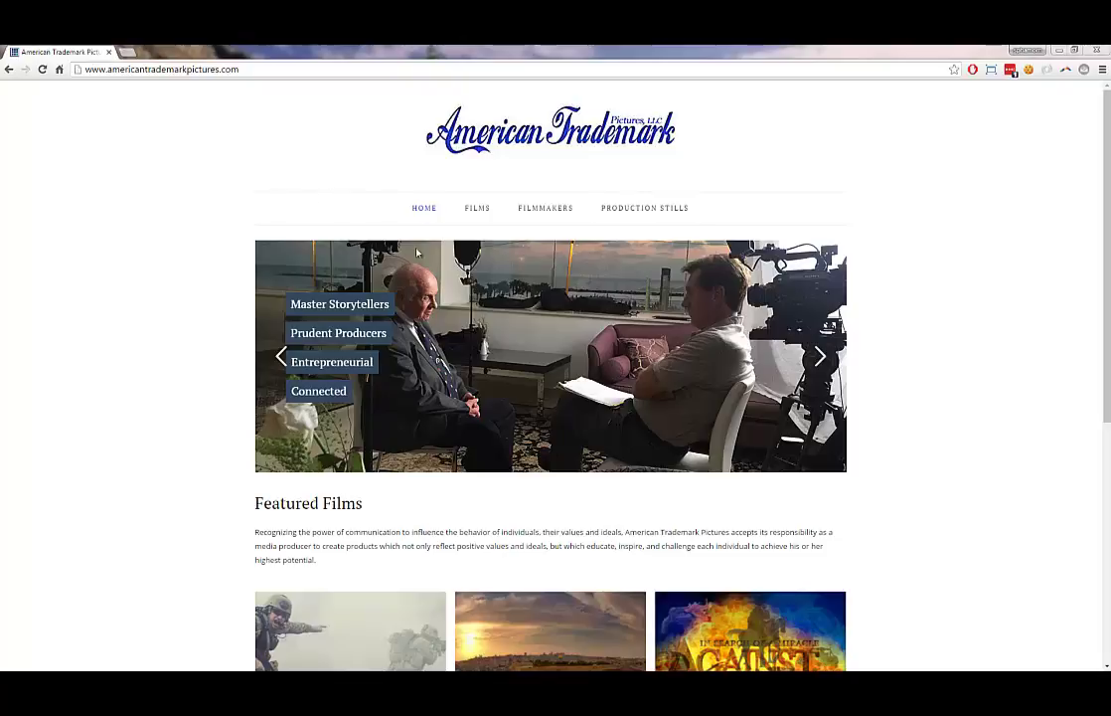
- Open a new Chrome tab, then switch back to the American Trademark Pictures homepage tab
left_click(125, 54)
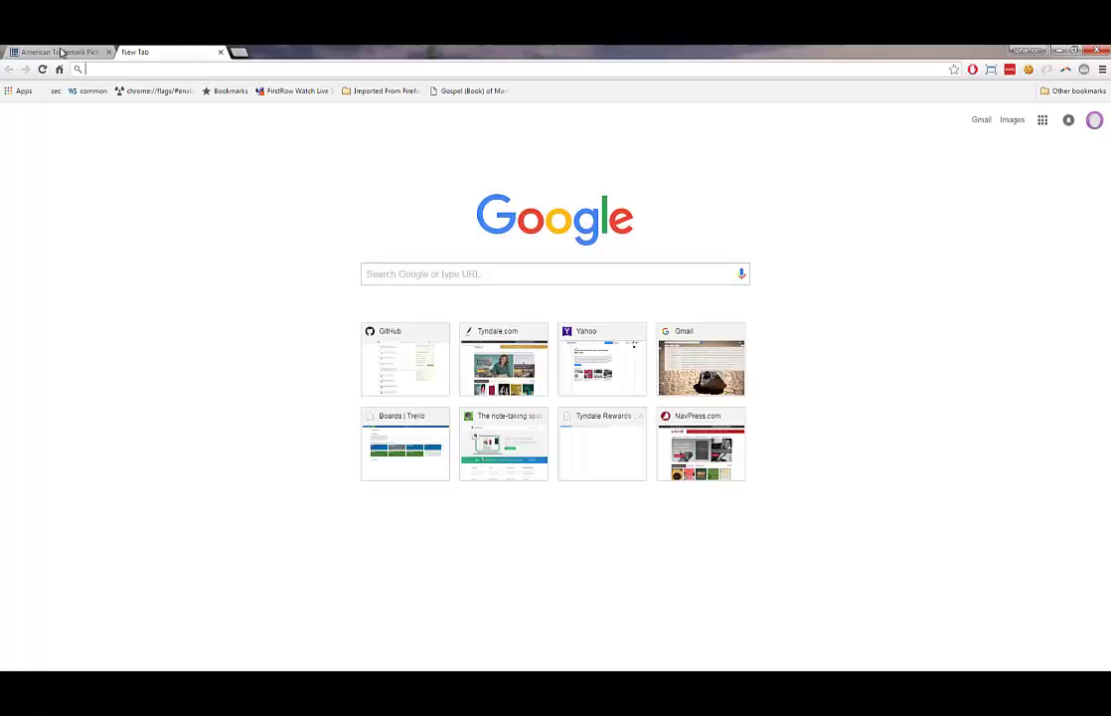
key("ctrl+shift+Tab")
left_click(148, 54)
left_click(71, 56)
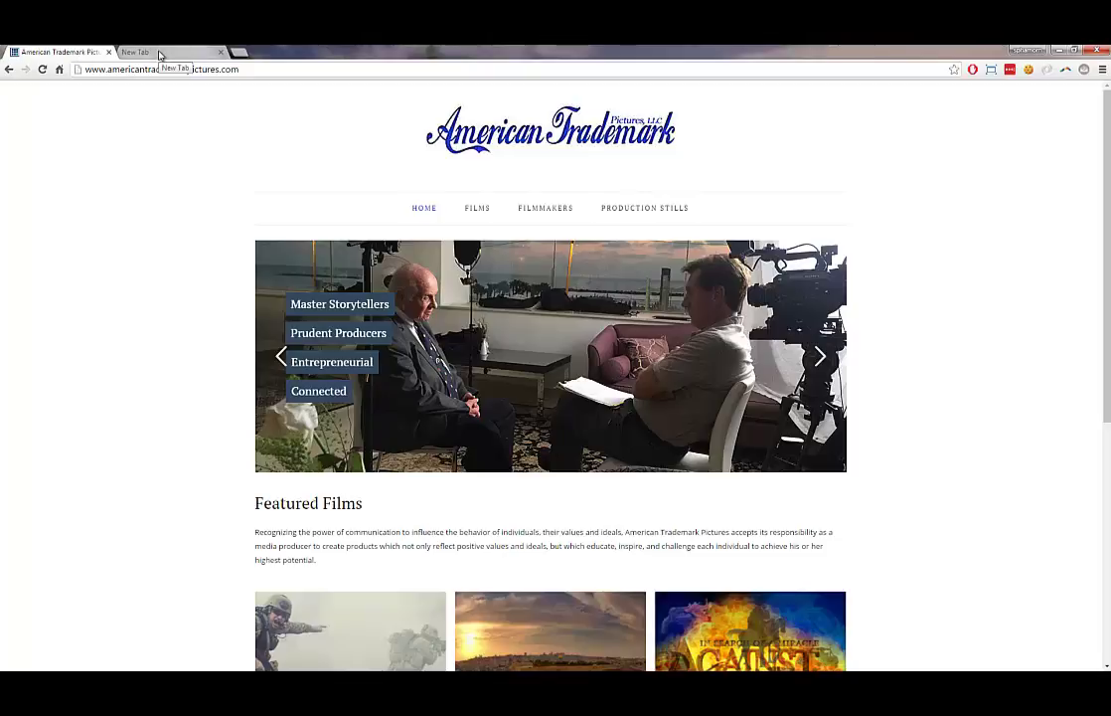
left_click(159, 56)
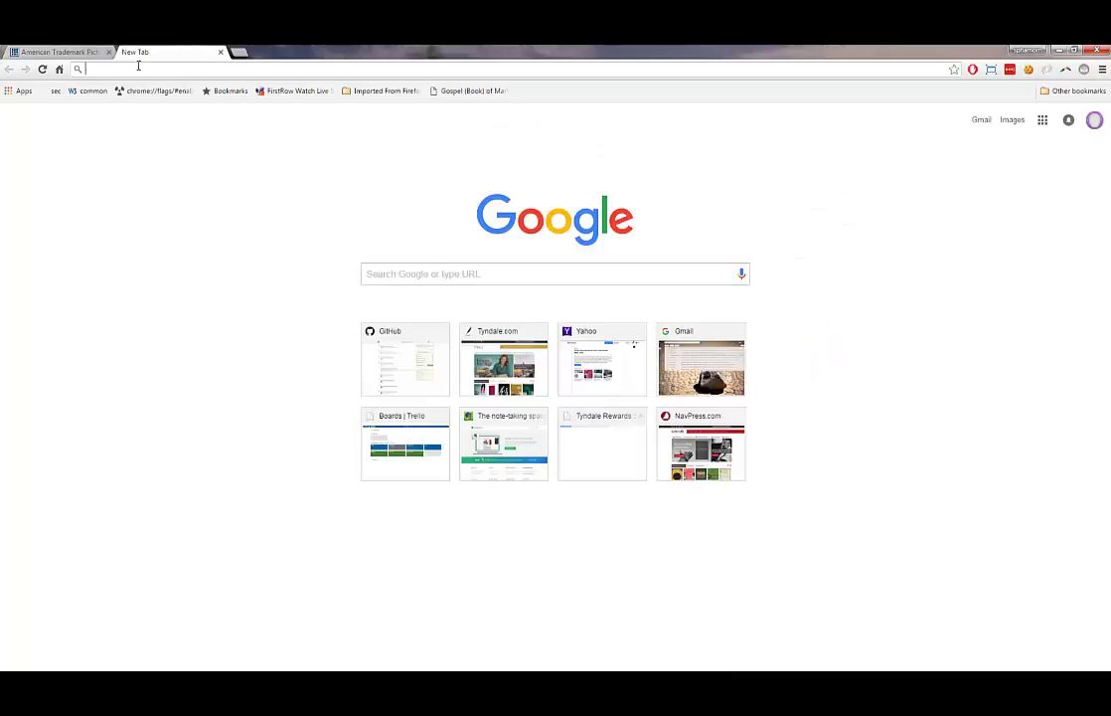
type("www.american")
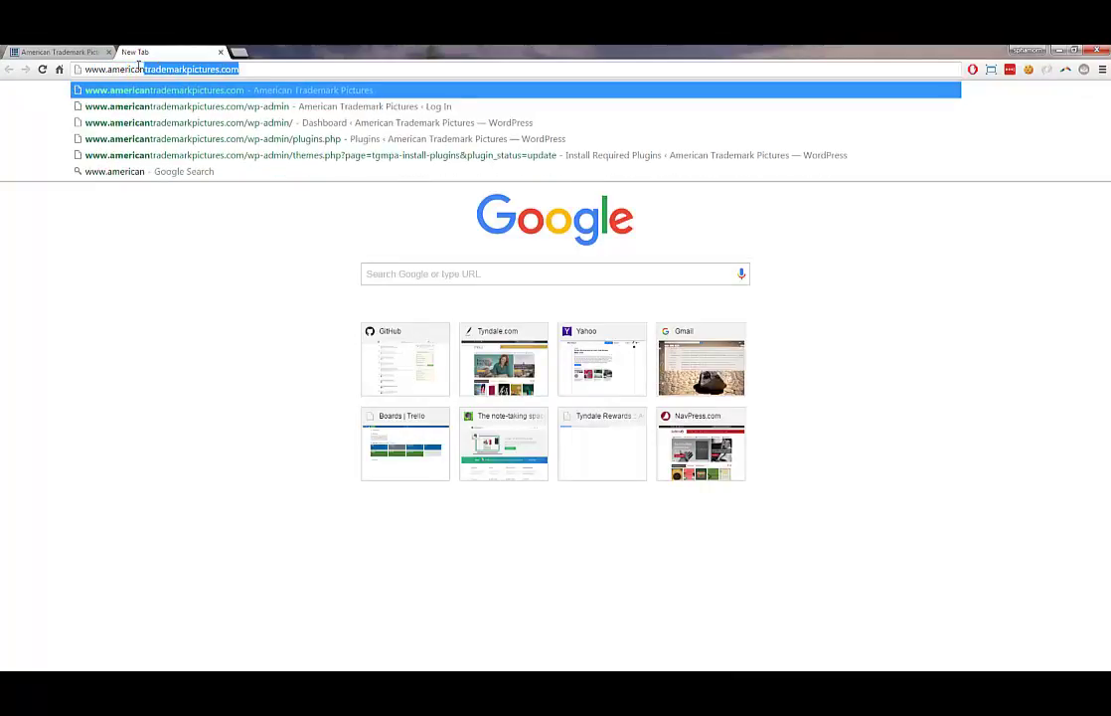
key("Right")
key("Down")
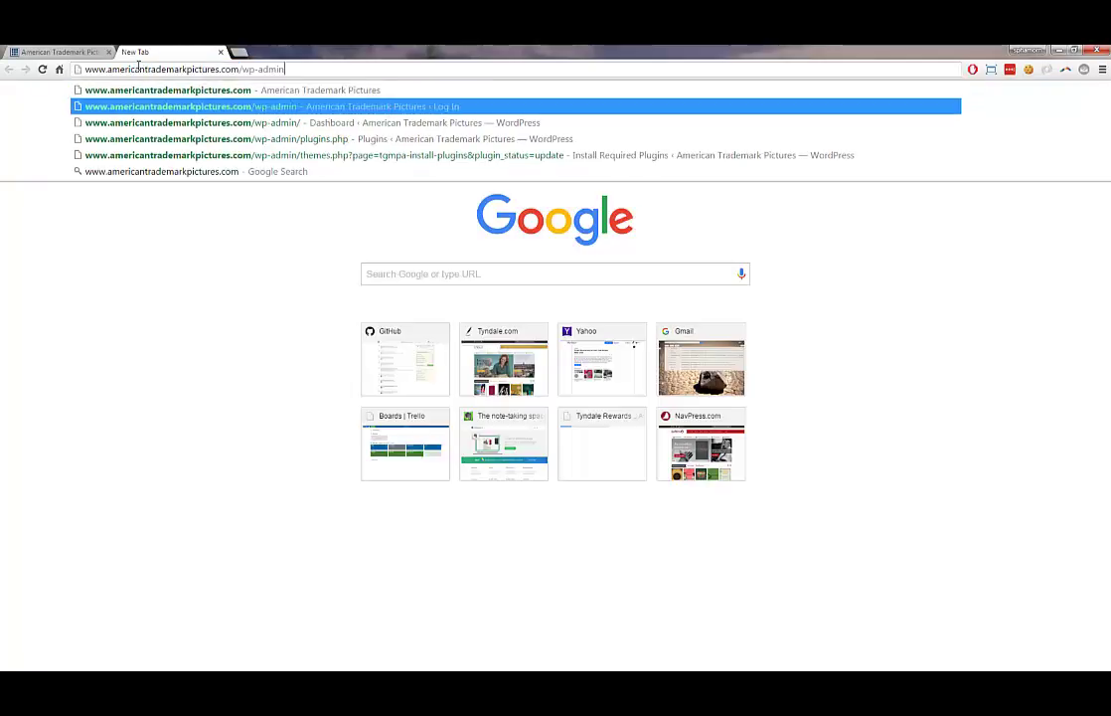
key("Return")
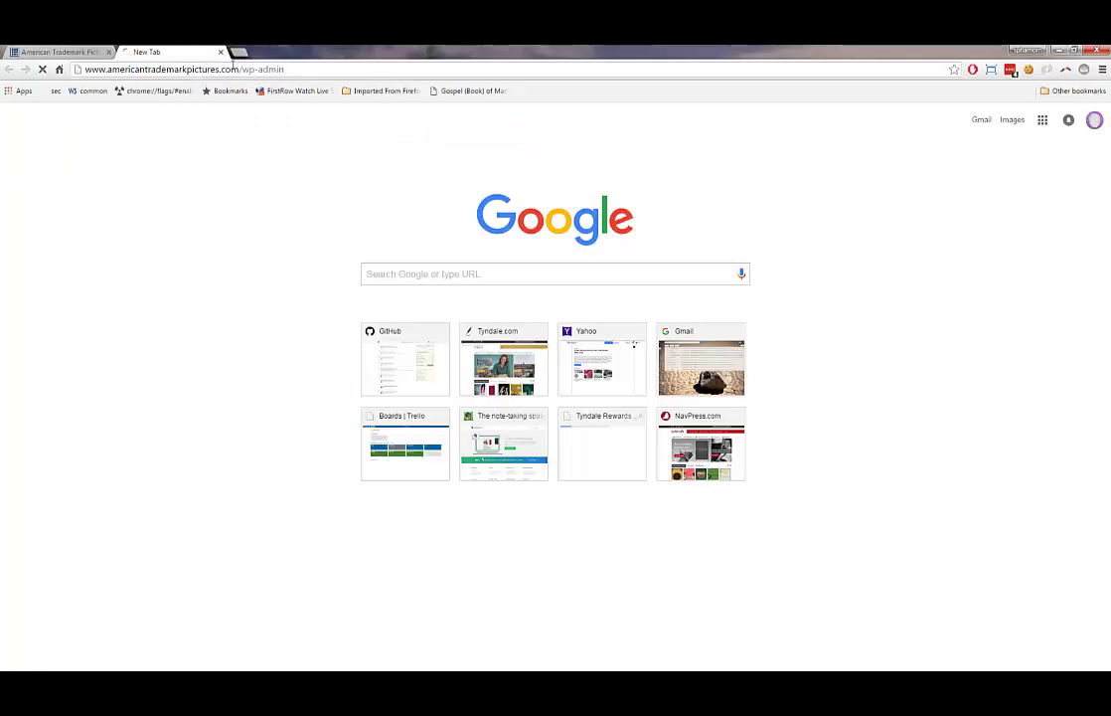
left_click_drag(239, 70, 298, 71)
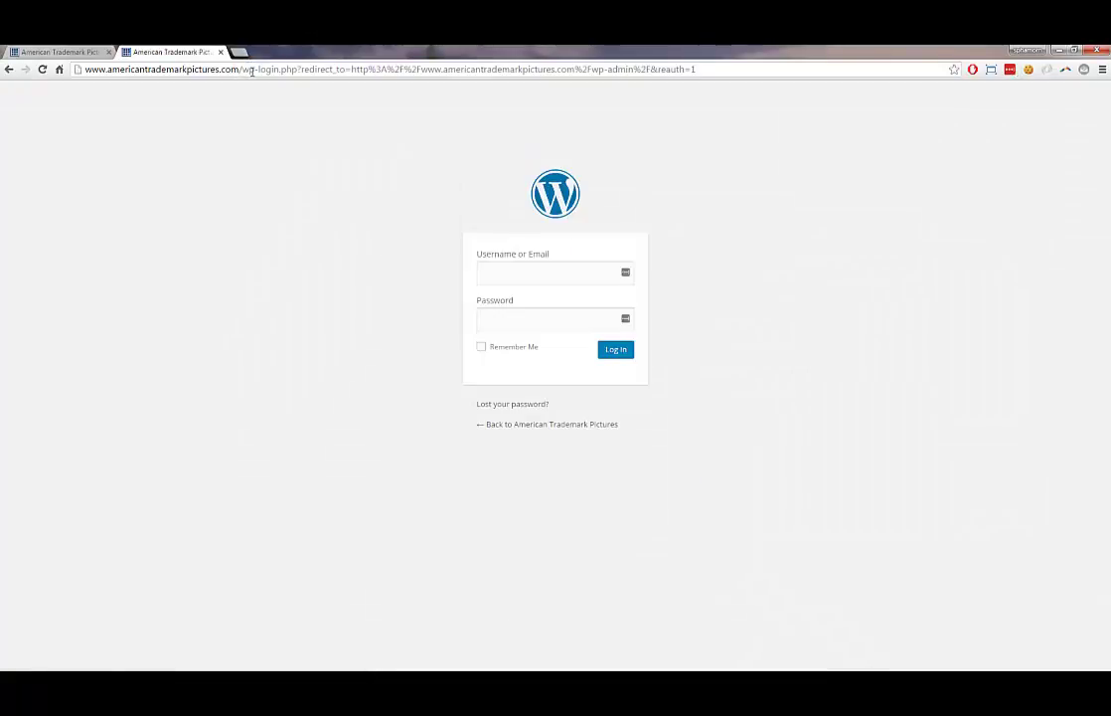
- Reload the /wp-admin address, visit the Lost your password page, and return to the login form
left_click_drag(258, 69, 741, 83)
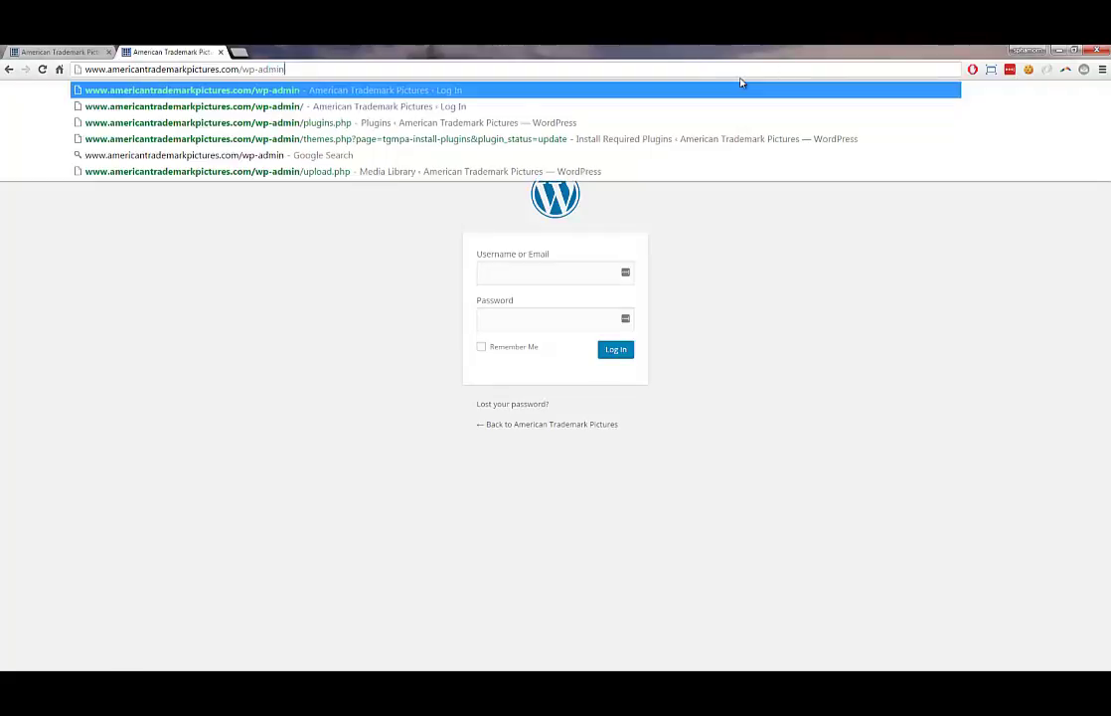
key("Return")
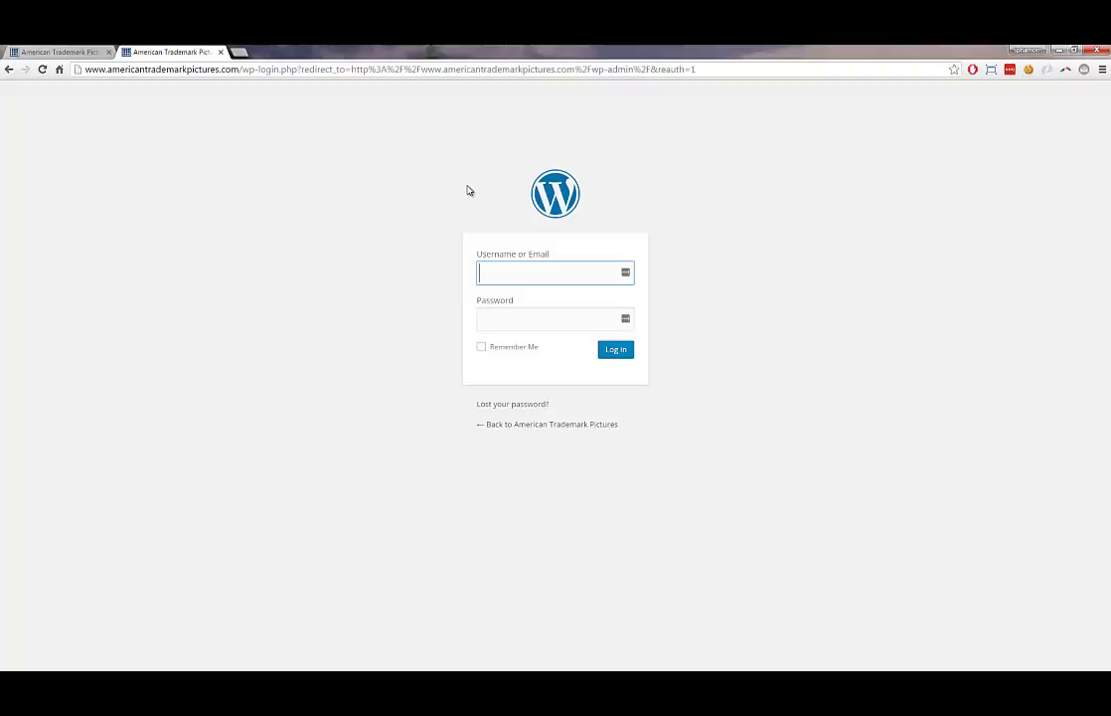
left_click(511, 407)
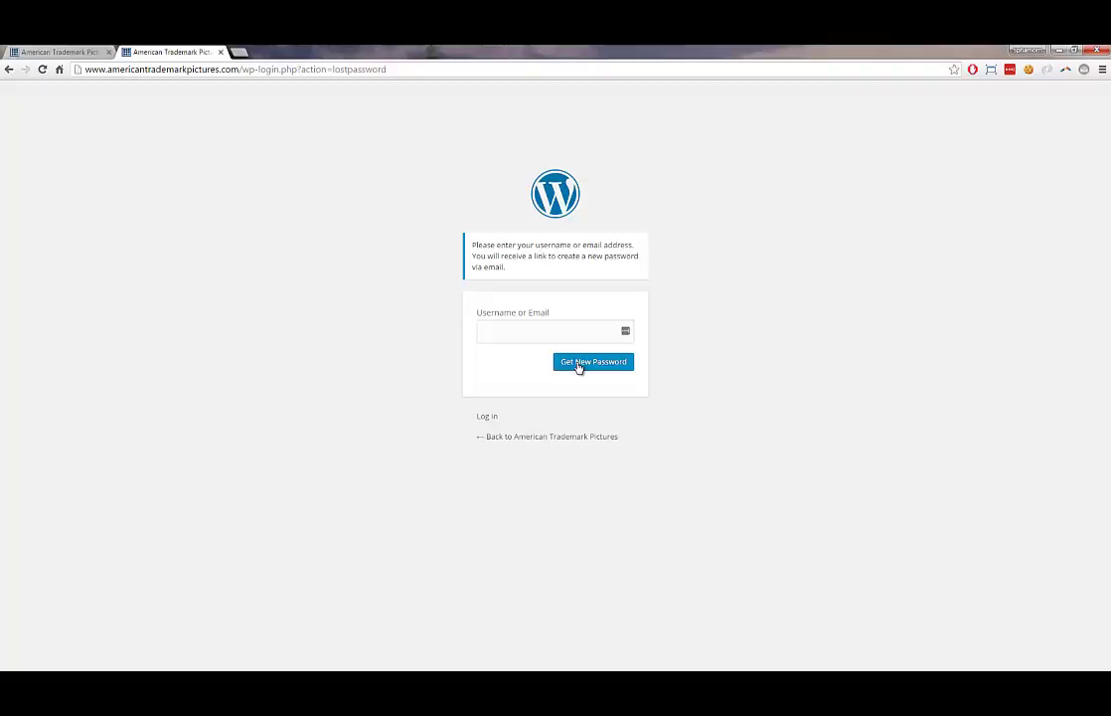
left_click(579, 364)
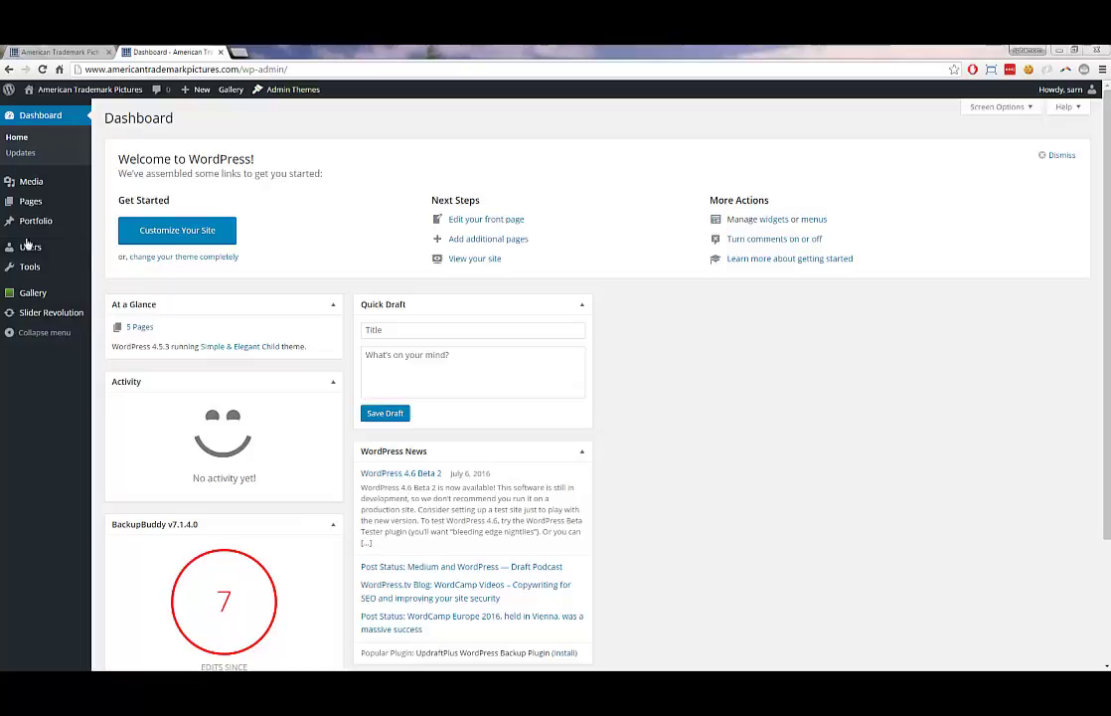
- Move the American Trademark Pictures homepage tab to the right of the Dashboard tab
mouse_move(52, 182)
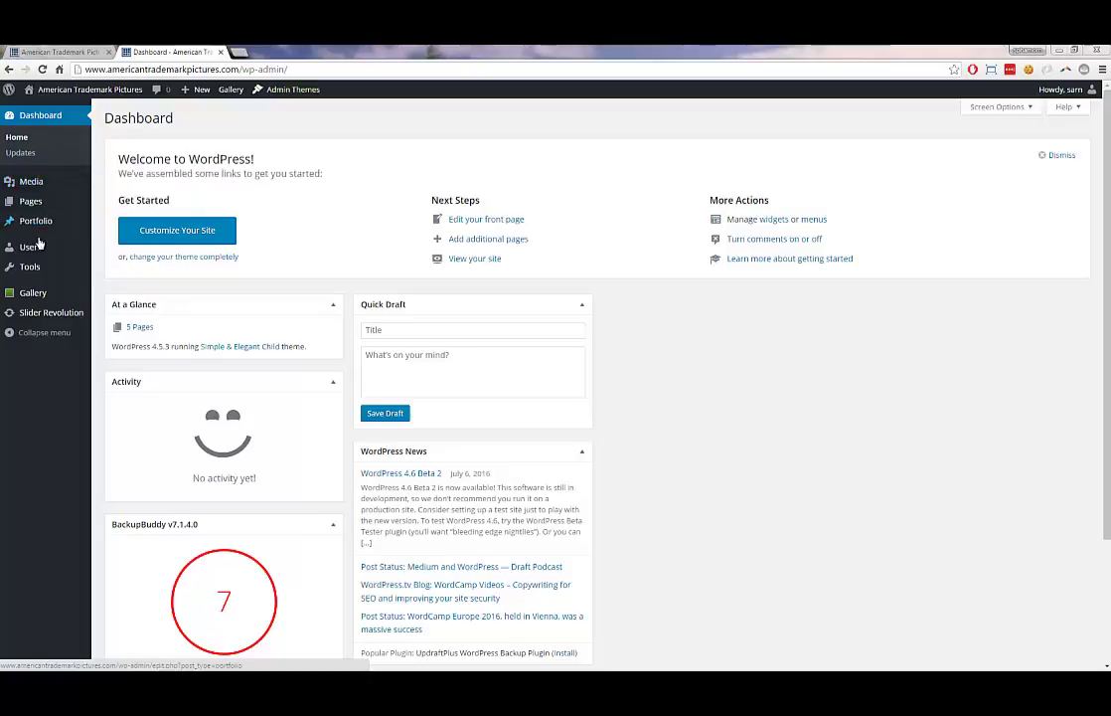
mouse_move(35, 248)
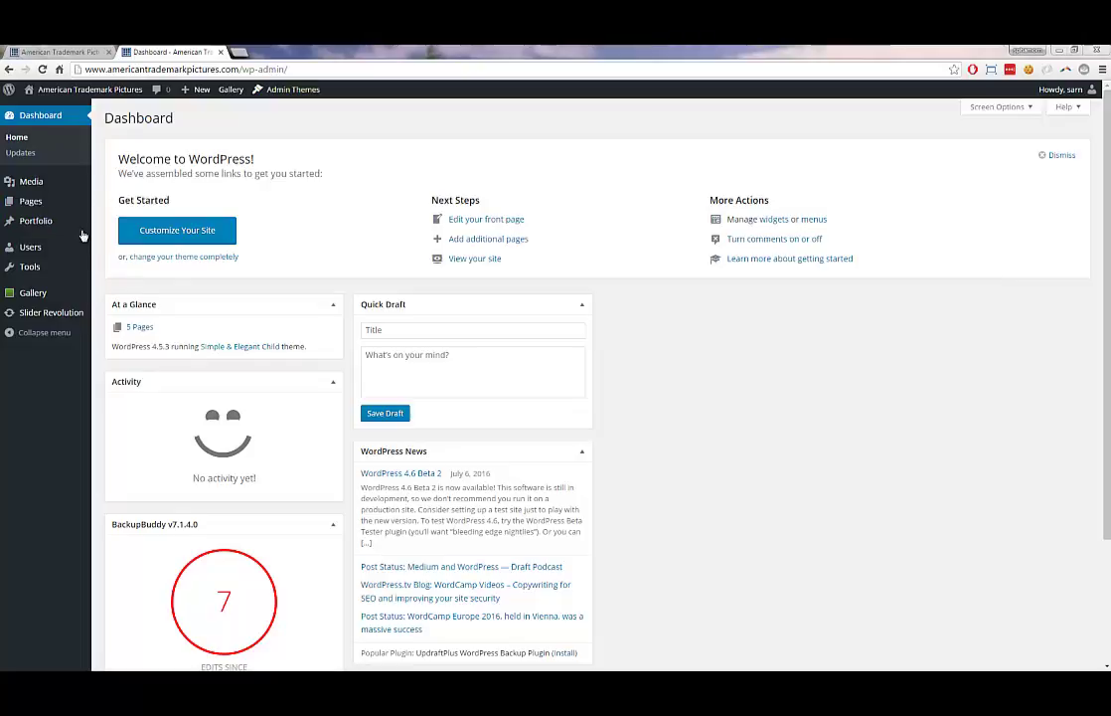
mouse_move(86, 236)
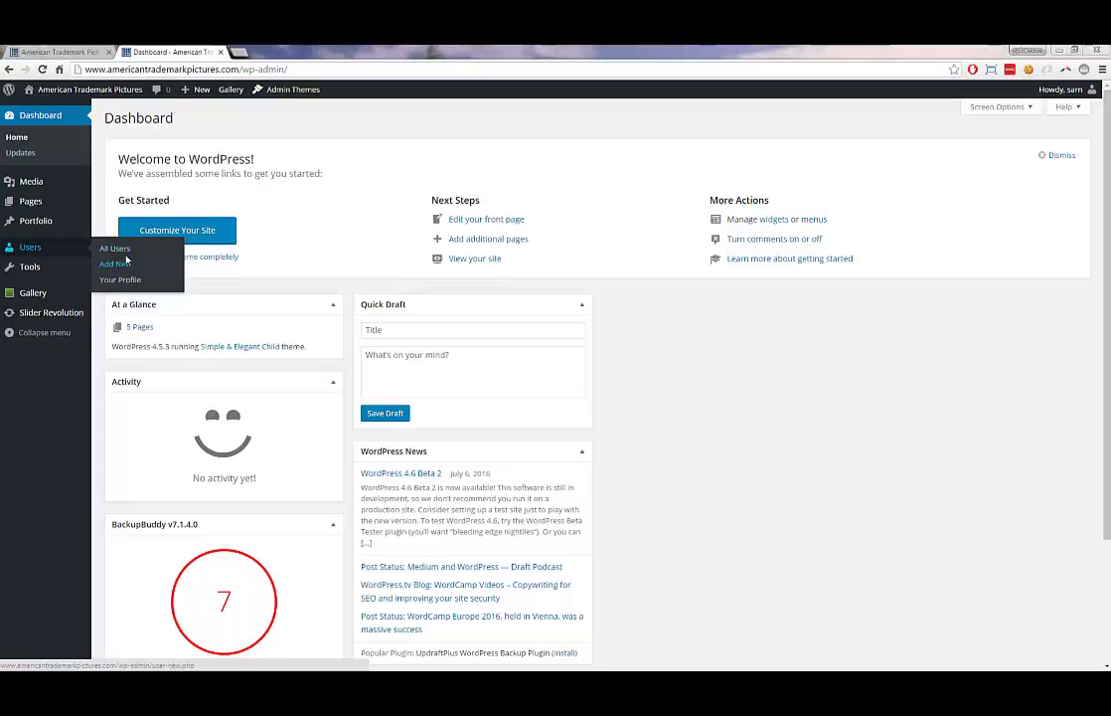
left_click_drag(60, 51, 267, 52)
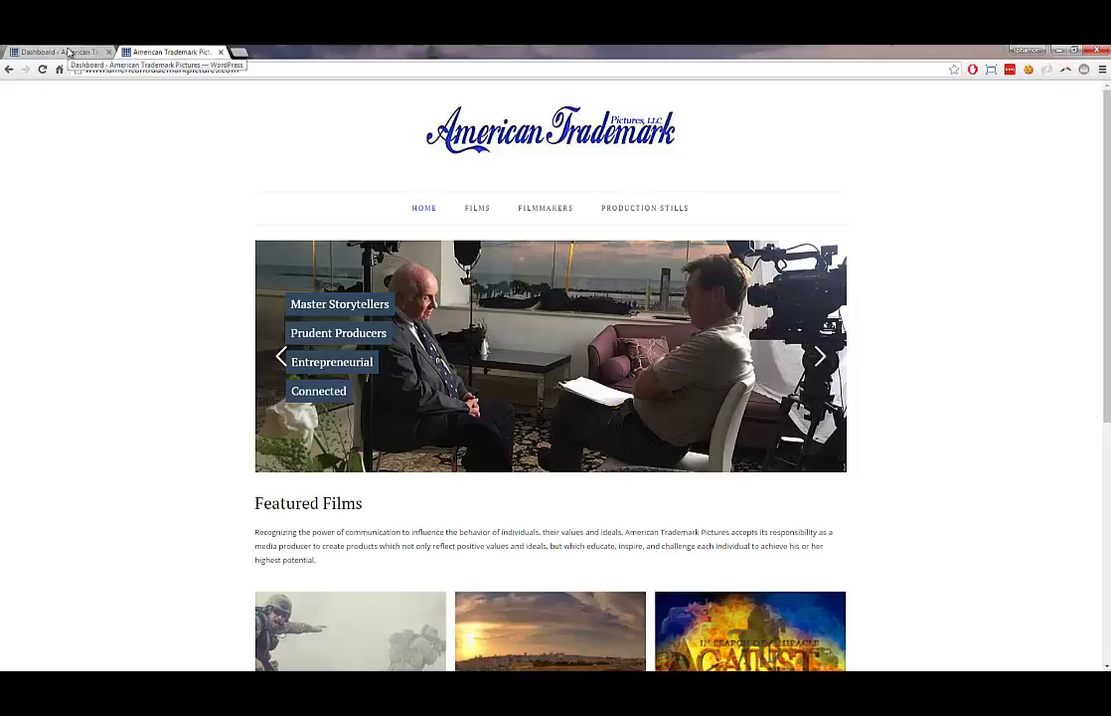
- Browse the site's Films page, then the Filmmakers page
left_click(475, 210)
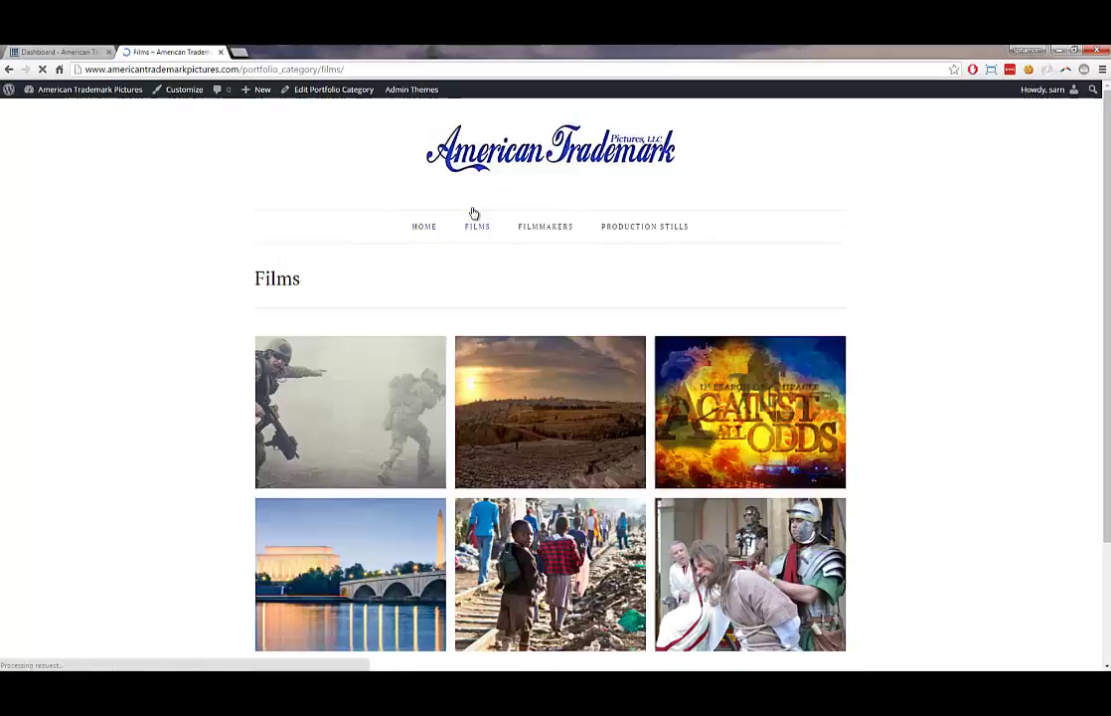
scroll(494, 246, "down", 1)
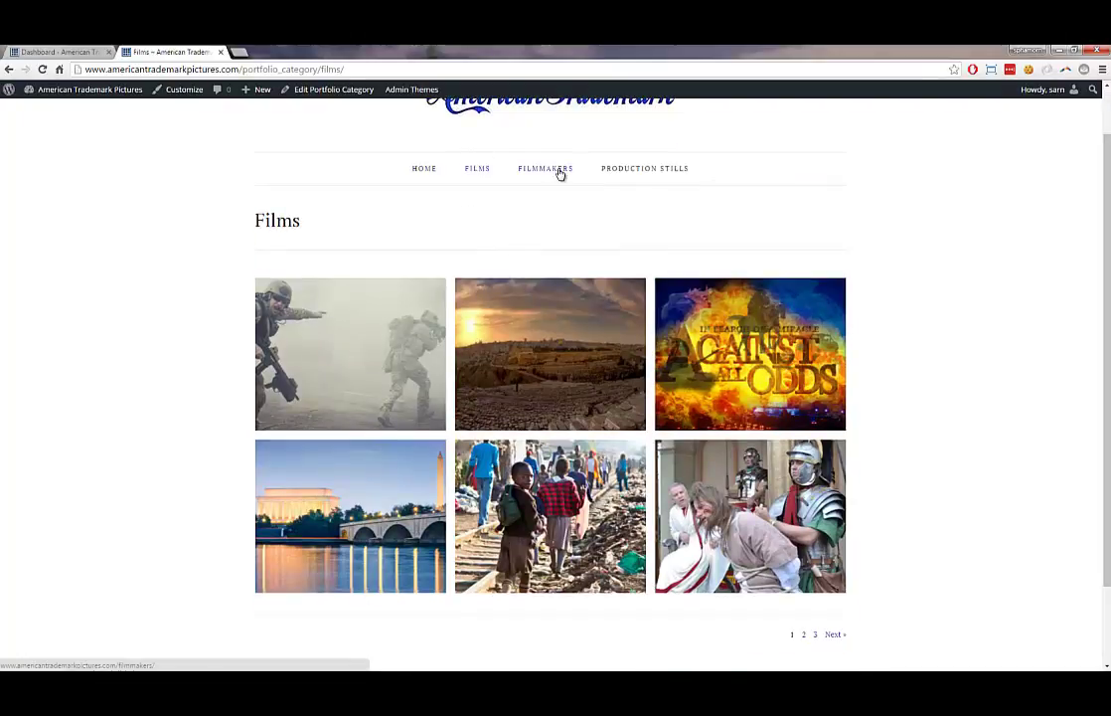
left_click(560, 174)
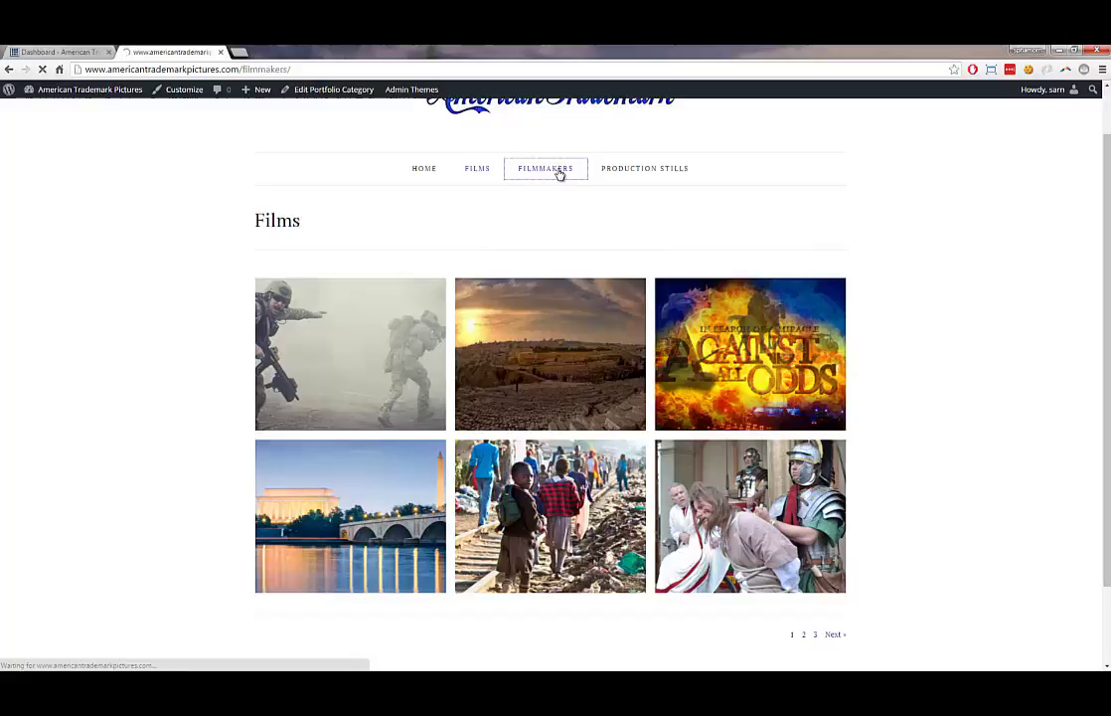
scroll(552, 290, "down", 1)
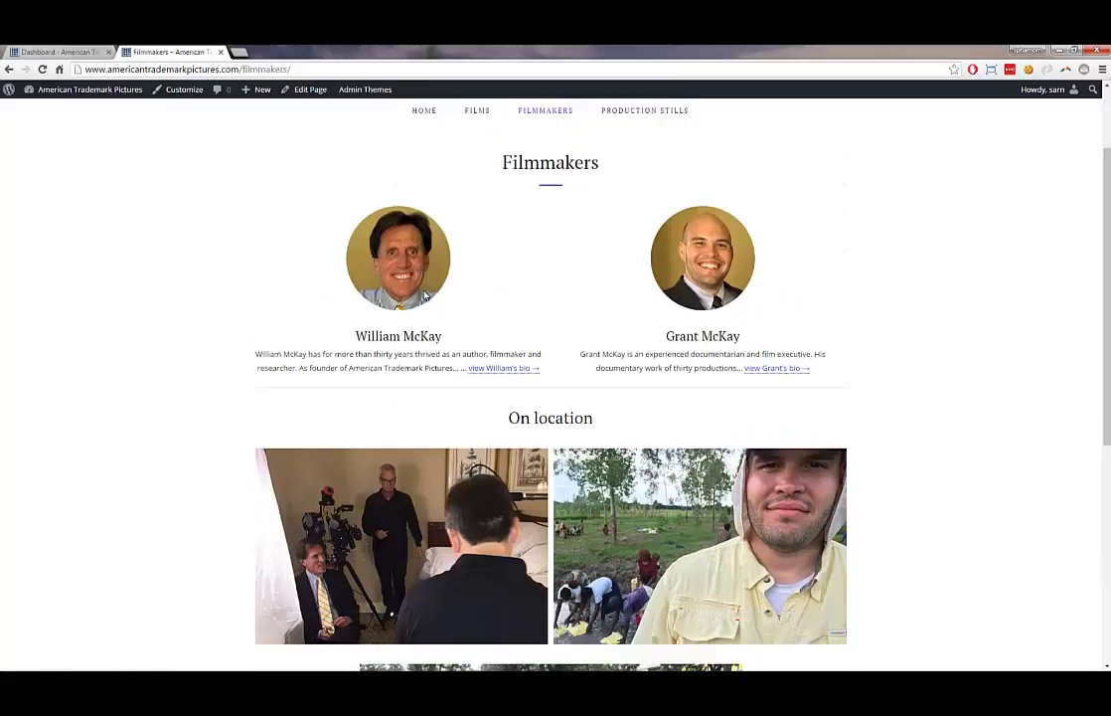
- Read both filmmakers' bio pages, then return home and scroll to Featured Films
left_click(507, 371)
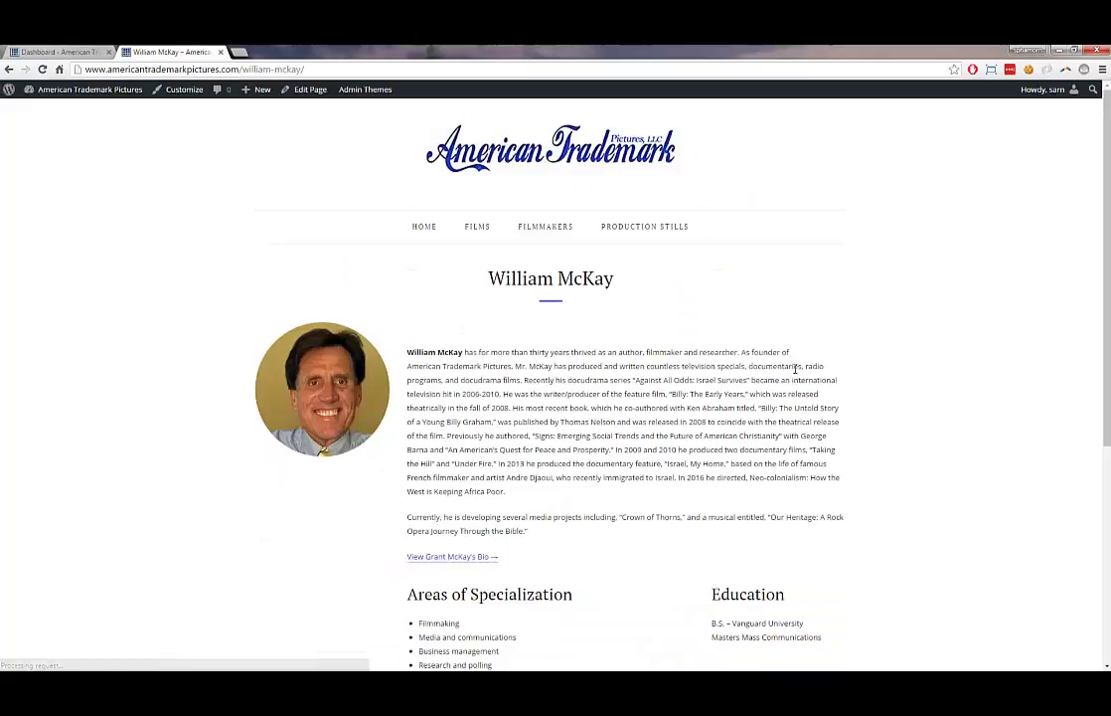
left_click(9, 70)
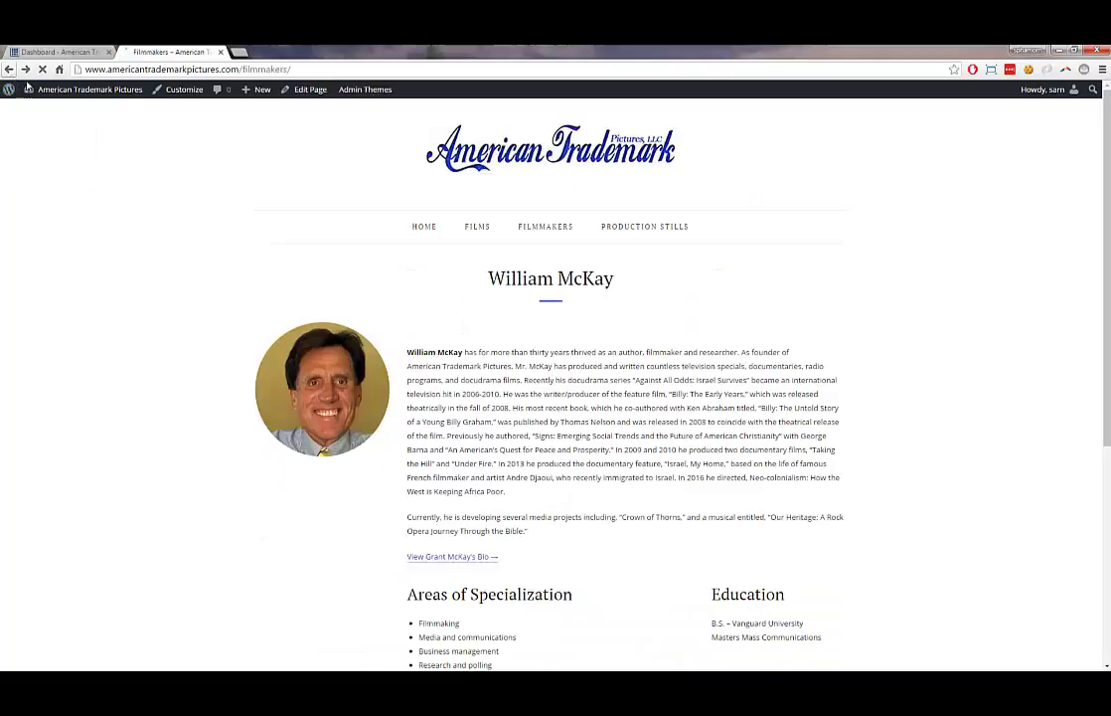
left_click(773, 369)
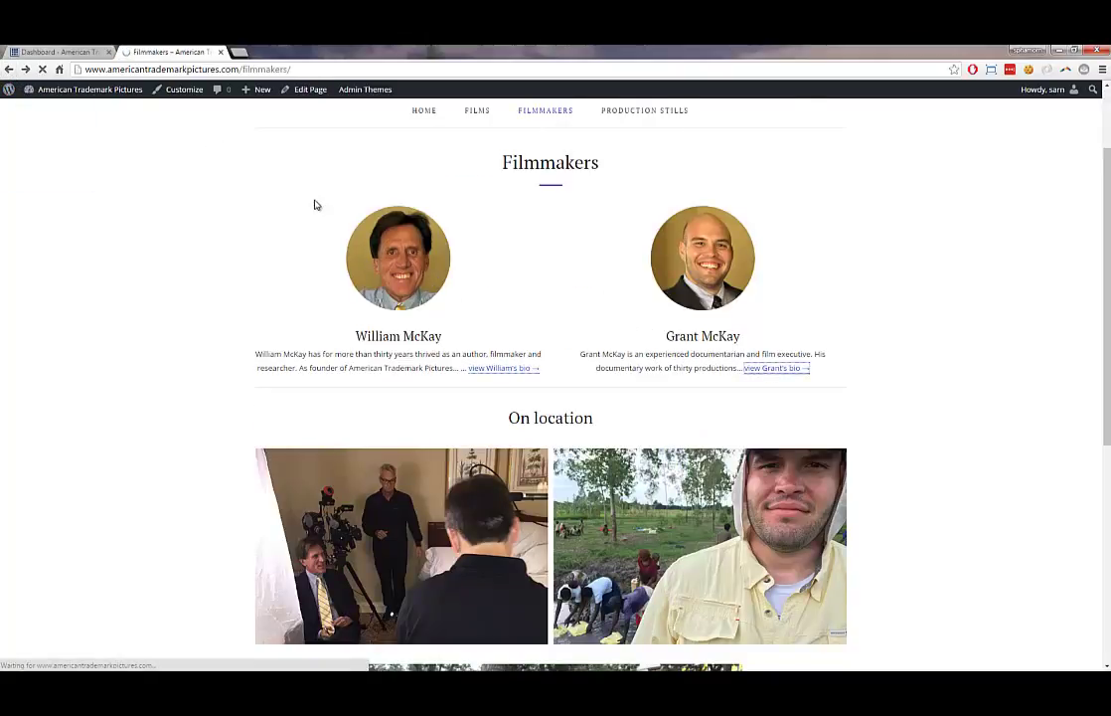
left_click(417, 227)
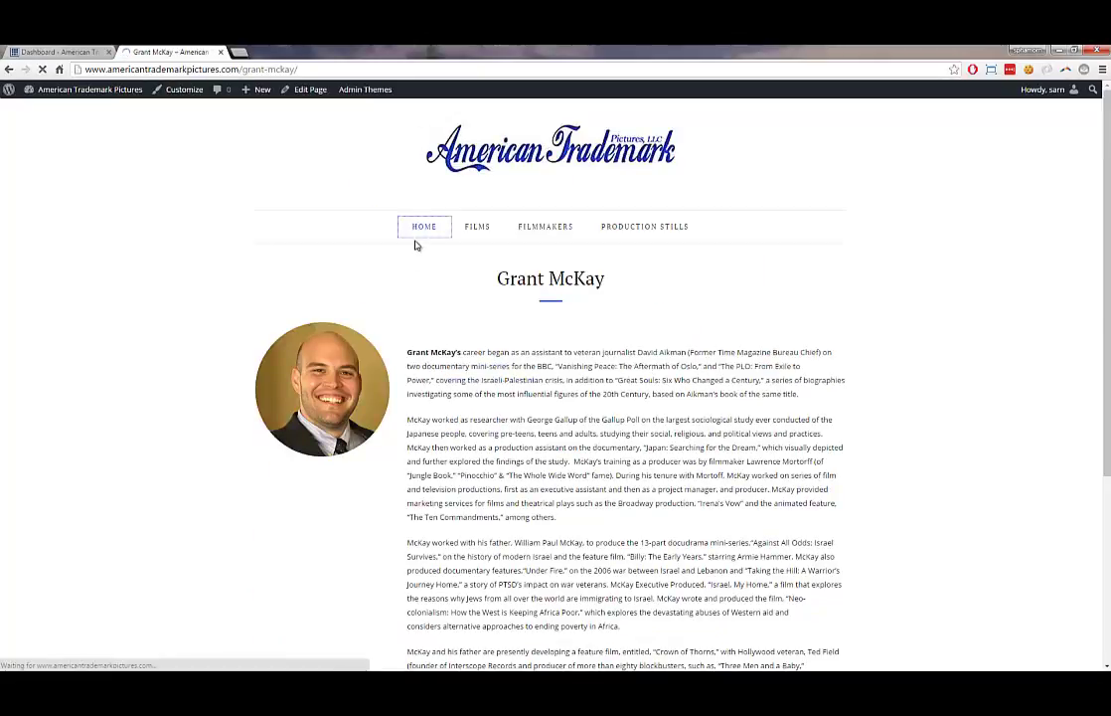
scroll(417, 245, "down", 1)
scroll(416, 244, "down", 2)
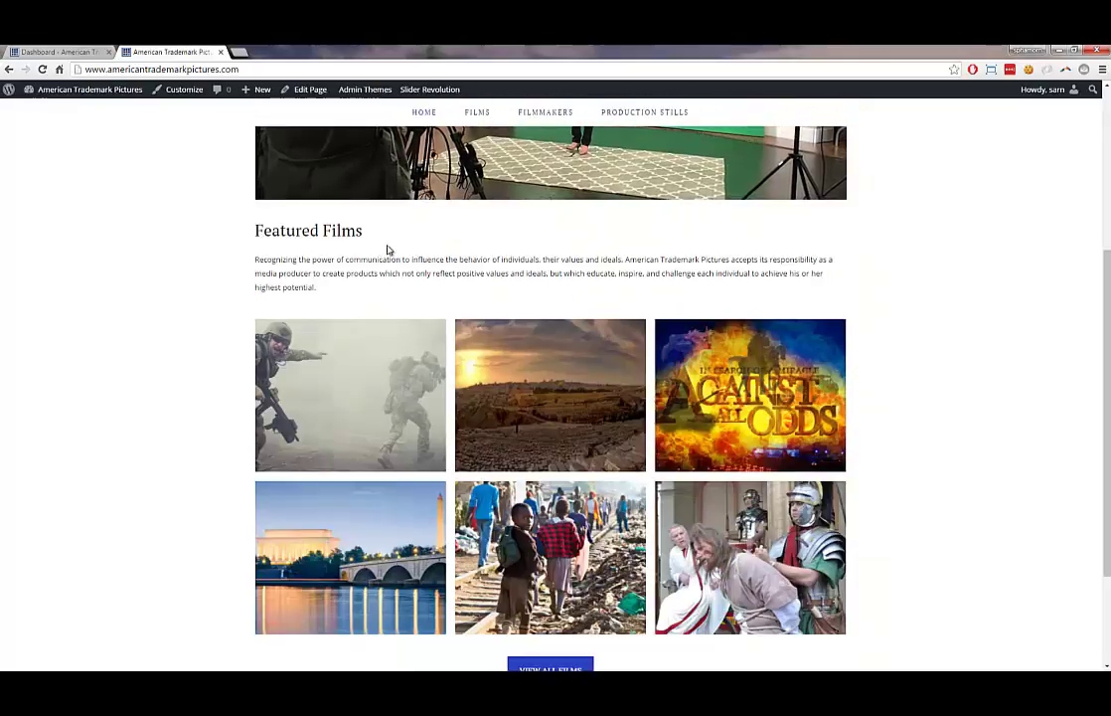
left_click_drag(256, 231, 389, 292)
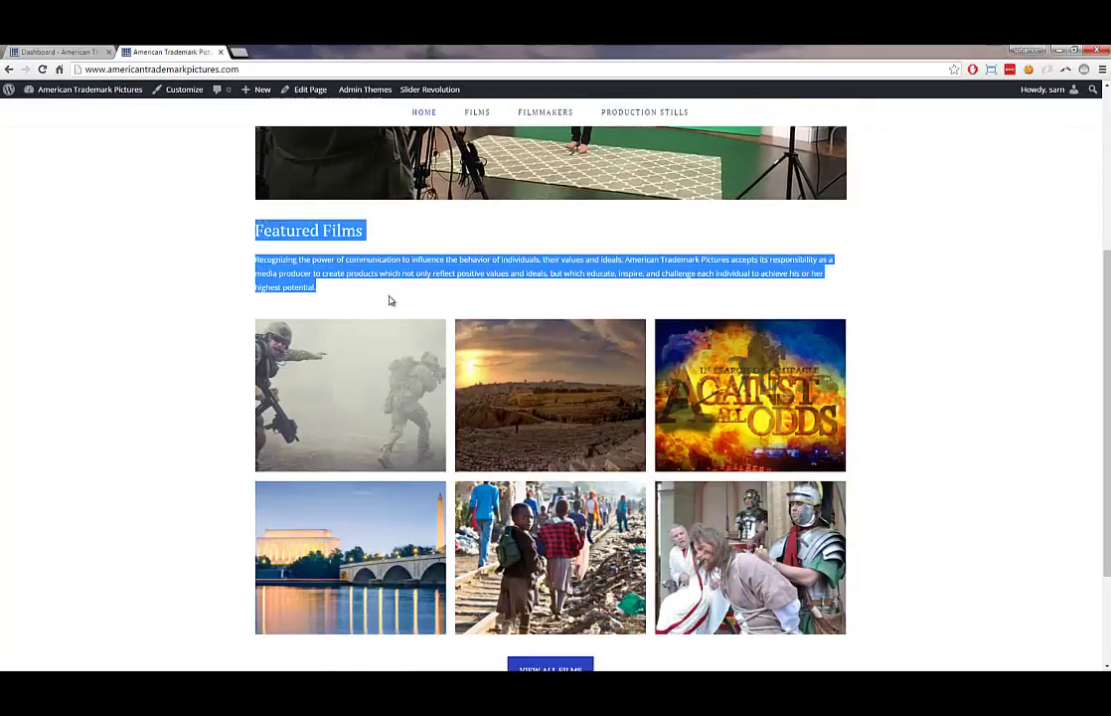
scroll(372, 278, "up", 3)
left_click(69, 50)
mouse_move(15, 202)
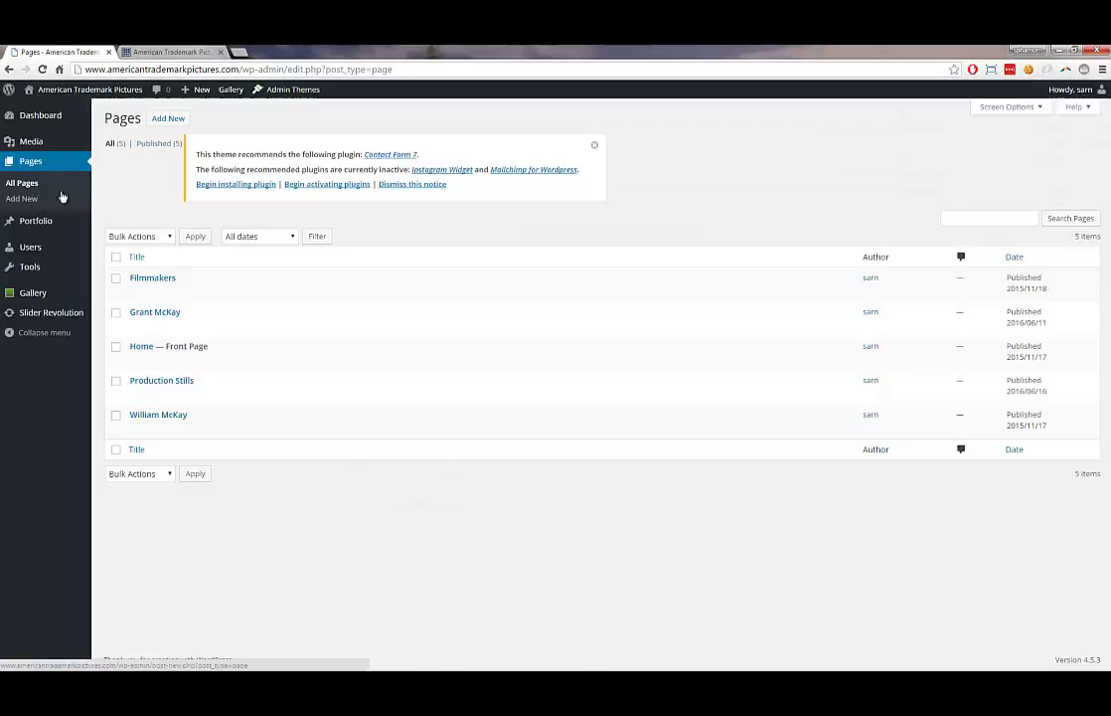
left_click(154, 51)
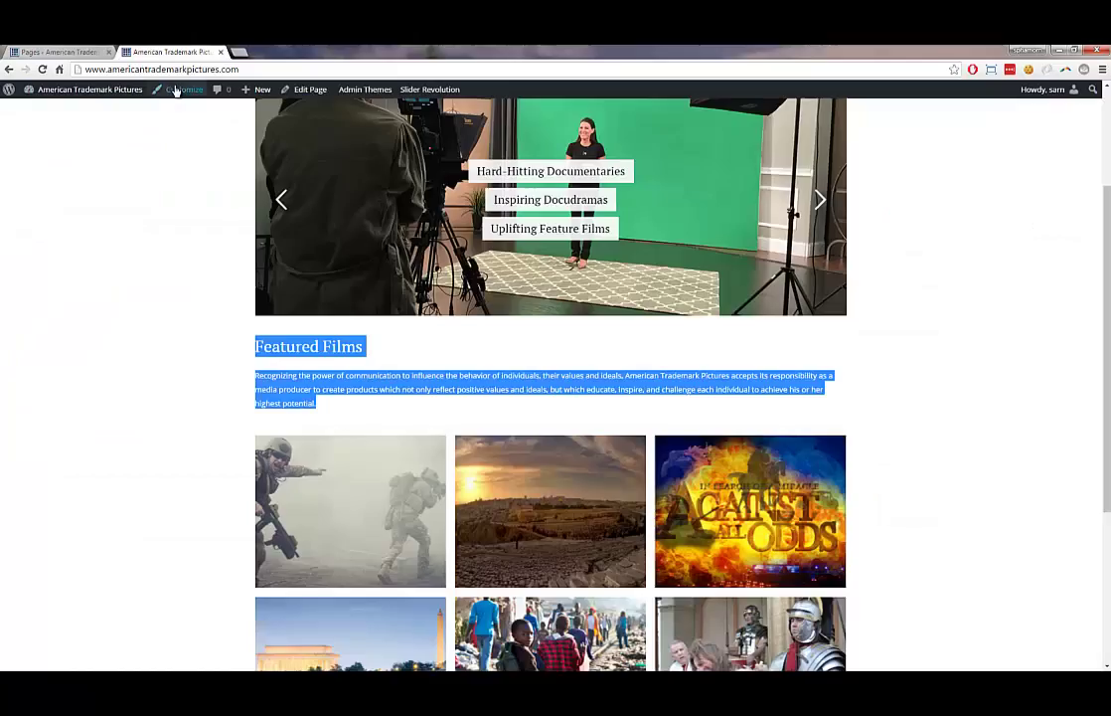
scroll(226, 149, "up", 1)
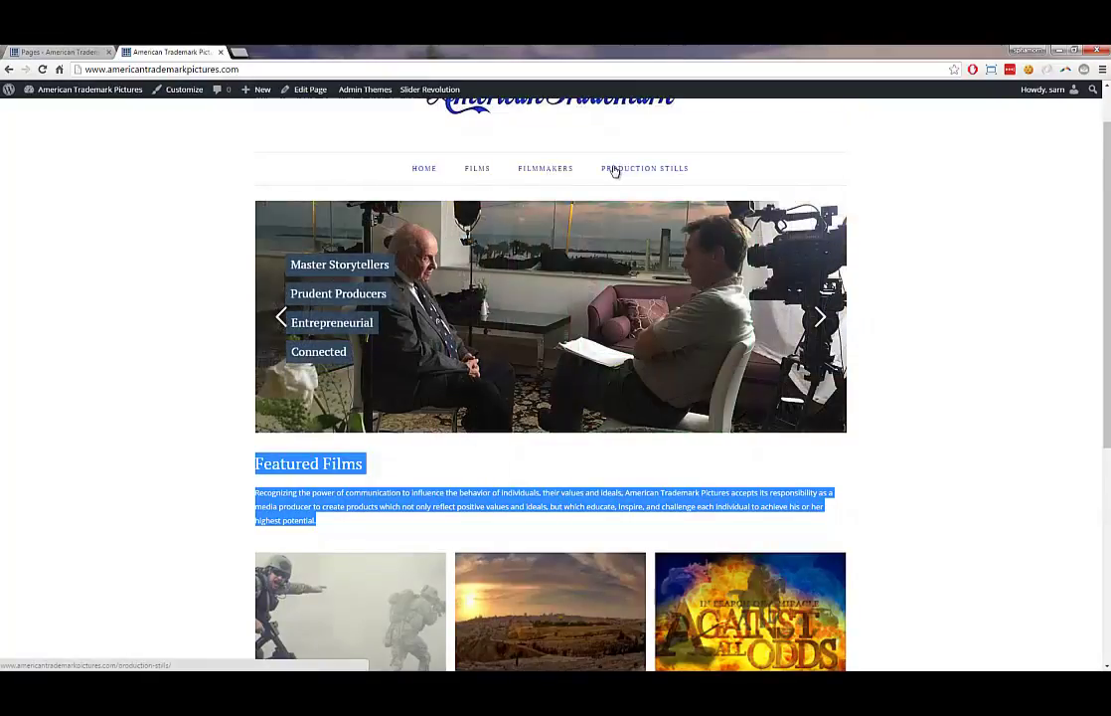
left_click(614, 171)
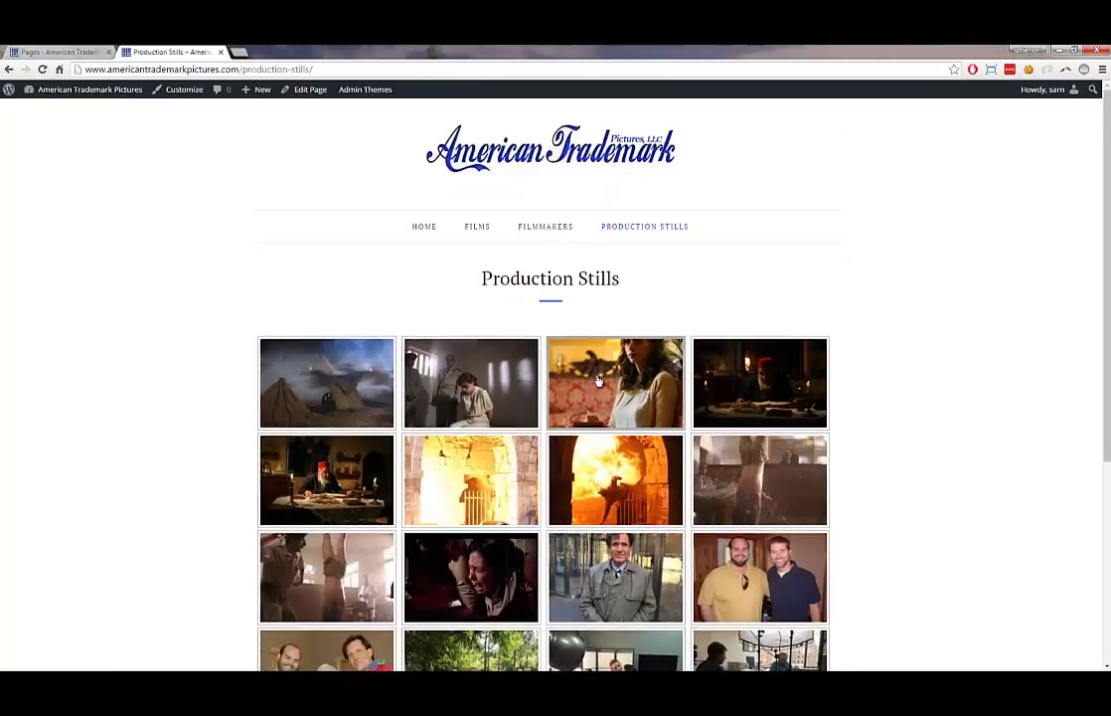
scroll(563, 289, "down", 1)
scroll(547, 258, "up", 1)
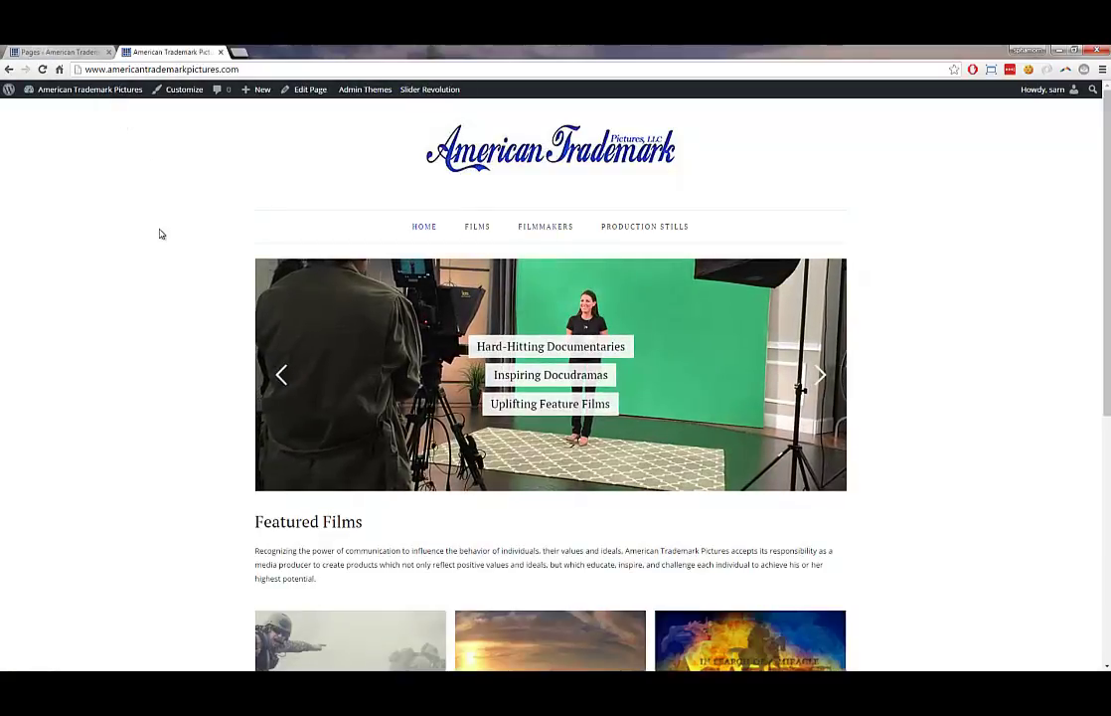
scroll(159, 234, "down", 1)
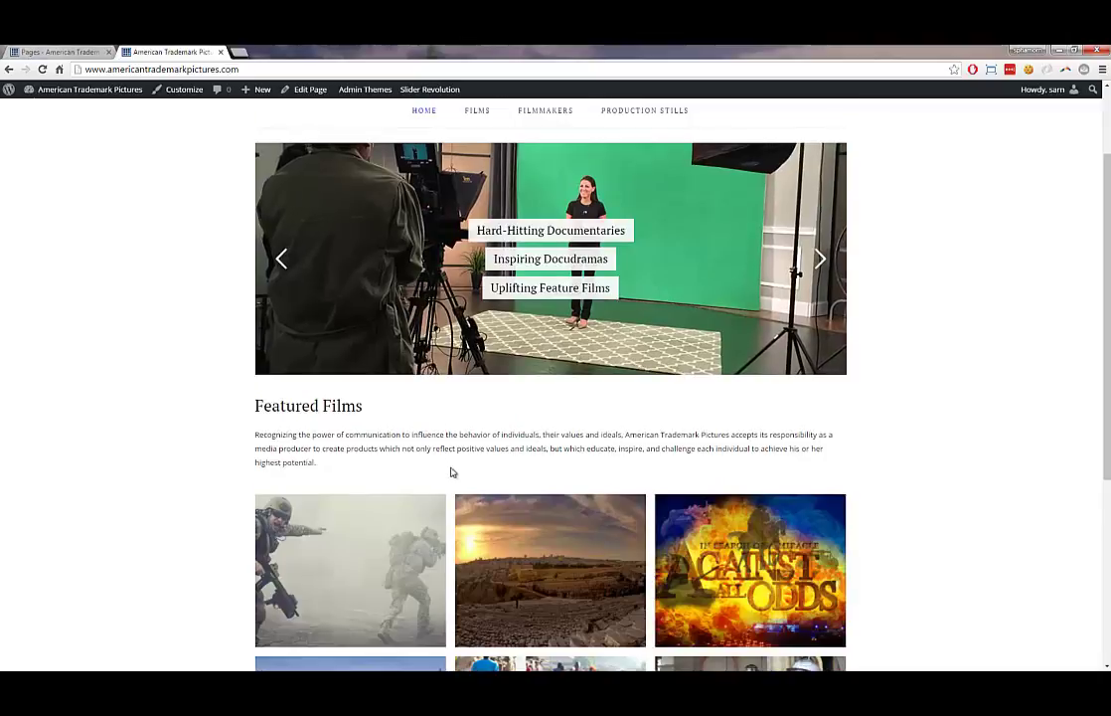
scroll(428, 517, "down", 1)
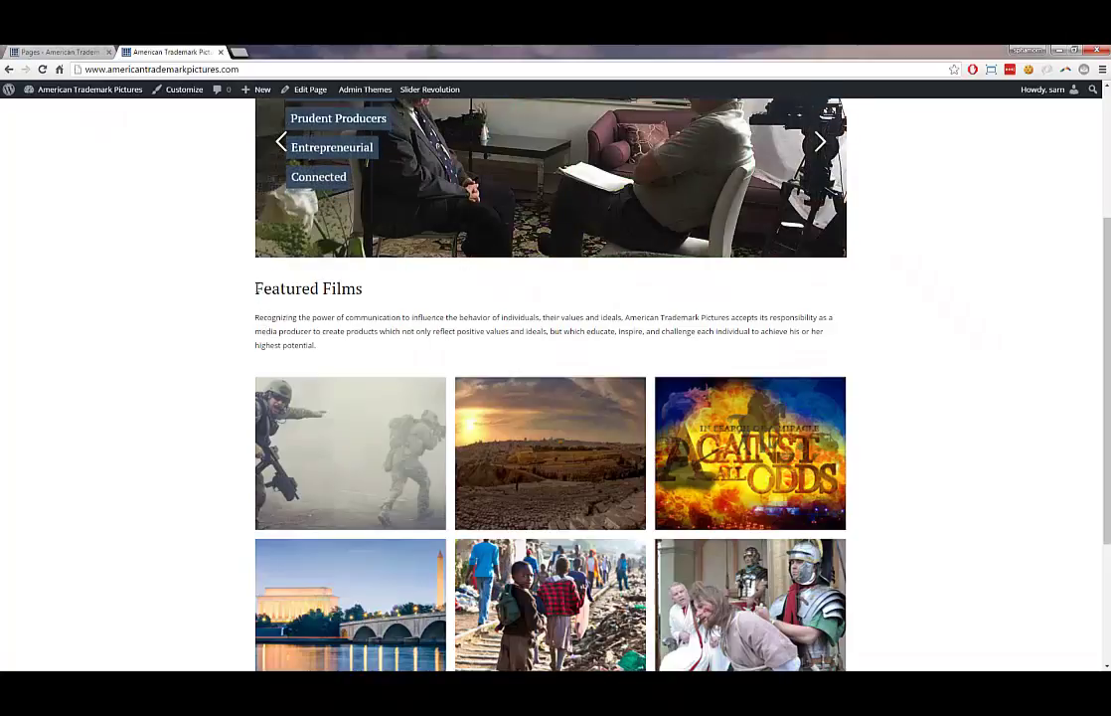
key("ctrl+shift+Tab")
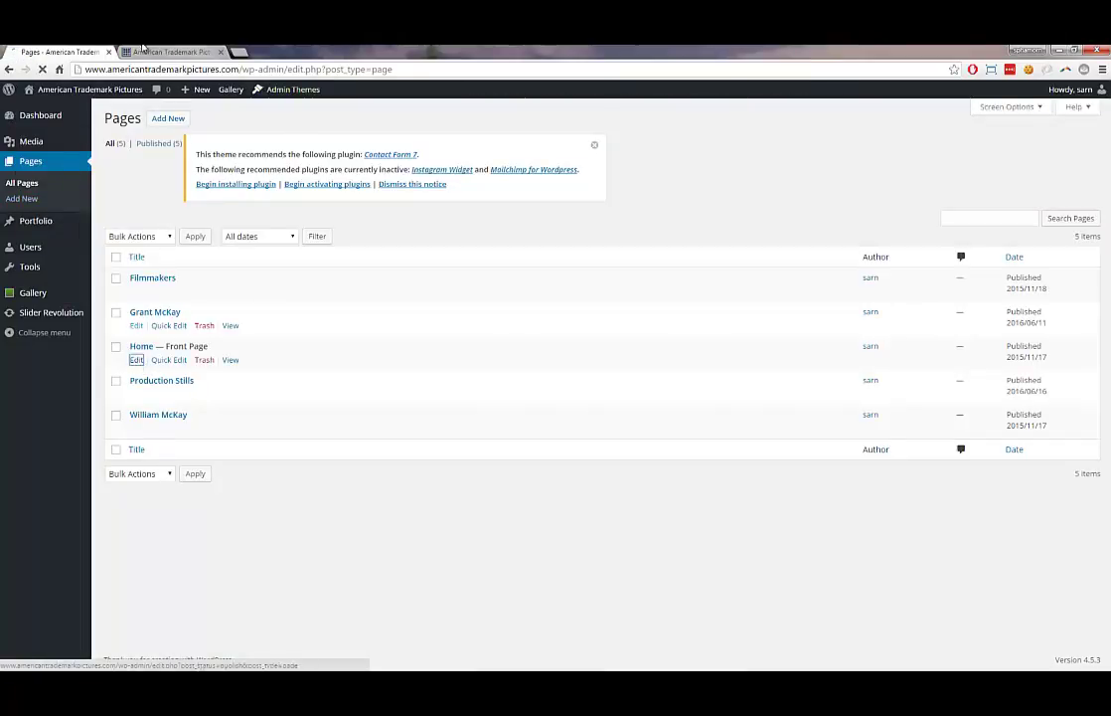
key("ctrl+Tab")
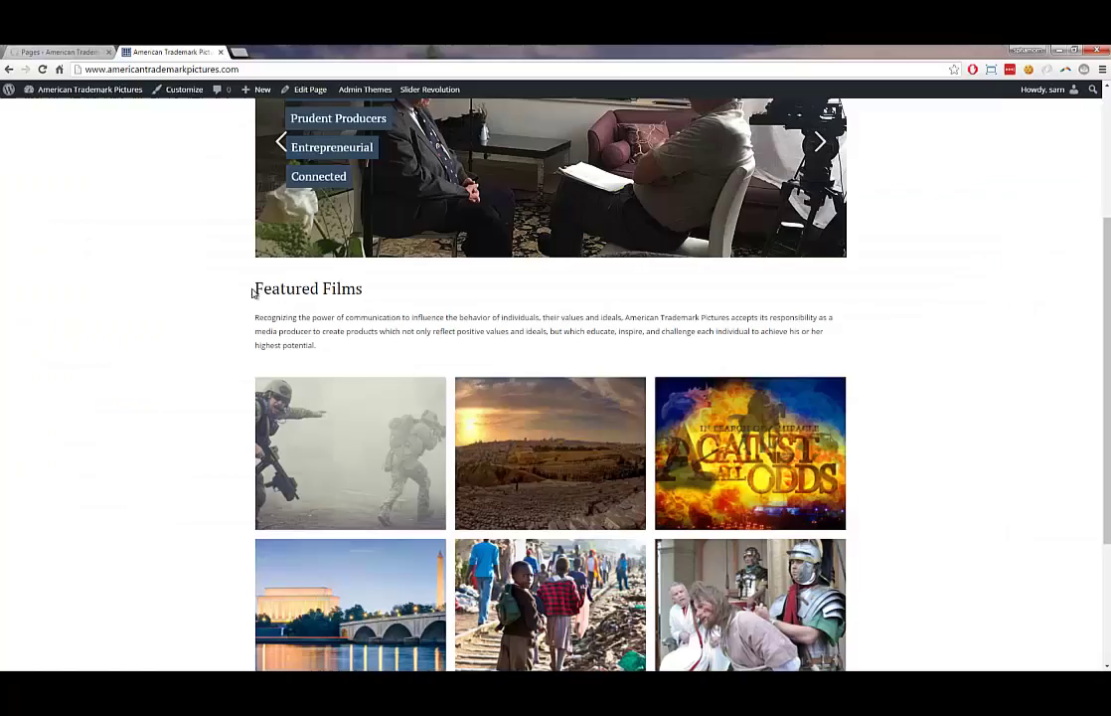
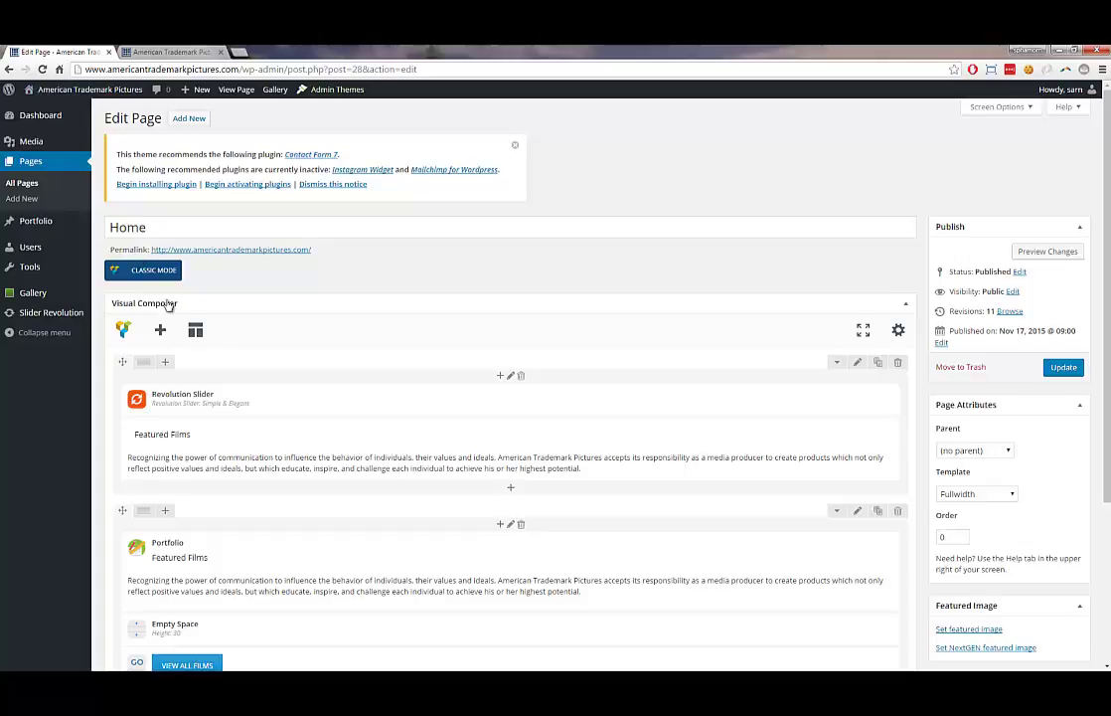
- Compare the live homepage's Featured Films paragraph with the page in the editor
scroll(159, 289, "down", 1)
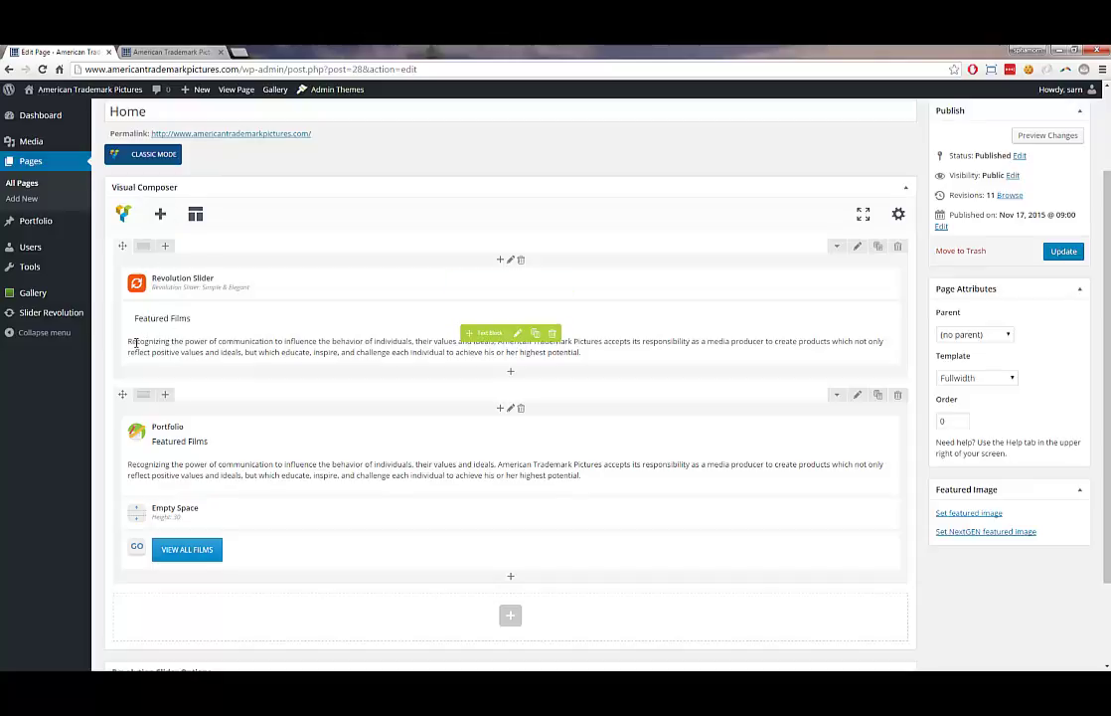
key("ctrl+Tab")
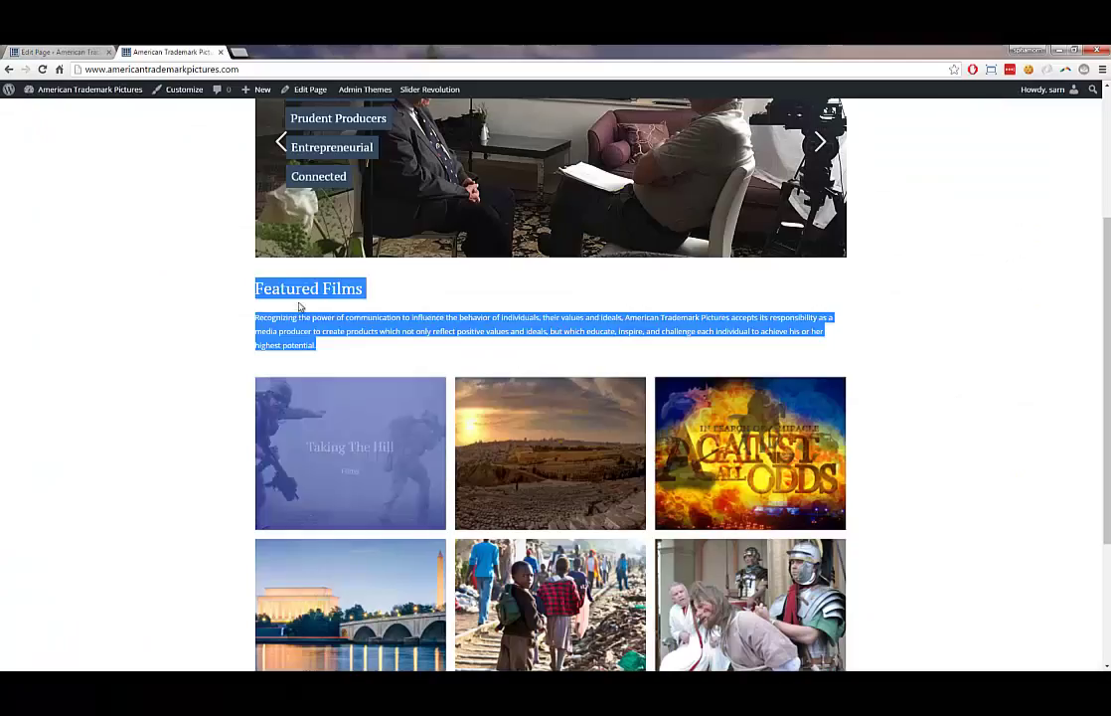
left_click(255, 319)
left_click_drag(274, 318, 366, 345)
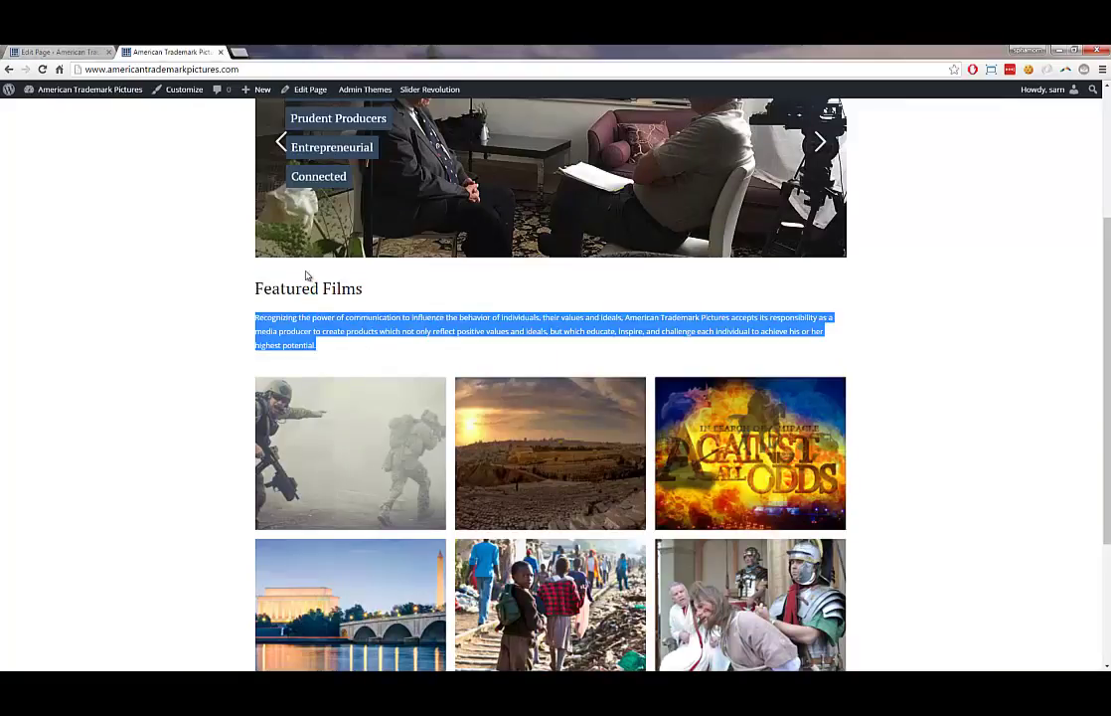
key("ctrl+Tab")
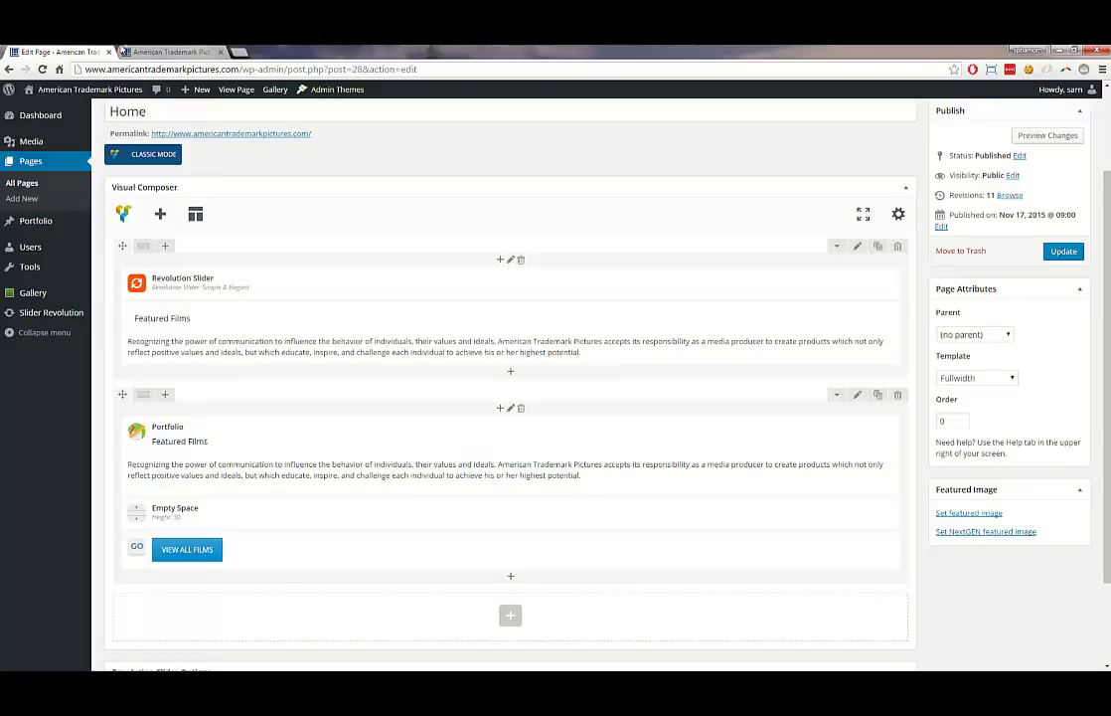
left_click(167, 52)
scroll(326, 135, "down", 3)
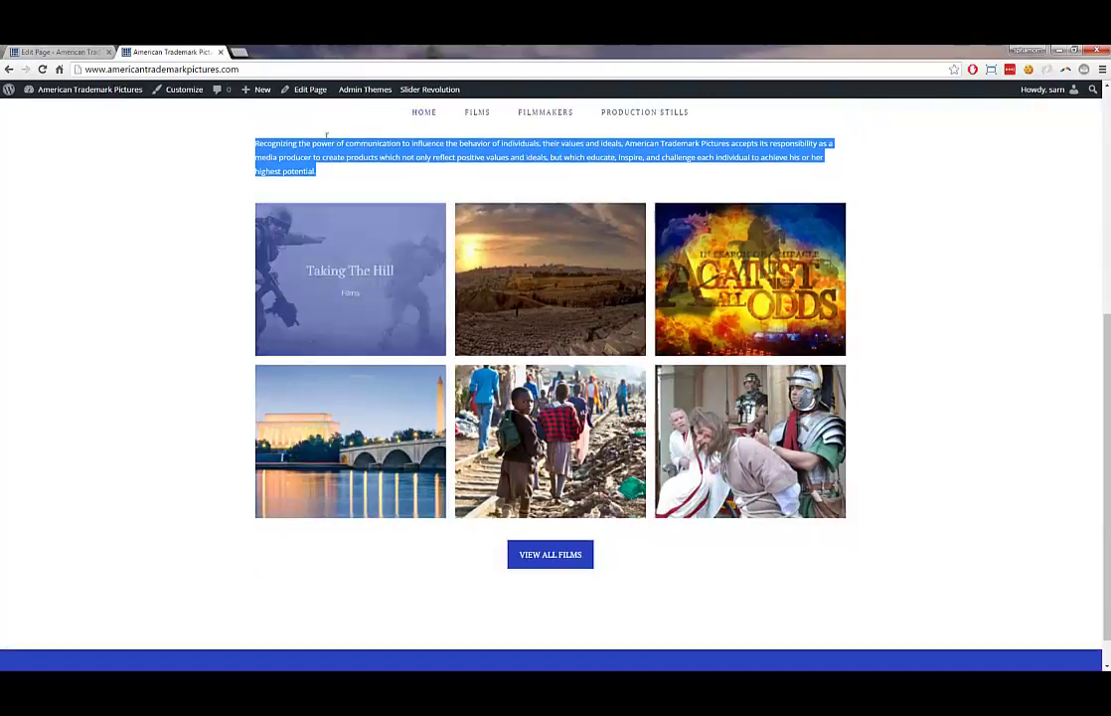
scroll(344, 226, "up", 1)
key("ctrl+shift+Tab")
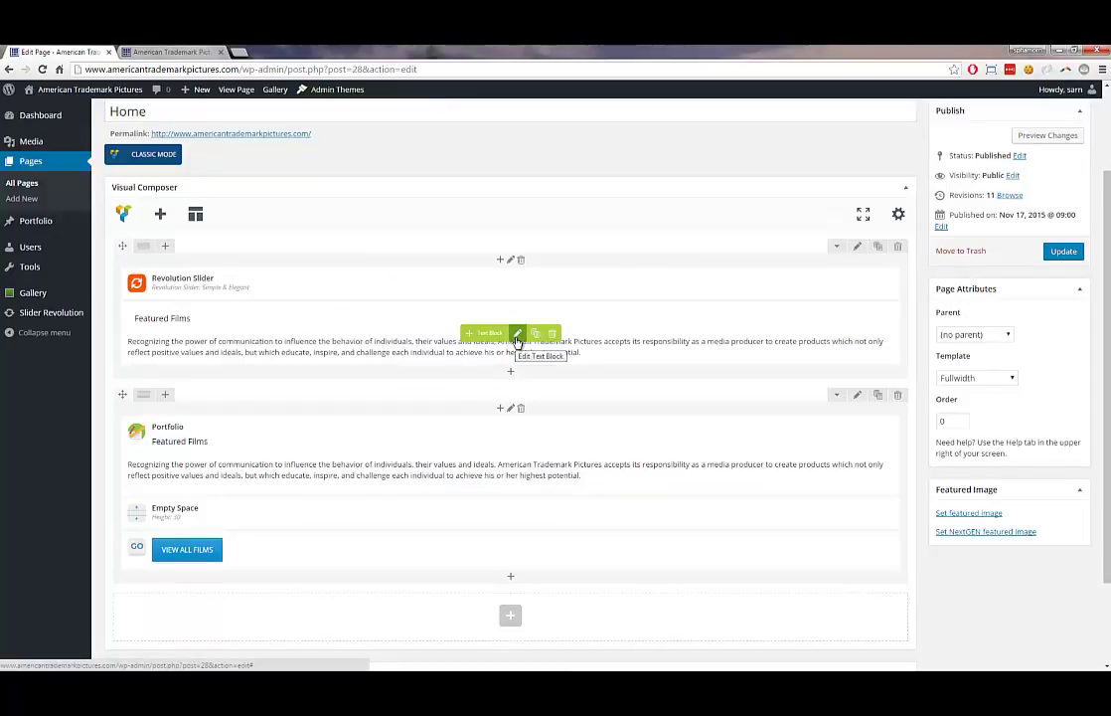
- Append 'adada adadada asdas' to the Featured Films paragraph, update the page, and reload the live site
left_click(516, 340)
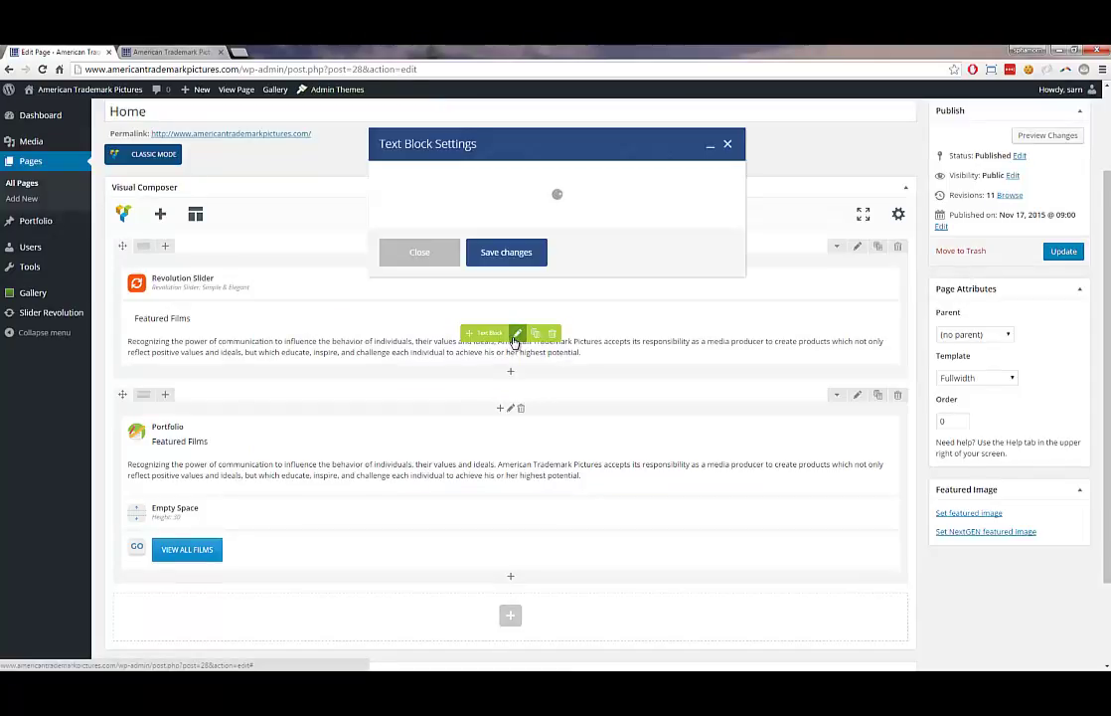
left_click(449, 320)
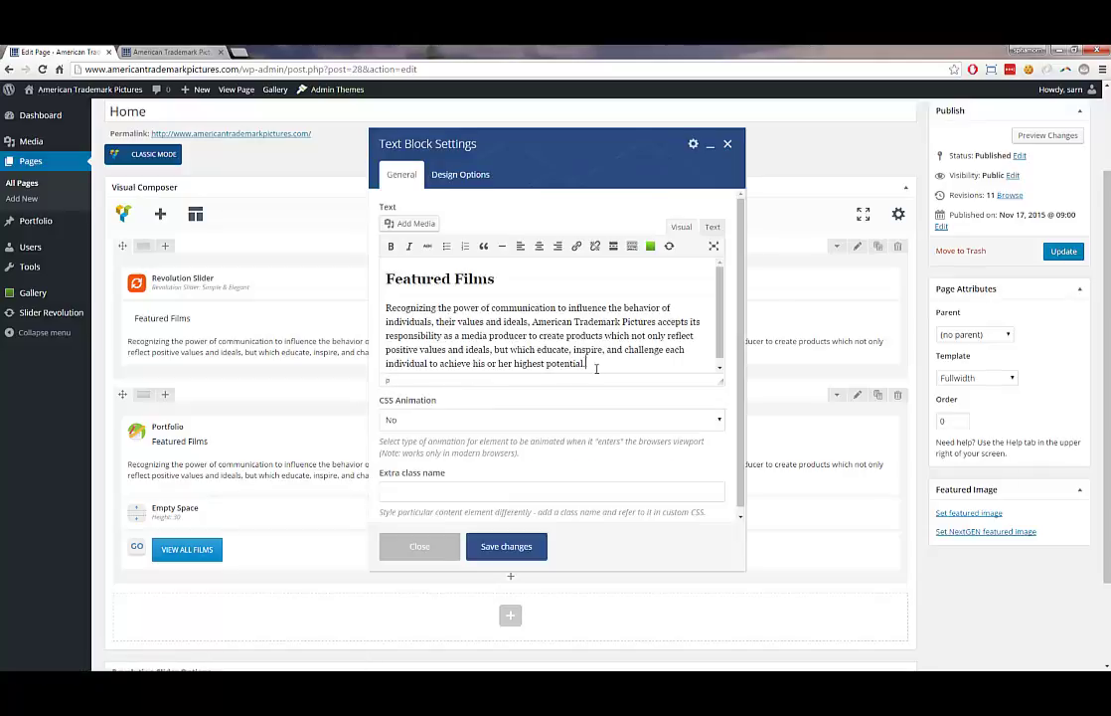
type("adada adadada asdas")
left_click(508, 547)
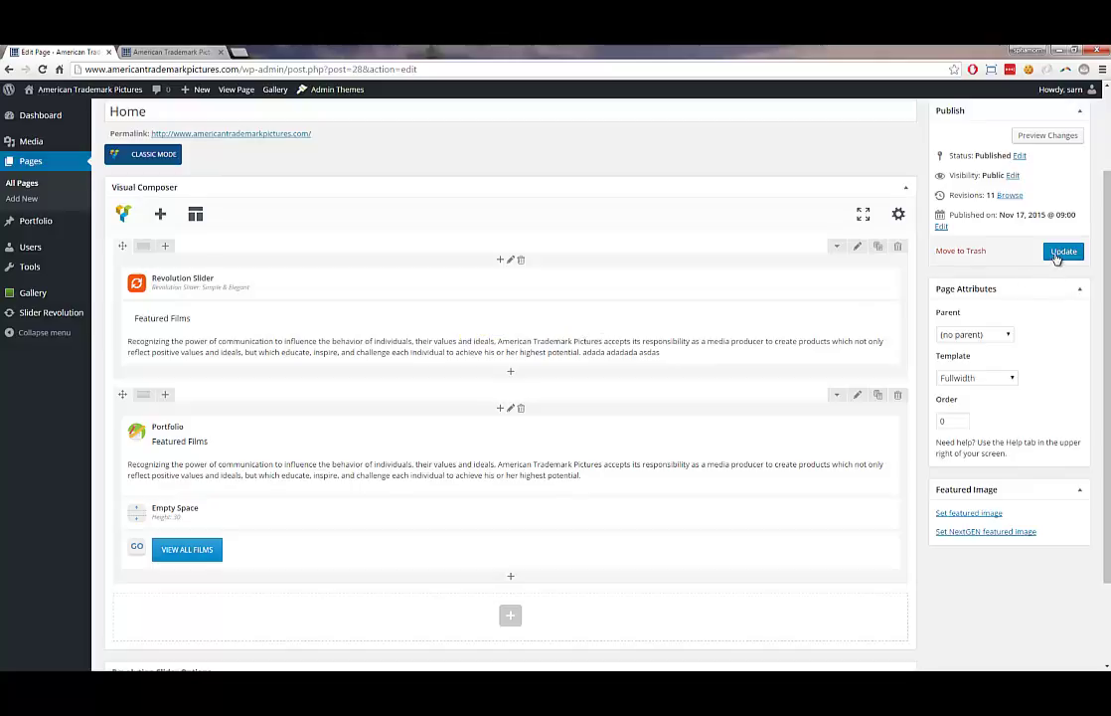
left_click(1058, 256)
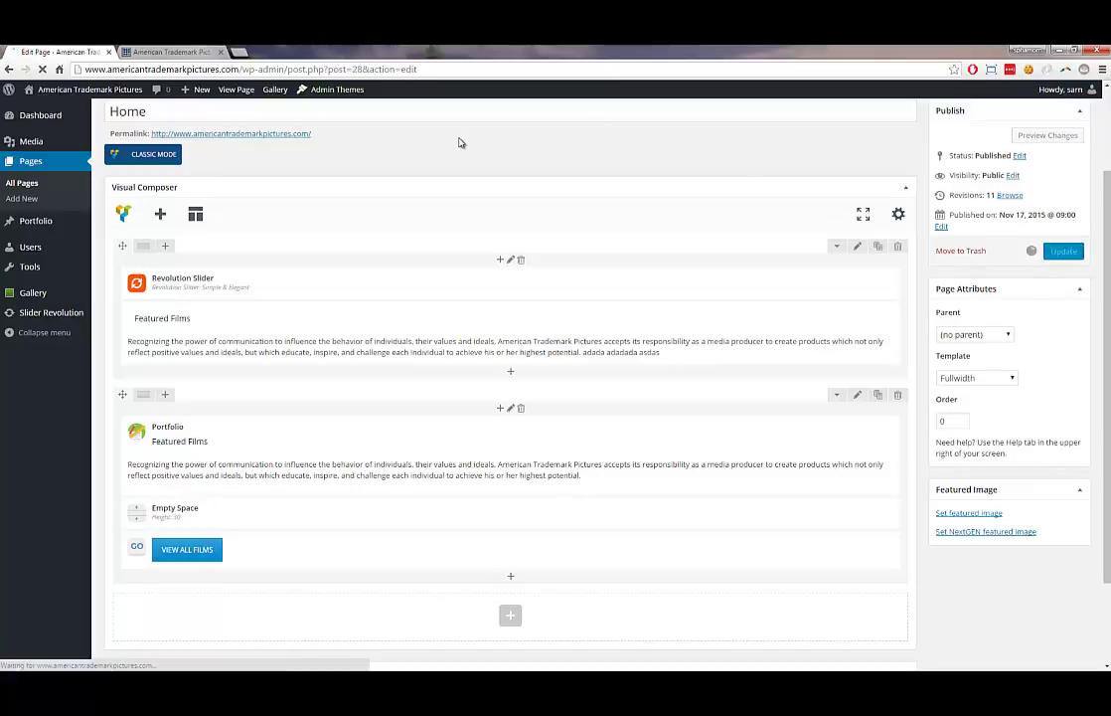
left_click(174, 50)
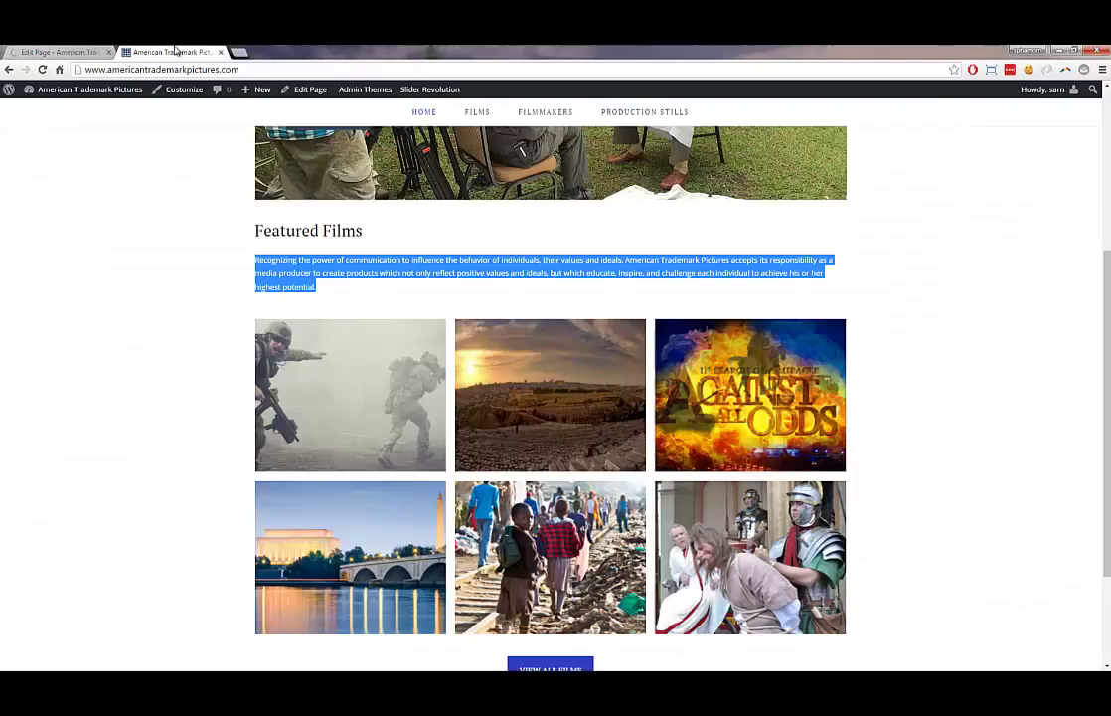
left_click(42, 70)
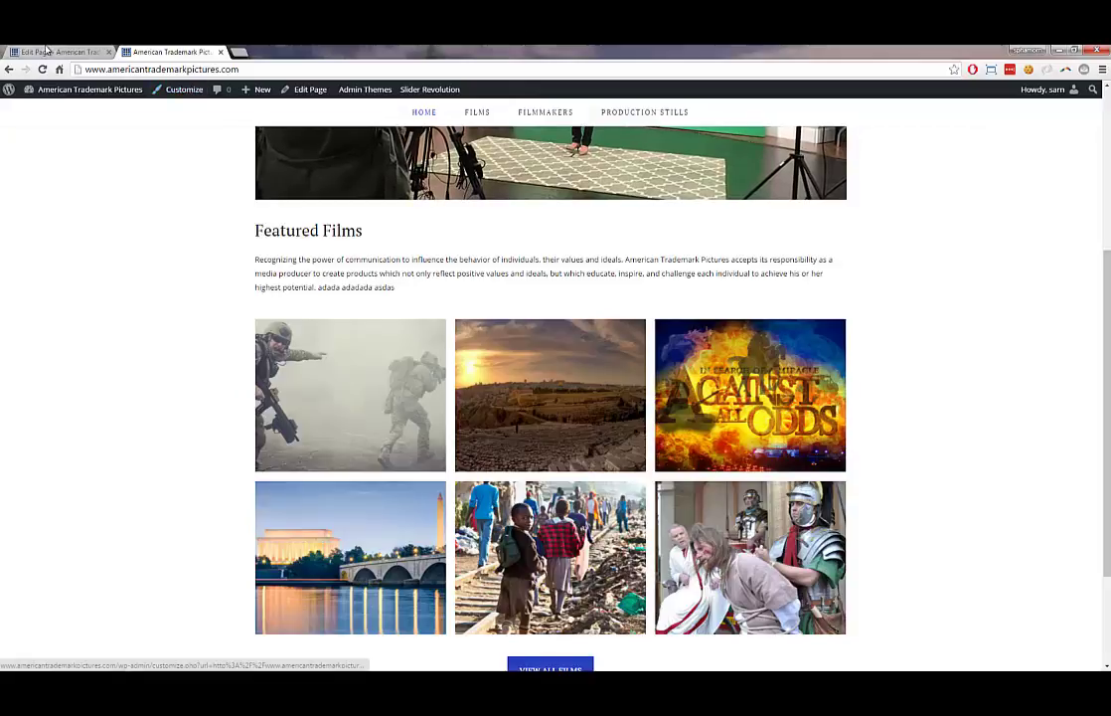
- Delete the stray words from the Featured Films paragraph and update the Home page
key("ctrl+shift+Tab")
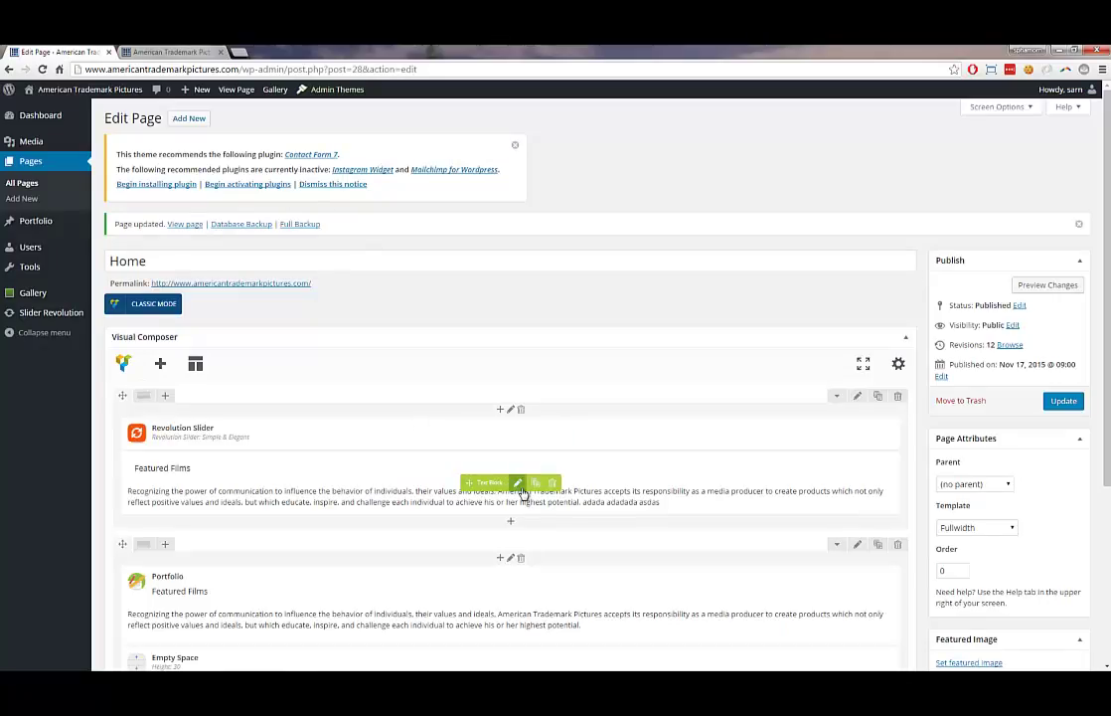
left_click(518, 484)
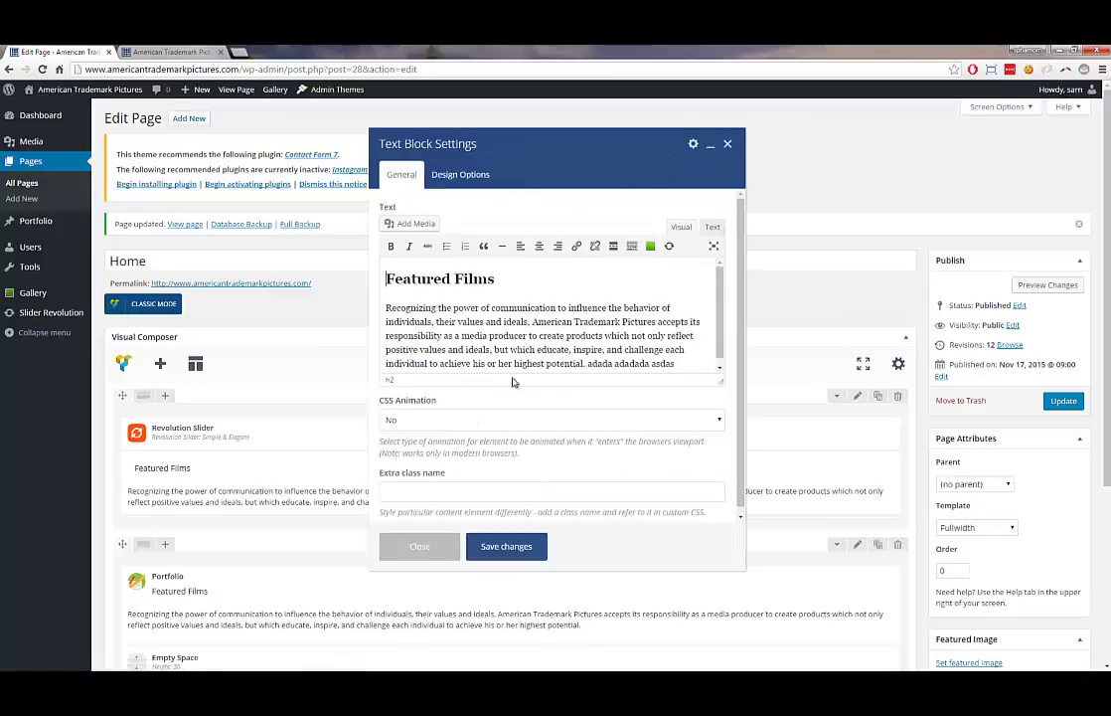
left_click_drag(587, 364, 693, 367)
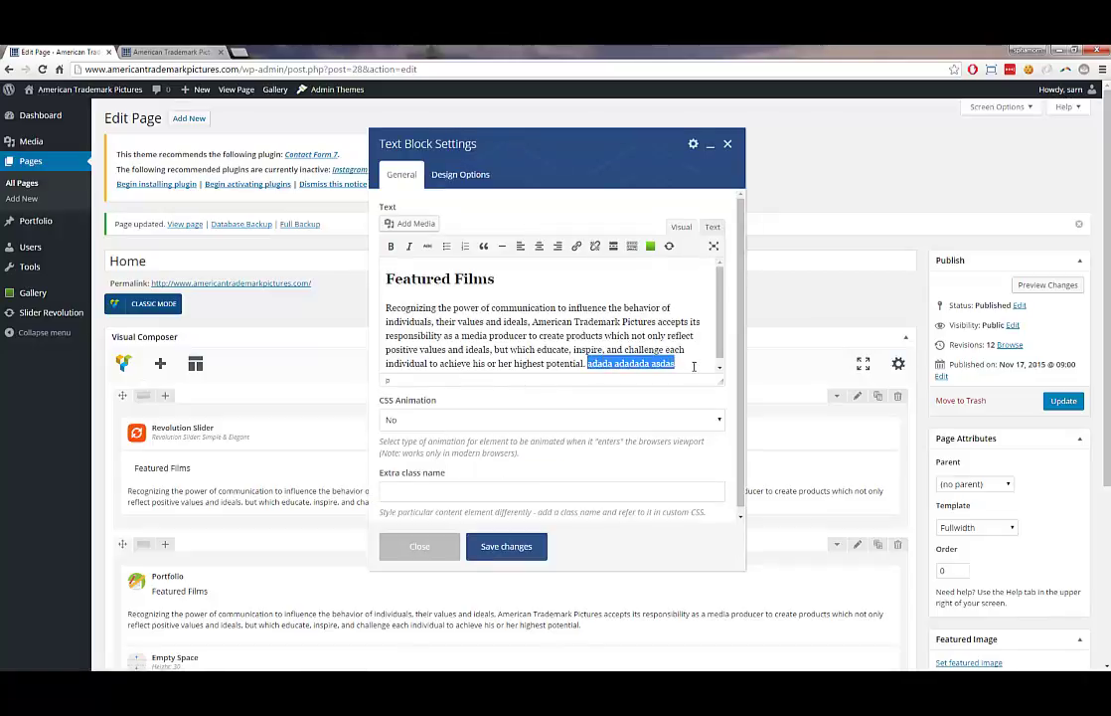
key("BackSpace")
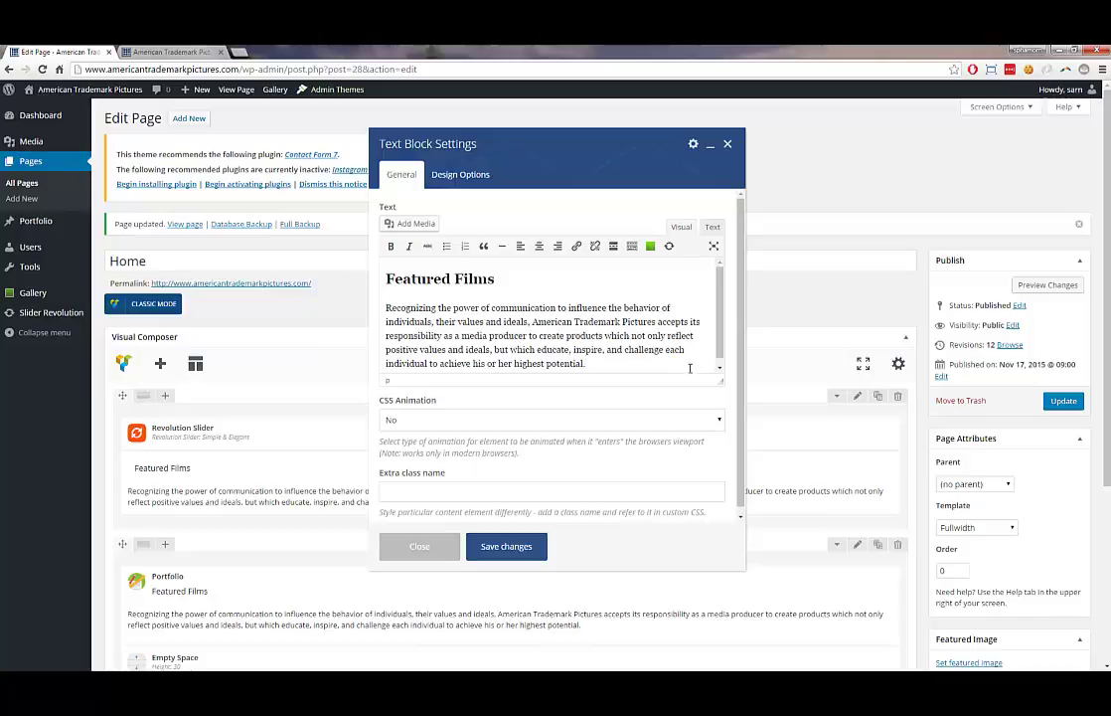
left_click(506, 546)
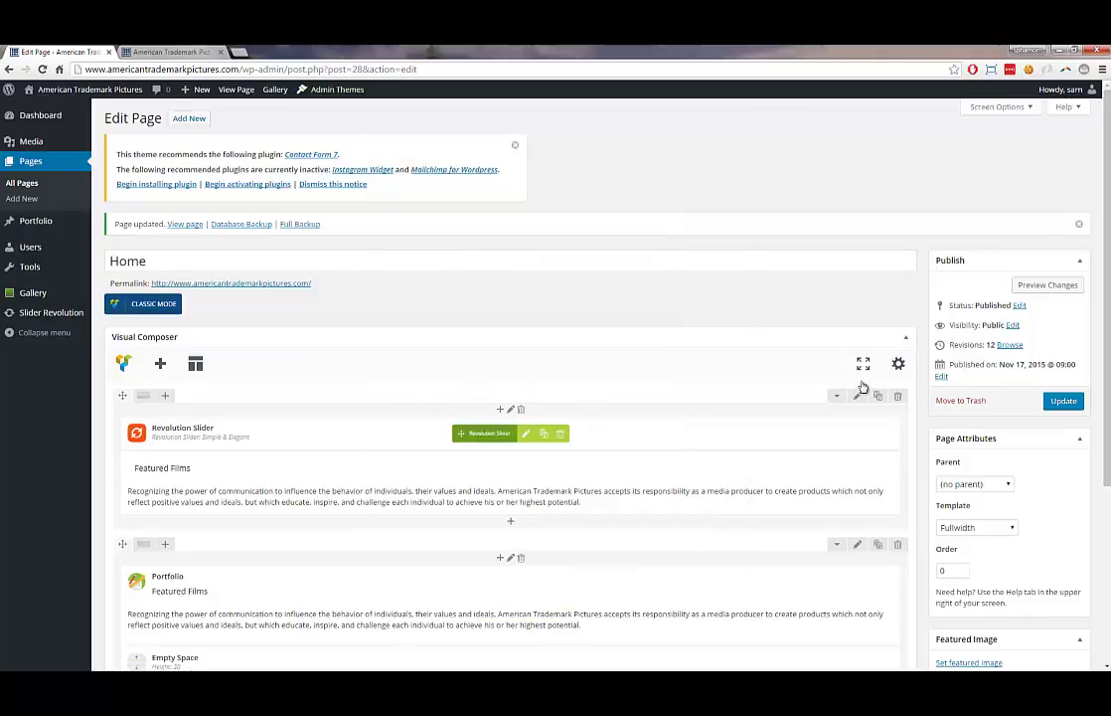
left_click(1054, 401)
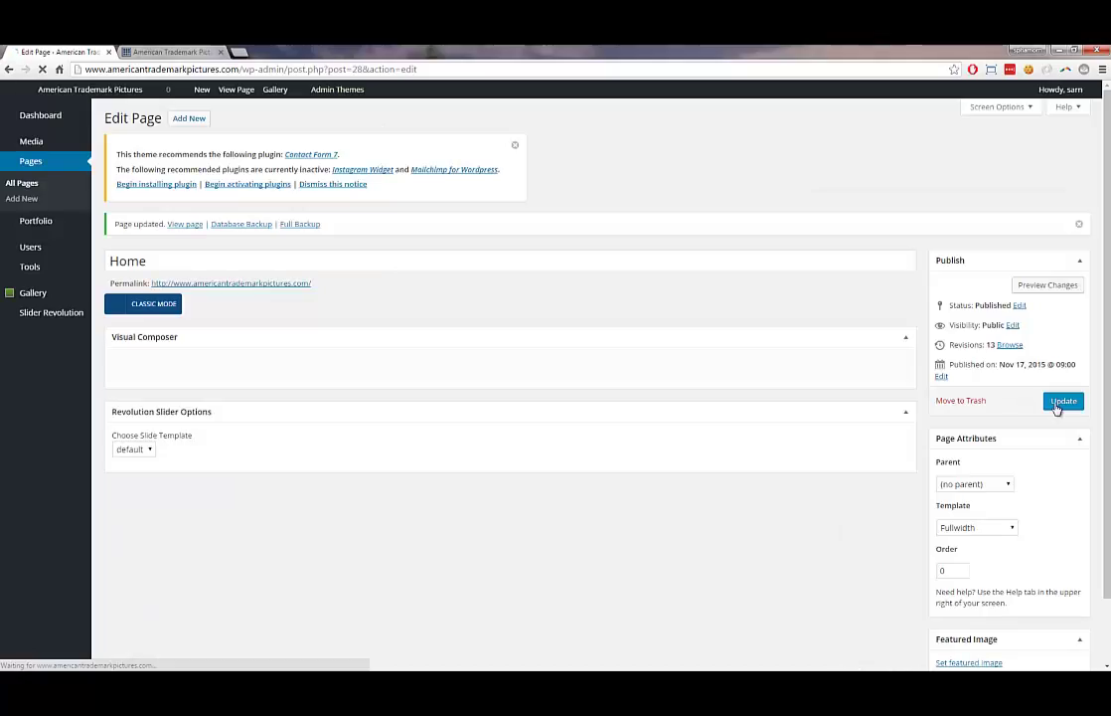
- Confirm the corrected text on the live homepage, then open the top row's Column Settings
left_click(174, 52)
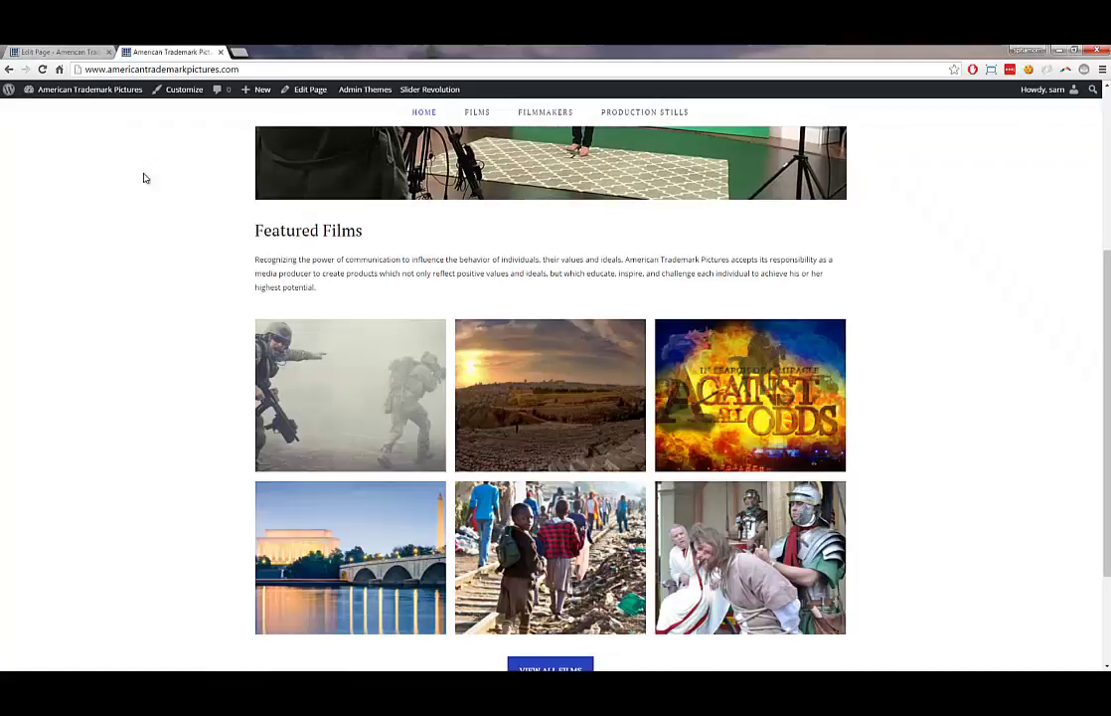
key("ctrl+Tab")
left_click(510, 411)
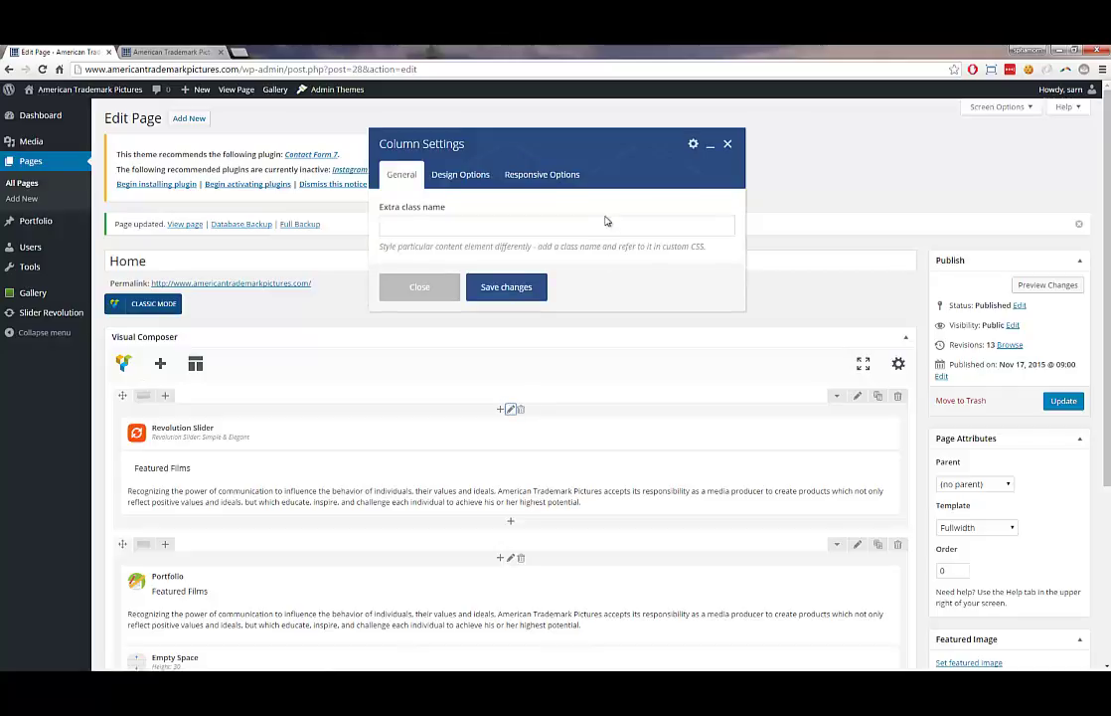
- Close Column Settings and open the Featured Films Text Block Settings editor
mouse_move(530, 447)
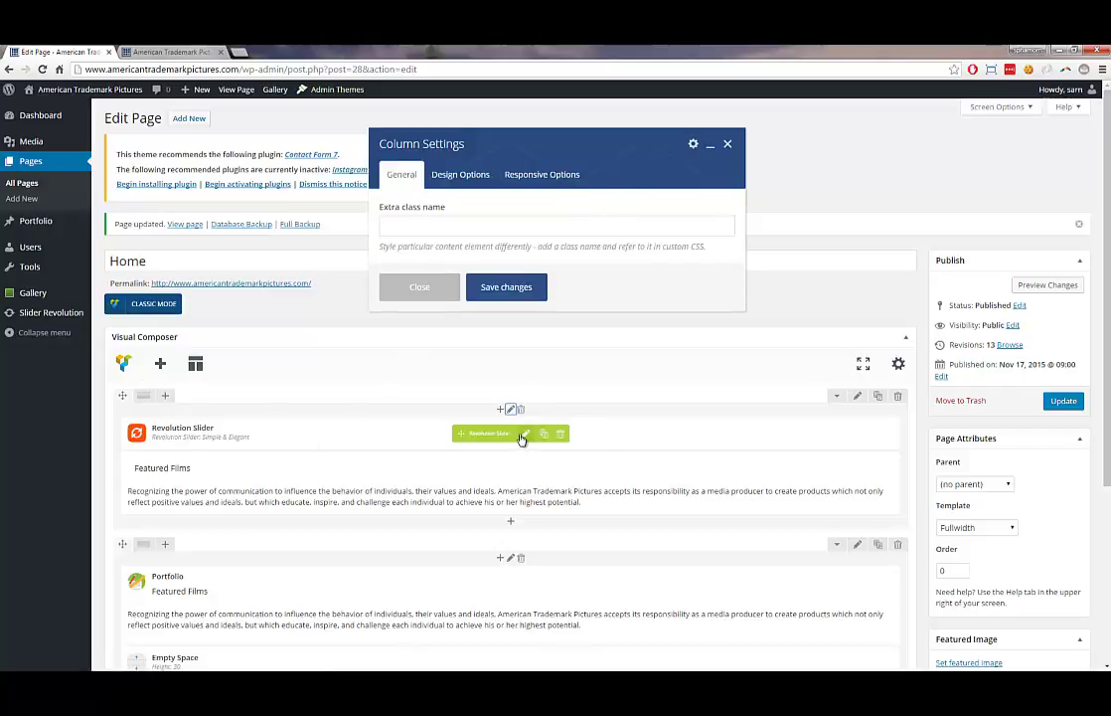
left_click(727, 146)
scroll(462, 566, "down", 1)
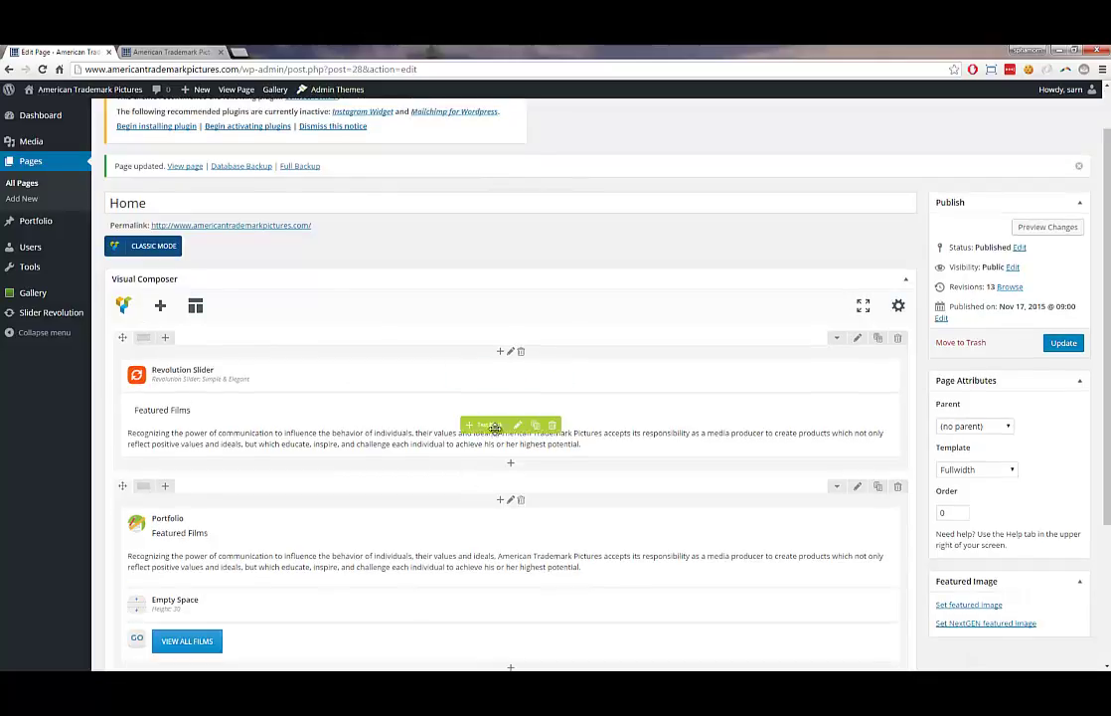
left_click(517, 424)
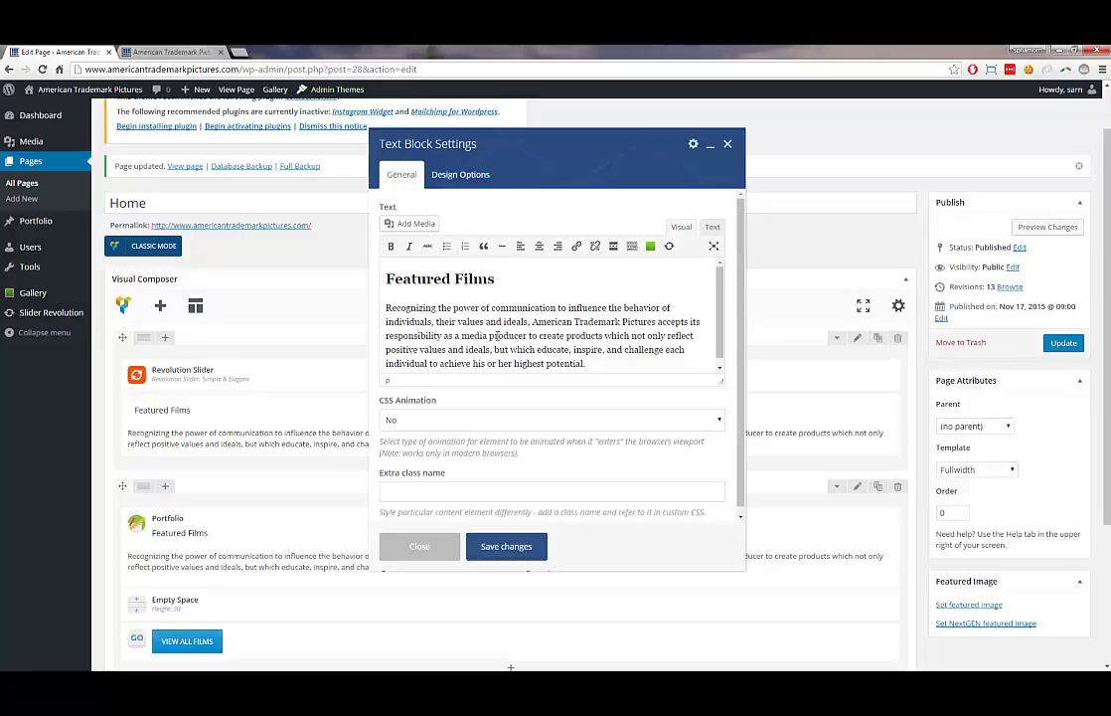
- Make the word 'potential' bold italic, then select the word 'create'
double_click(556, 363)
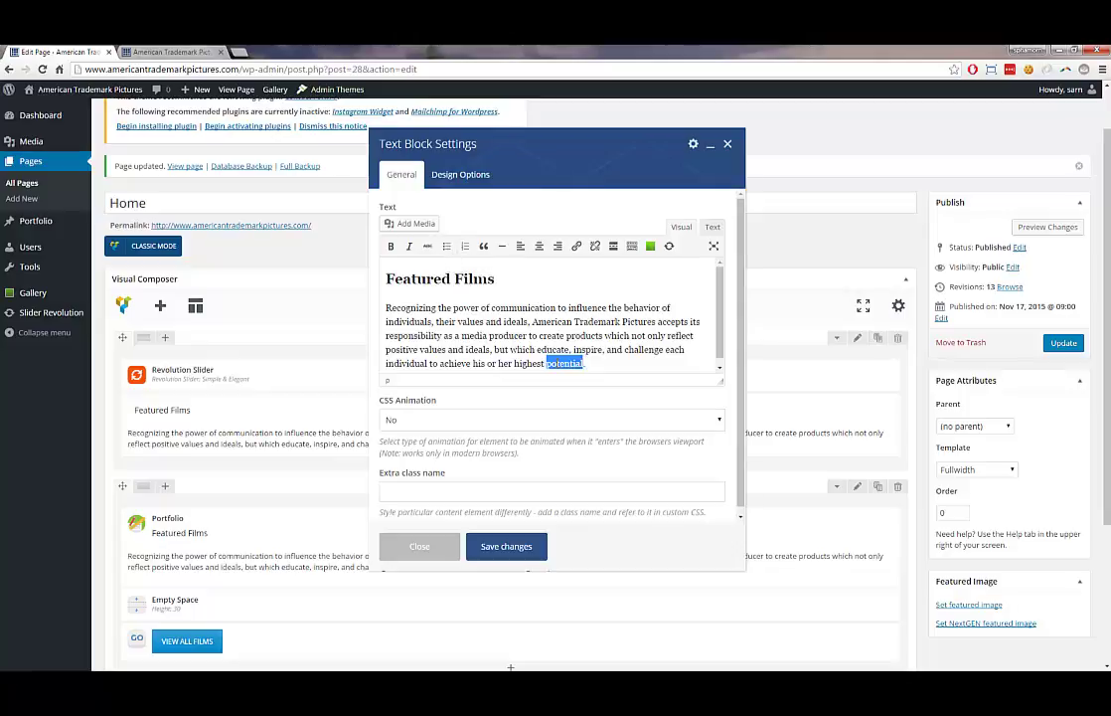
left_click(393, 248)
left_click(408, 248)
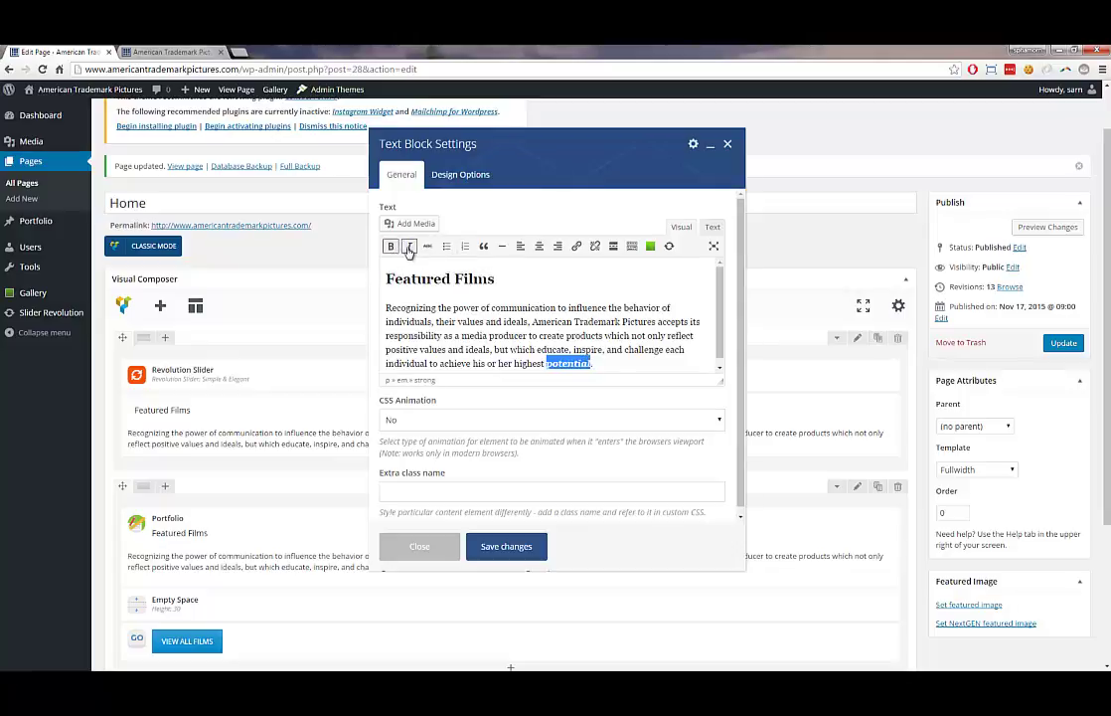
left_click(539, 335)
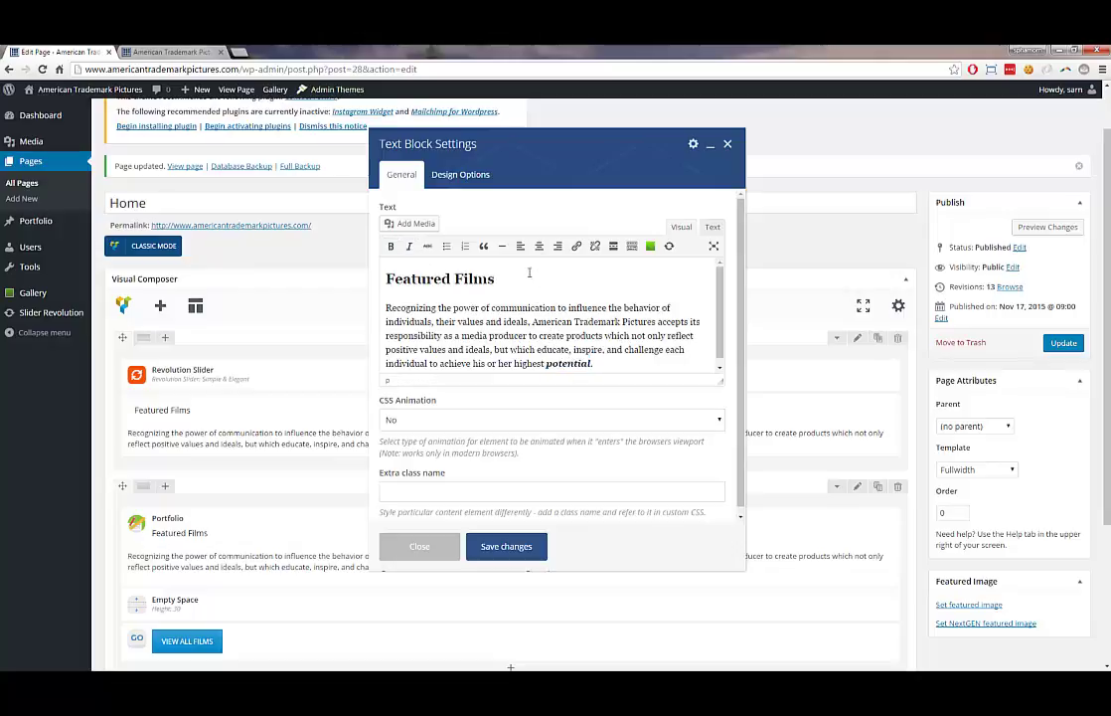
double_click(543, 335)
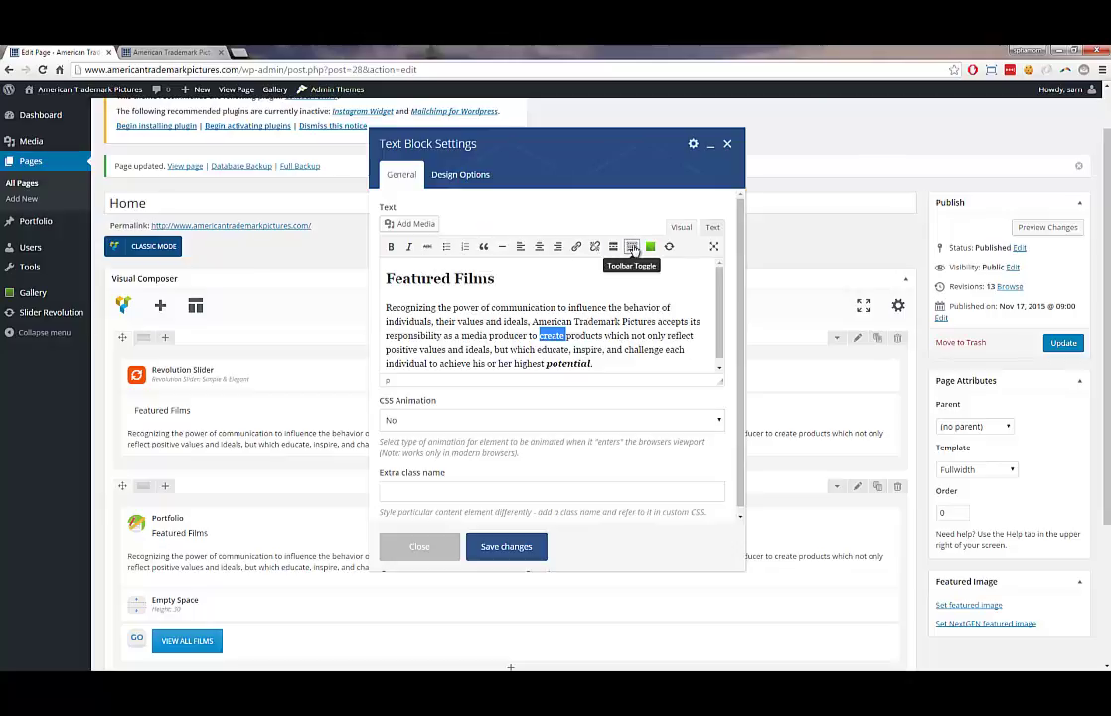
- Try a dark red custom text colour for 'create', then cancel the colour picker
left_click(633, 246)
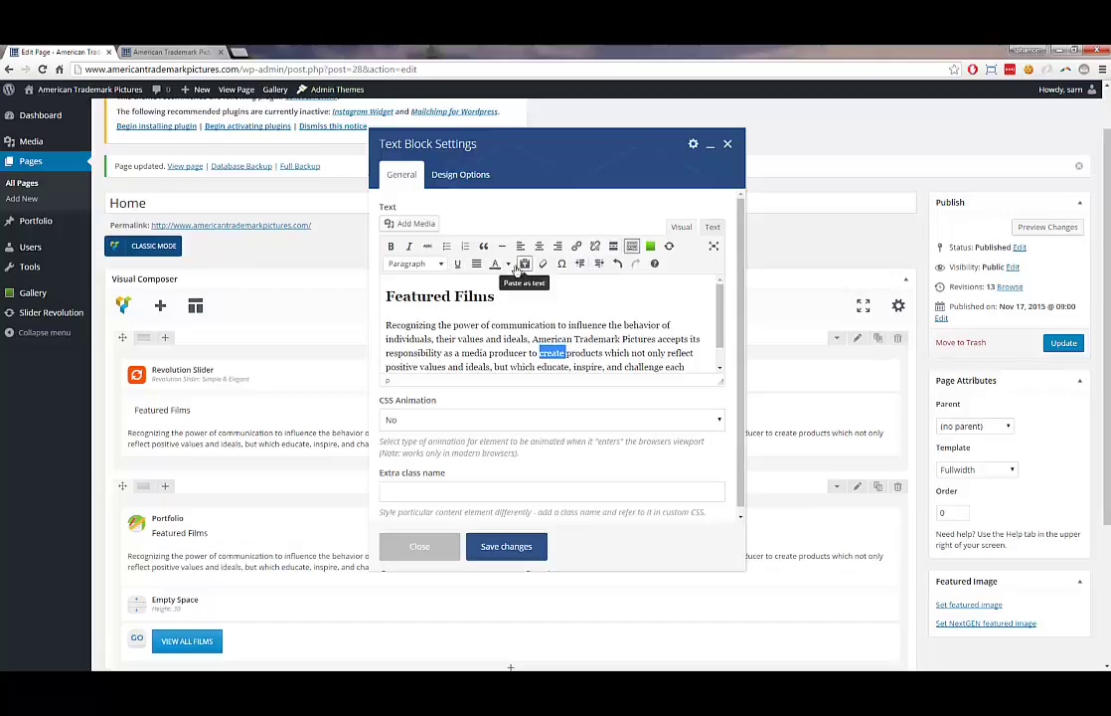
left_click(508, 263)
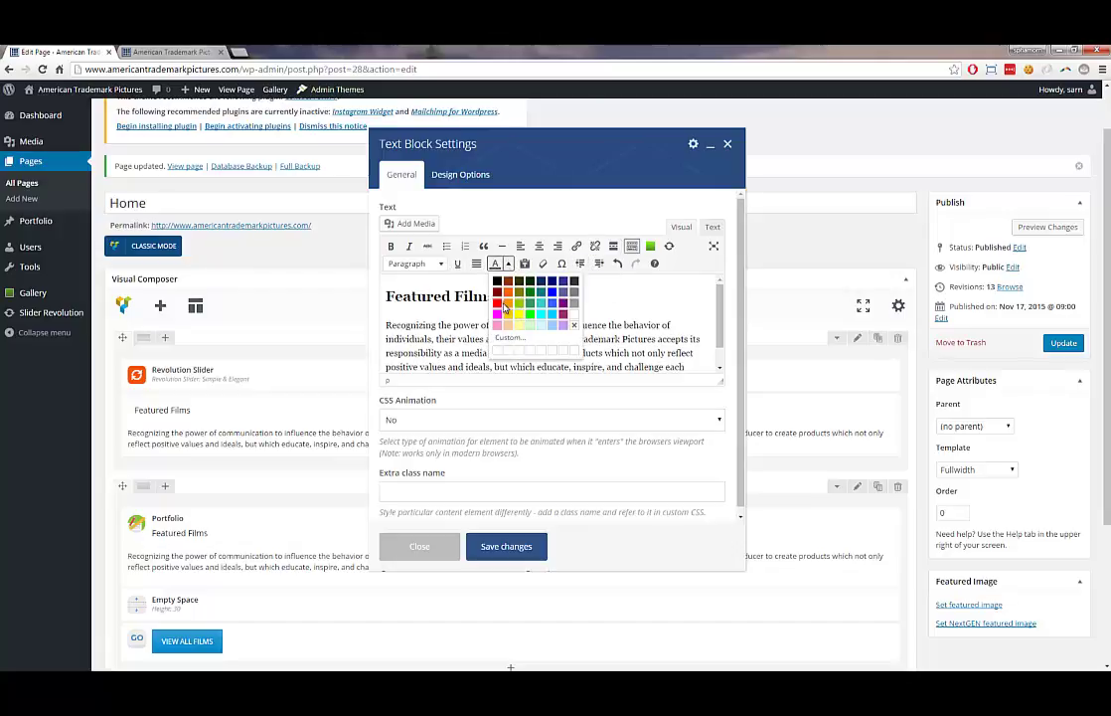
left_click(509, 339)
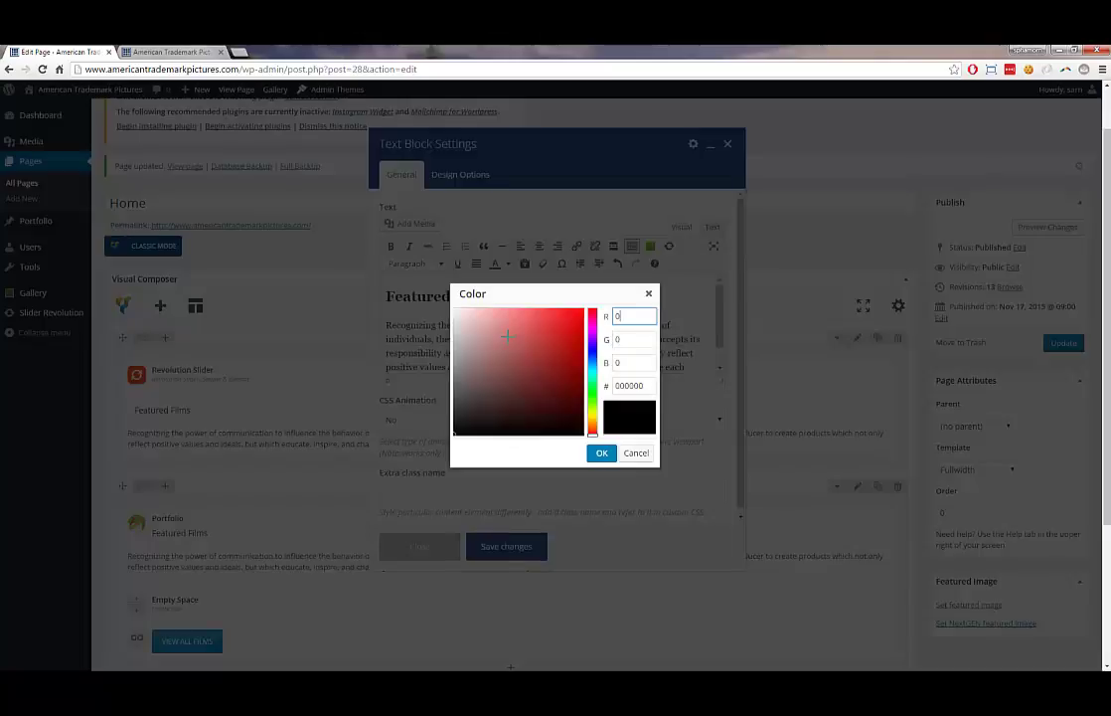
left_click_drag(538, 353, 500, 382)
left_click(636, 455)
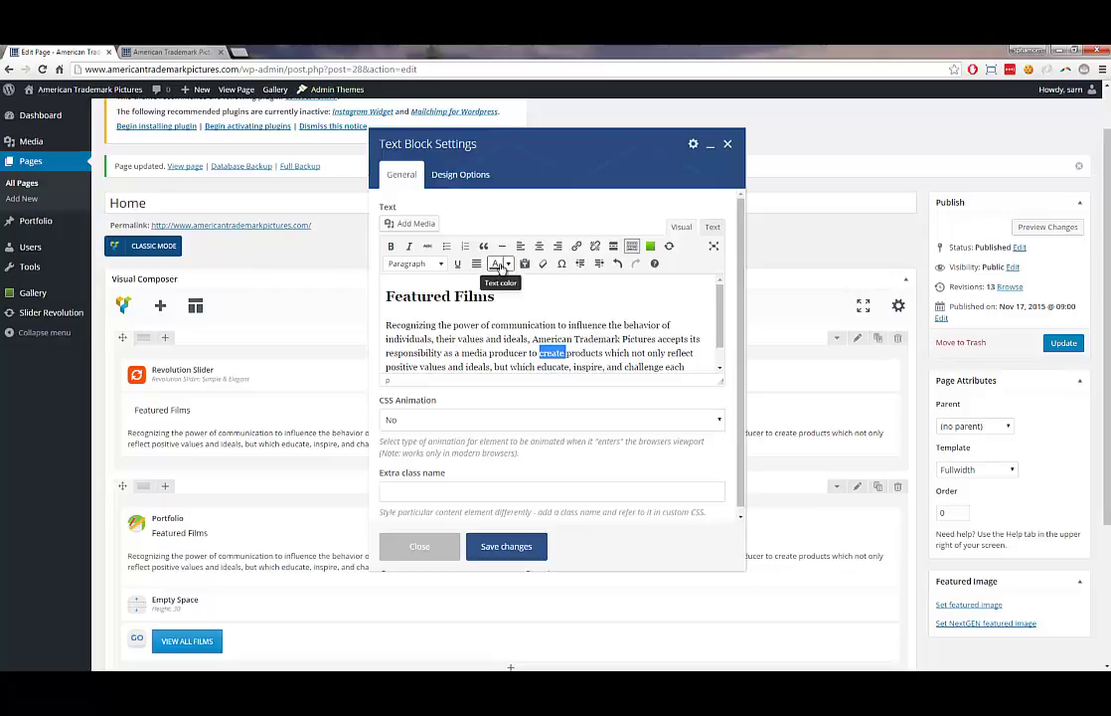
- Deselect the text, toggle the extra formatting row, and close Text Block Settings without saving
left_click(573, 348)
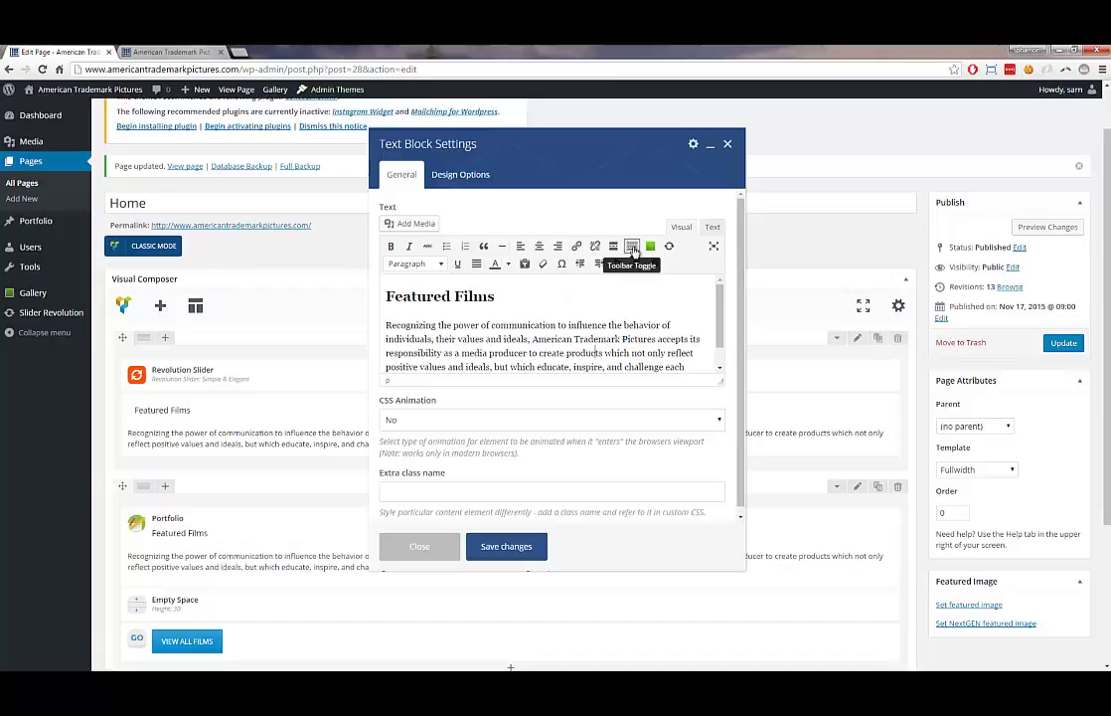
left_click(632, 247)
left_click(632, 246)
left_click(632, 247)
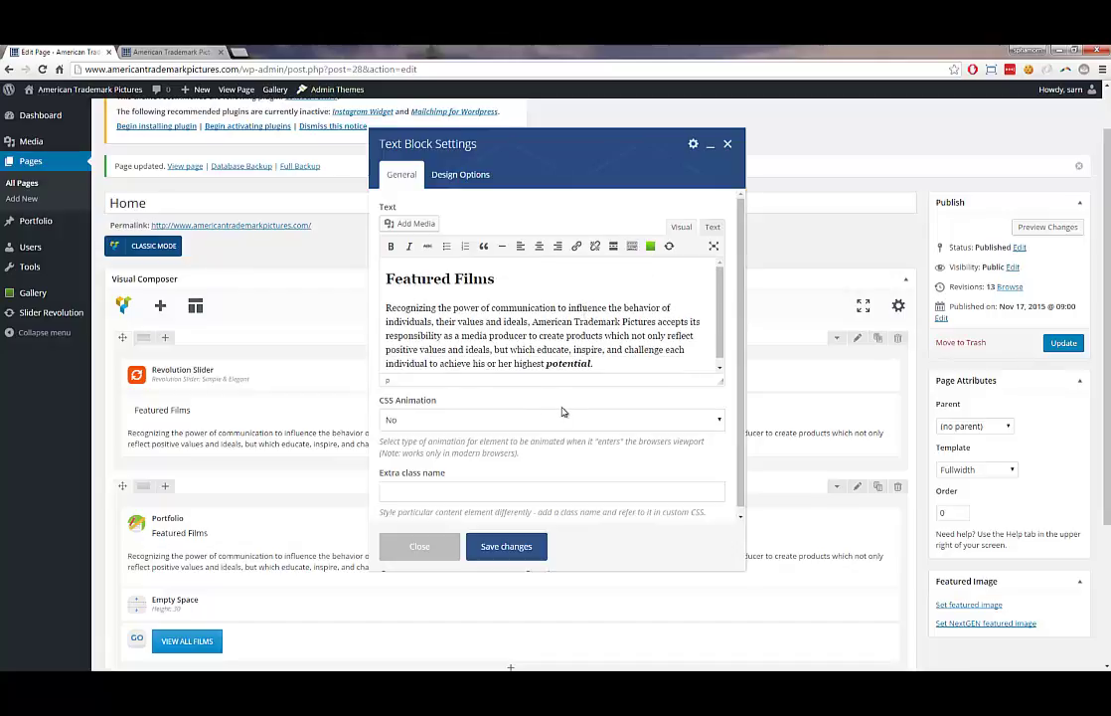
scroll(638, 415, "down", 5)
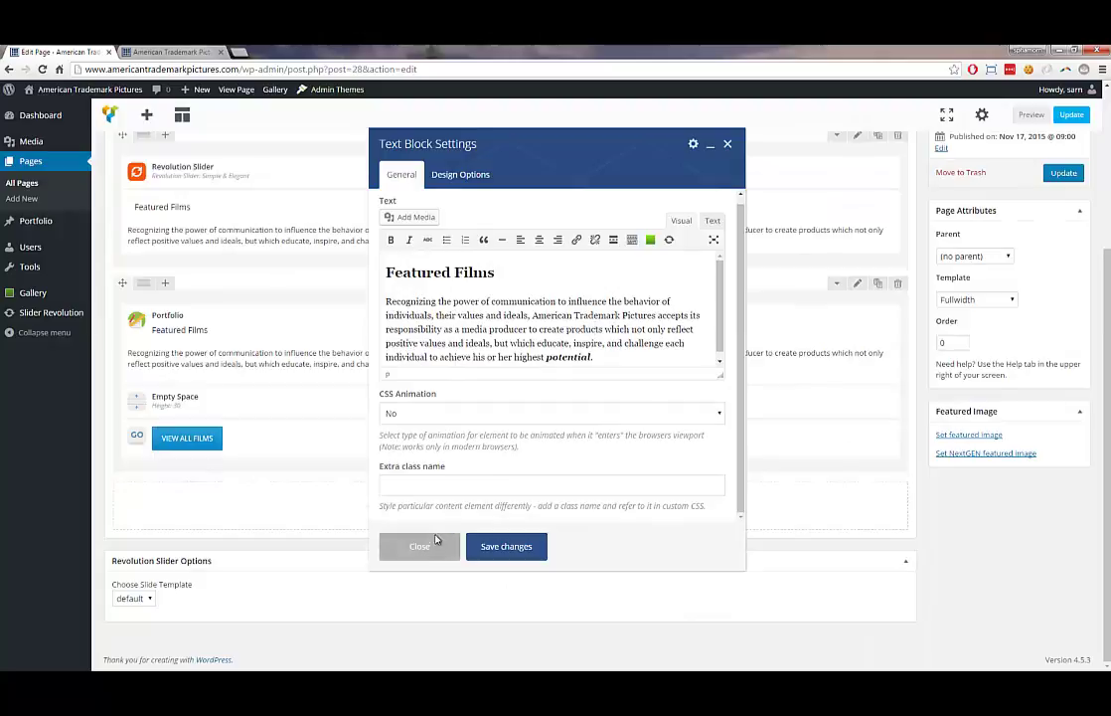
left_click(436, 544)
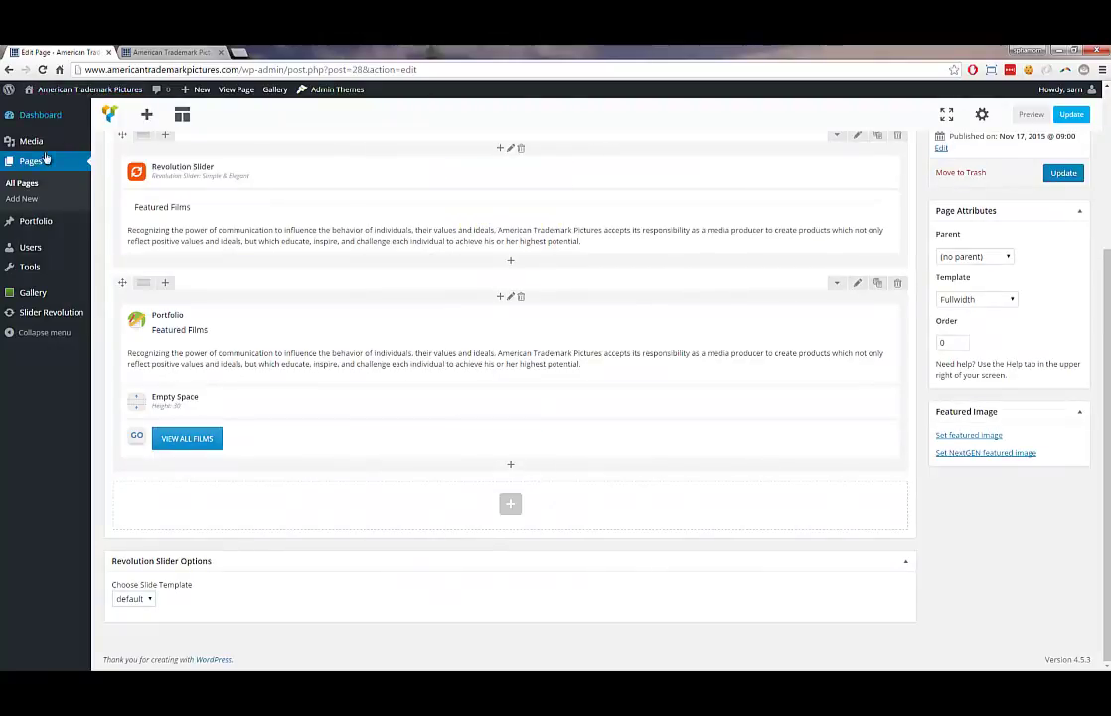
- Show the All Pages list and preview the live Filmmakers page in the other tab
left_click(21, 183)
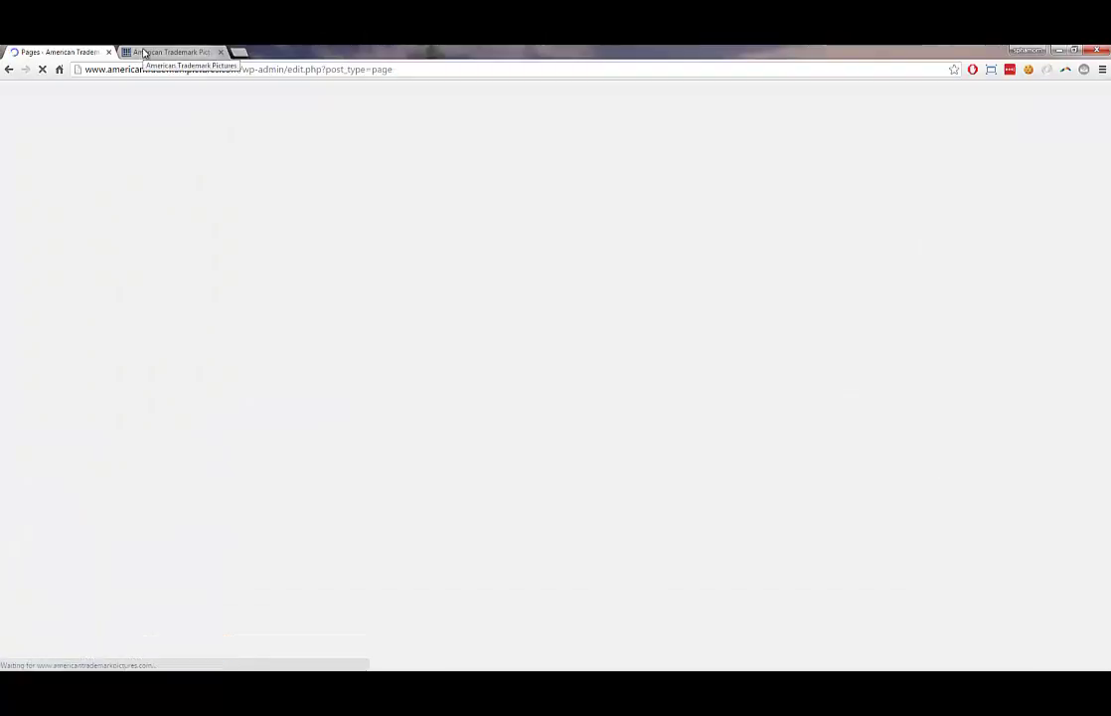
left_click(144, 53)
scroll(458, 206, "up", 2)
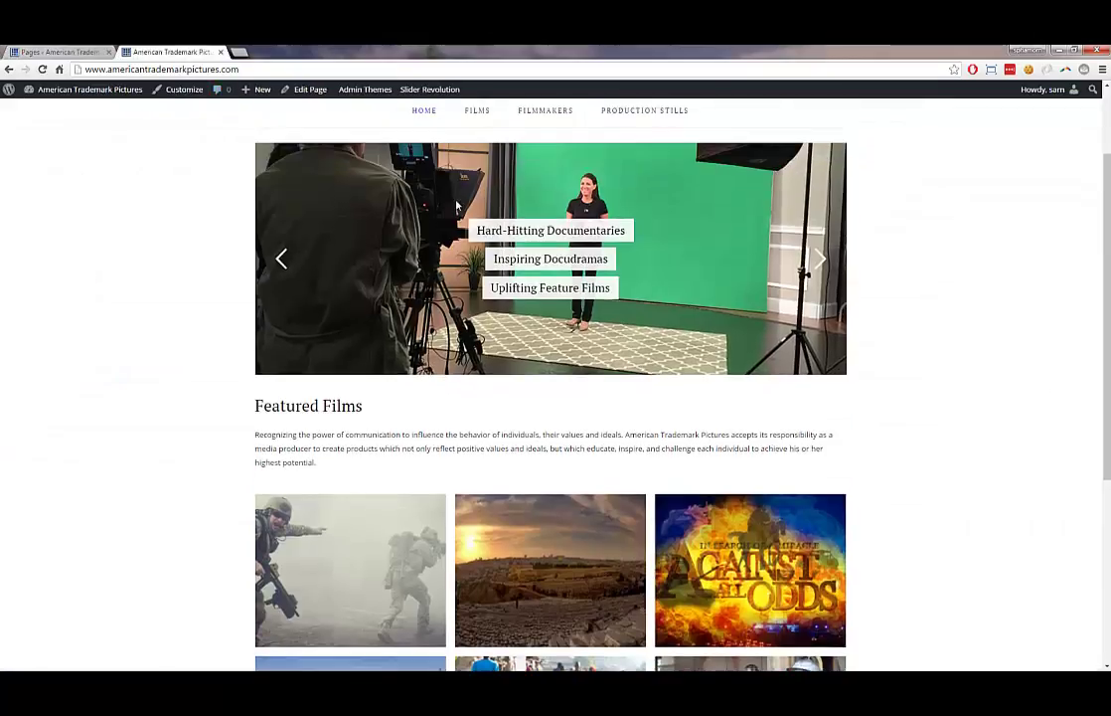
scroll(457, 206, "up", 2)
left_click(548, 227)
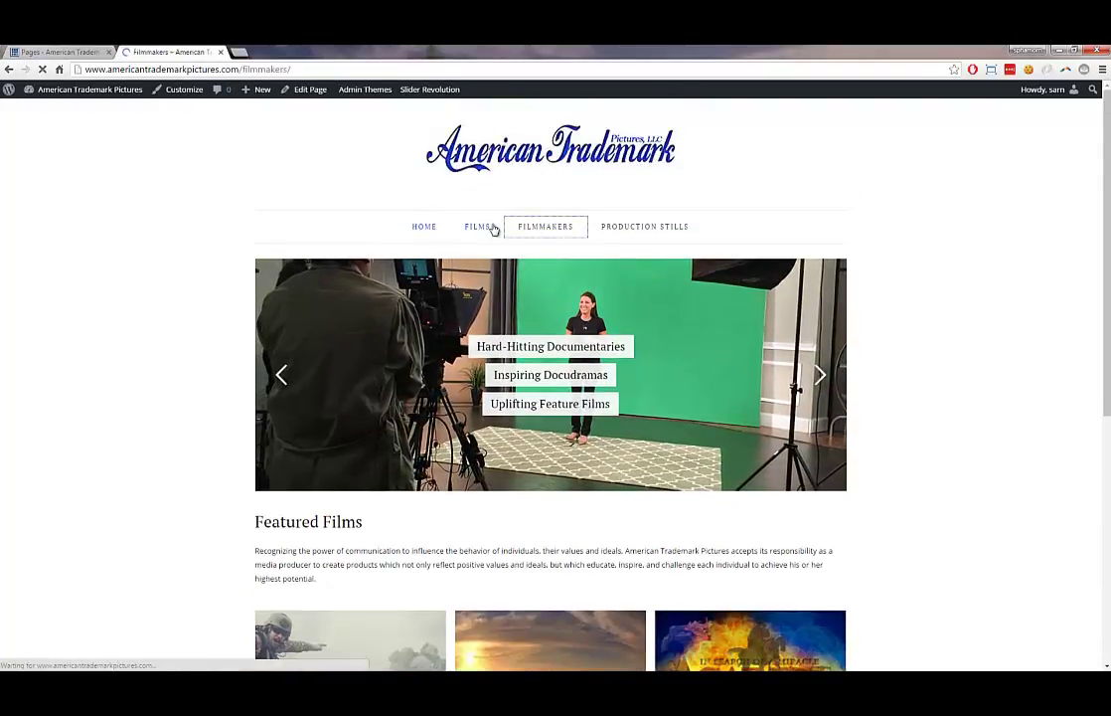
scroll(378, 391, "down", 4)
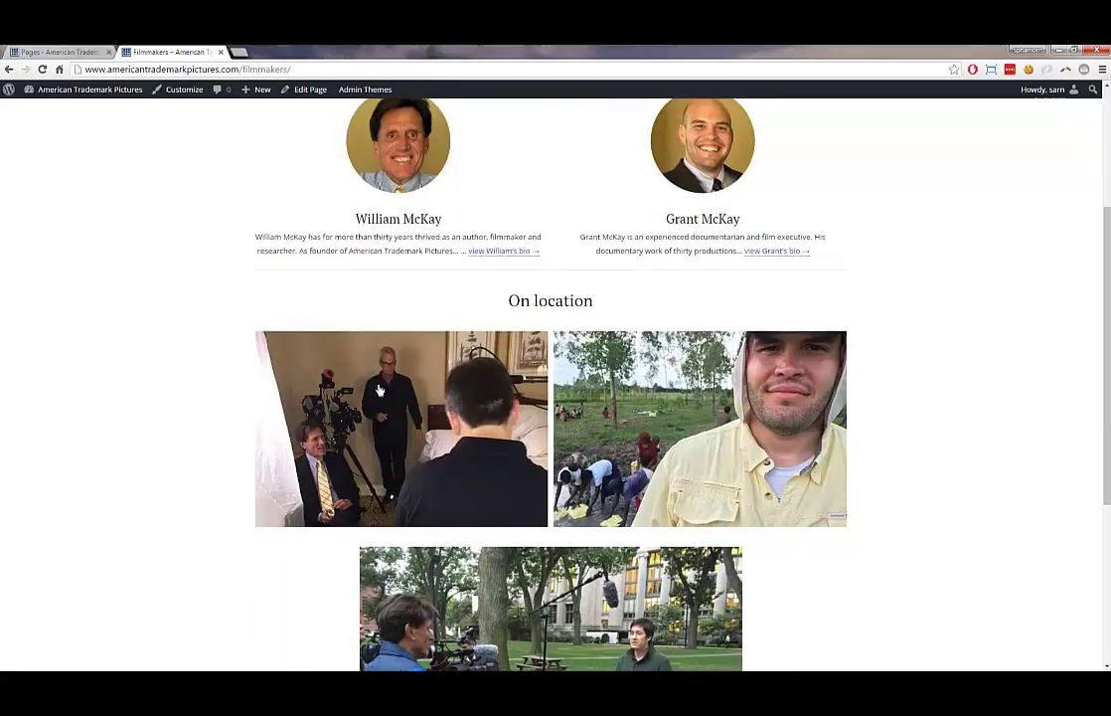
left_click(51, 51)
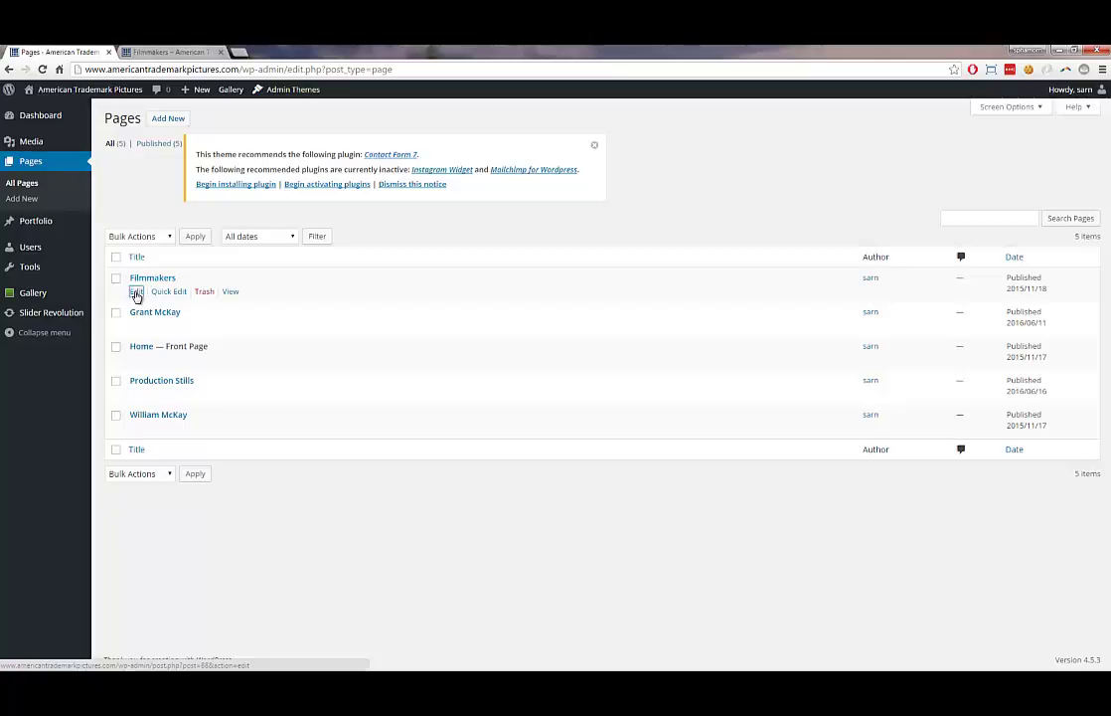
- Edit the Filmmakers page in Visual Composer and scroll through its member elements
left_click(136, 291)
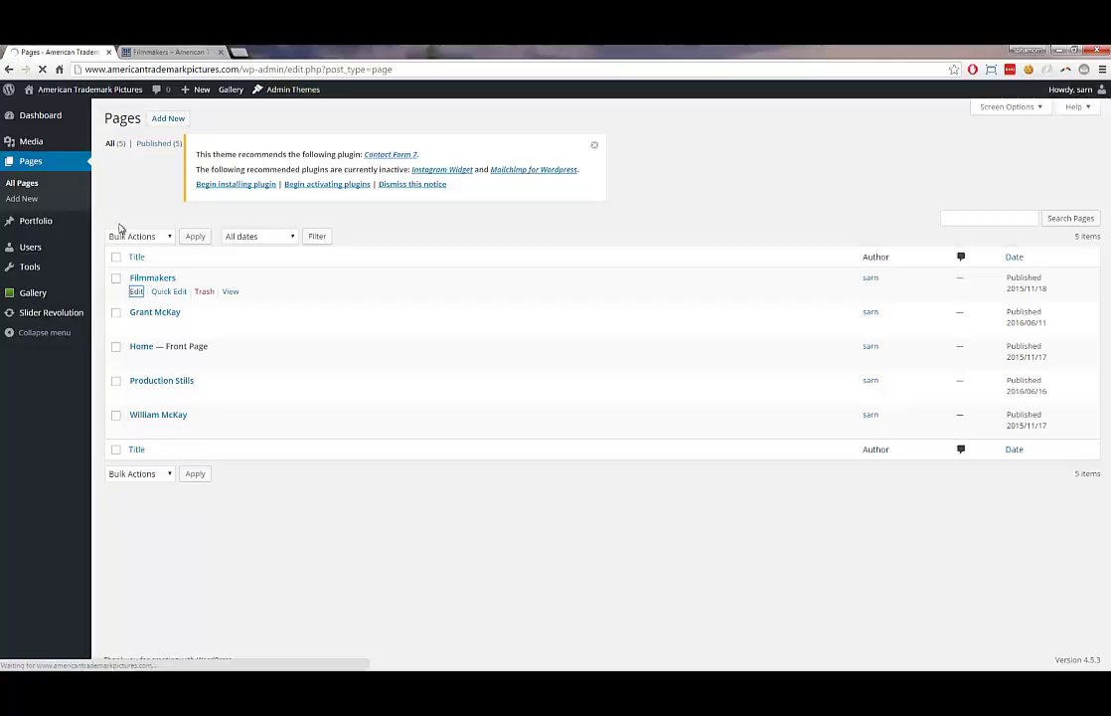
left_click(169, 52)
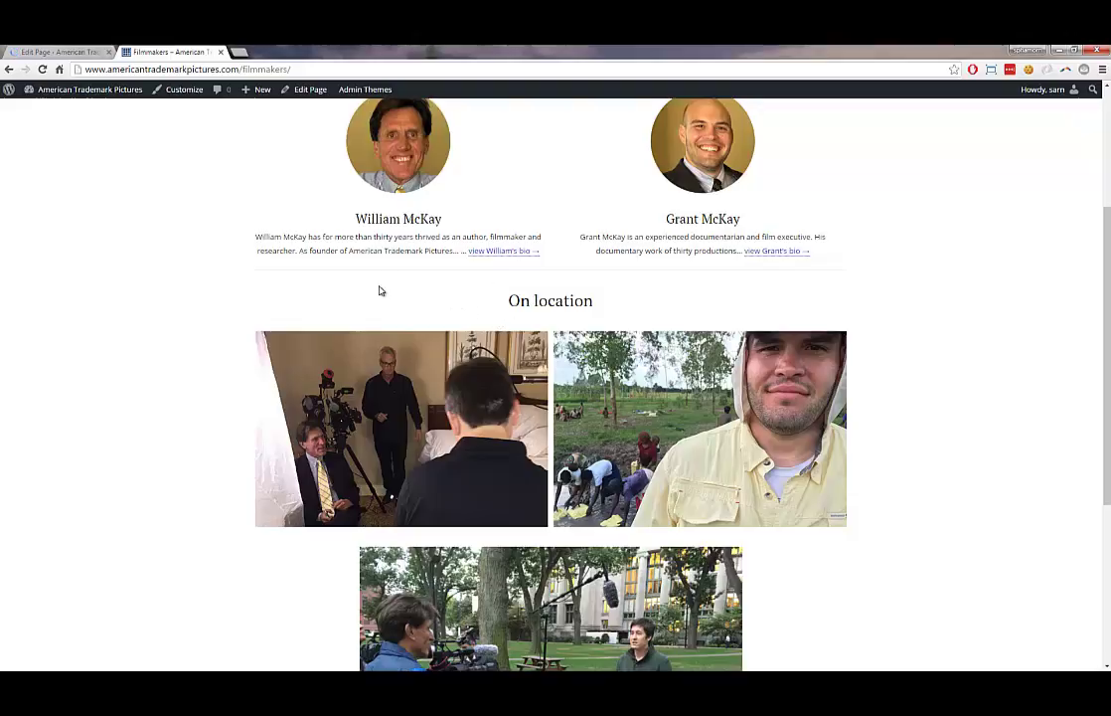
left_click(81, 49)
scroll(199, 256, "down", 2)
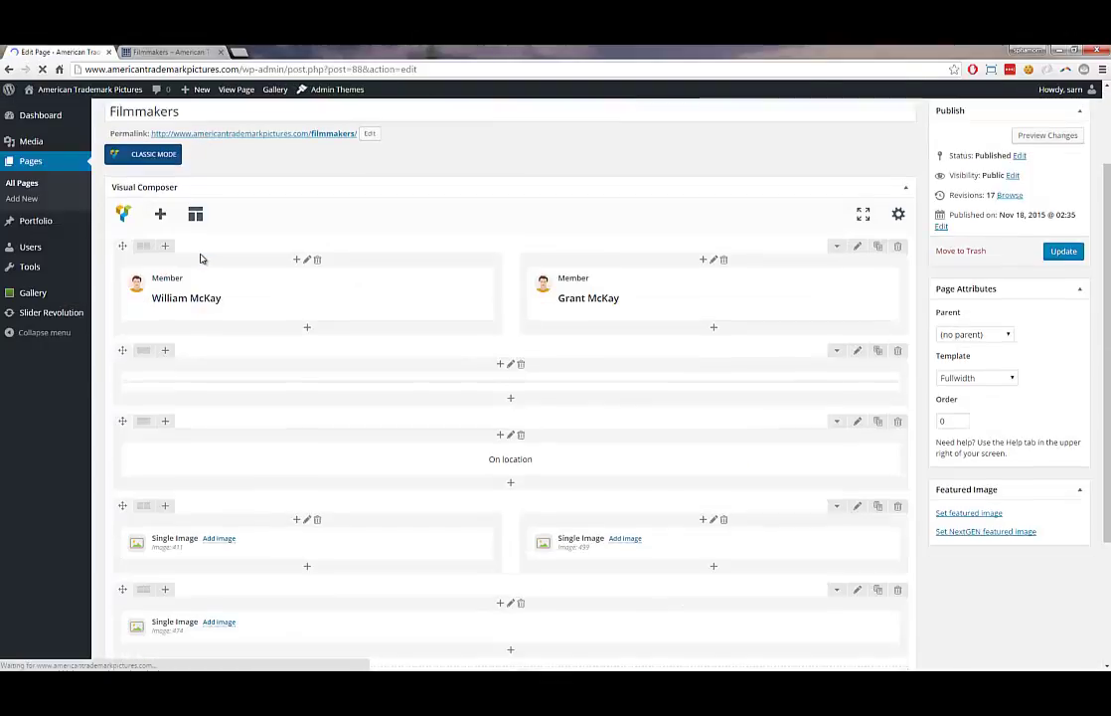
scroll(200, 256, "down", 2)
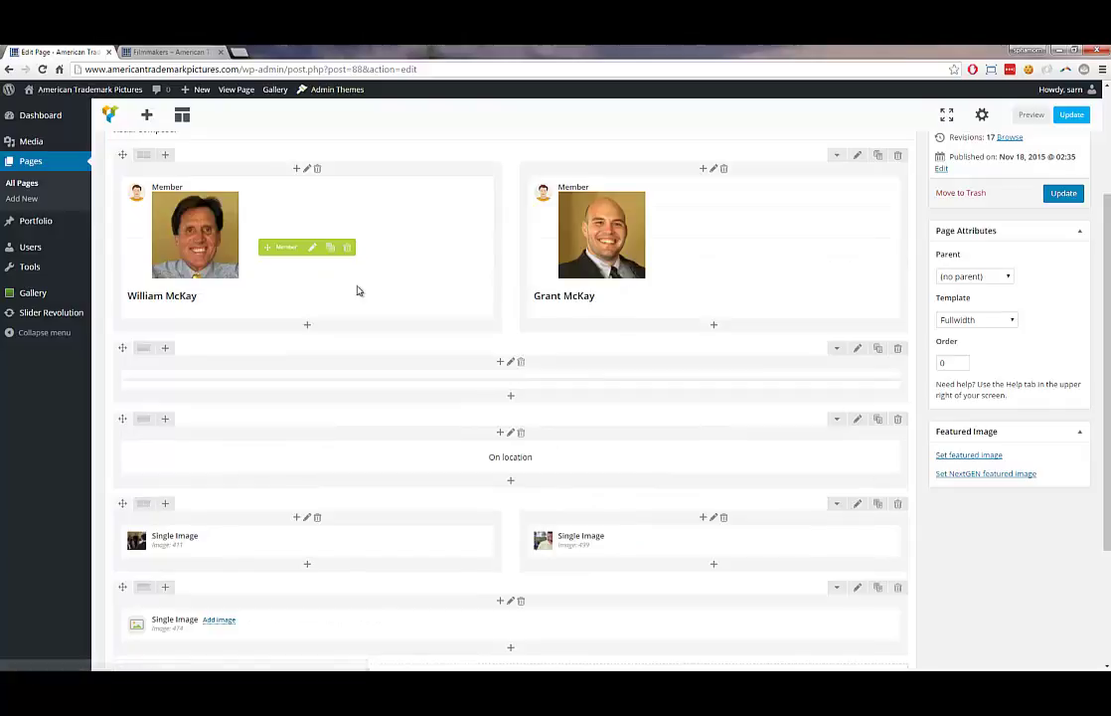
scroll(257, 277, "up", 3)
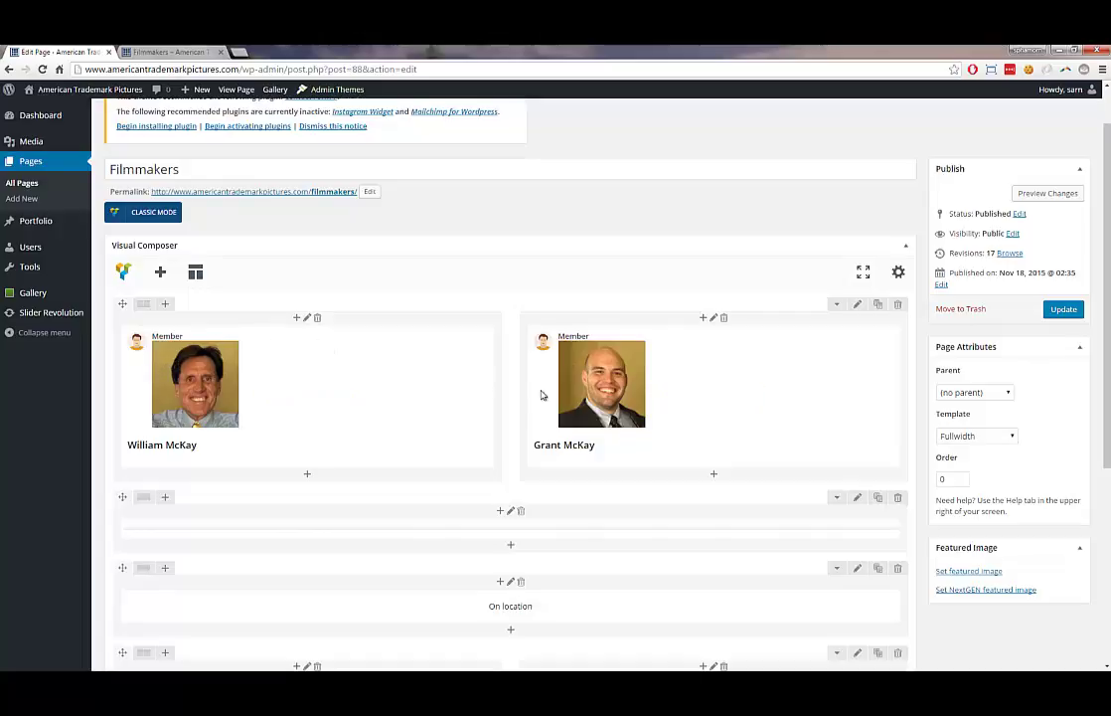
left_click(167, 52)
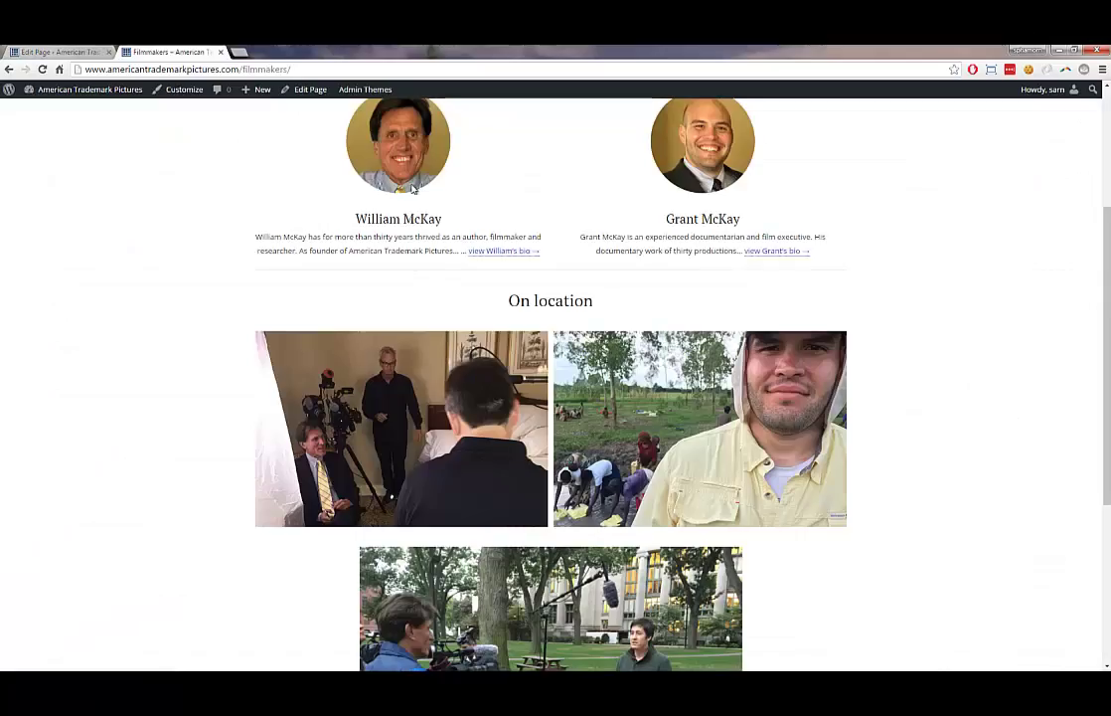
scroll(511, 268, "up", 2)
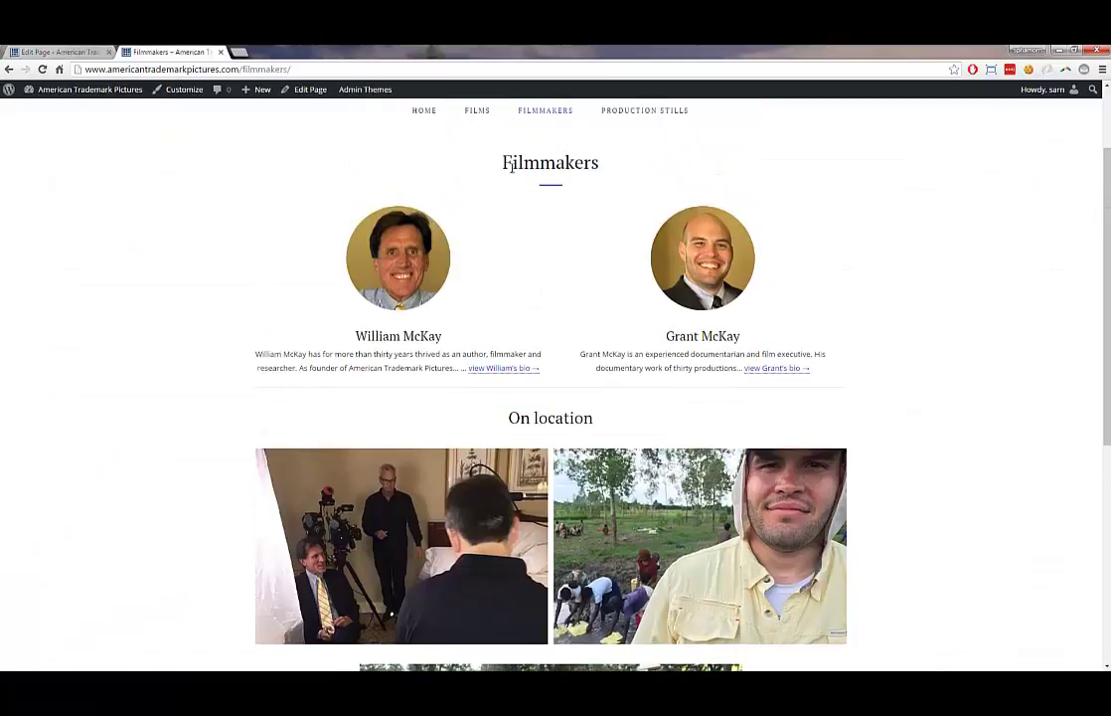
left_click_drag(500, 163, 628, 165)
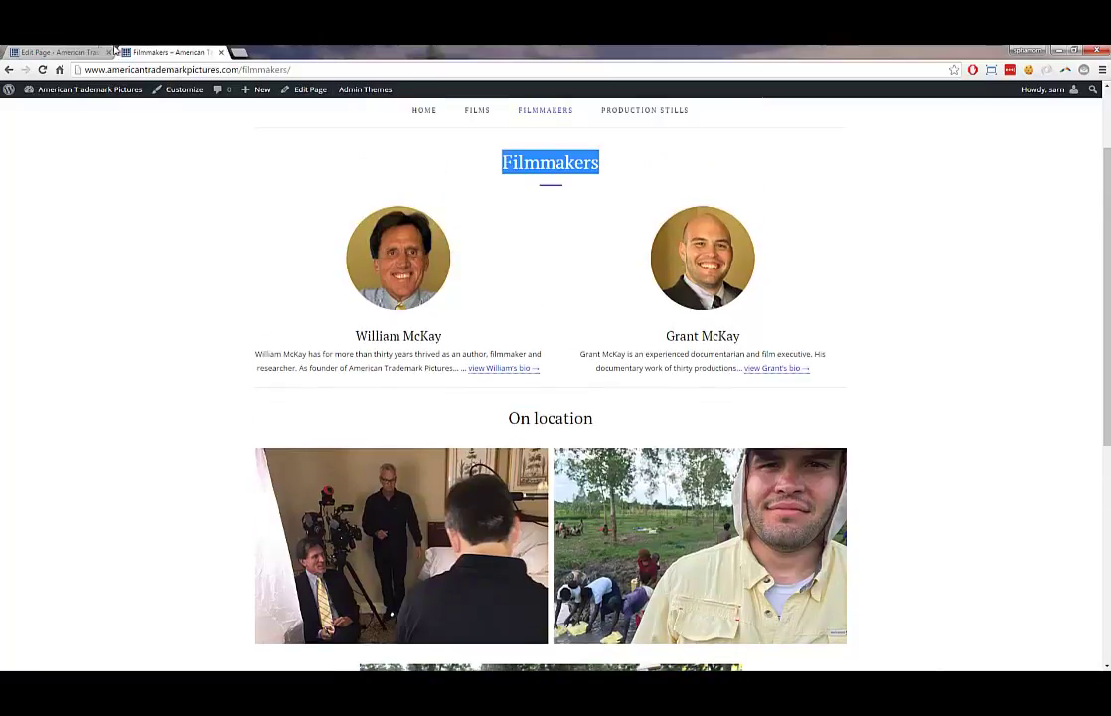
left_click(68, 50)
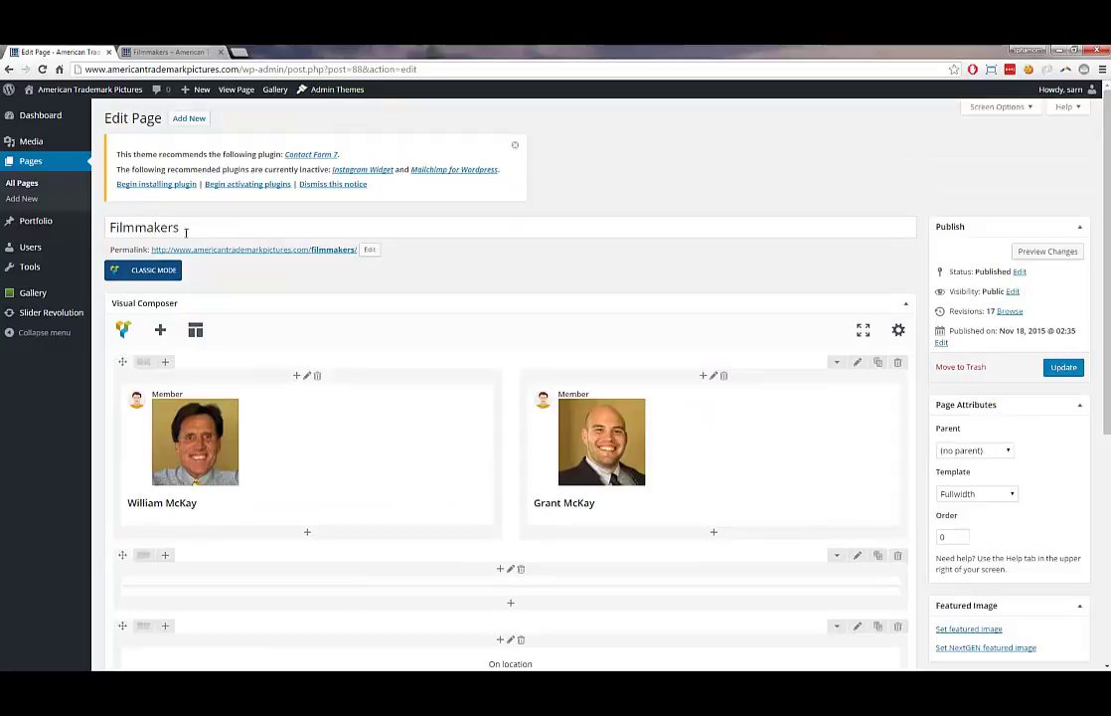
scroll(229, 293, "down", 2)
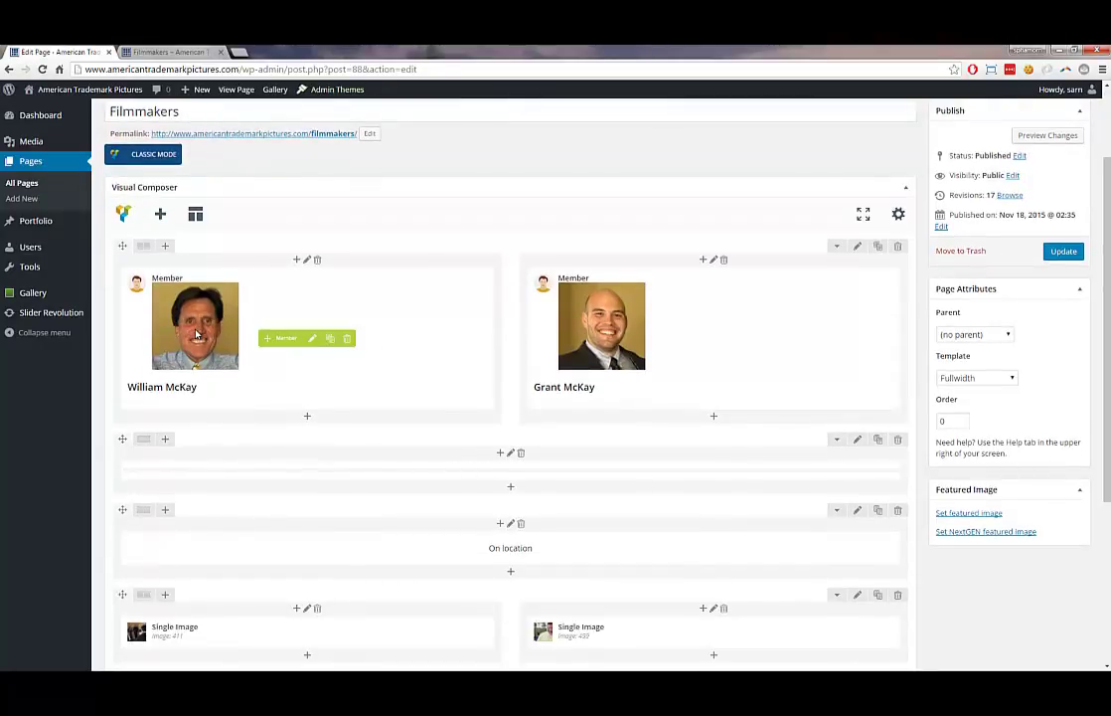
left_click(151, 51)
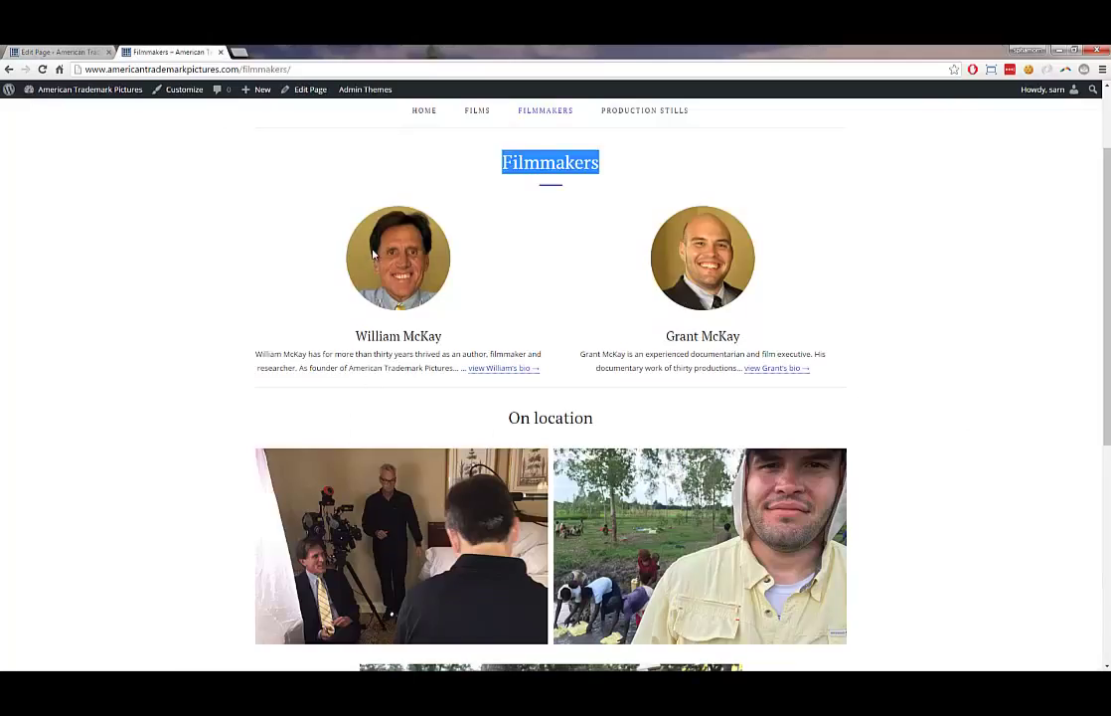
left_click(67, 51)
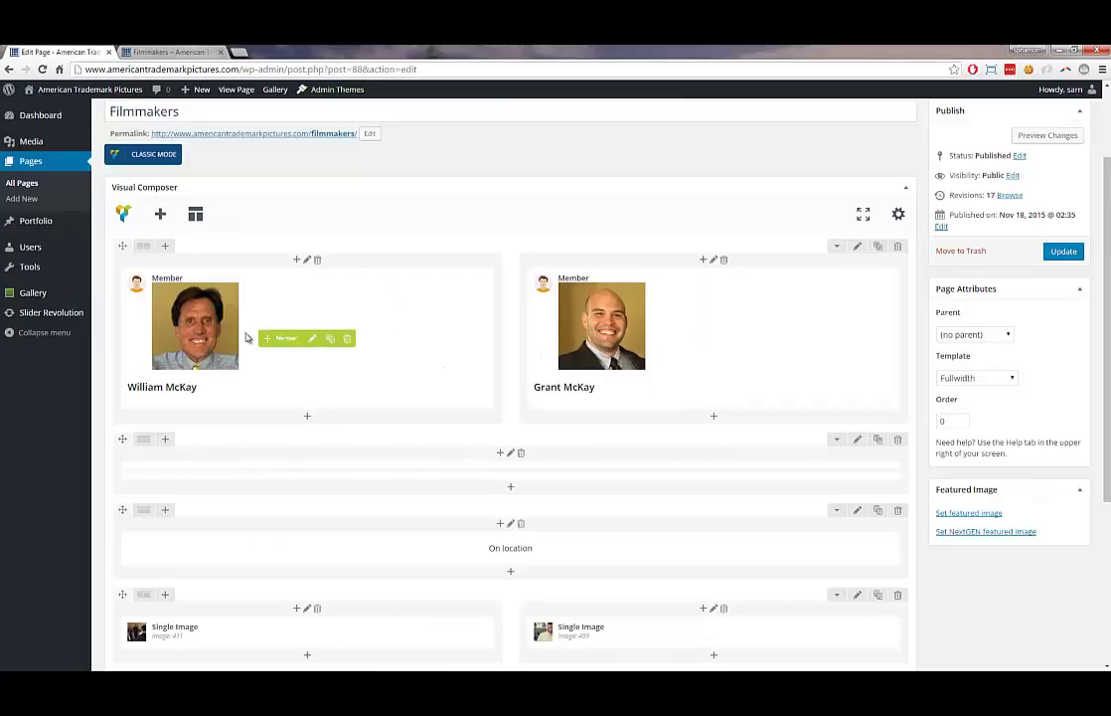
left_click(313, 340)
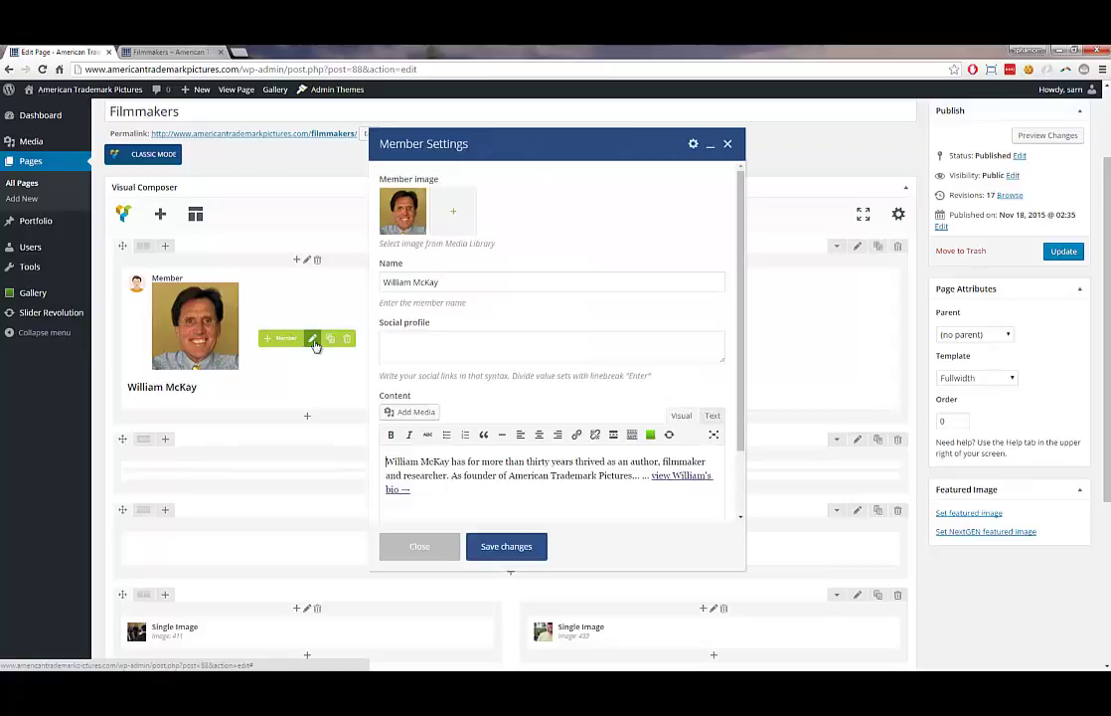
left_click(403, 215)
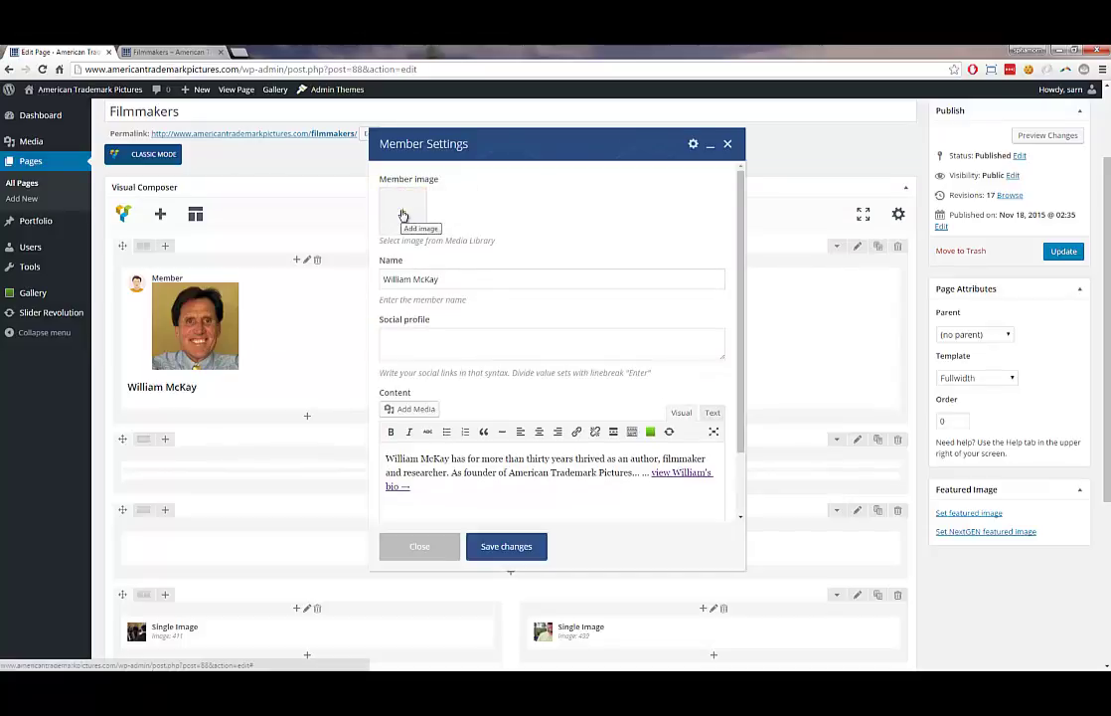
left_click(403, 214)
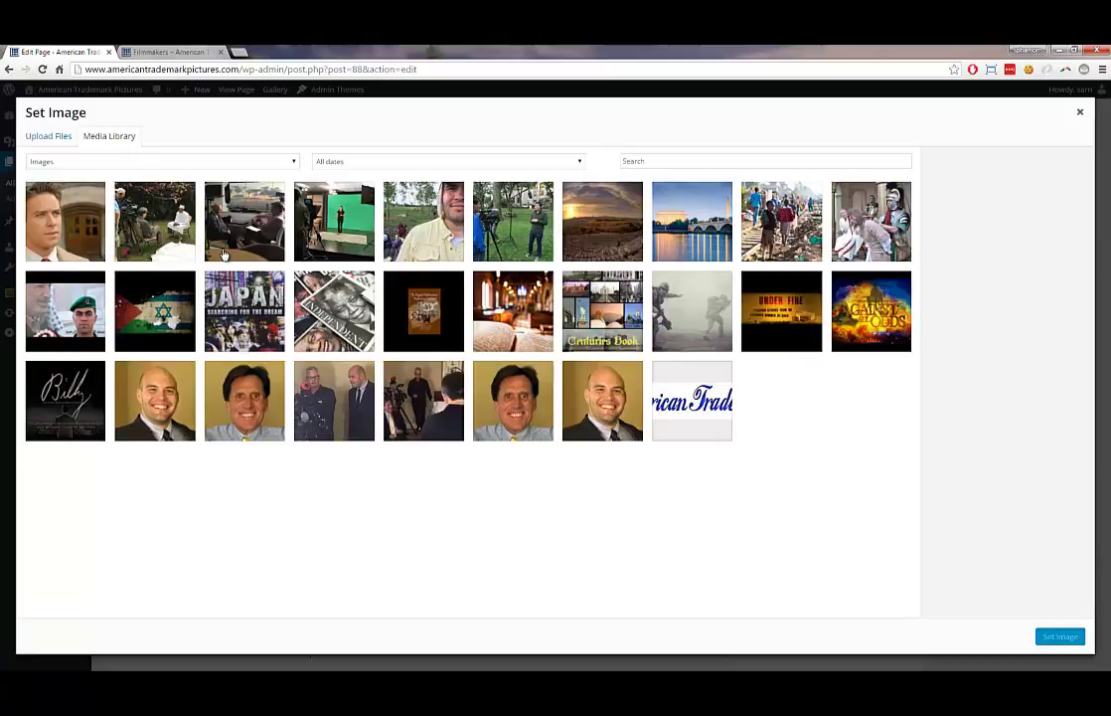
left_click(151, 383)
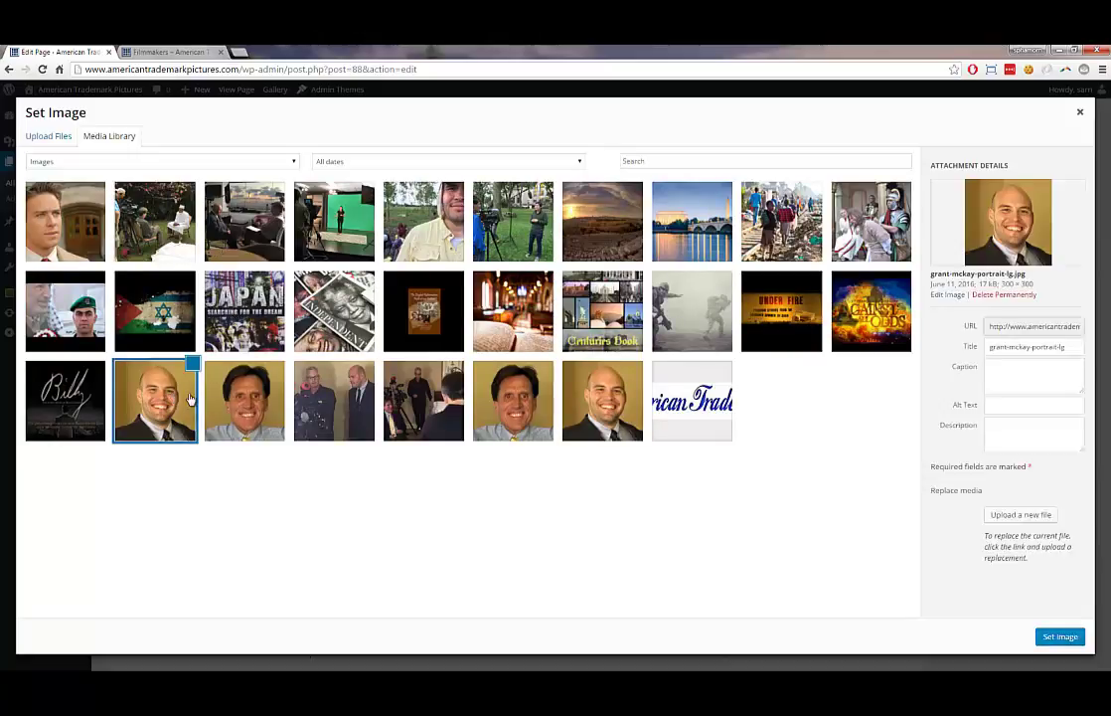
left_click(585, 406)
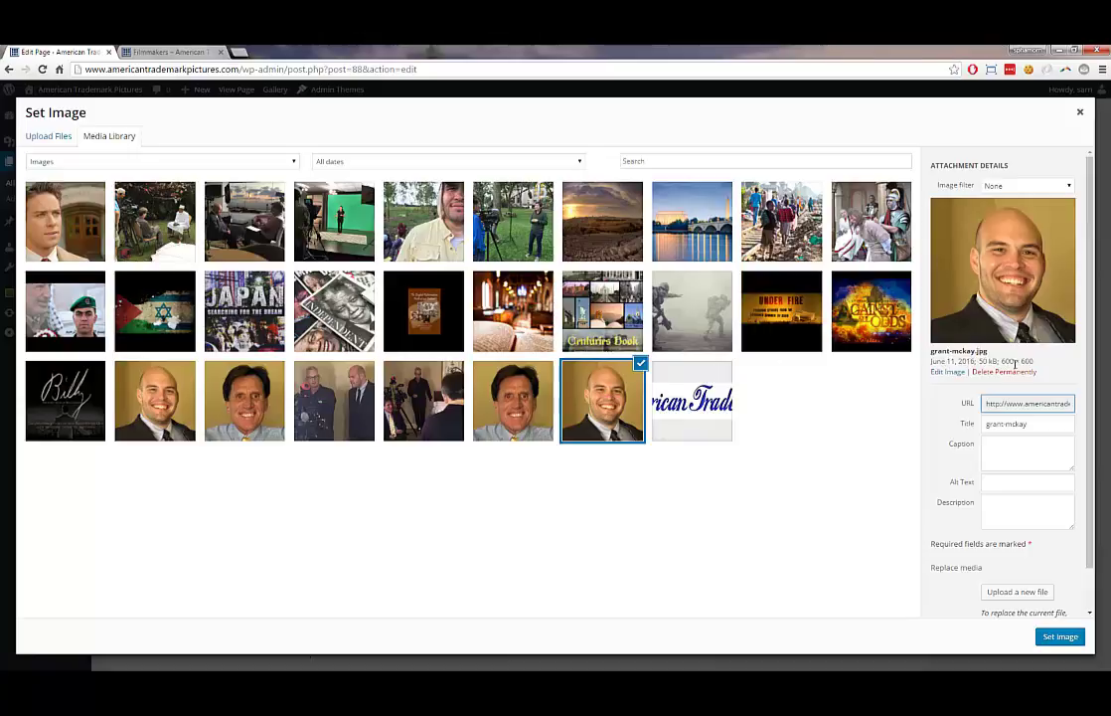
left_click(152, 406)
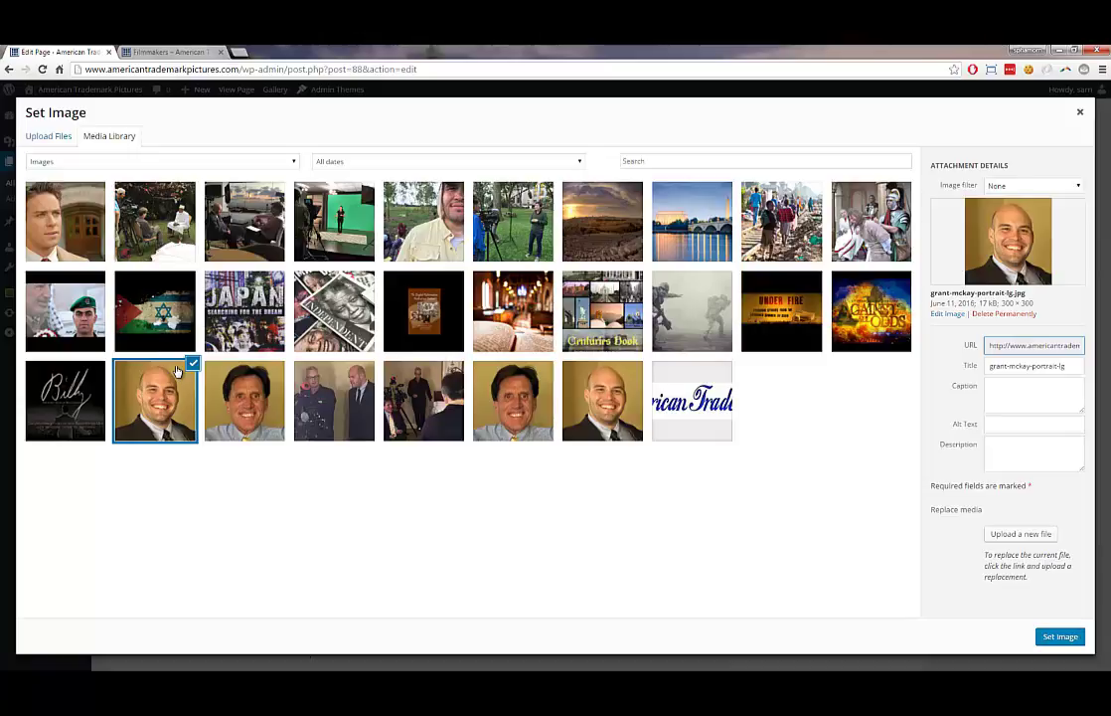
left_click(243, 410)
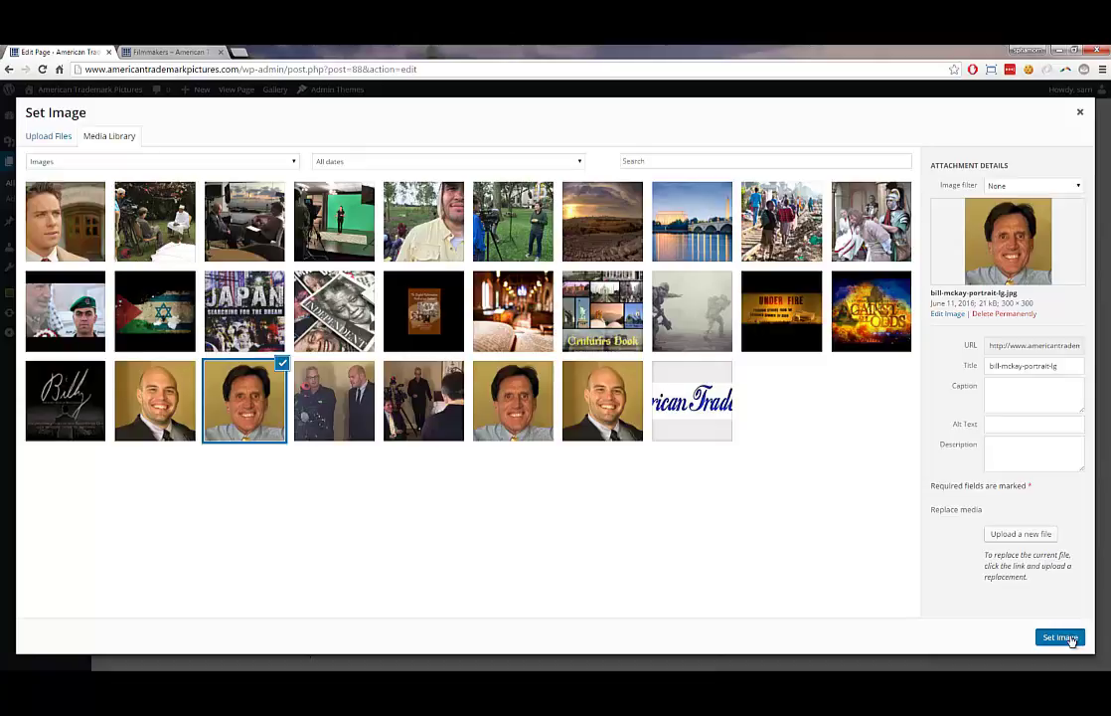
left_click(1070, 638)
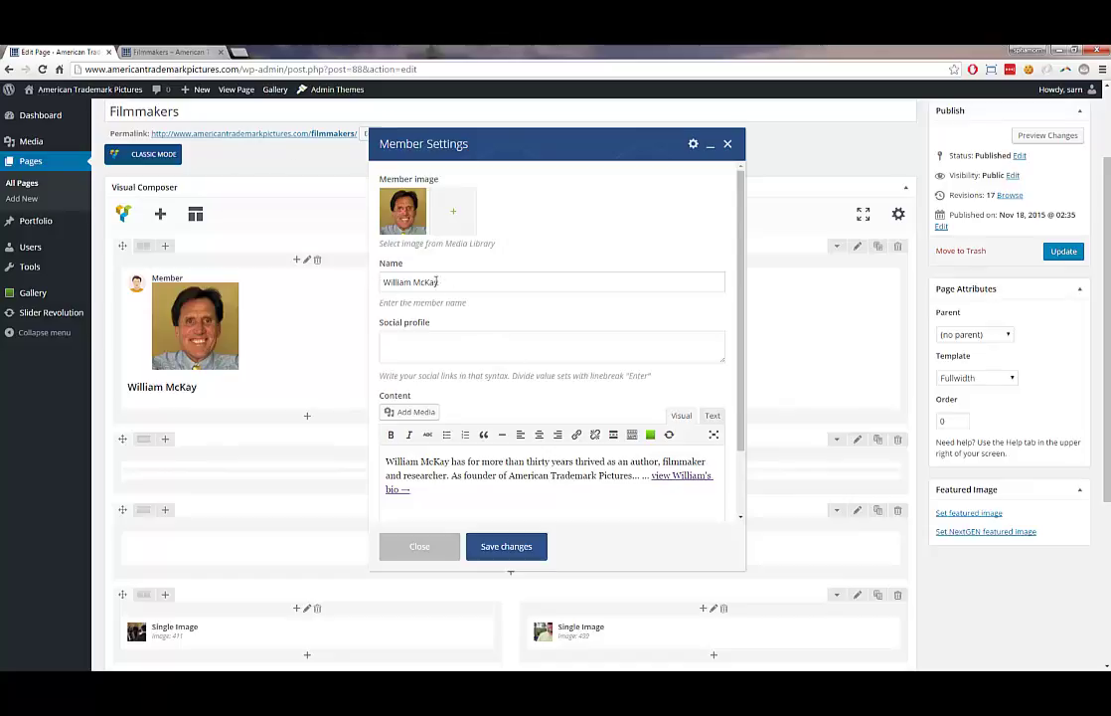
- Check the live Filmmakers page and select the member name in Member Settings
left_click(140, 48)
left_click(59, 50)
left_click(419, 281)
key("ctrl+a")
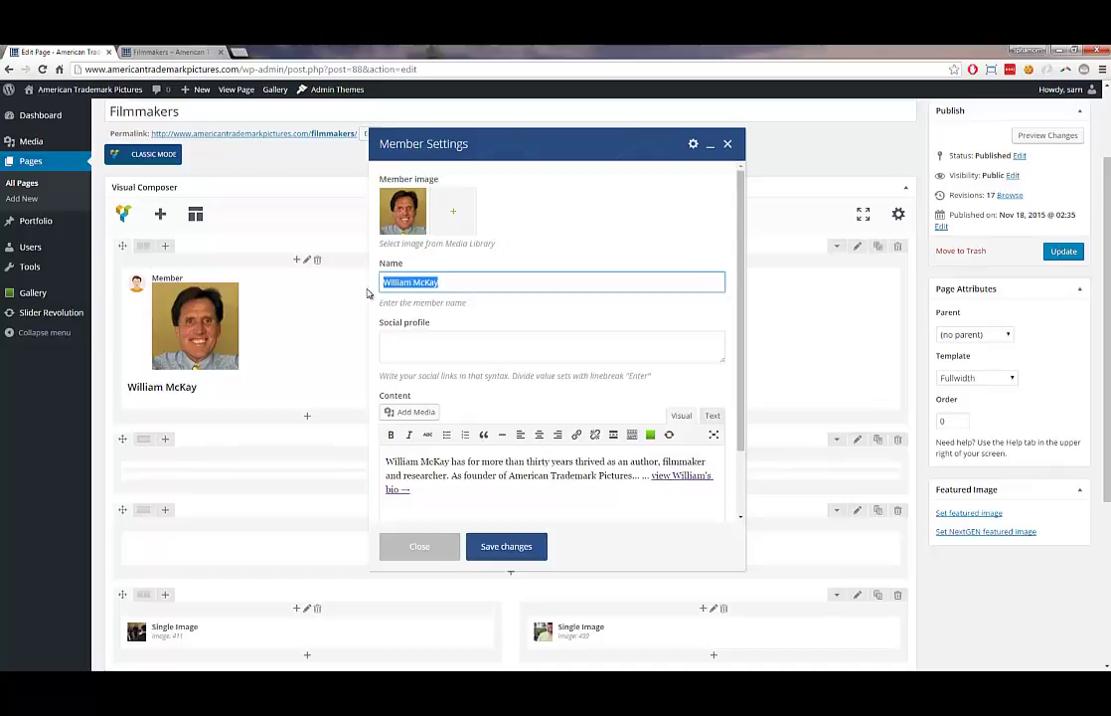
scroll(536, 399, "down", 2)
left_click(149, 52)
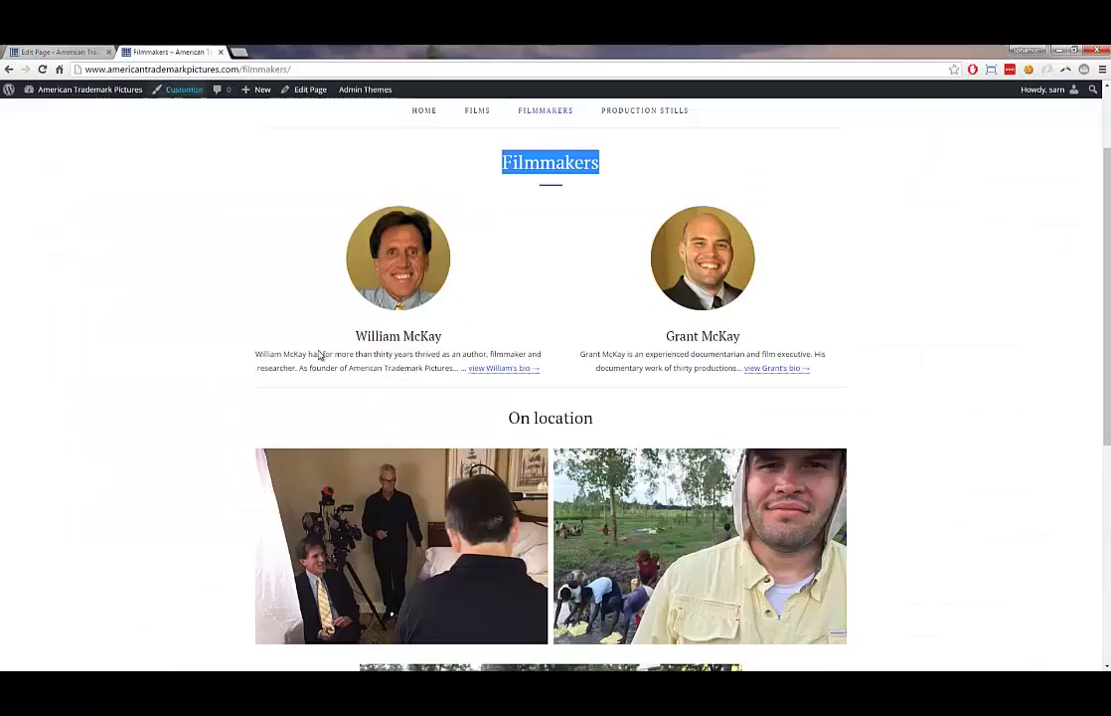
left_click(60, 51)
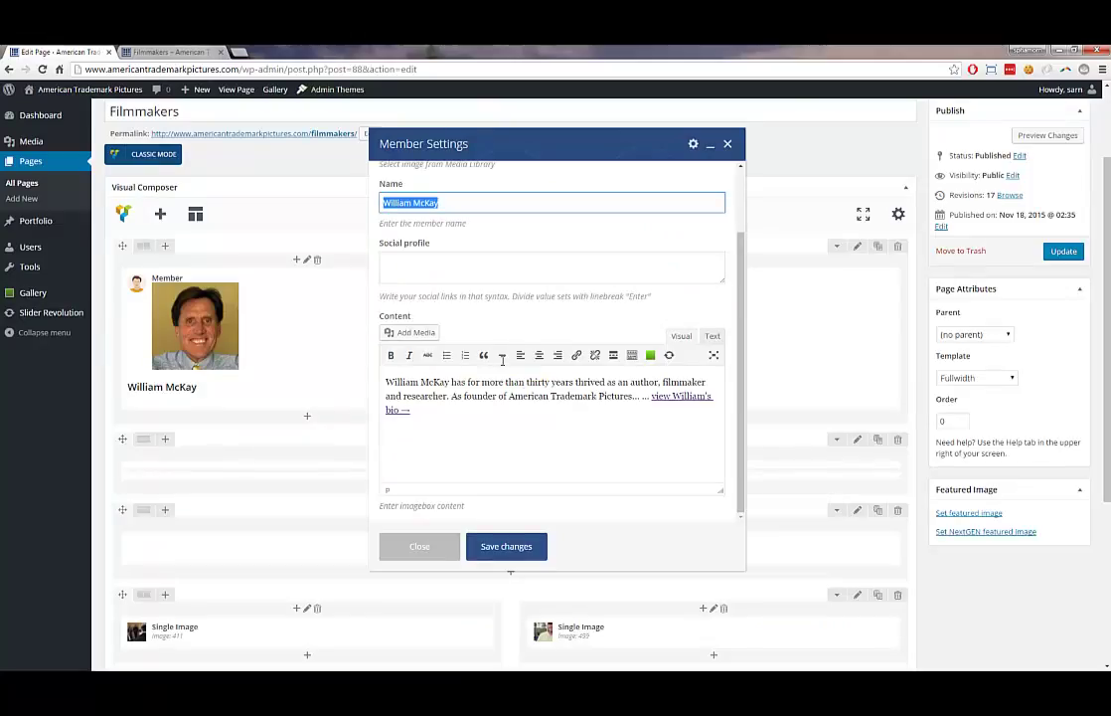
- Clear the /william-mckay URL from the bio link and open its full link options
left_click(413, 410)
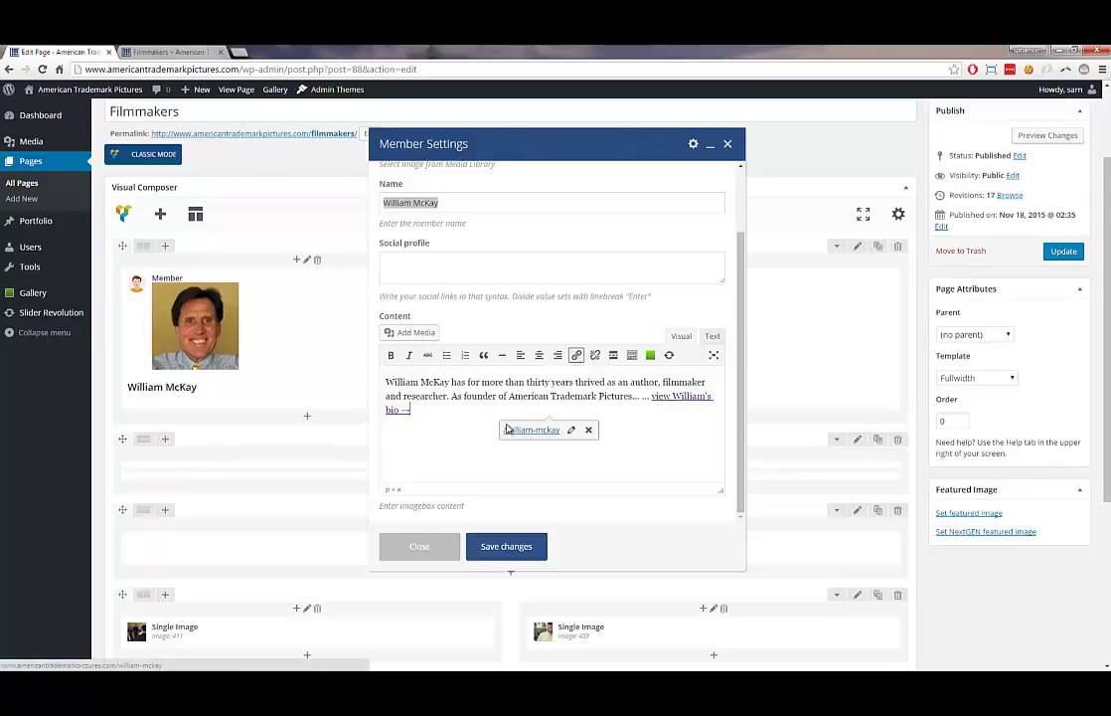
left_click(572, 430)
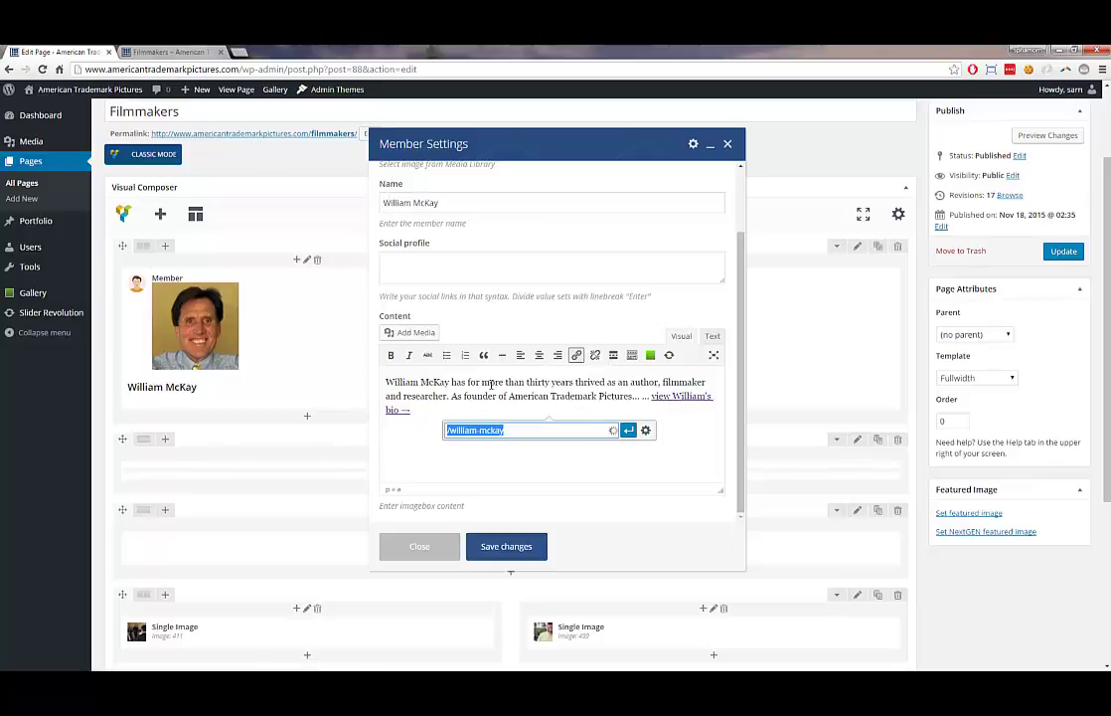
key("BackSpace")
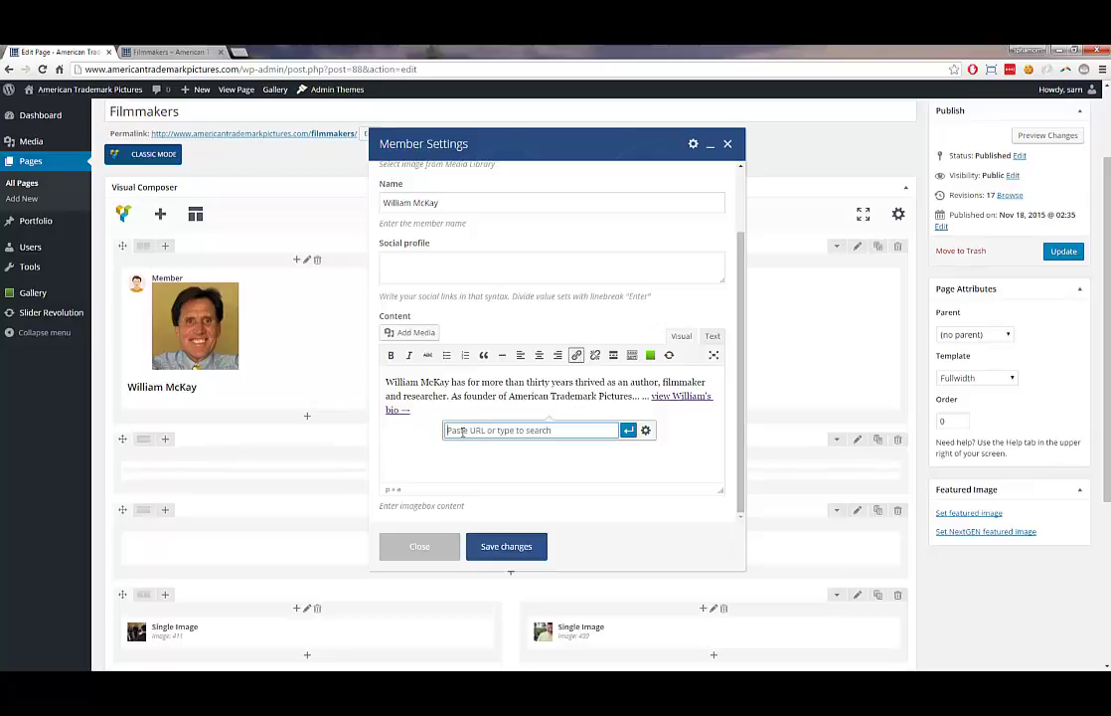
left_click(646, 431)
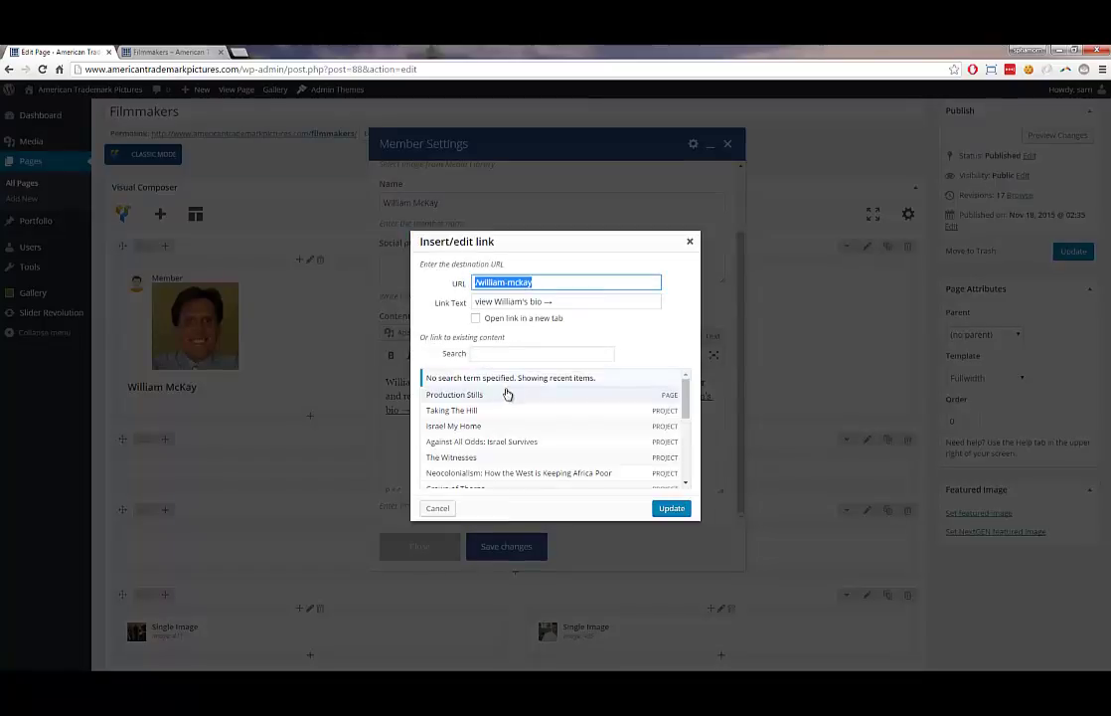
left_click_drag(684, 395, 684, 471)
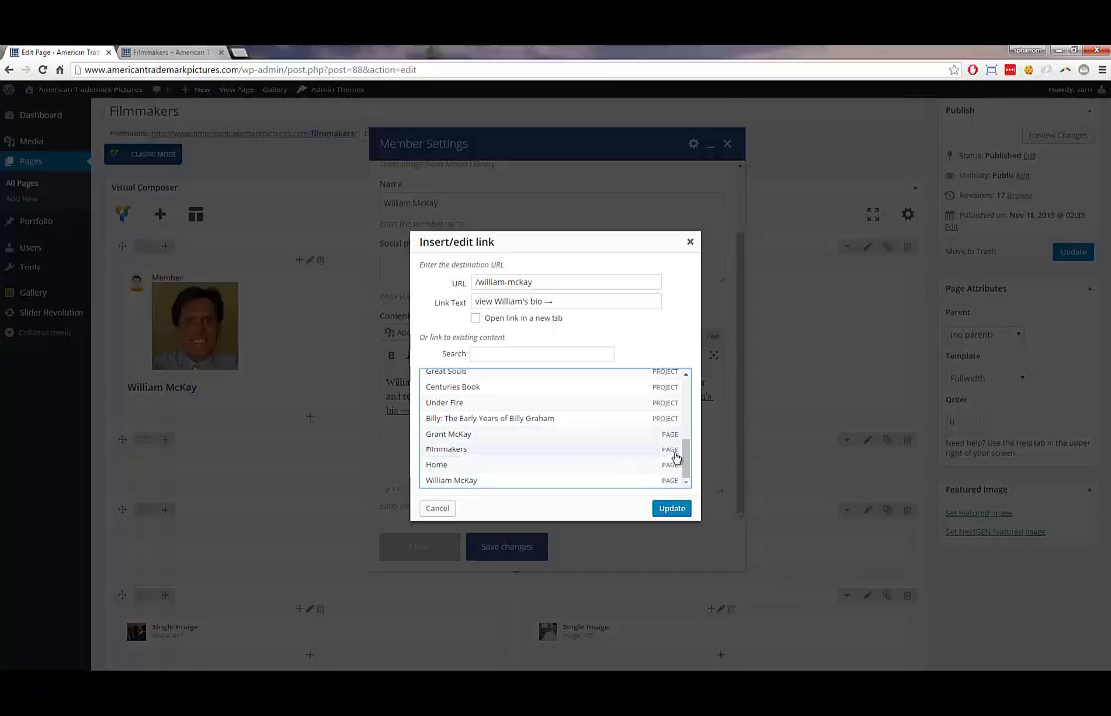
left_click(436, 289)
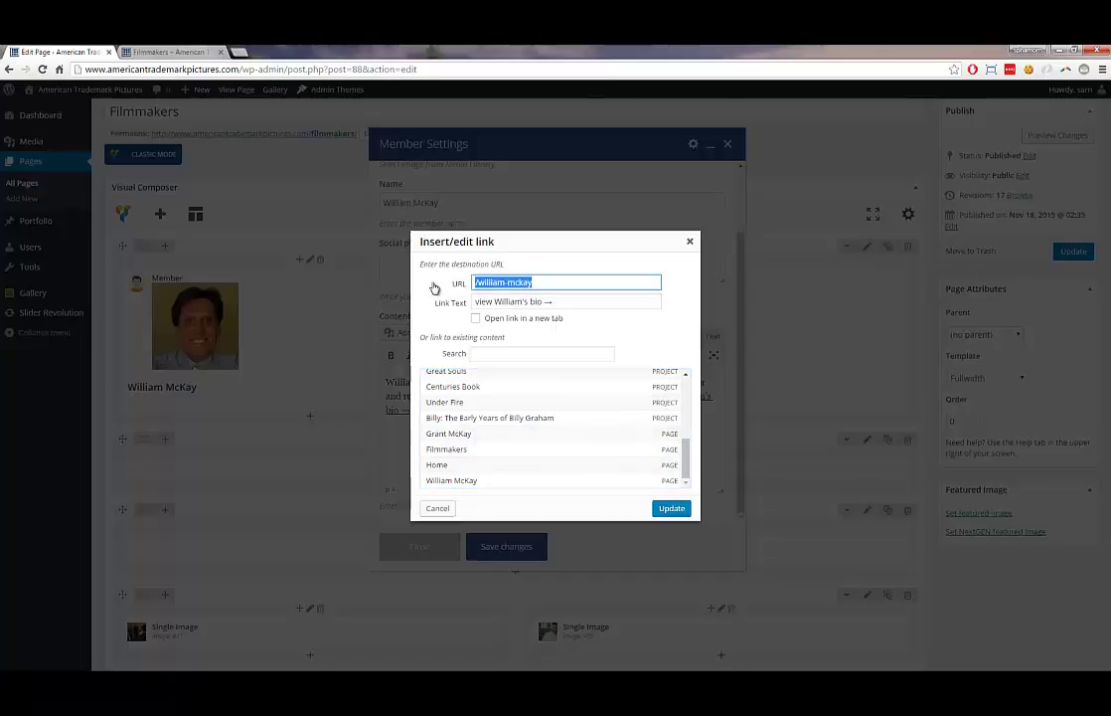
type("http://www.google.com")
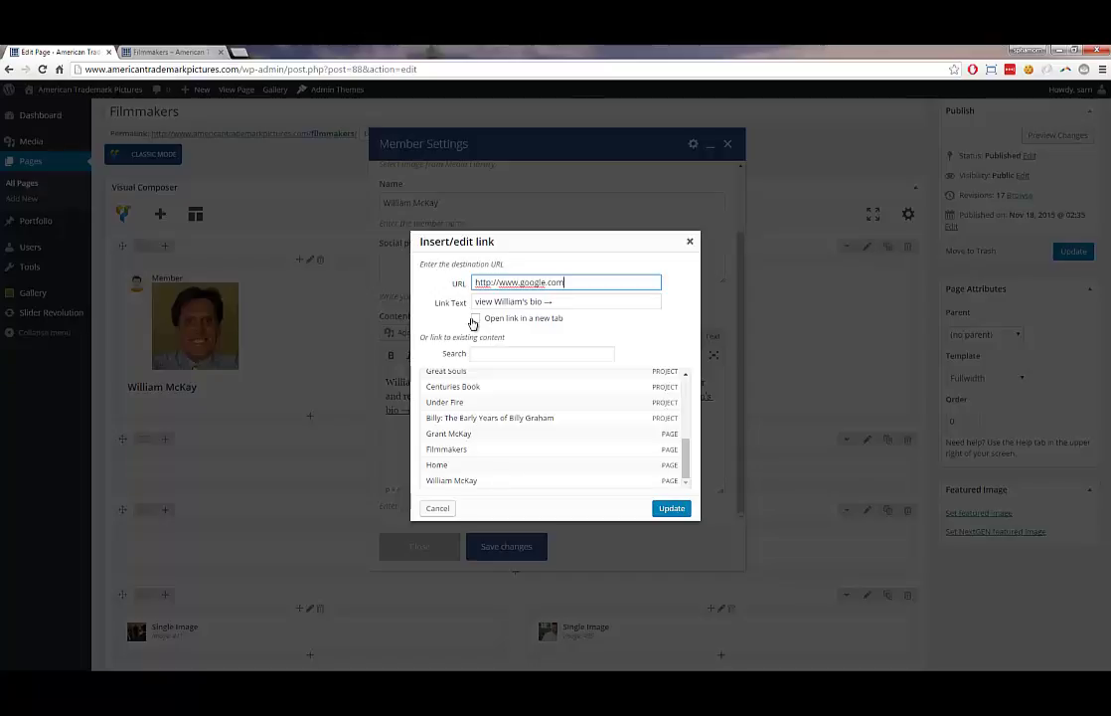
left_click(453, 483)
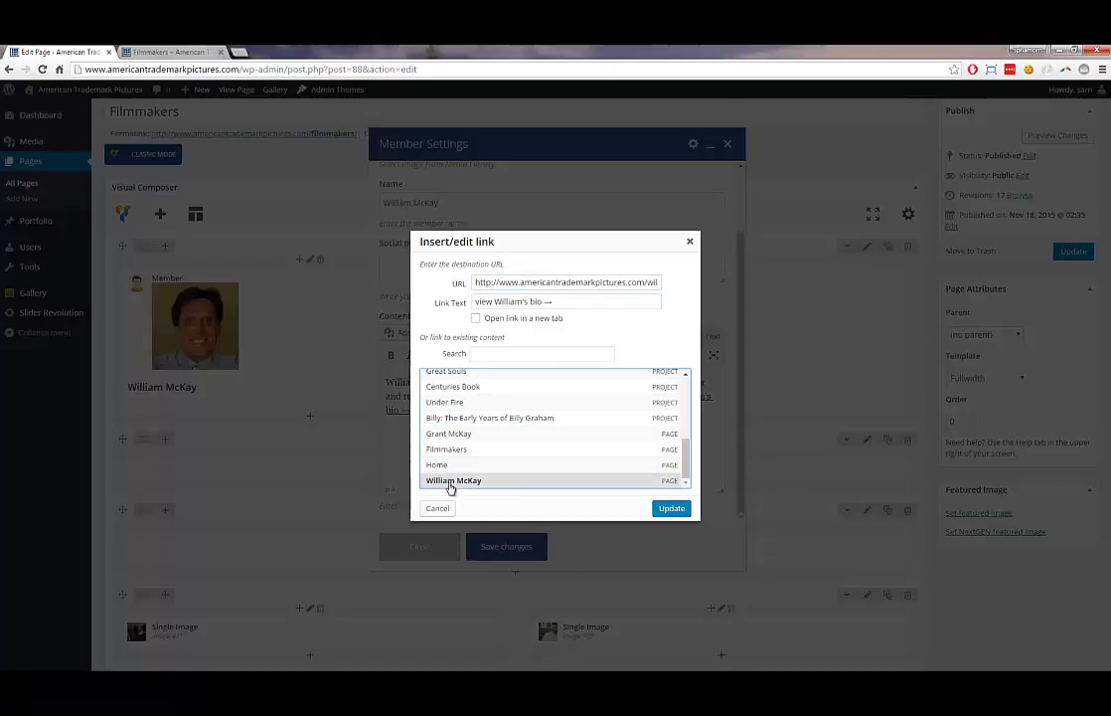
left_click(671, 508)
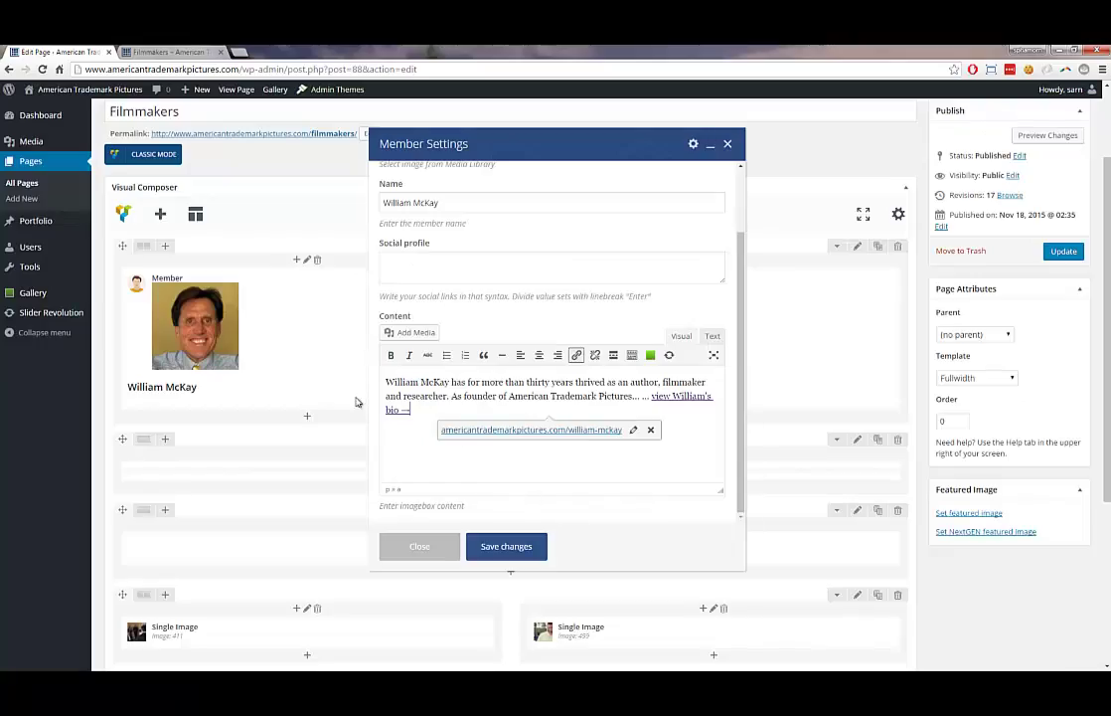
left_click(633, 429)
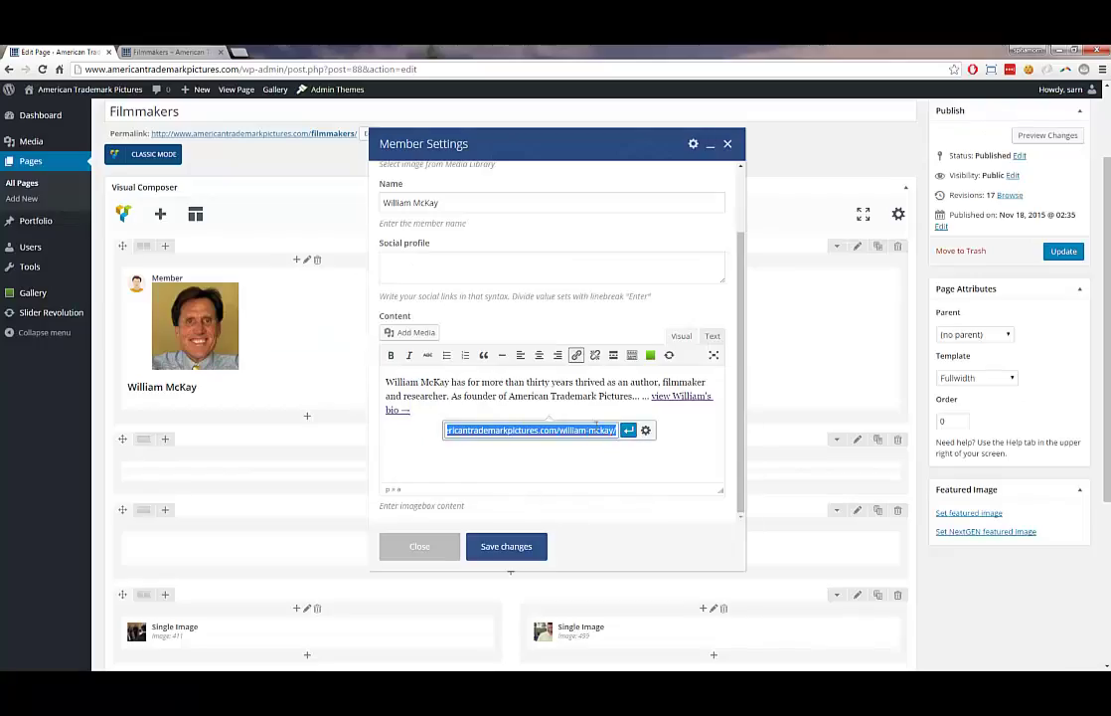
left_click(557, 429)
left_click_drag(557, 430, 339, 429)
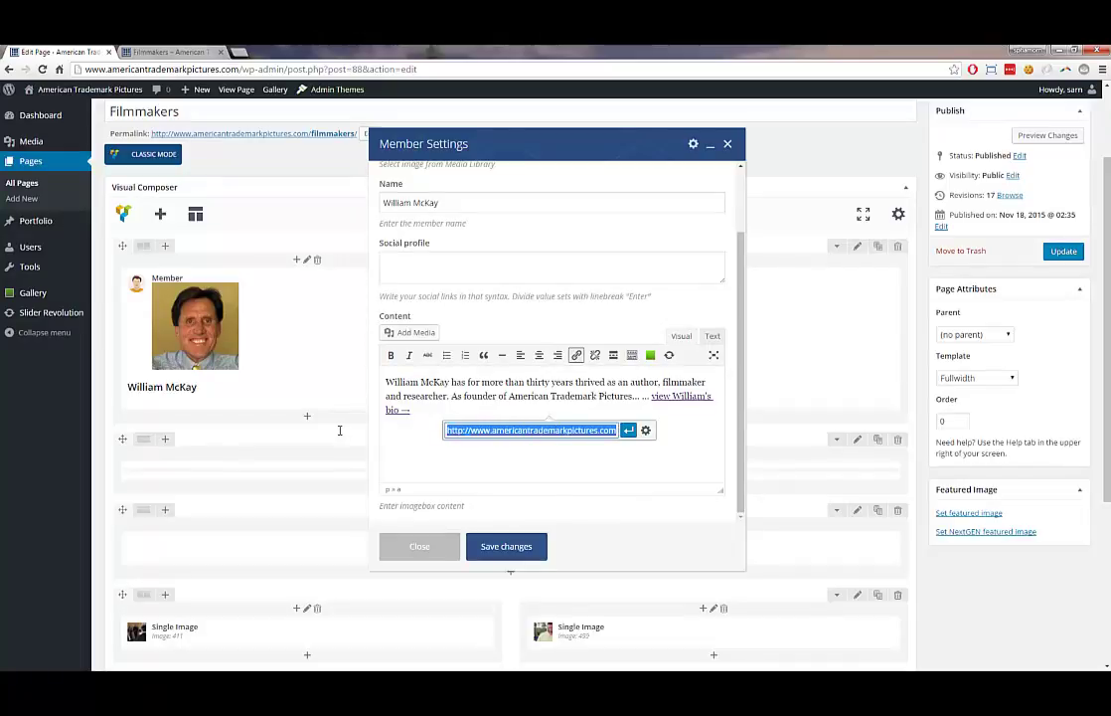
key("BackSpace")
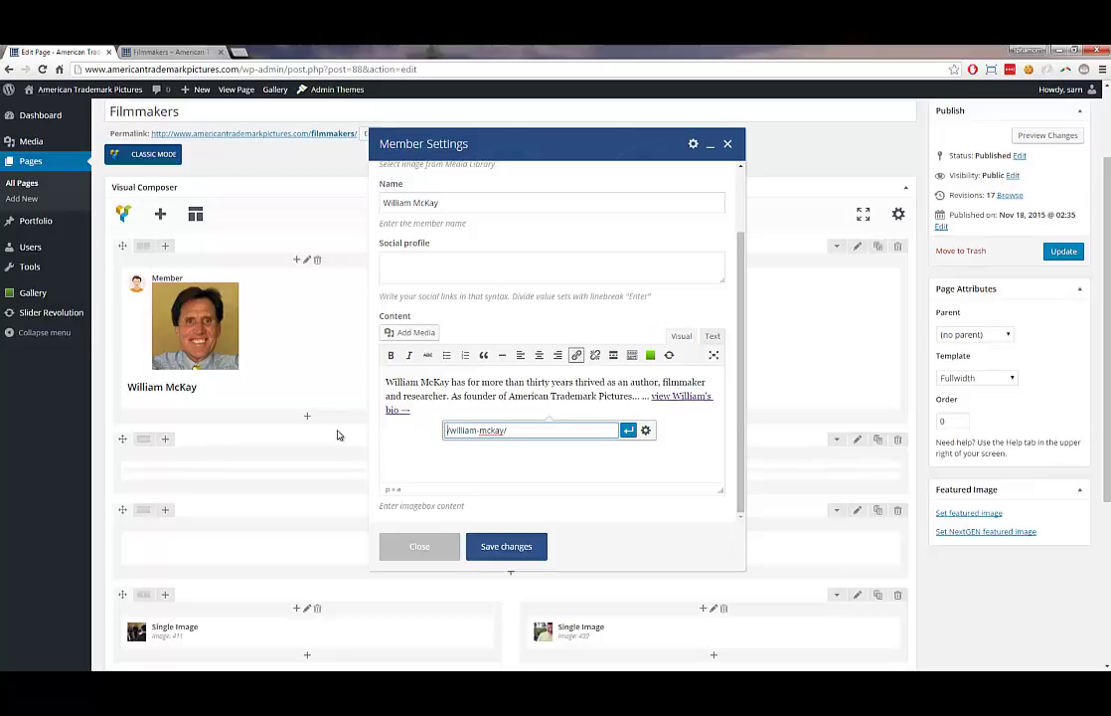
left_click(628, 430)
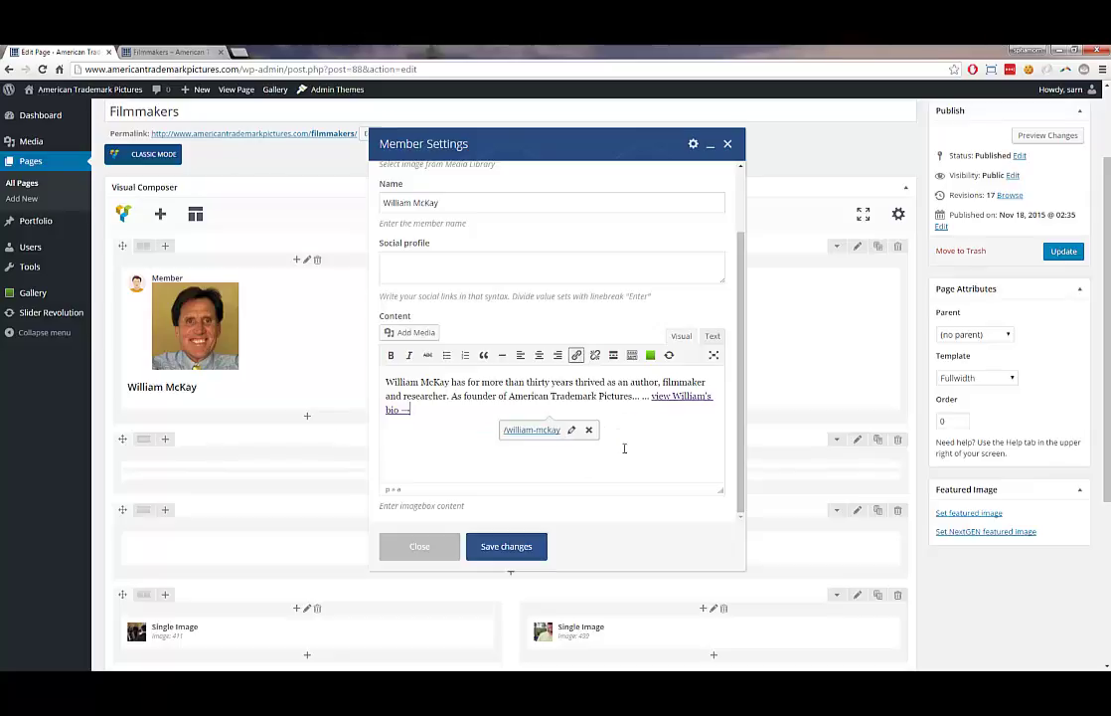
left_click(422, 549)
scroll(484, 360, "down", 3)
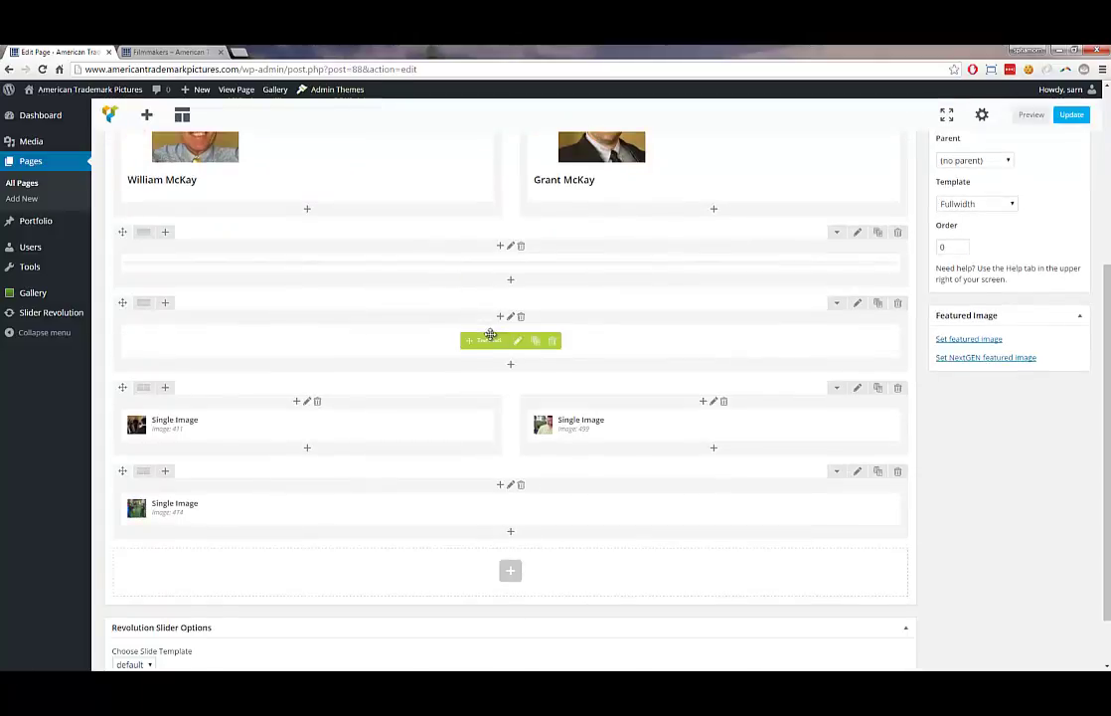
left_click(164, 52)
scroll(368, 305, "down", 2)
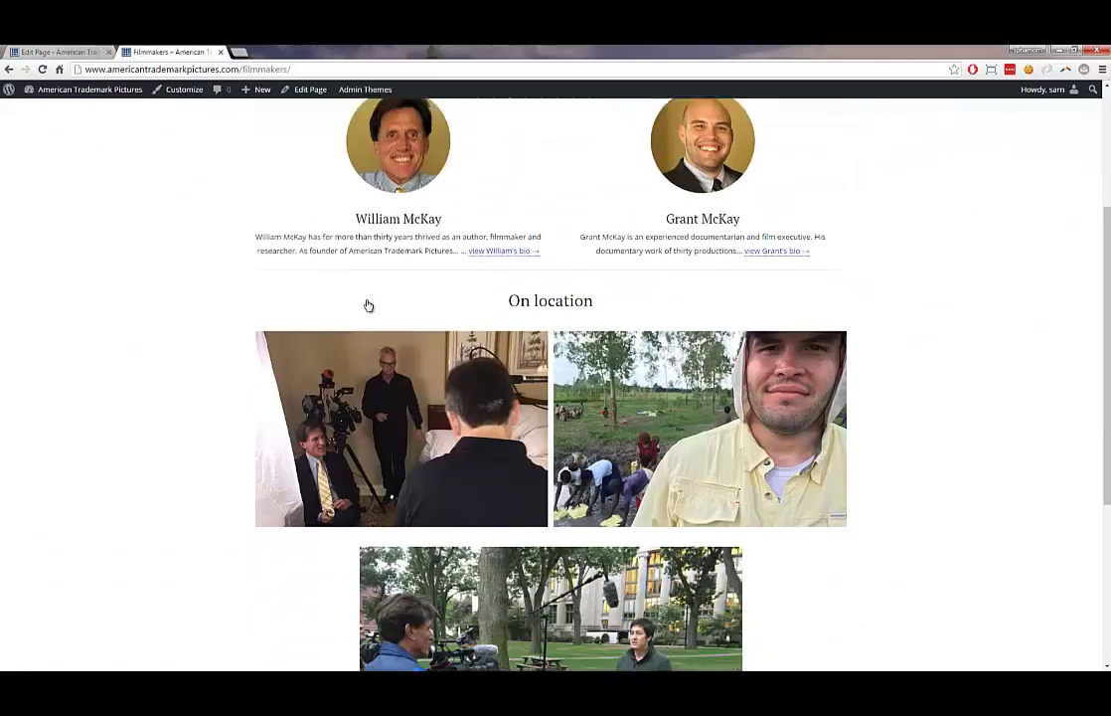
scroll(368, 305, "down", 3)
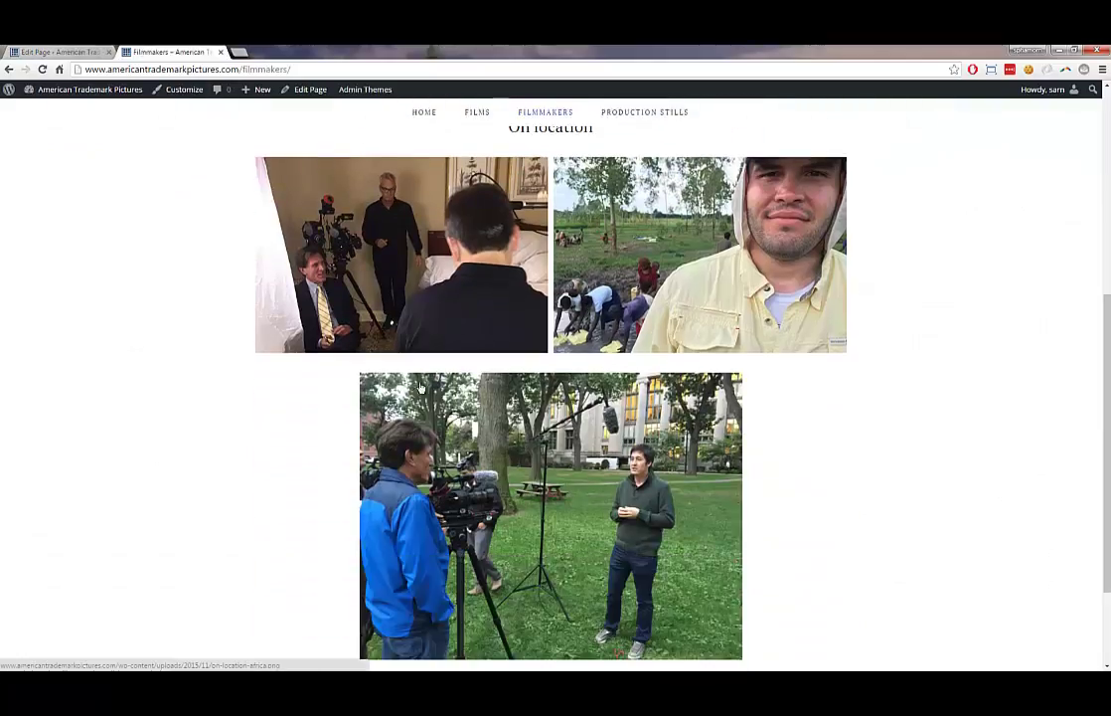
left_click(45, 50)
mouse_move(219, 372)
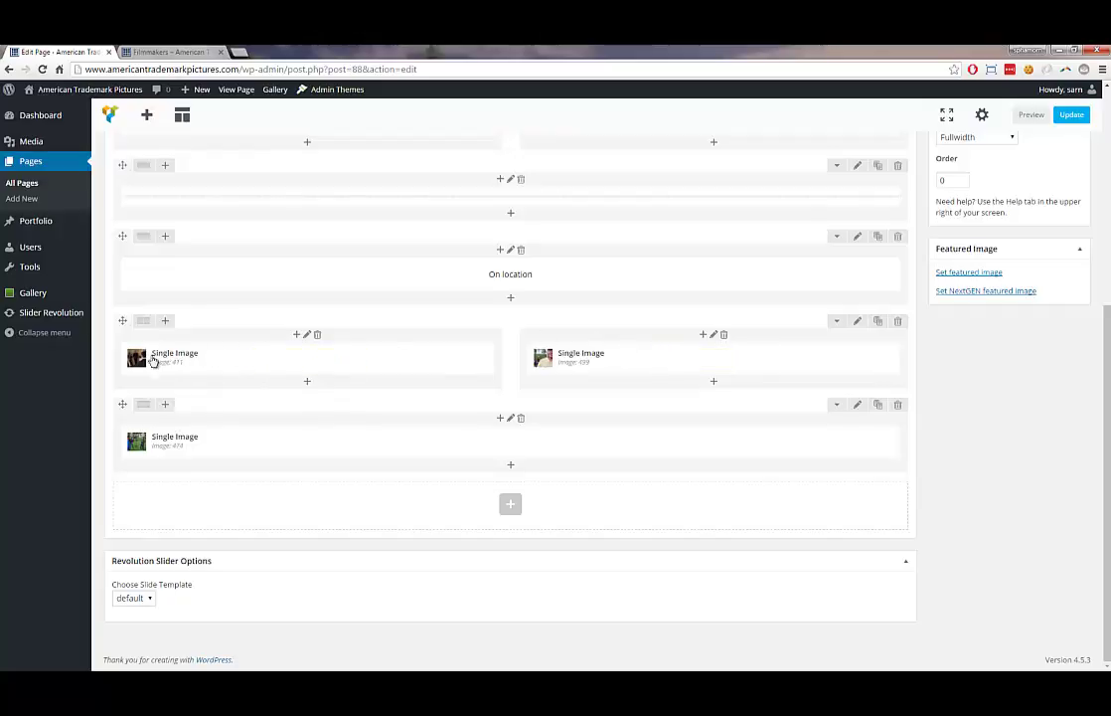
left_click(149, 51)
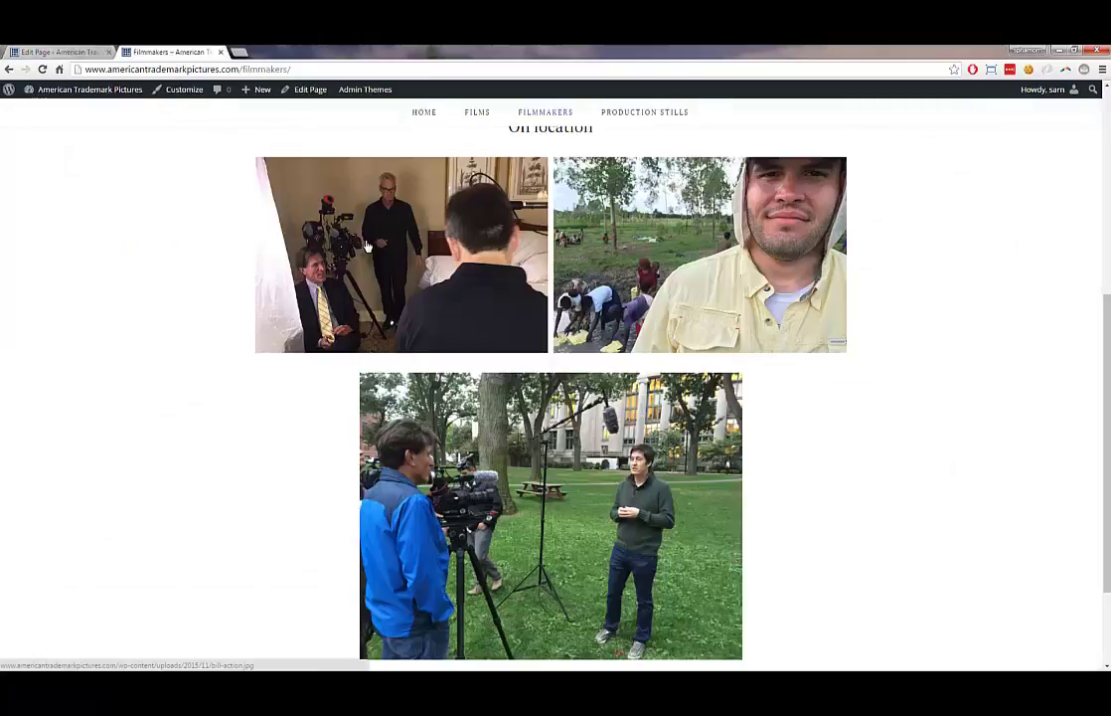
left_click(46, 50)
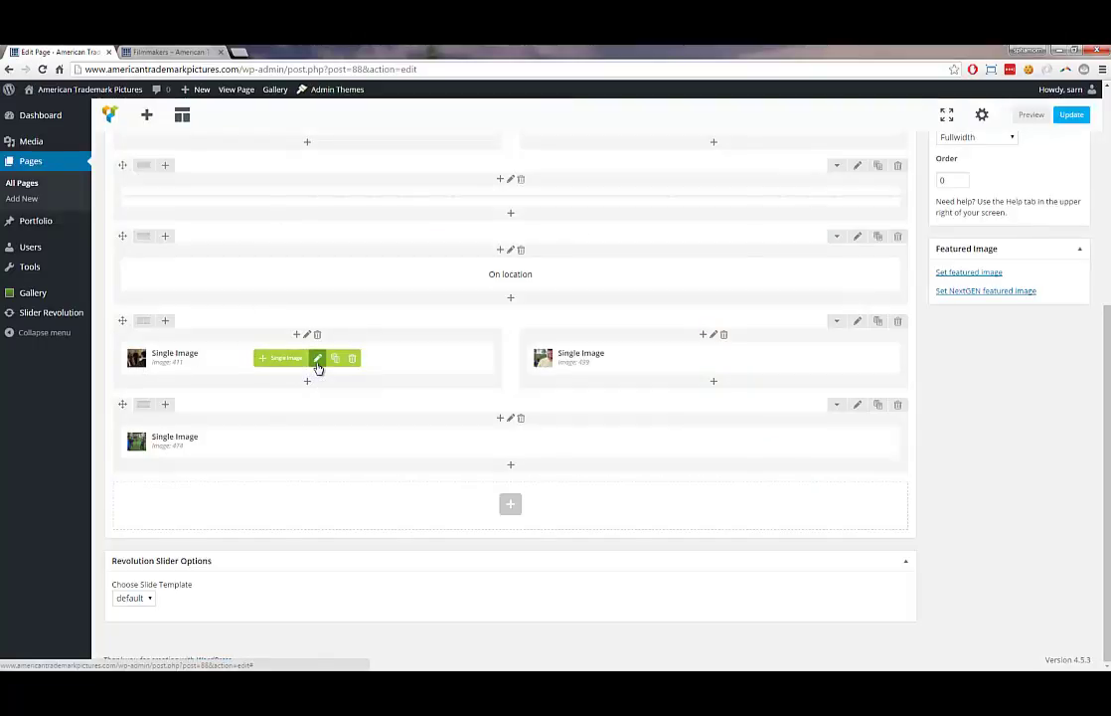
- Compare the first On location image's settings with the photos on the live Filmmakers page
left_click(318, 359)
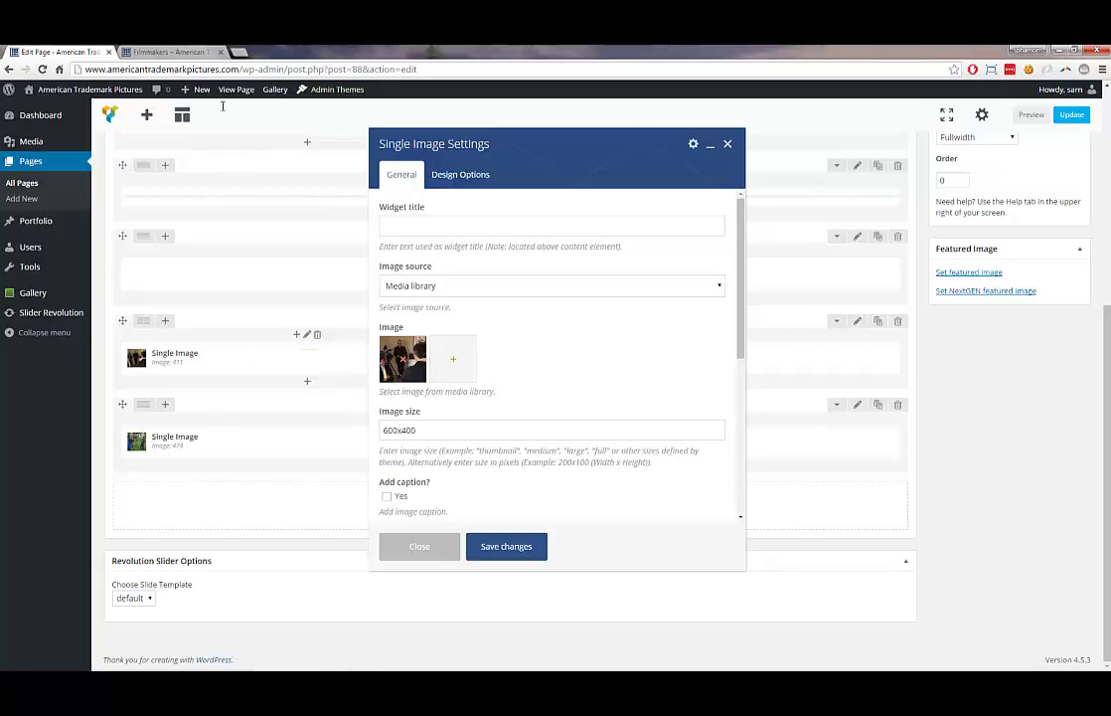
left_click(171, 51)
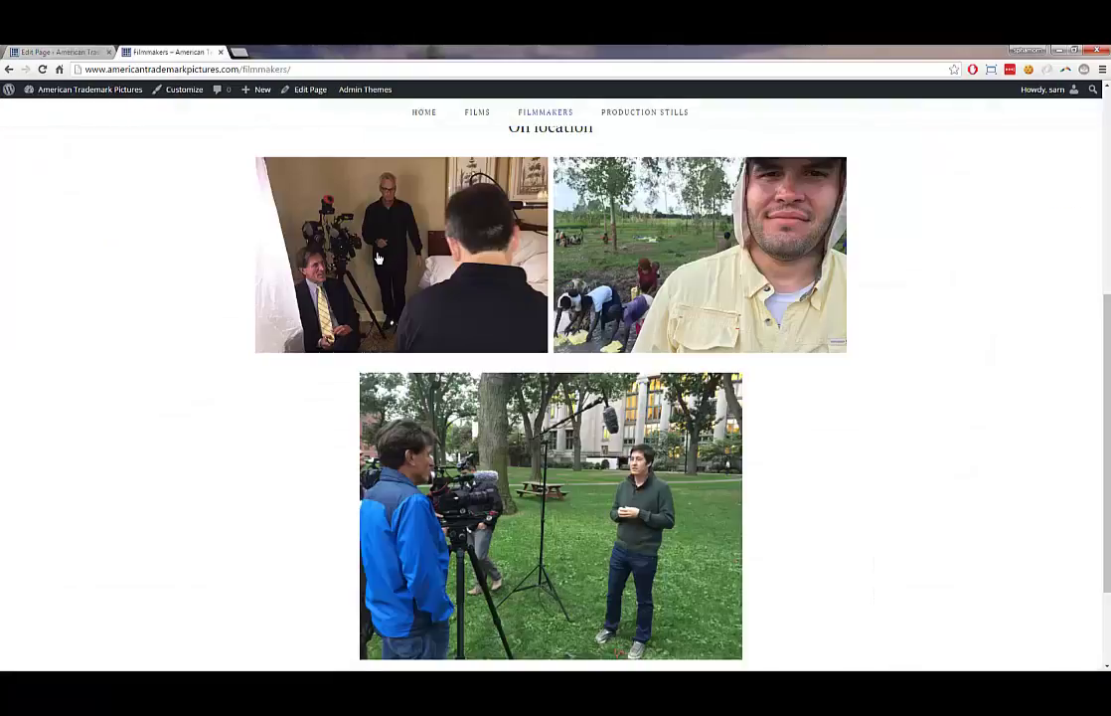
key("ctrl+shift+Tab")
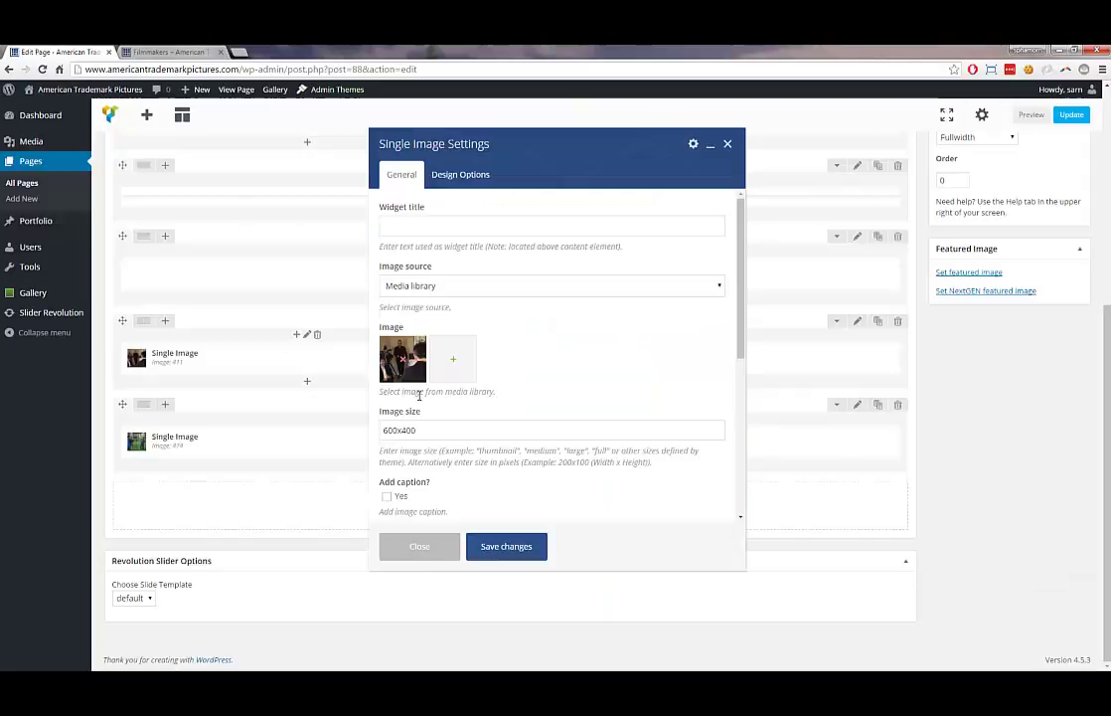
left_click(169, 51)
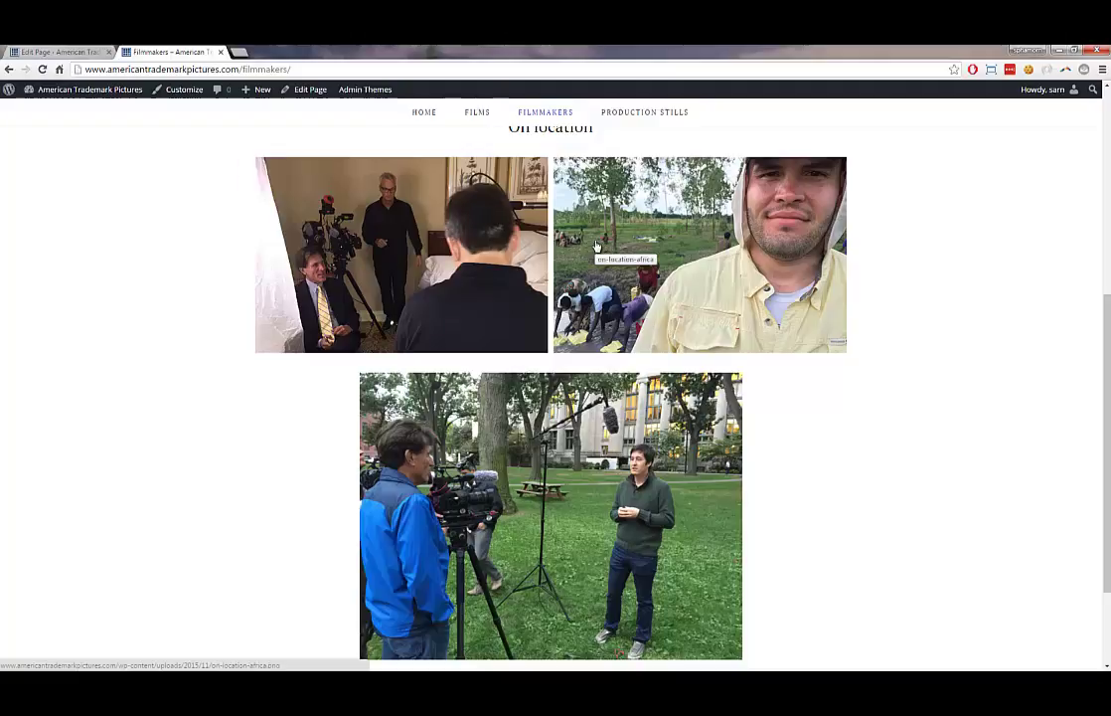
left_click(64, 51)
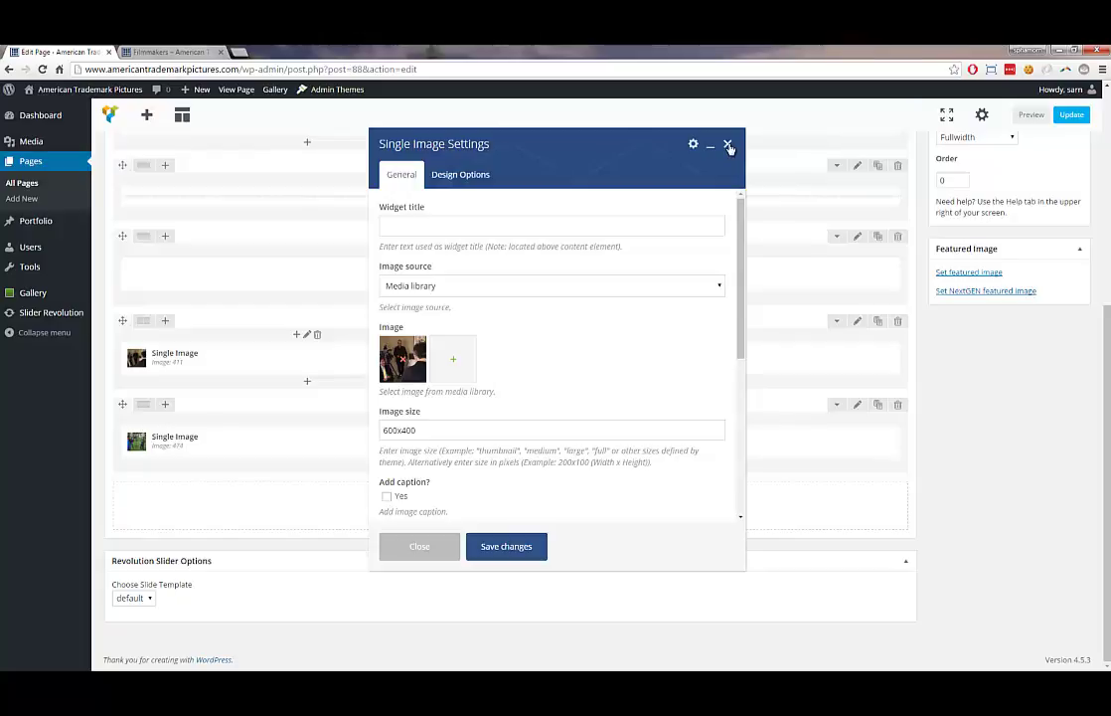
- Close the image settings and bring the McKay bio summaries into view on the live page
left_click(727, 145)
left_click(152, 51)
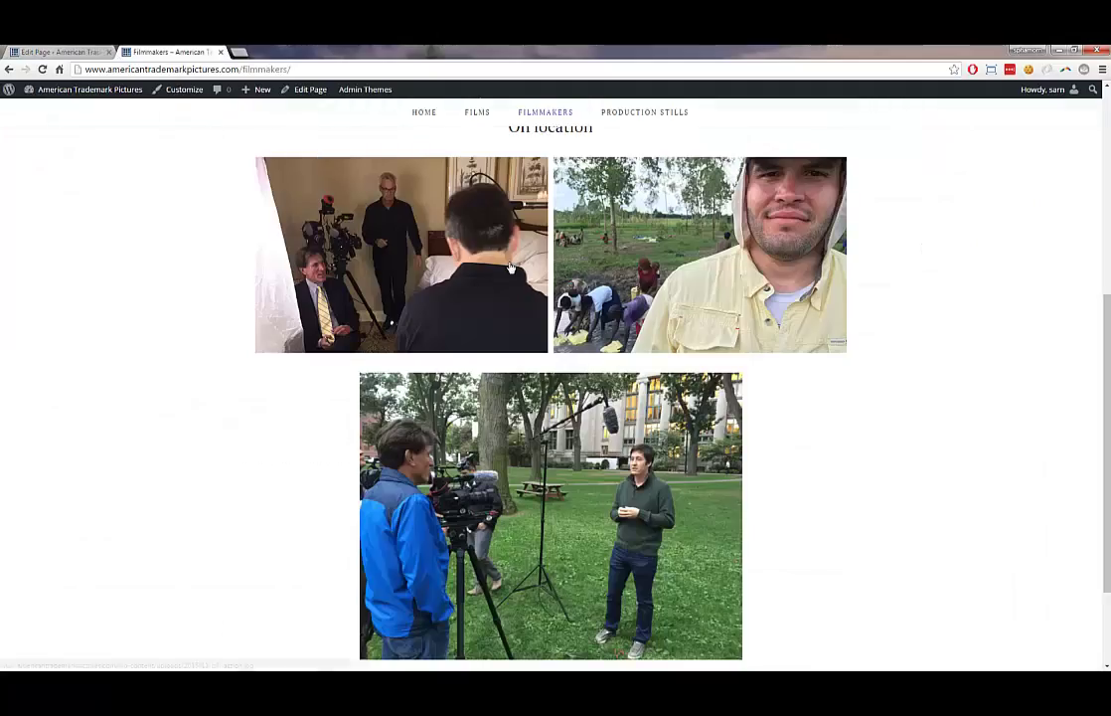
scroll(554, 344, "up", 3)
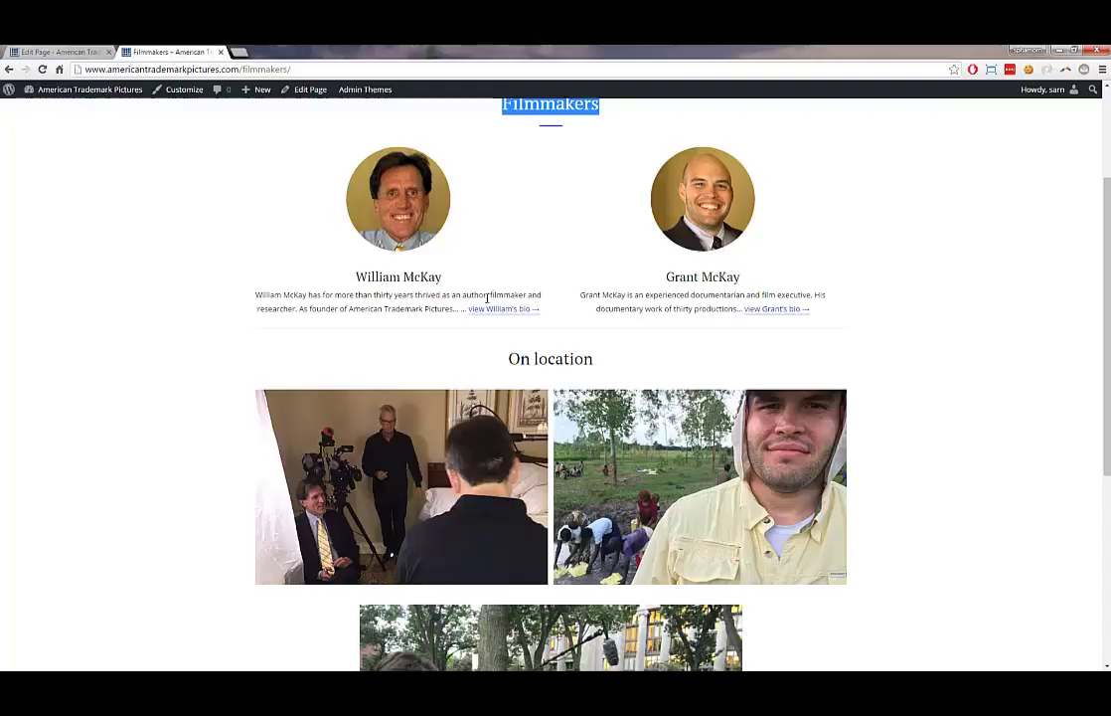
left_click(790, 311)
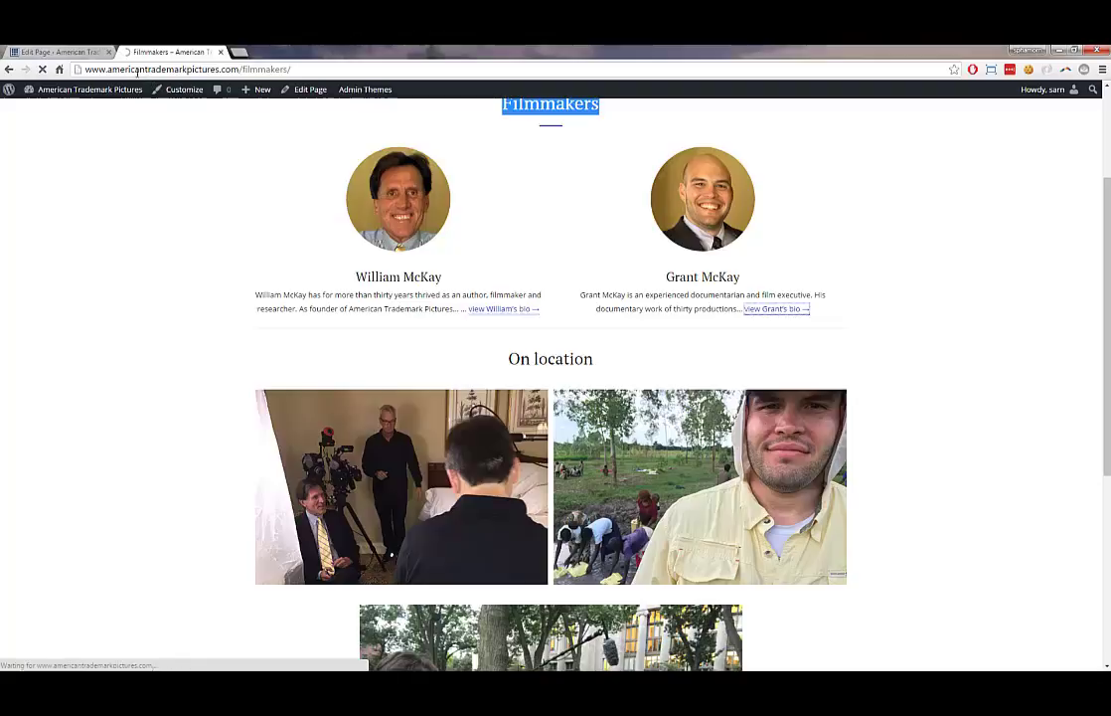
left_click(66, 52)
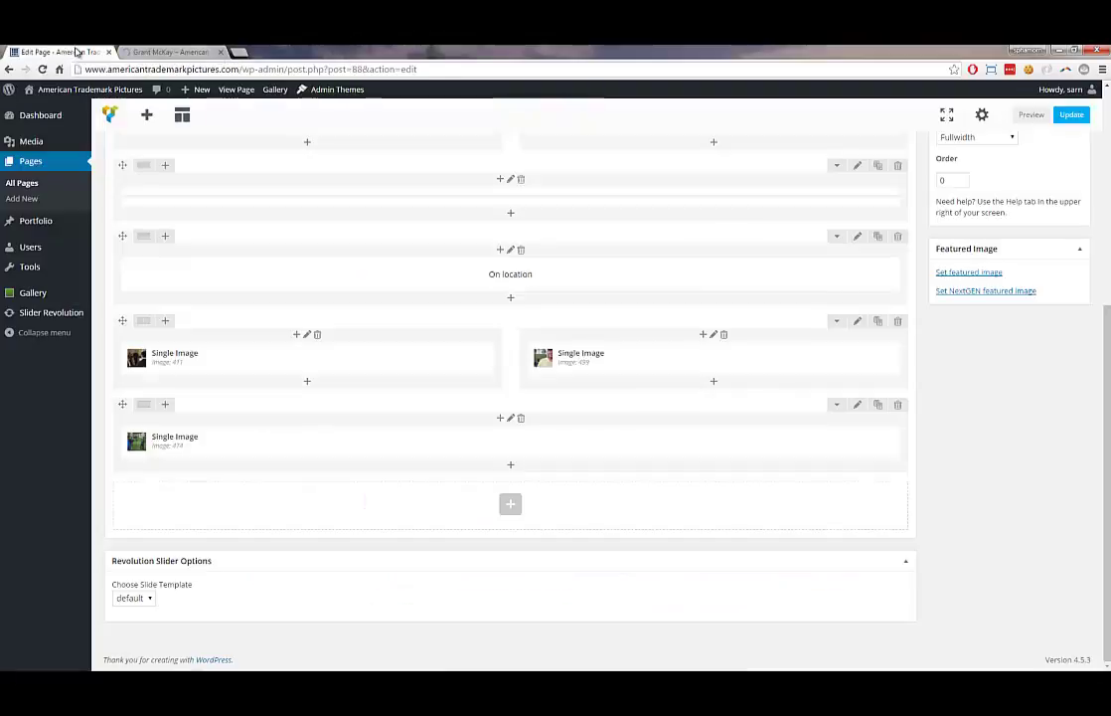
left_click(26, 185)
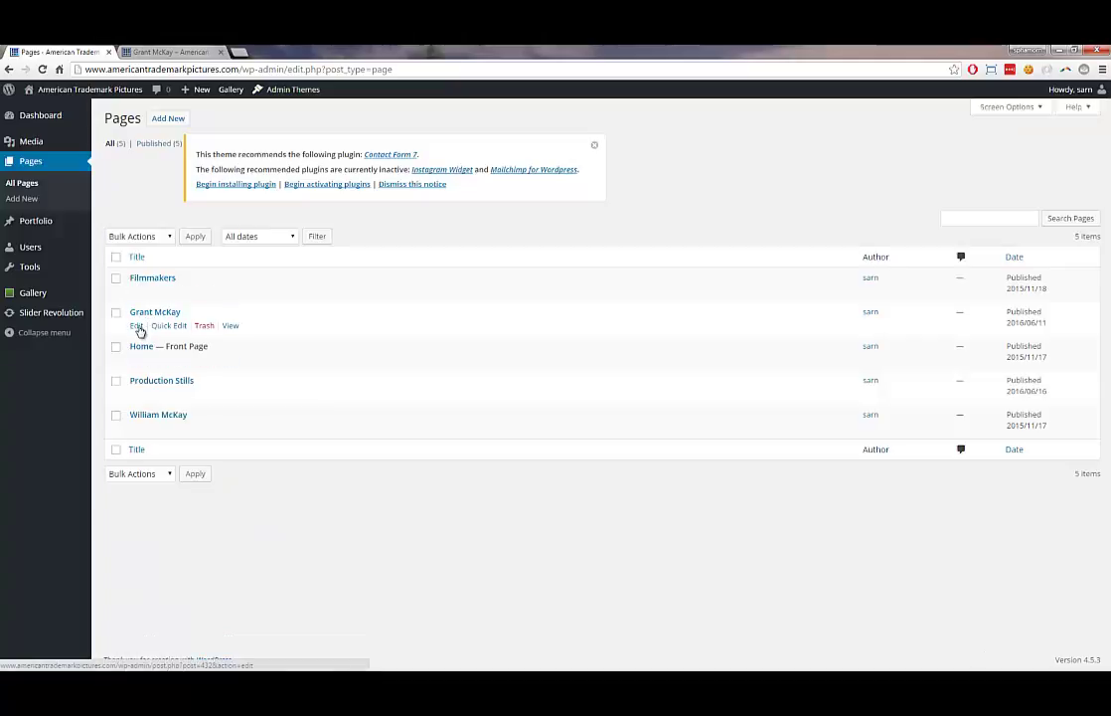
left_click(136, 325)
- Scroll through the live Grant McKay bio page, then go back to its editor
left_click(126, 49)
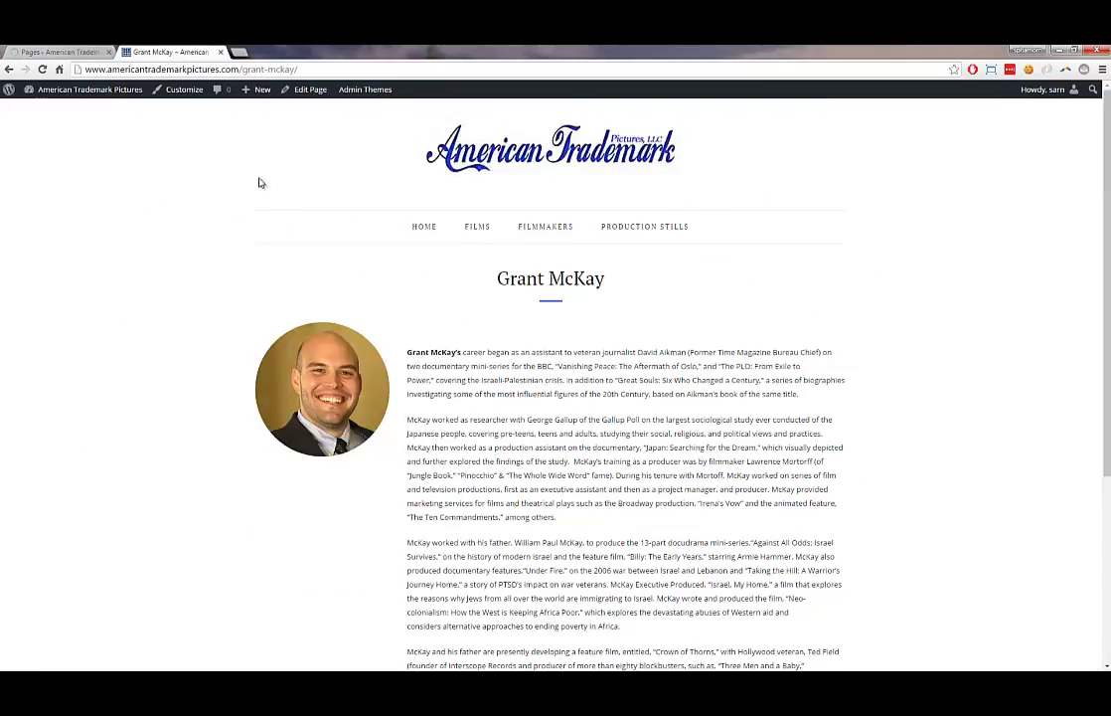
scroll(478, 331, "down", 2)
scroll(478, 331, "down", 1)
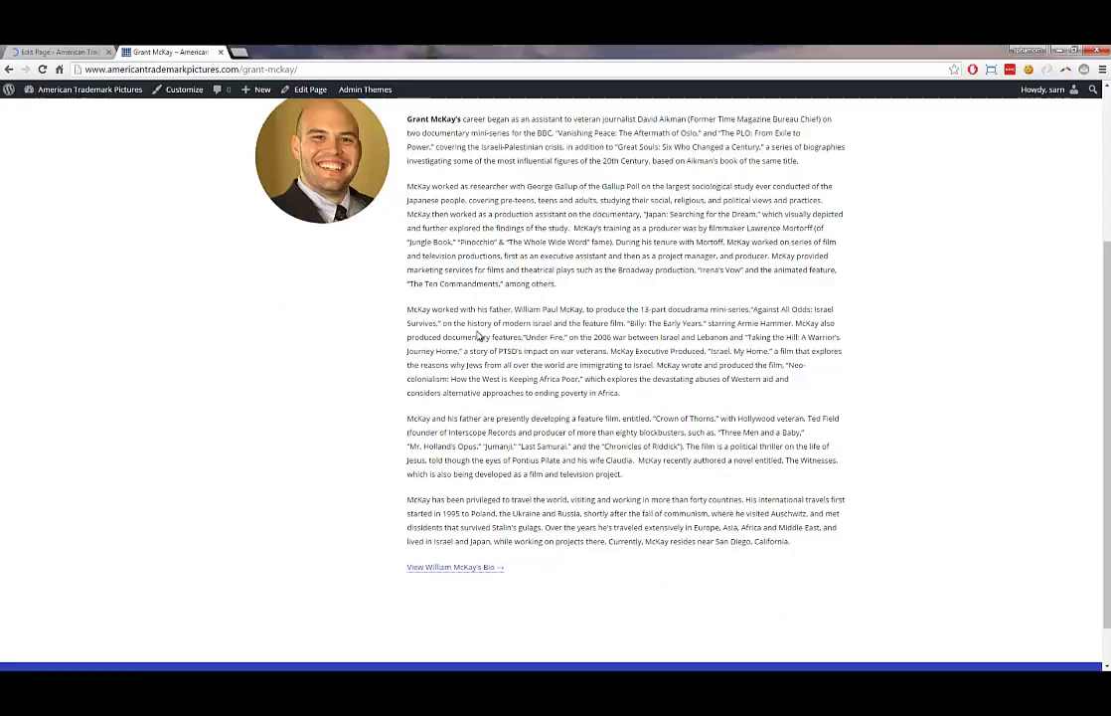
left_click(83, 50)
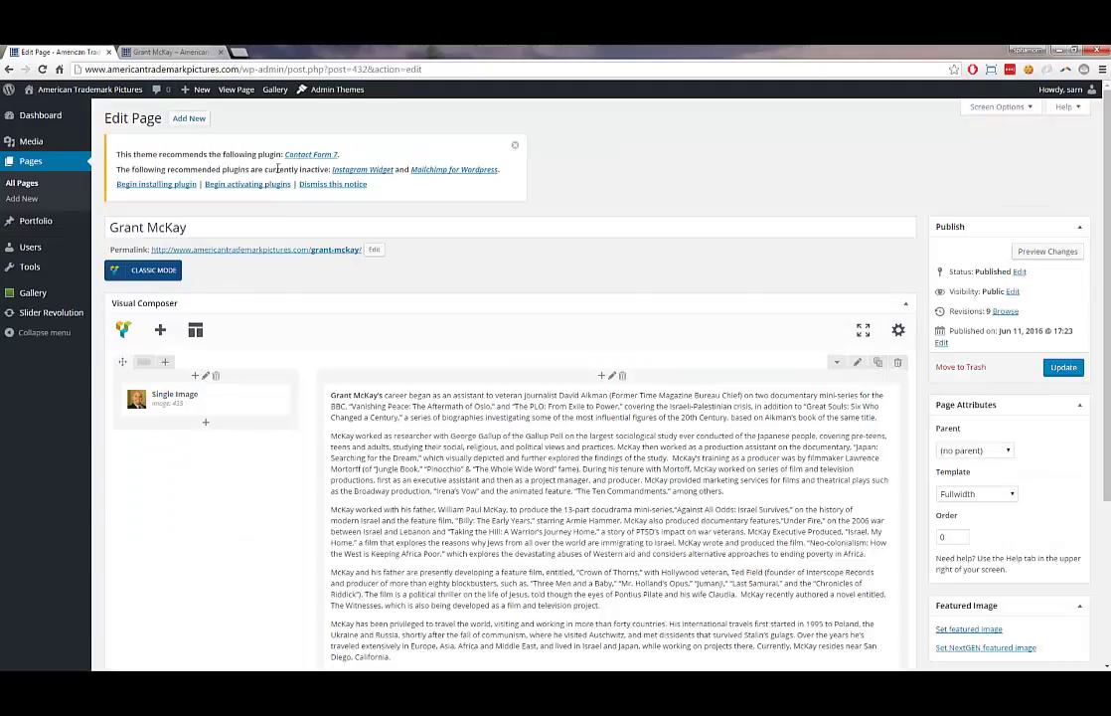
scroll(448, 279, "down", 4)
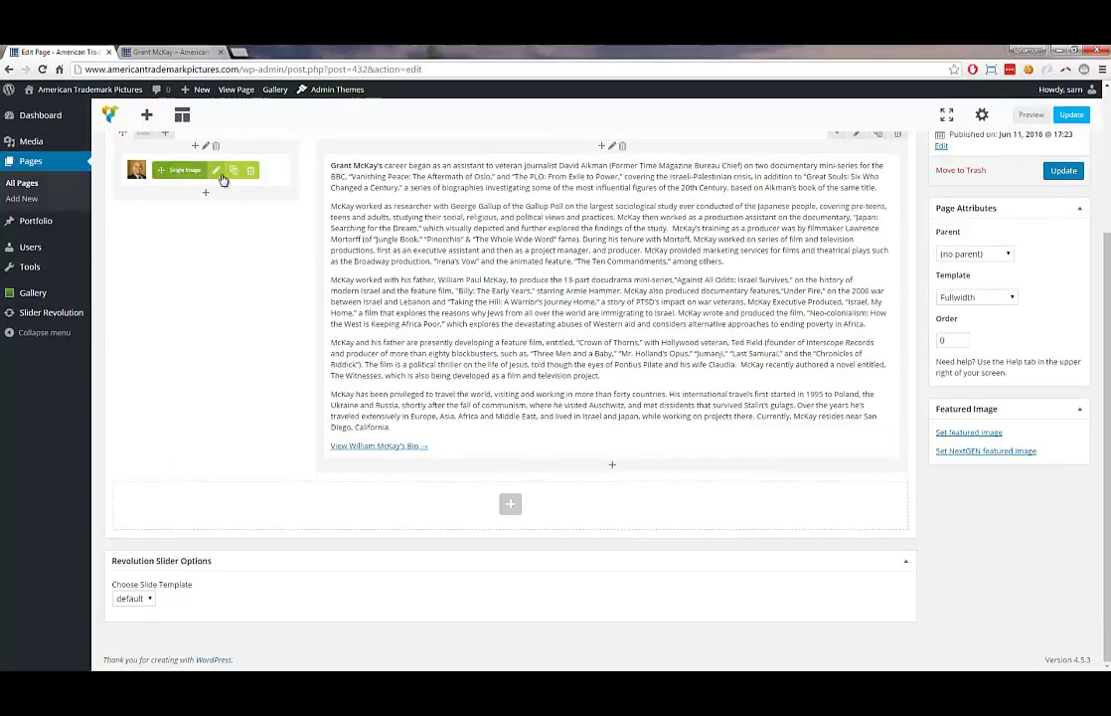
left_click(217, 172)
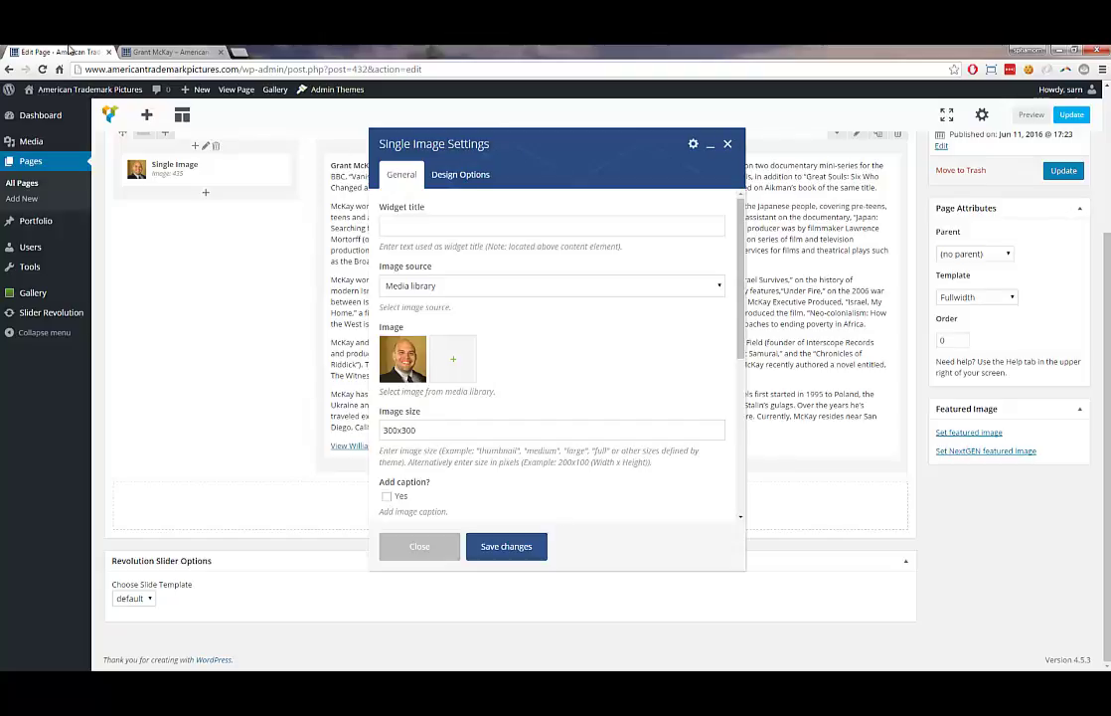
left_click(146, 52)
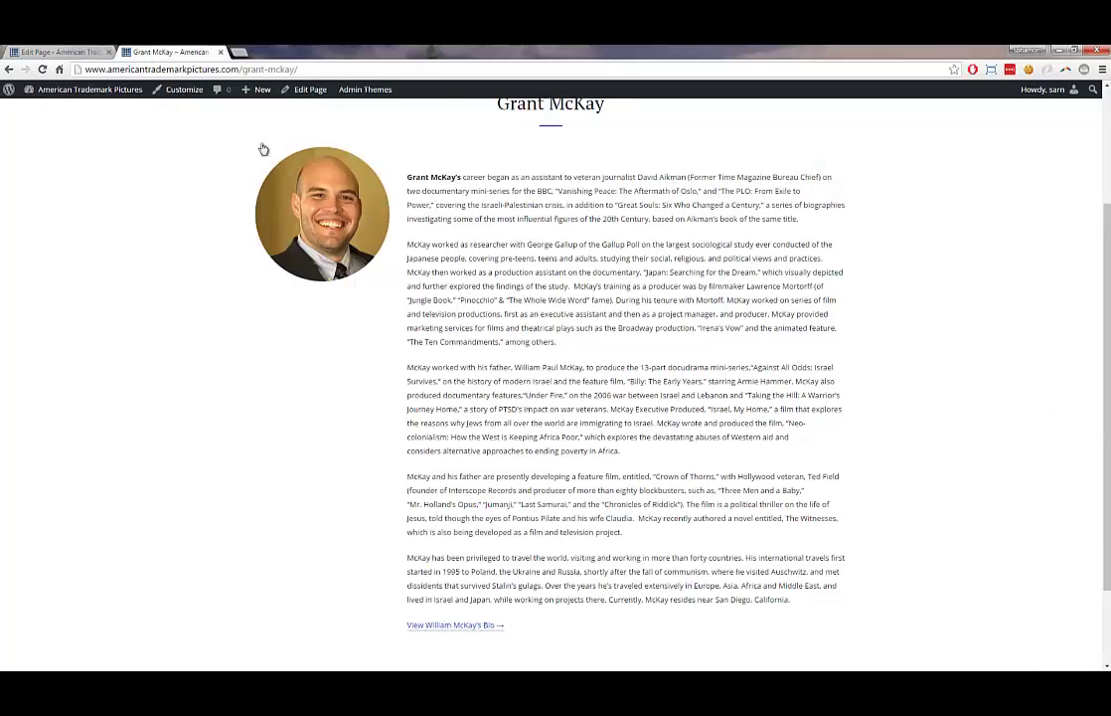
left_click(56, 51)
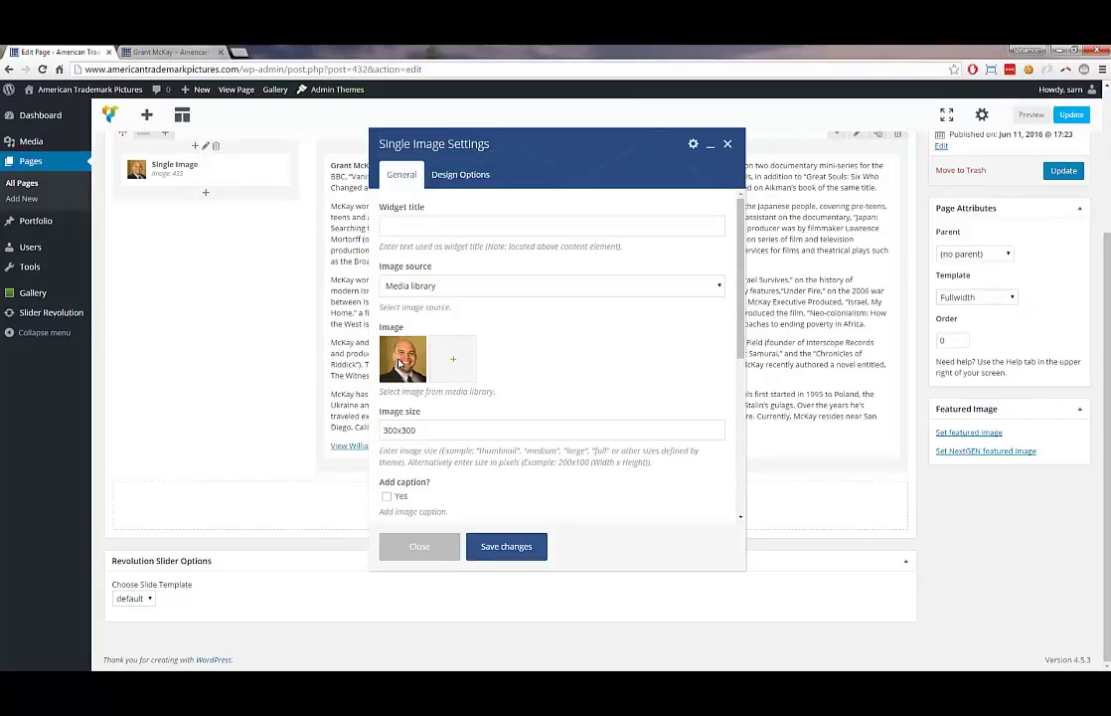
left_click(157, 51)
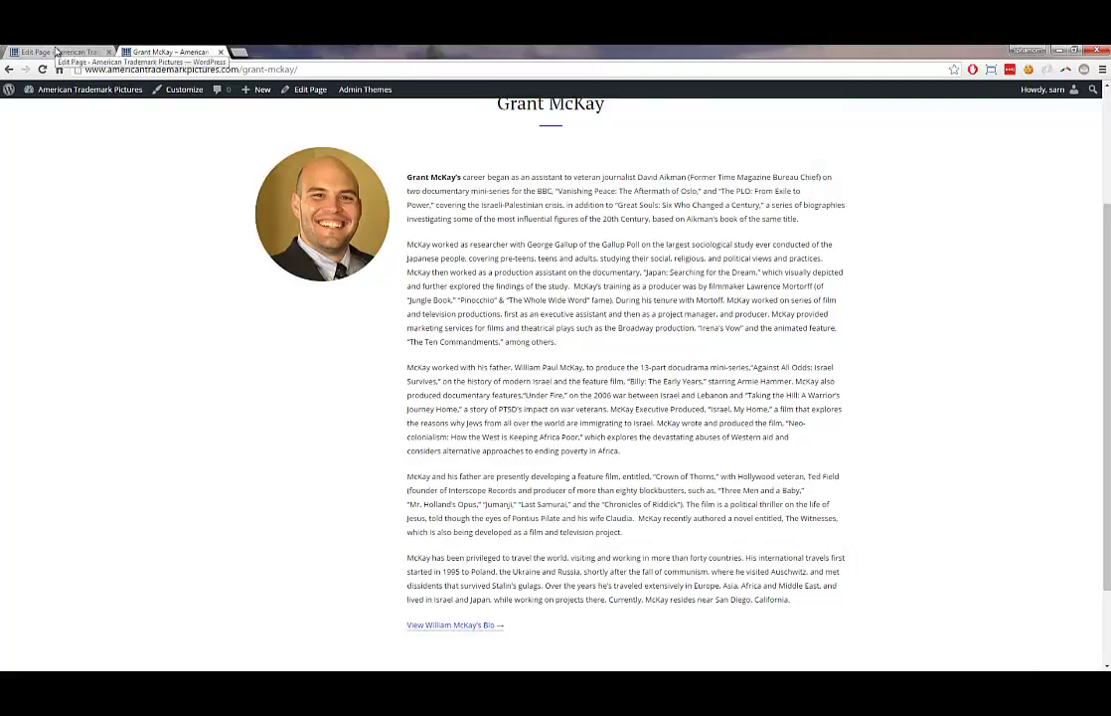
left_click(57, 51)
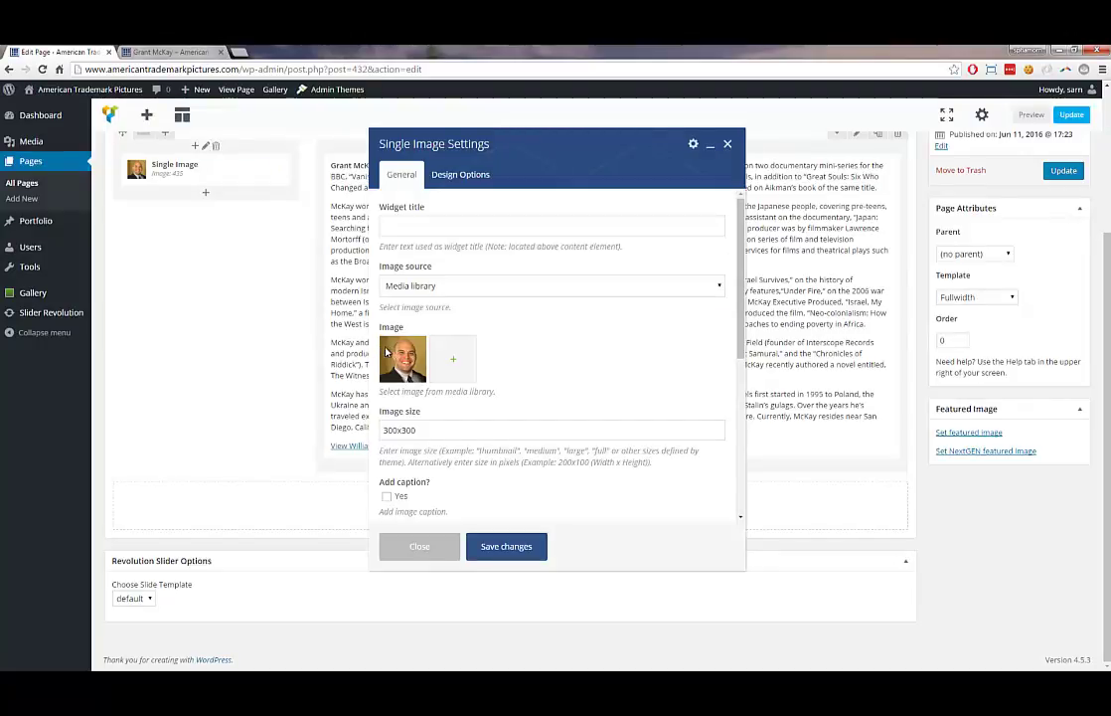
left_click(169, 52)
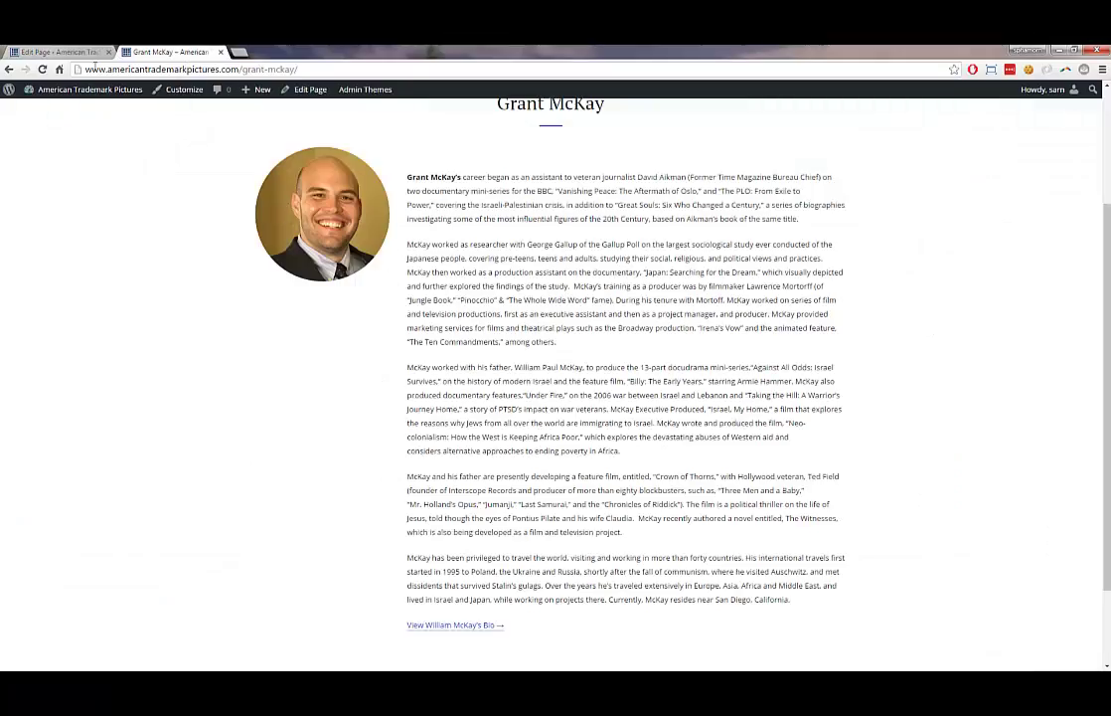
key("ctrl+shift+Tab")
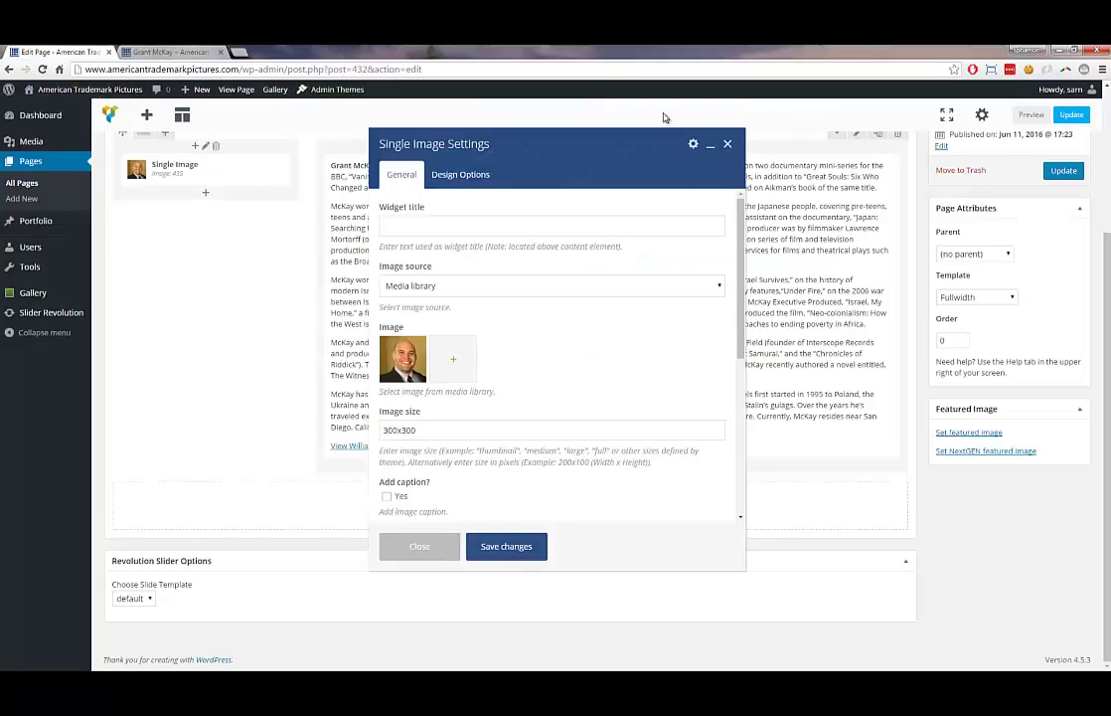
left_click(418, 544)
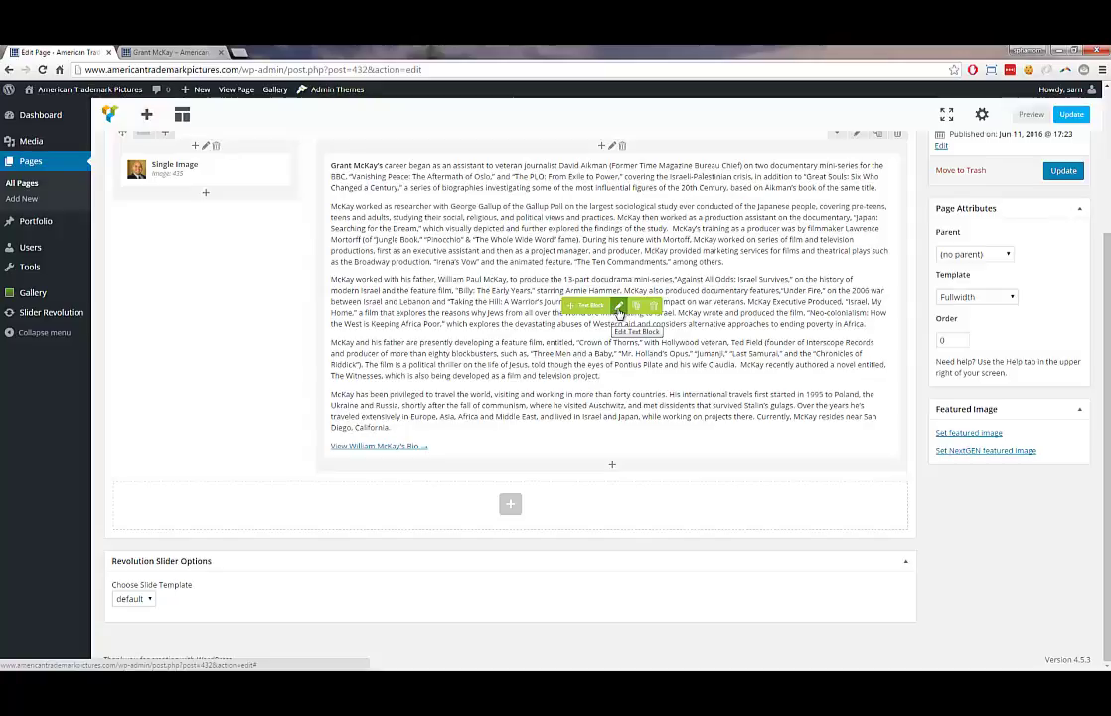
left_click(618, 309)
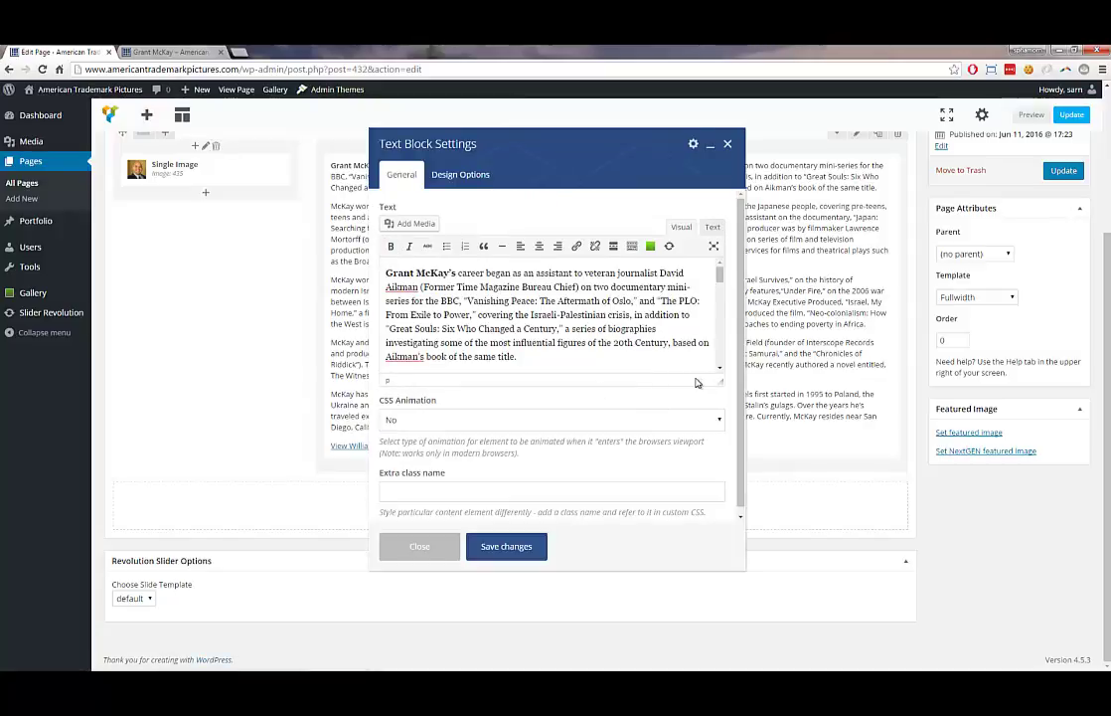
scroll(492, 319, "down", 5)
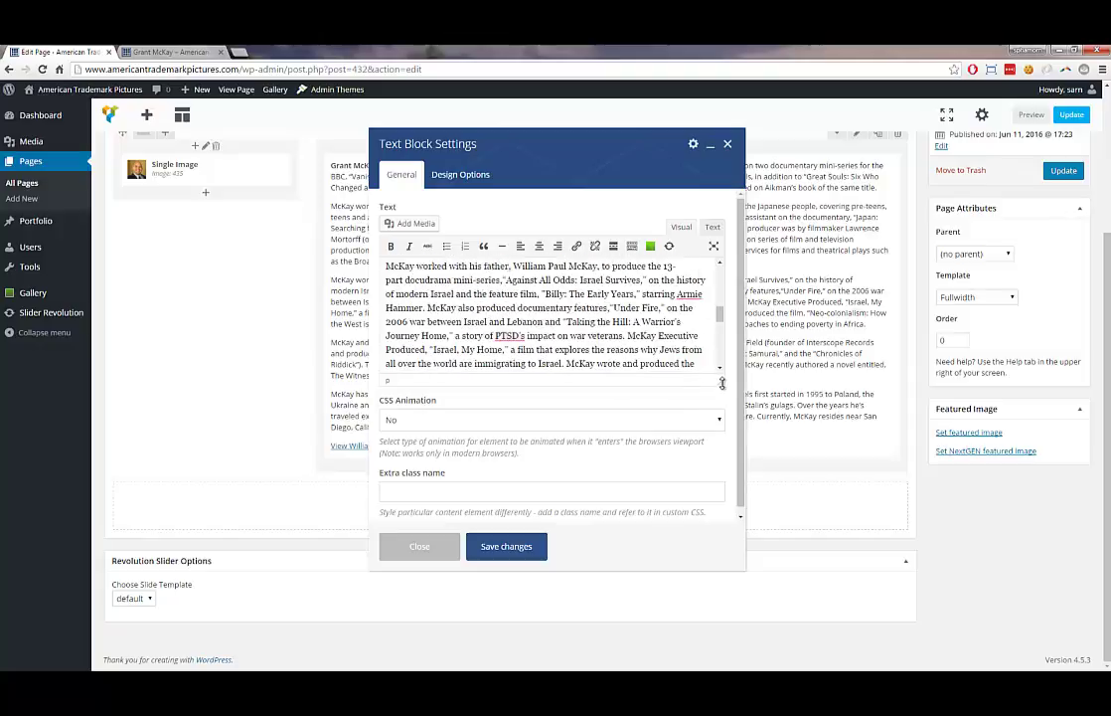
left_click_drag(722, 381, 720, 668)
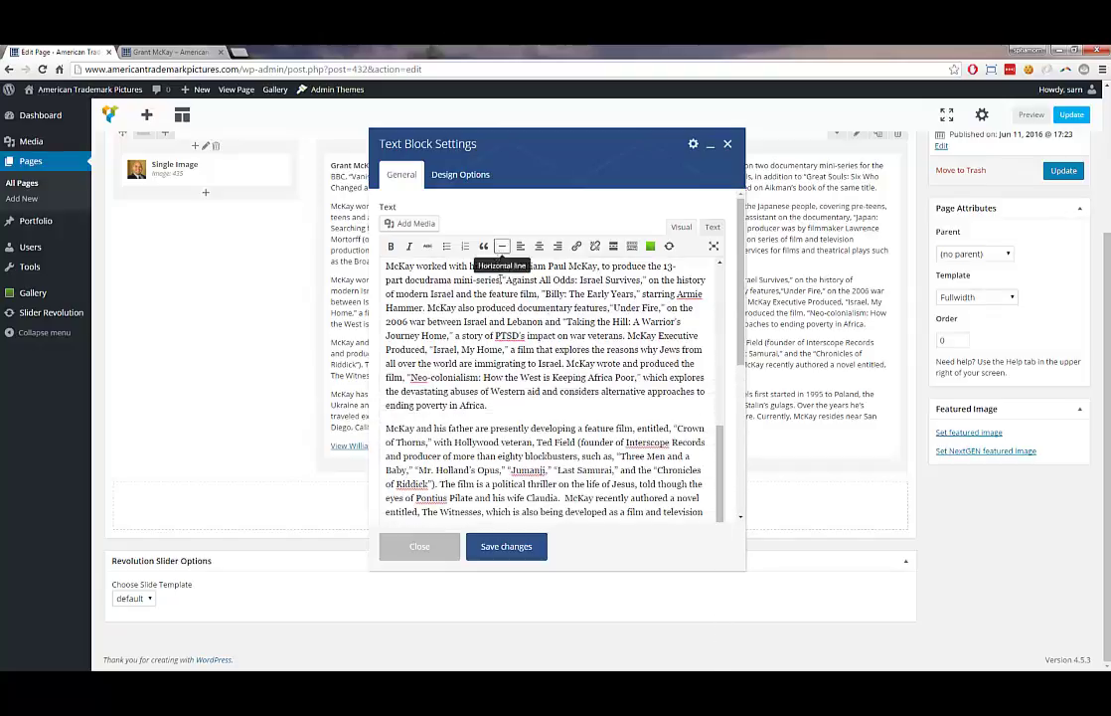
scroll(502, 336, "up", 10)
scroll(557, 397, "down", 10)
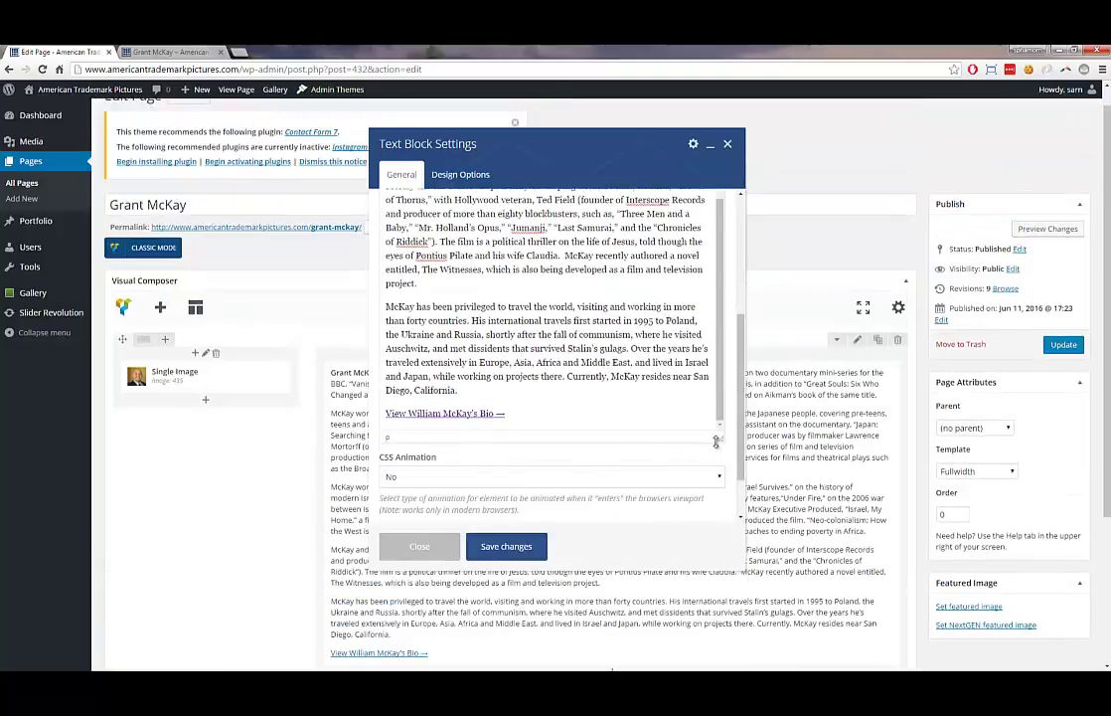
scroll(626, 388, "up", 5)
scroll(616, 199, "up", 2)
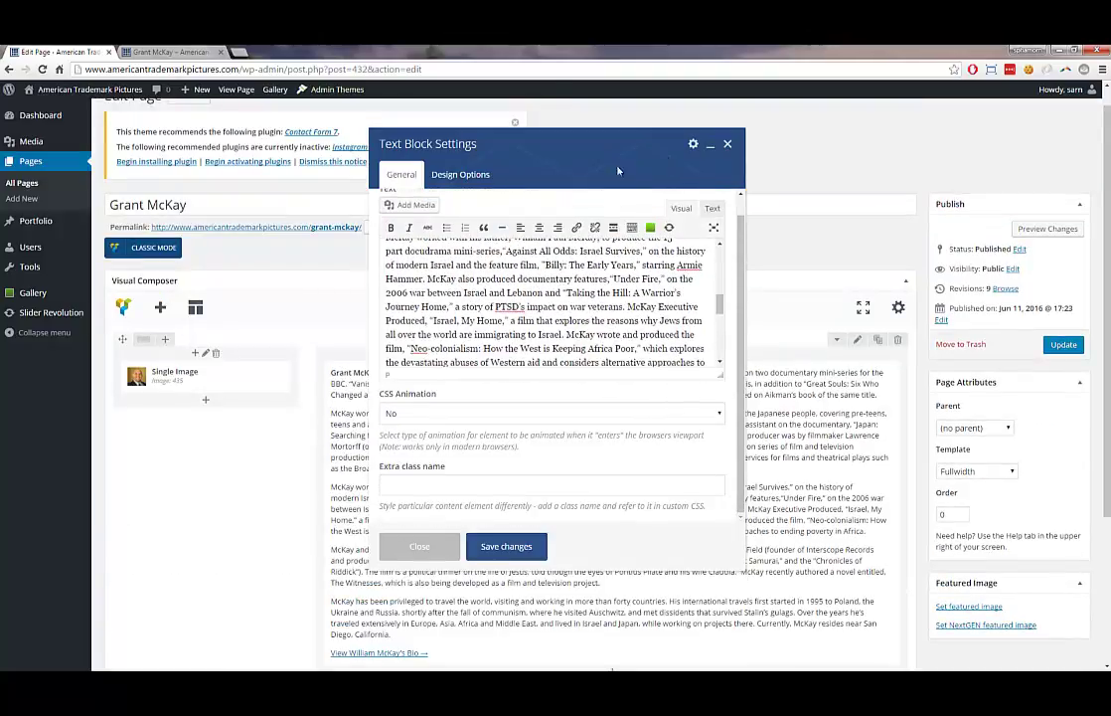
scroll(574, 295, "up", 2)
scroll(574, 296, "down", 5)
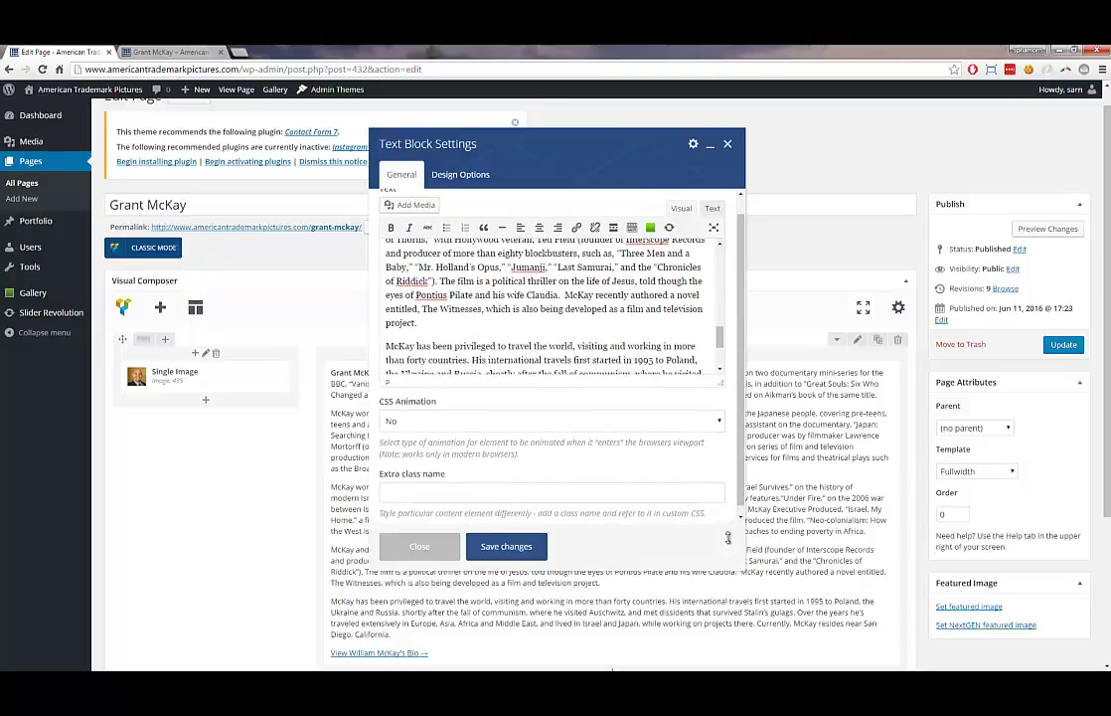
left_click_drag(720, 379, 715, 628)
scroll(528, 360, "up", 1)
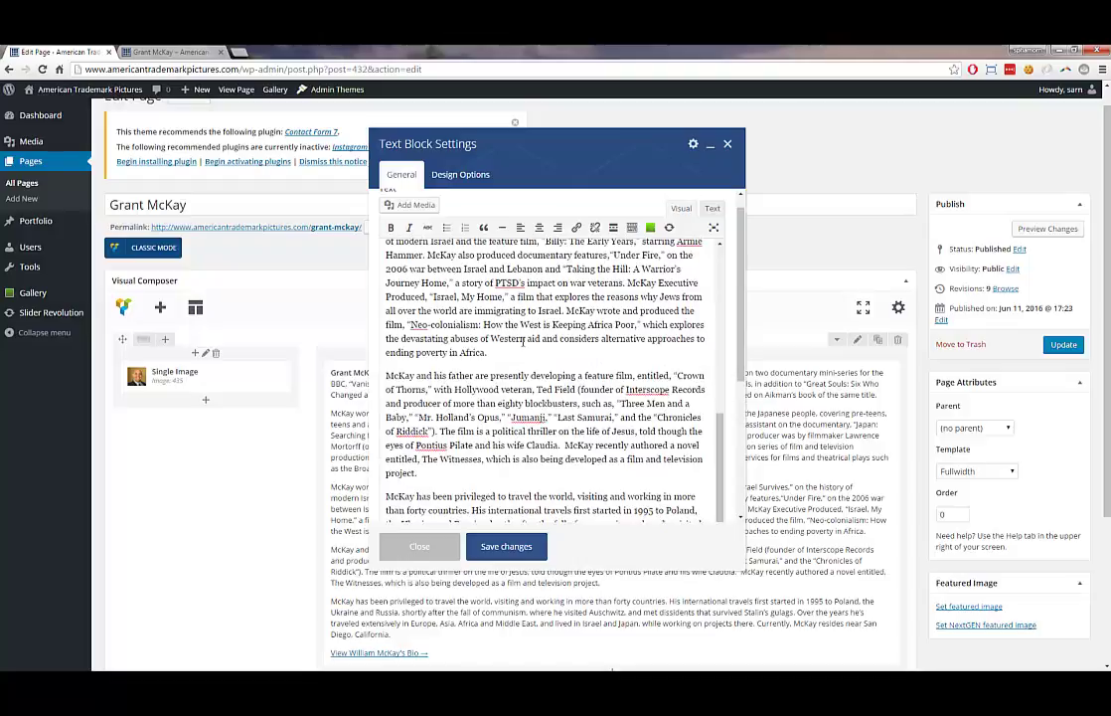
scroll(529, 360, "up", 3)
scroll(529, 360, "up", 3)
scroll(527, 355, "up", 2)
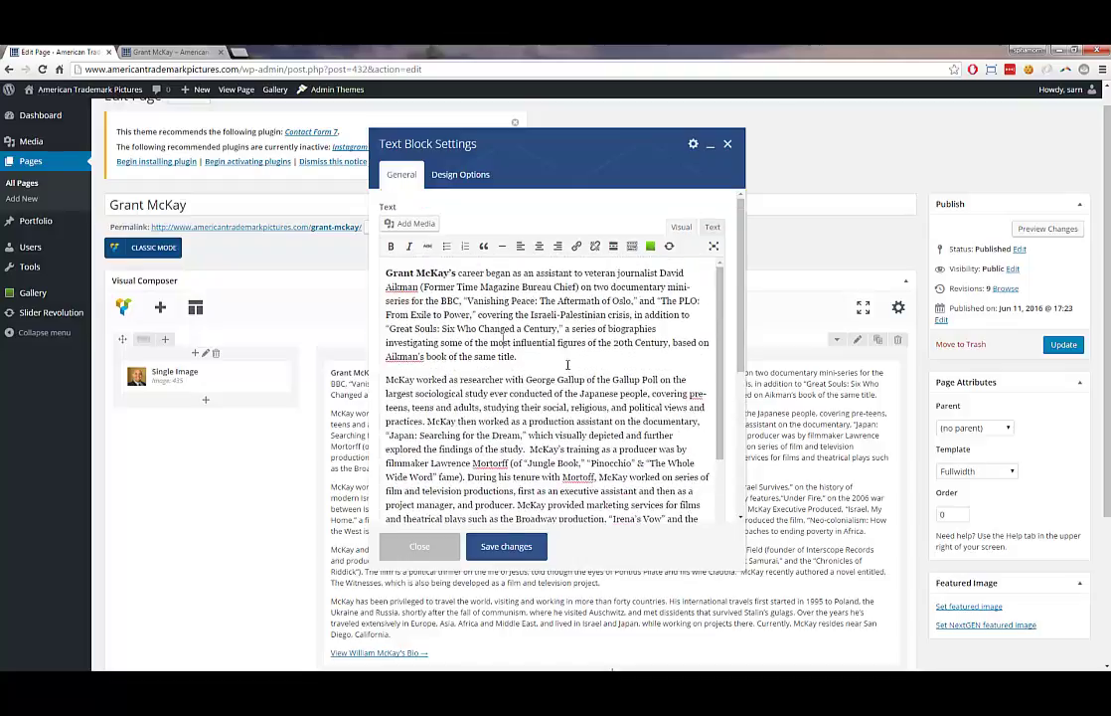
left_click(727, 143)
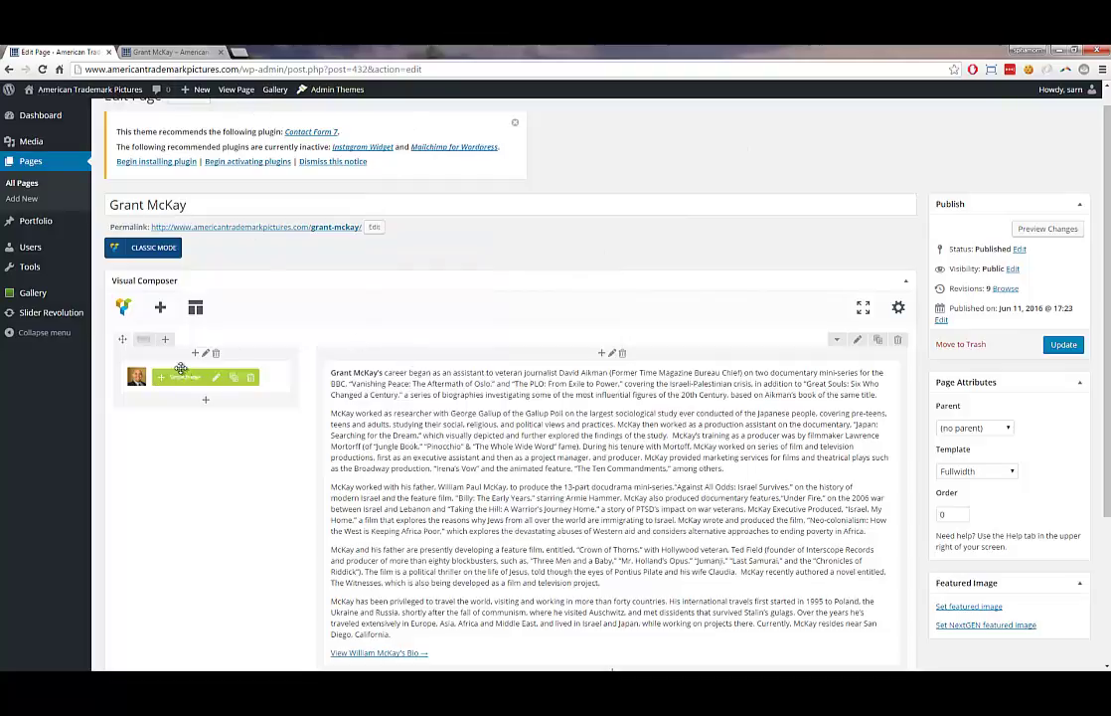
scroll(447, 438, "down", 1)
scroll(299, 328, "up", 1)
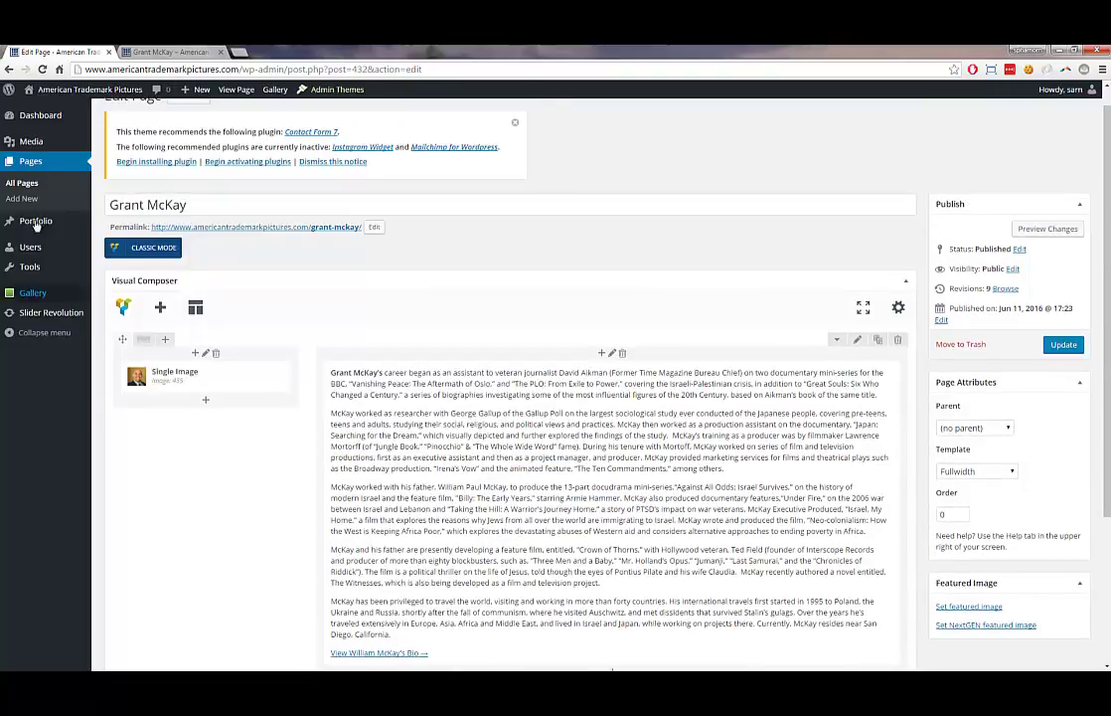
left_click(20, 184)
- Go from the live Grant McKay page to William McKay's bio page
left_click(129, 52)
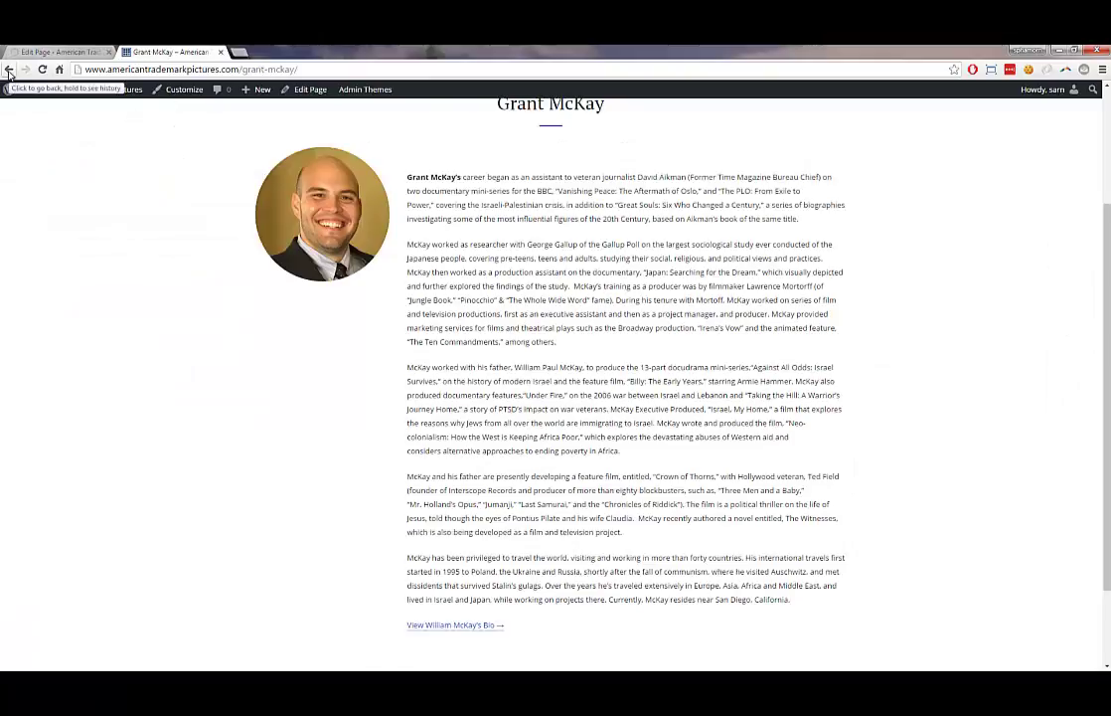
left_click(430, 627)
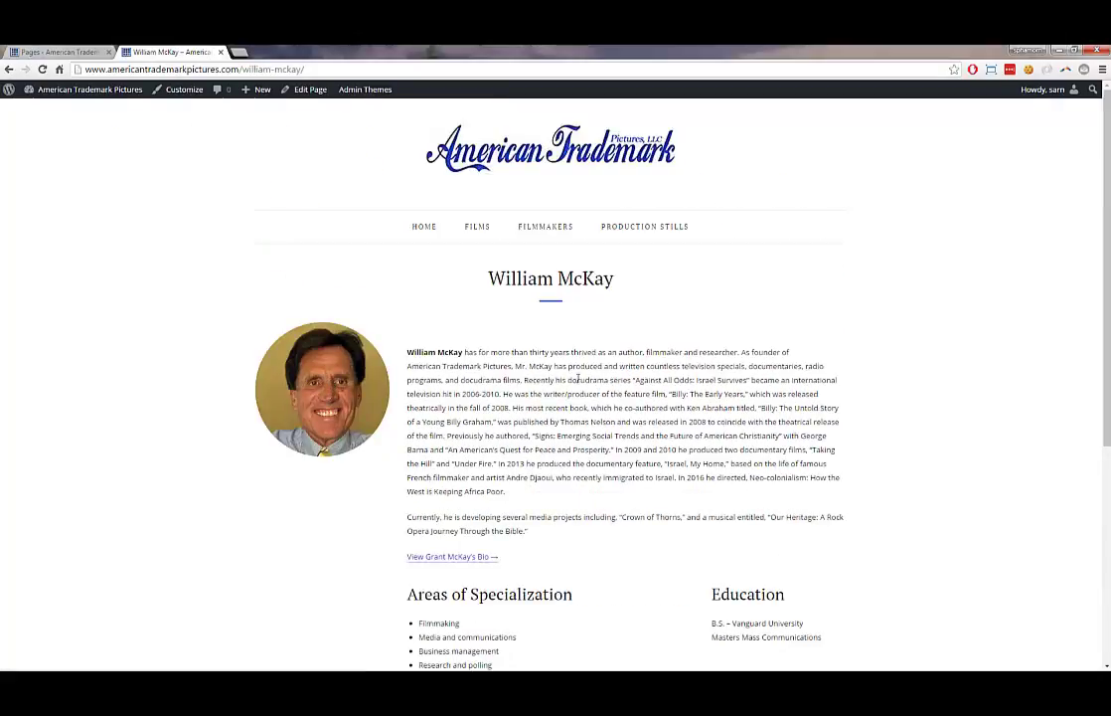
scroll(560, 459, "down", 3)
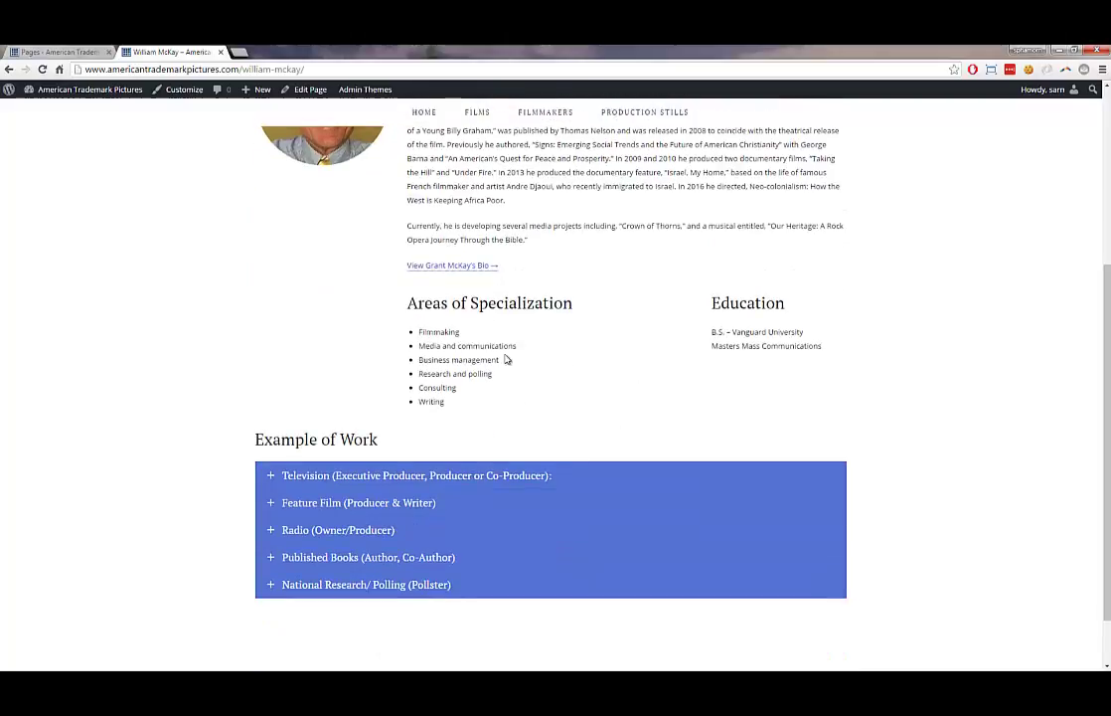
- Expand the Television, Feature Film and Radio work sections, then go to the admin pages list
left_click(351, 477)
scroll(358, 517, "down", 4)
scroll(360, 552, "down", 2)
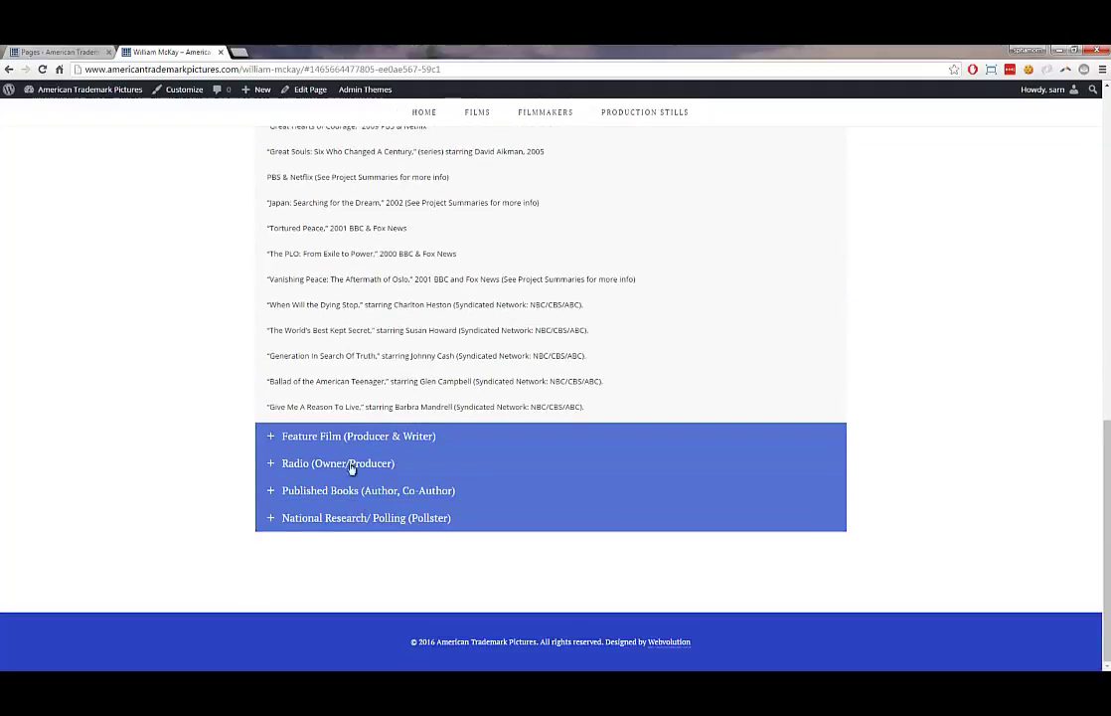
left_click(306, 433)
left_click(346, 464)
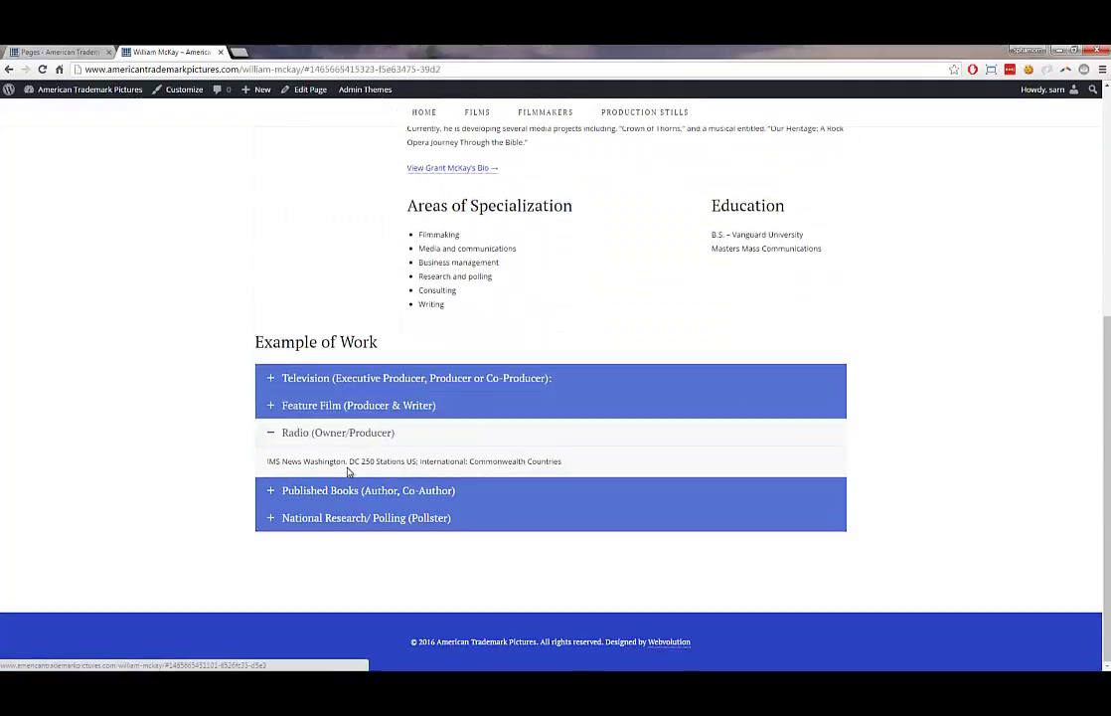
left_click(59, 52)
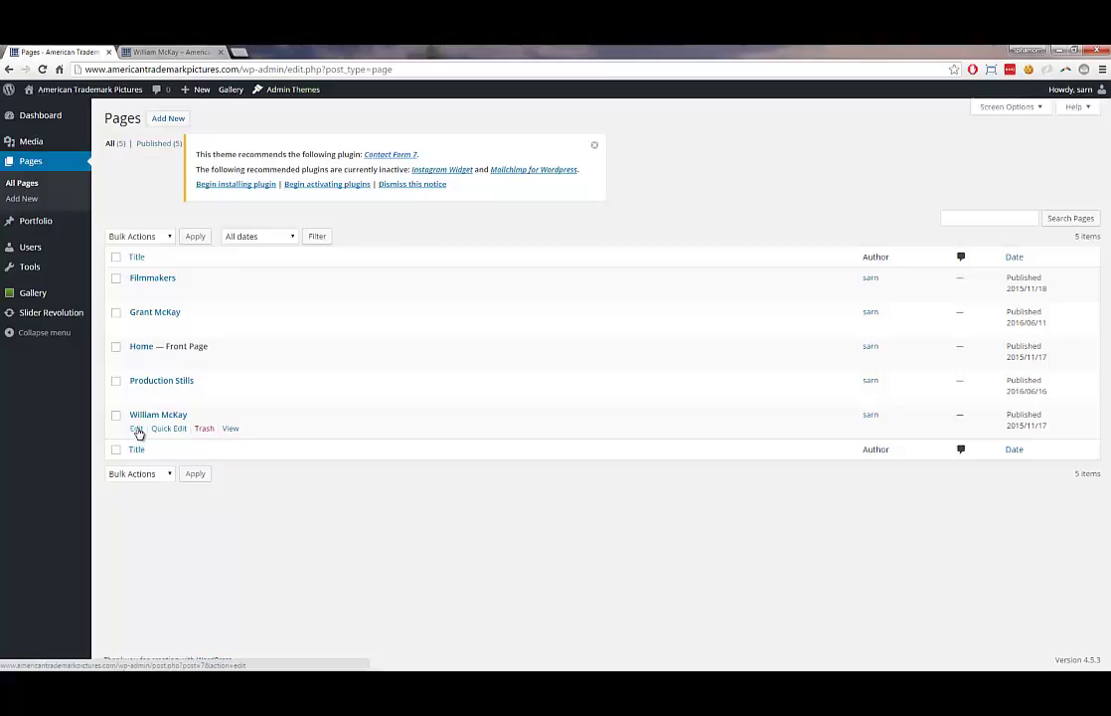
left_click(137, 428)
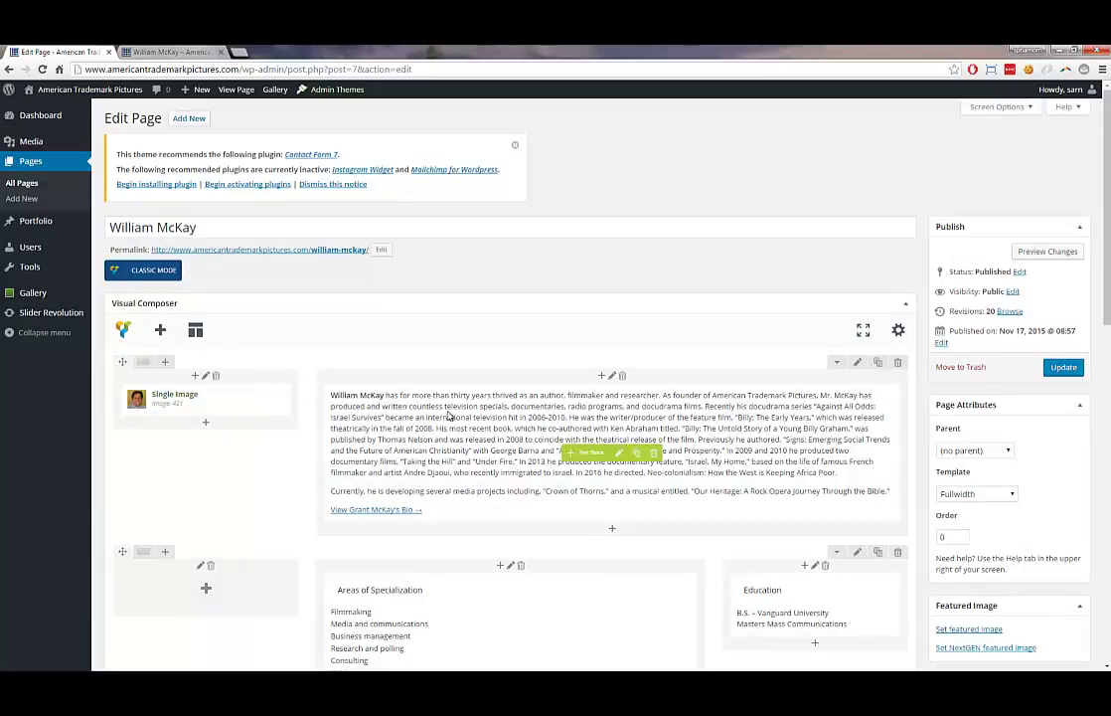
scroll(472, 429, "down", 5)
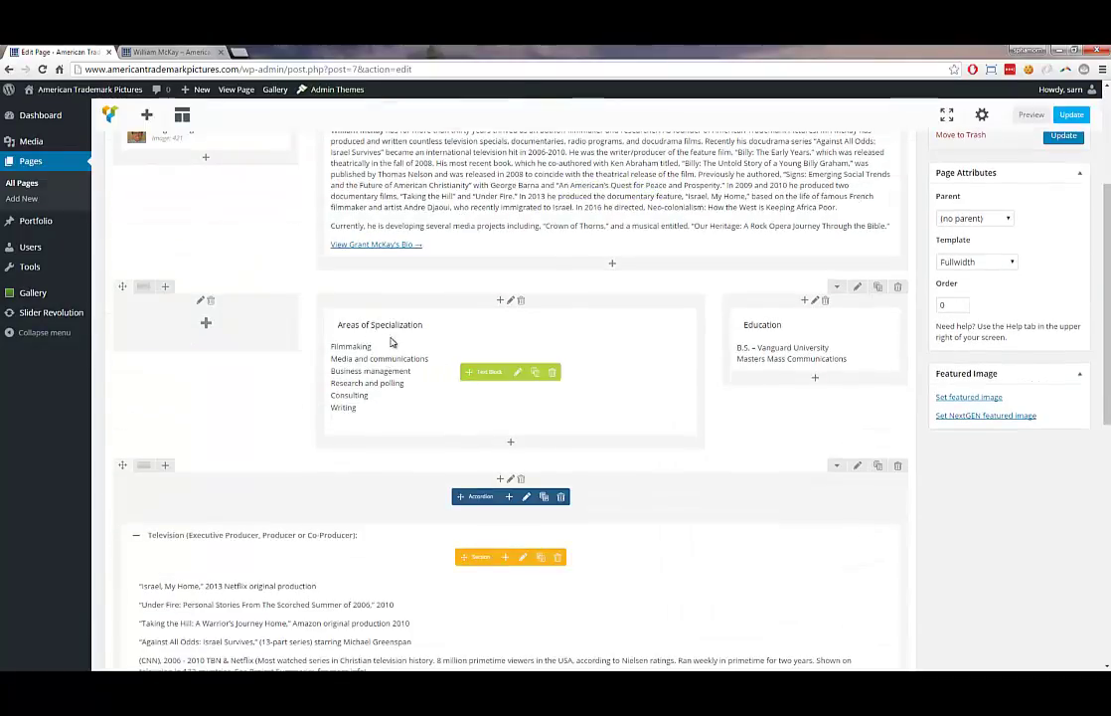
left_click(164, 51)
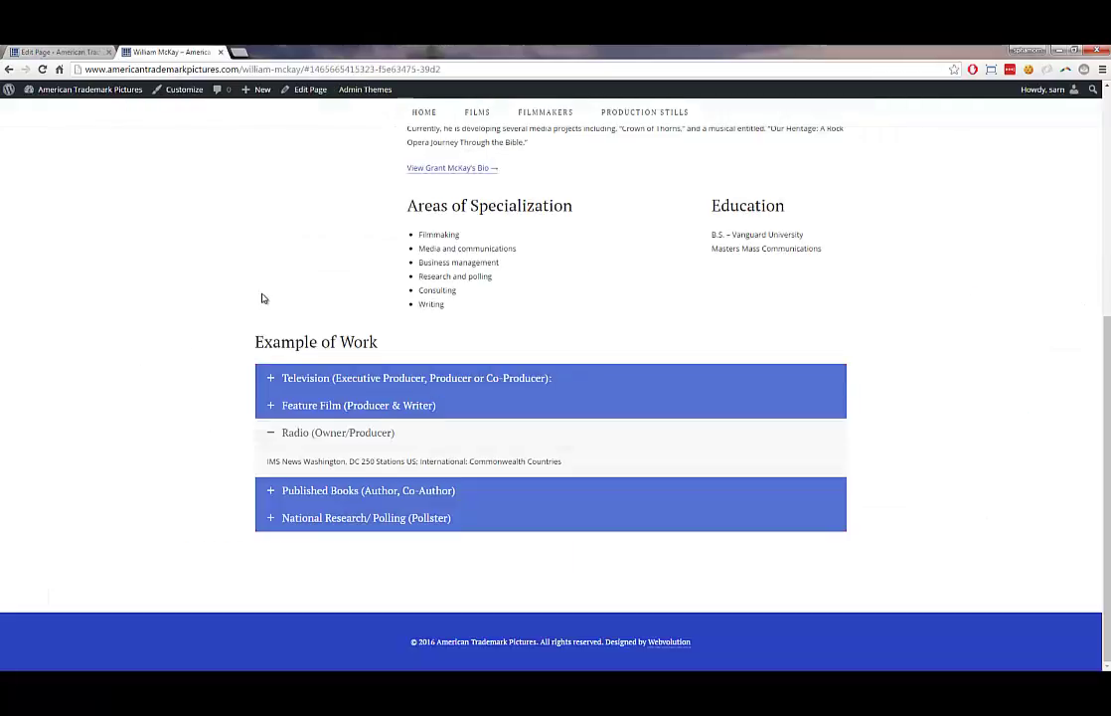
scroll(263, 297, "up", 3)
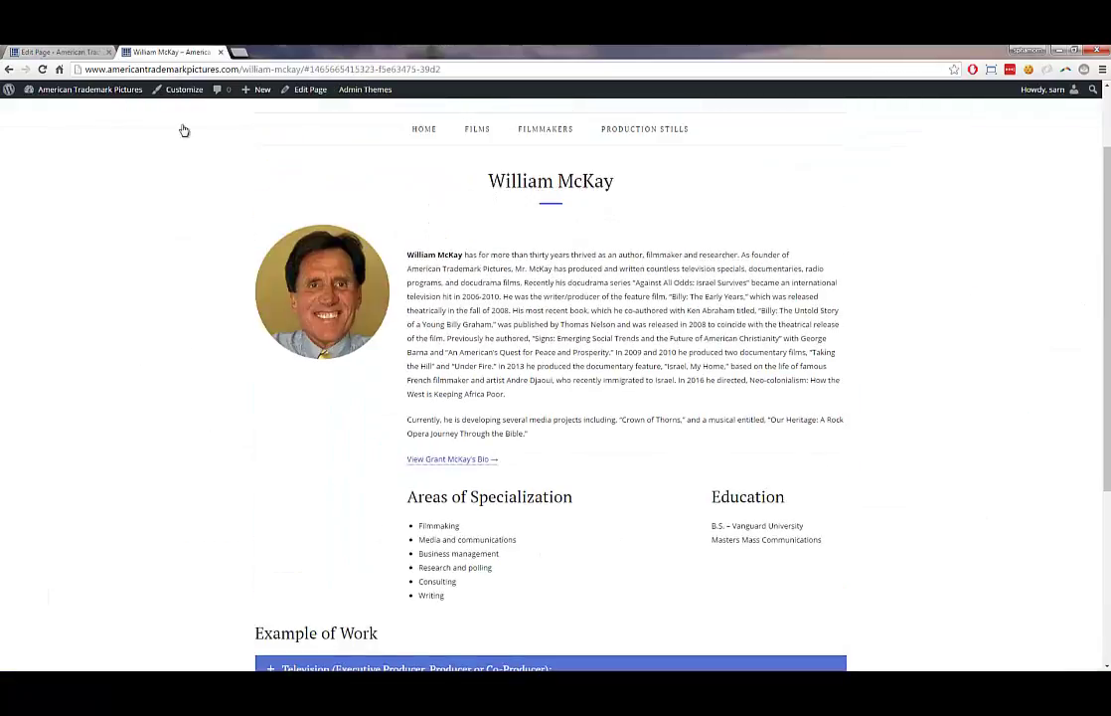
left_click(54, 51)
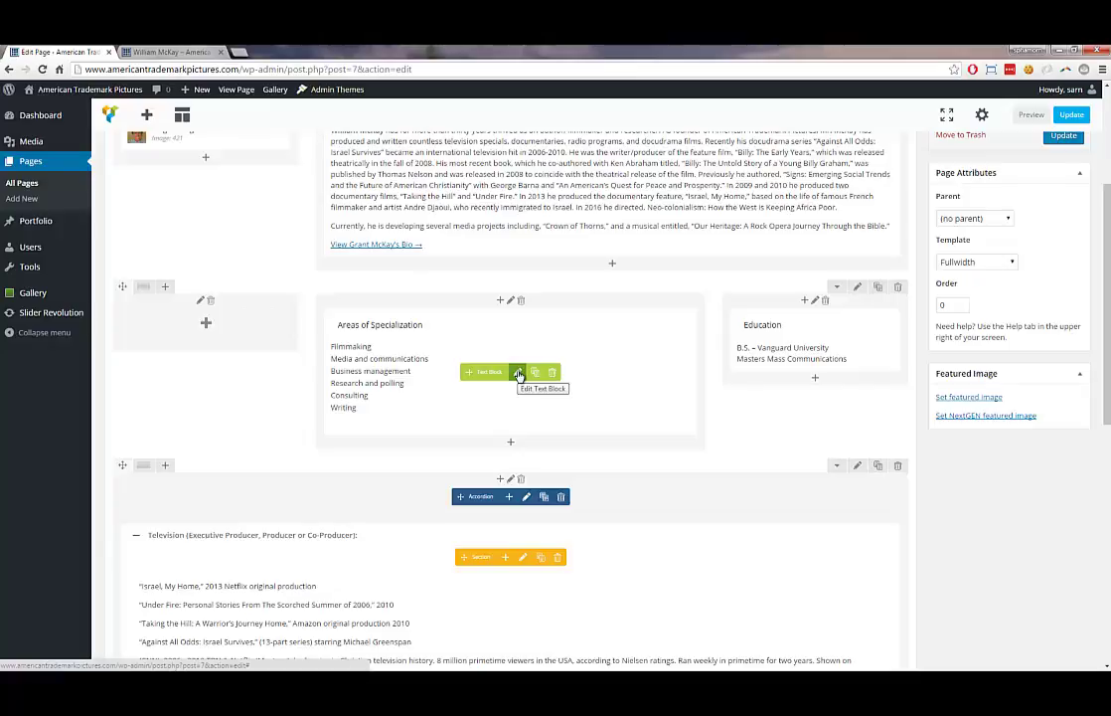
- Add a 'Director' bullet after Writing in the Areas of Specialization text block and save it
left_click(518, 375)
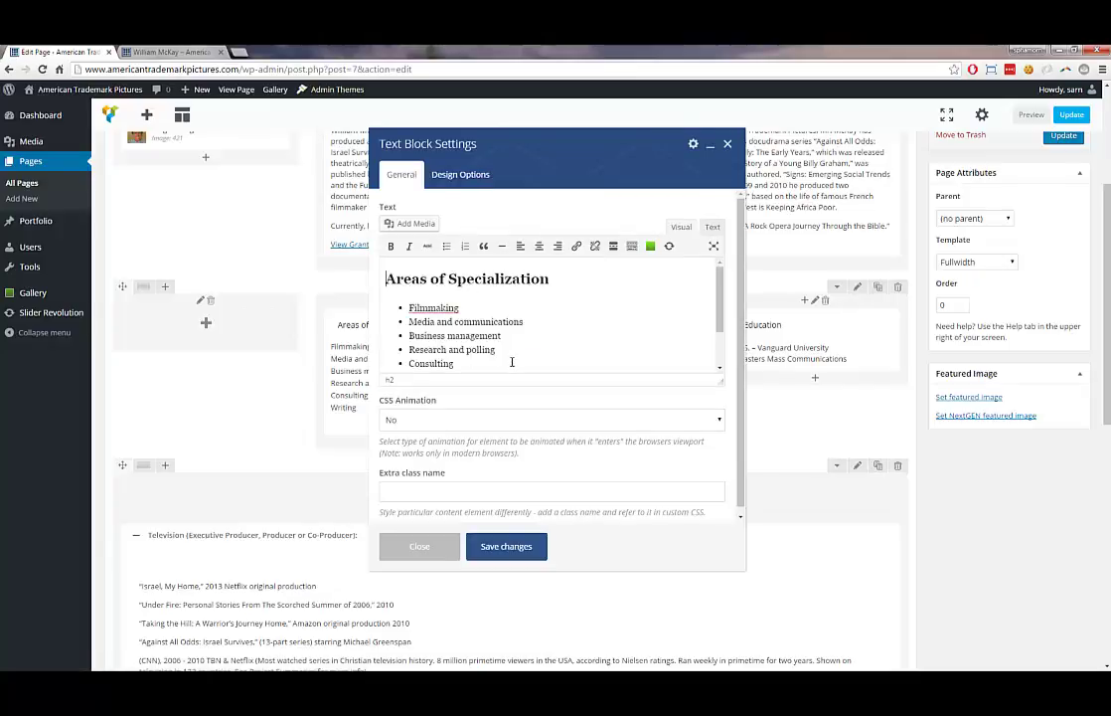
scroll(494, 340, "down", 1)
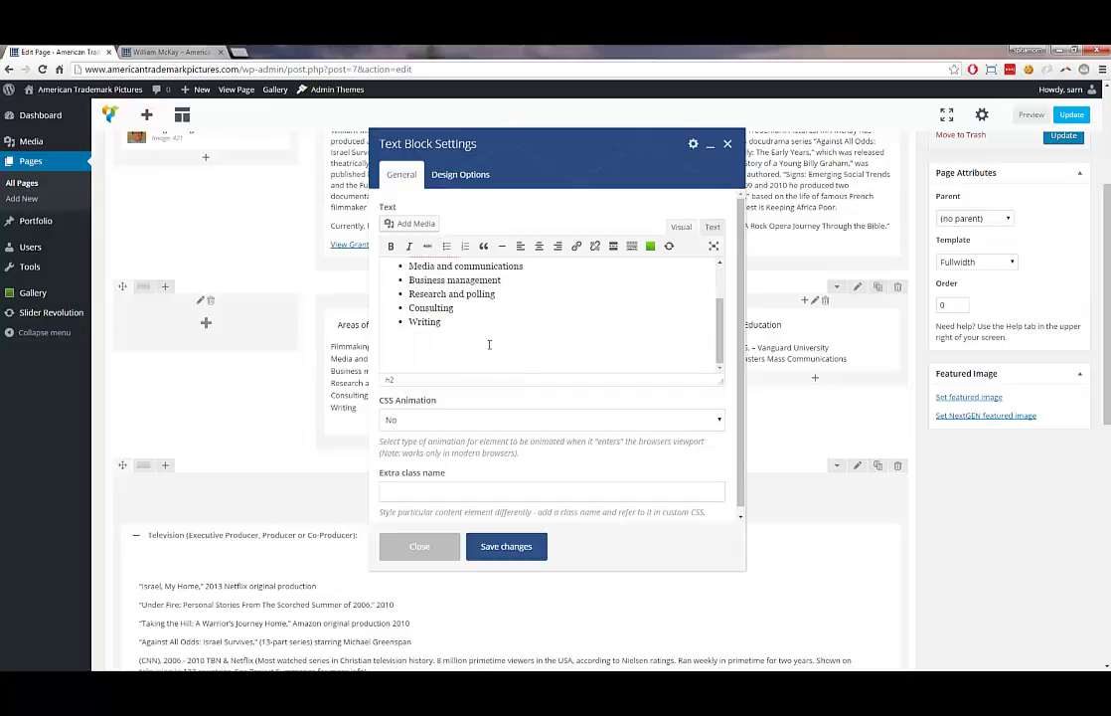
left_click(476, 321)
scroll(476, 321, "up", 1)
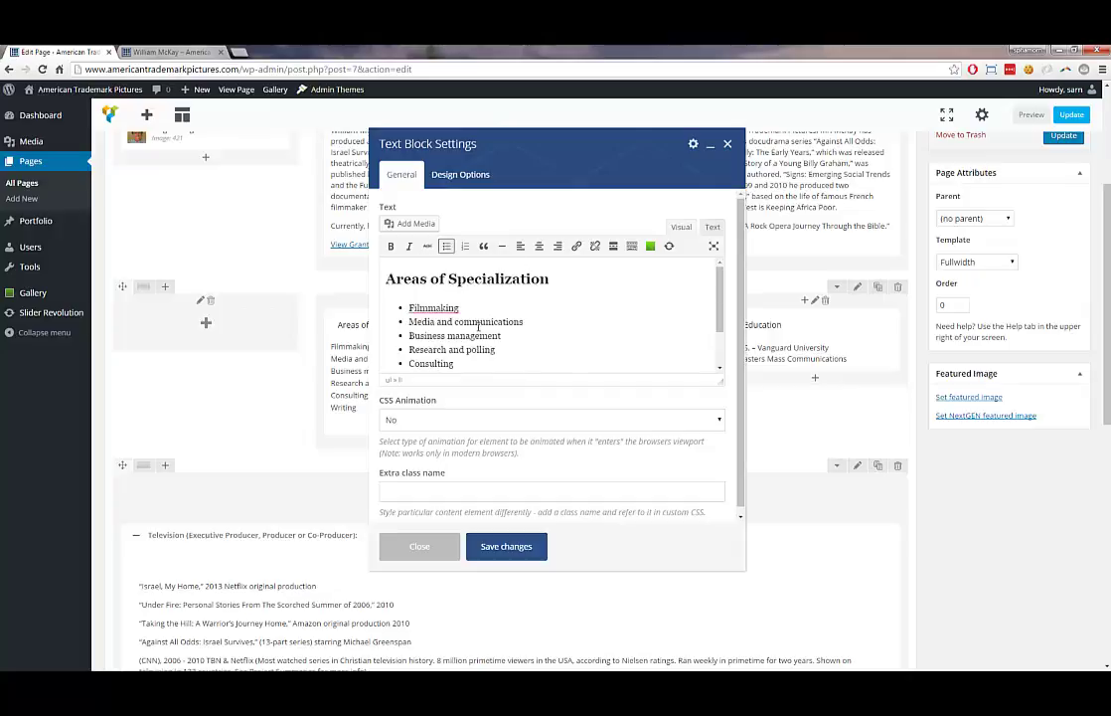
scroll(477, 326, "down", 1)
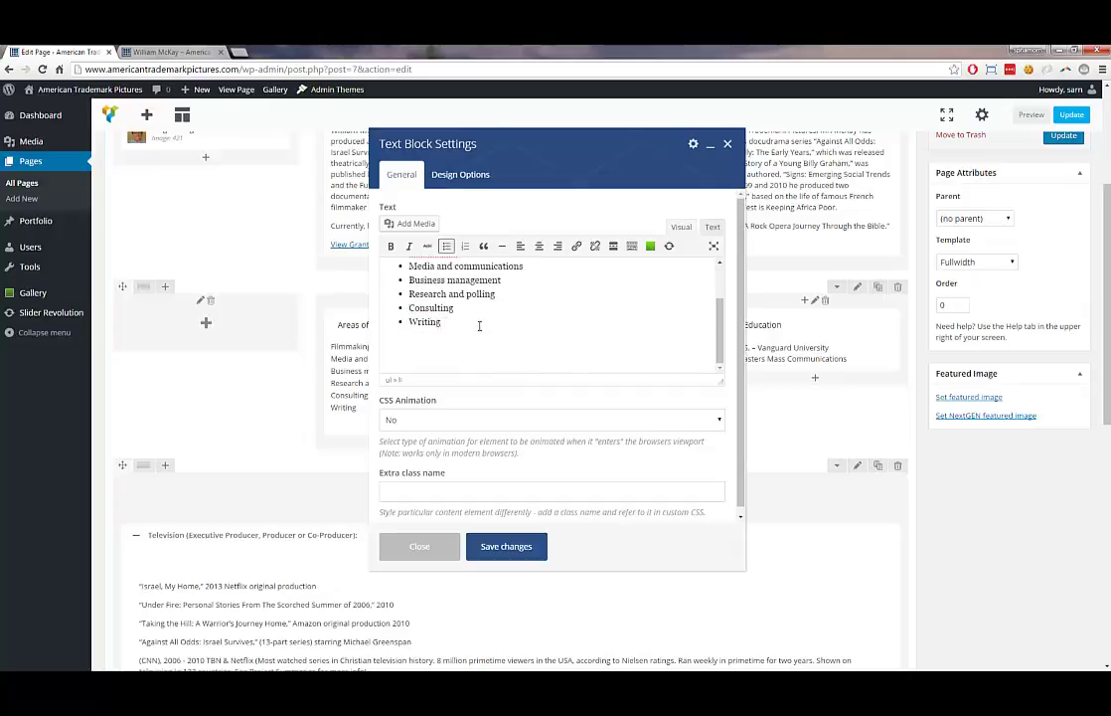
scroll(479, 327, "up", 1)
scroll(477, 338, "down", 1)
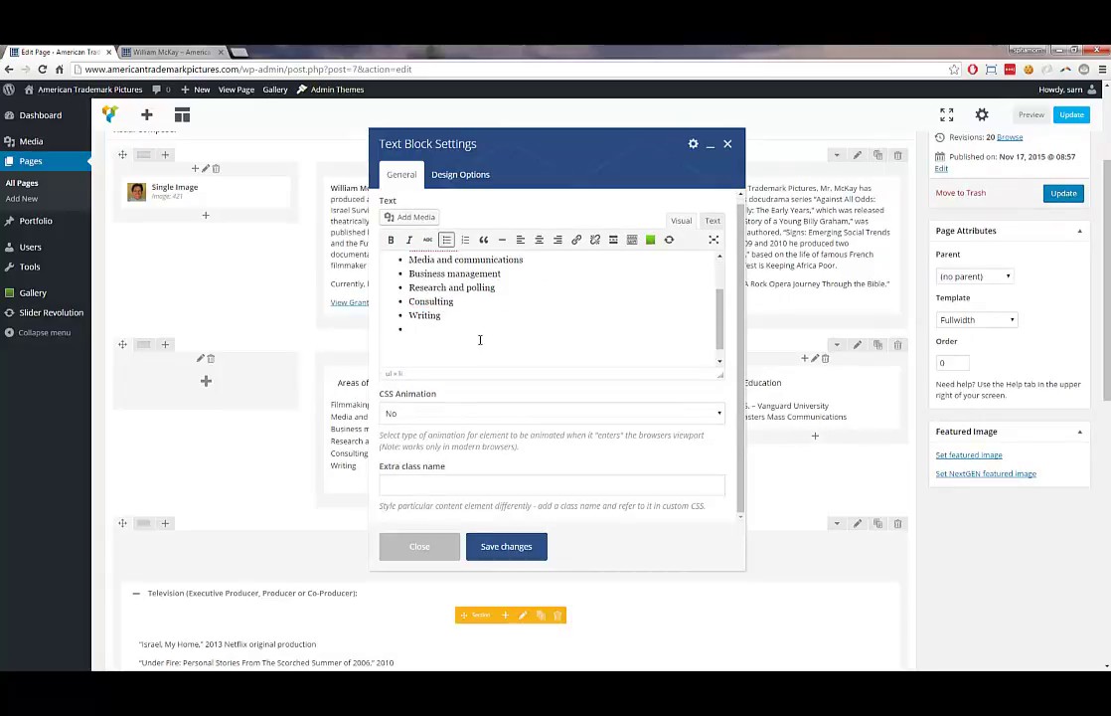
type("irector")
left_click(152, 50)
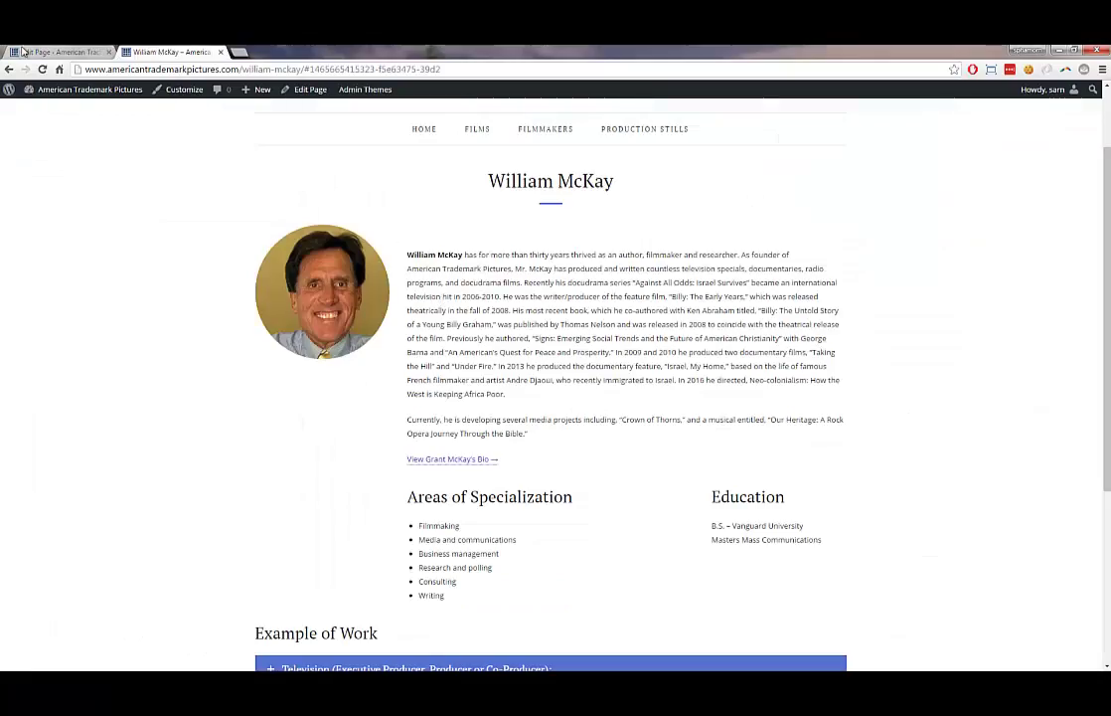
left_click(64, 52)
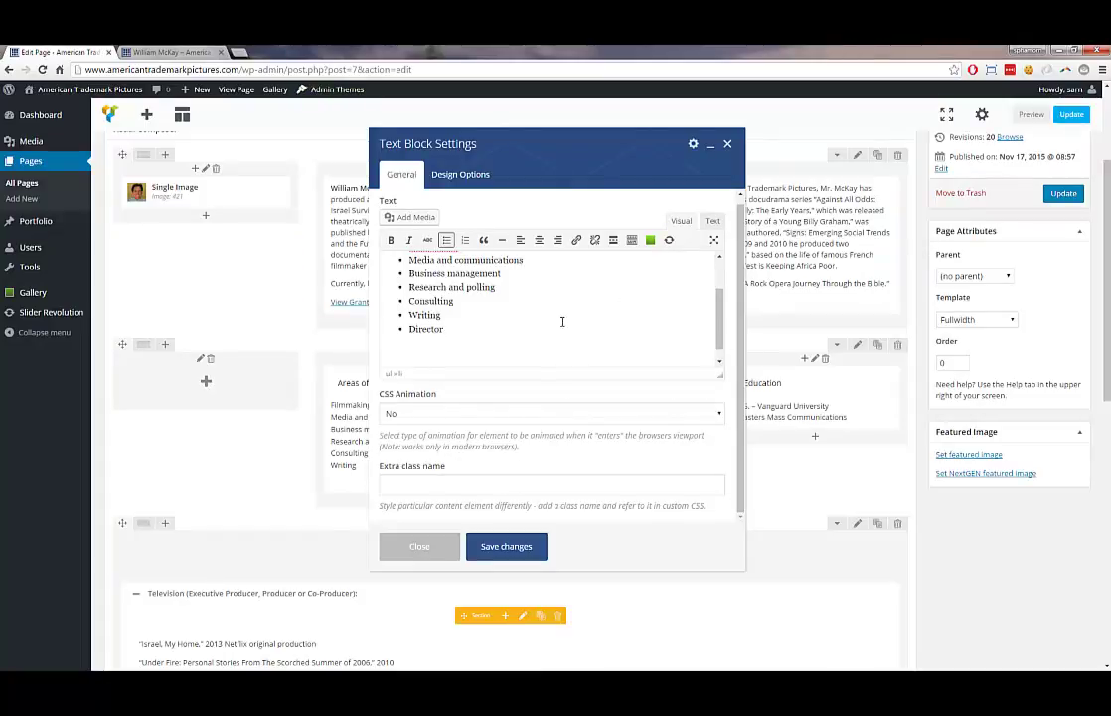
left_click(512, 552)
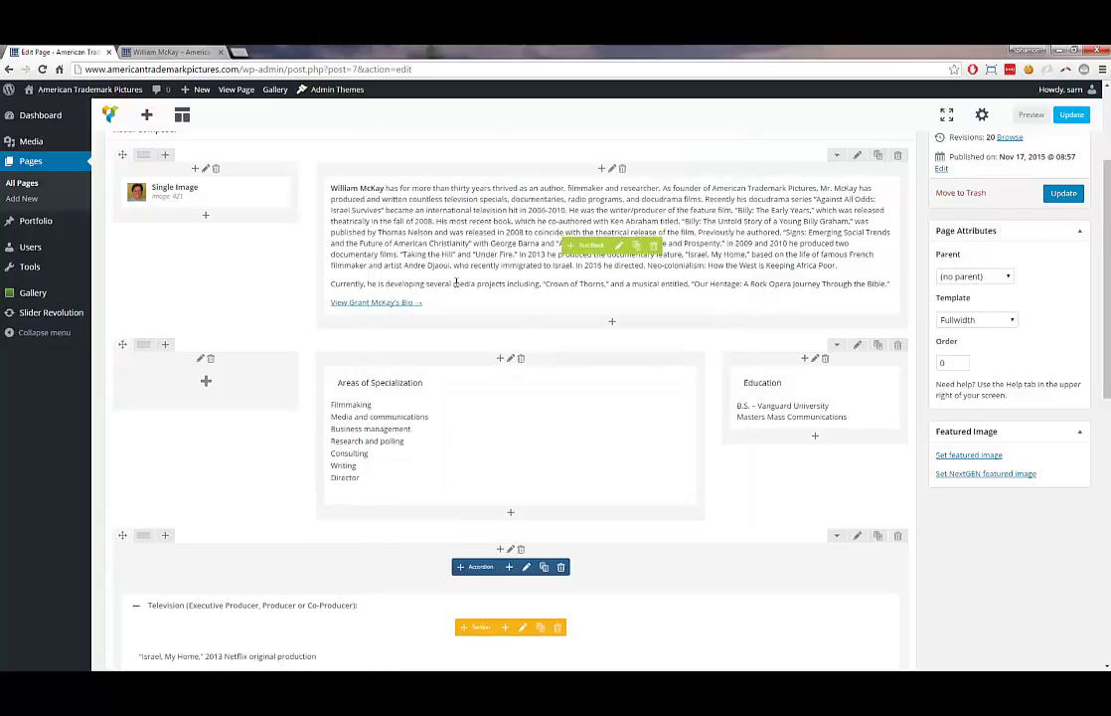
- Reload the live William McKay page to check the specialization list
left_click(149, 51)
left_click(43, 68)
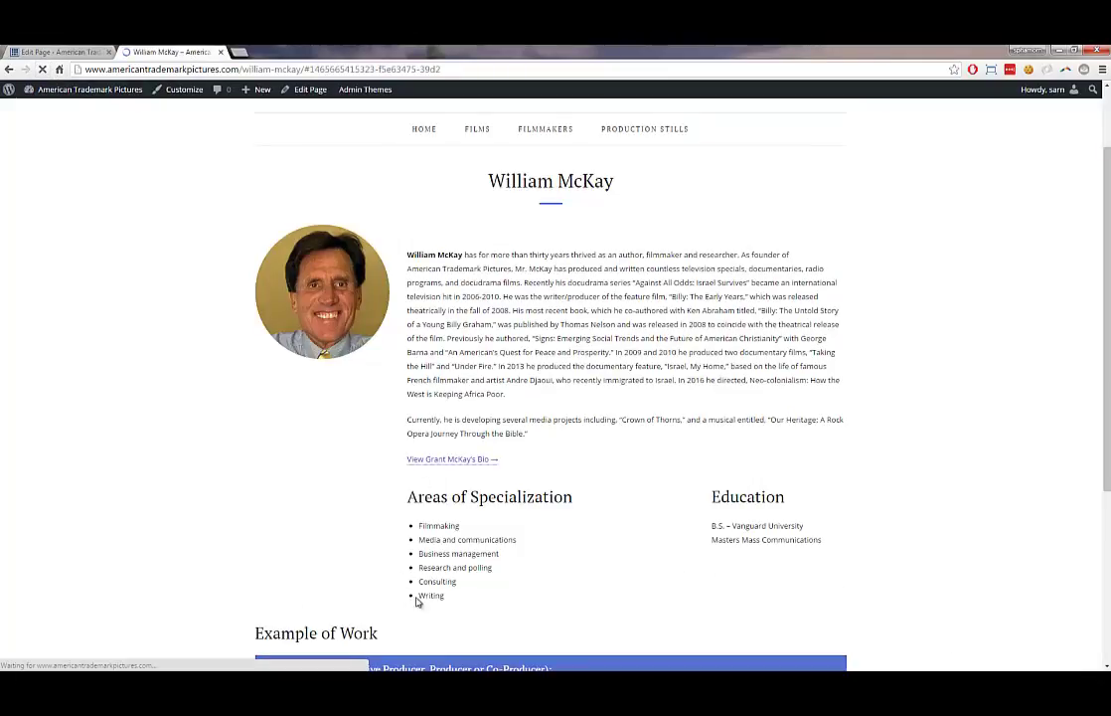
scroll(416, 597, "down", 5)
left_click(104, 53)
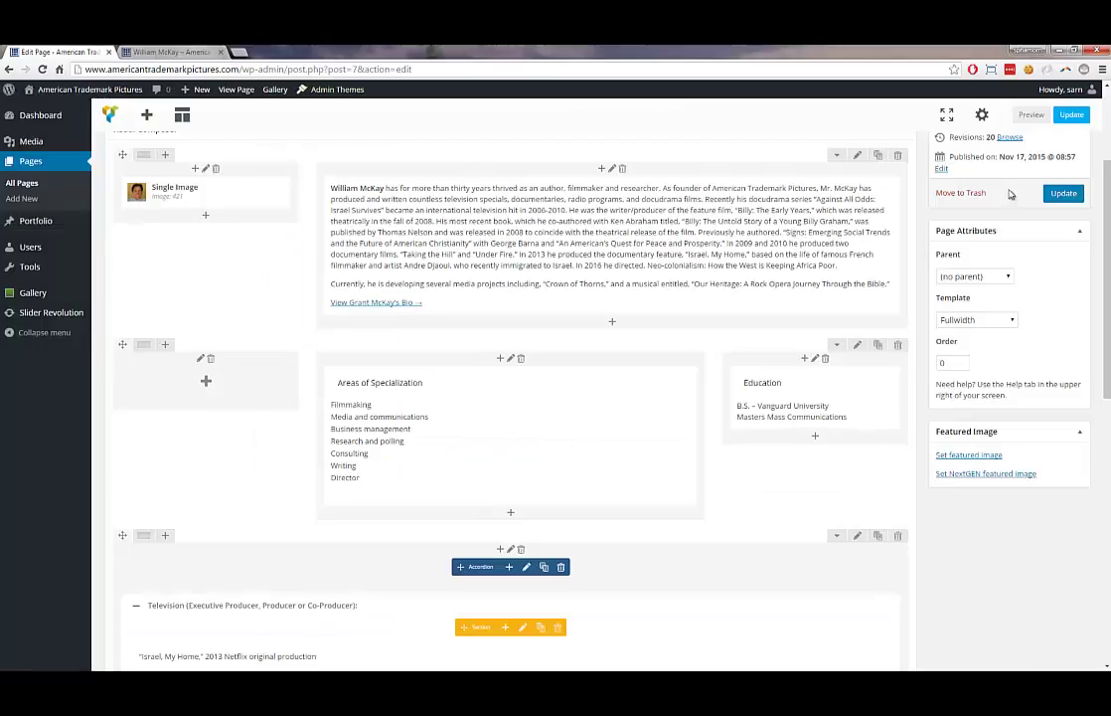
left_click(1063, 193)
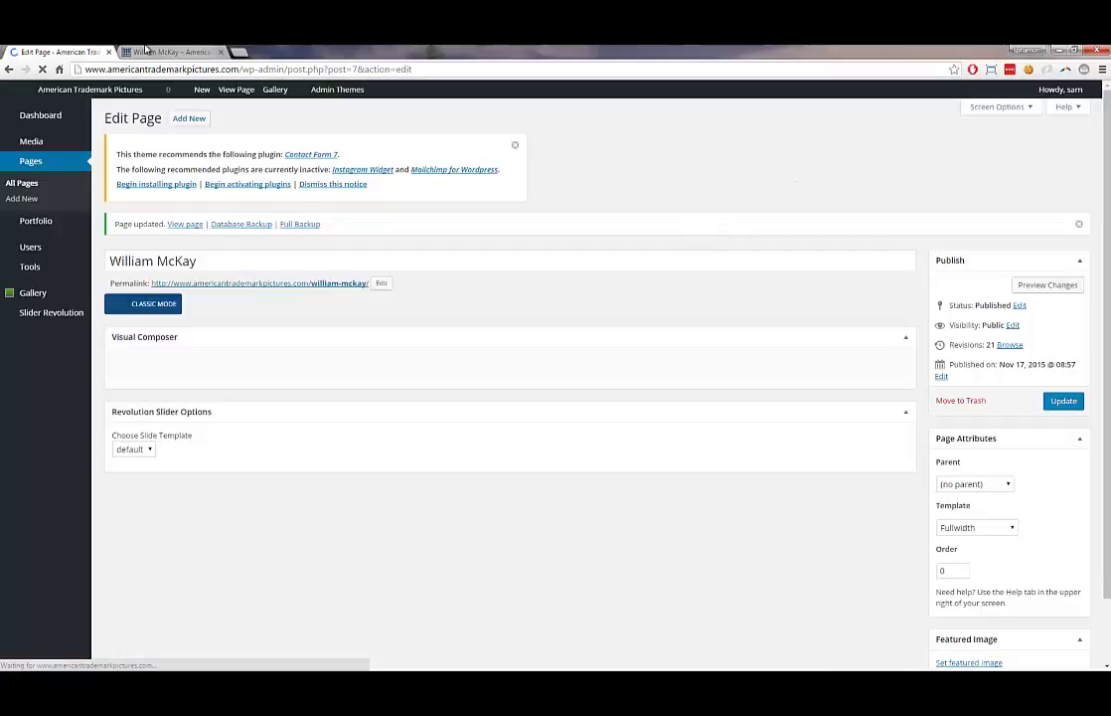
key("ctrl+Tab")
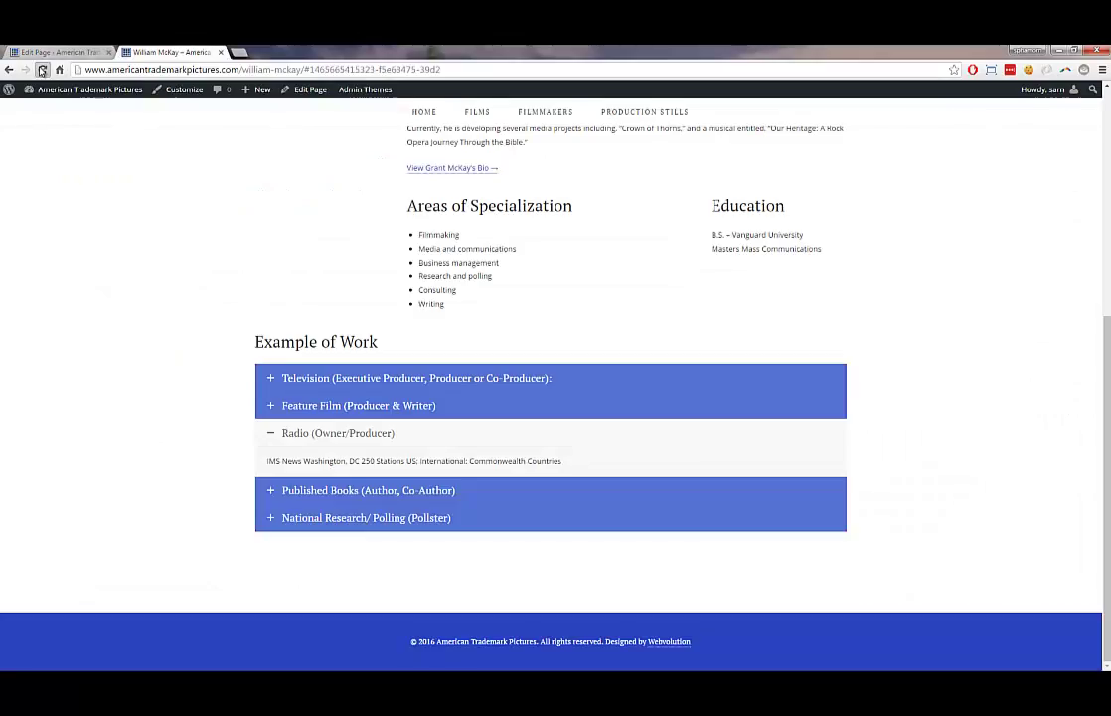
left_click(42, 70)
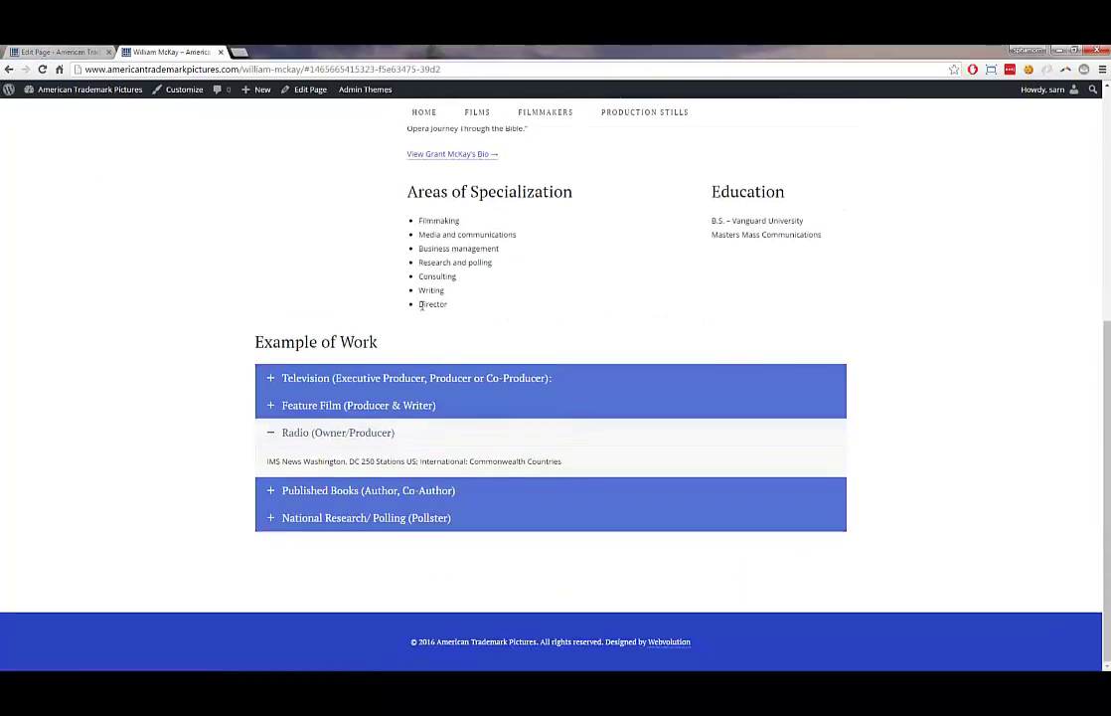
left_click(72, 54)
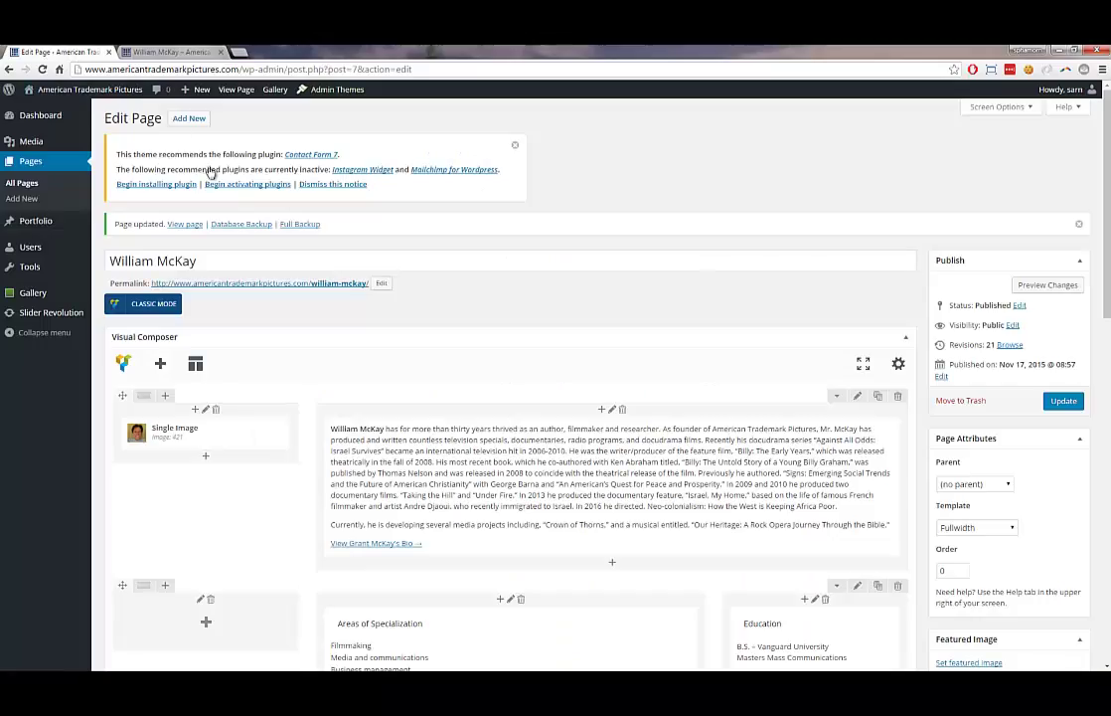
- Delete the Director bullet from the Areas of Specialization text block and save it
scroll(529, 368, "down", 2)
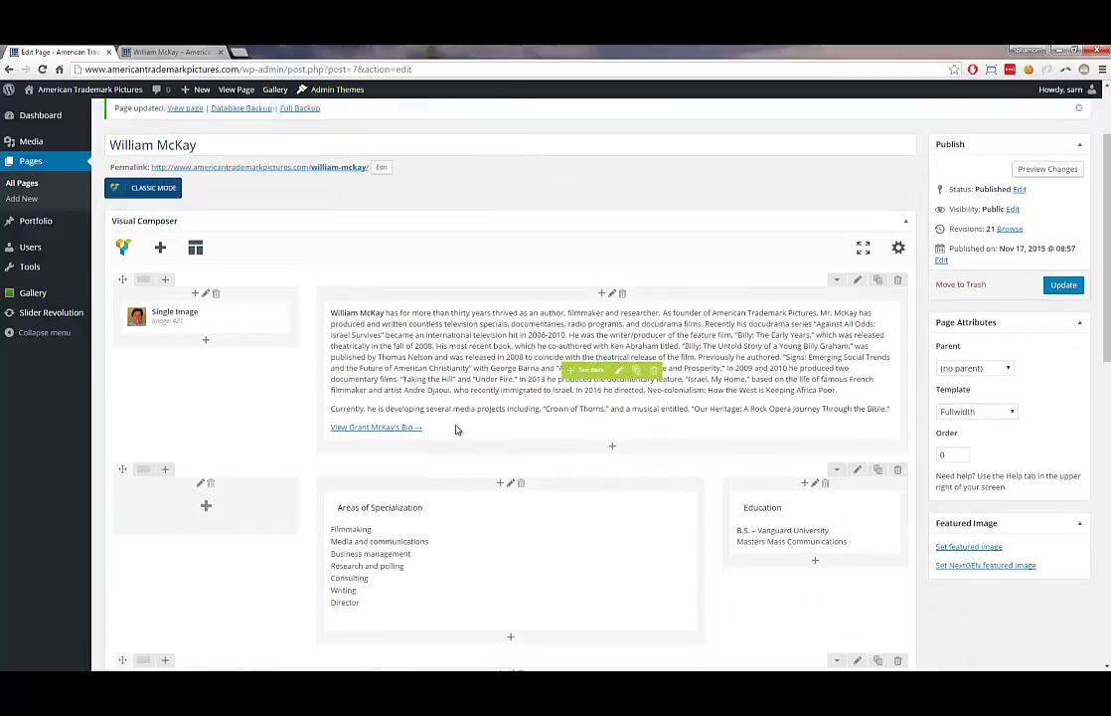
scroll(447, 398, "down", 3)
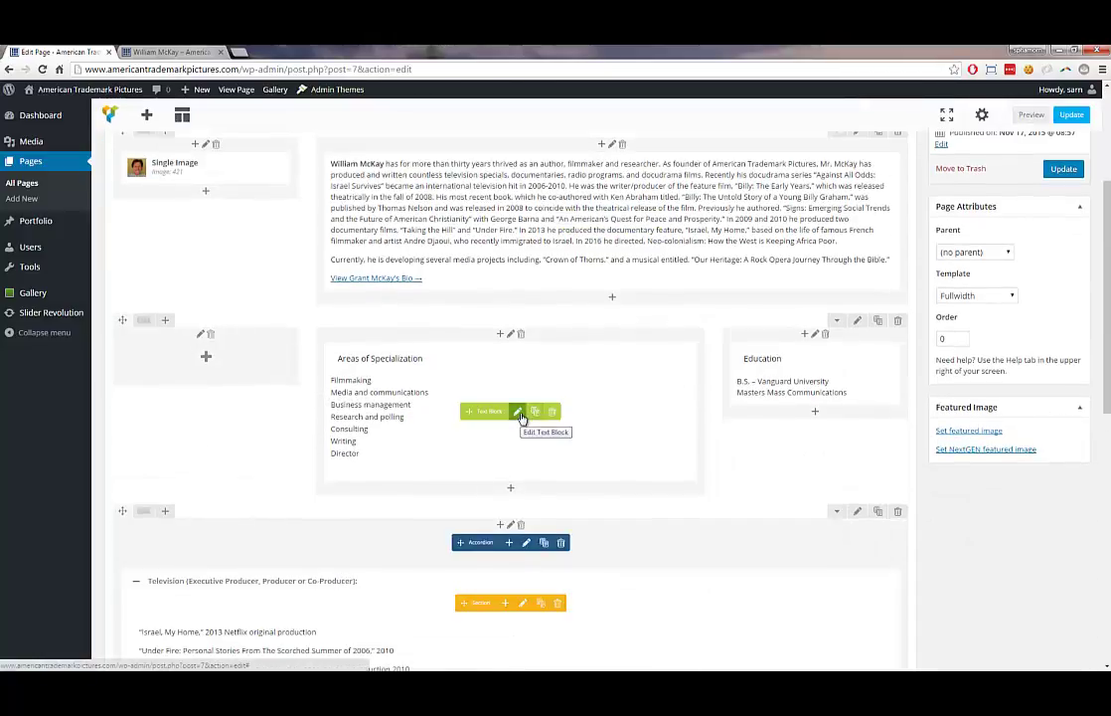
left_click(518, 411)
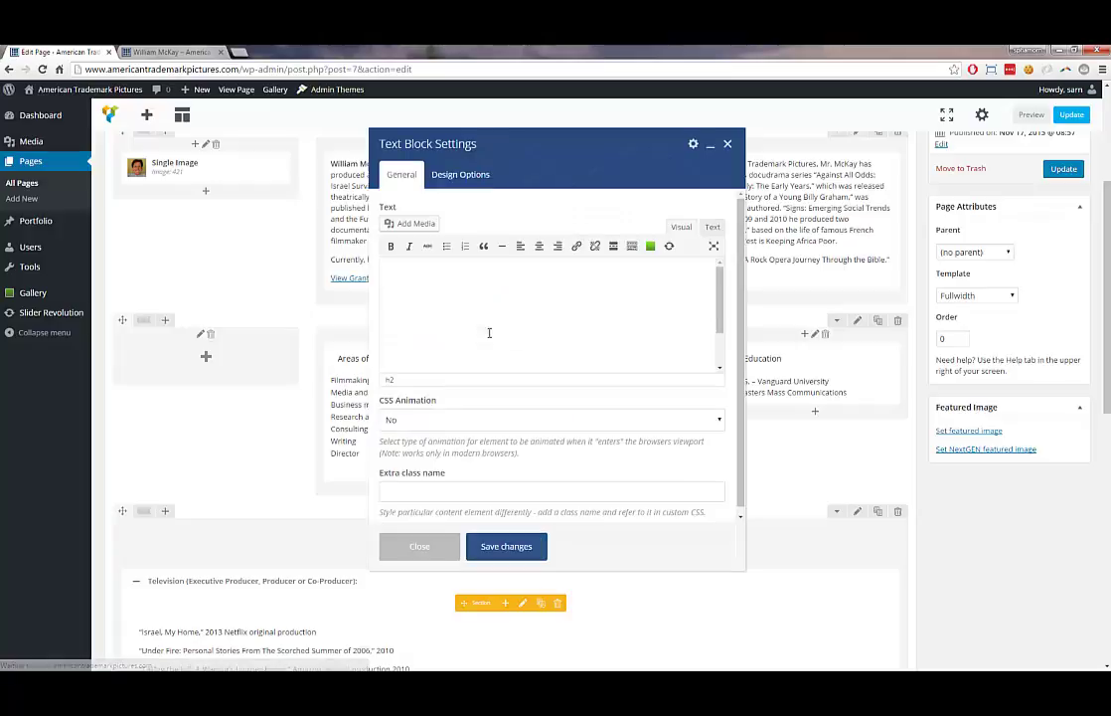
left_click(469, 363)
scroll(470, 354, "down", 2)
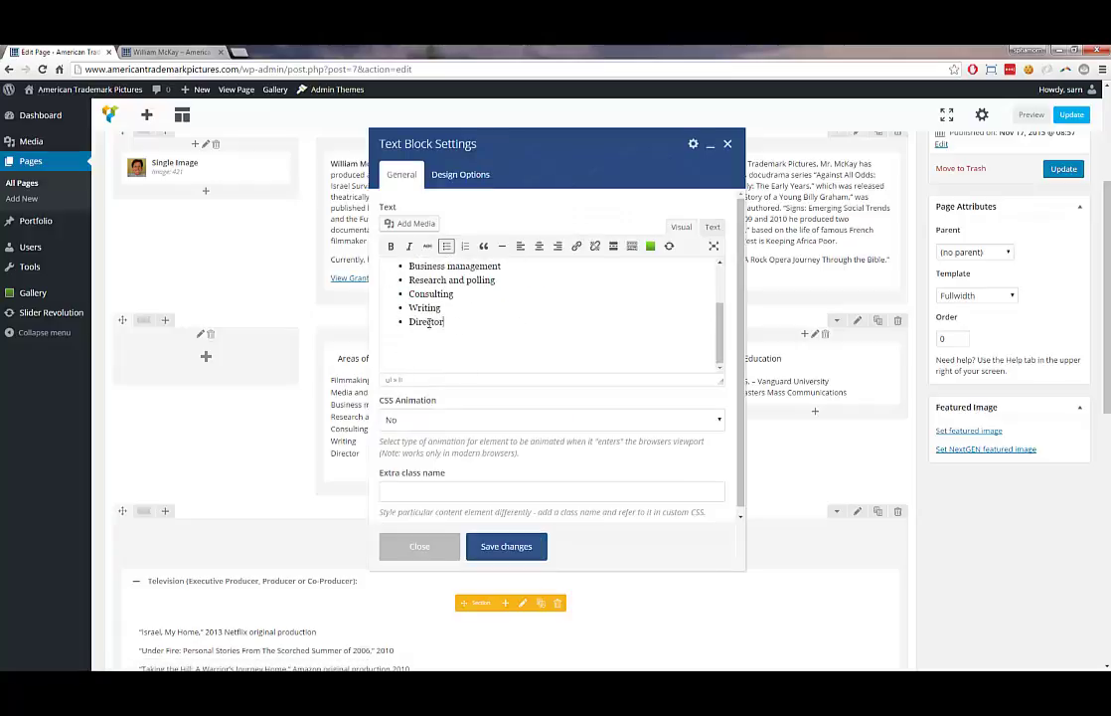
double_click(430, 323)
key("BackSpace")
key("BackSpace")
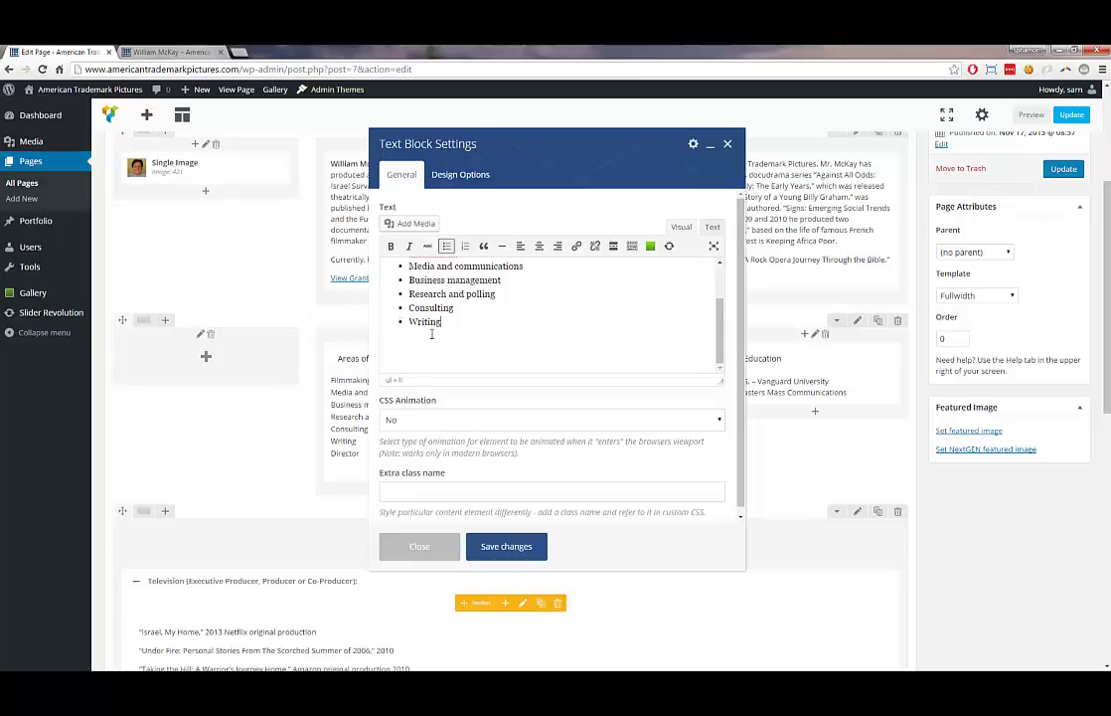
left_click(506, 546)
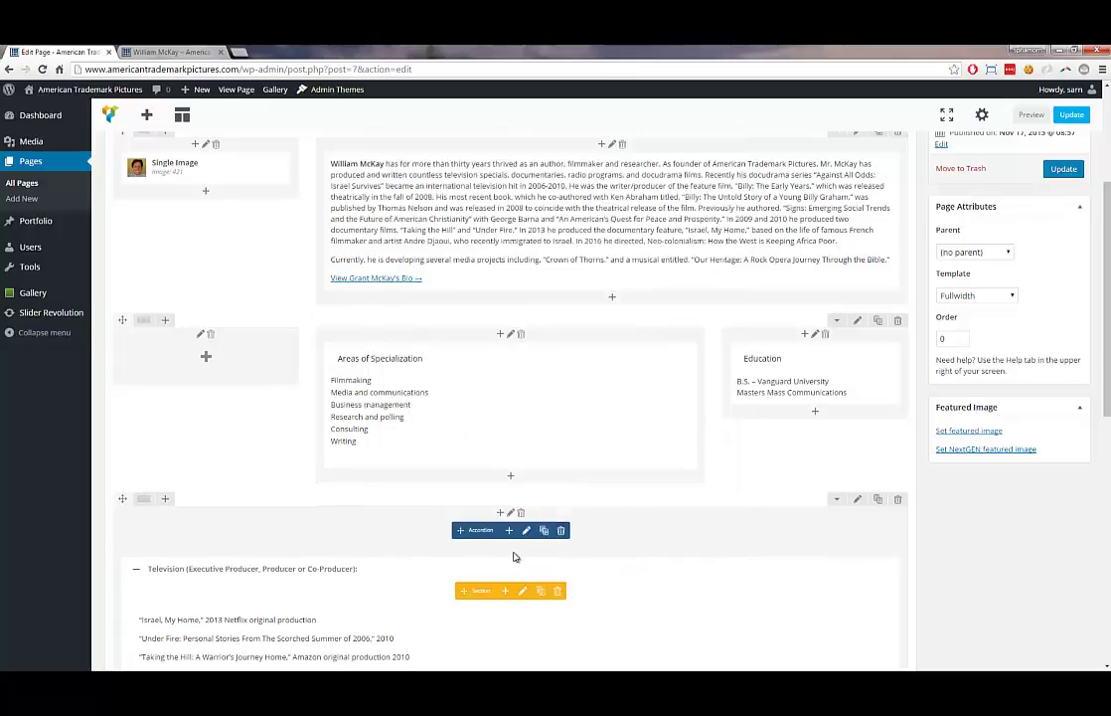
- Update the page and reload the live page to confirm the list now ends at Writing
left_click(164, 52)
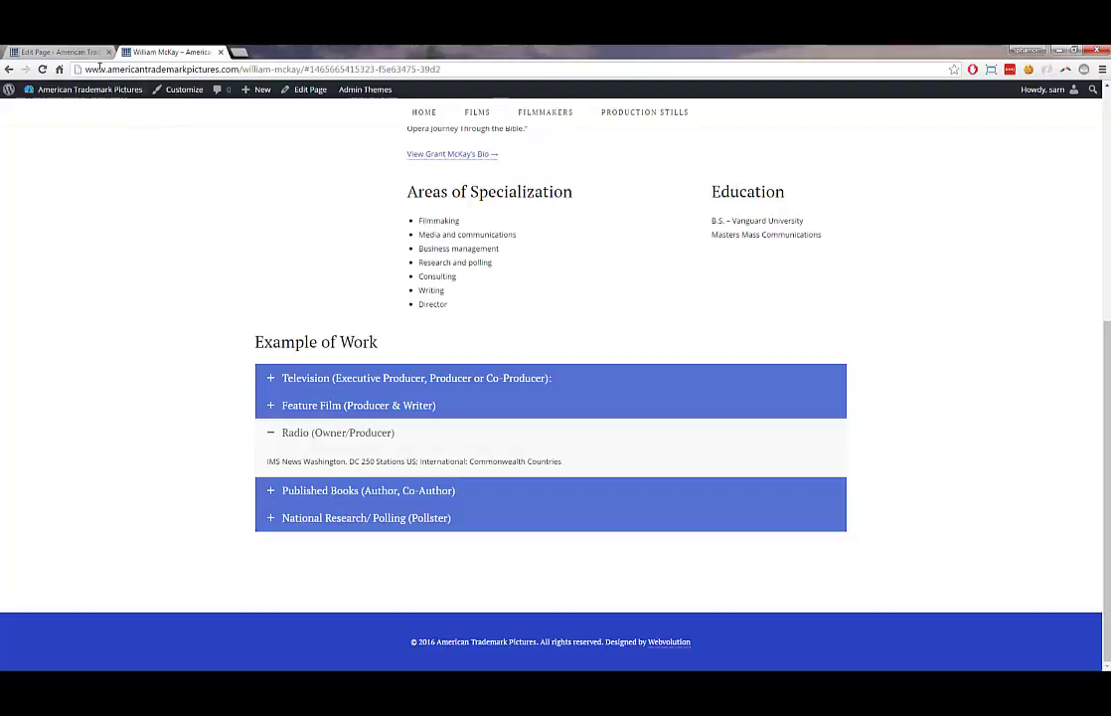
left_click(42, 70)
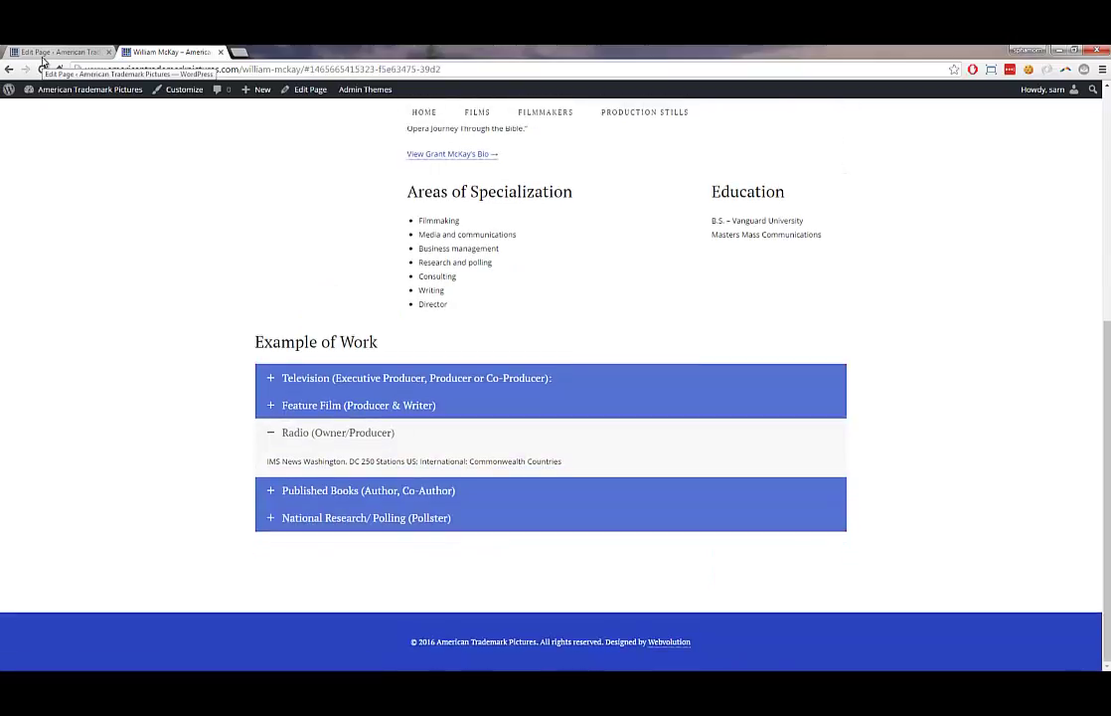
double_click(439, 303)
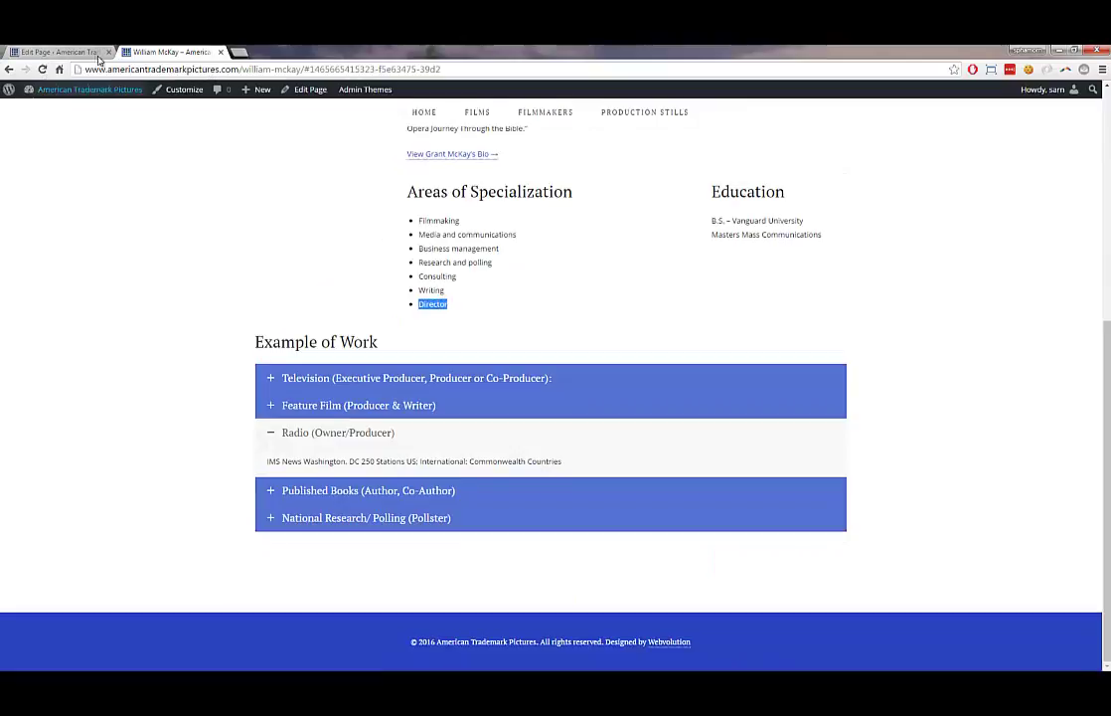
key("ctrl+shift+Tab")
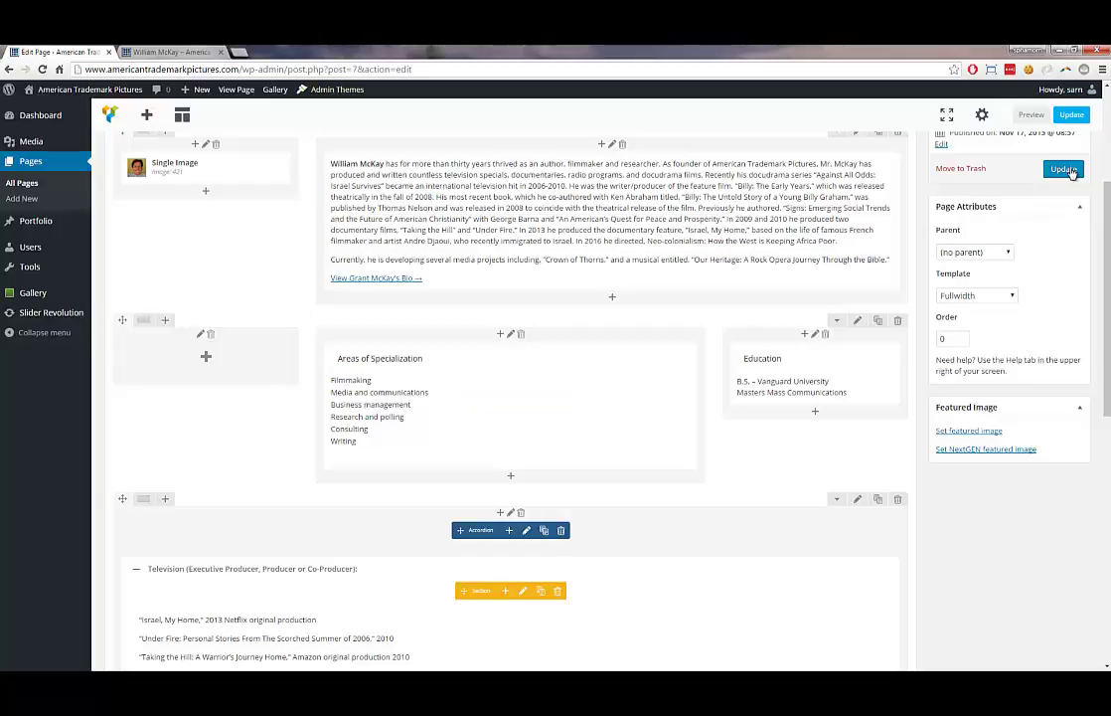
left_click(1064, 169)
left_click(159, 52)
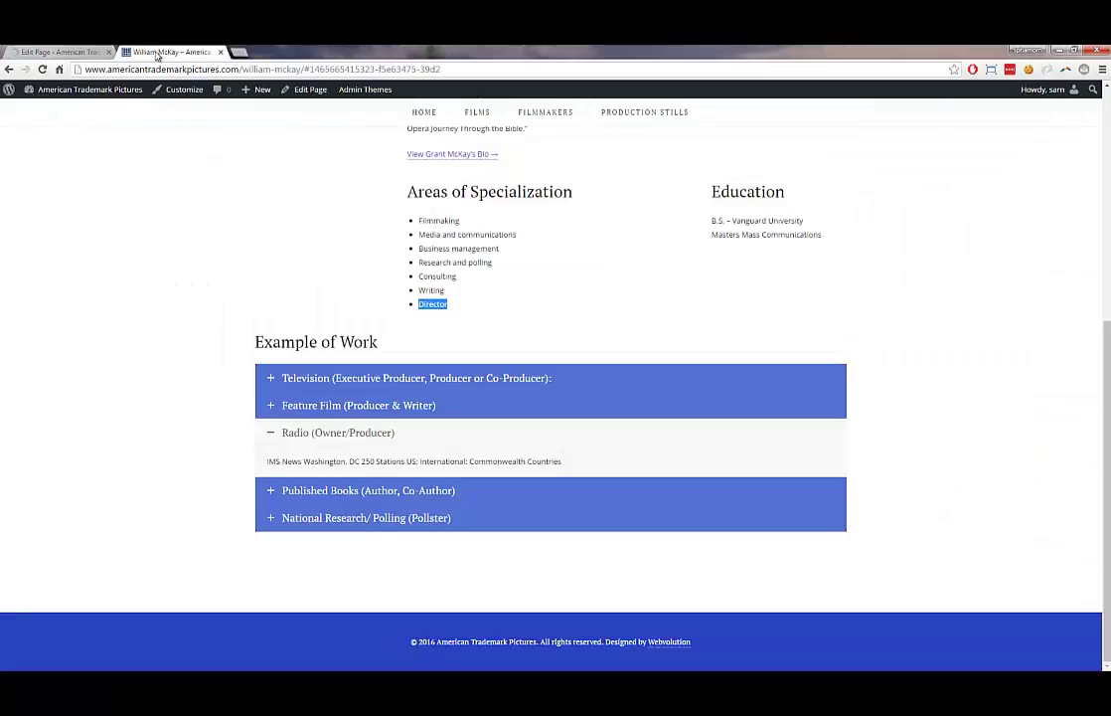
left_click(42, 69)
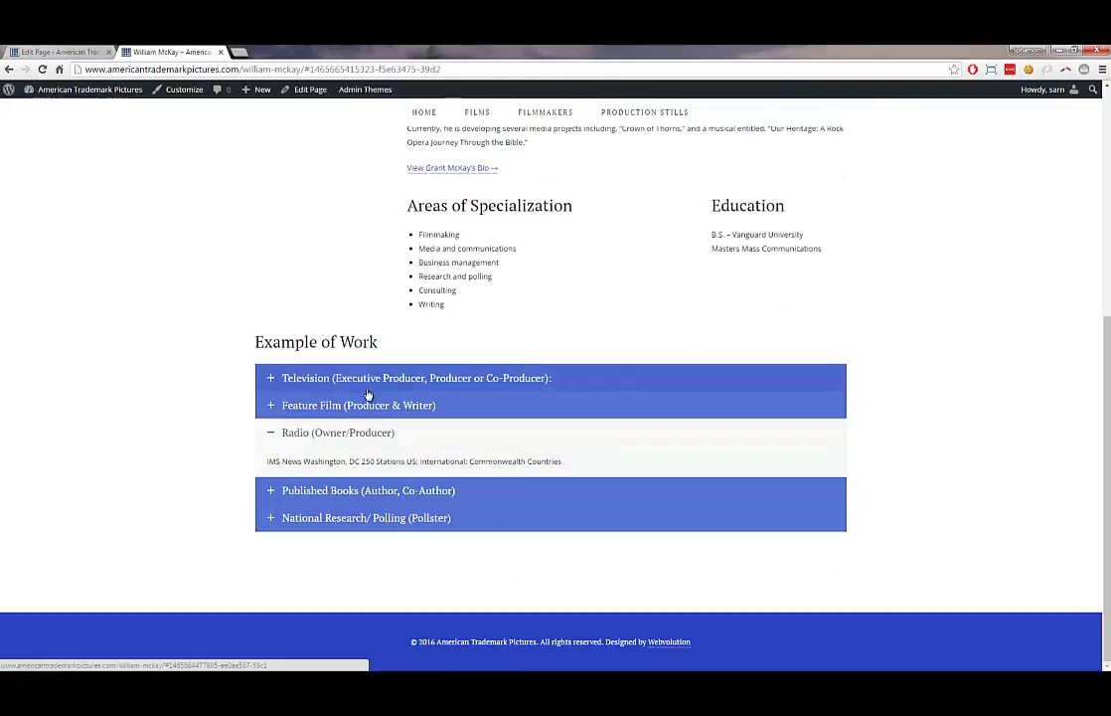
left_click(58, 52)
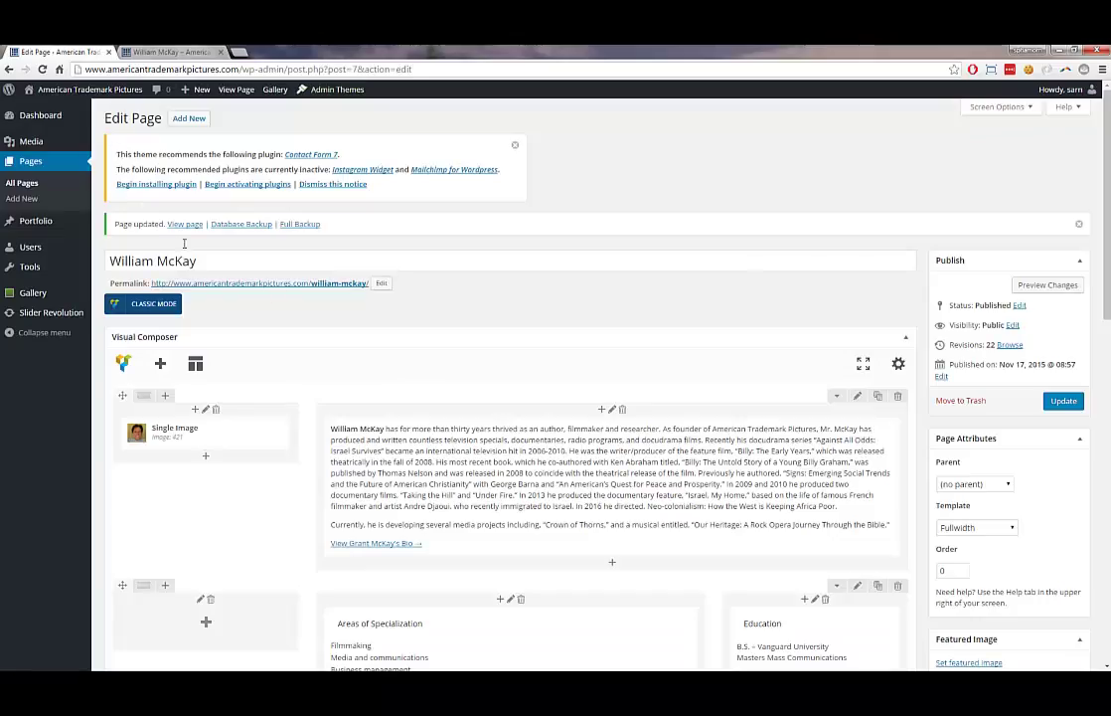
- Collapse Television and expand Feature Film, Radio and Published Books in the builder's accordion
scroll(414, 339, "down", 3)
scroll(413, 363, "down", 2)
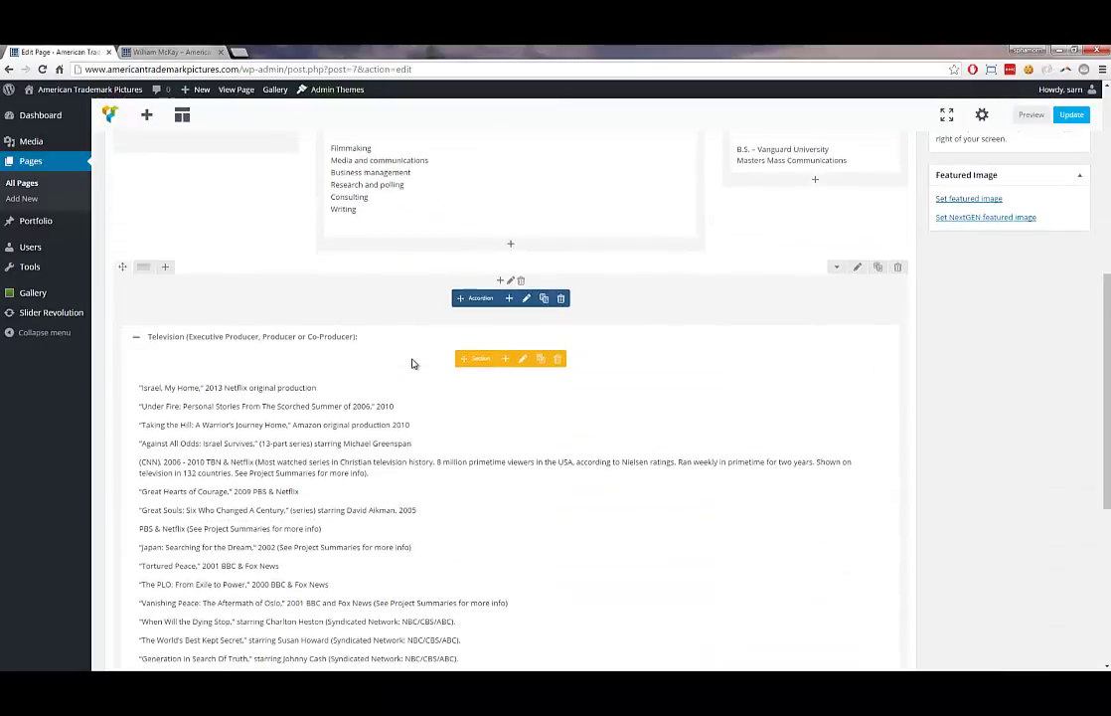
scroll(413, 363, "down", 2)
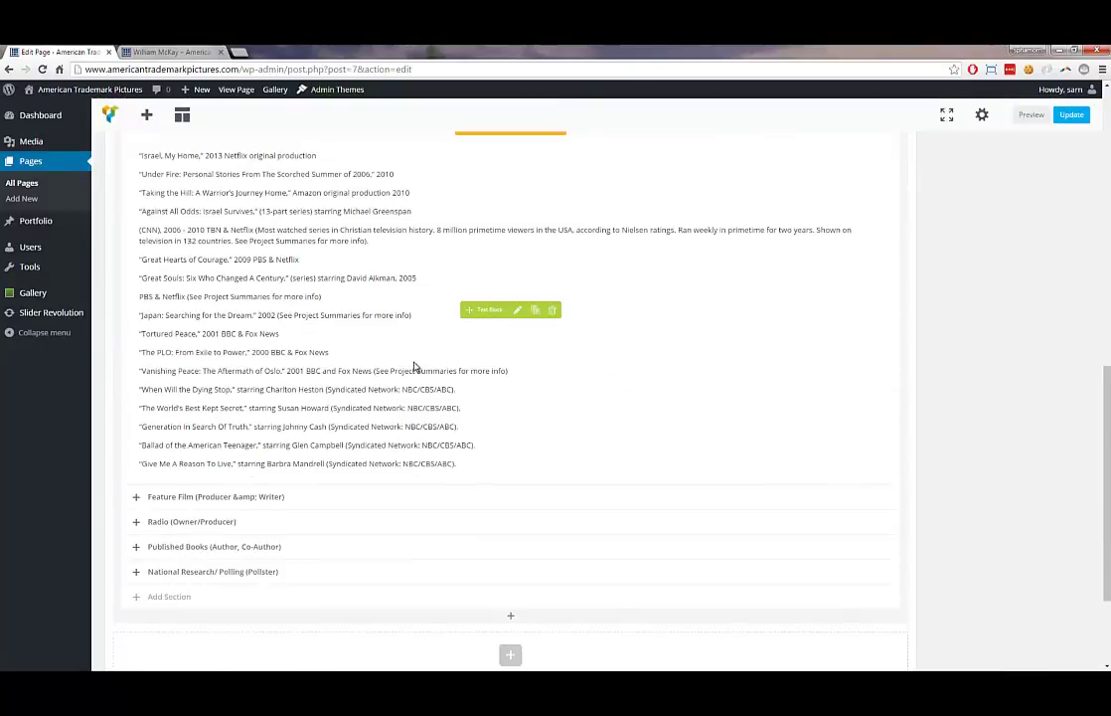
scroll(259, 235, "up", 1)
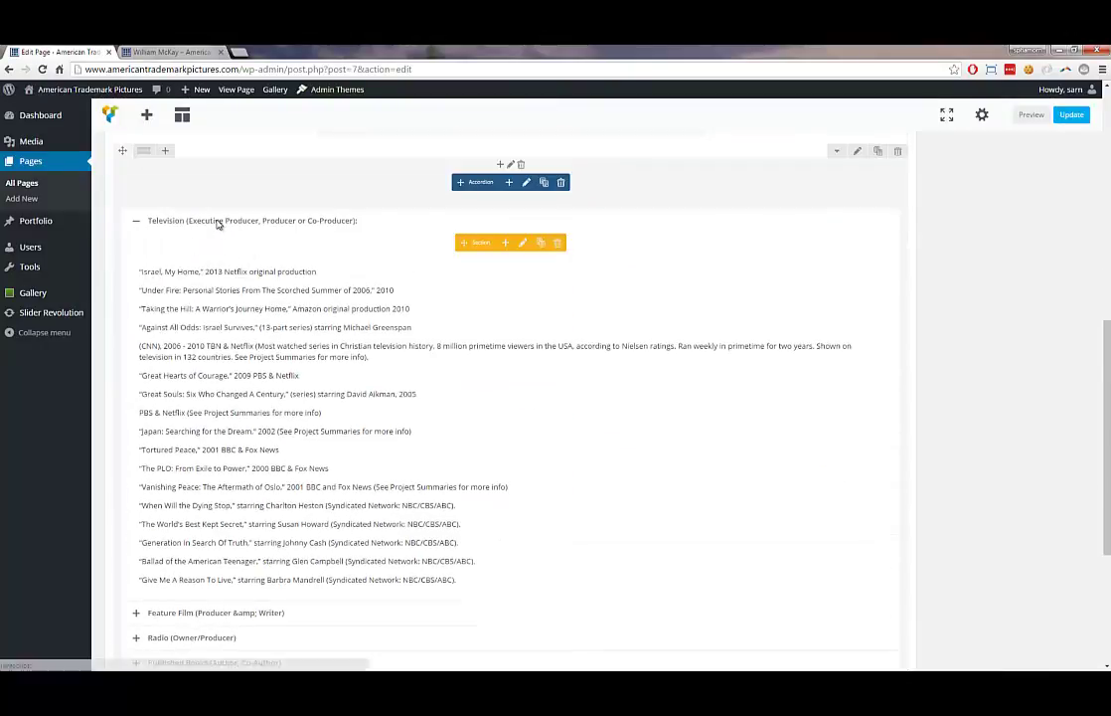
left_click(218, 220)
left_click(188, 347)
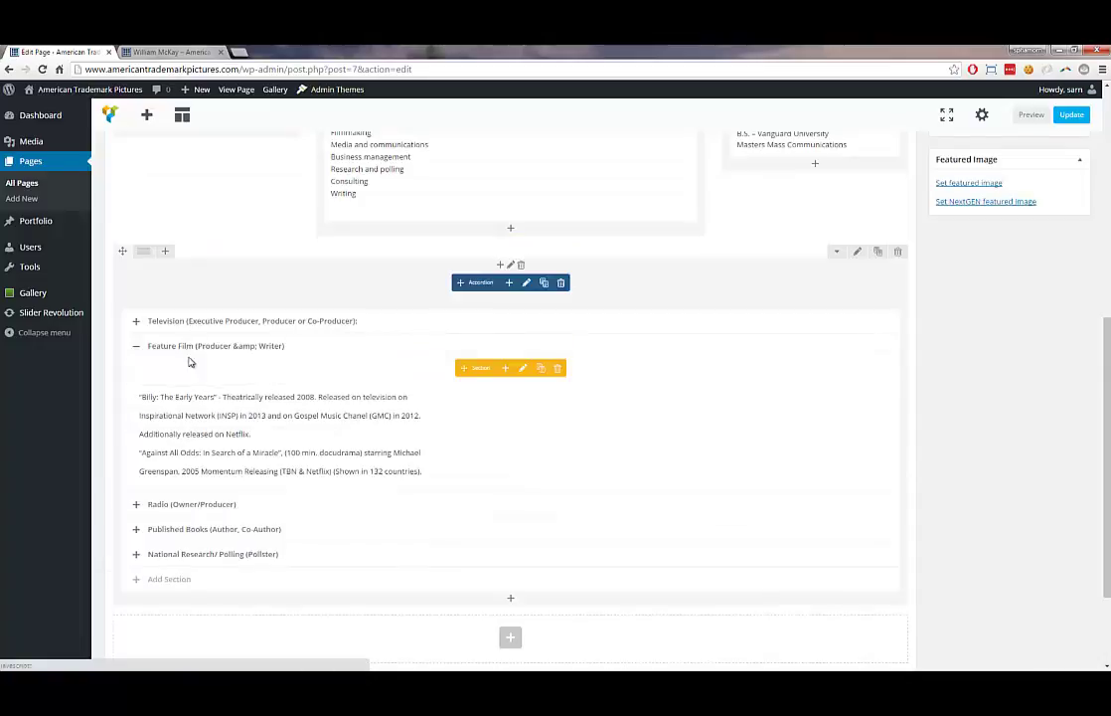
scroll(207, 400, "down", 1)
left_click(202, 389)
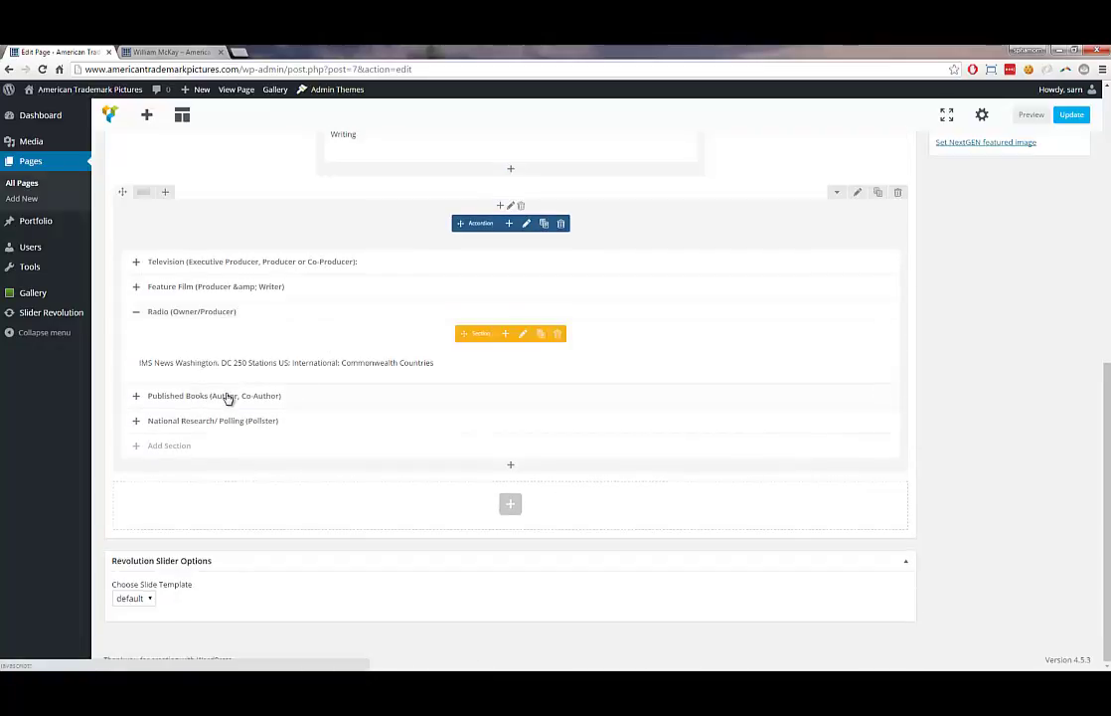
left_click(225, 397)
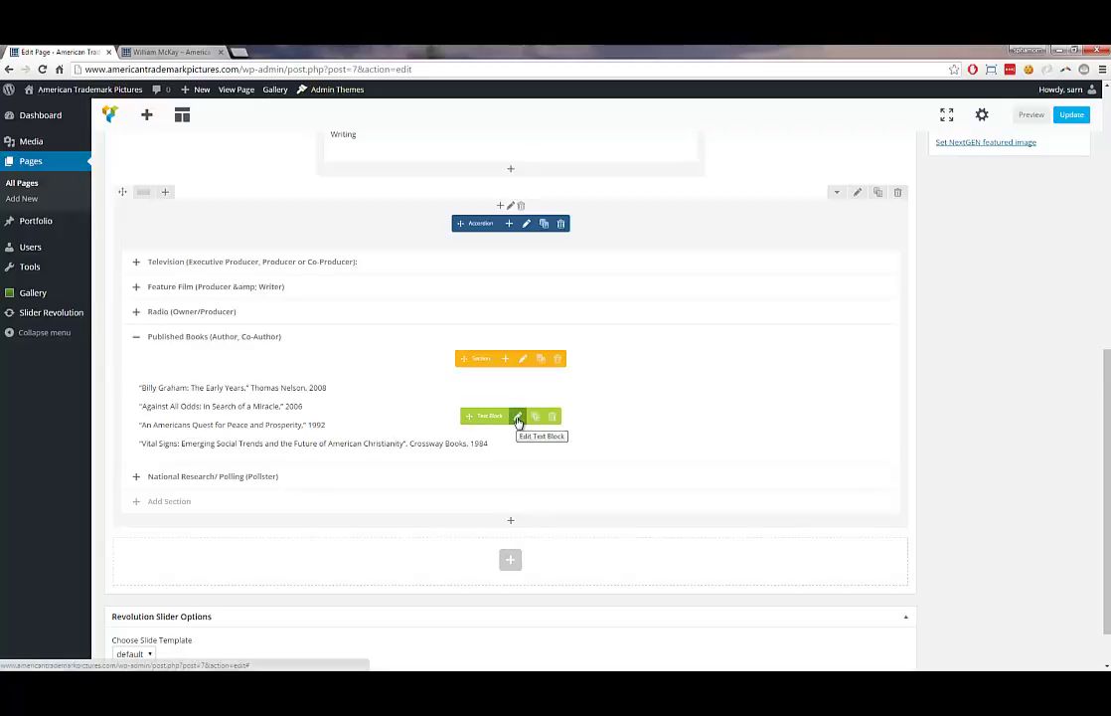
- Review the Published Books text block and close it without saving changes
left_click(518, 418)
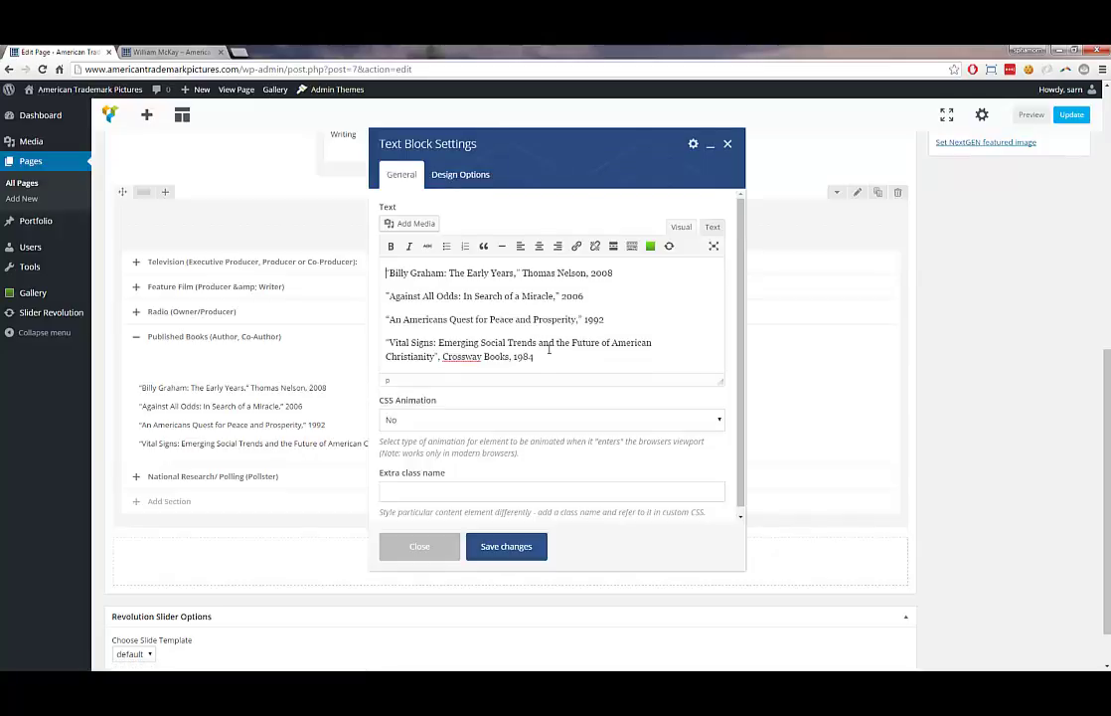
scroll(533, 354, "down", 1)
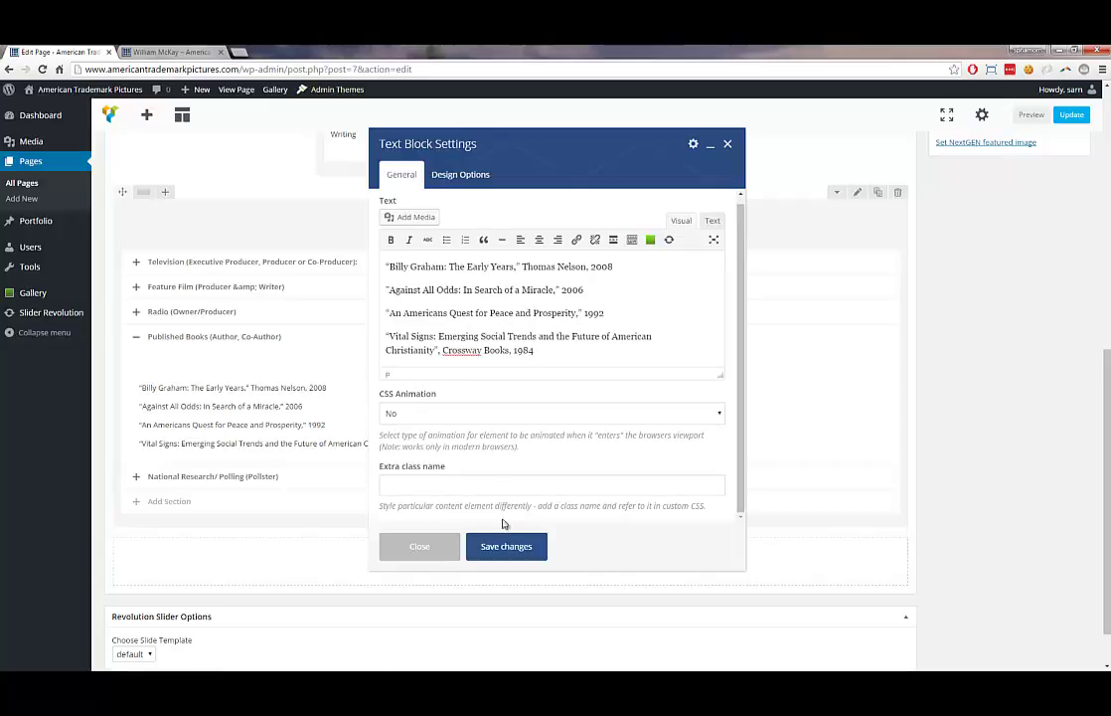
left_click(727, 145)
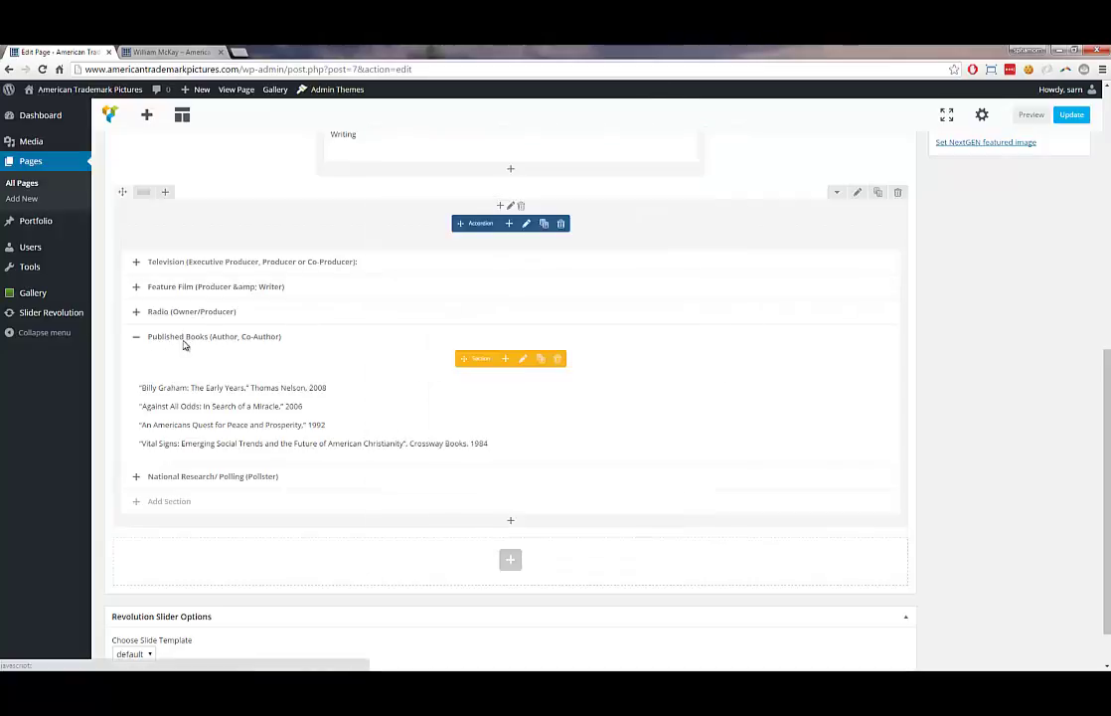
key("ctrl+Tab")
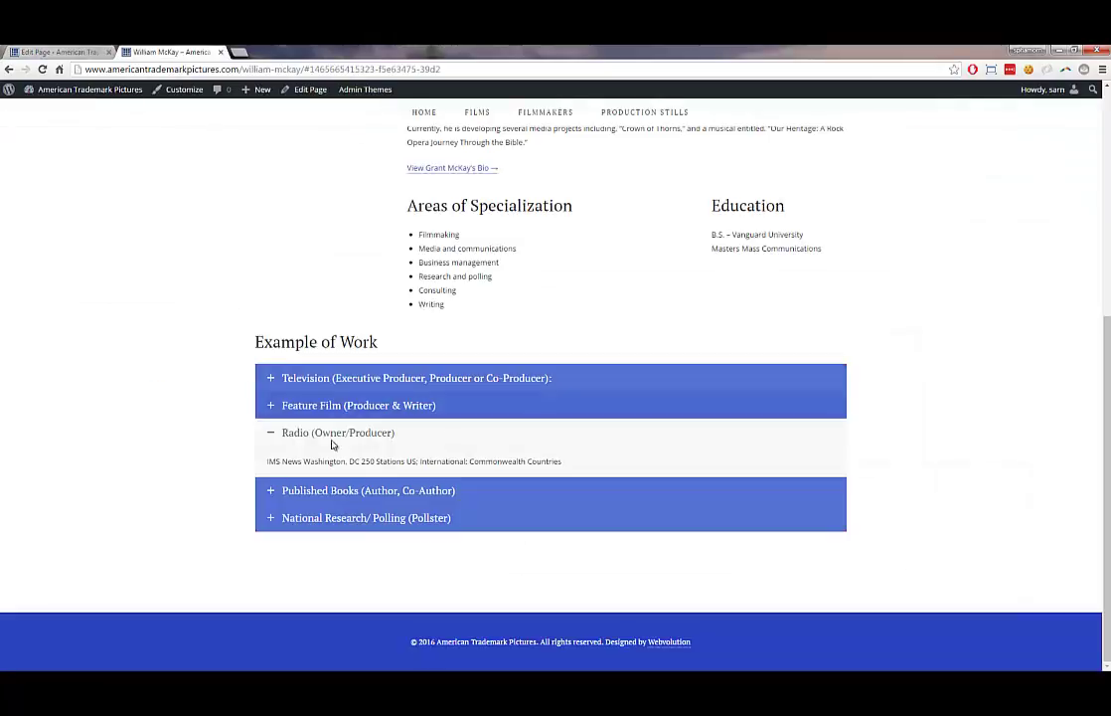
- Expand Published Books live, then review its 'Published Books (Author, Co-Author)' section title unchanged
left_click(338, 492)
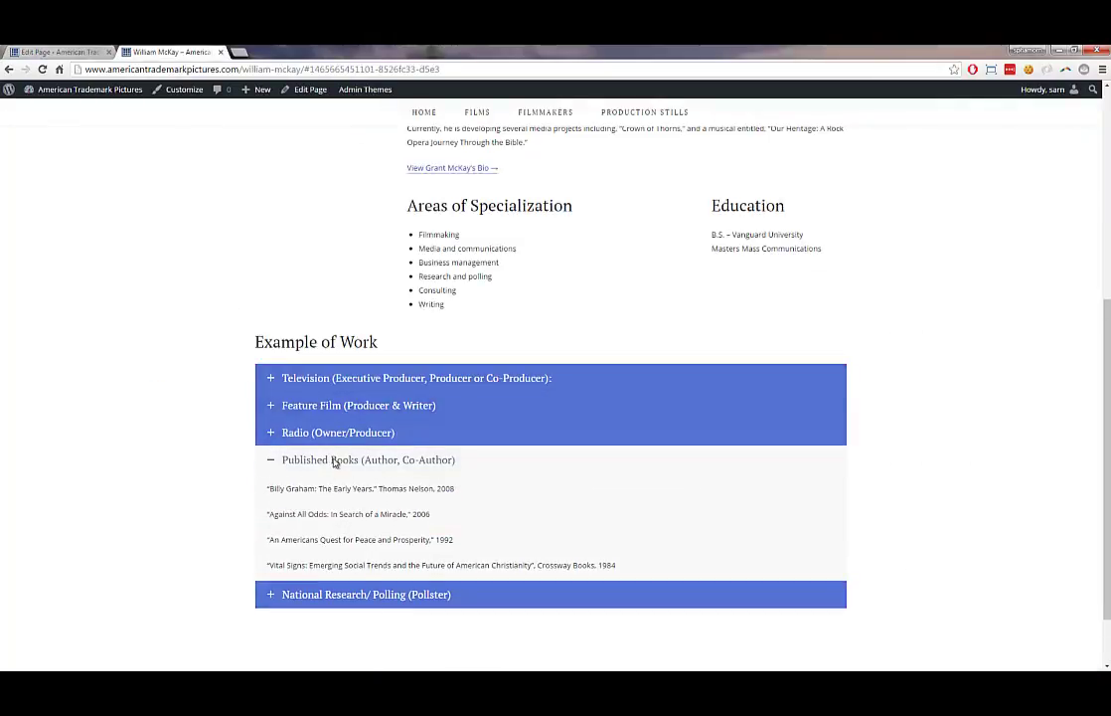
left_click(42, 53)
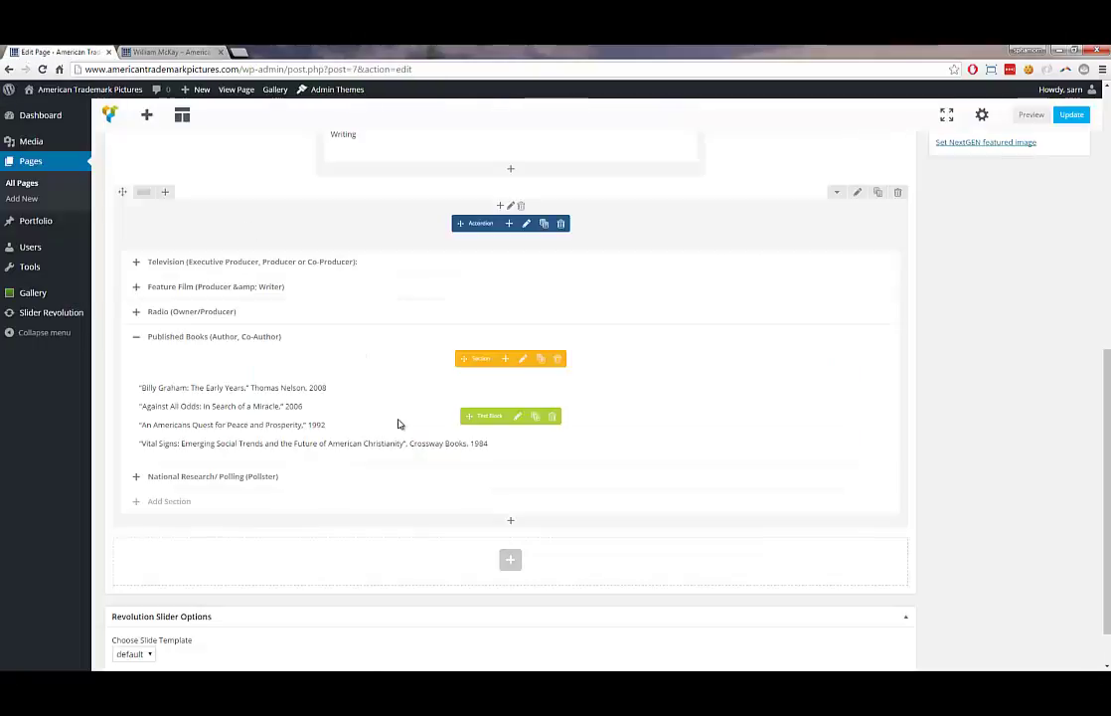
left_click(524, 360)
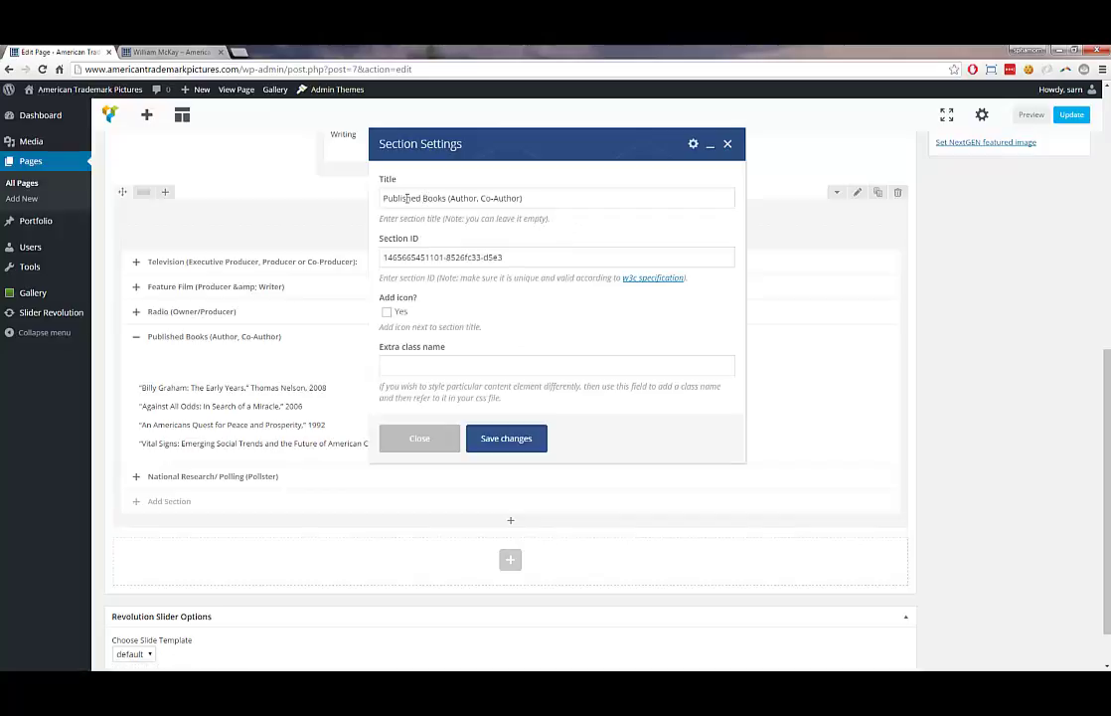
left_click_drag(387, 198, 547, 195)
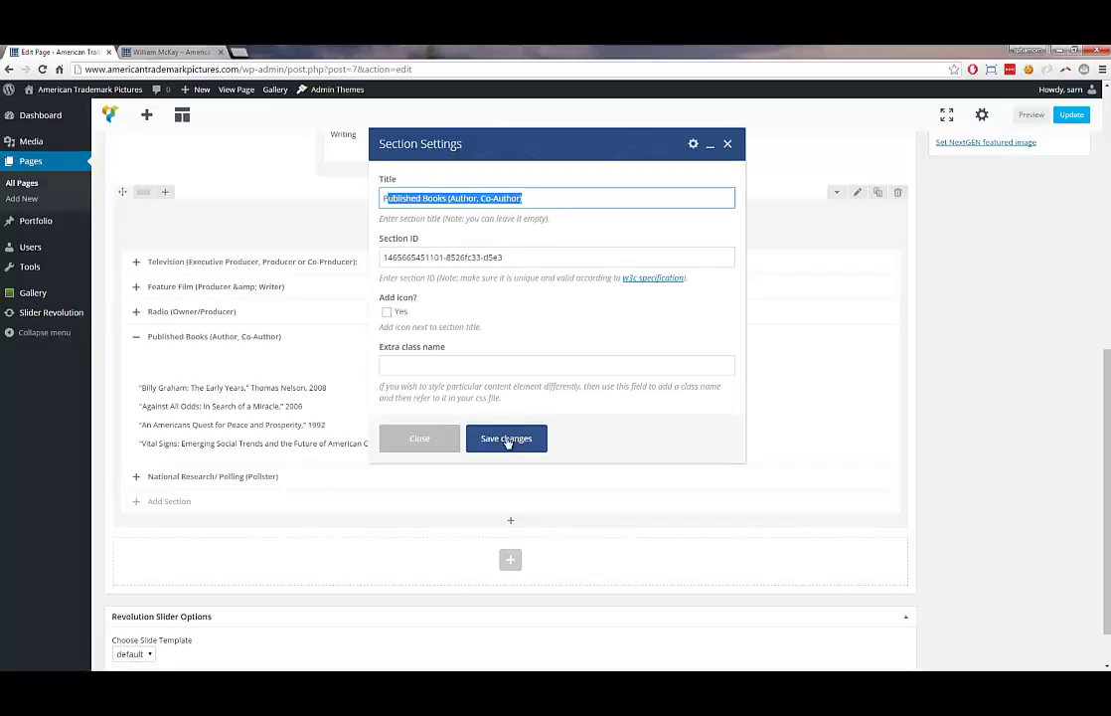
left_click(727, 153)
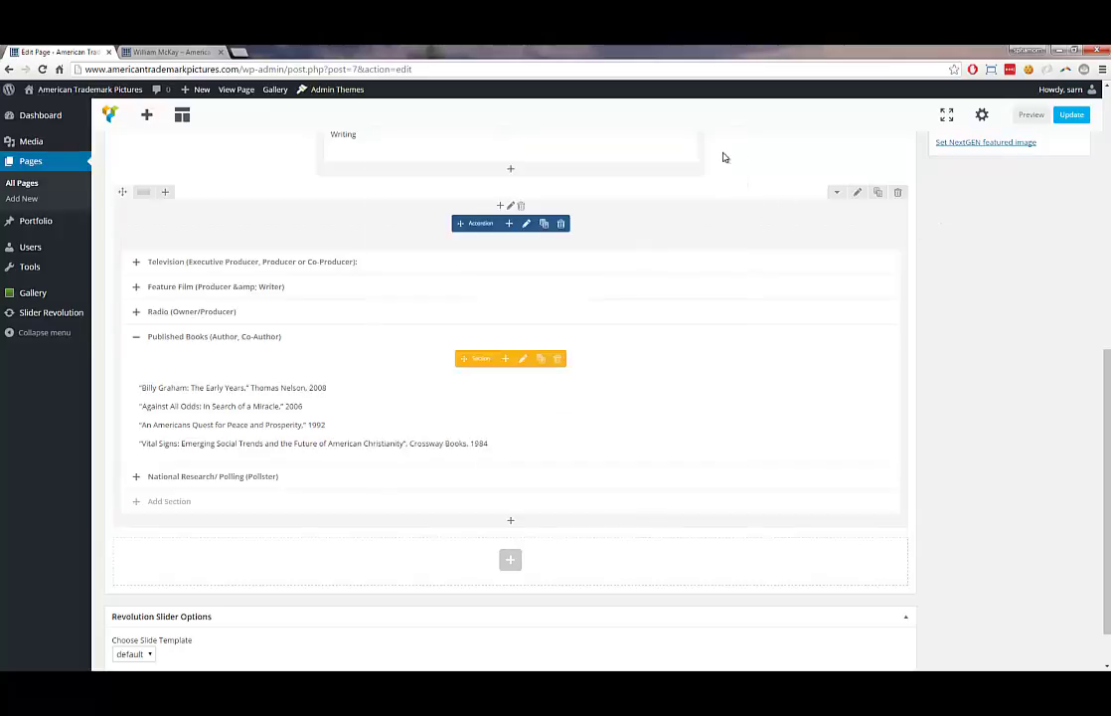
- Add a new accordion section and title it 'Last Section'
left_click(157, 504)
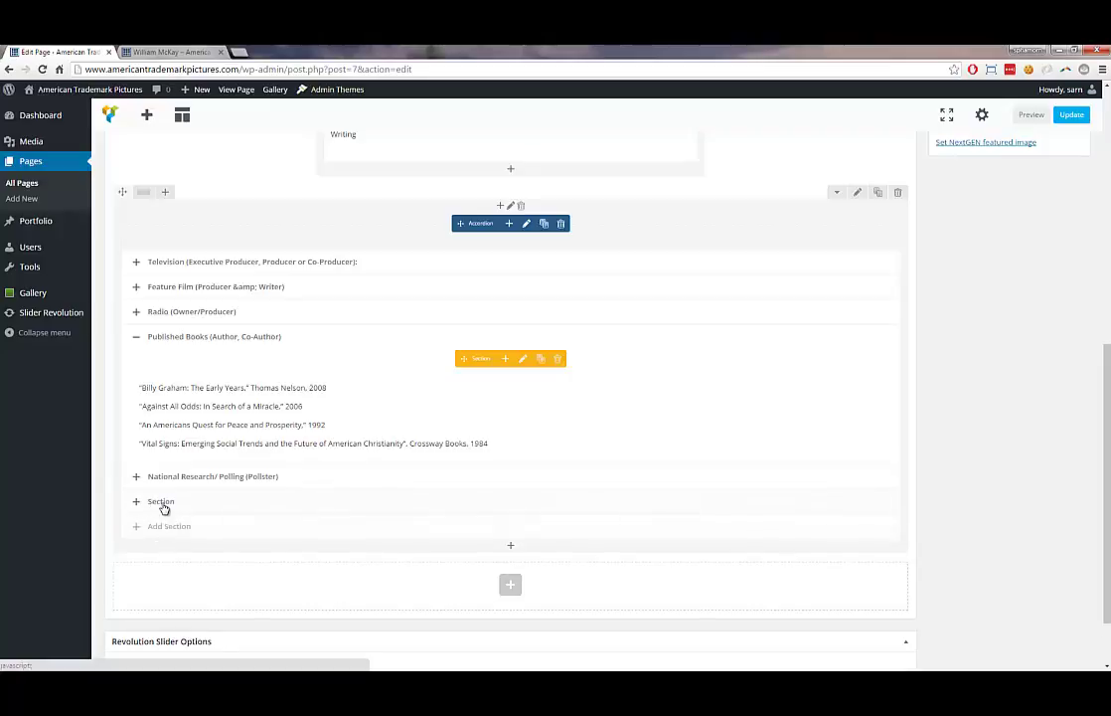
left_click(162, 503)
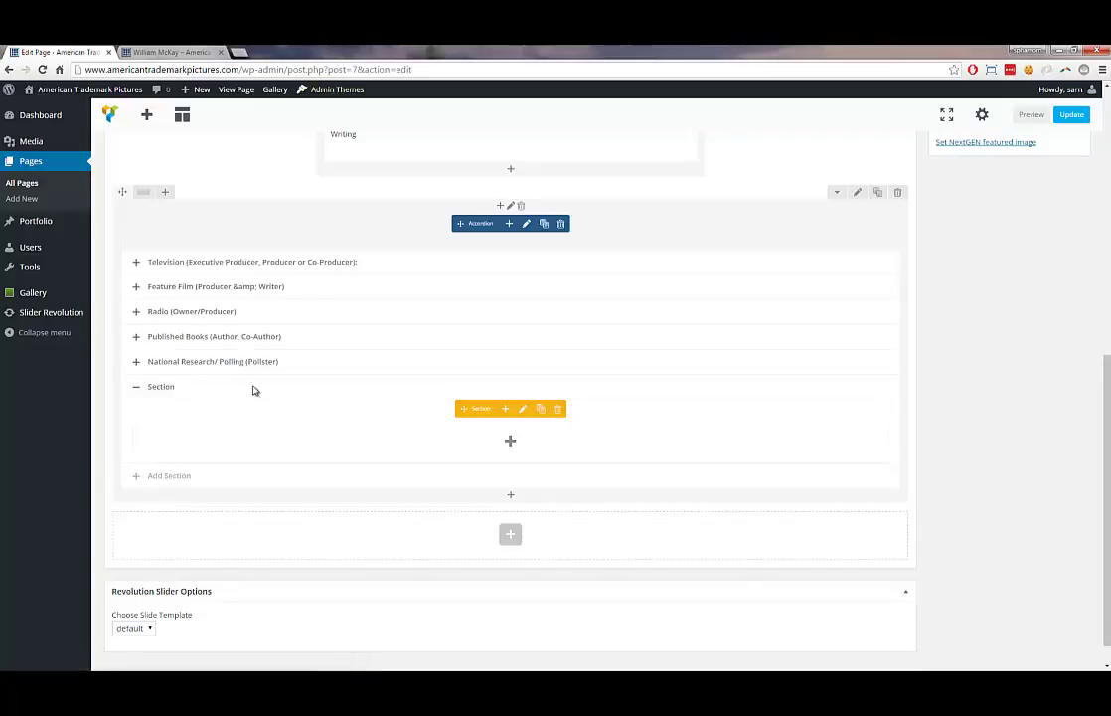
left_click(522, 410)
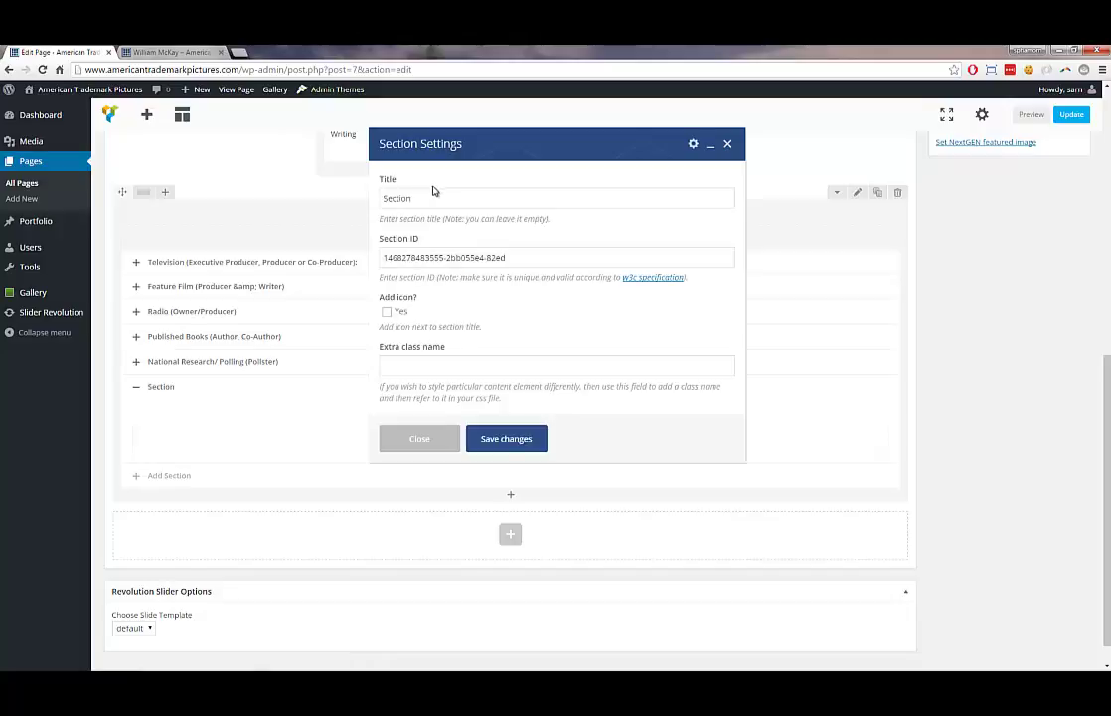
left_click(430, 198)
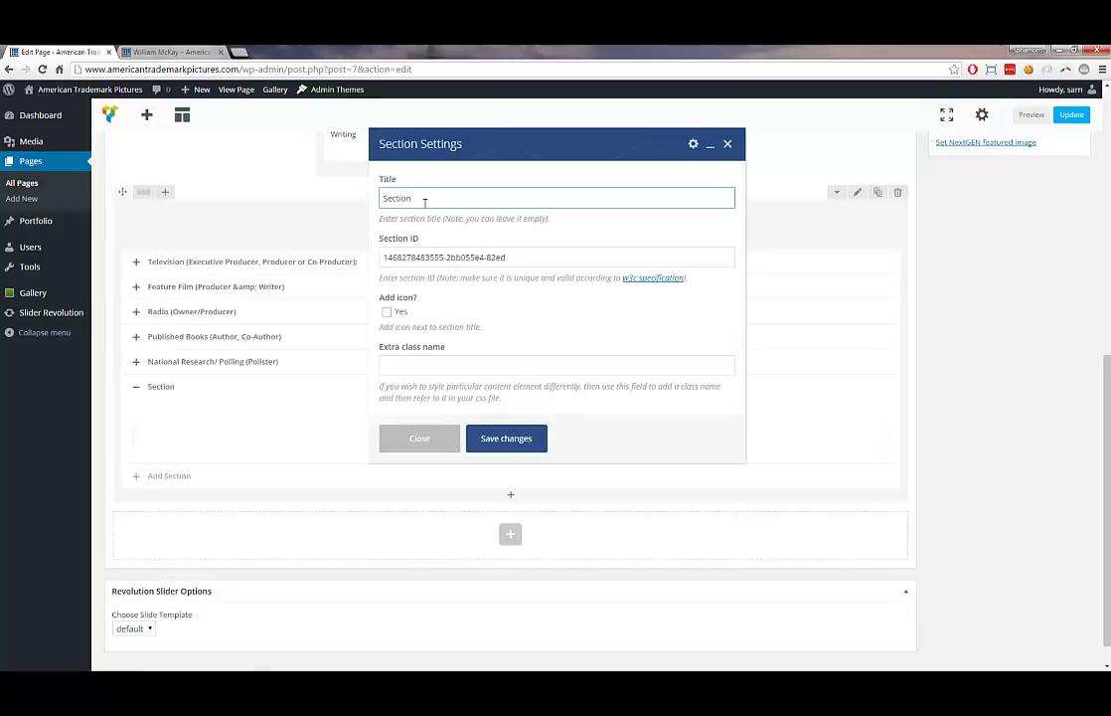
key("Home")
type("Last")
left_click(490, 436)
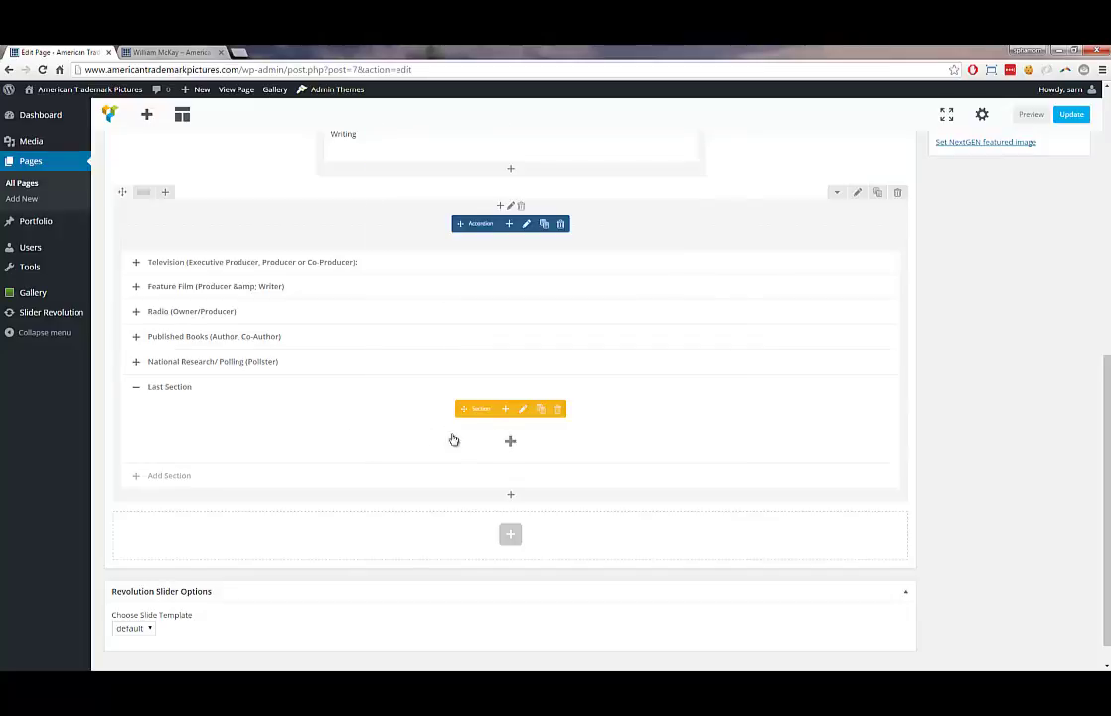
- Insert a Text Block with default placeholder text into Last Section and save it
left_click(510, 441)
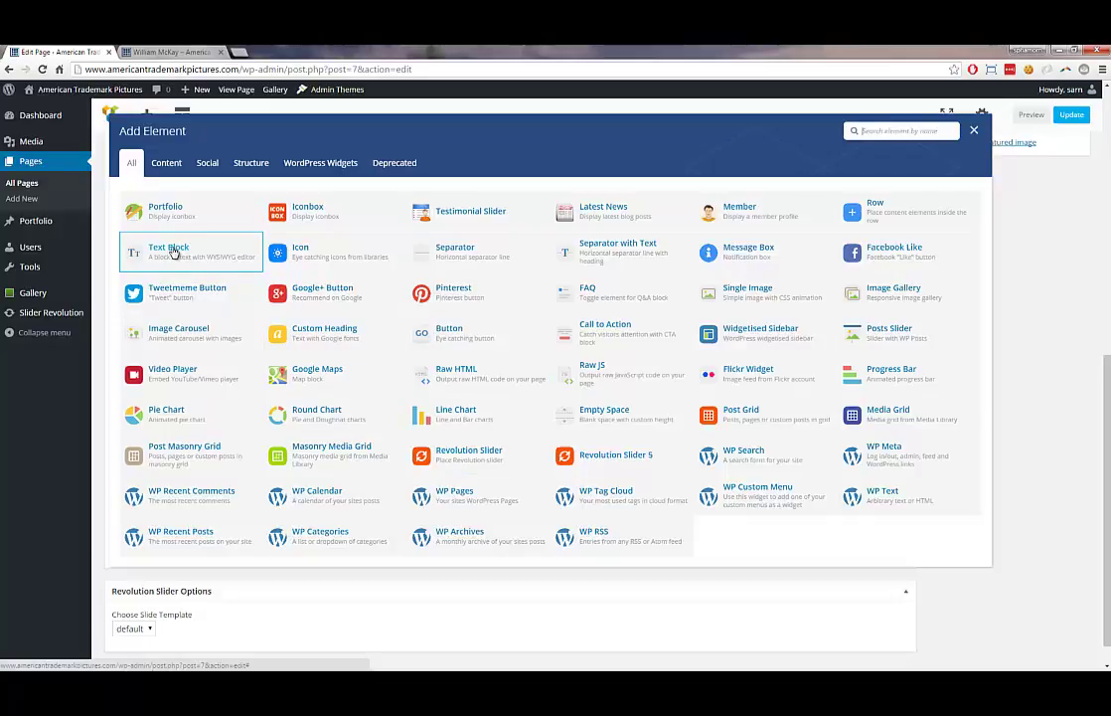
left_click(169, 249)
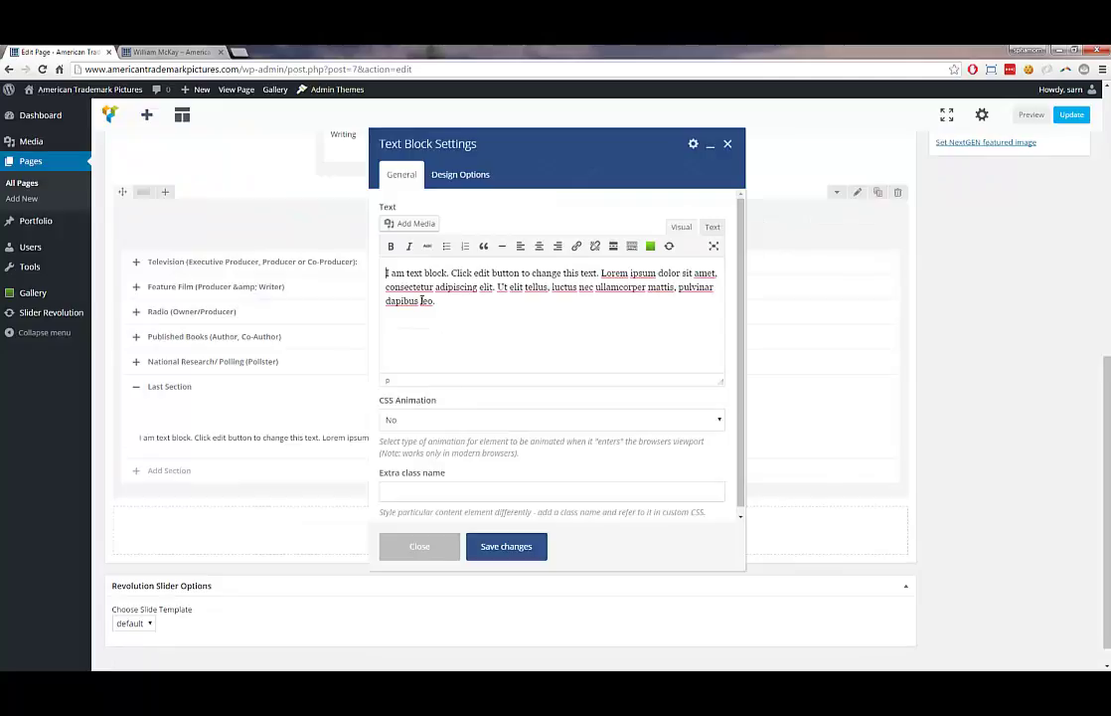
left_click_drag(435, 301, 388, 273)
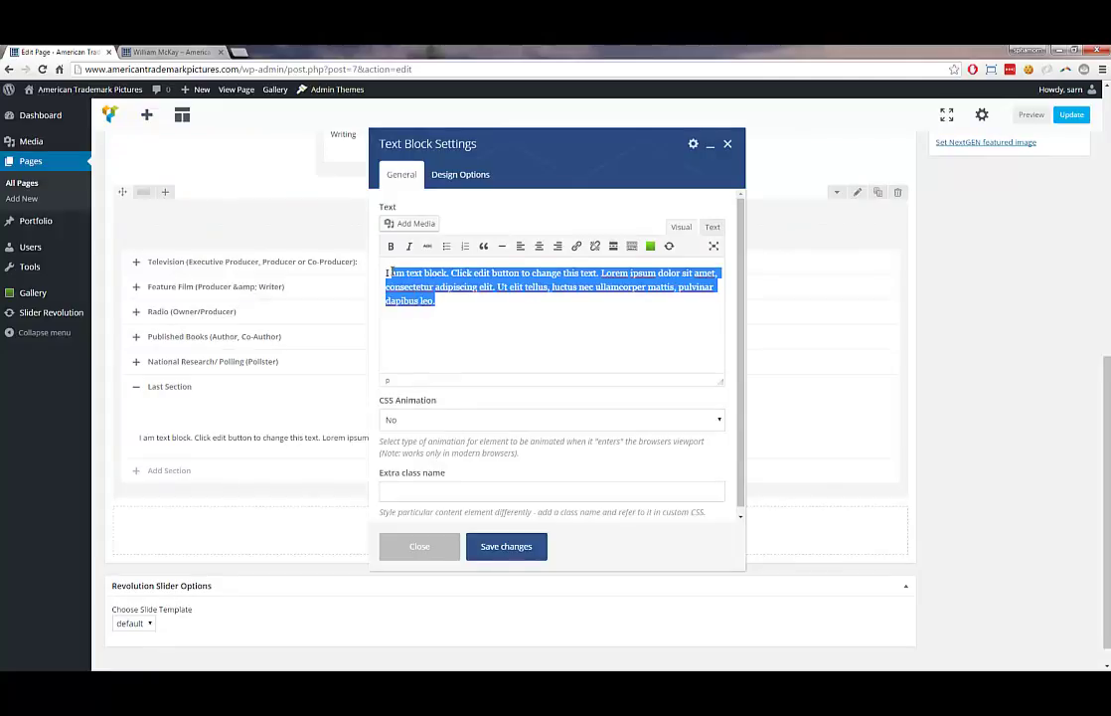
left_click(504, 548)
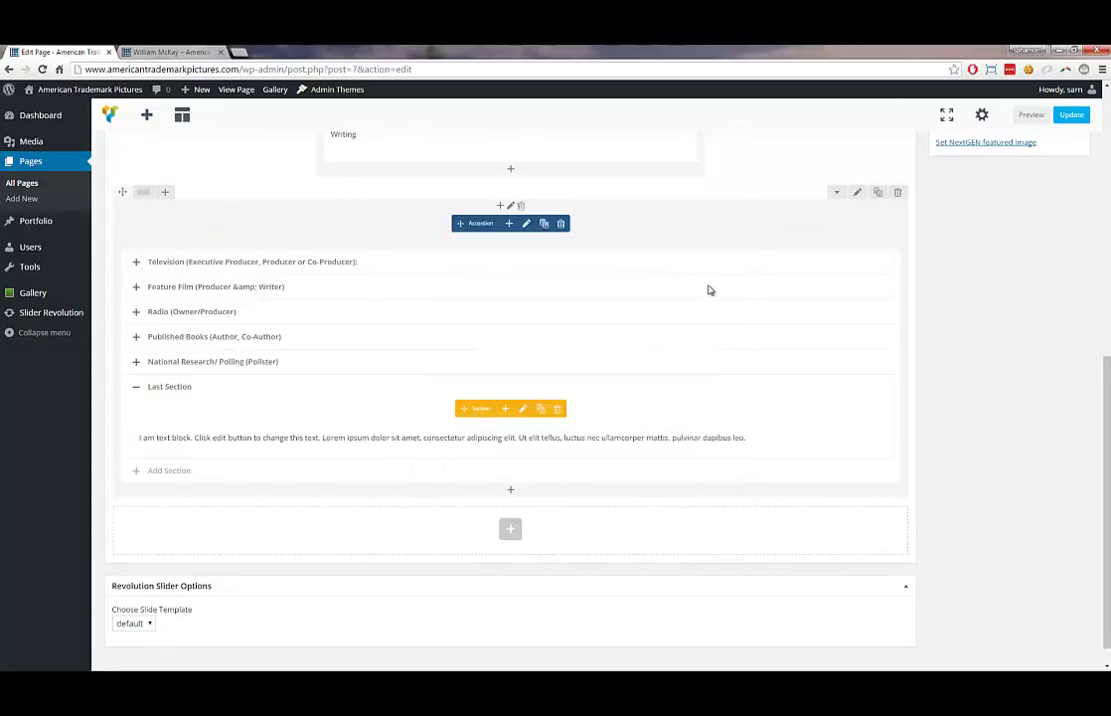
- Update the page and check Last Section's placeholder text on the reloaded live page
left_click(1070, 115)
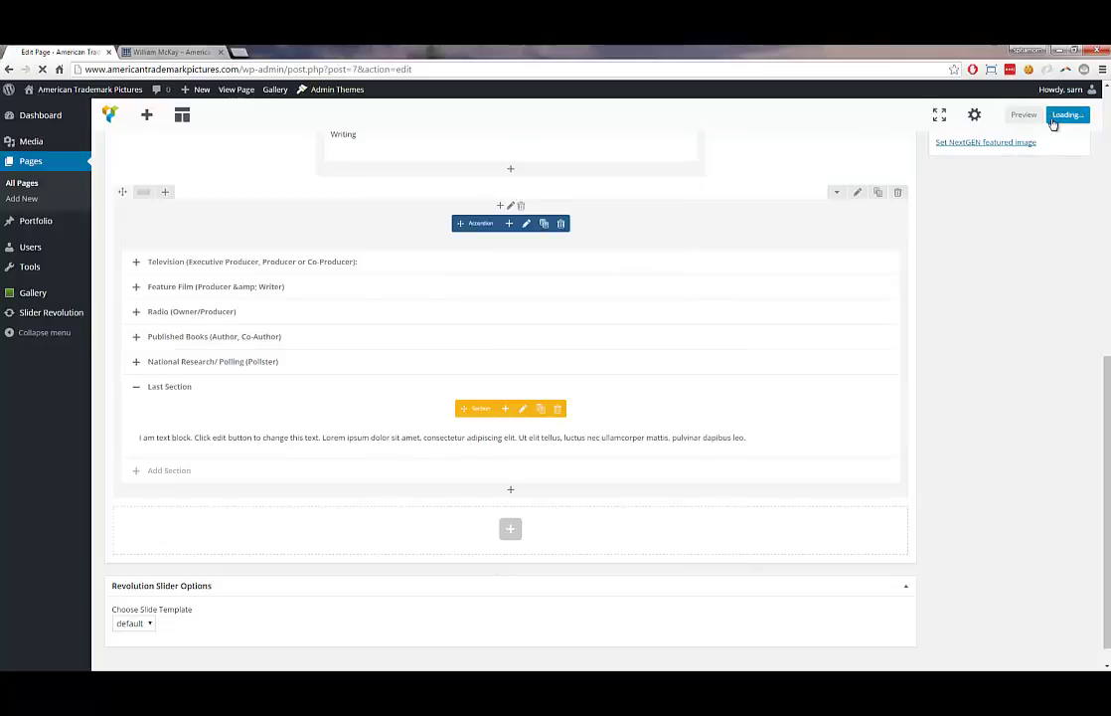
left_click(139, 50)
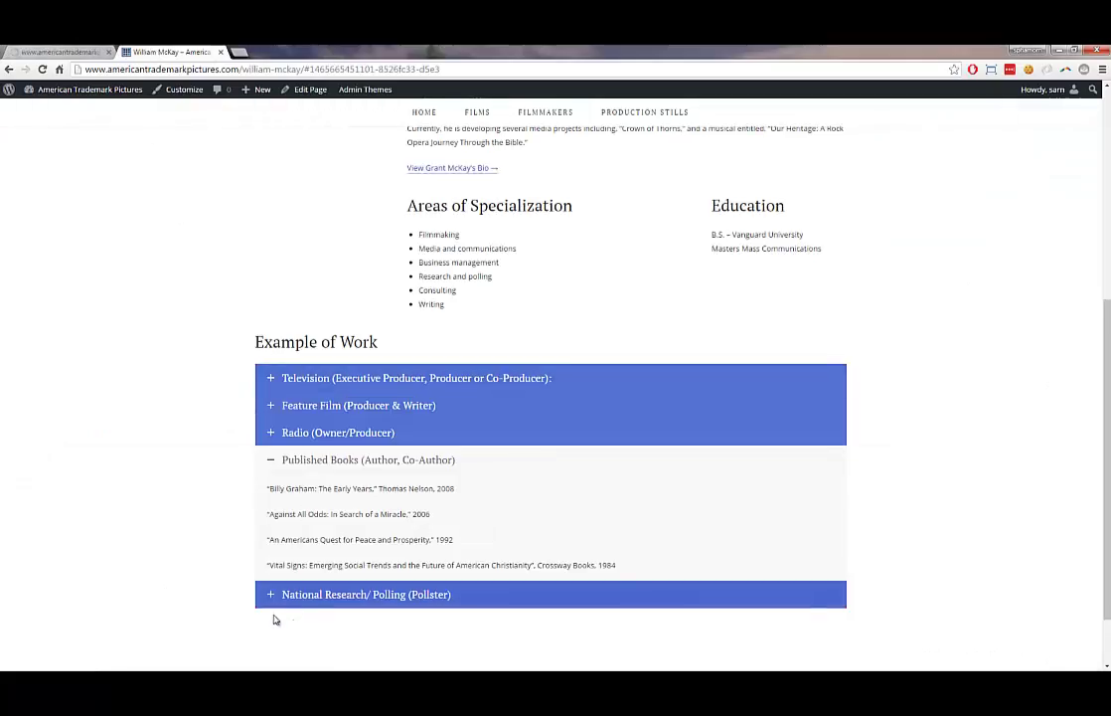
left_click(42, 70)
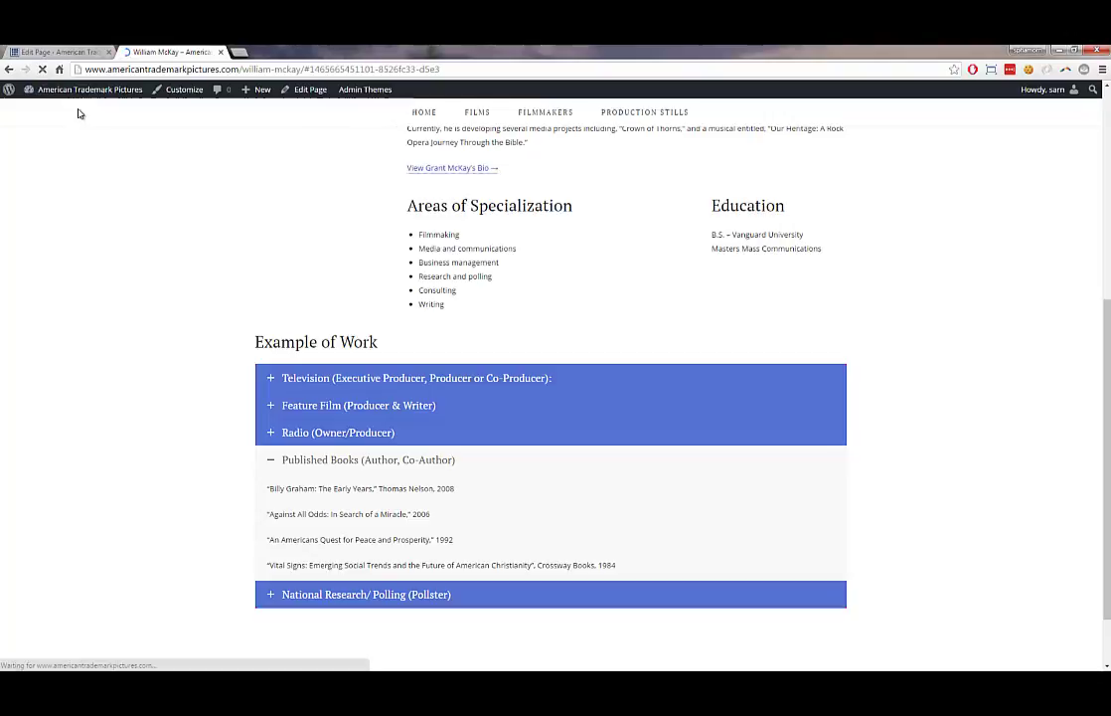
scroll(251, 384, "down", 2)
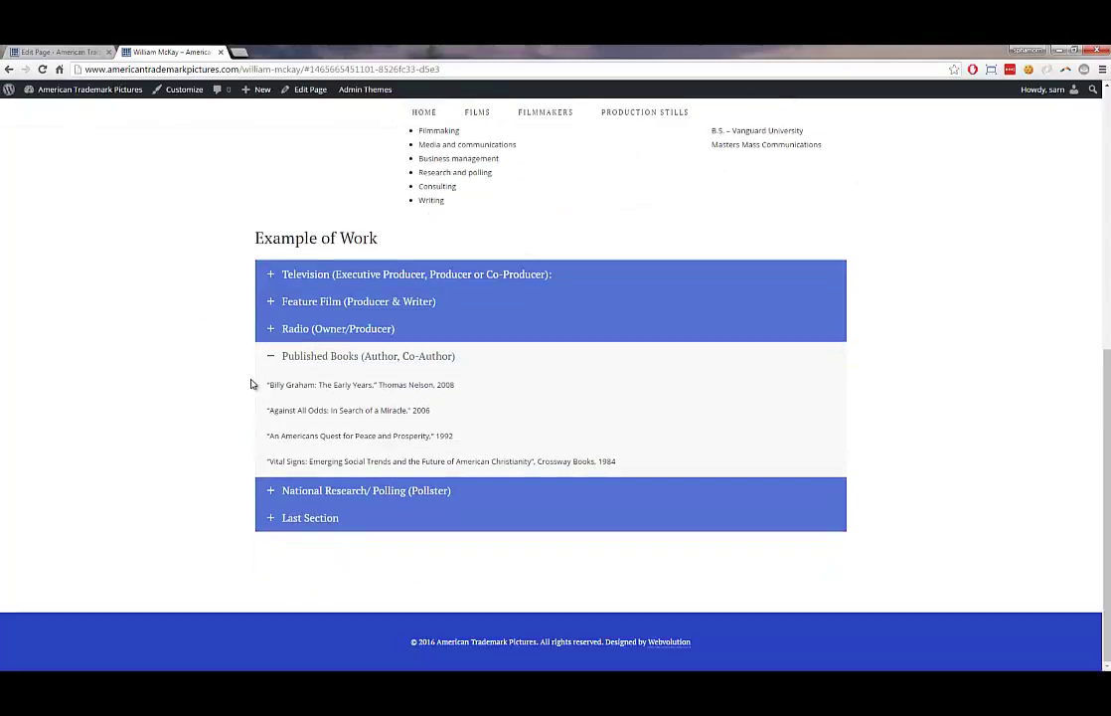
left_click(310, 519)
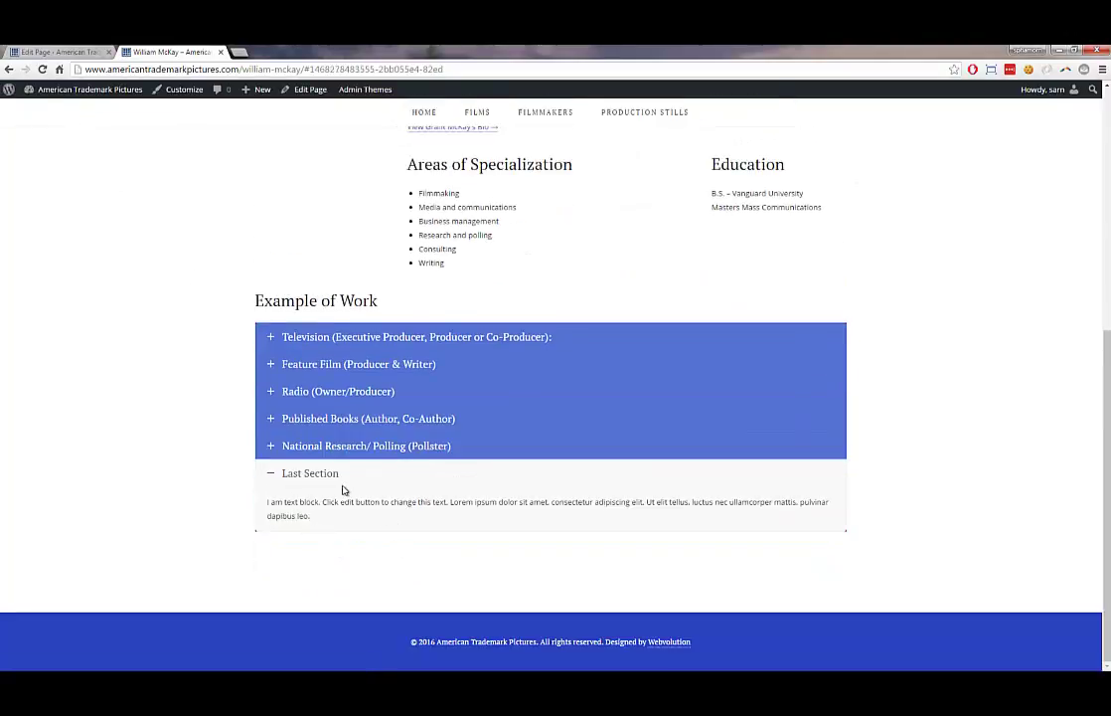
left_click(55, 52)
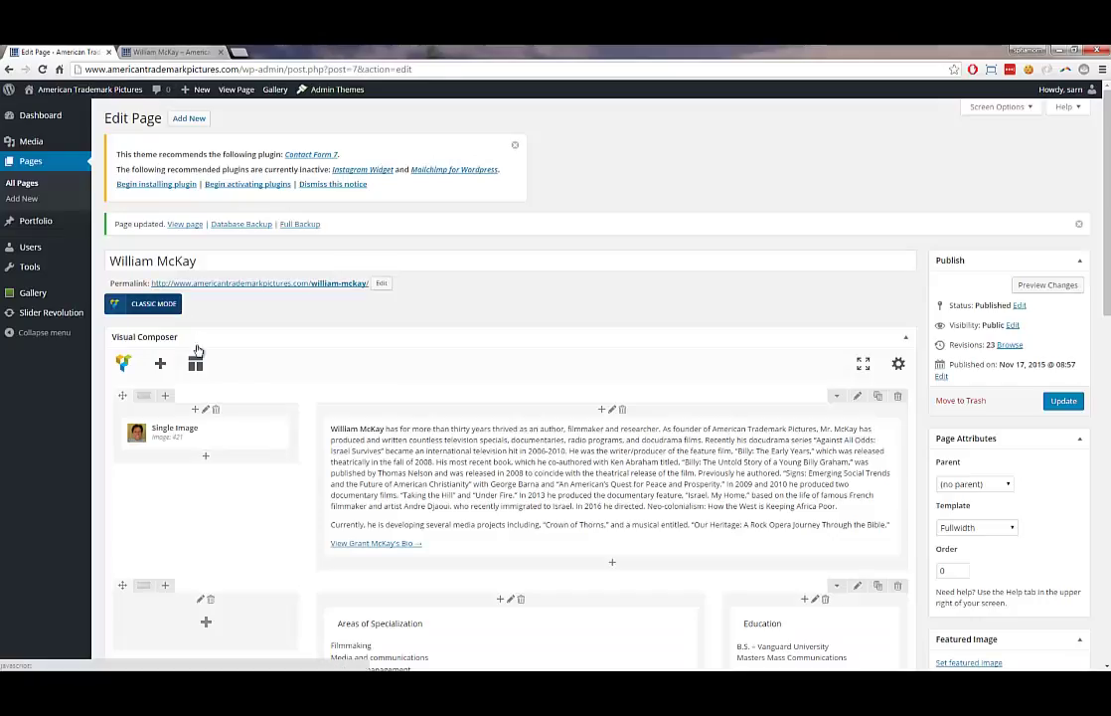
- Drag Last Section up so it sits between Feature Film and Radio
scroll(243, 385, "down", 4)
scroll(244, 386, "down", 3)
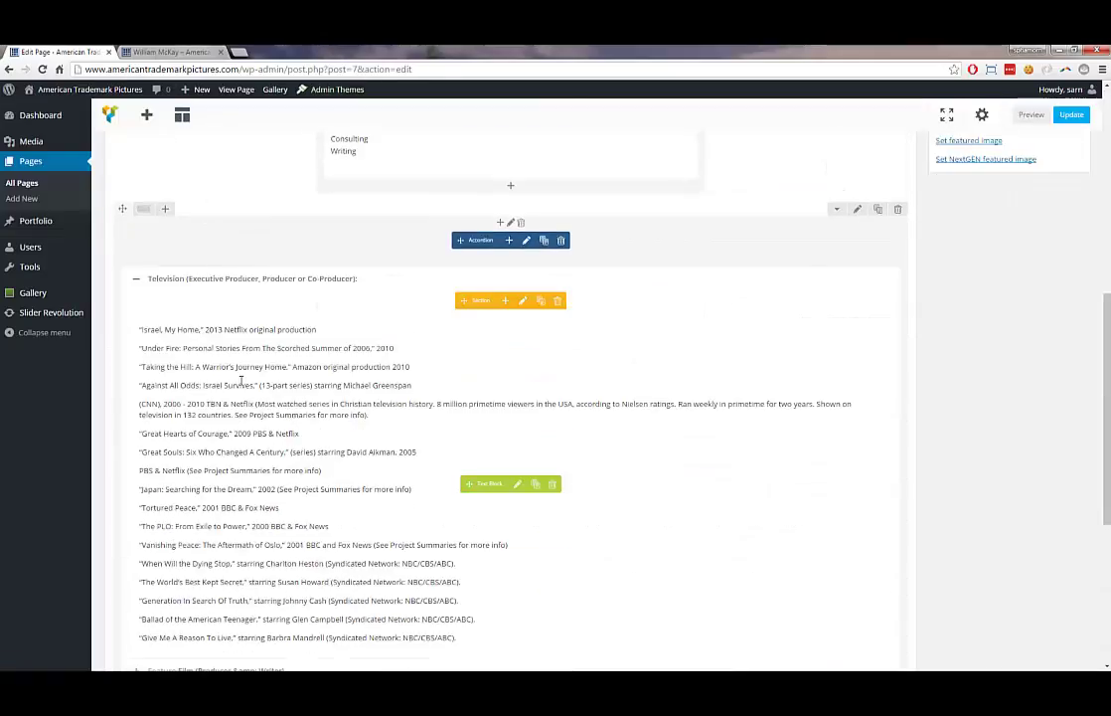
scroll(241, 383, "down", 4)
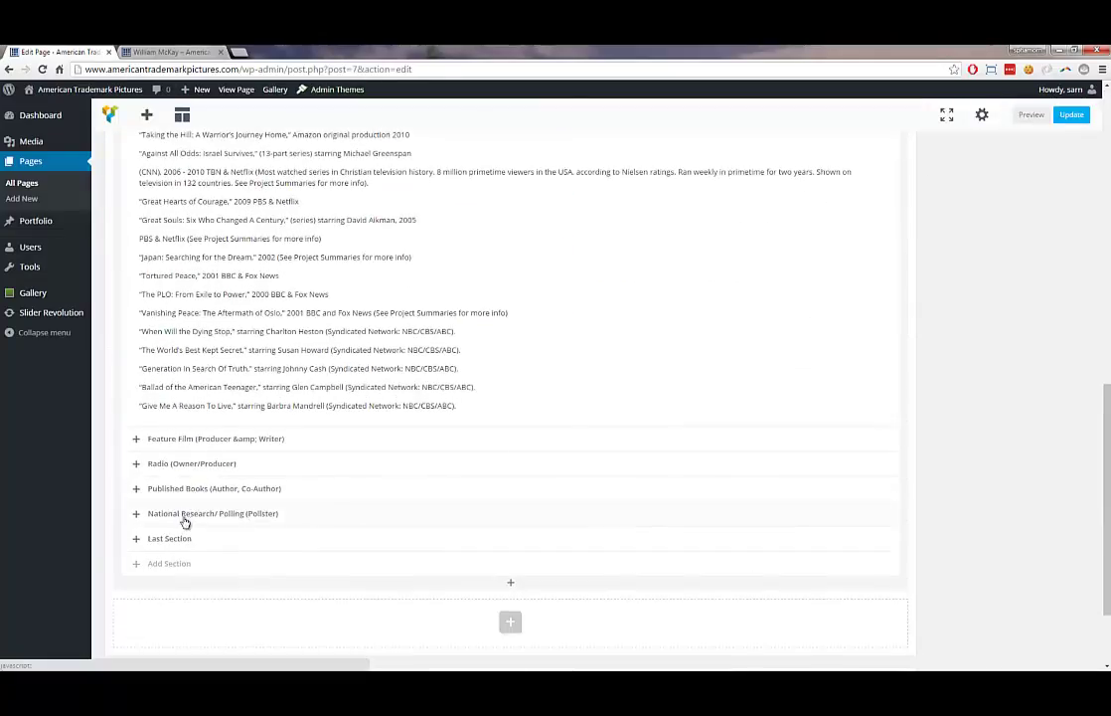
left_click_drag(182, 543, 157, 460)
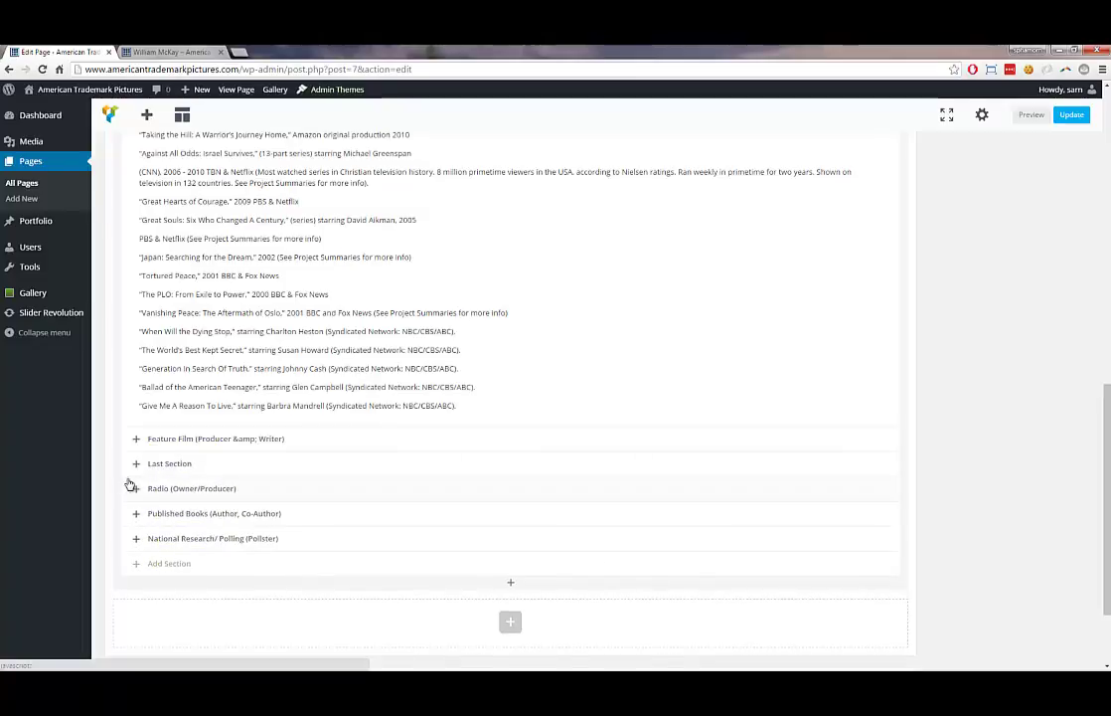
- Update the page and reload the live page to confirm the new section order
left_click(1069, 115)
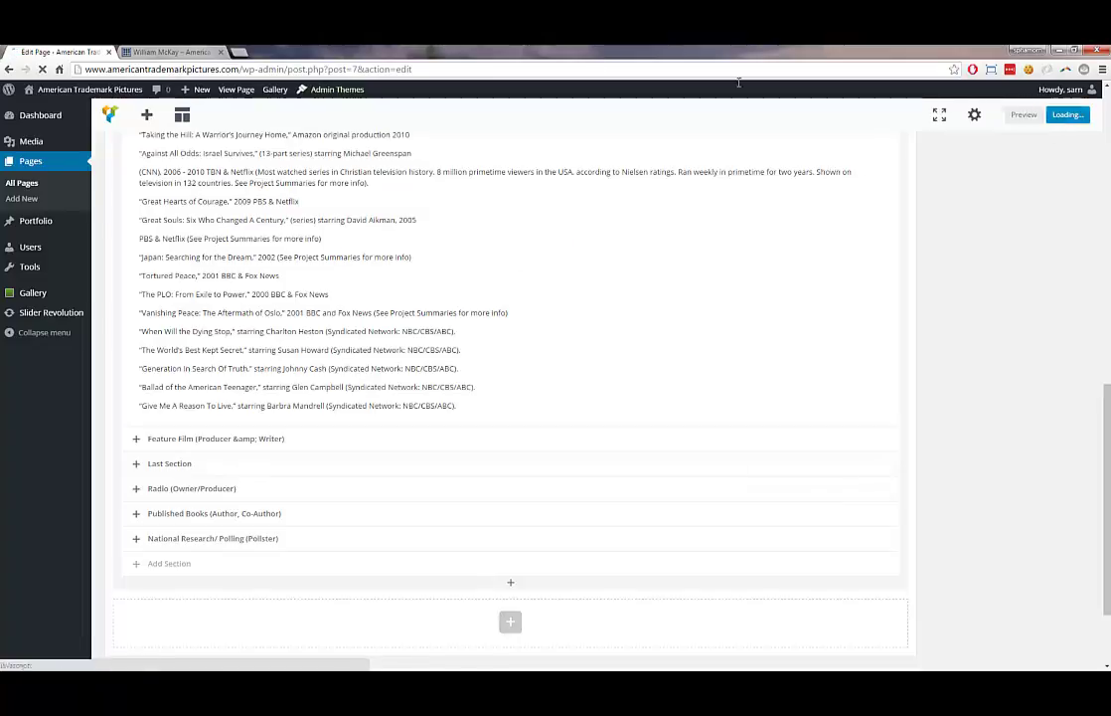
left_click(204, 50)
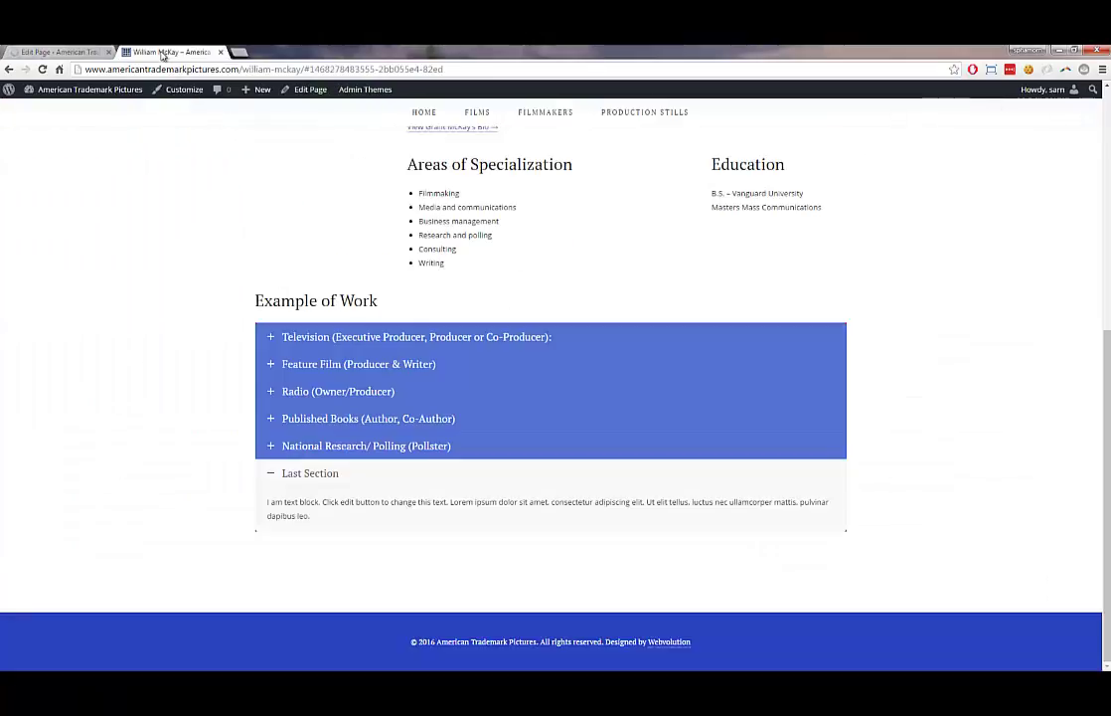
left_click(43, 69)
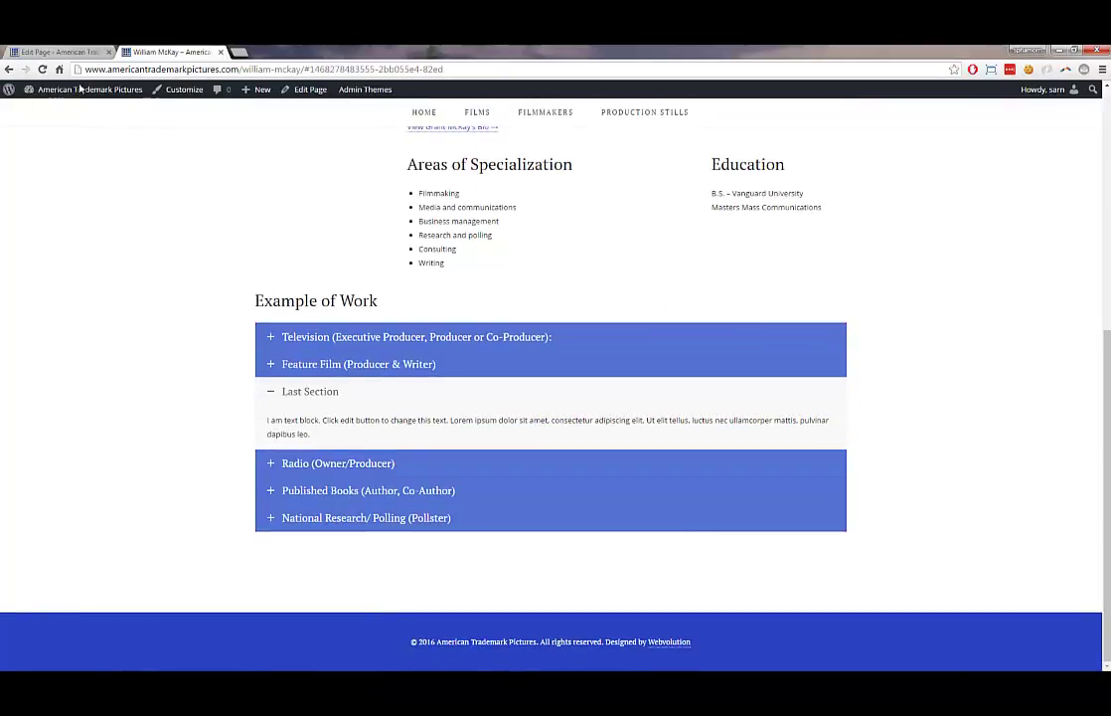
left_click(54, 52)
scroll(149, 318, "down", 5)
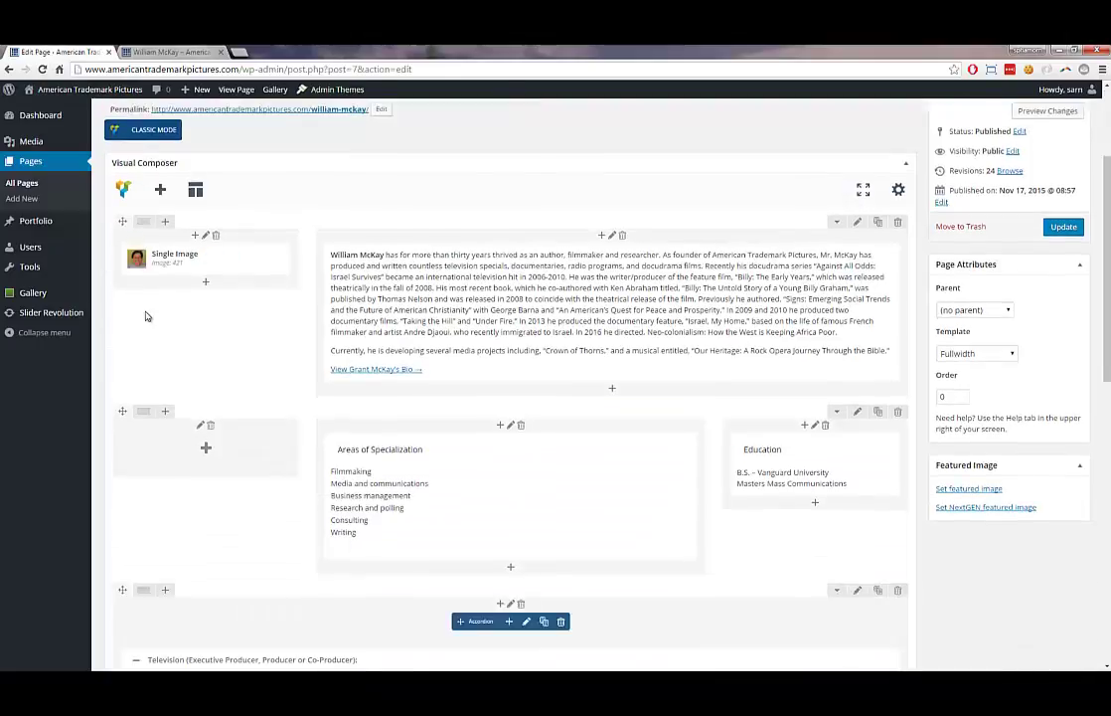
scroll(155, 320, "down", 5)
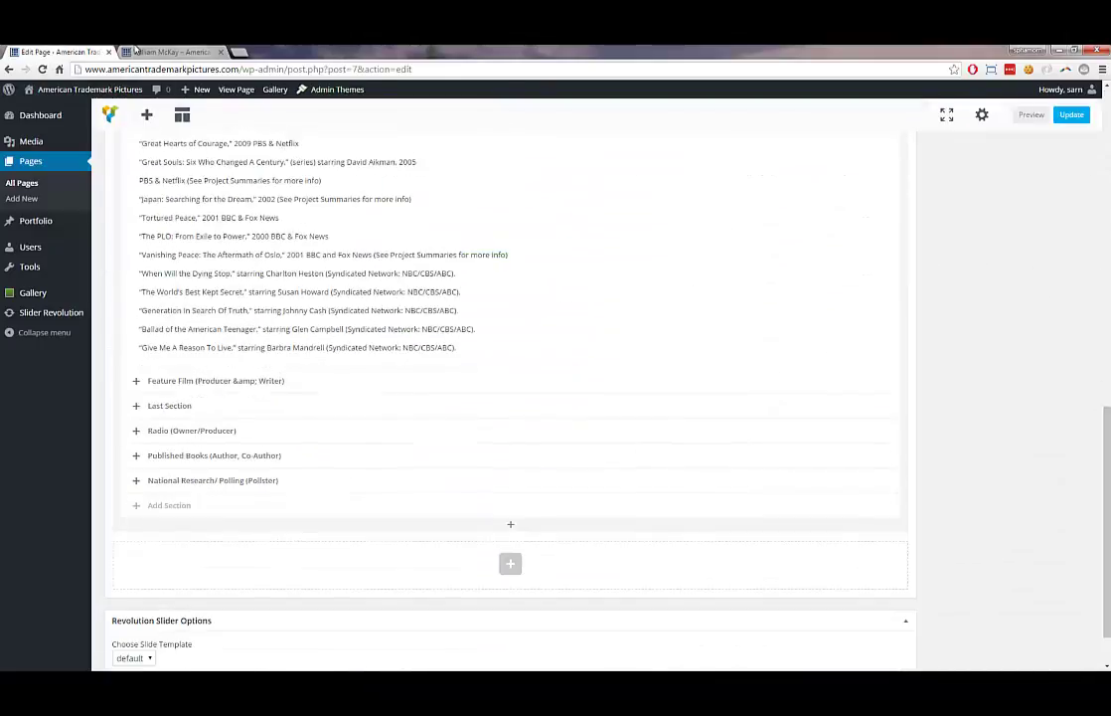
key("ctrl+Tab")
key("ctrl+Tab")
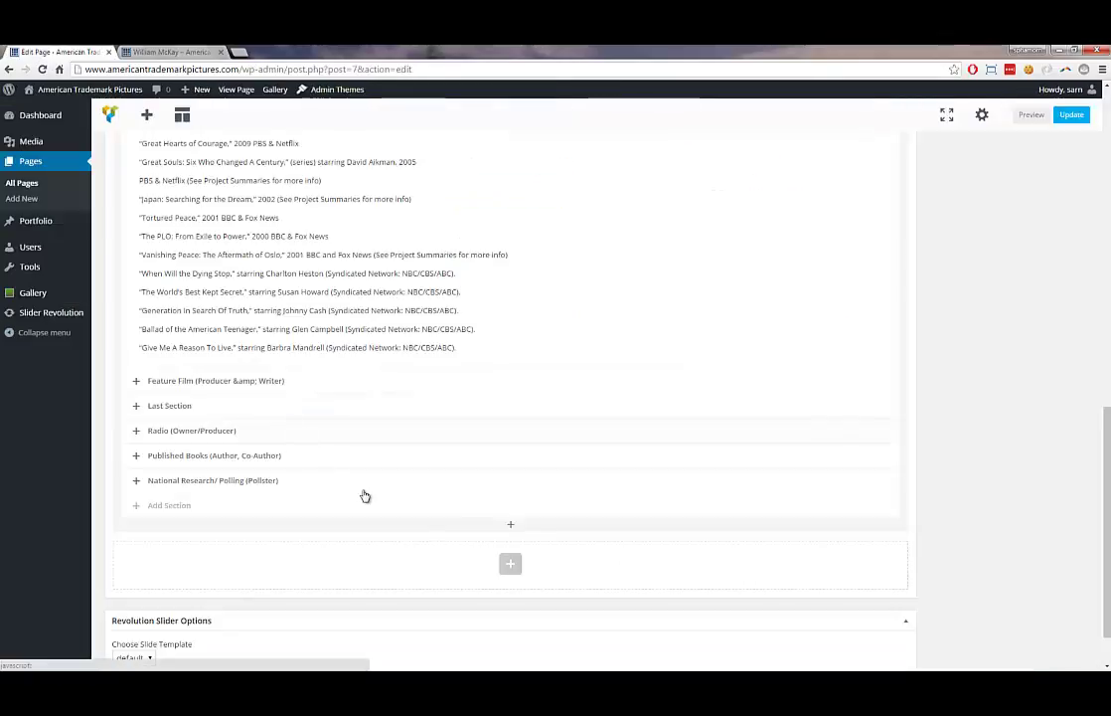
scroll(379, 505, "down", 1)
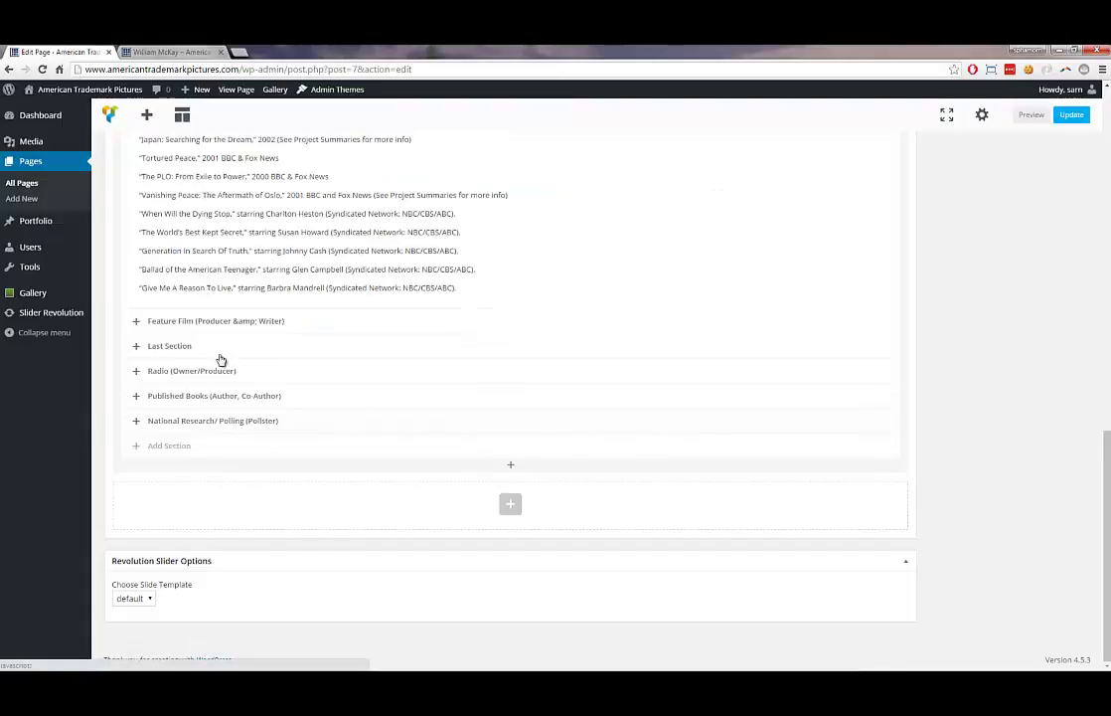
left_click(183, 349)
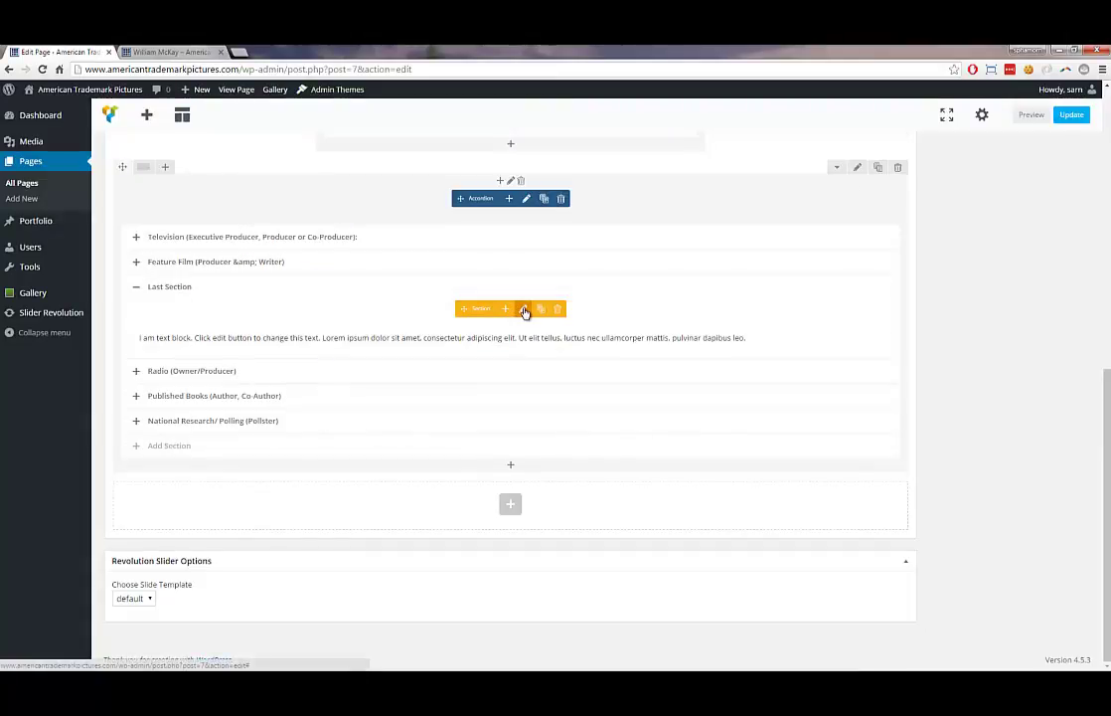
left_click(525, 310)
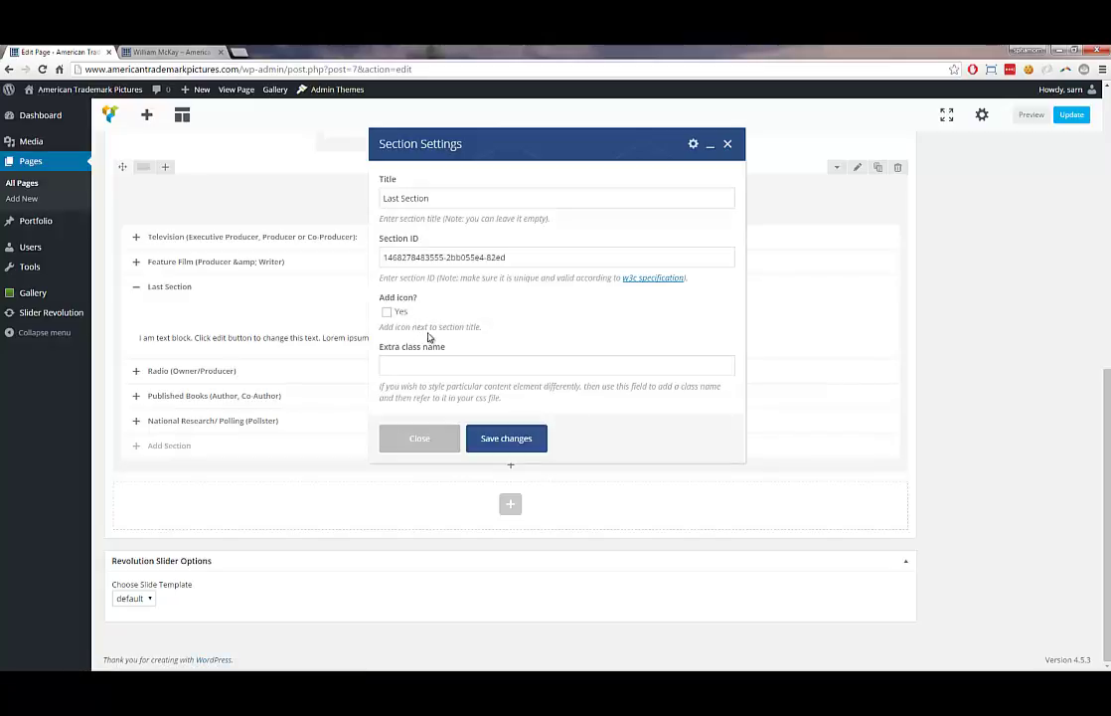
scroll(428, 338, "up", 5)
scroll(419, 306, "down", 5)
left_click(640, 126)
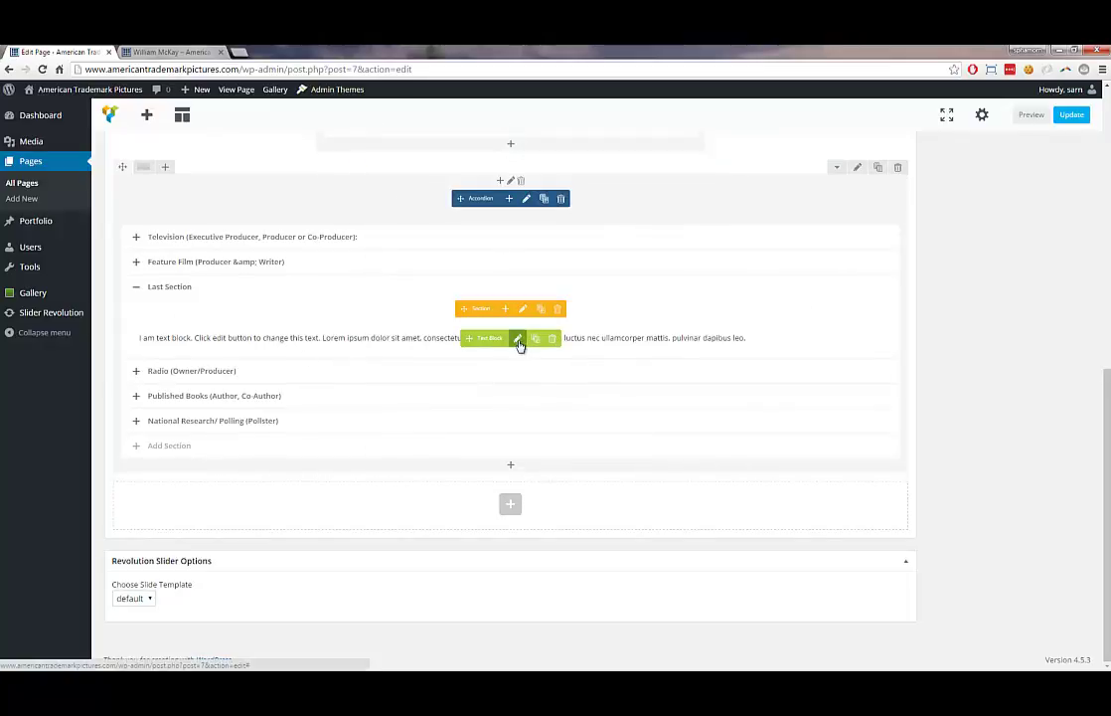
left_click(518, 340)
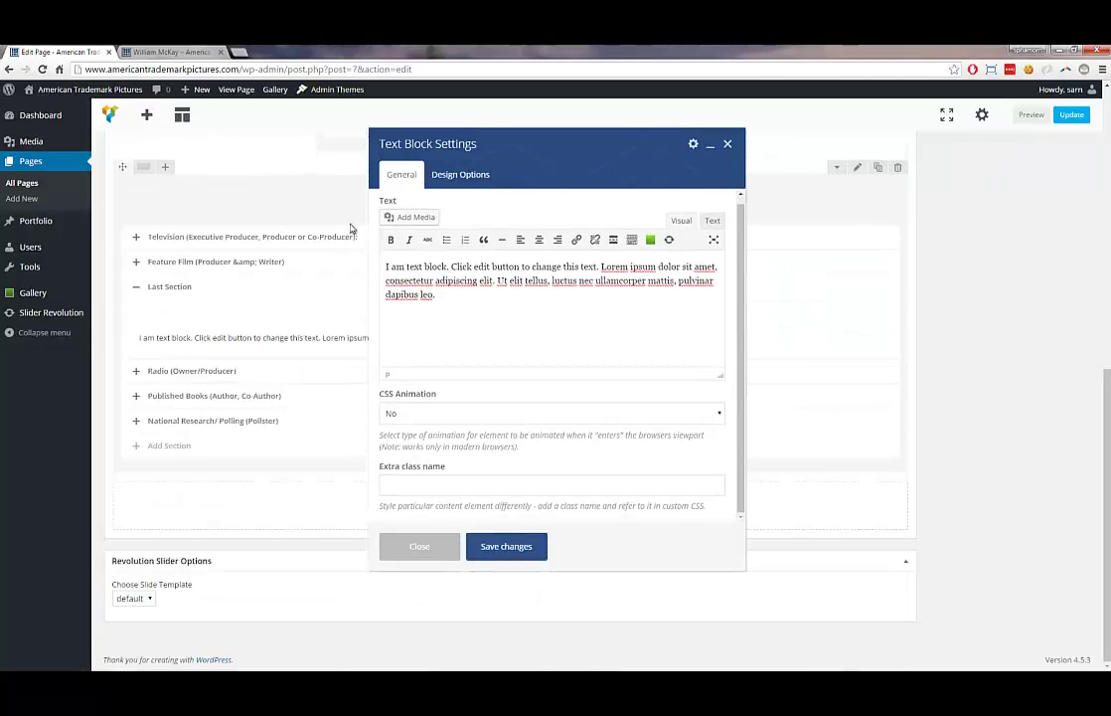
left_click(159, 50)
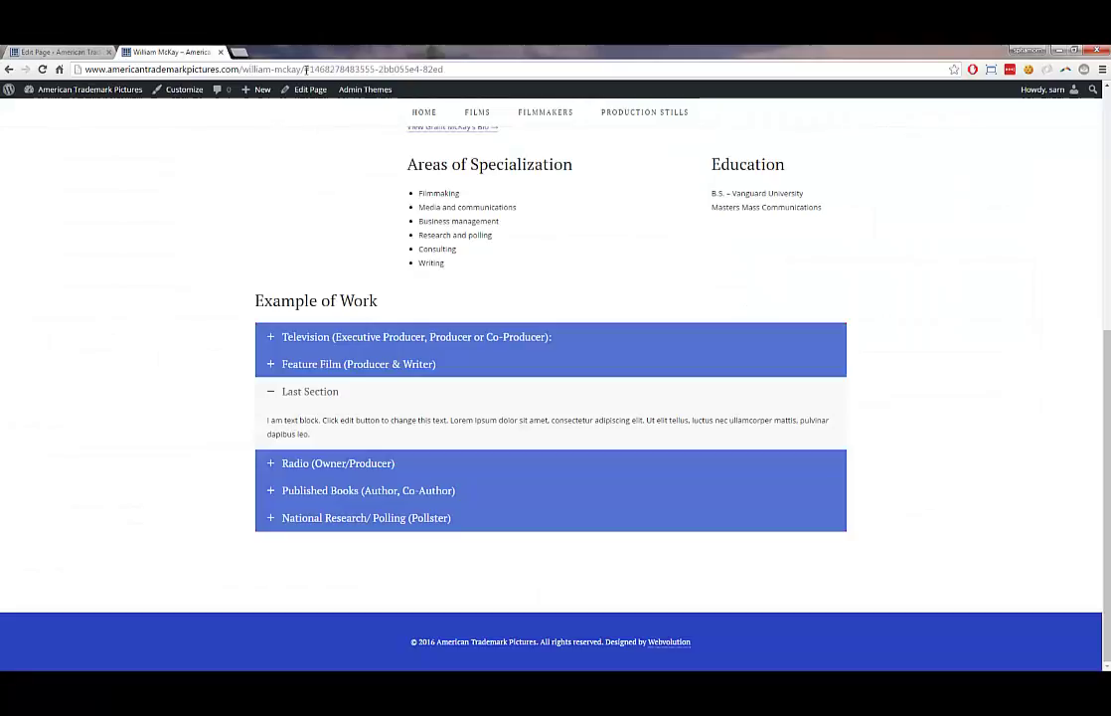
left_click_drag(305, 70, 594, 68)
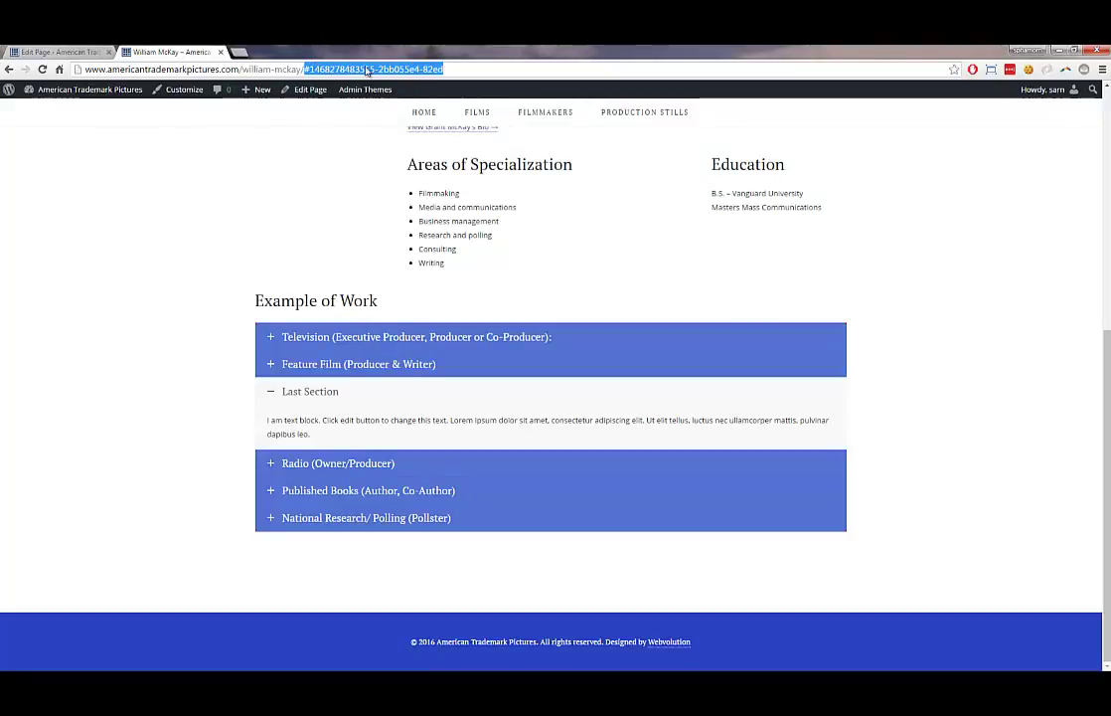
key("BackSpace")
key("Return")
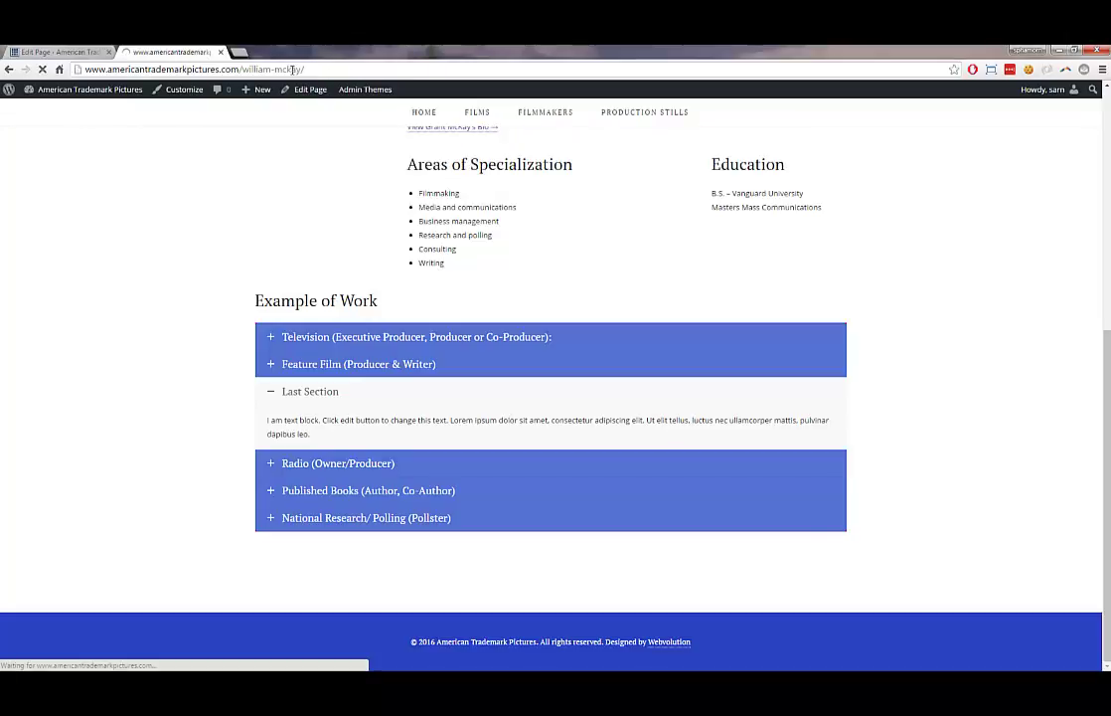
scroll(345, 244, "down", 2)
scroll(347, 254, "down", 2)
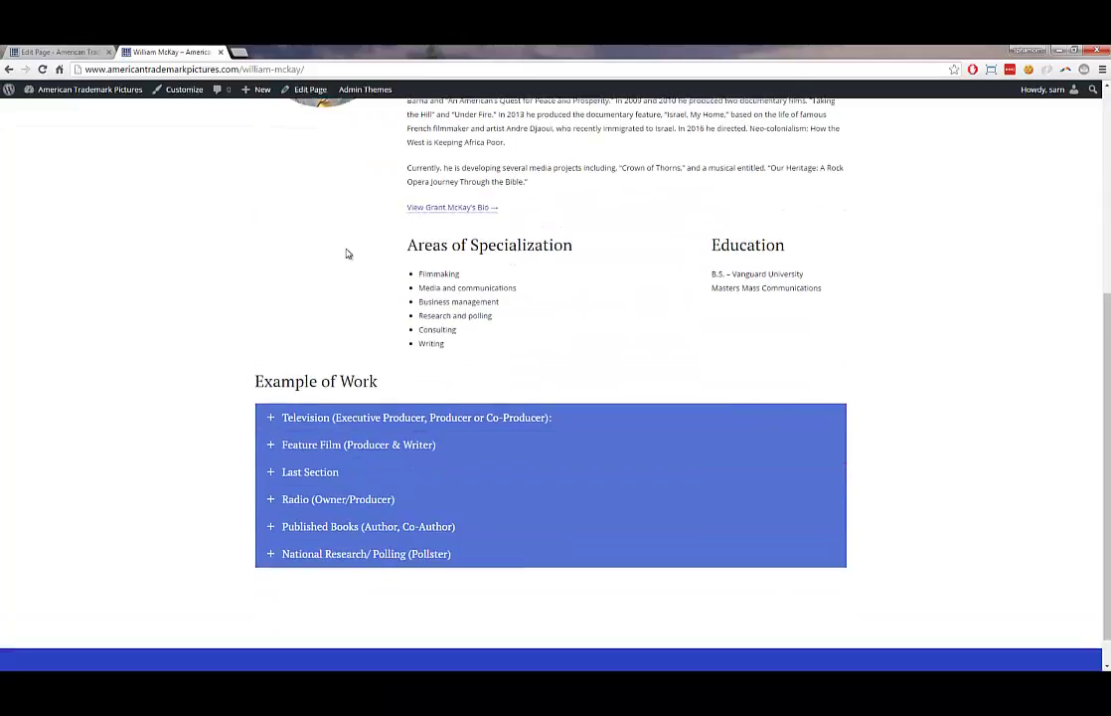
scroll(552, 398, "up", 1)
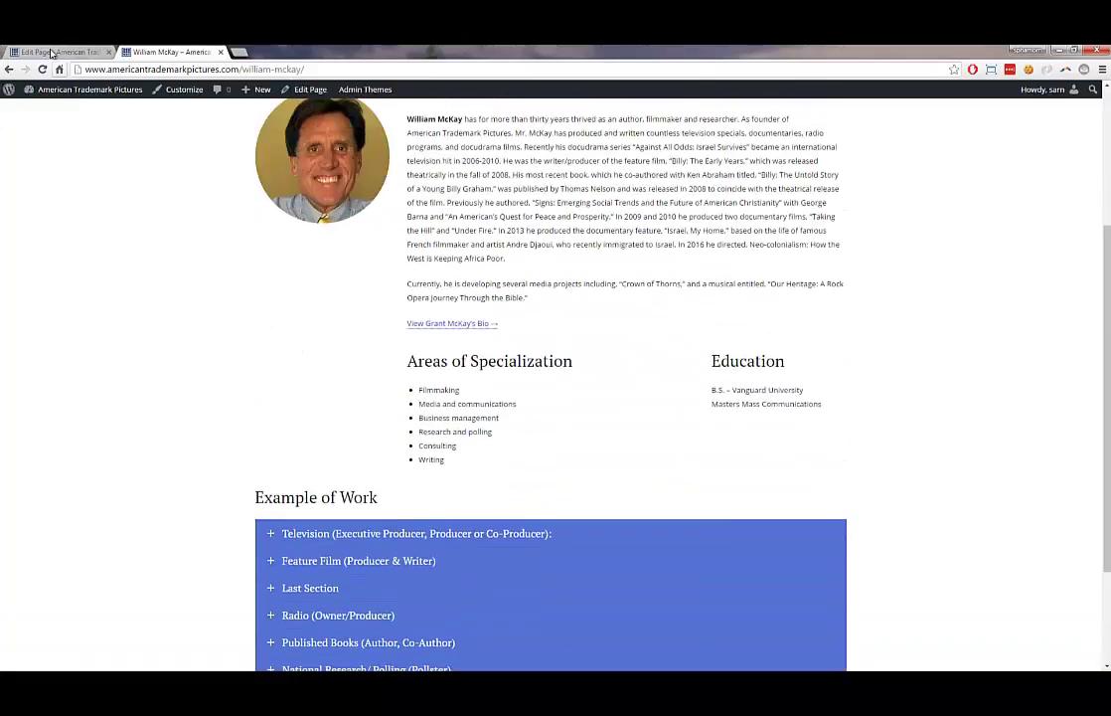
left_click(51, 53)
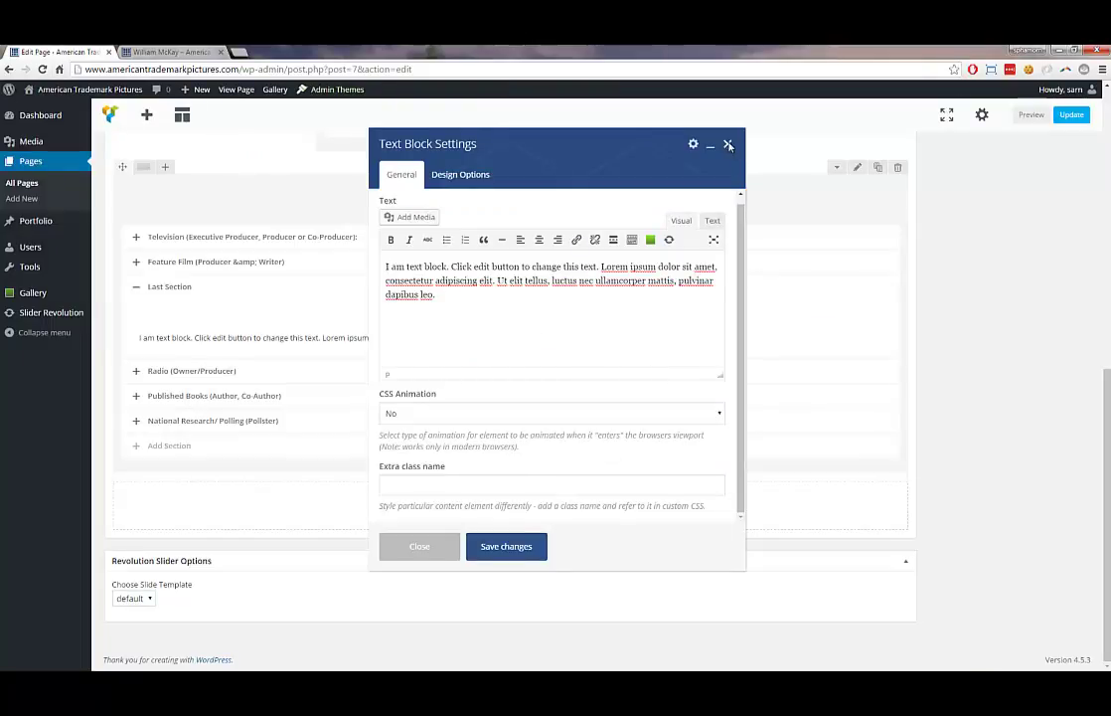
left_click(729, 145)
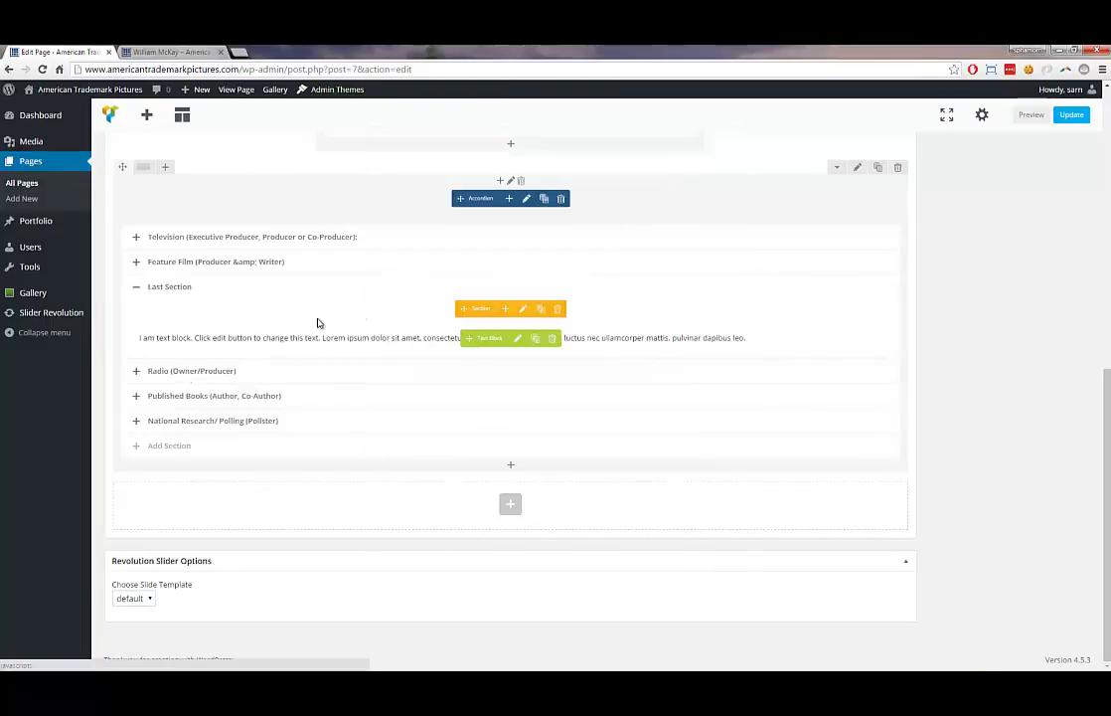
left_click(199, 289)
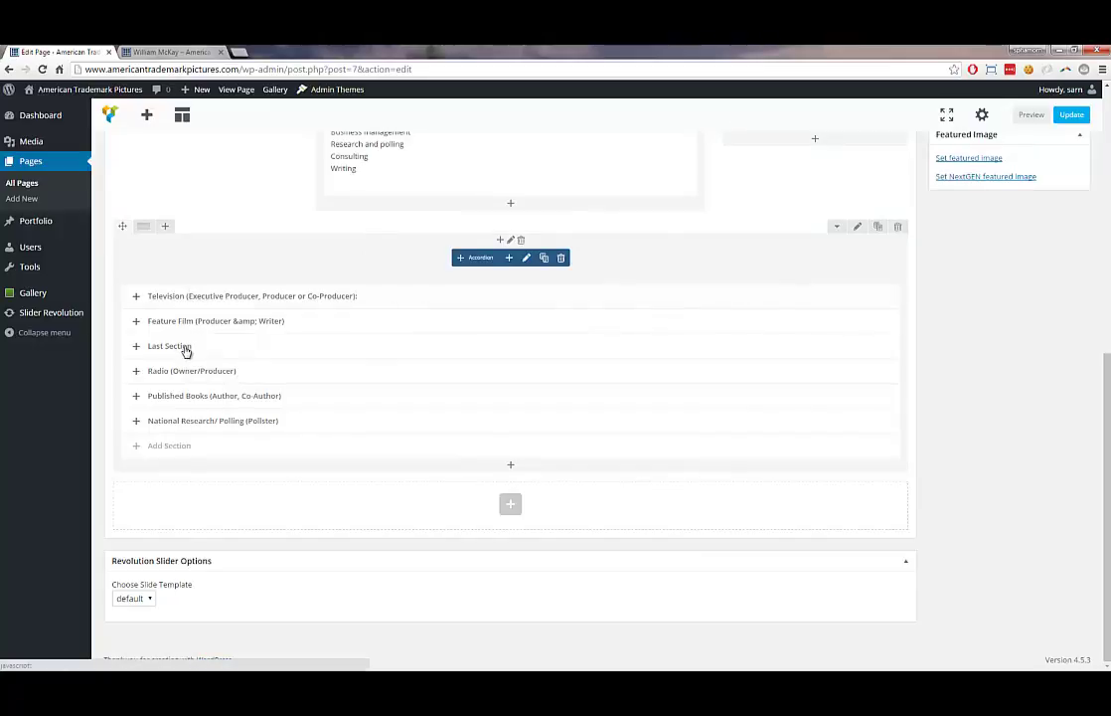
- Delete the Last Section entry from the accordion, confirm, and update the page
left_click(183, 348)
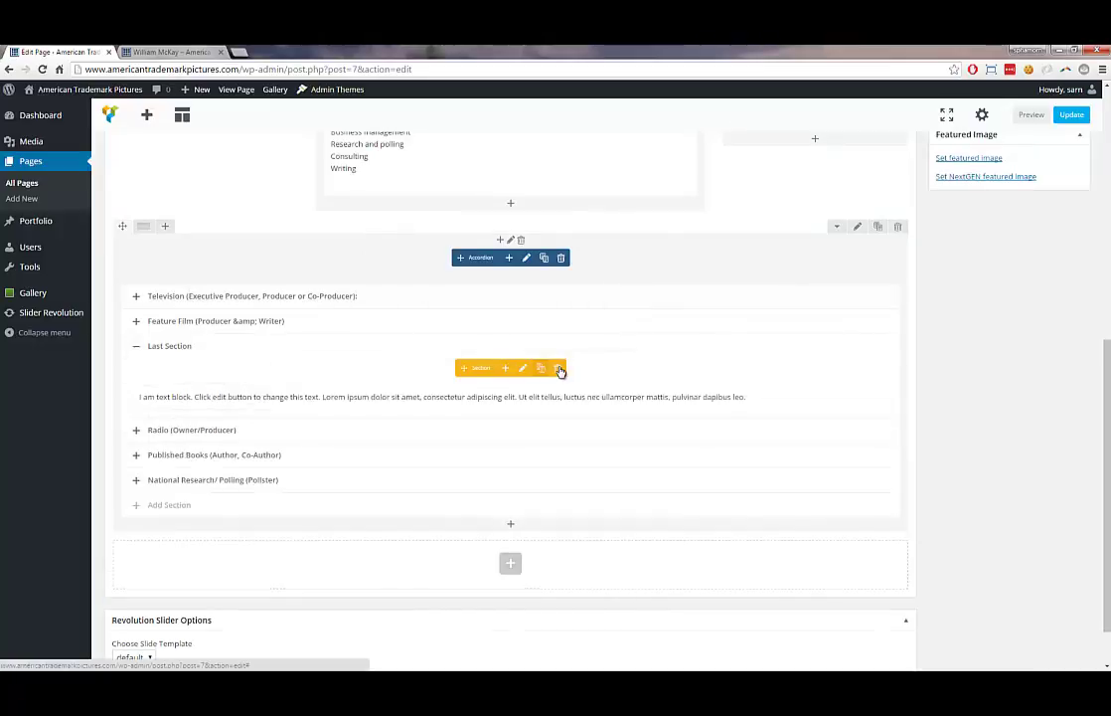
left_click(557, 370)
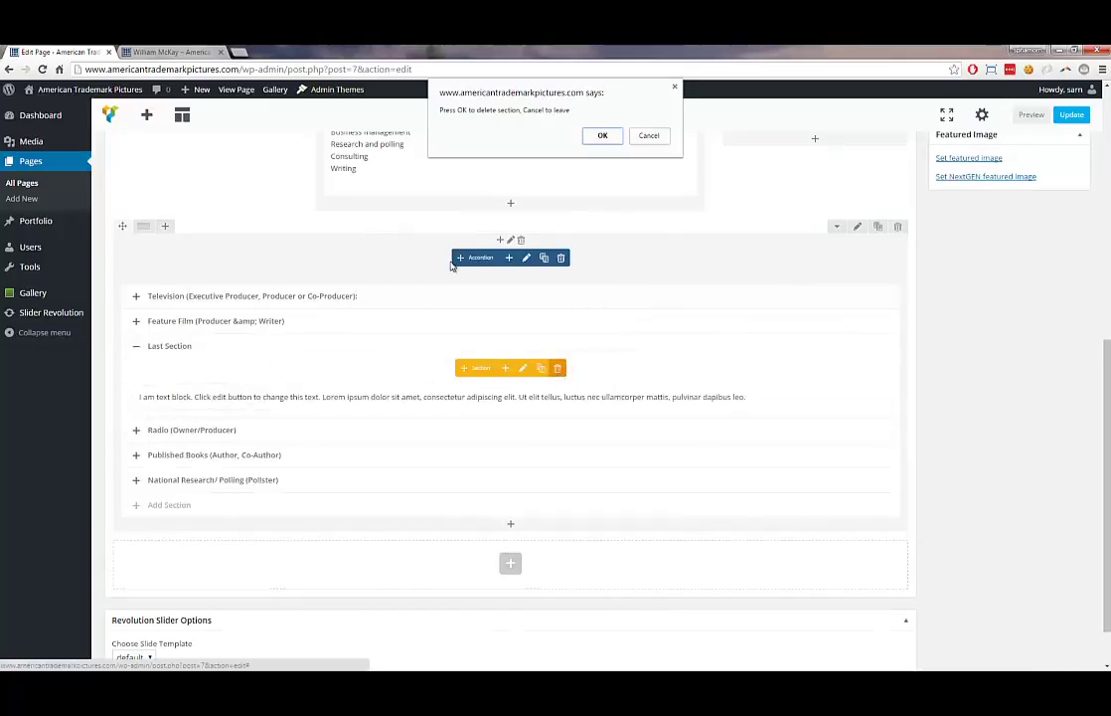
left_click(600, 136)
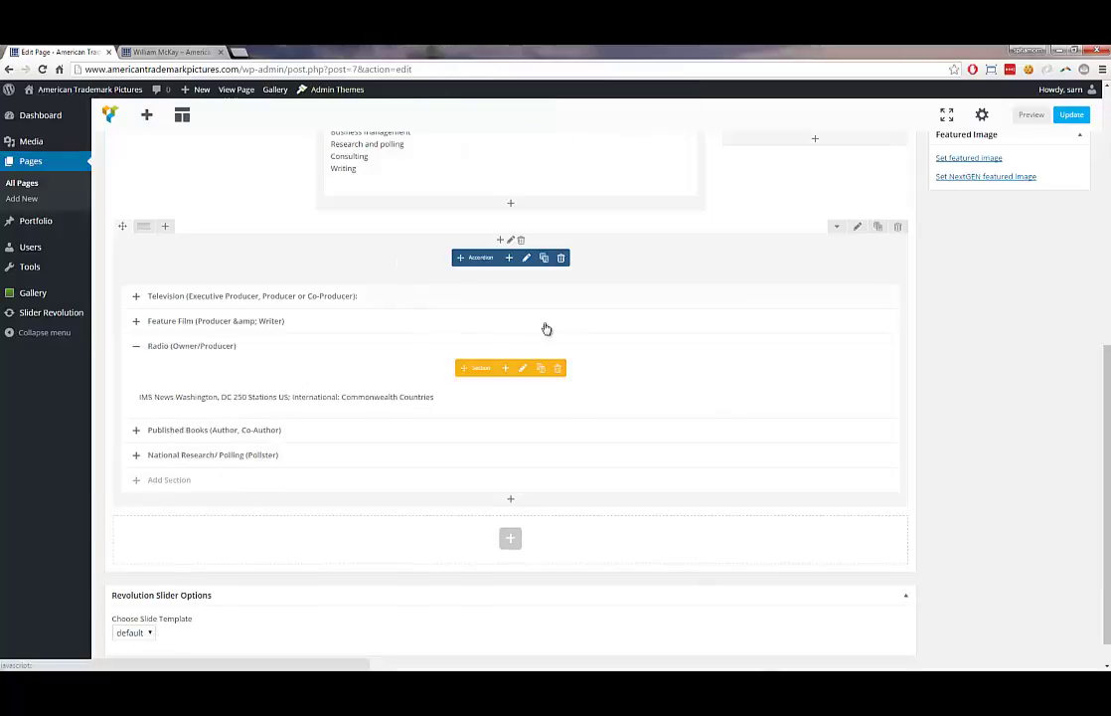
left_click(1070, 115)
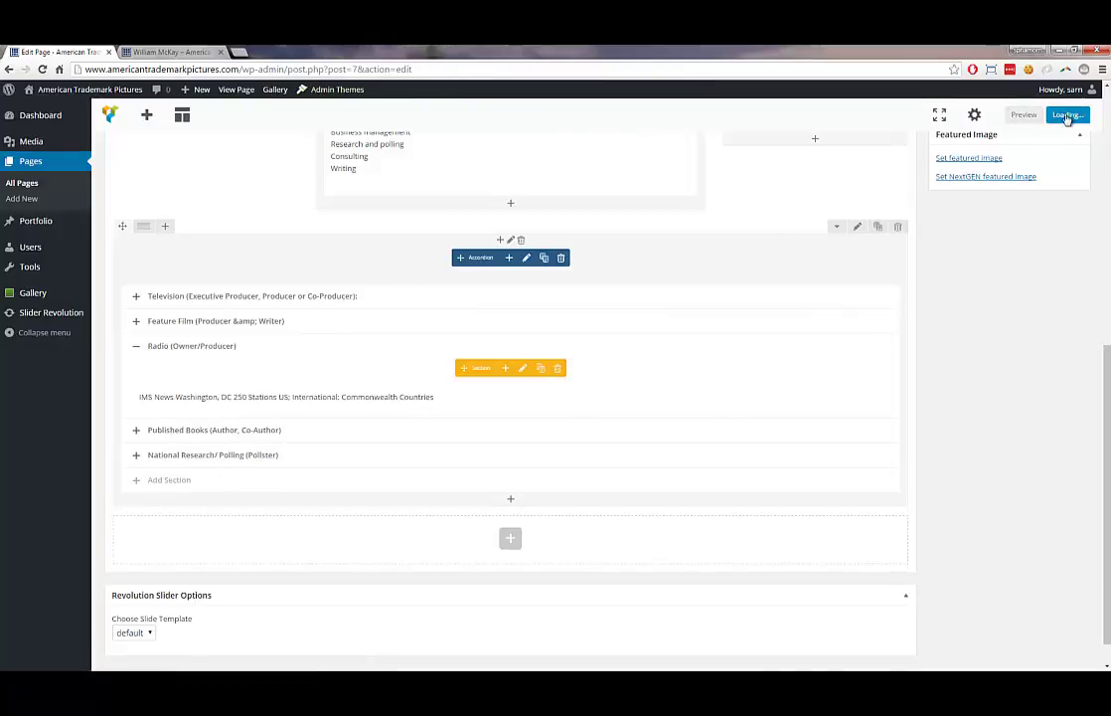
- Reload the live William McKay page to check that Last Section is gone
left_click(175, 51)
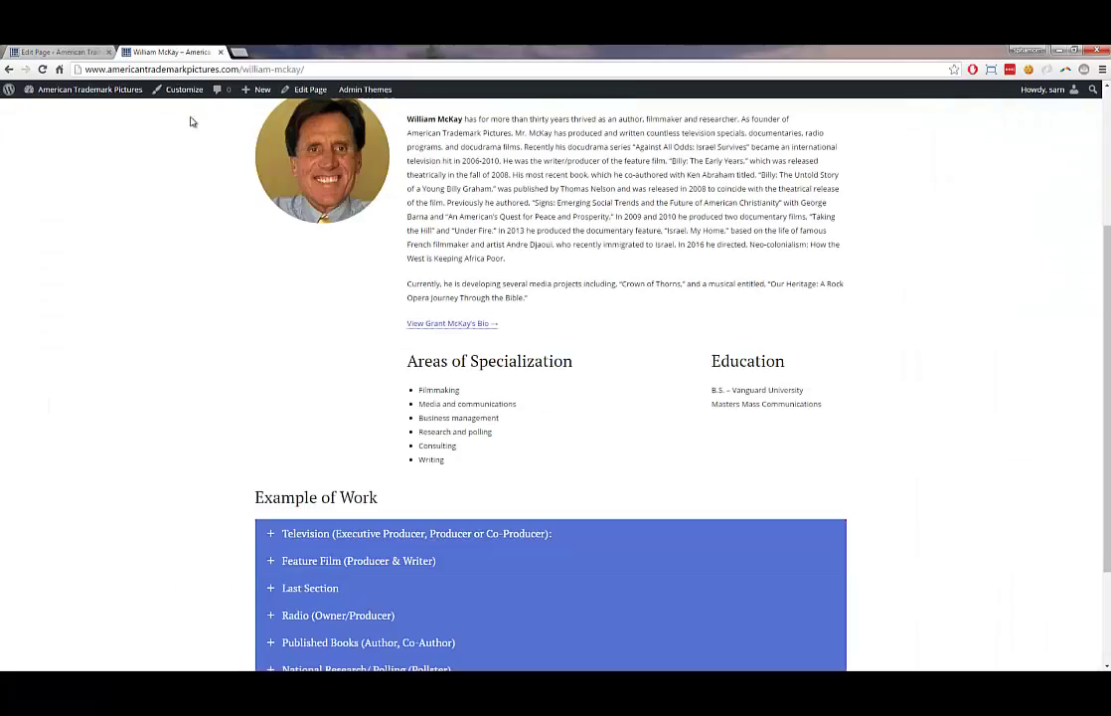
scroll(251, 361, "down", 3)
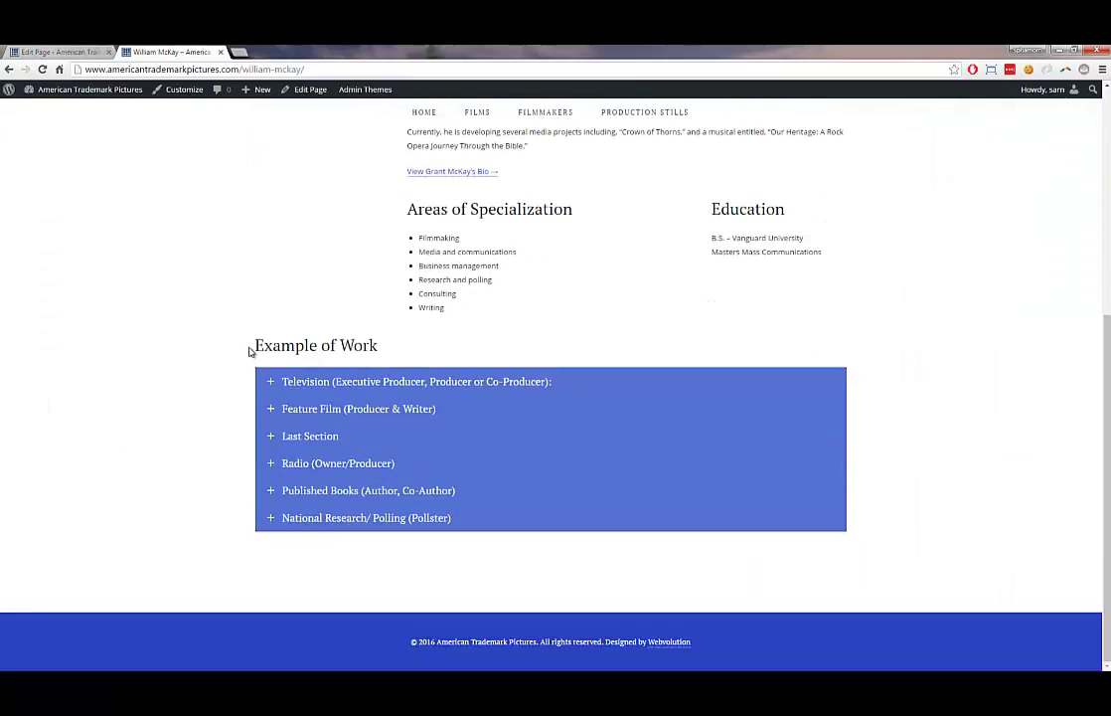
left_click(299, 443)
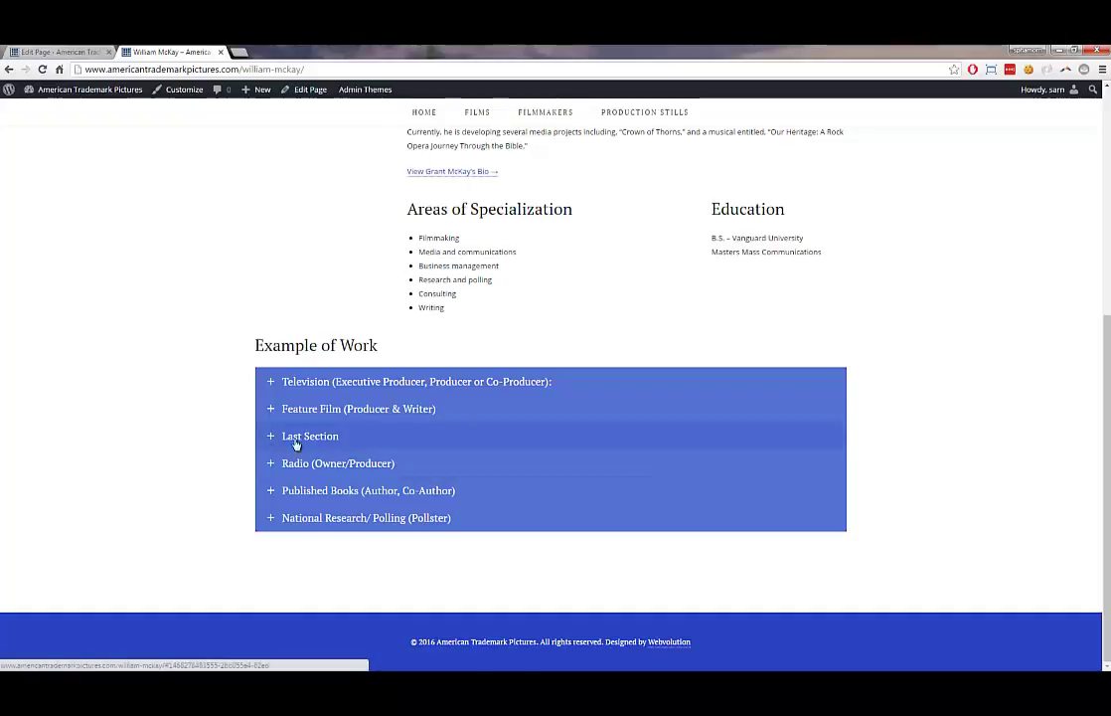
left_click(43, 69)
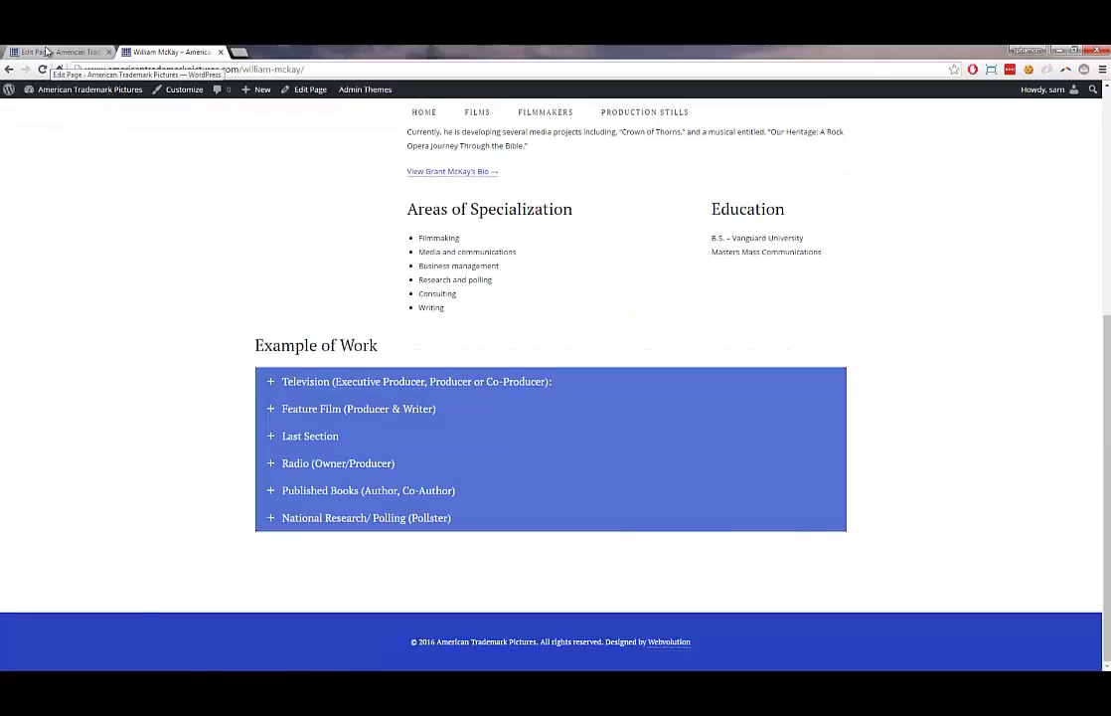
left_click(45, 51)
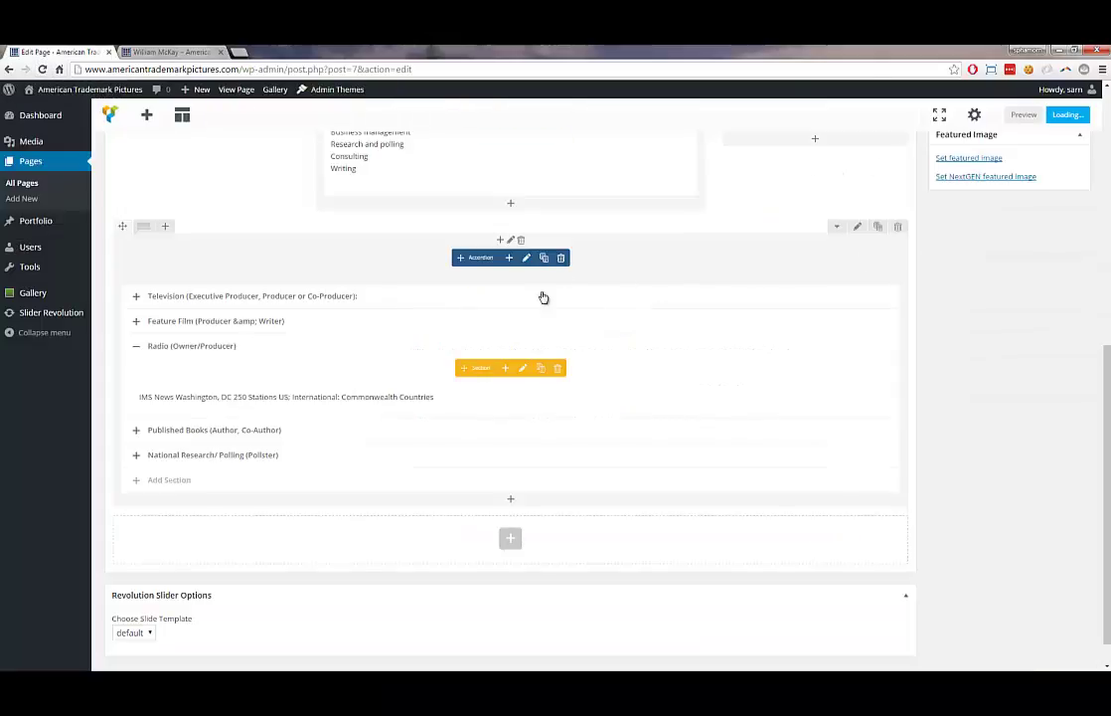
- Update the page again and reload the live page showing five accordion entries
scroll(1046, 184, "up", 2)
scroll(1044, 197, "up", 2)
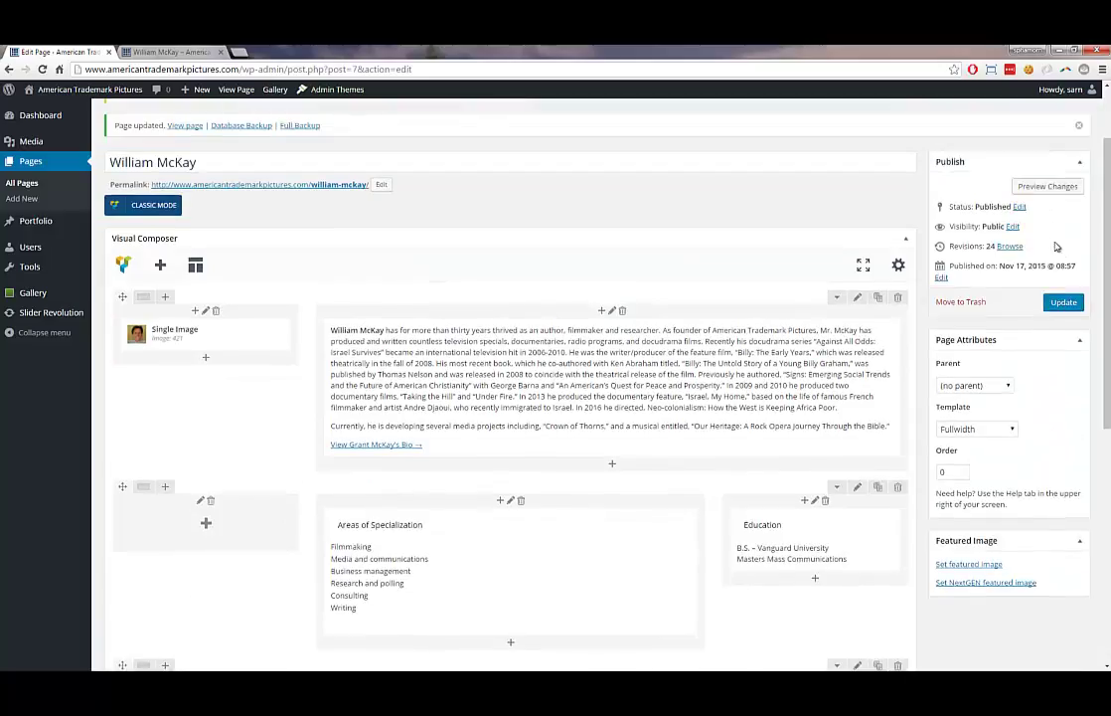
scroll(1044, 197, "down", 1)
left_click(1062, 243)
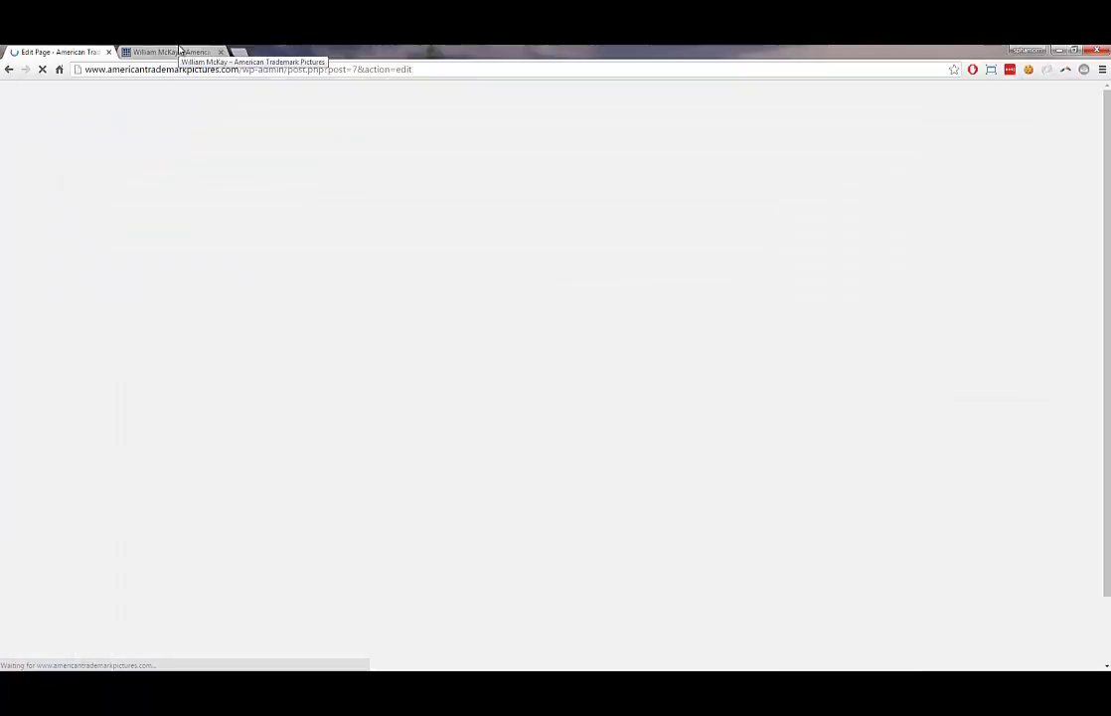
left_click(179, 51)
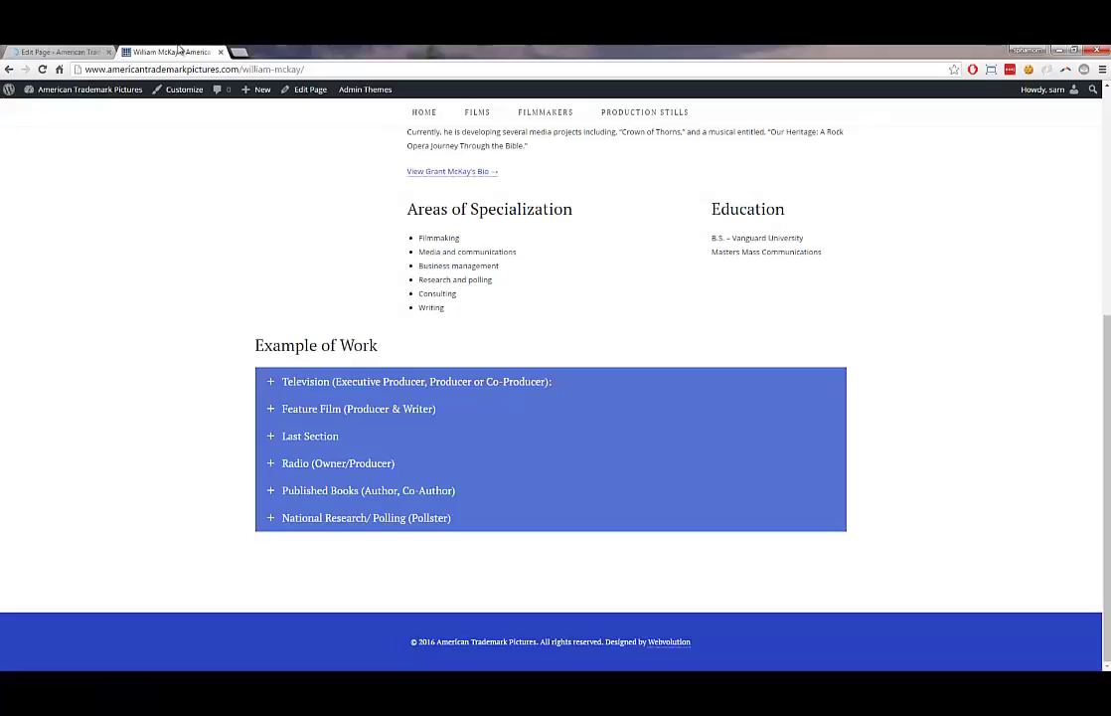
left_click(42, 69)
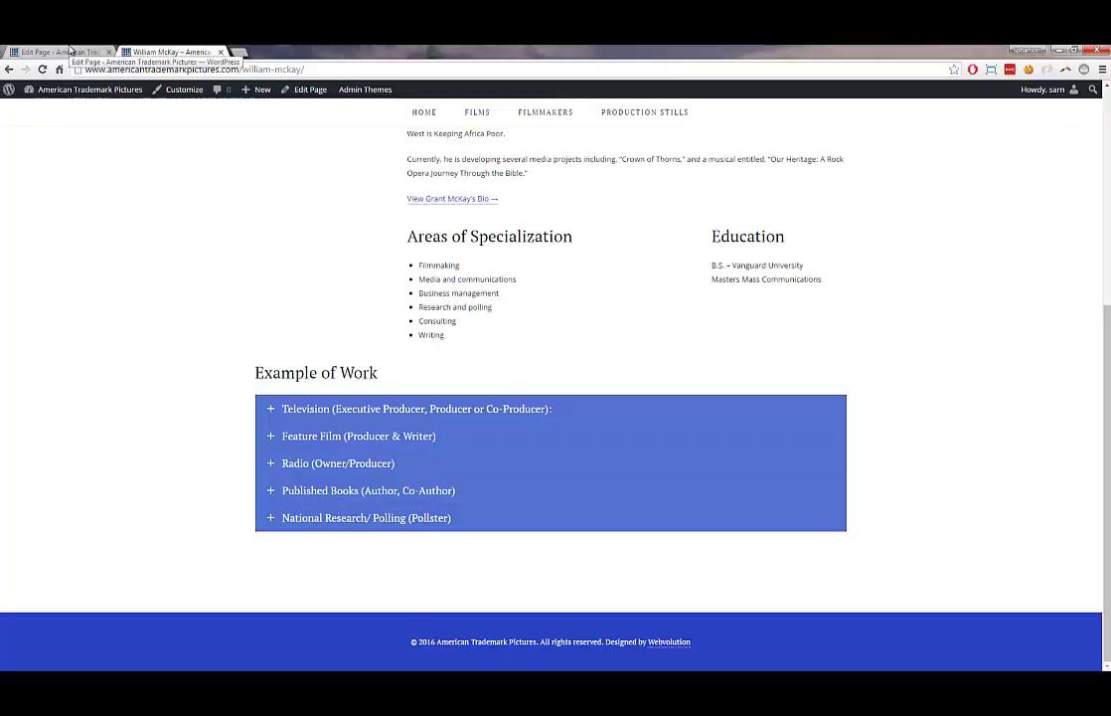
scroll(259, 187, "up", 4)
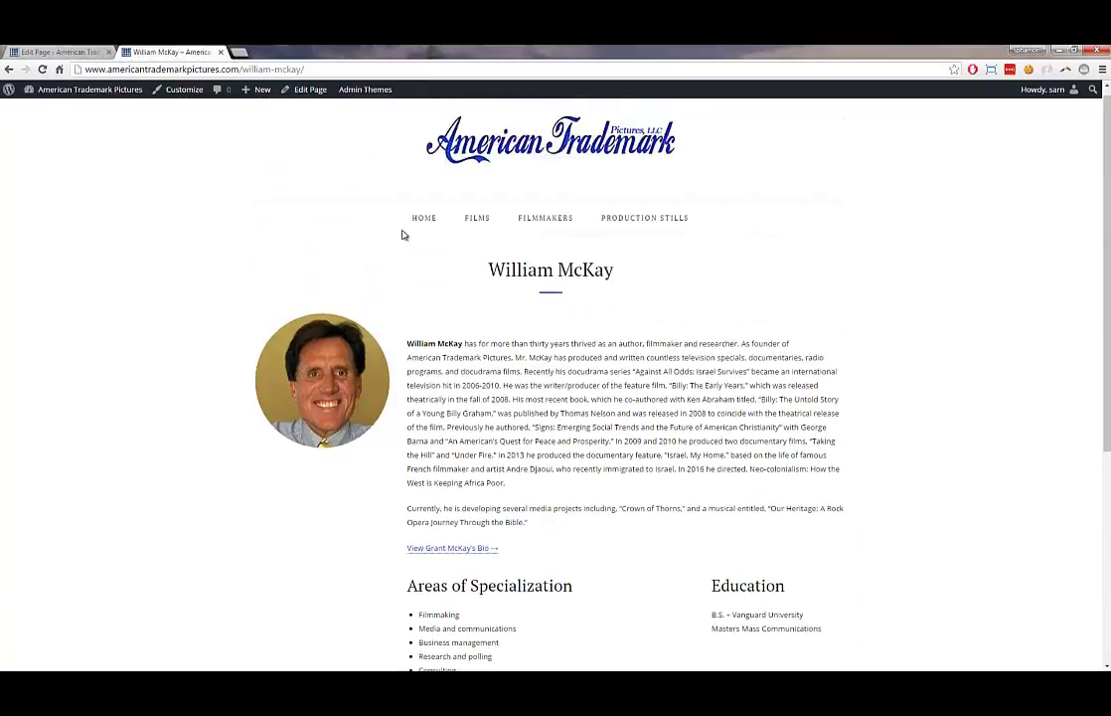
- On the live site, go through FILMMAKERS to the Films portfolio page
left_click(558, 221)
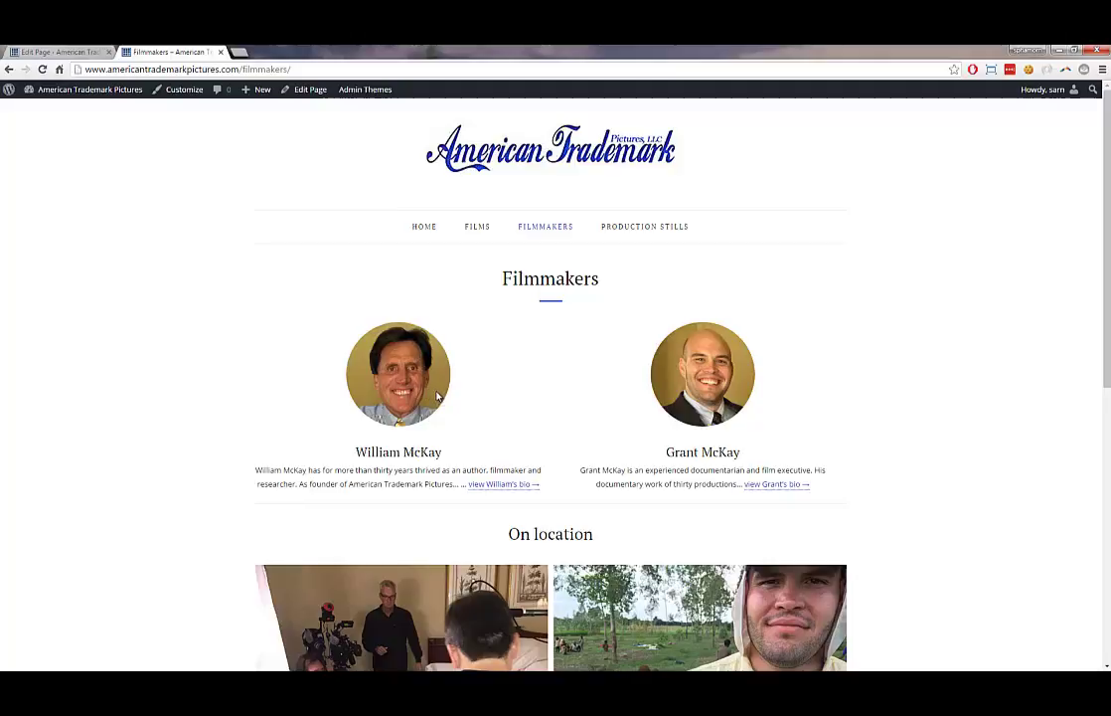
left_click(480, 229)
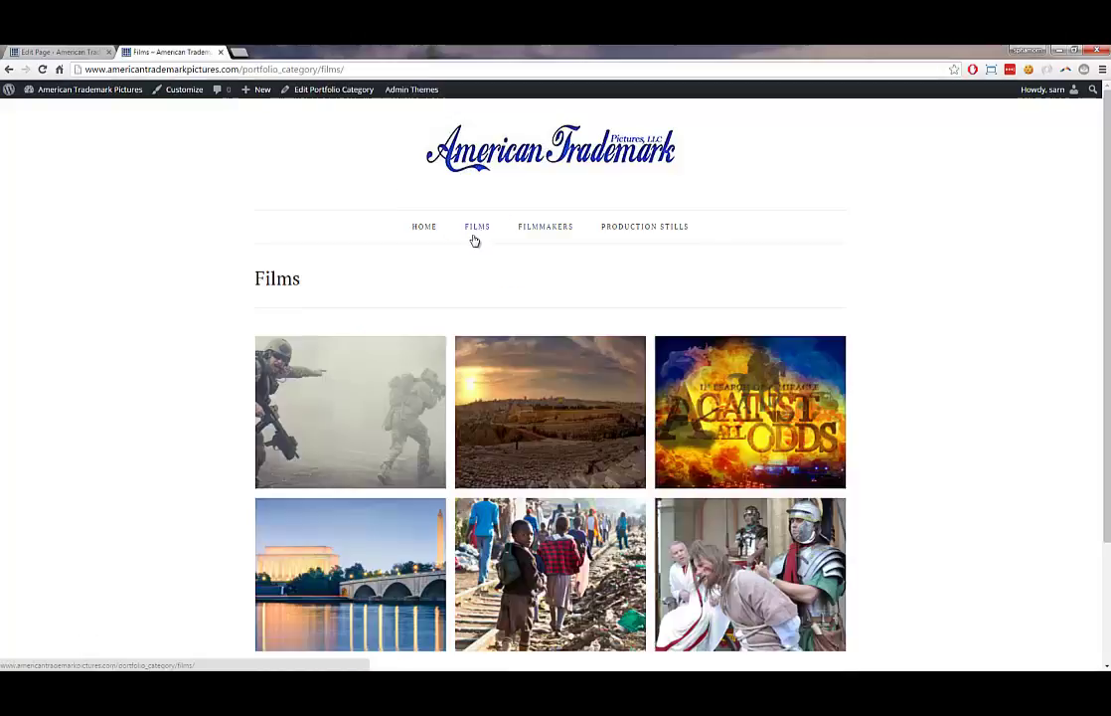
scroll(469, 235, "down", 1)
- Open the admin Pages list showing all five published pages
left_click(60, 52)
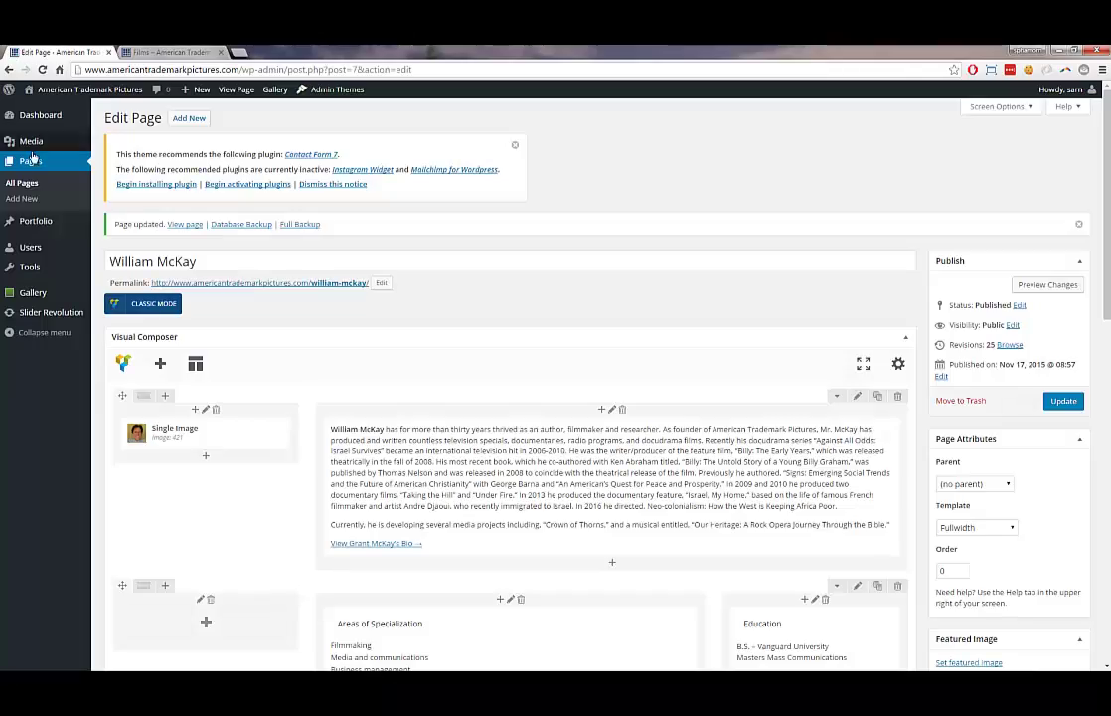
left_click(22, 182)
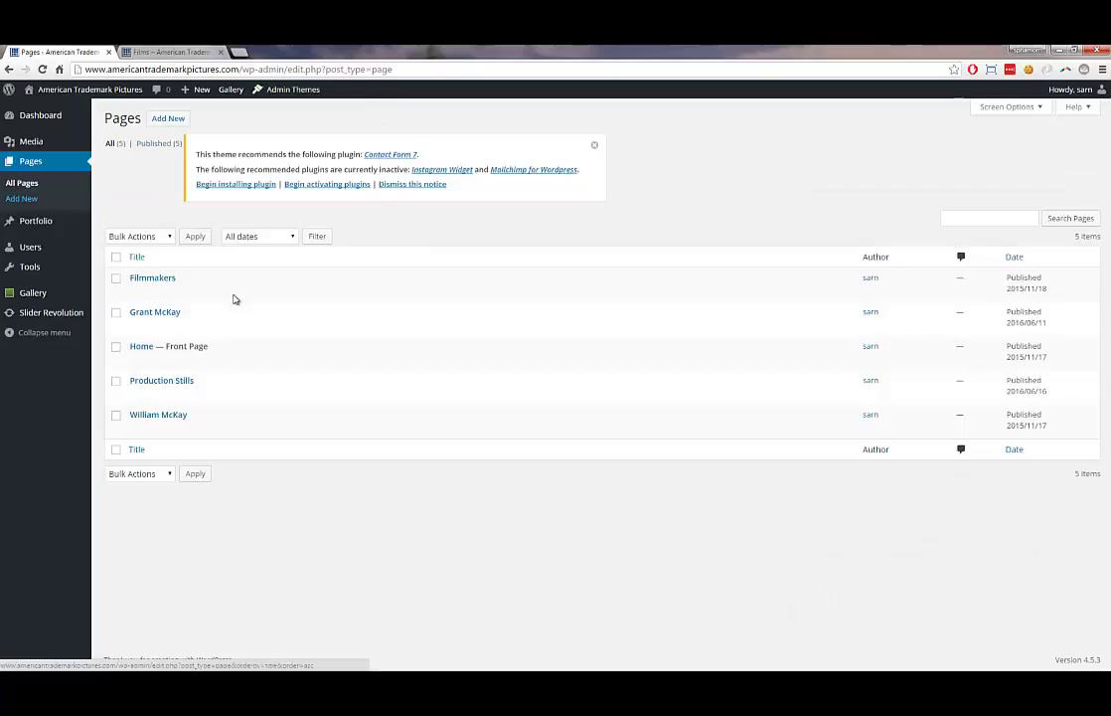
mouse_move(225, 334)
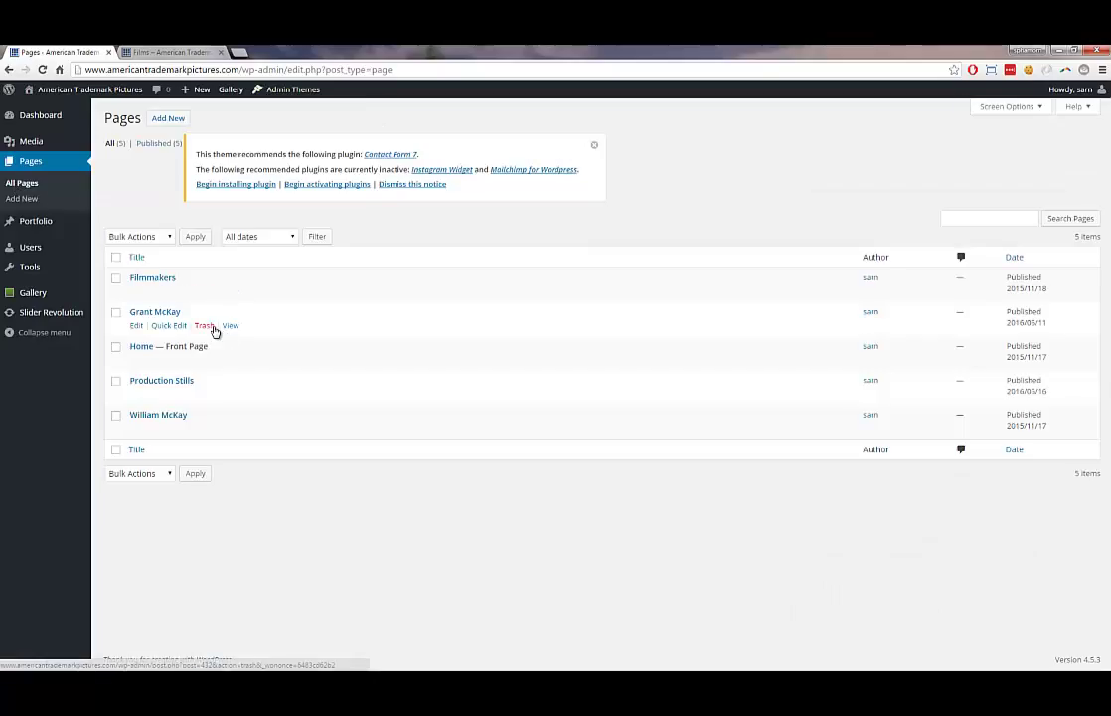
mouse_move(136, 300)
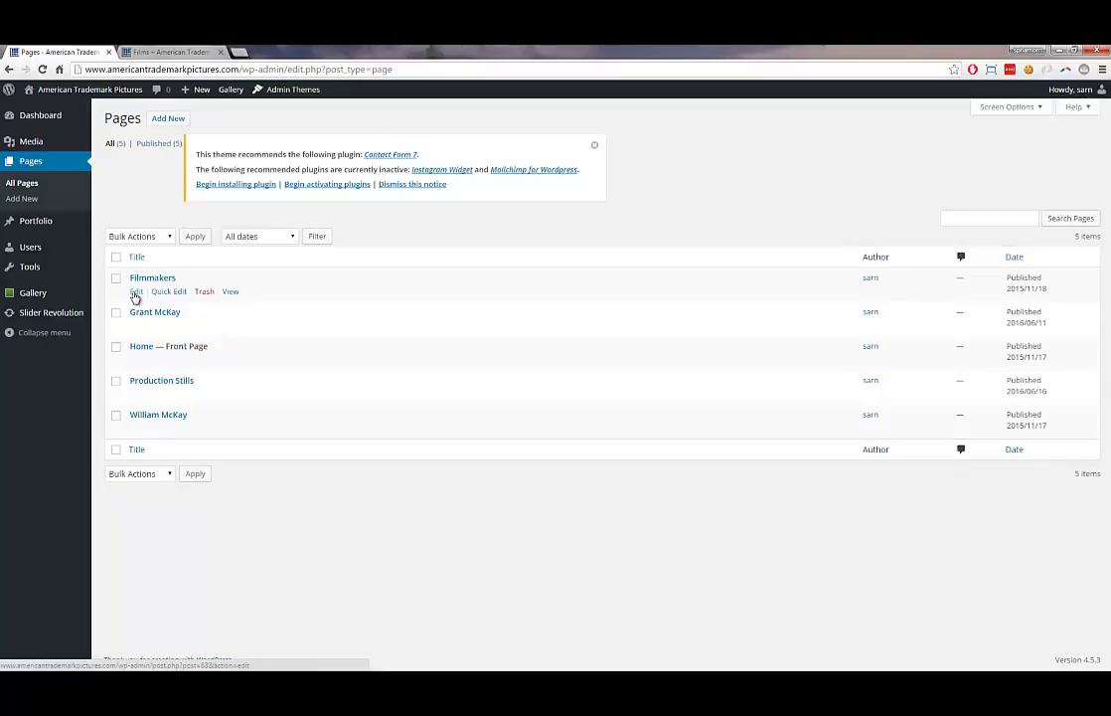
- Load the Production Stills page on the live site, then return to the Pages list
left_click(167, 52)
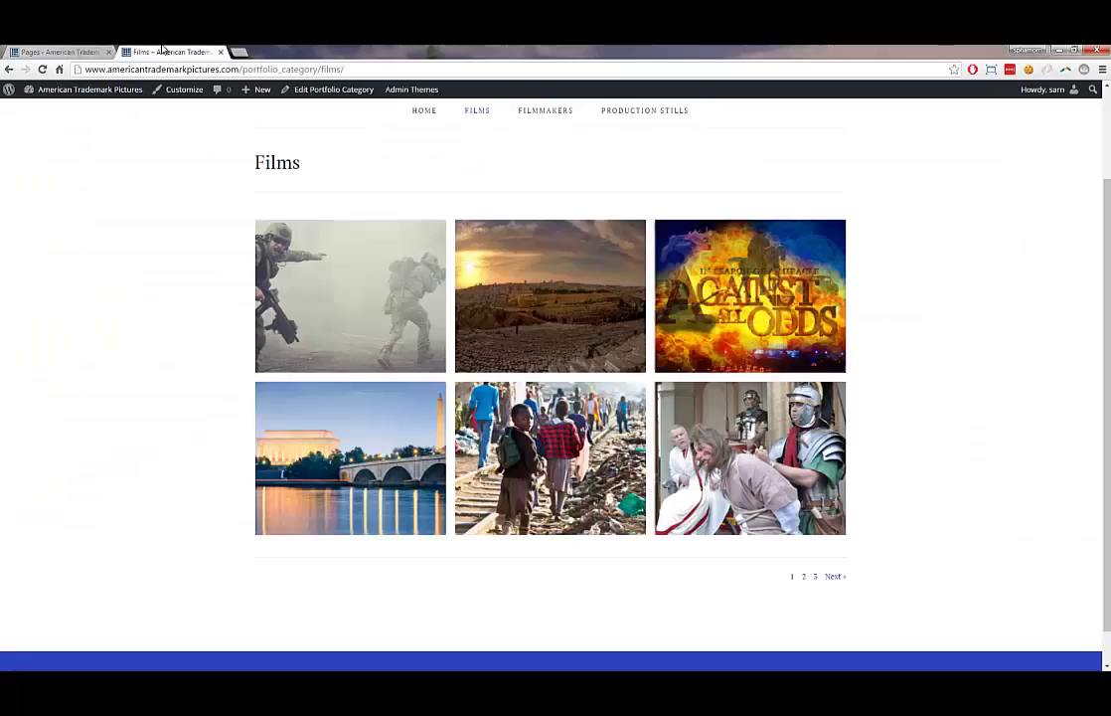
left_click(74, 48)
mouse_move(165, 384)
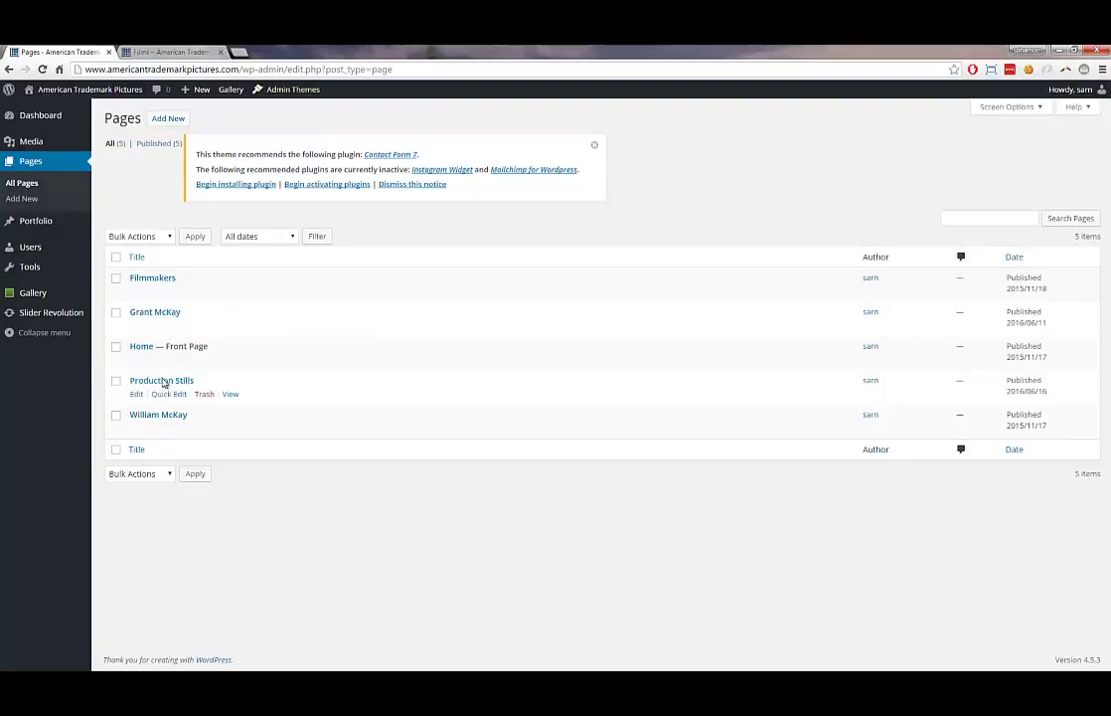
mouse_move(220, 367)
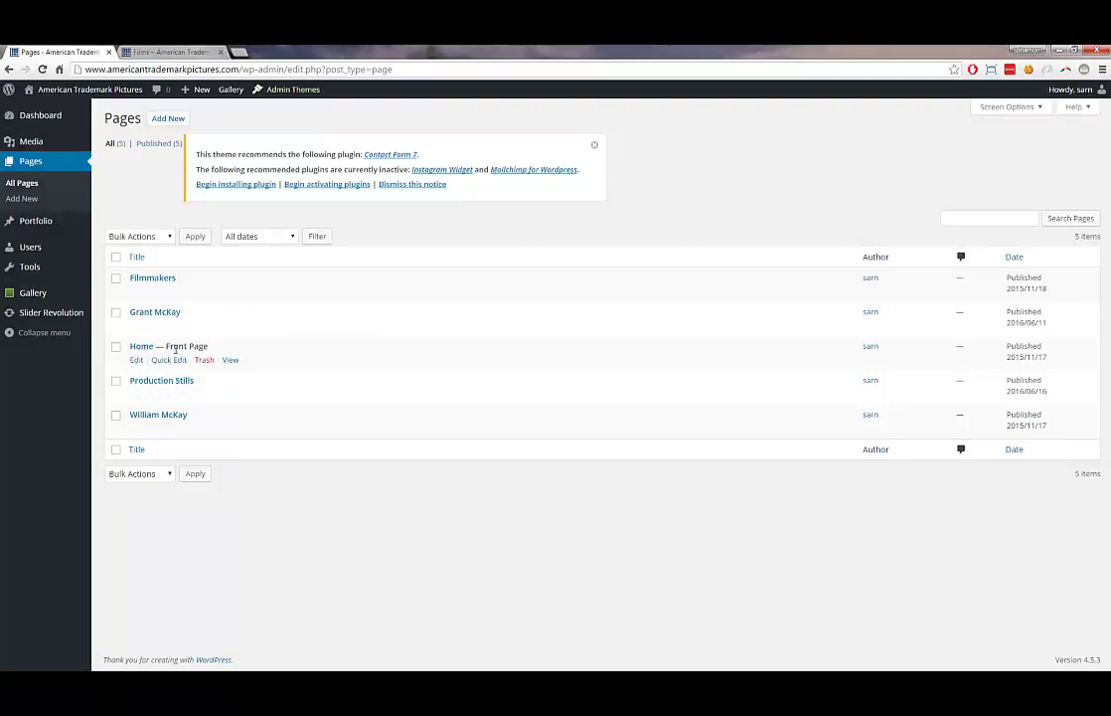
left_click(149, 52)
scroll(597, 159, "up", 2)
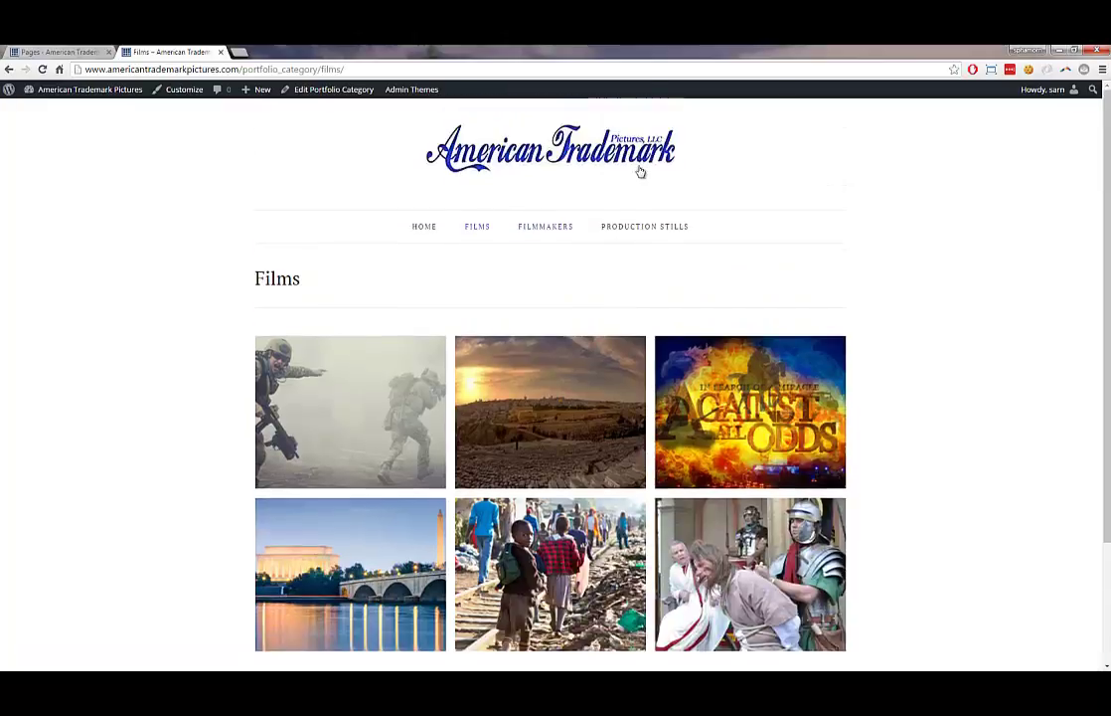
left_click(647, 227)
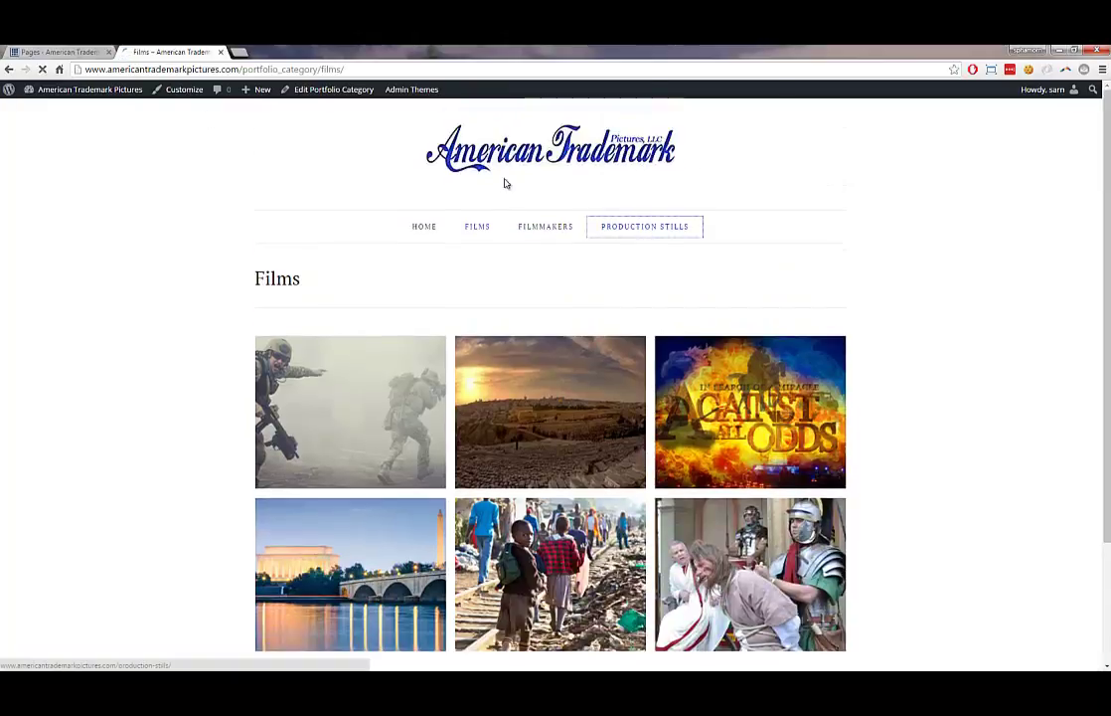
left_click(26, 51)
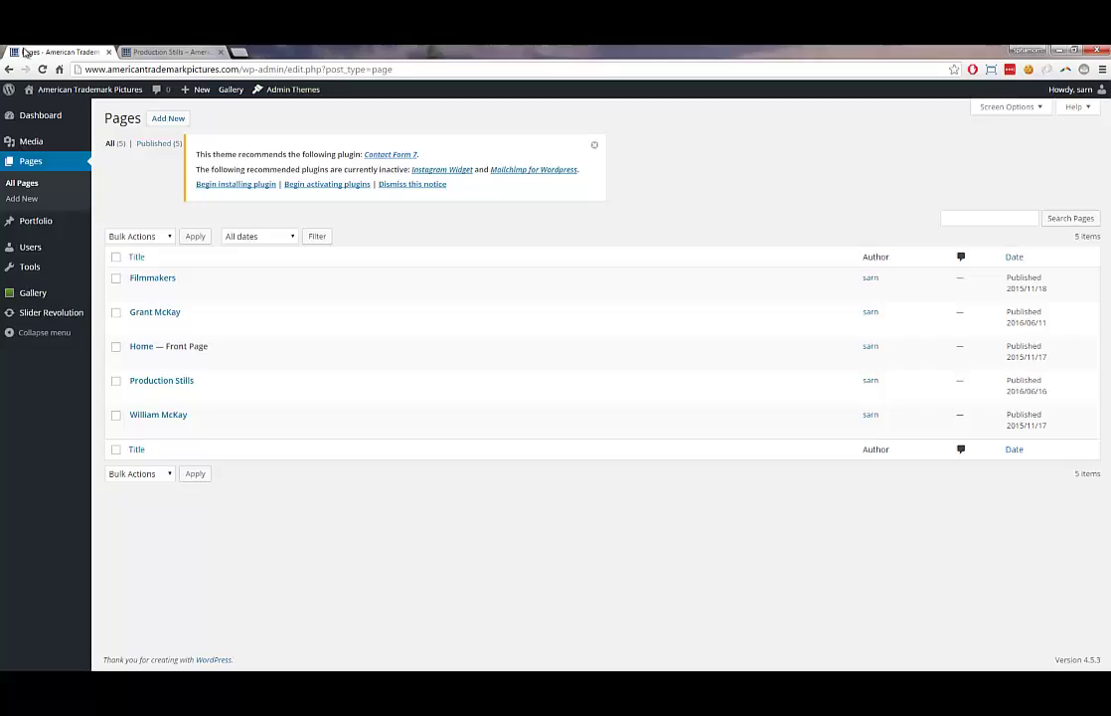
- Open the Production Stills page in Visual Composer, showing its NextGEN Gallery element
left_click(136, 394)
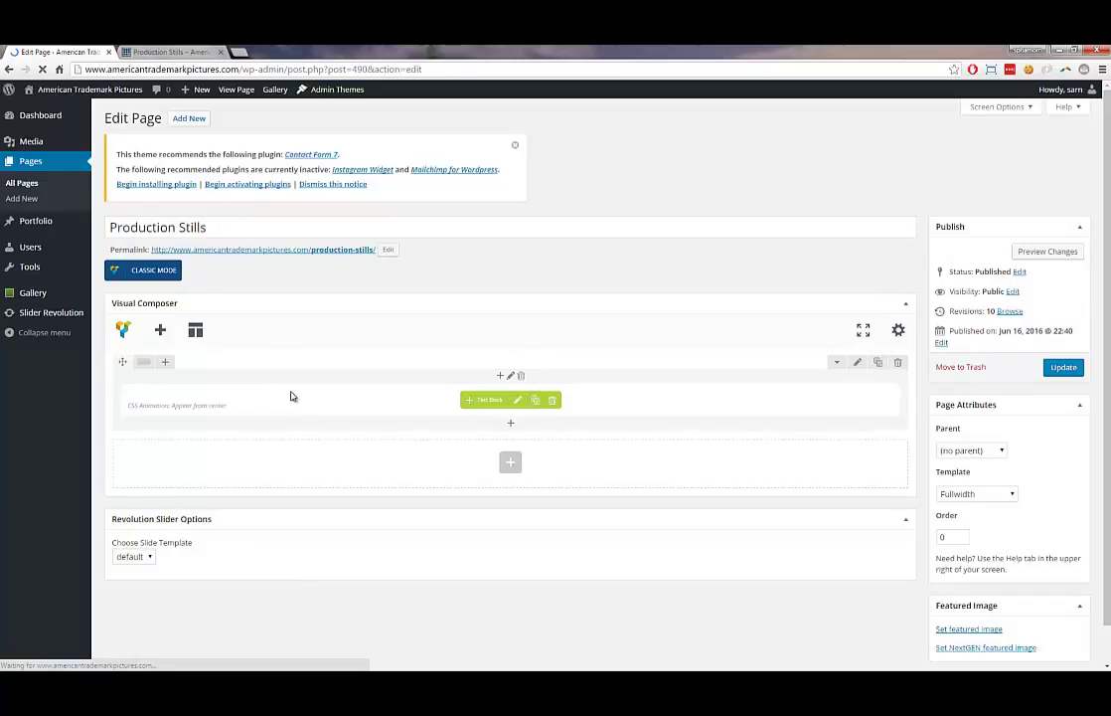
mouse_move(494, 403)
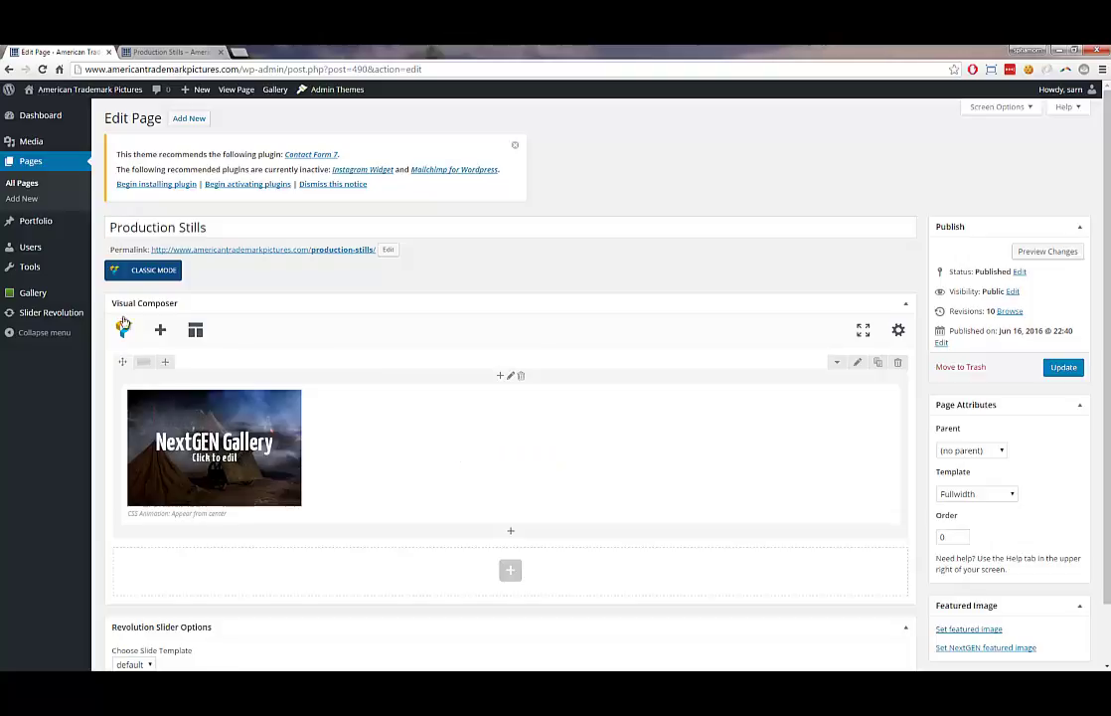
mouse_move(36, 297)
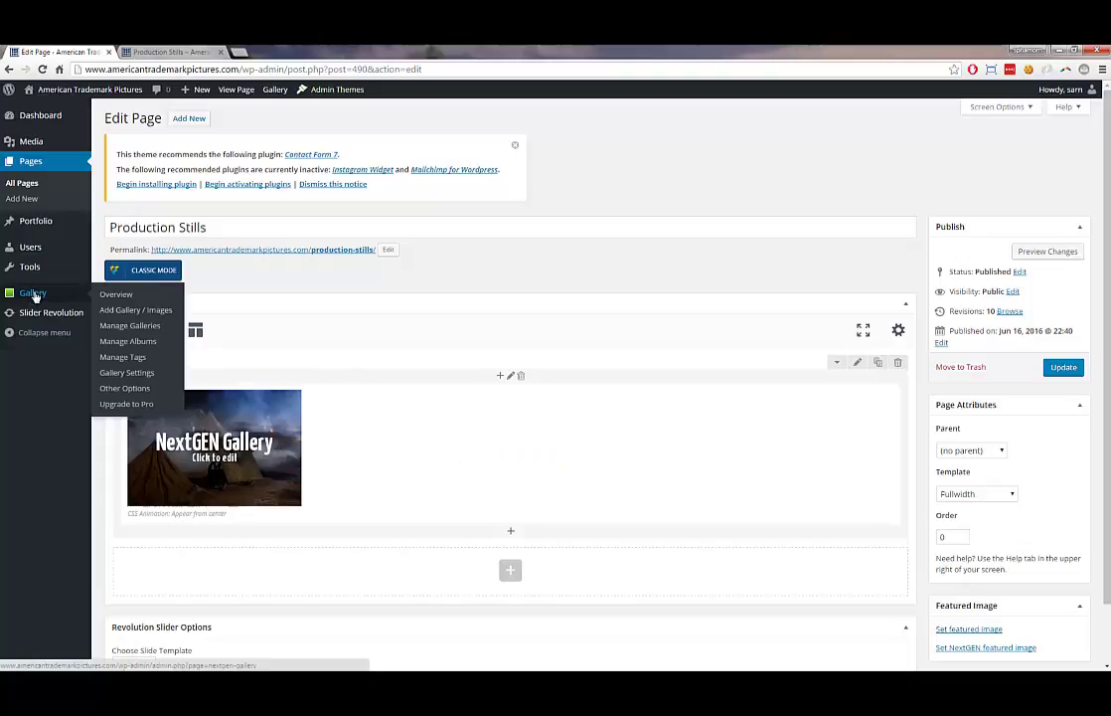
- Navigate the live tab to the Films portfolio page, then return to the editor
left_click(171, 52)
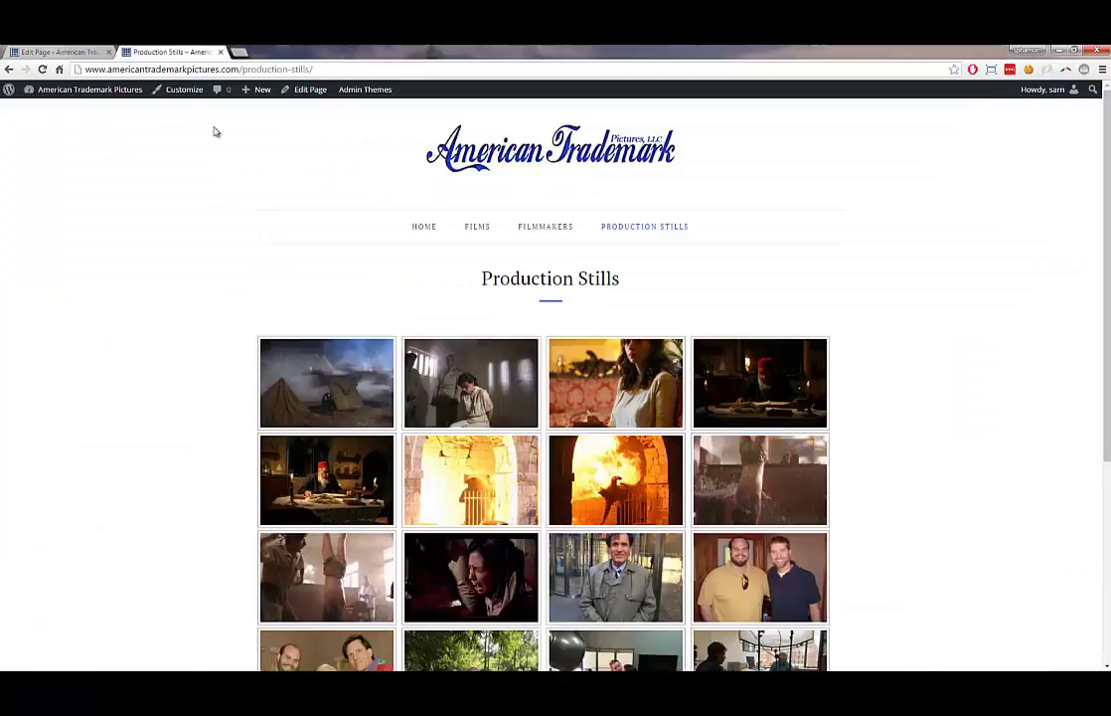
left_click(479, 230)
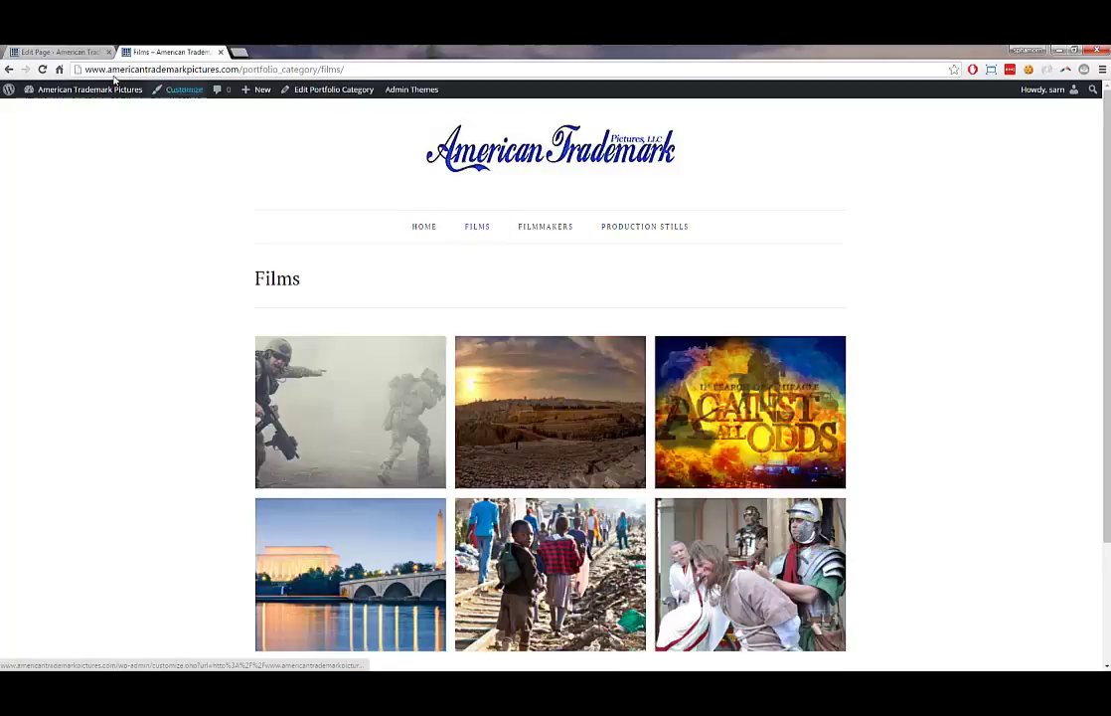
left_click(62, 51)
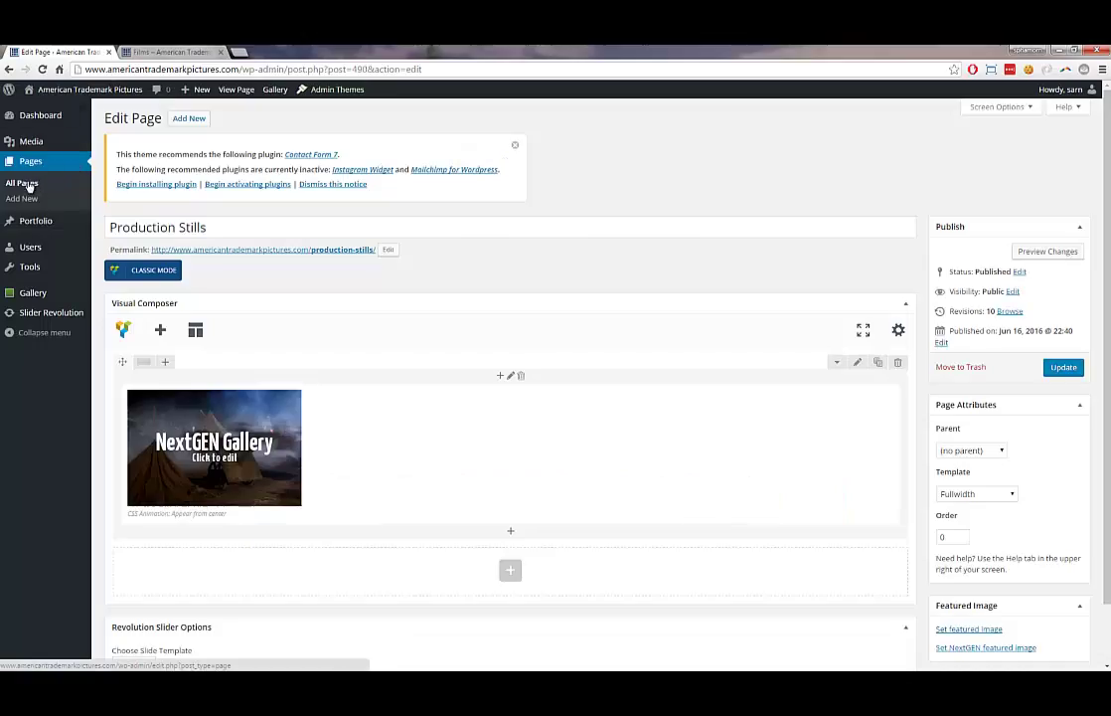
left_click(175, 52)
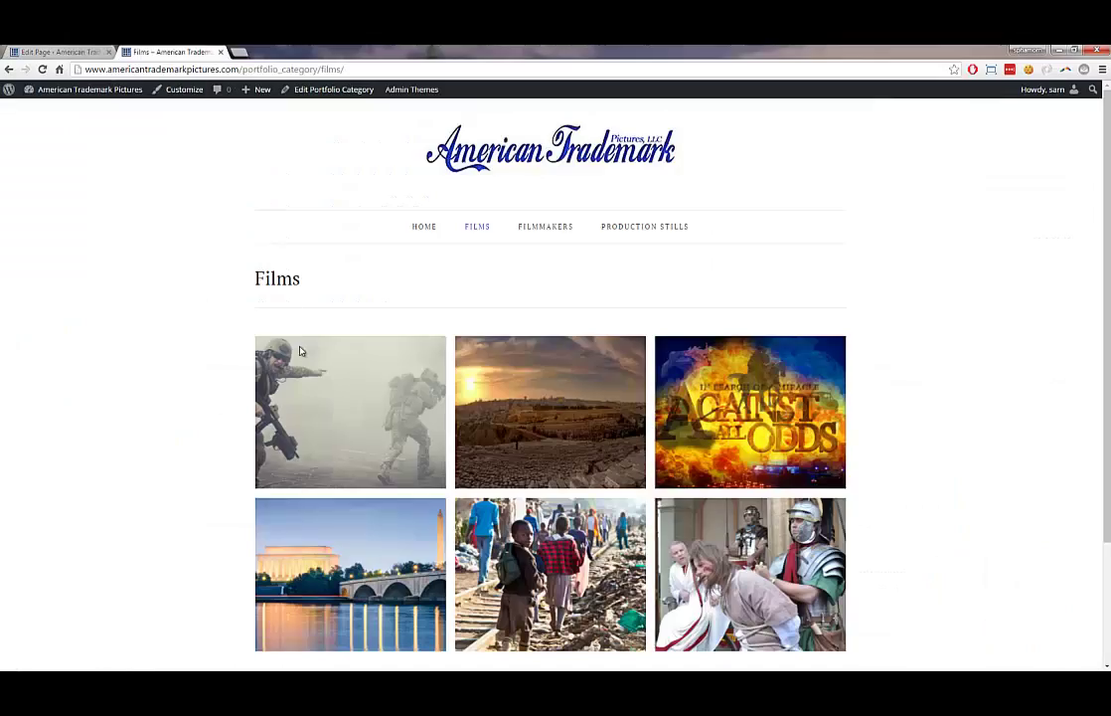
scroll(298, 354, "down", 2)
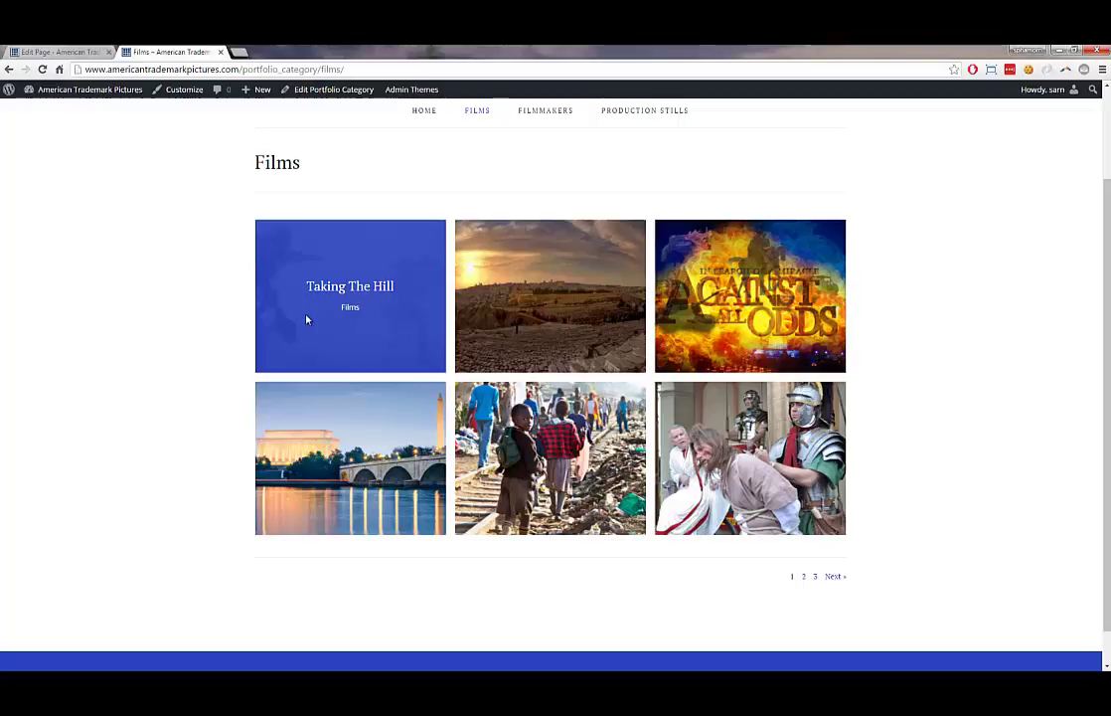
left_click(69, 52)
mouse_move(33, 227)
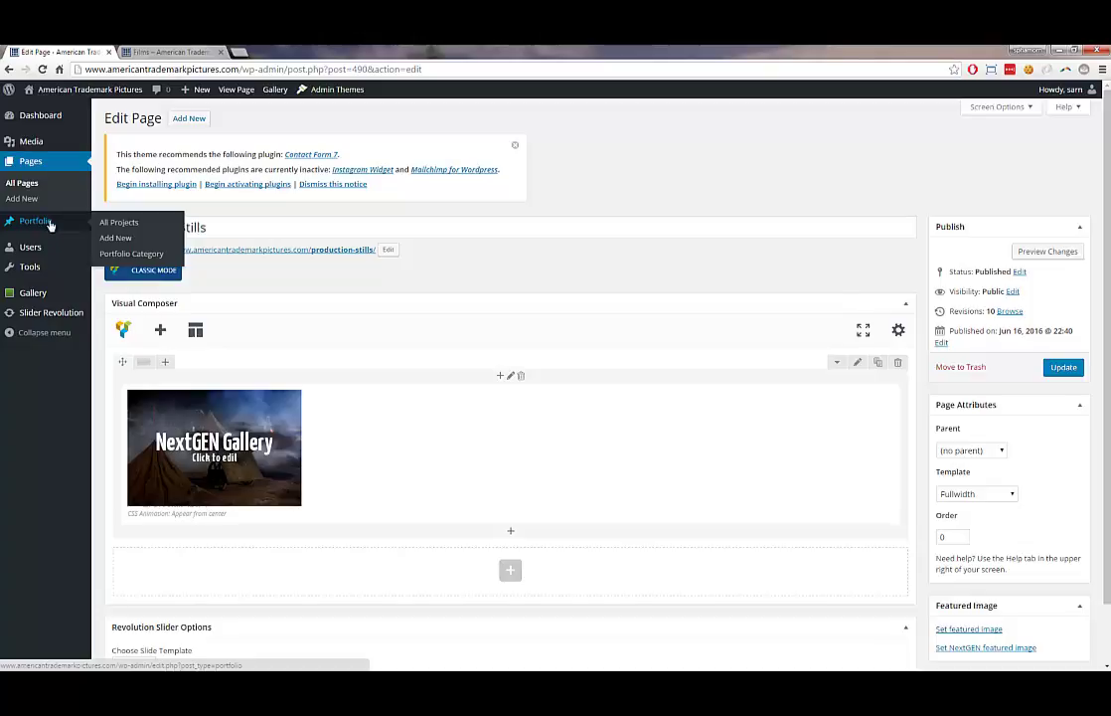
- Open the Portfolio project list and compare it with the live Films page 1
left_click(110, 224)
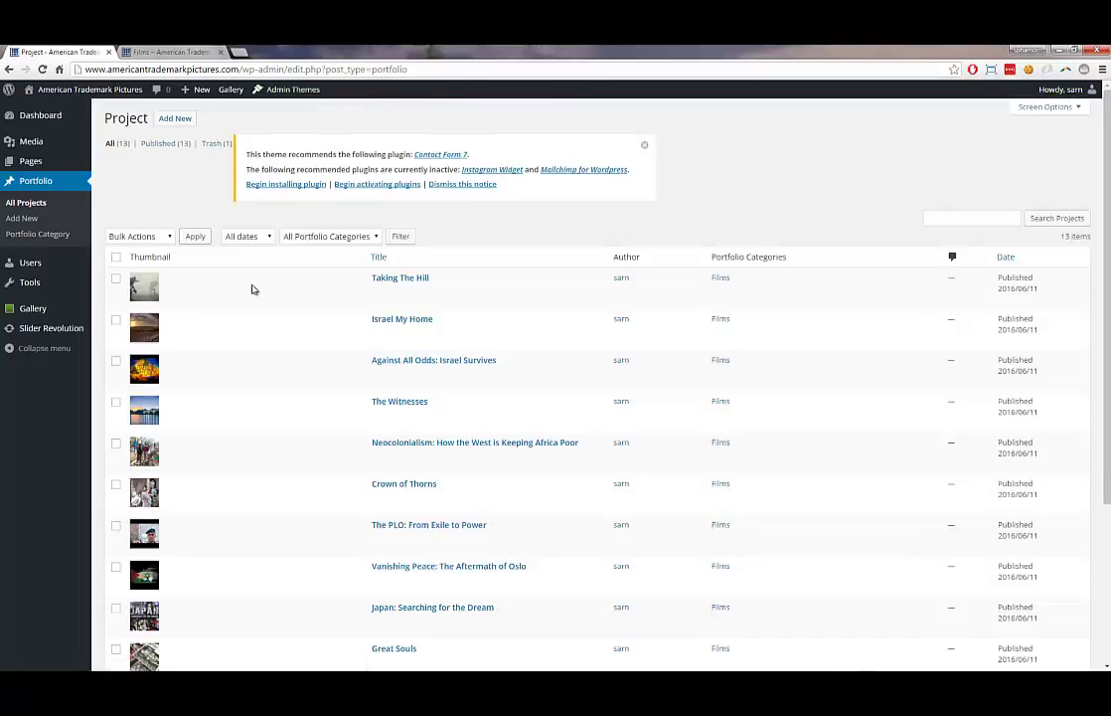
scroll(252, 289, "down", 2)
scroll(272, 292, "up", 2)
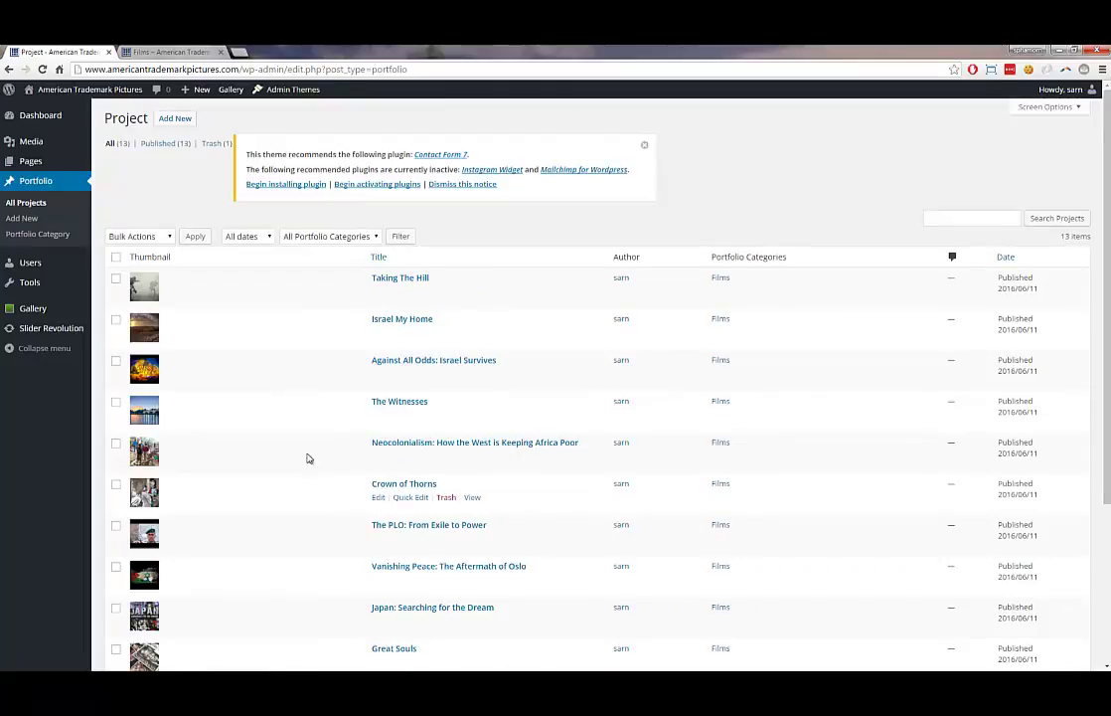
left_click(167, 52)
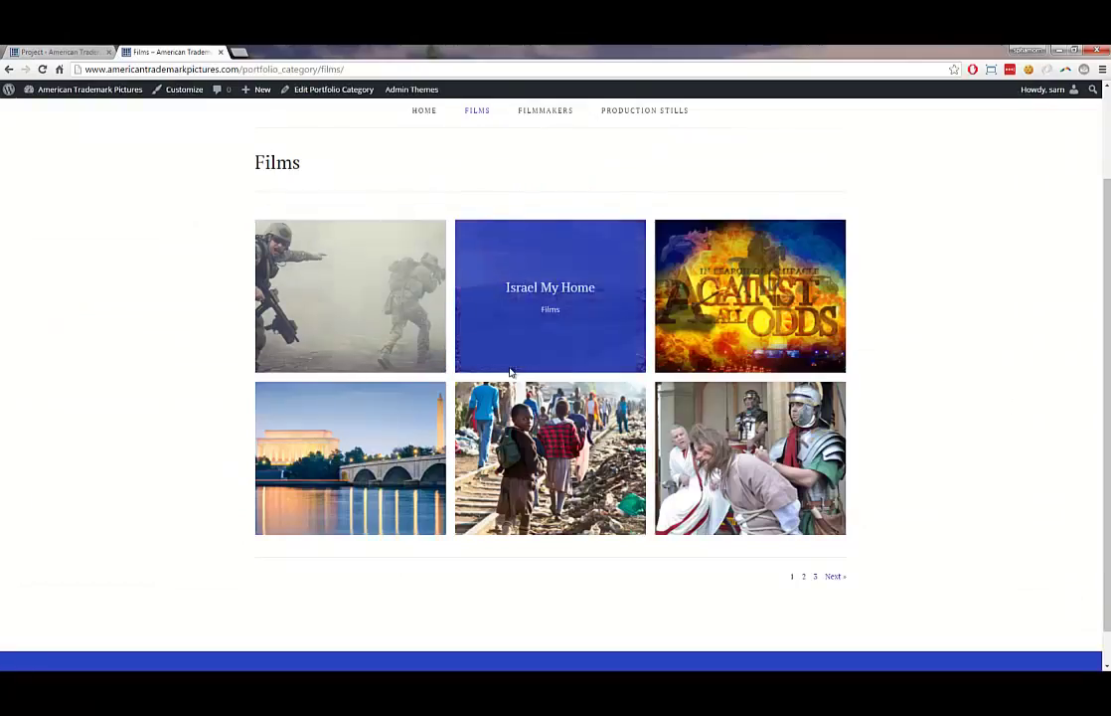
scroll(510, 372, "up", 1)
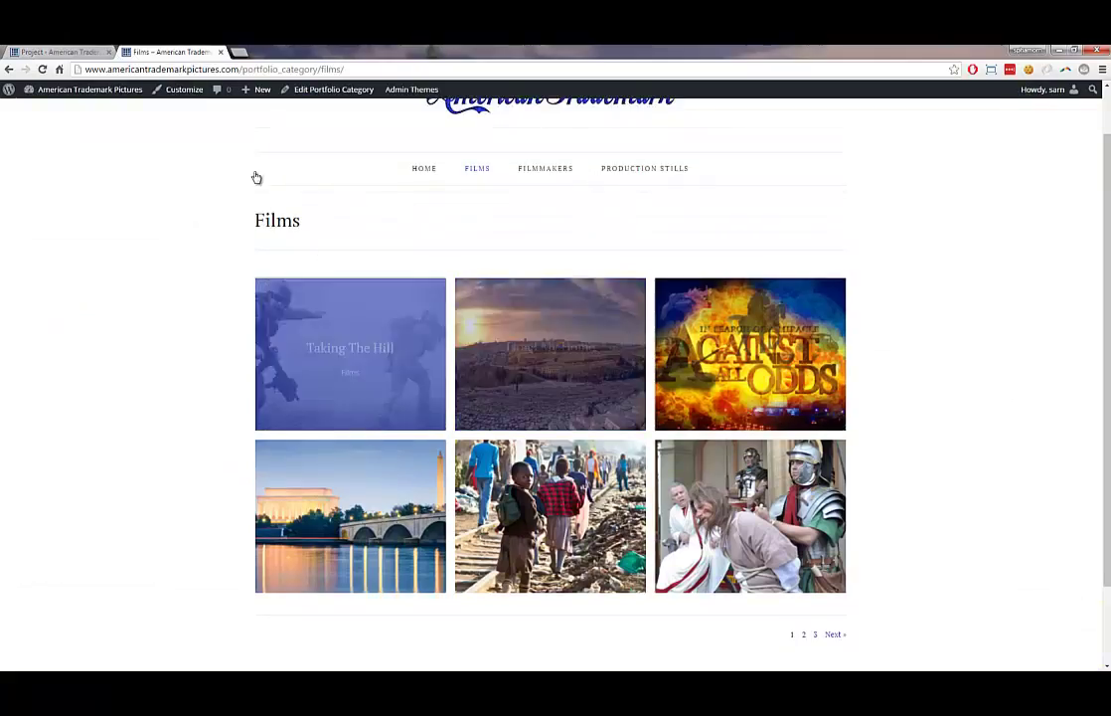
left_click(78, 52)
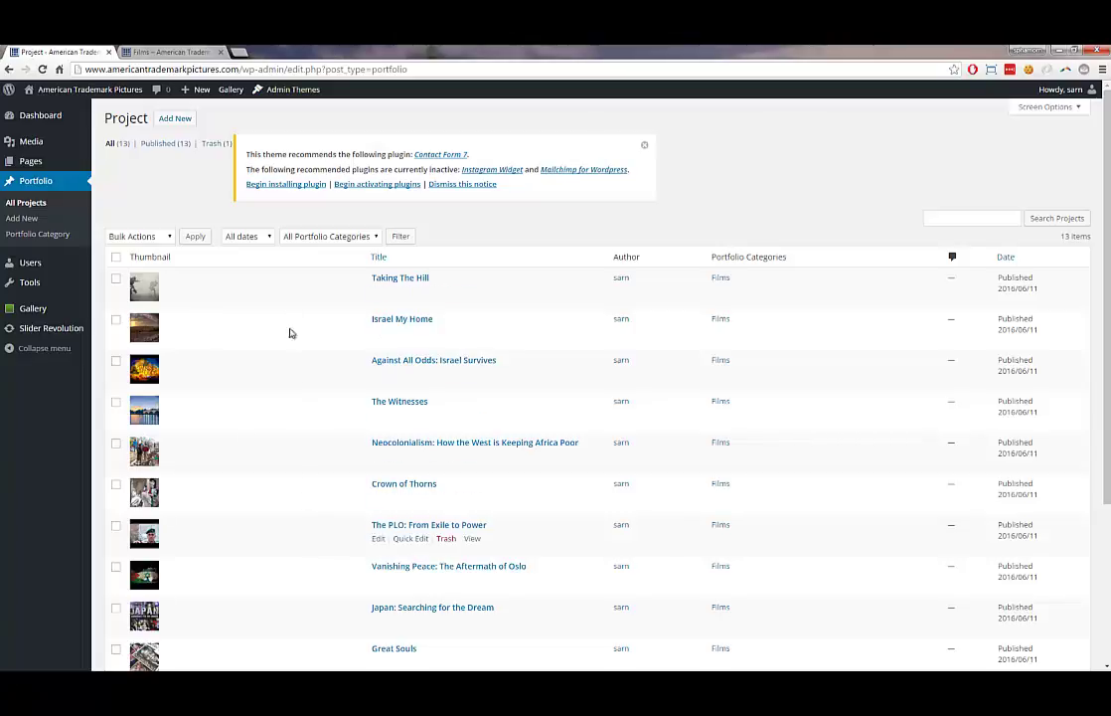
scroll(282, 377, "down", 3)
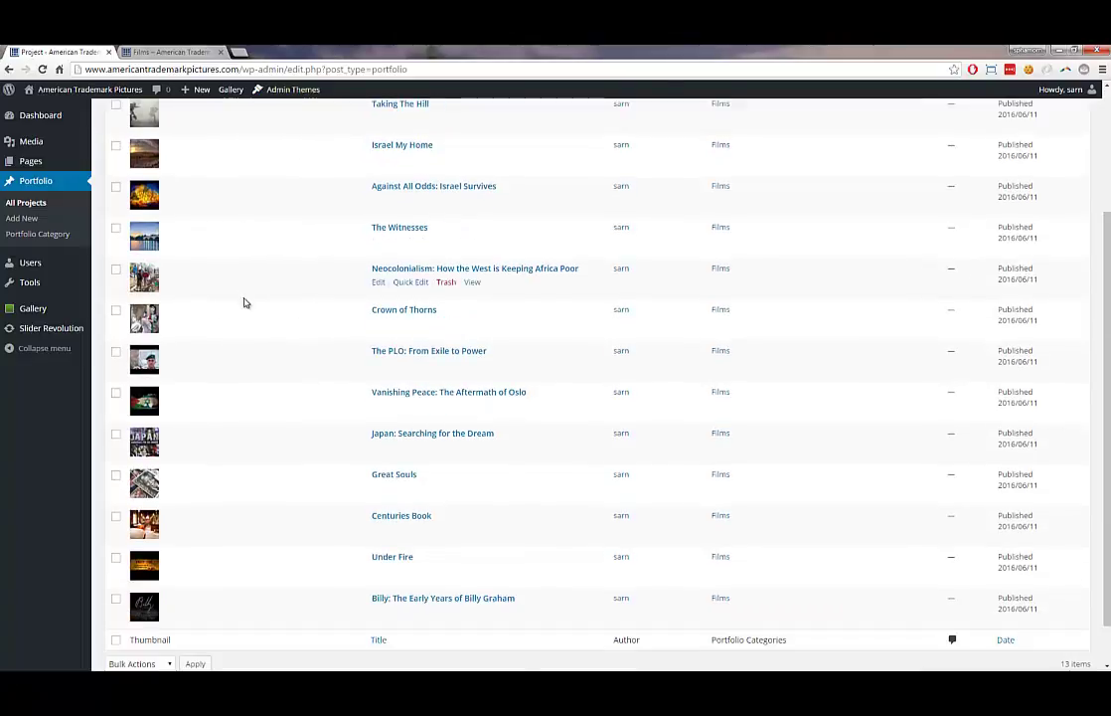
scroll(196, 278, "up", 3)
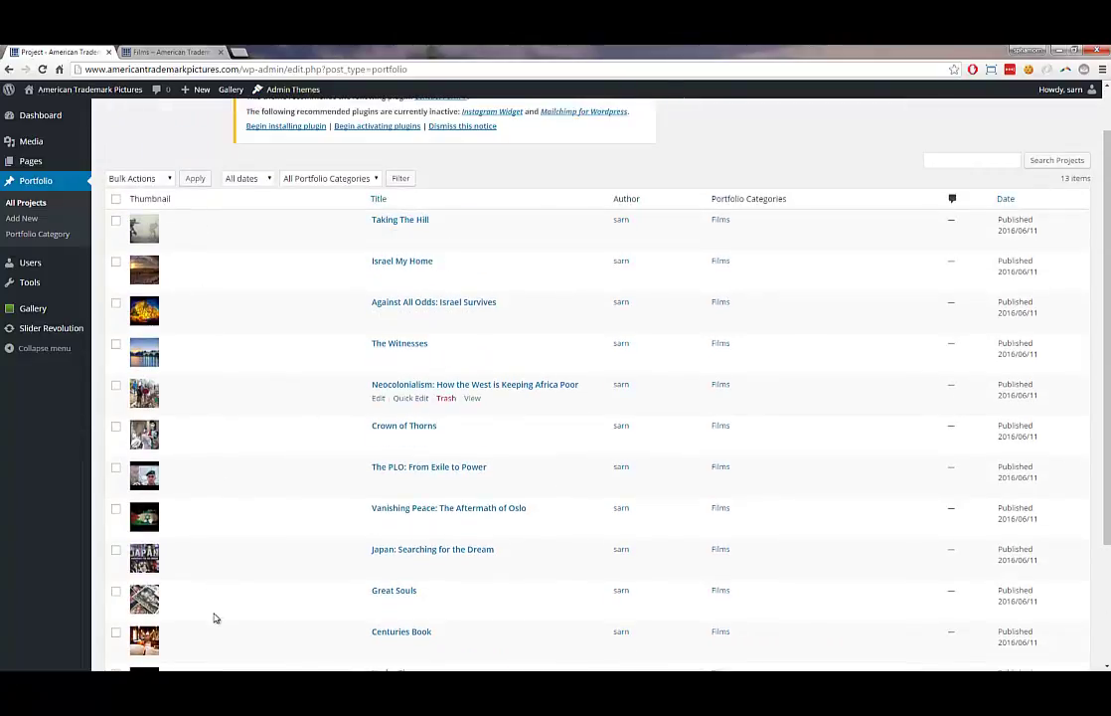
- Page through live Films pages 2 and 3, comparing against the 13 listed projects
key("ctrl+Tab")
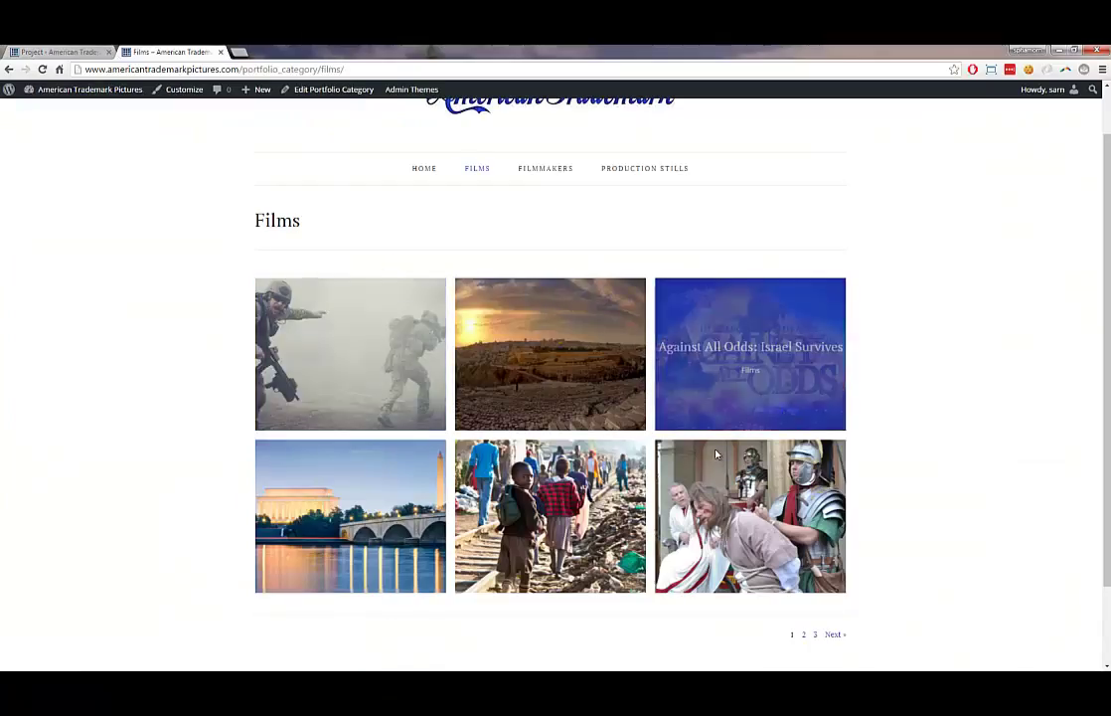
left_click(803, 635)
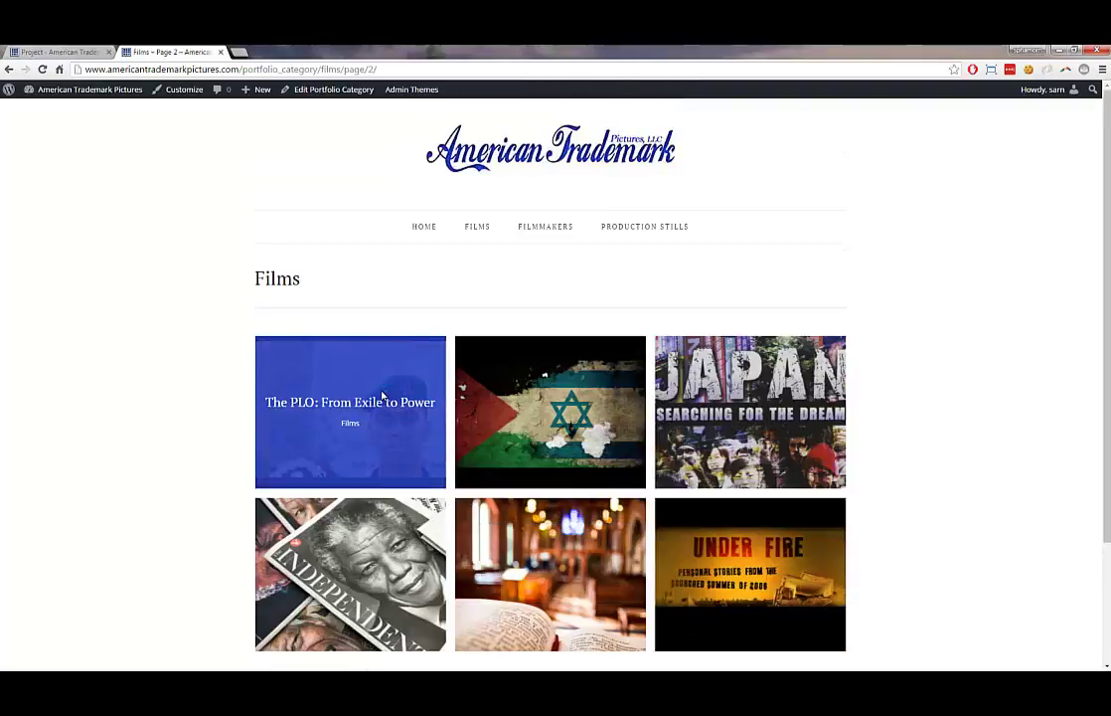
left_click(98, 52)
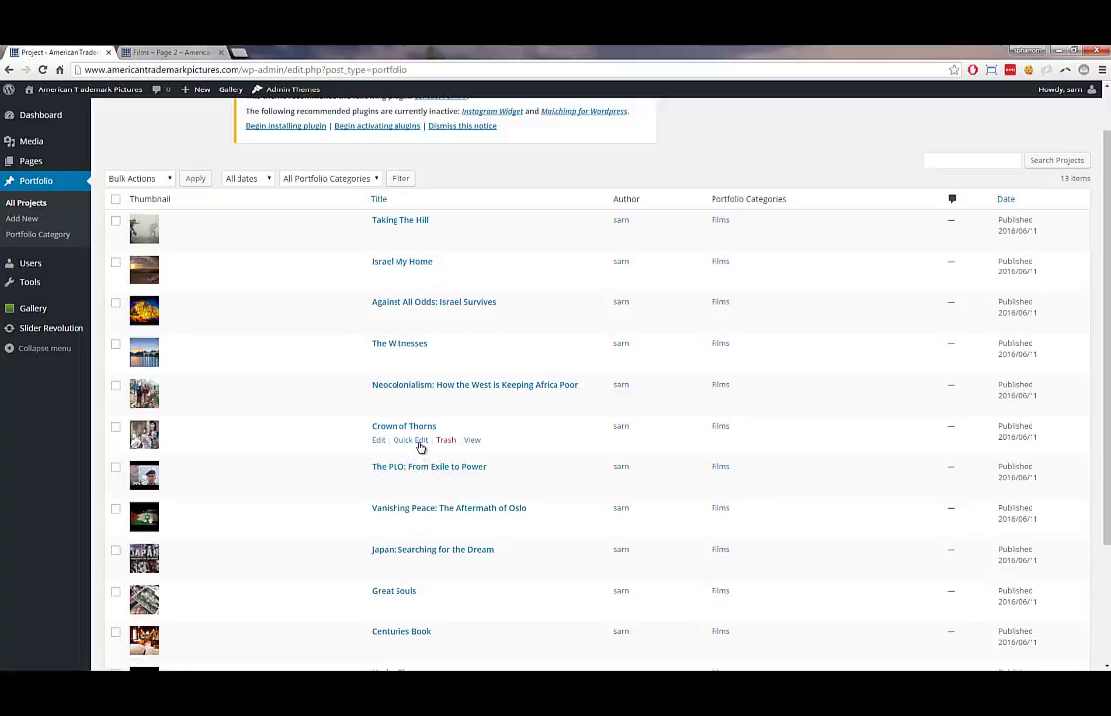
scroll(420, 445, "down", 2)
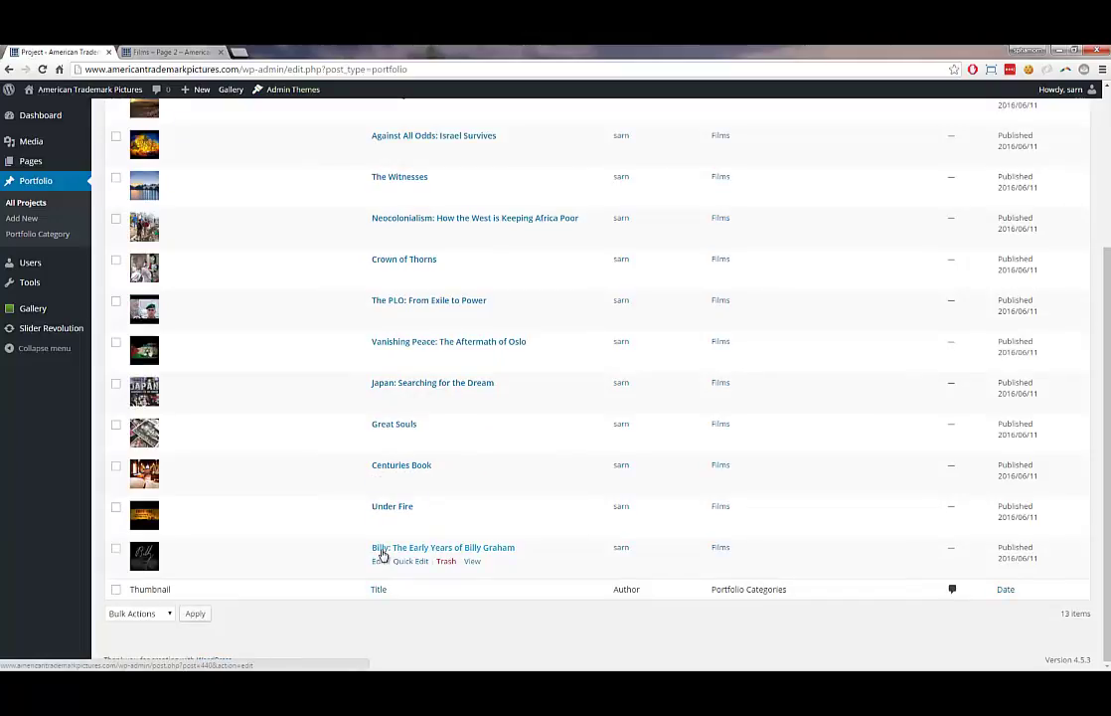
left_click(167, 51)
scroll(716, 398, "down", 2)
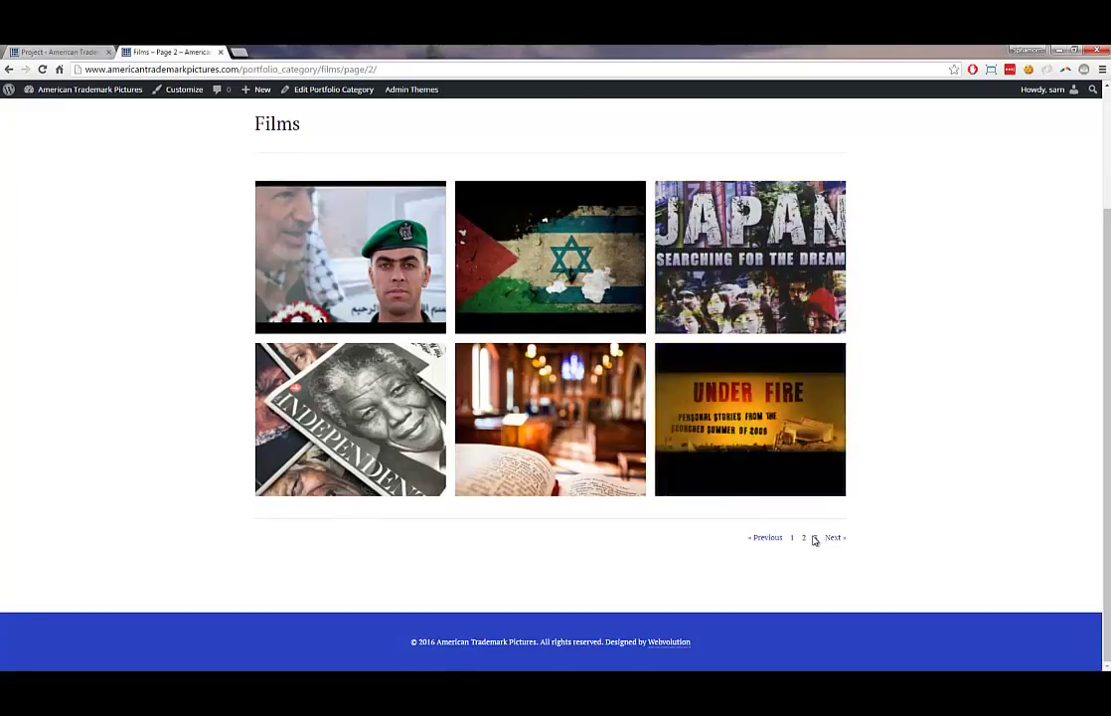
left_click(816, 537)
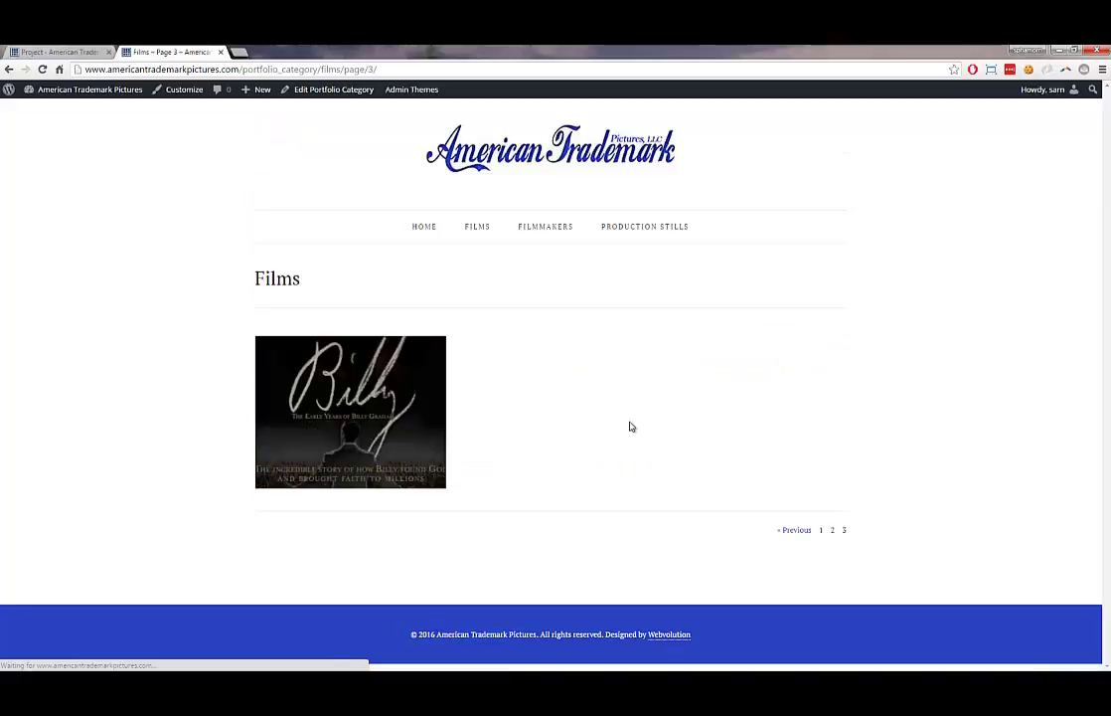
left_click(70, 51)
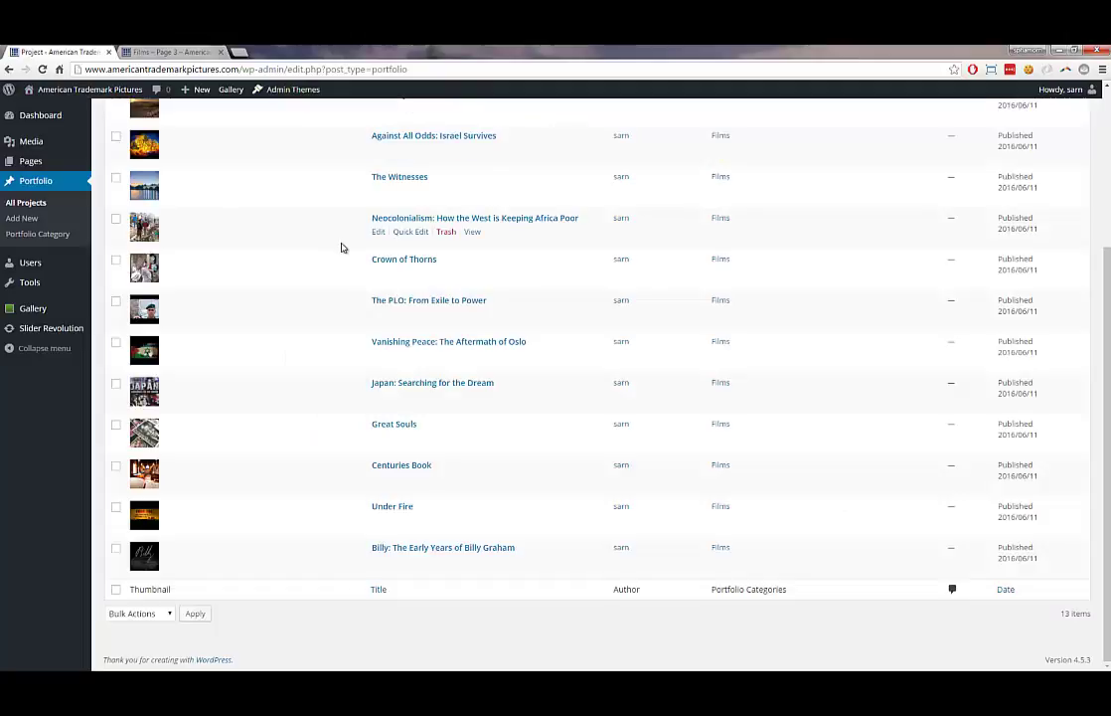
mouse_move(337, 567)
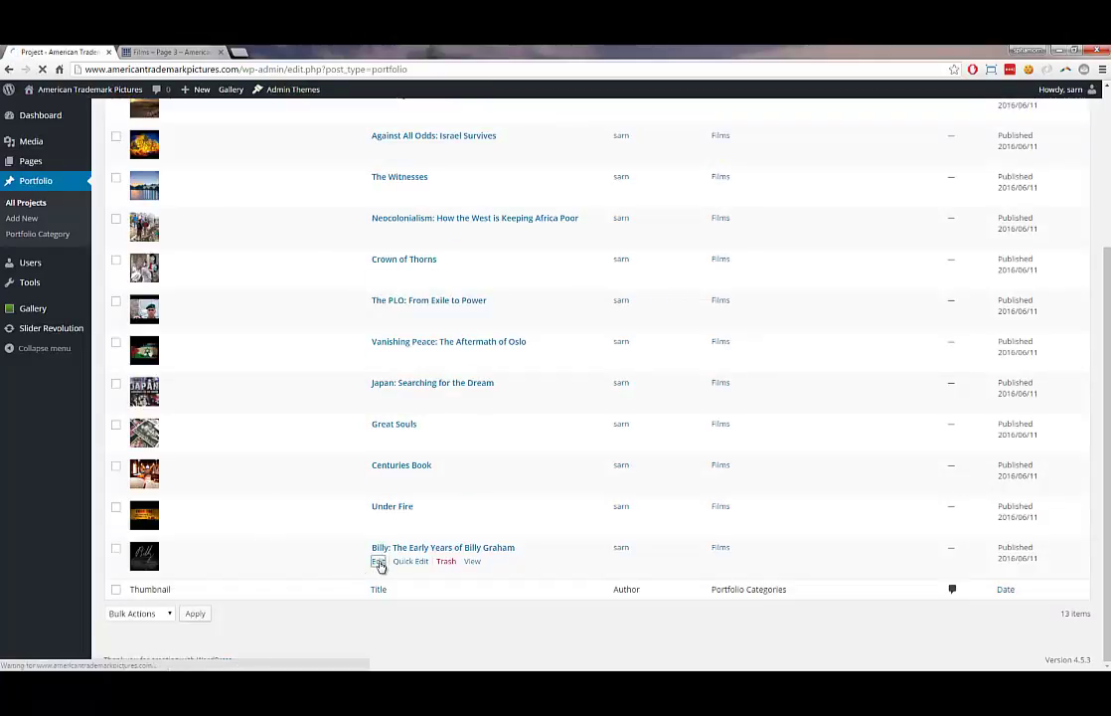
- Open the Billy Graham project and inspect its publish date, leaving it at 06-Jun 11, 2016 @ 18:37
left_click(379, 561)
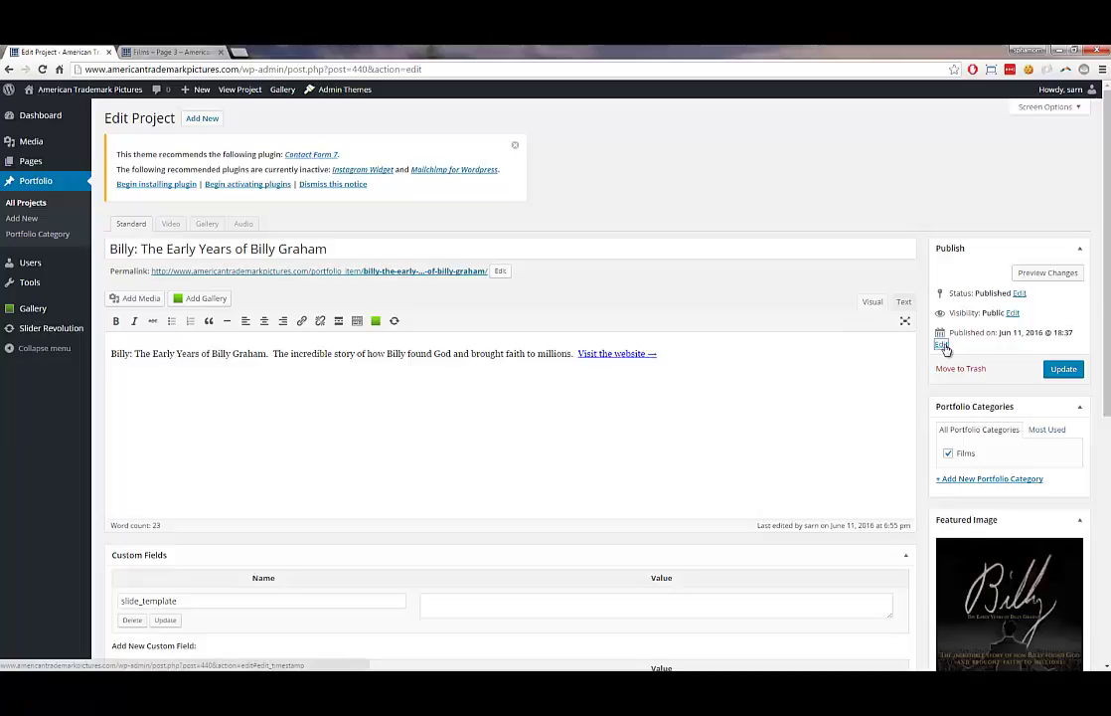
left_click(941, 345)
left_click(161, 50)
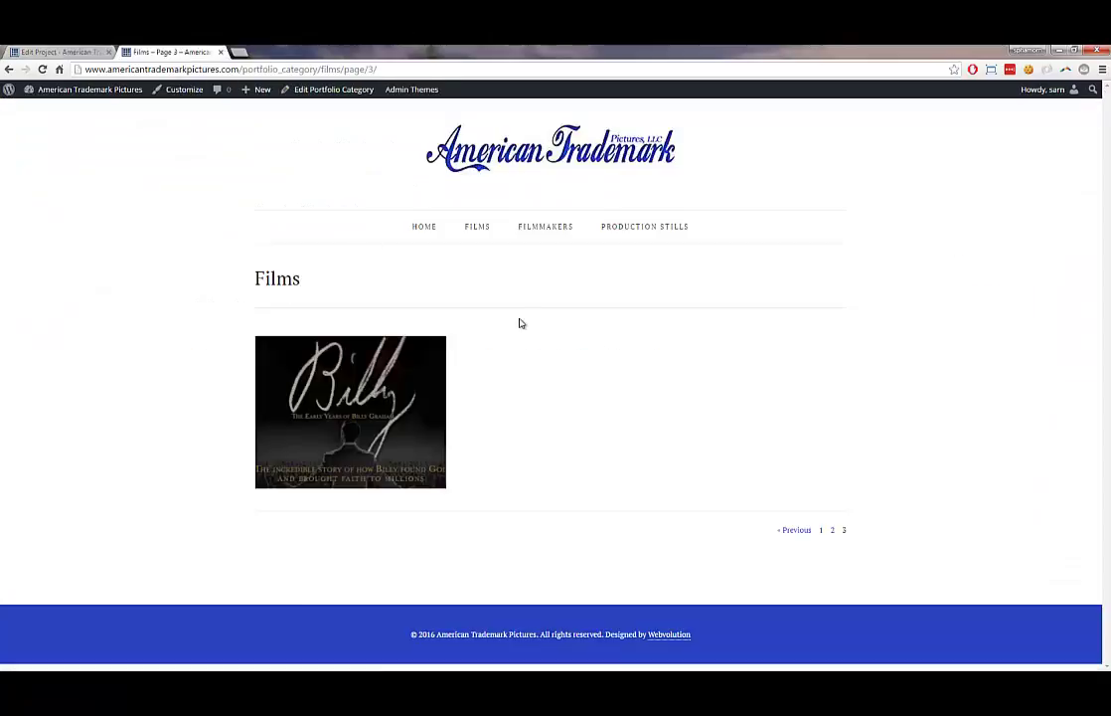
left_click(821, 530)
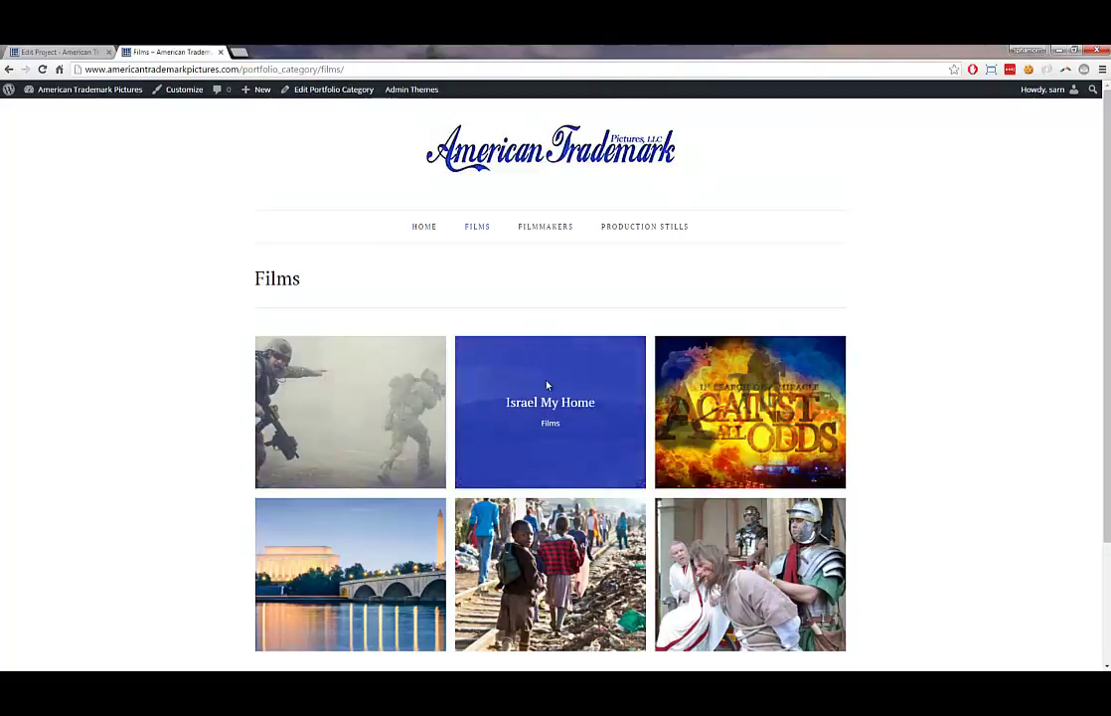
left_click(60, 49)
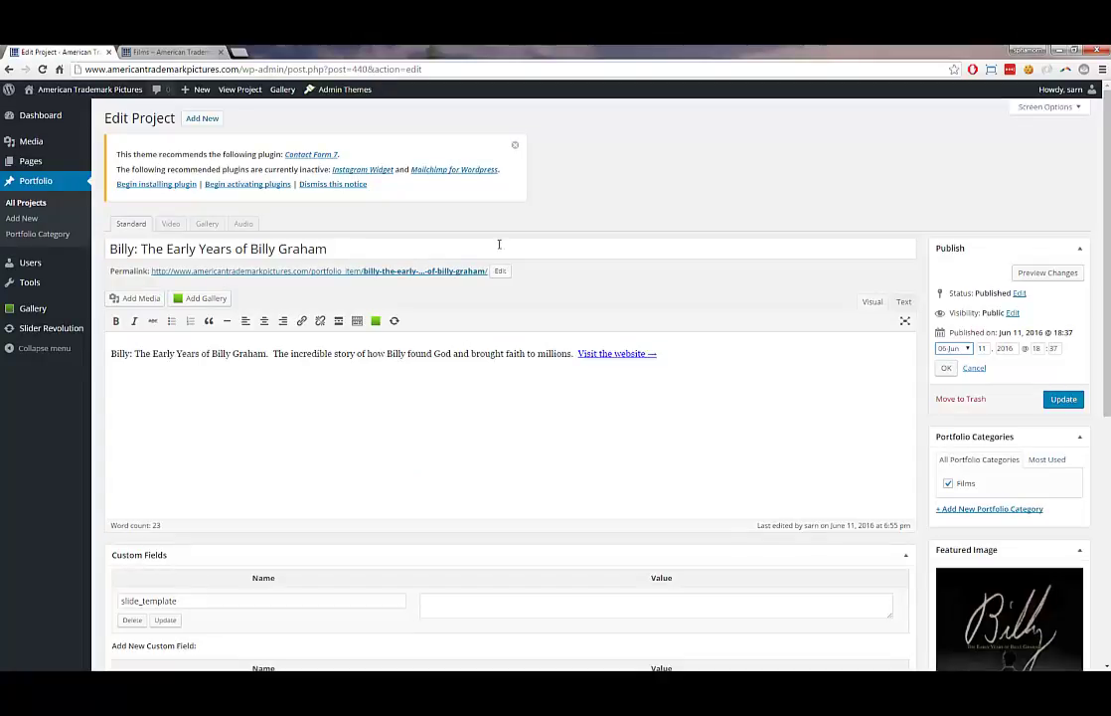
left_click(963, 349)
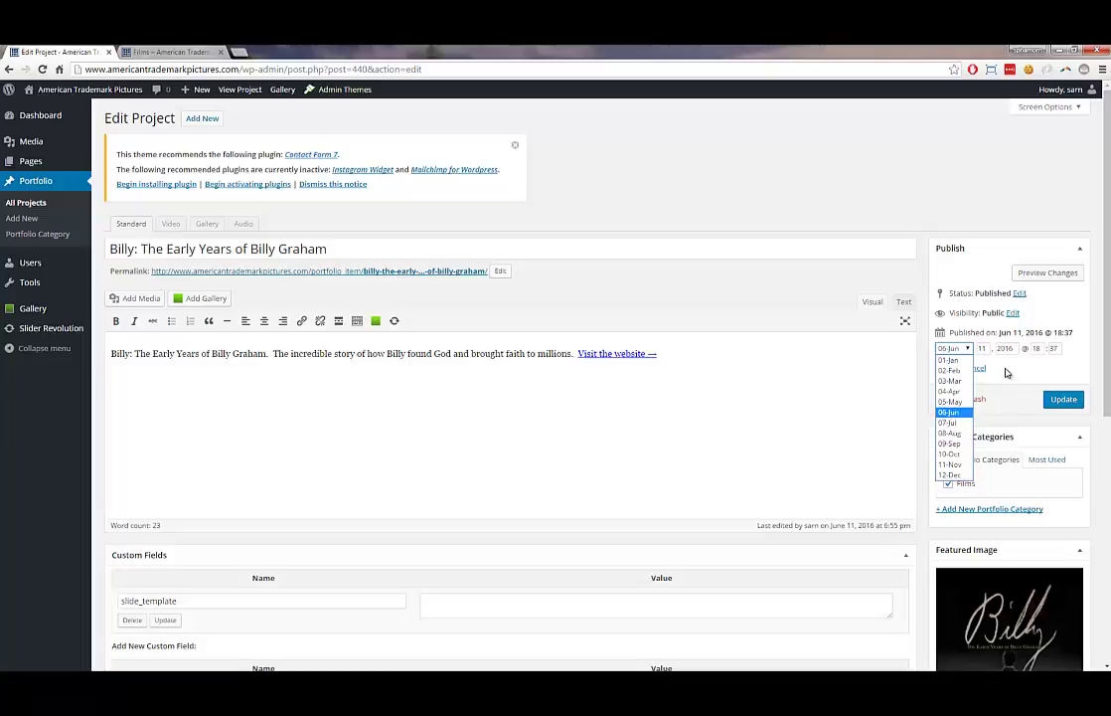
left_click(991, 222)
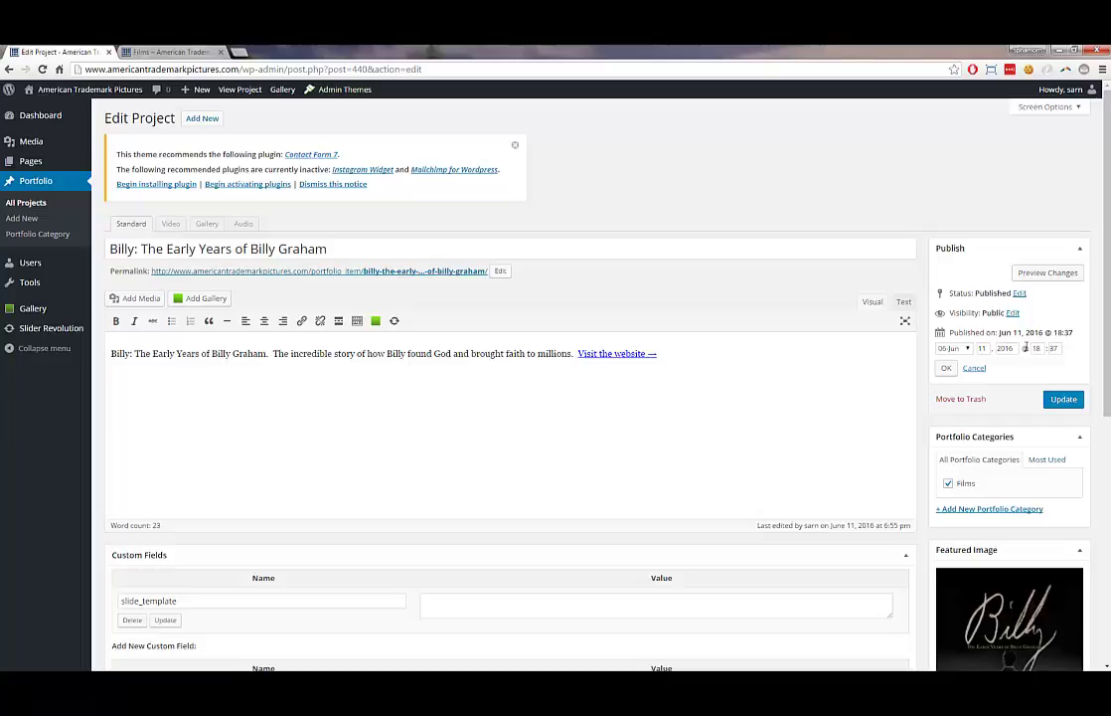
- Change the Billy project's publish date to Jul 11, 2016 and save the update
left_click(949, 350)
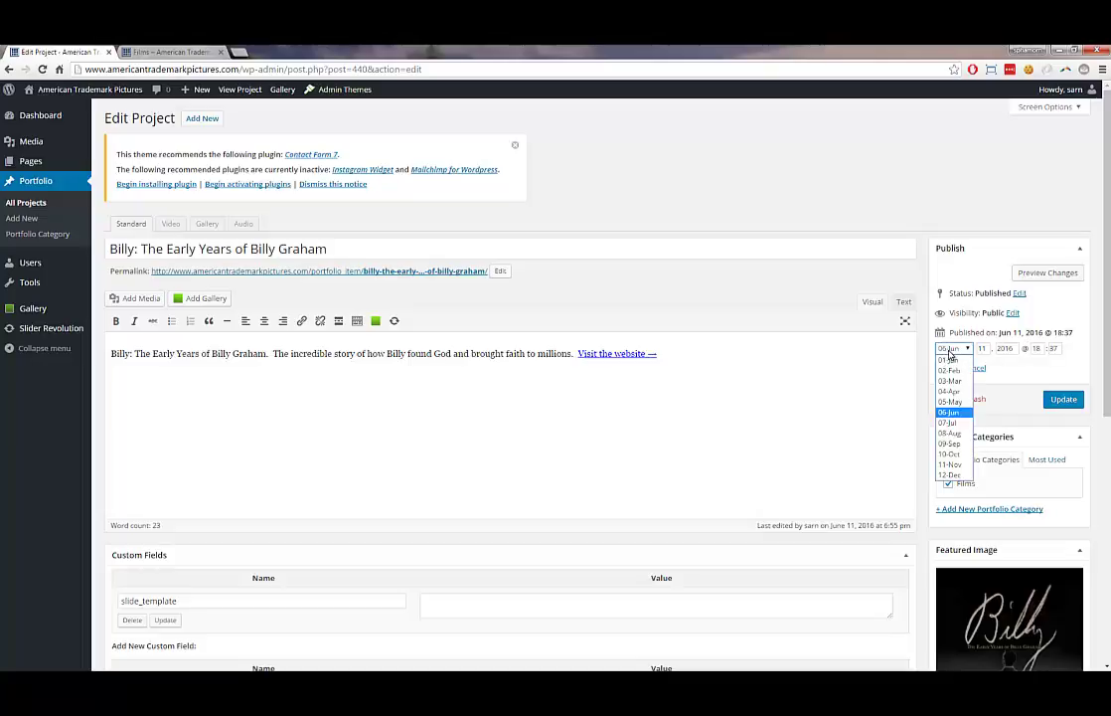
left_click(952, 423)
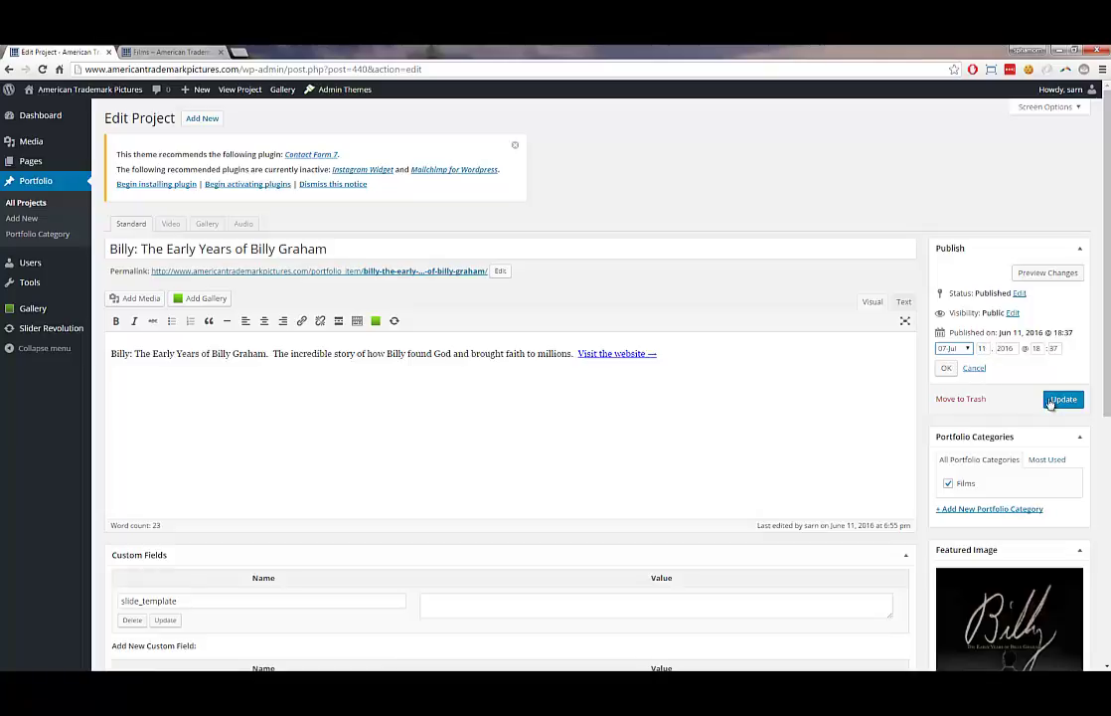
left_click(946, 368)
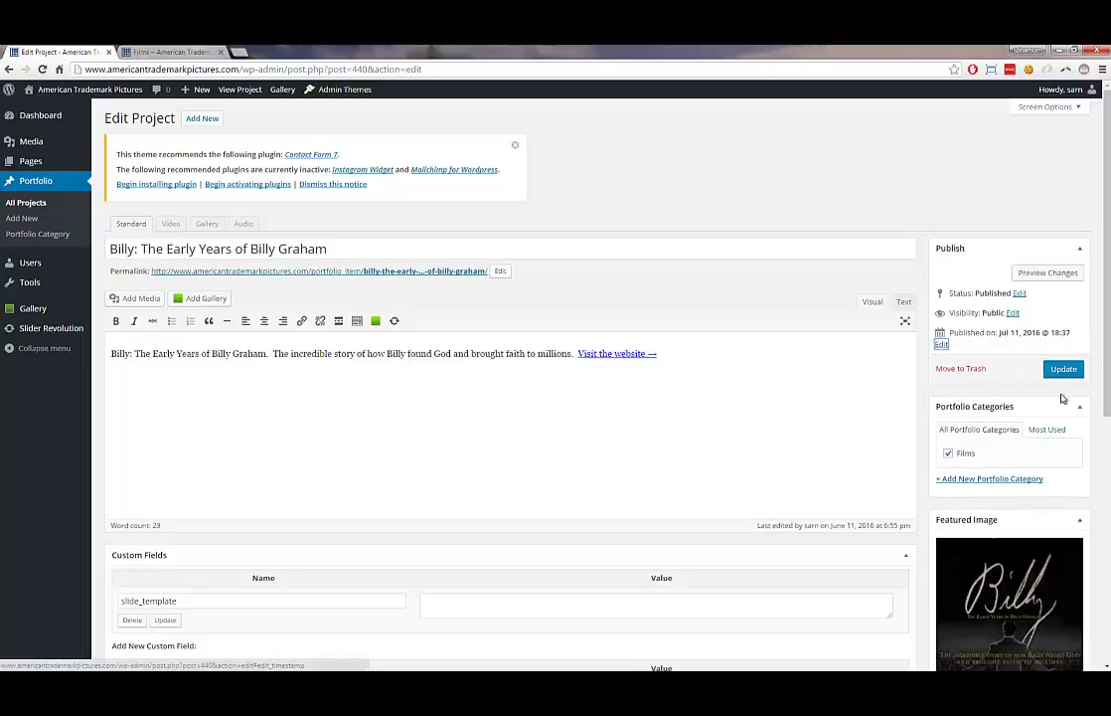
left_click(1061, 370)
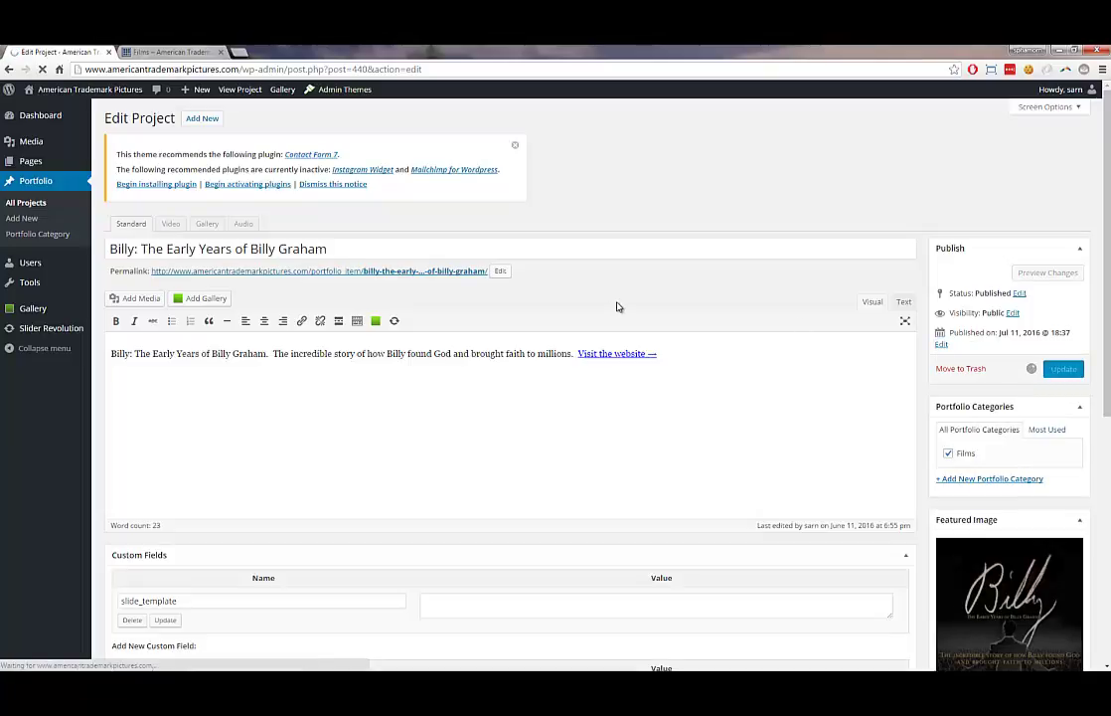
left_click(169, 52)
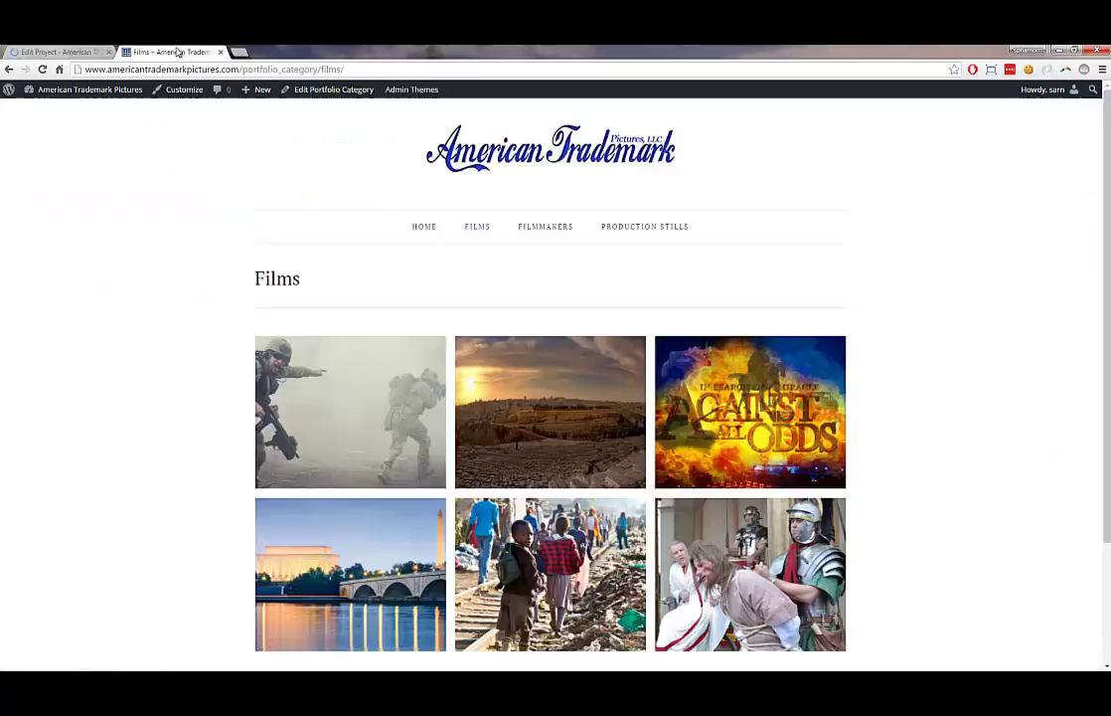
- Reload the live Films page to confirm Billy now leads the grid, then return to the editor
left_click(598, 624)
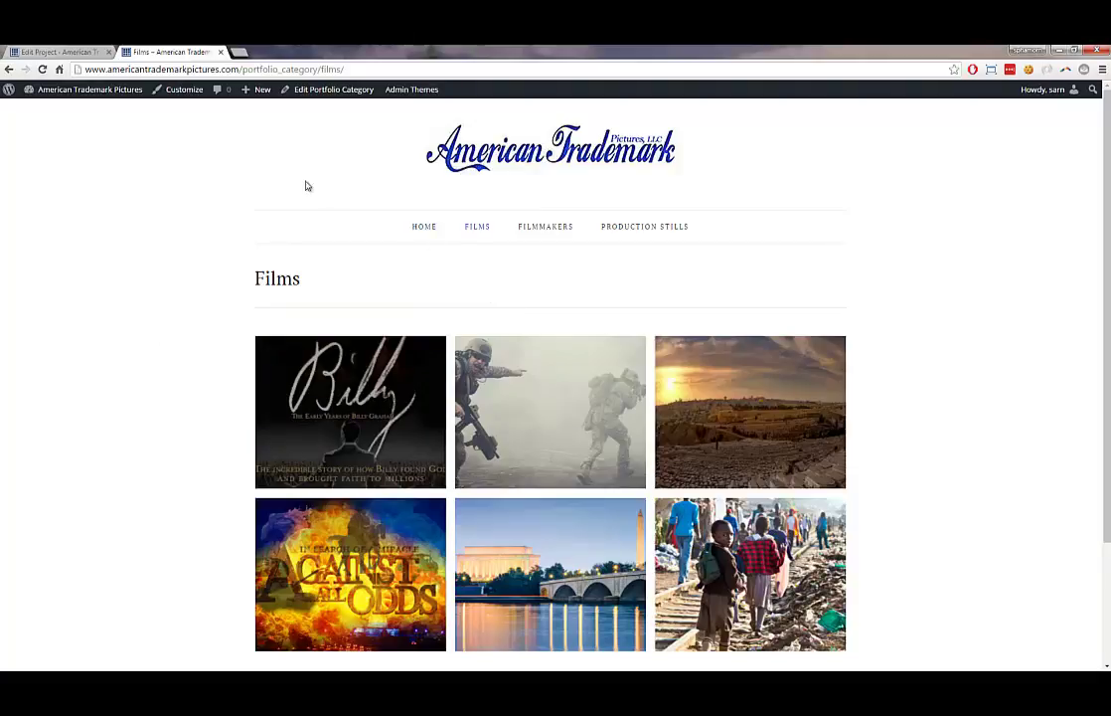
left_click(52, 52)
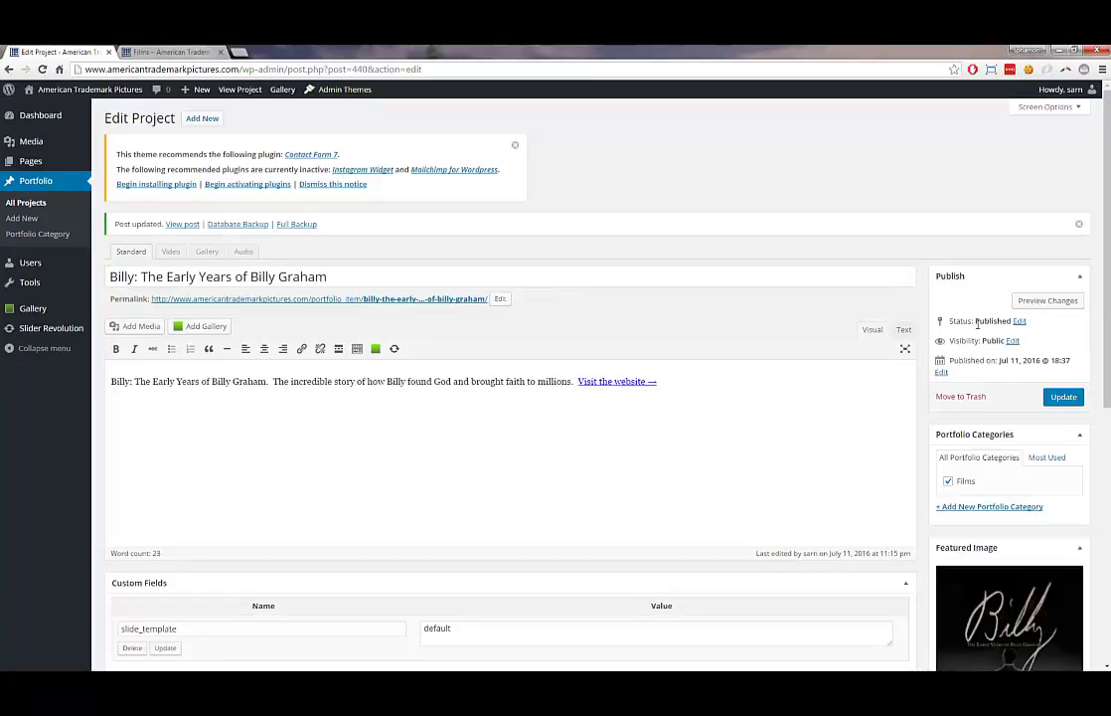
- Set the Billy project's publish month back to June (Jun 11, 2016) and update the project
left_click(942, 372)
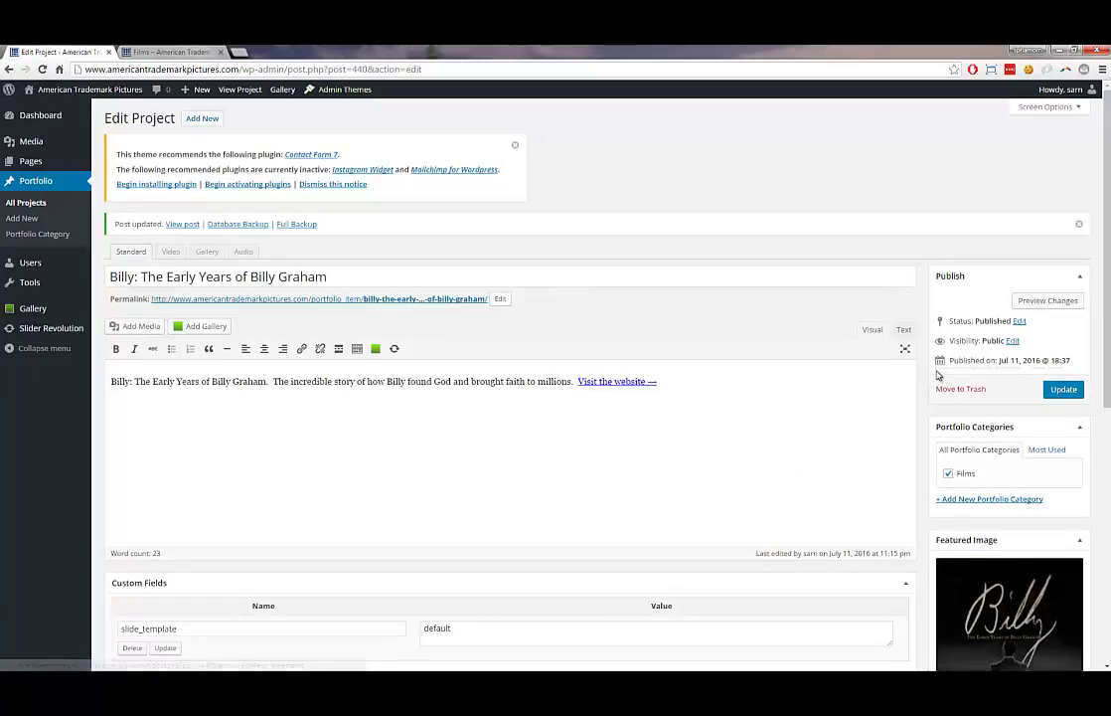
left_click(964, 377)
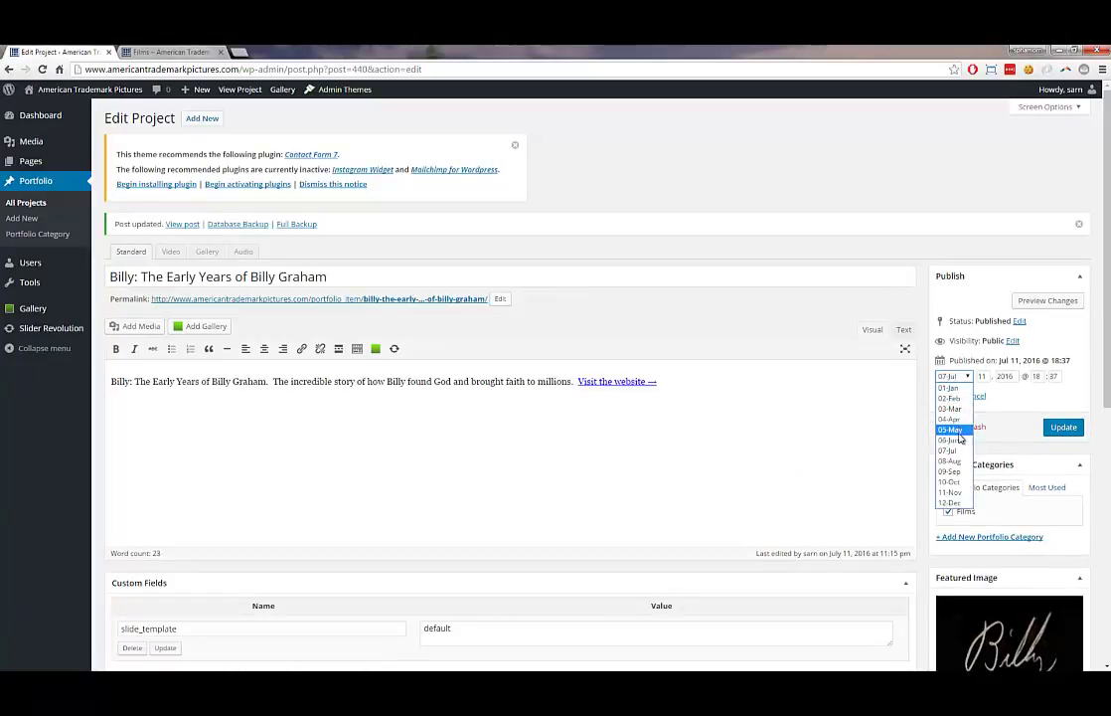
left_click(952, 440)
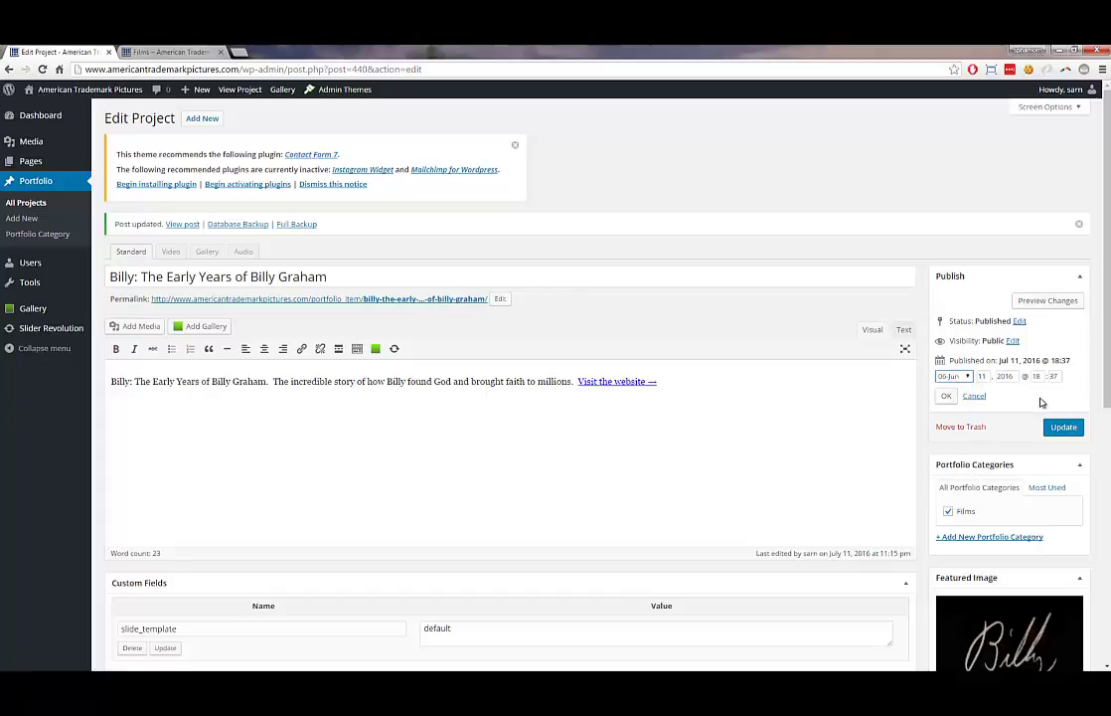
left_click(1062, 426)
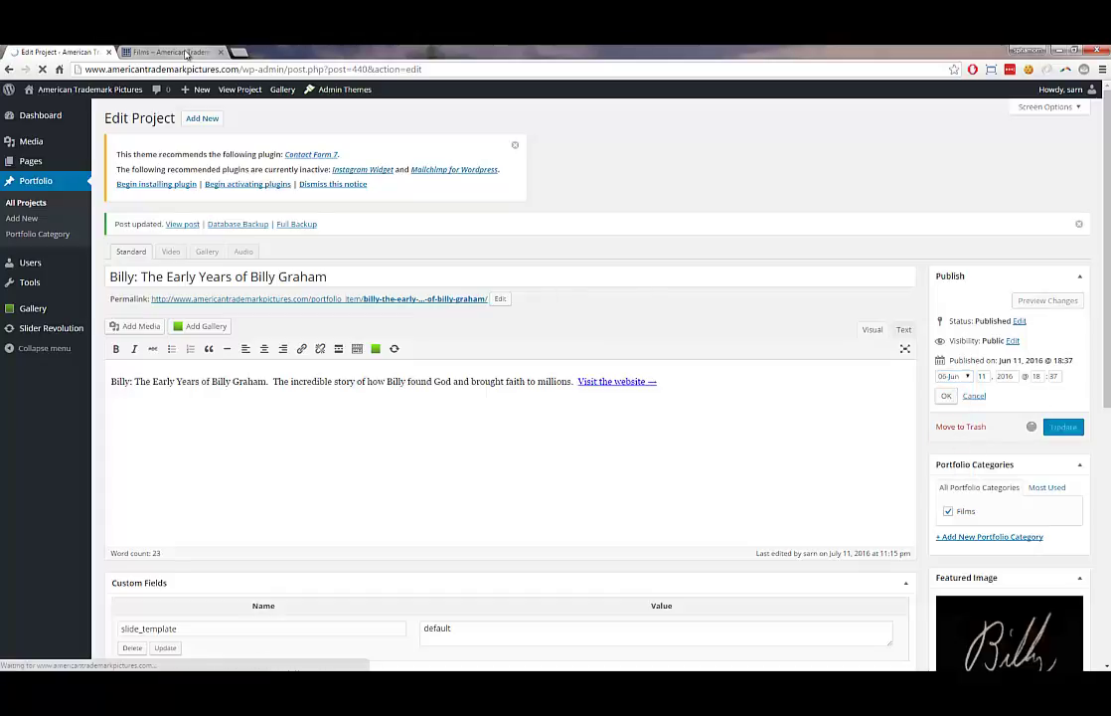
left_click(162, 52)
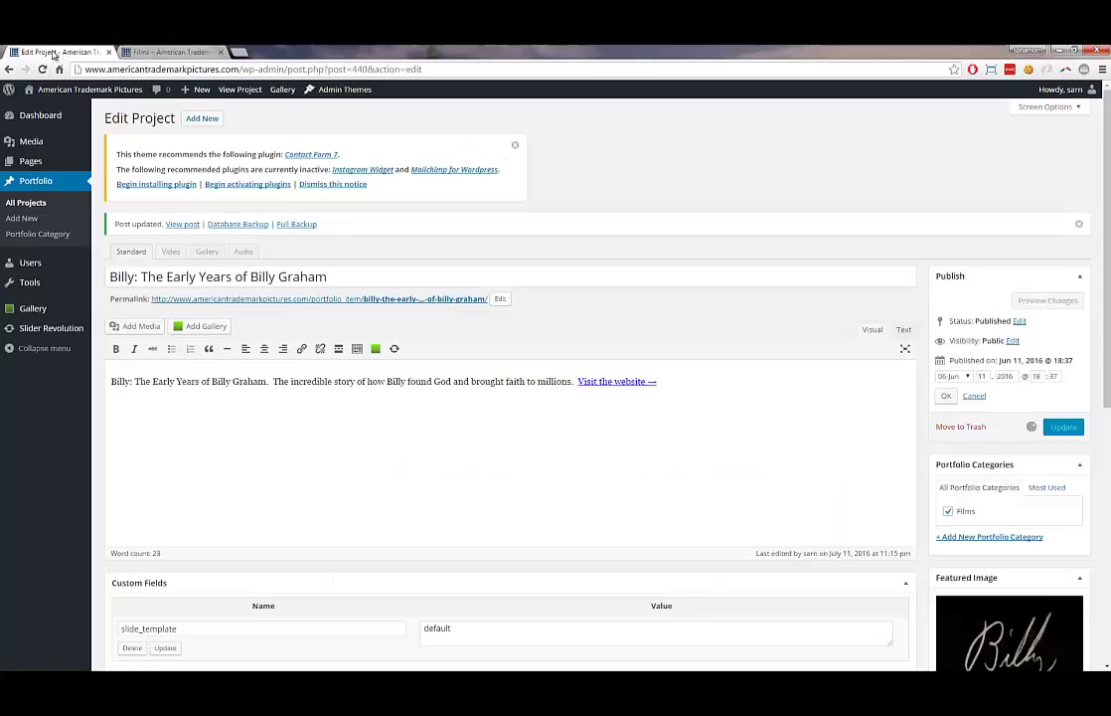
left_click(34, 50)
- Reload the live Films list and check its pagination pages 3 and 2
left_click(182, 51)
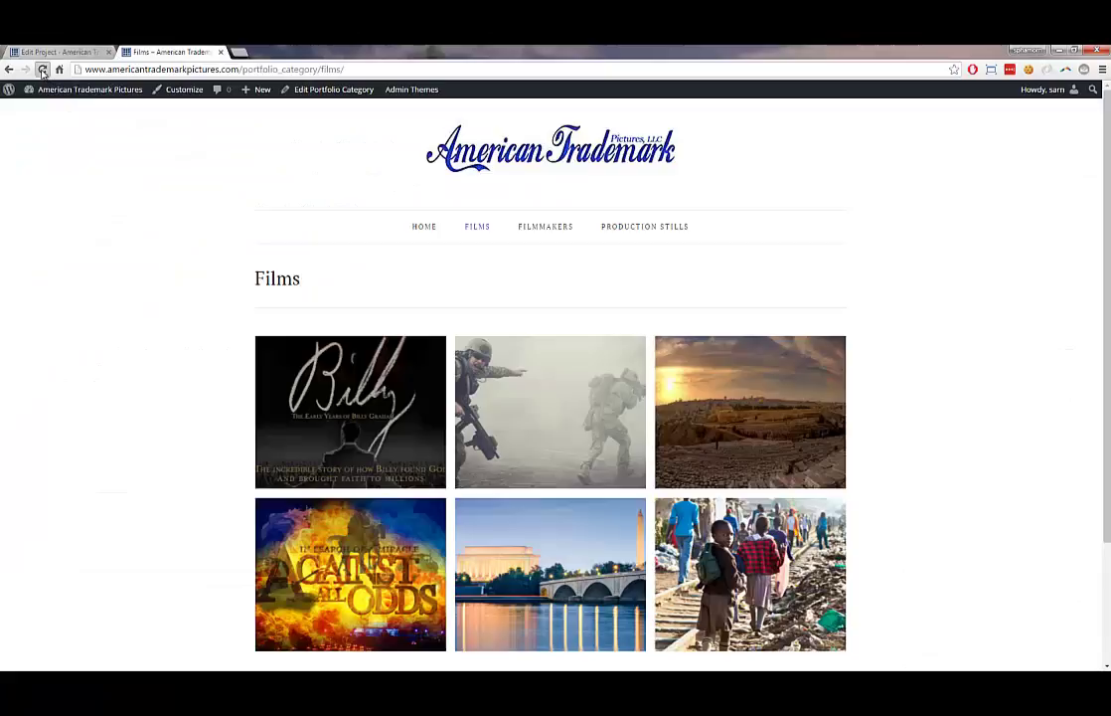
left_click(42, 68)
scroll(631, 416, "down", 3)
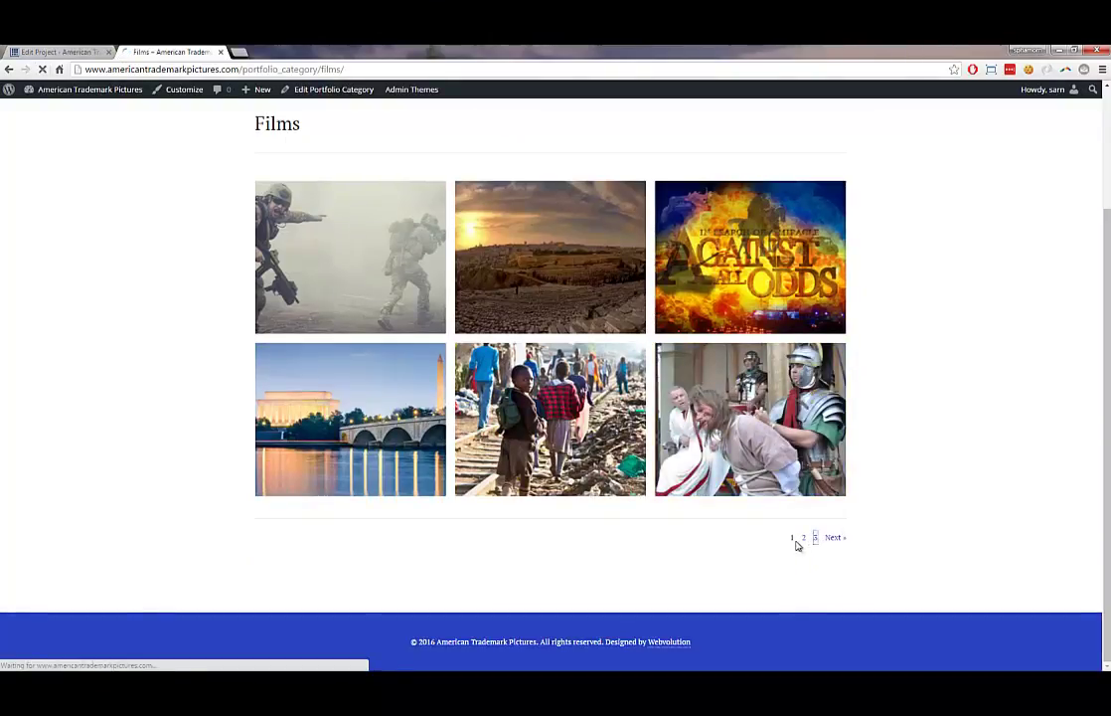
left_click(803, 537)
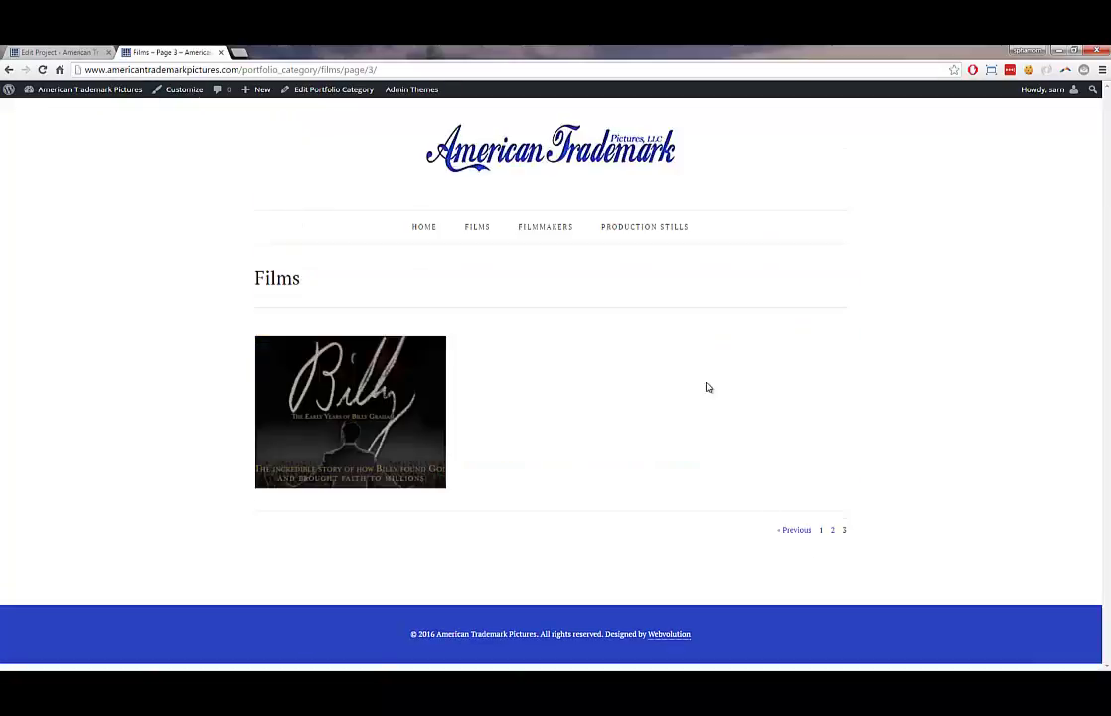
left_click(831, 531)
scroll(818, 524, "down", 2)
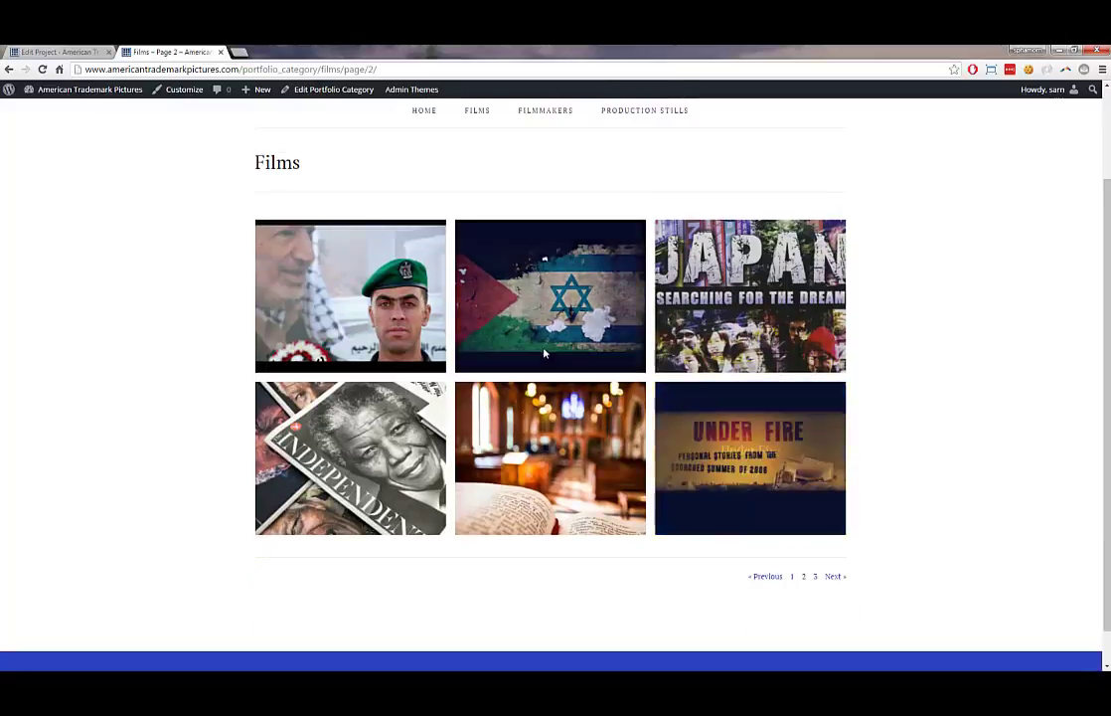
- View the Japan: Searching for the Dream film page, then open Portfolio > All Projects in the admin
left_click(693, 294)
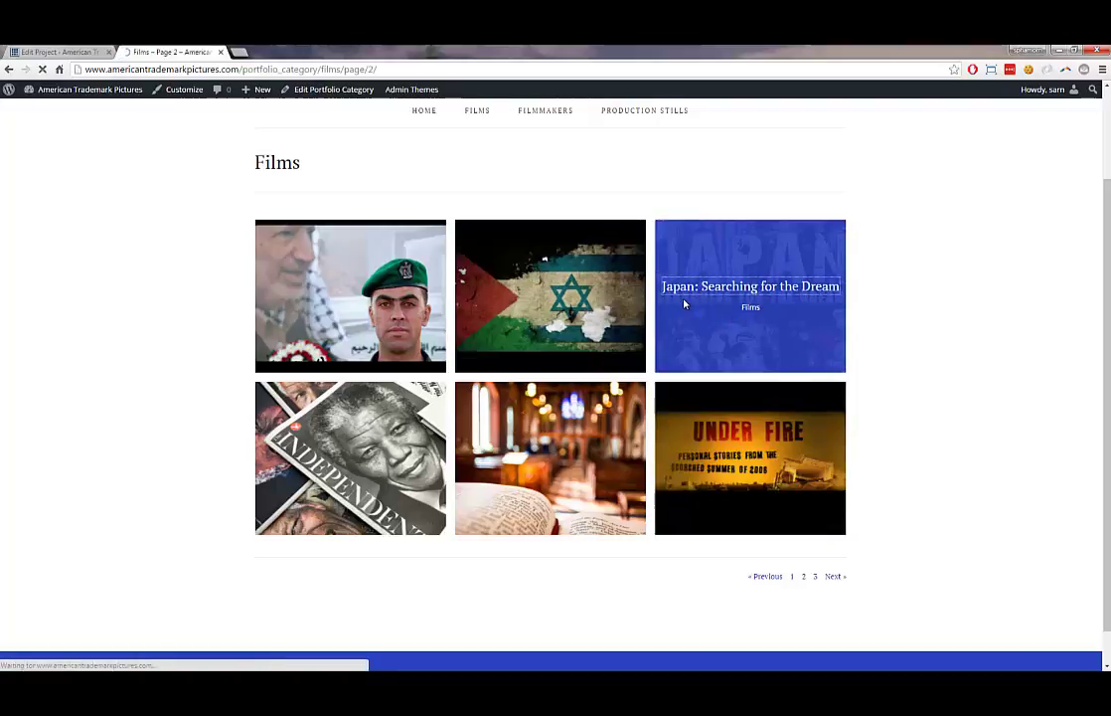
scroll(645, 287, "down", 5)
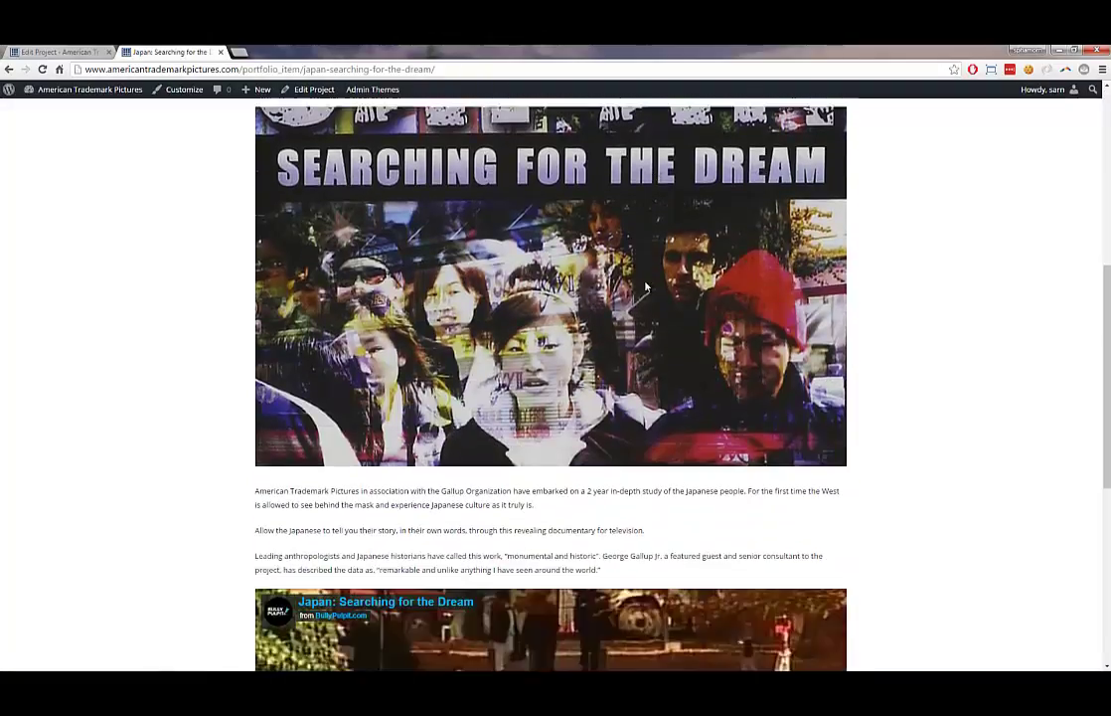
scroll(645, 288, "down", 3)
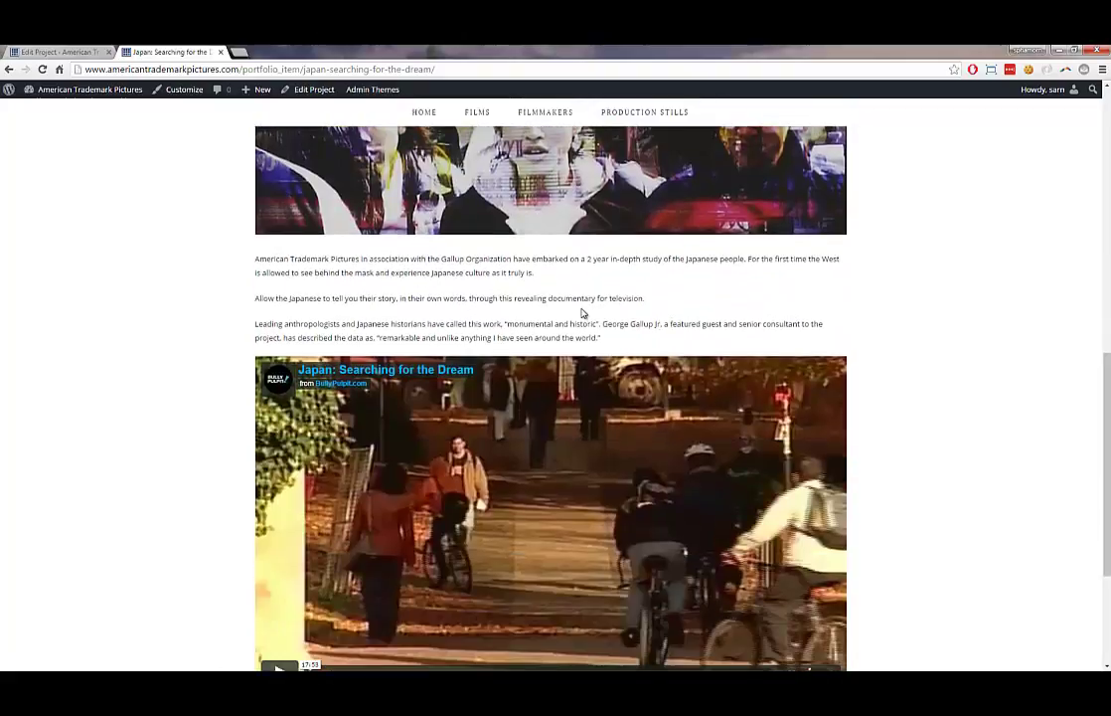
scroll(597, 308, "down", 2)
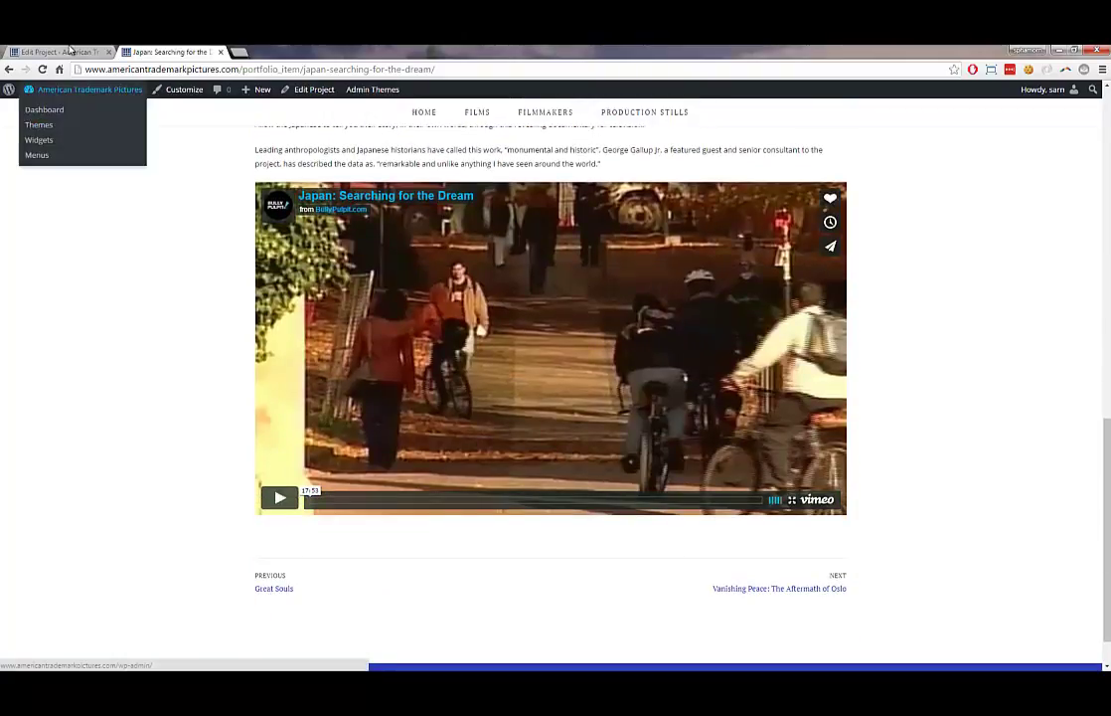
left_click(58, 52)
left_click(31, 203)
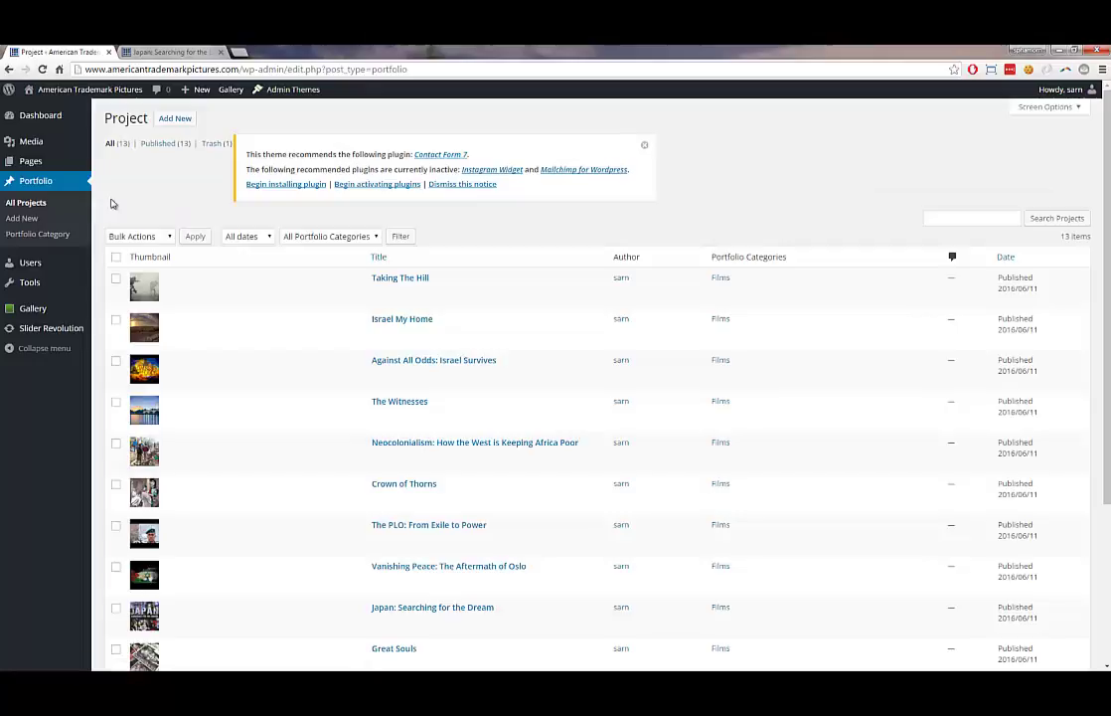
- Scroll the All Projects list and open Japan: Searching for the Dream for editing
scroll(359, 392, "down", 3)
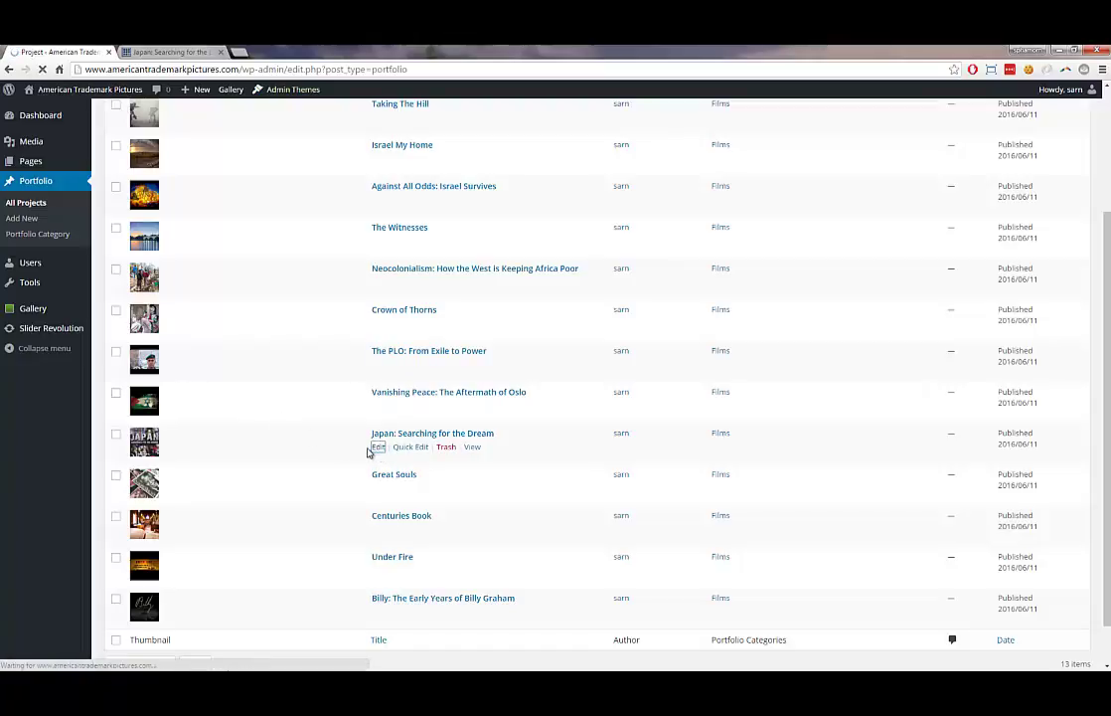
left_click(378, 450)
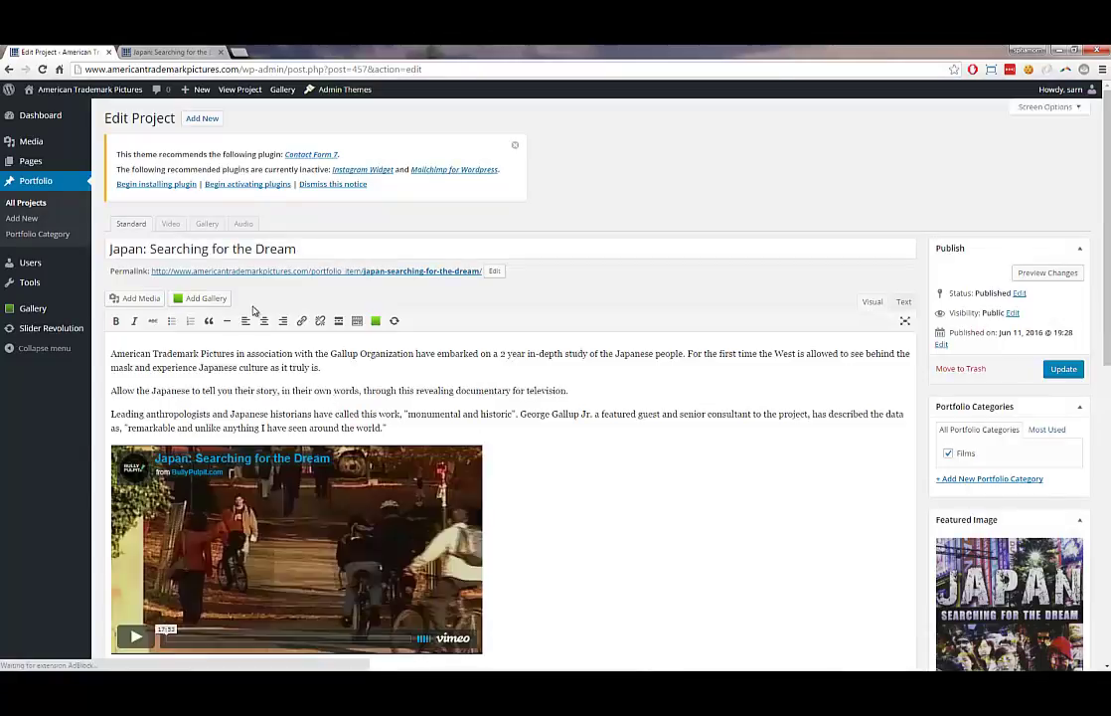
- Compare the live Japan page with the editor and put a colon after 'Japan' in the title
key("ctrl+Tab")
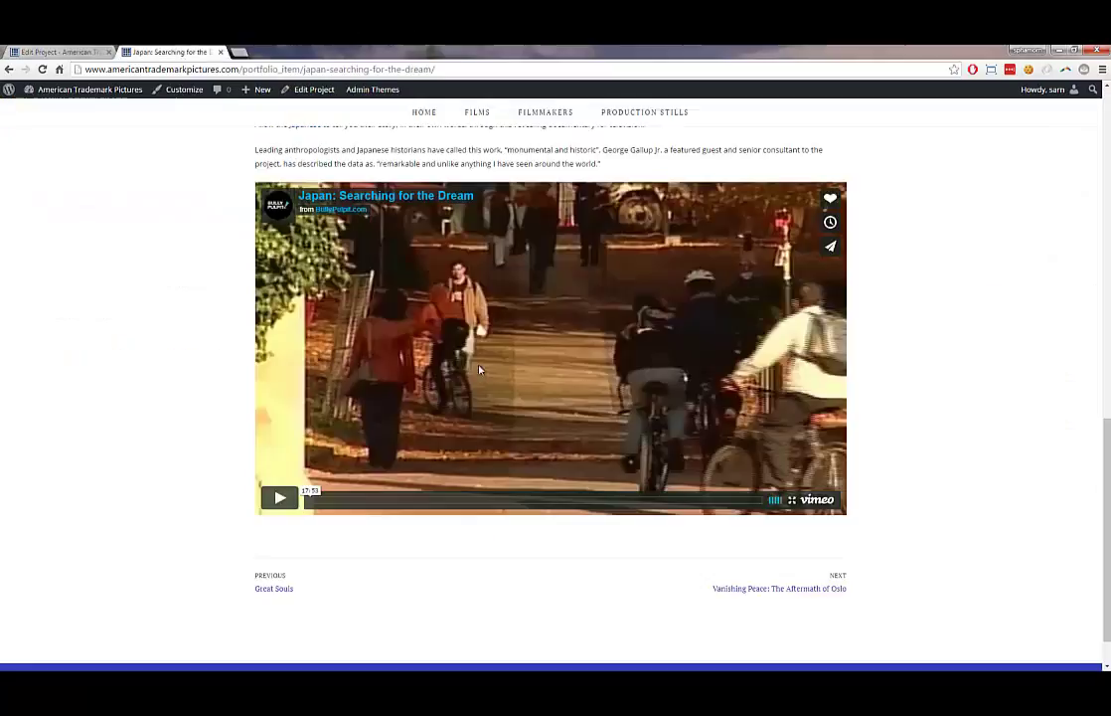
scroll(463, 381, "up", 5)
scroll(464, 381, "up", 4)
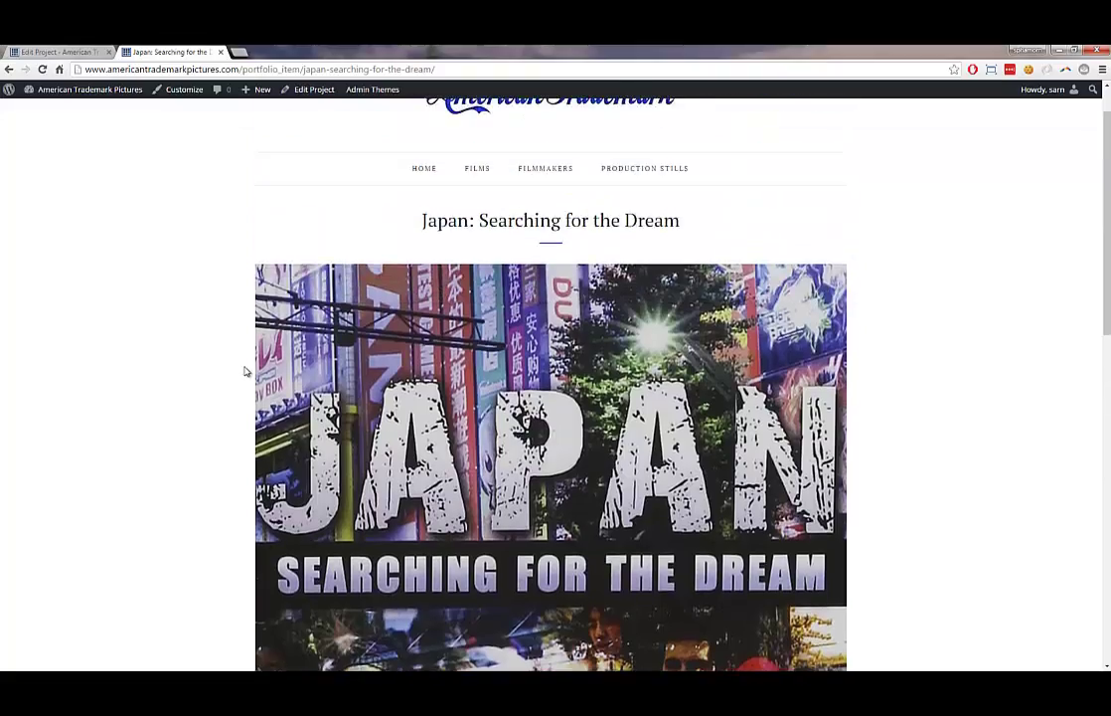
left_click(60, 52)
left_click(169, 52)
left_click(52, 51)
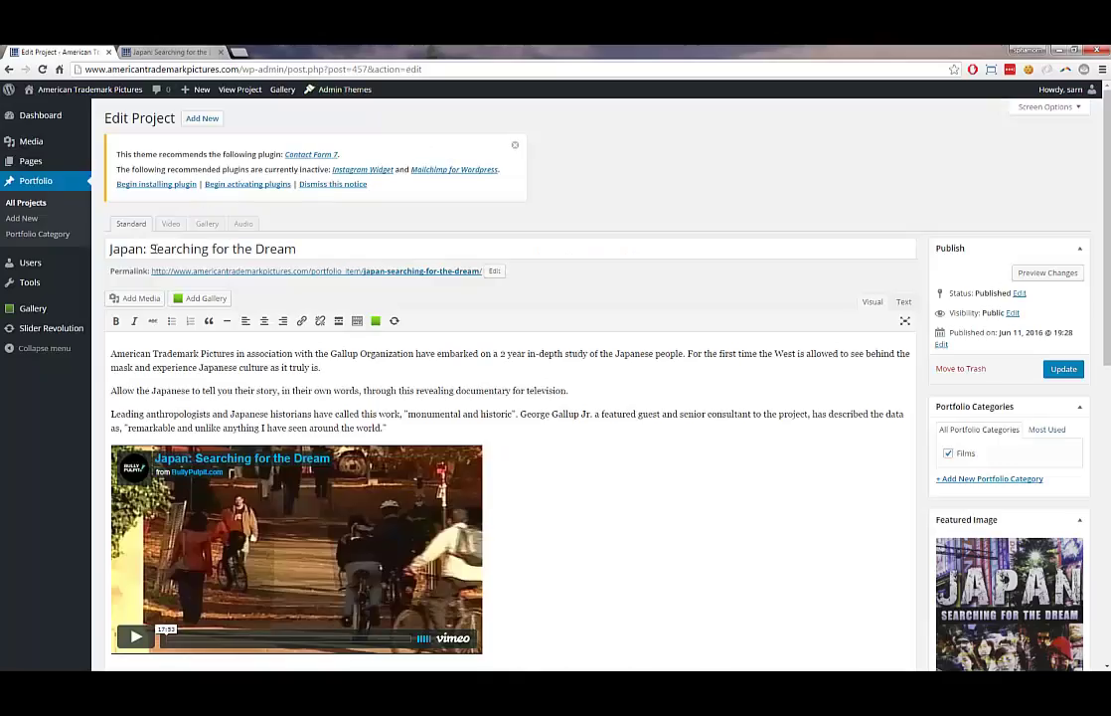
left_click(145, 249)
key("Delete")
type("-")
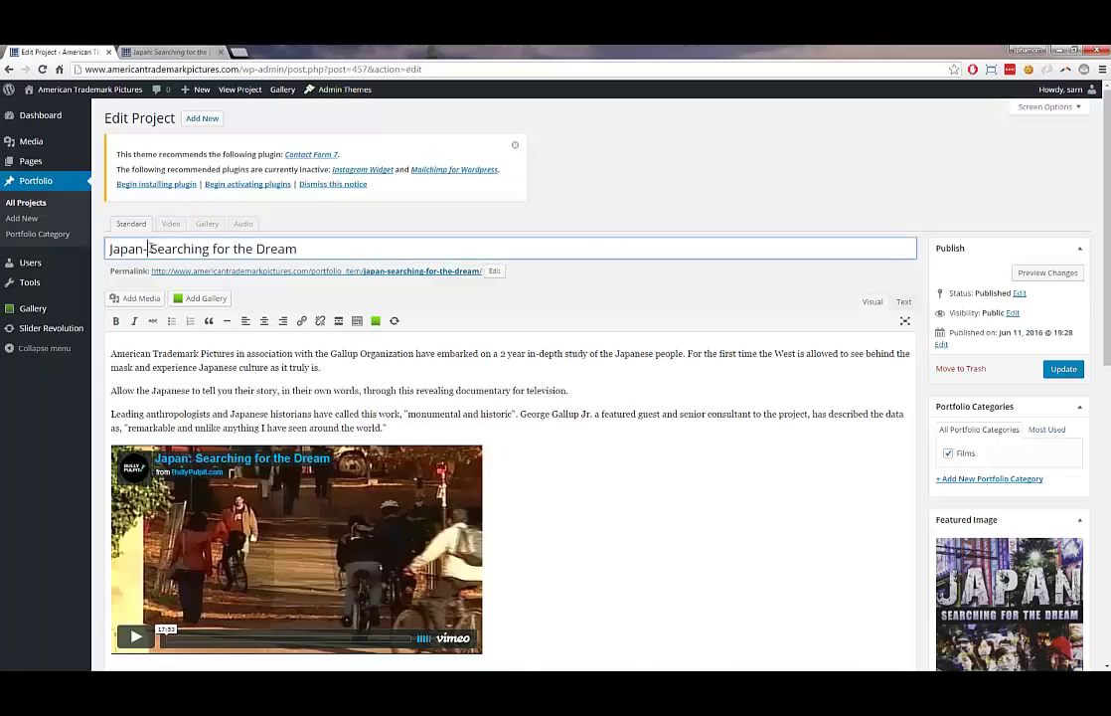
key("BackSpace")
type(":")
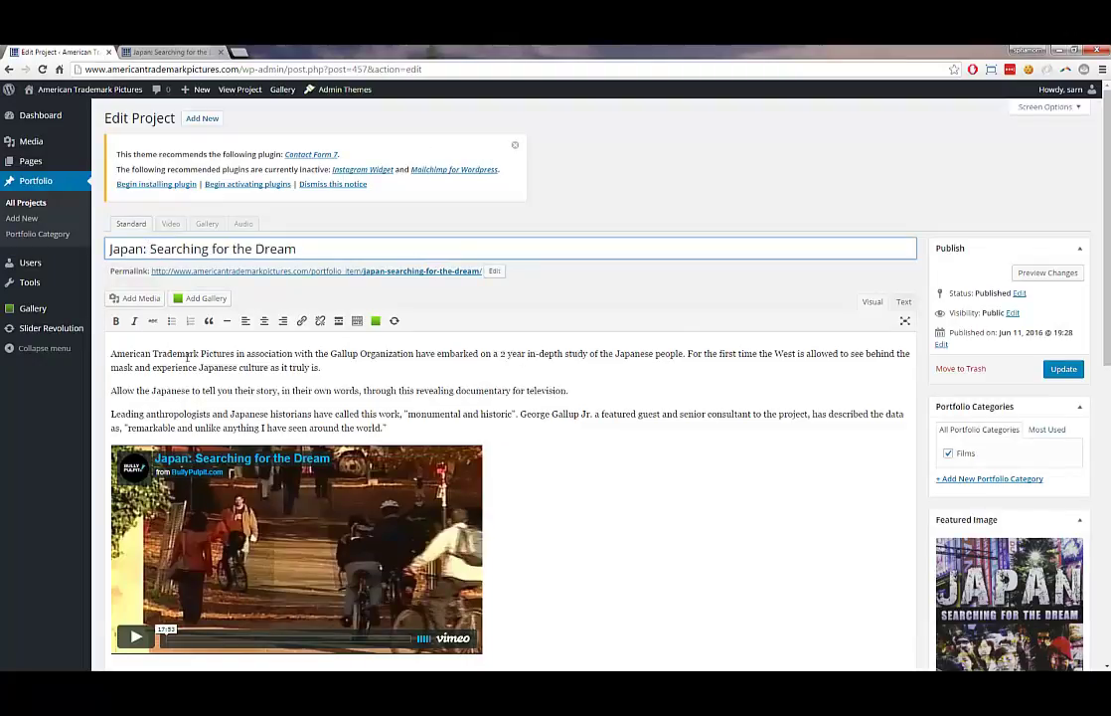
- Select the project description on the live Japan page, then return to the project editor
left_click(157, 52)
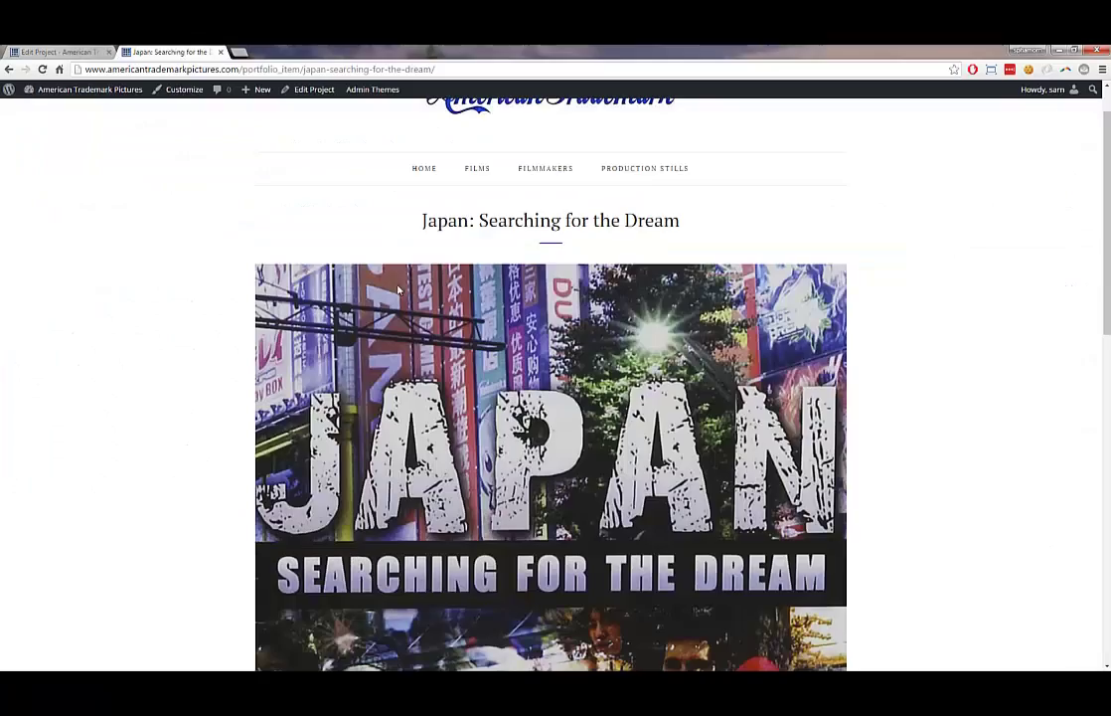
scroll(412, 282, "down", 5)
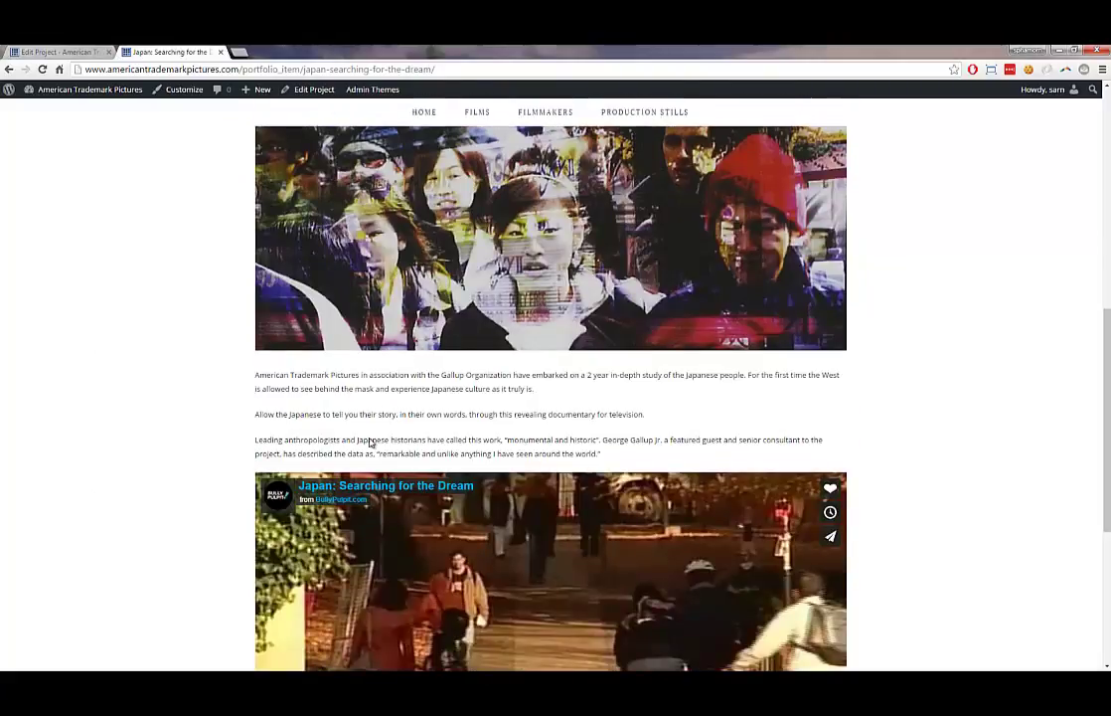
left_click_drag(256, 376, 355, 389)
left_click_drag(456, 420, 498, 453)
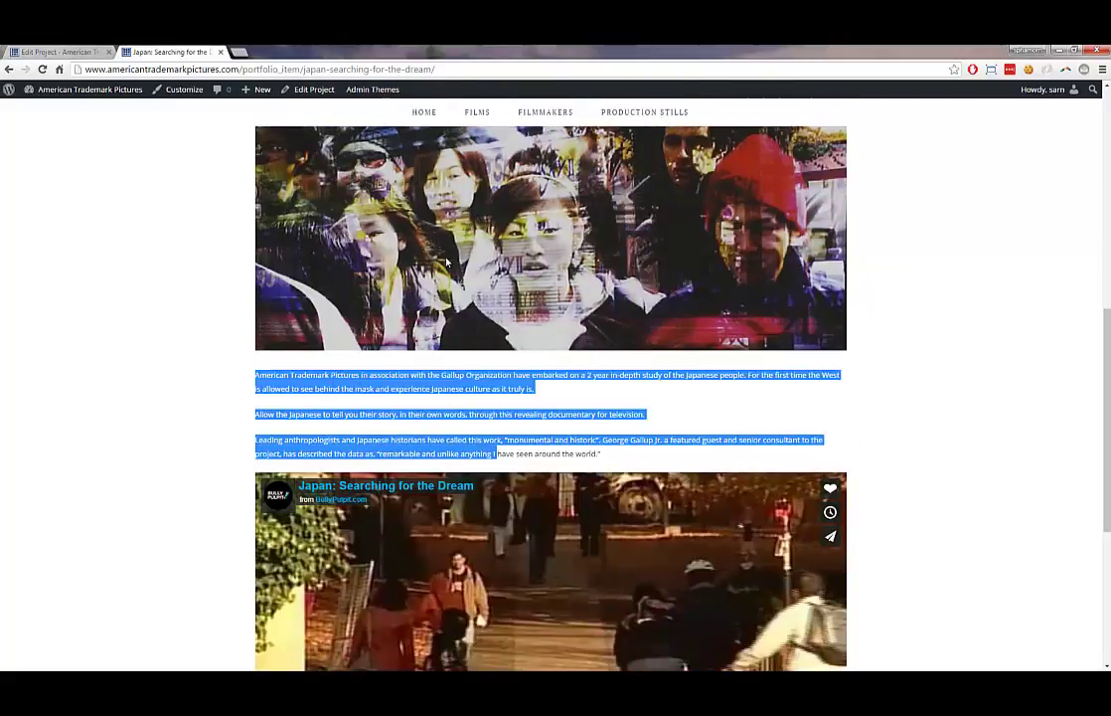
left_click(45, 52)
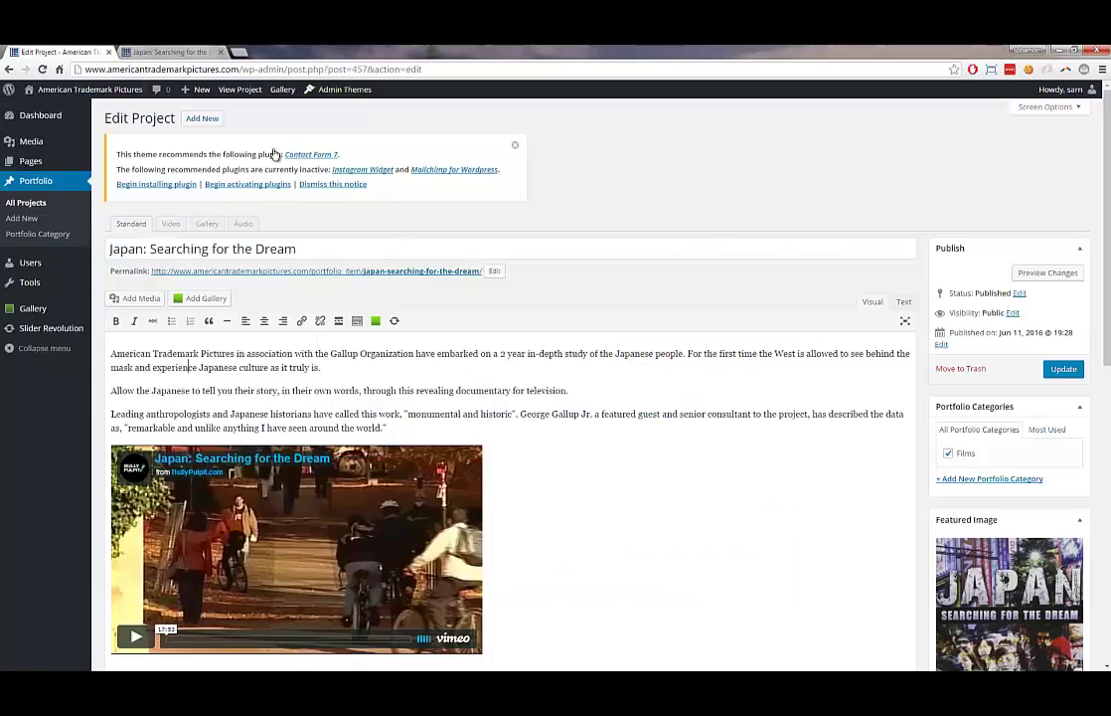
scroll(810, 478, "down", 2)
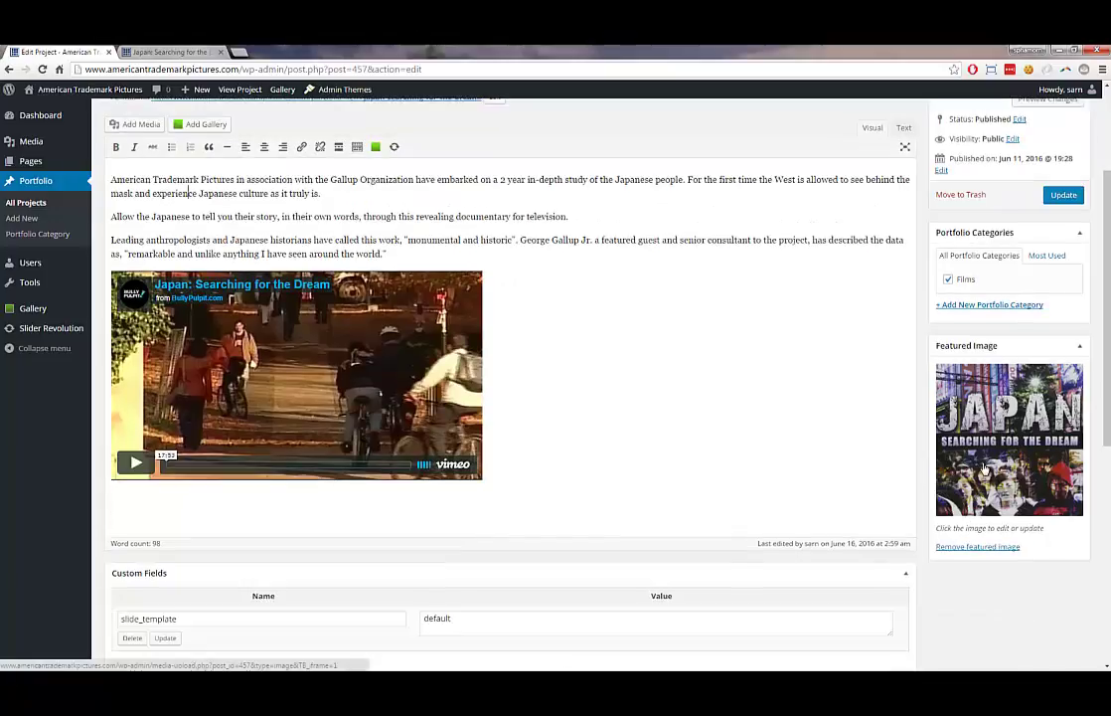
left_click(171, 52)
scroll(373, 171, "up", 3)
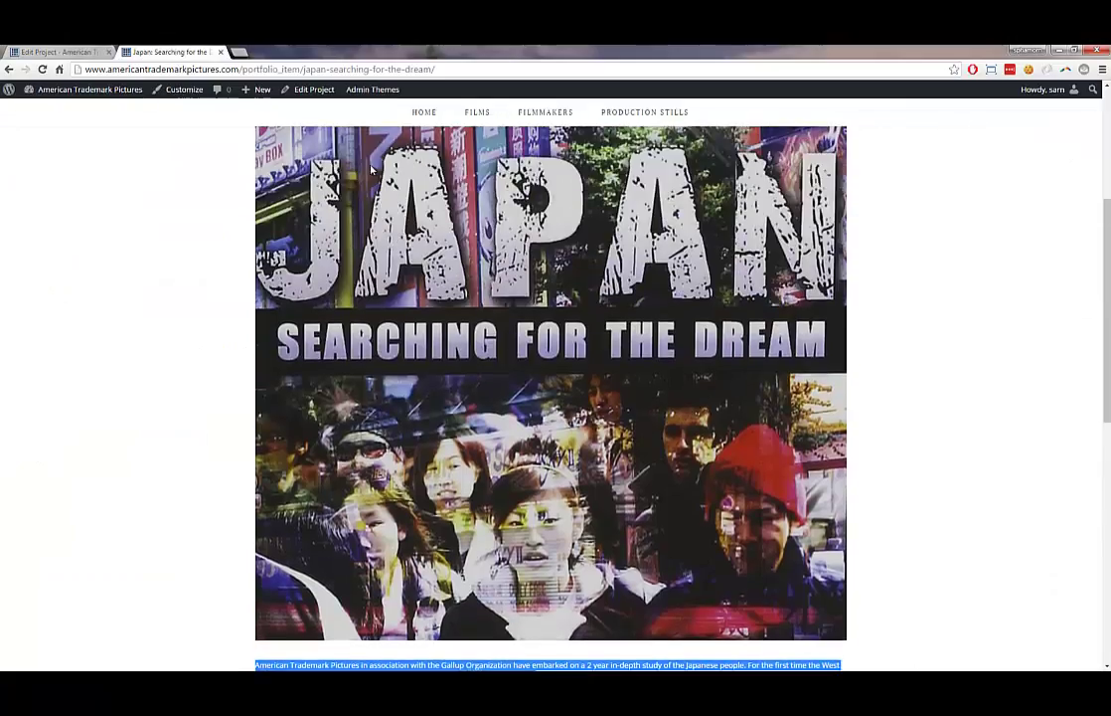
scroll(372, 171, "up", 1)
right_click(32, 47)
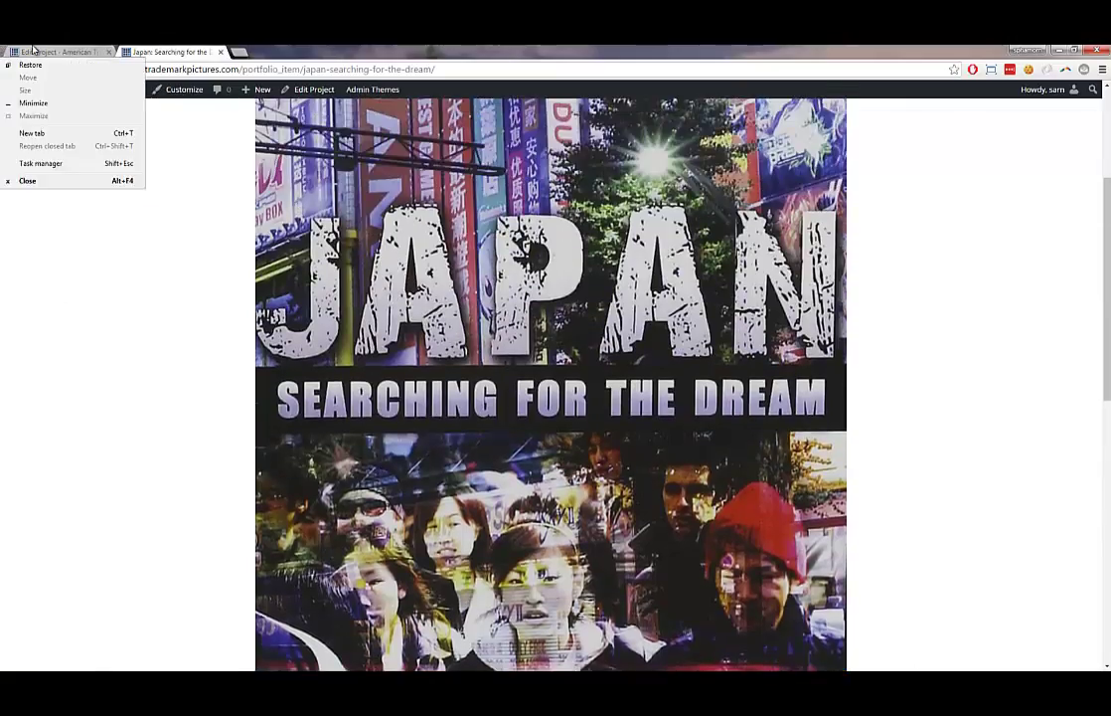
left_click(32, 48)
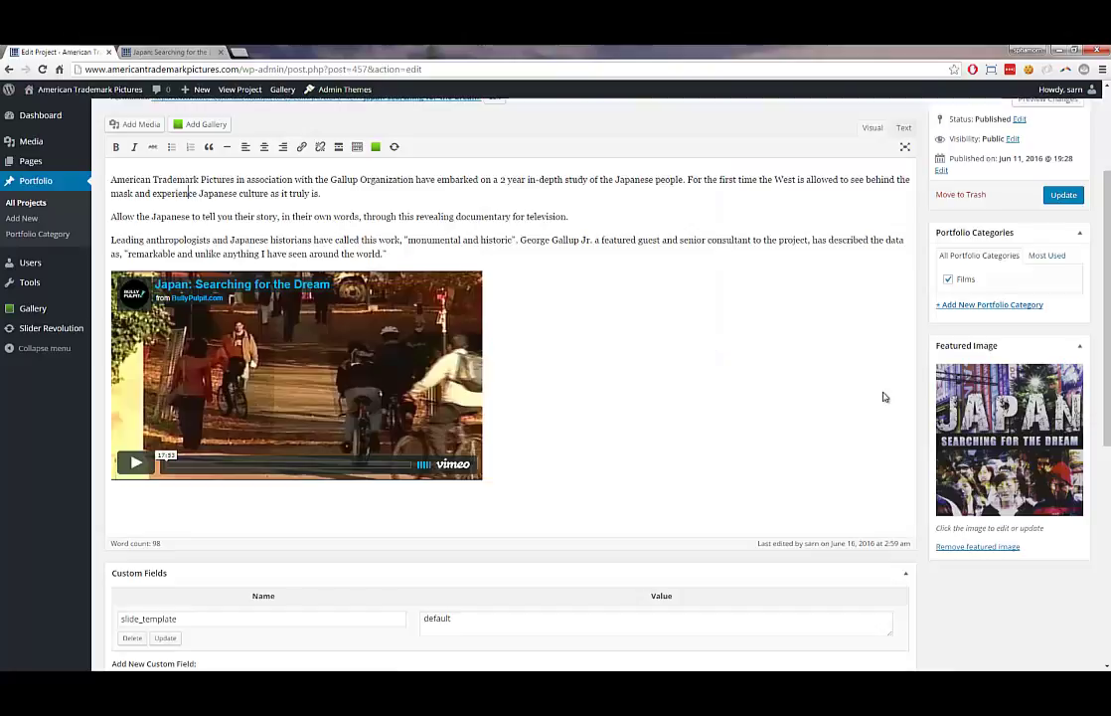
- Remove the Japan project's featured image and pick the film-japan.jpg poster in the Media Library
left_click(1001, 549)
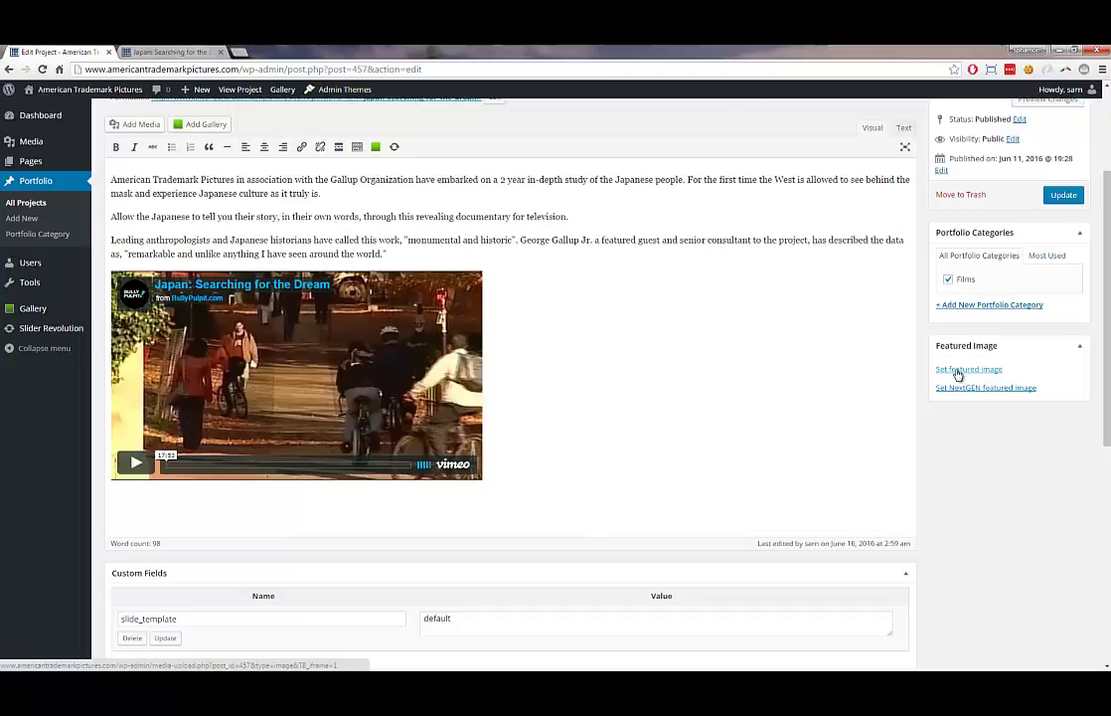
left_click(958, 369)
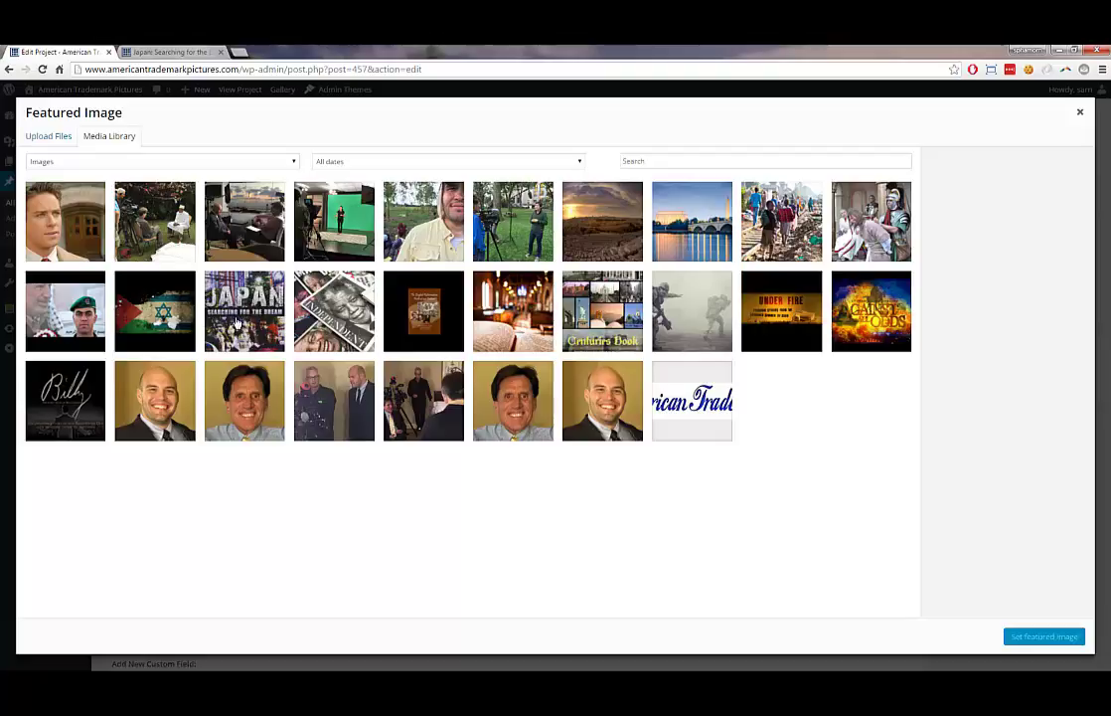
left_click(238, 324)
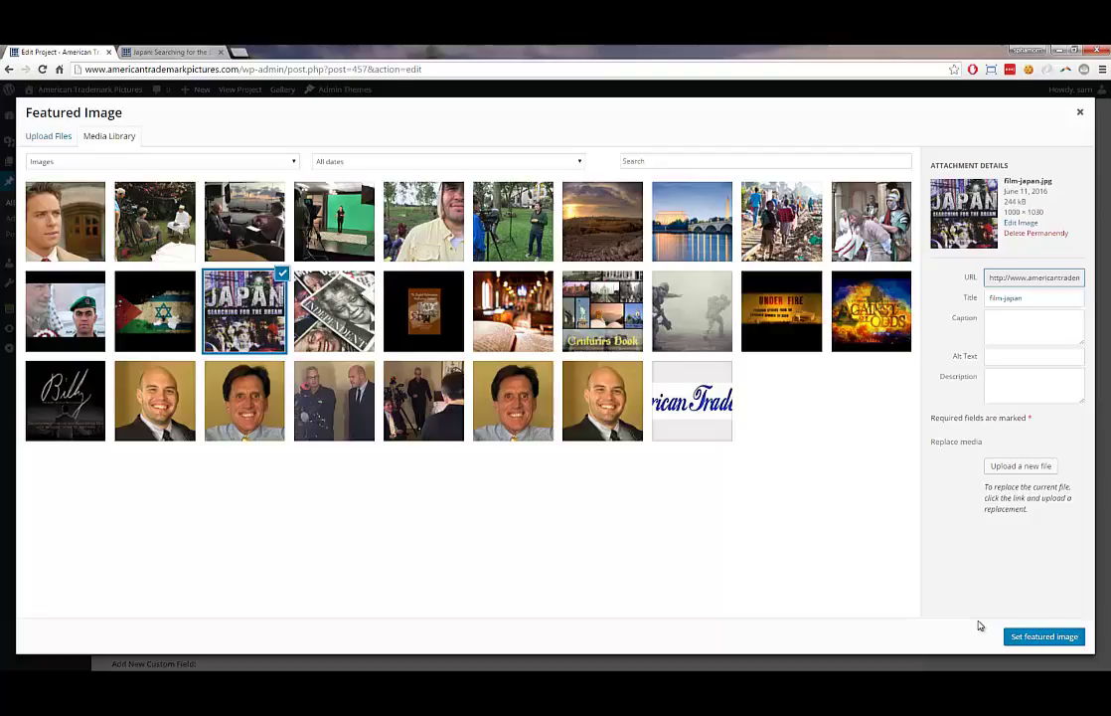
- Check the poster on the live Japan project page, then return to the featured image picker
left_click(151, 46)
scroll(391, 229, "up", 2)
left_click_drag(256, 663, 497, 570)
scroll(313, 288, "down", 3)
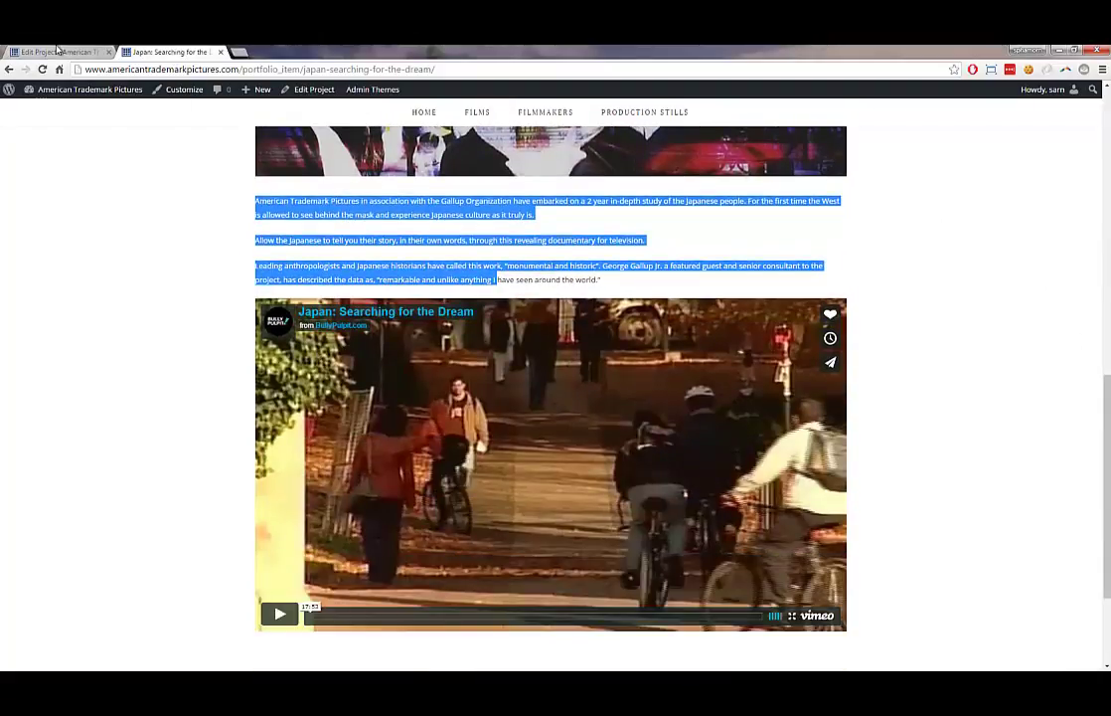
left_click(55, 50)
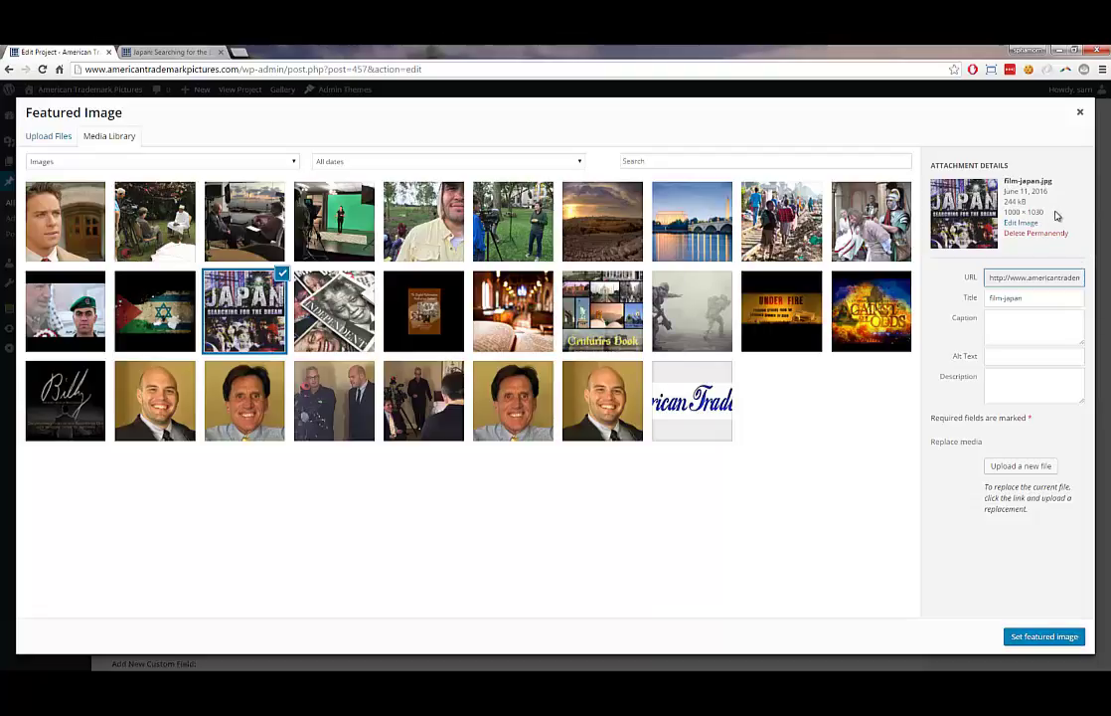
- Review the poster's 1000 × 1030 size and jpg name, then close the dialog without setting it
left_click_drag(1043, 212, 1006, 212)
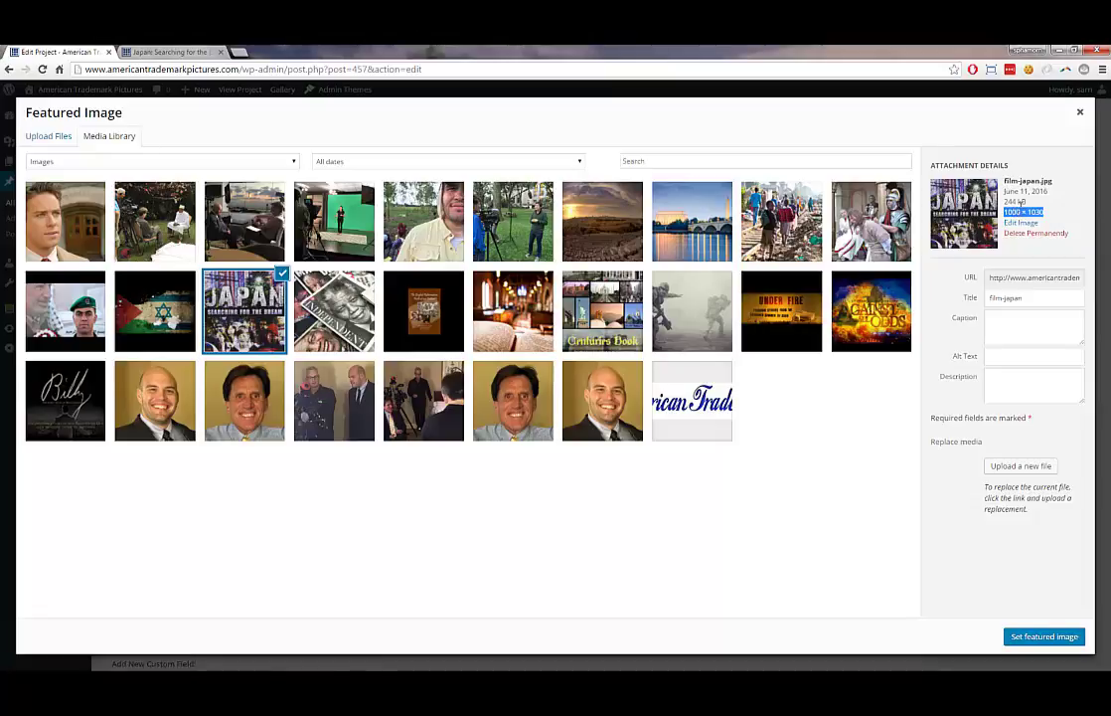
double_click(1047, 181)
left_click(1079, 112)
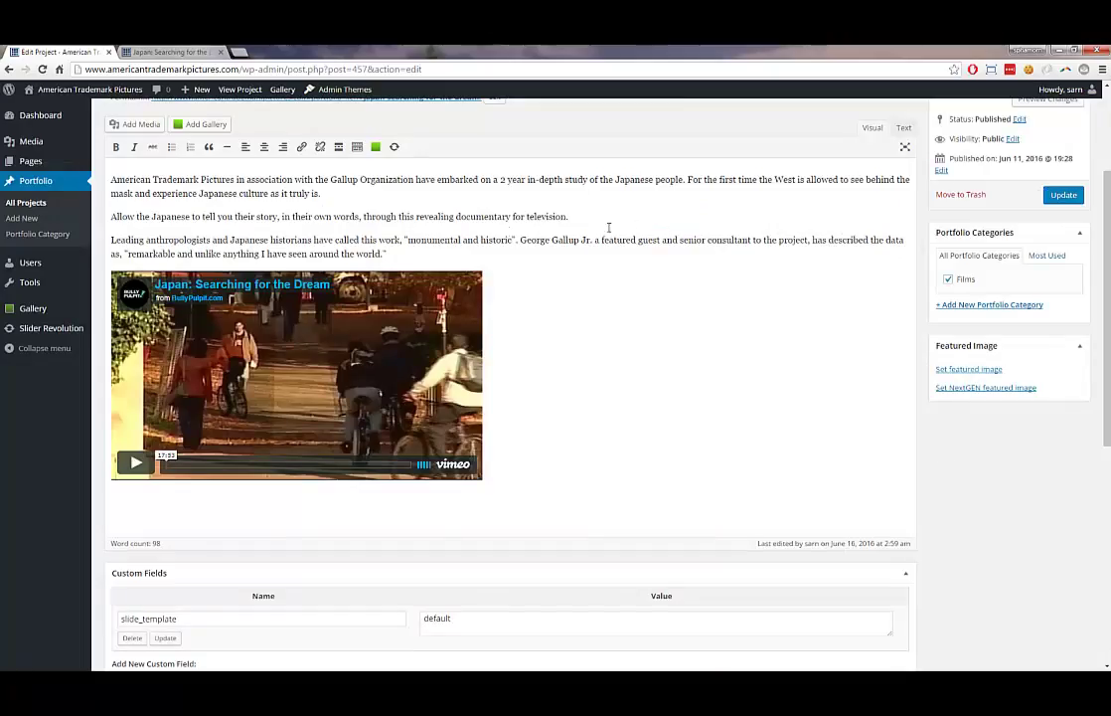
left_click(466, 322)
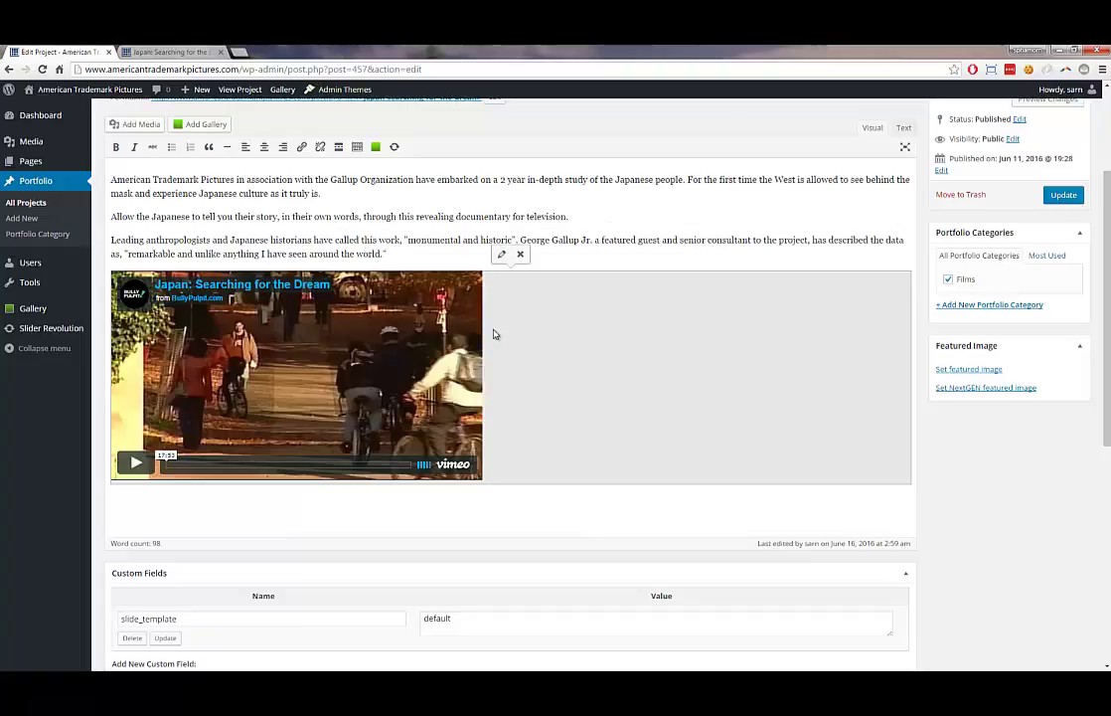
- Load the Traffic Stop video page on Vimeo in a new tab and select its address
left_click(395, 252)
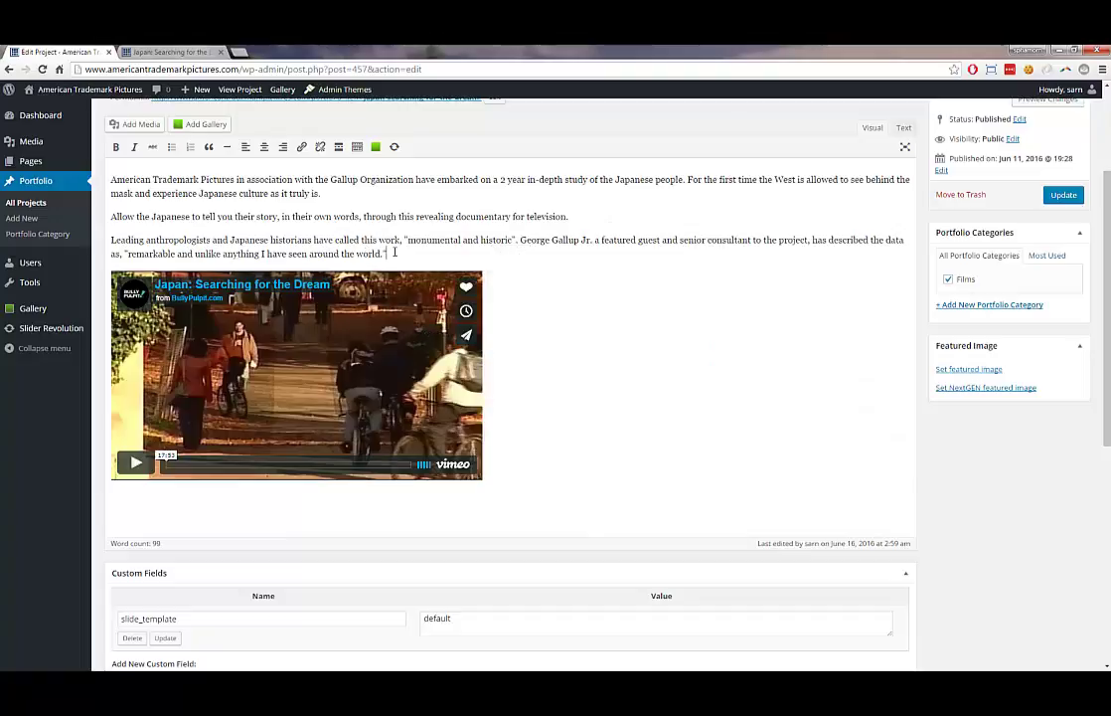
left_click(239, 51)
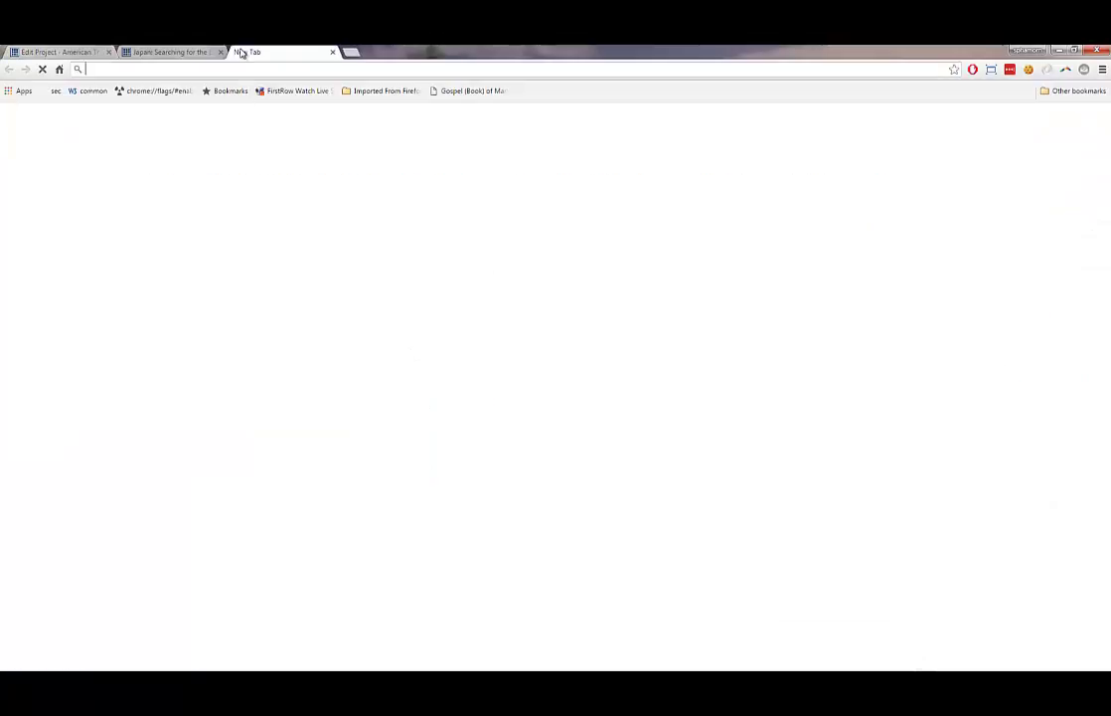
type("https://vimeo.com/134352899")
key("Return")
left_click(190, 69)
key("ctrl+c")
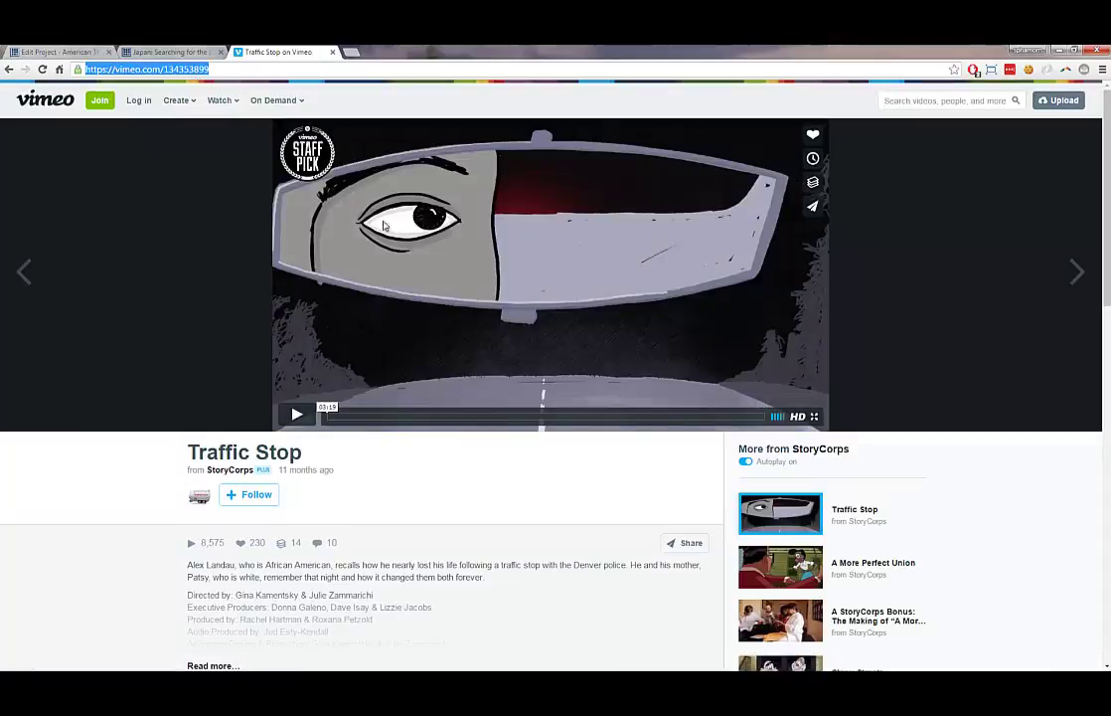
- Paste the Traffic Stop Vimeo link on a new line above the Japan video
left_click(139, 51)
scroll(486, 399, "down", 2)
key("ctrl+shift+Tab")
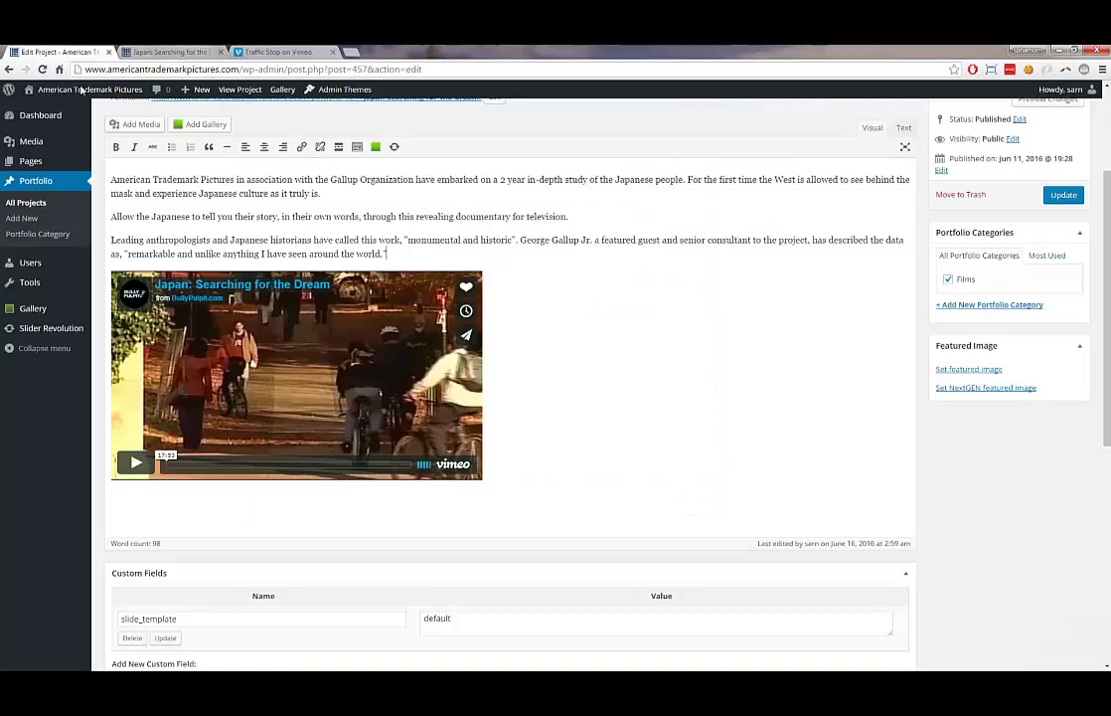
left_click(442, 264)
key("Return")
key("Return")
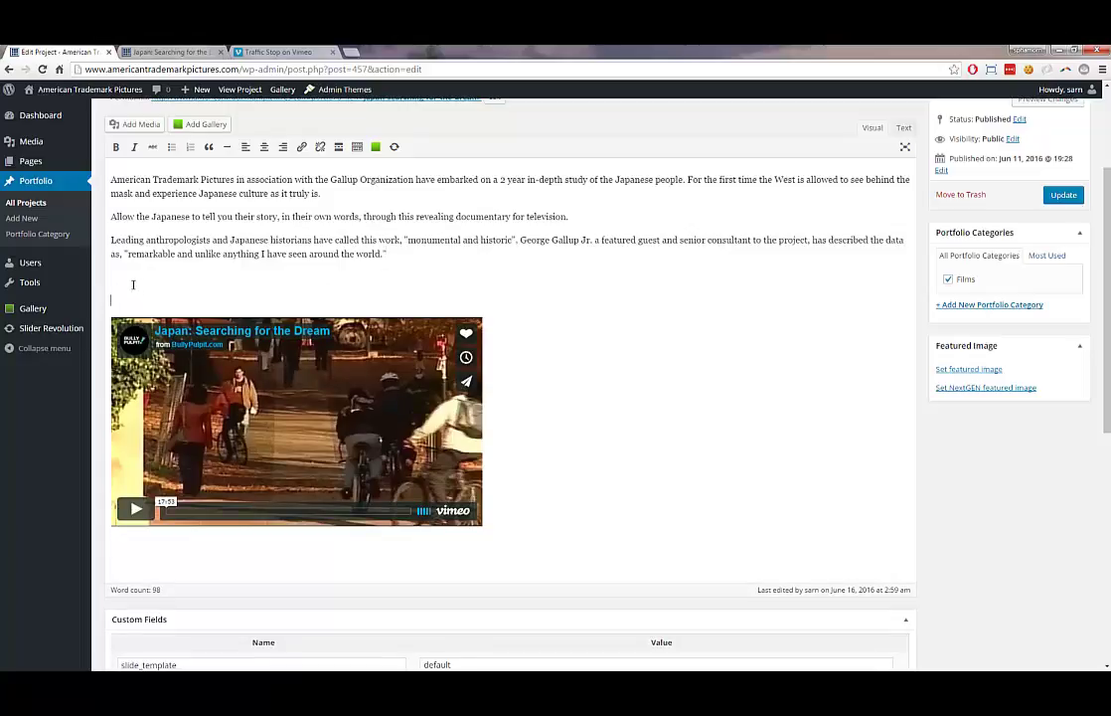
key("ctrl+v")
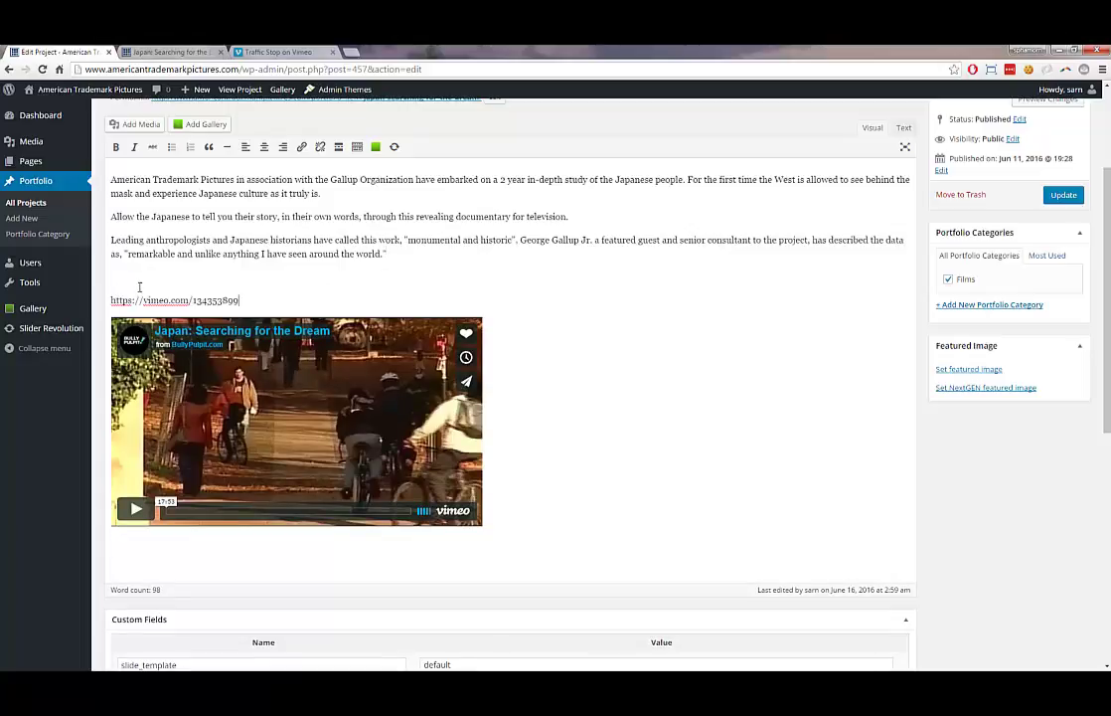
scroll(317, 311, "down", 1)
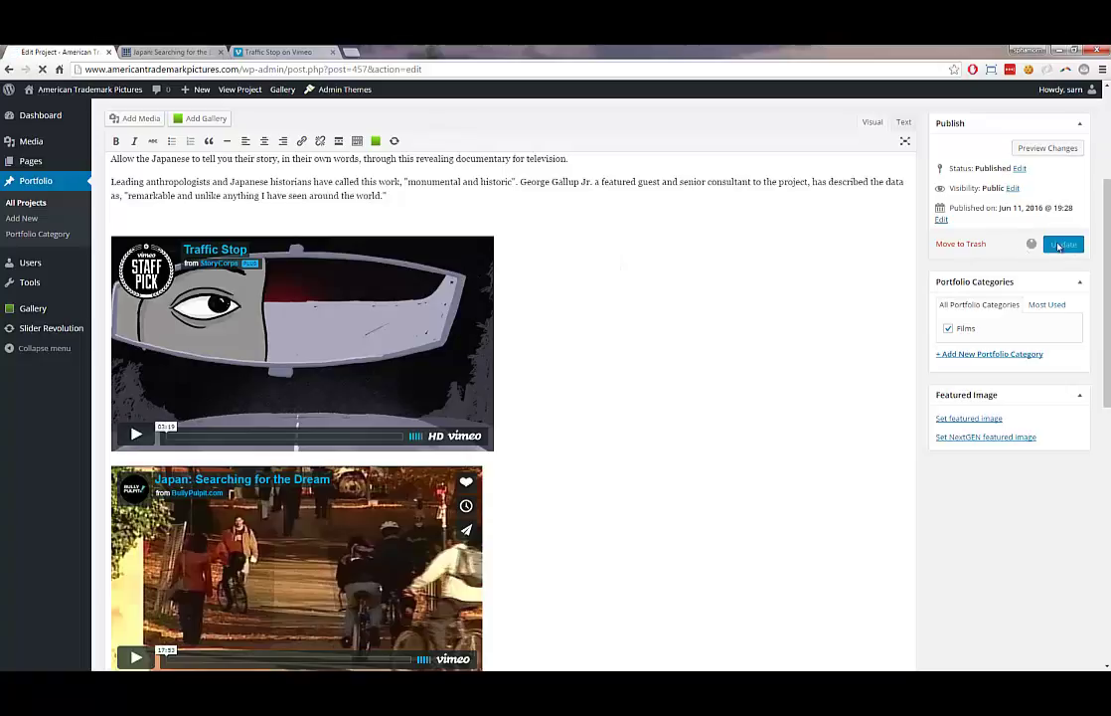
left_click(277, 51)
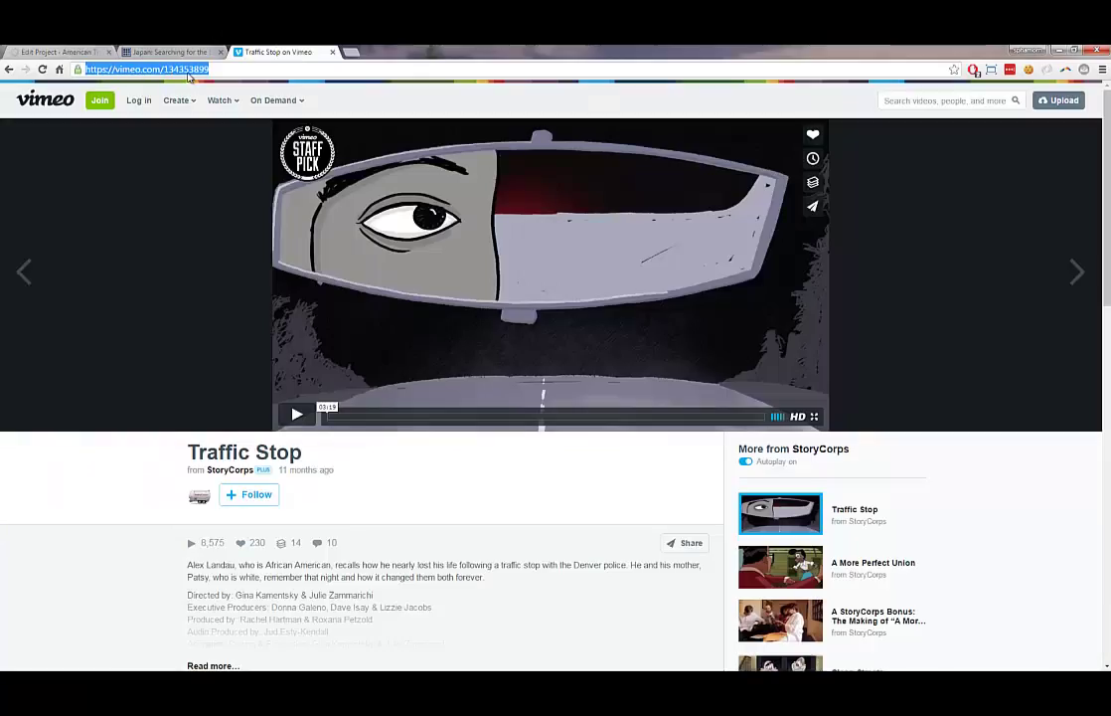
- Reload the live Japan page and test-play the embedded Traffic Stop video
left_click(58, 51)
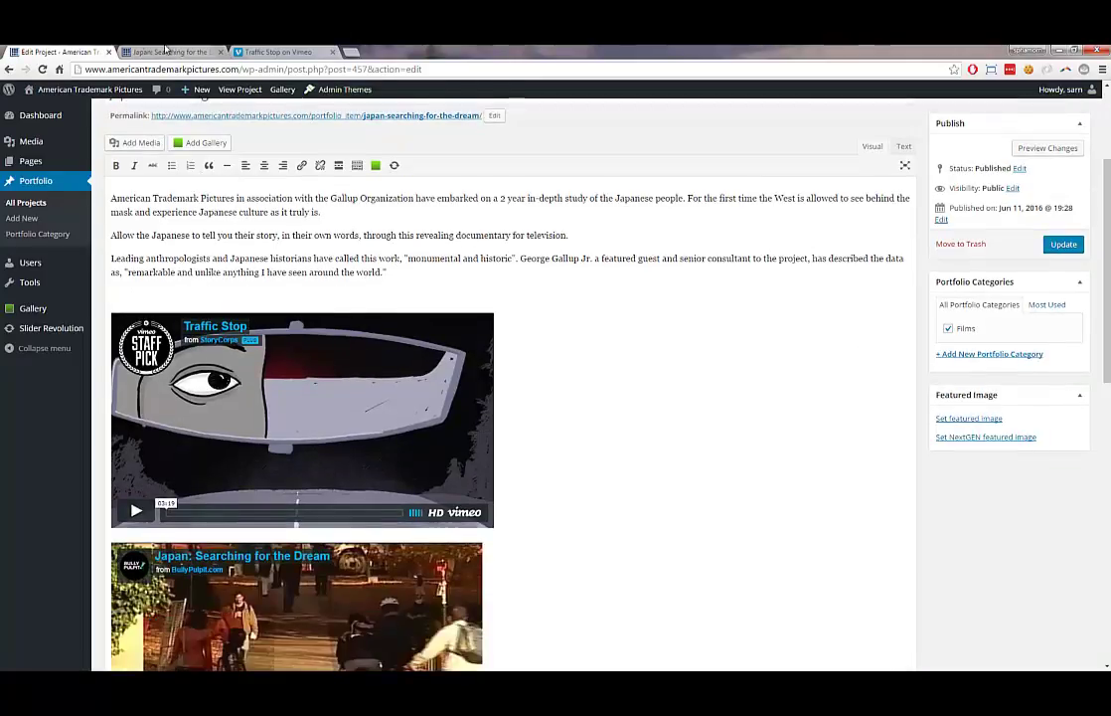
left_click(166, 51)
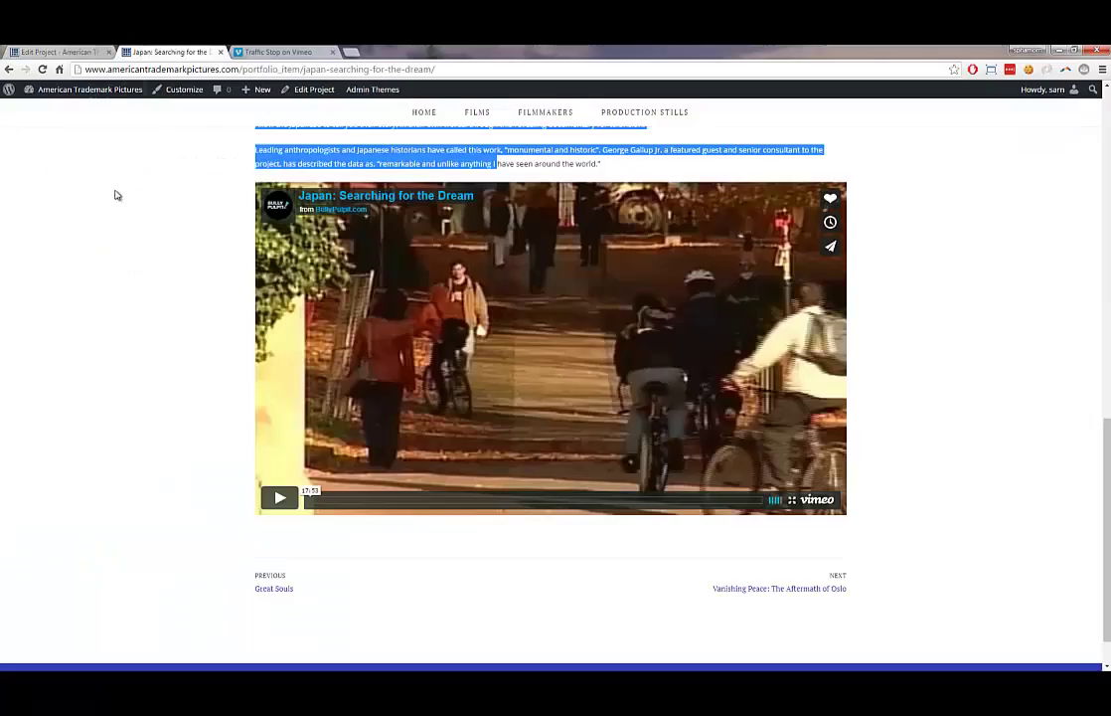
key("F5")
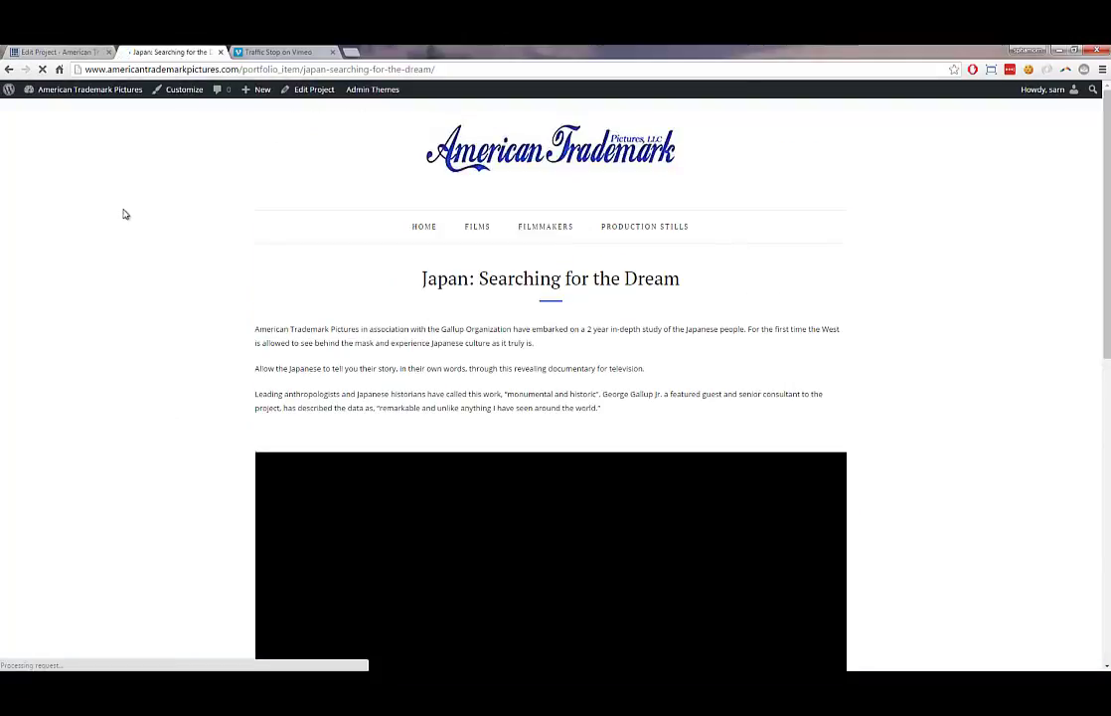
scroll(294, 295, "down", 2)
scroll(279, 364, "down", 2)
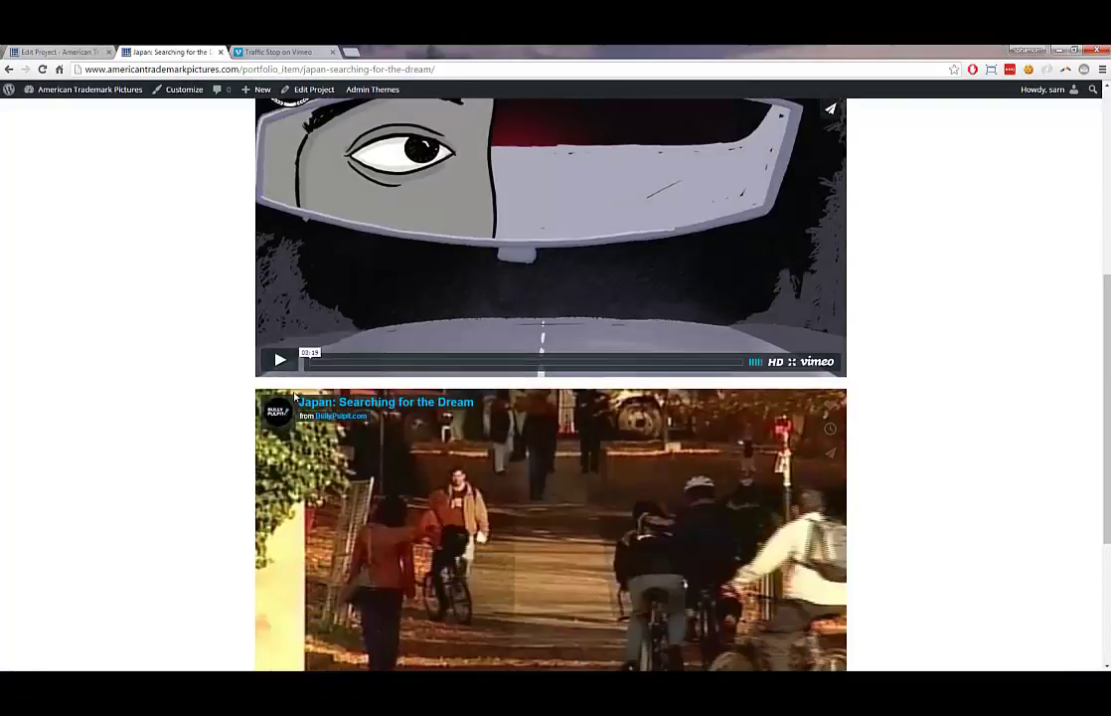
left_click(278, 361)
left_click(278, 363)
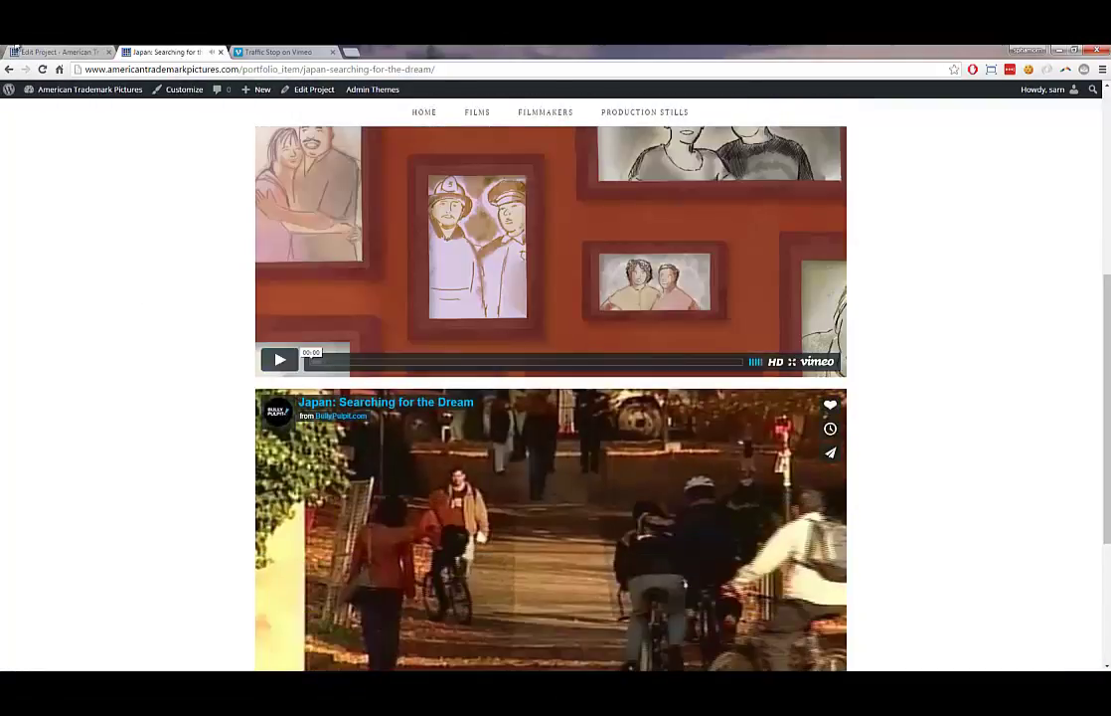
- Delete the Traffic Stop embed and its blank line, then update the Japan project
key("ctrl+shift+Tab")
left_click(568, 375)
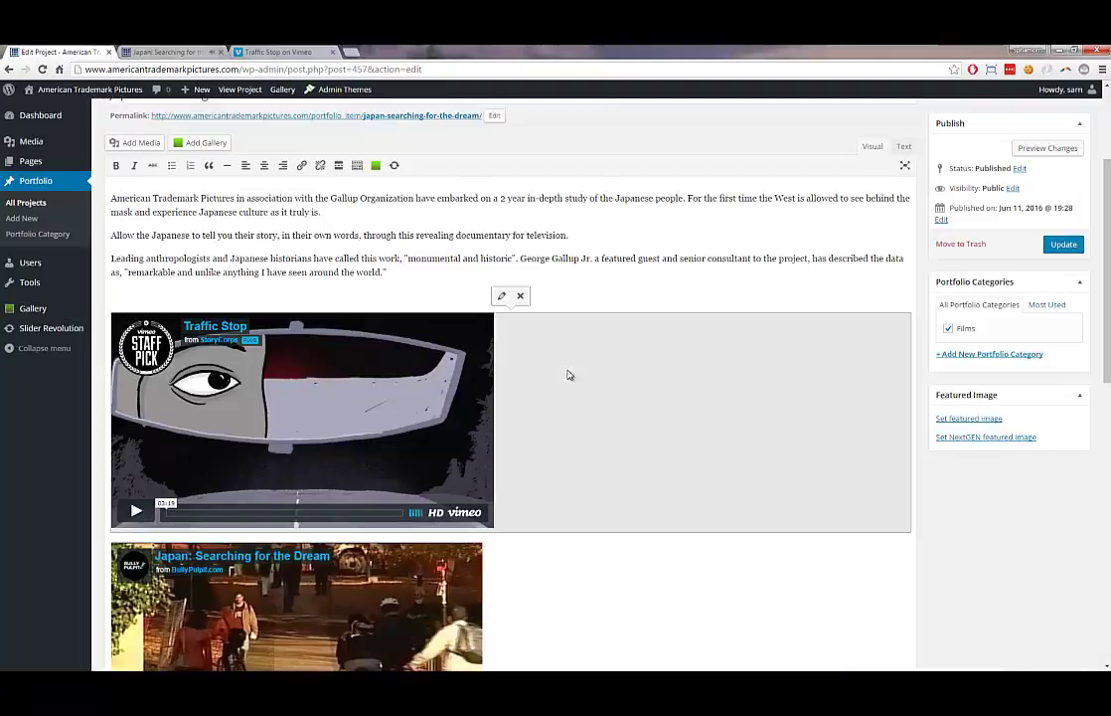
left_click(520, 295)
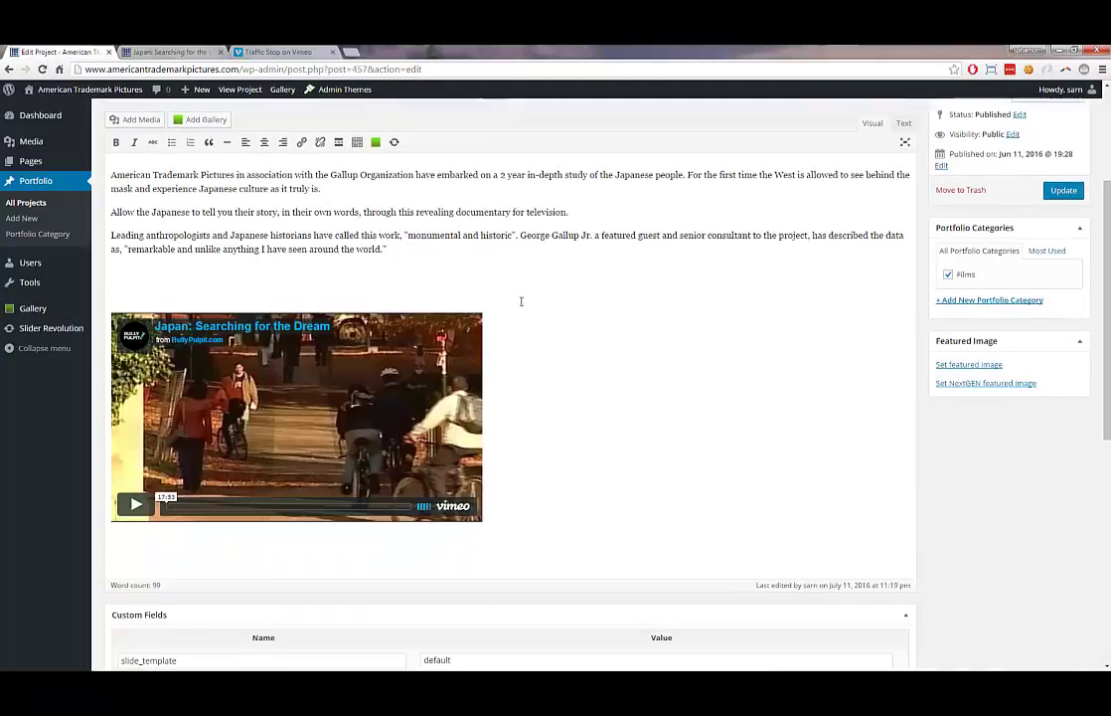
key("BackSpace")
key("BackSpace")
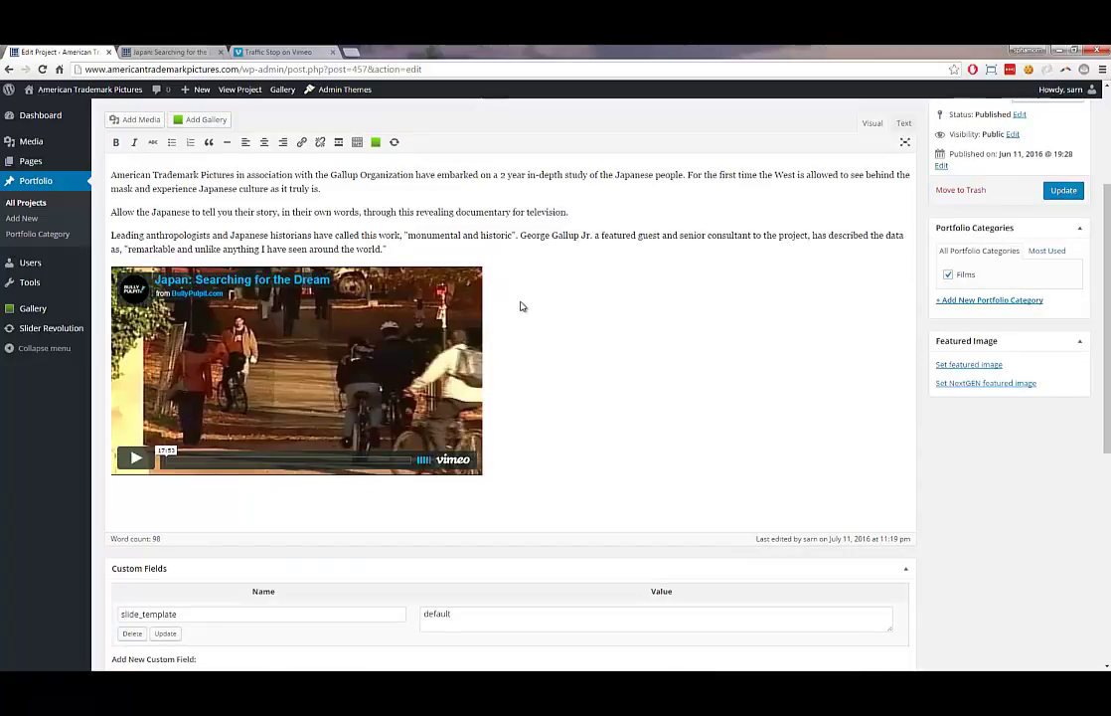
left_click(1062, 190)
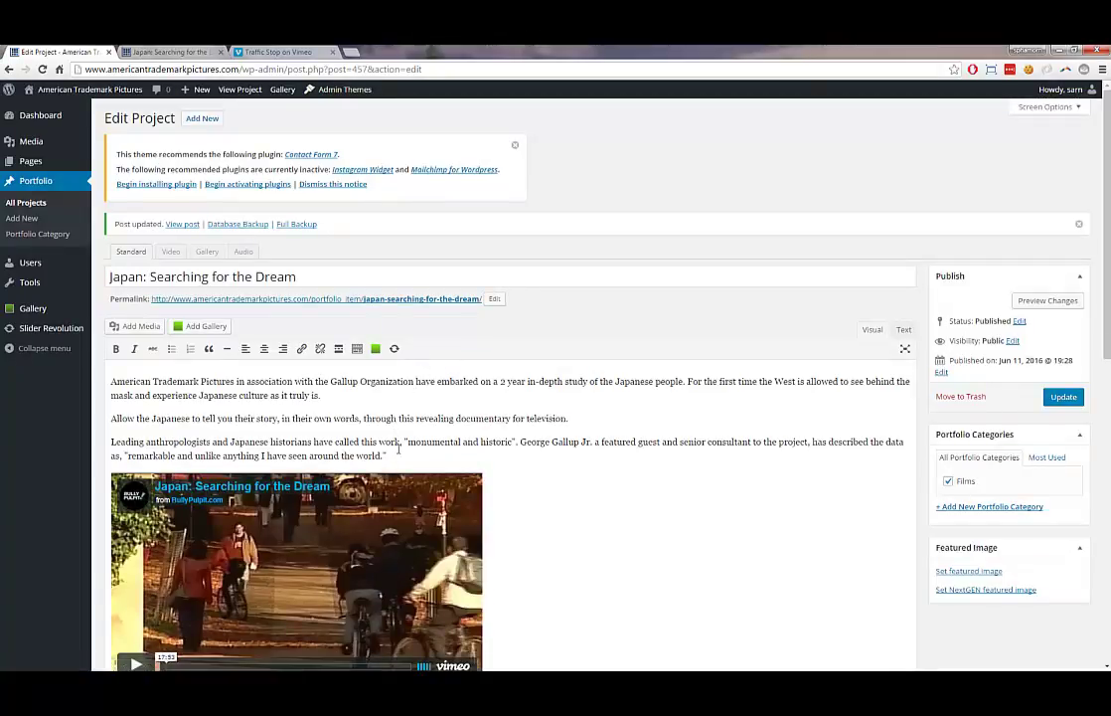
- Type five lines of filler test text above the Japan project's video
scroll(414, 441, "down", 1)
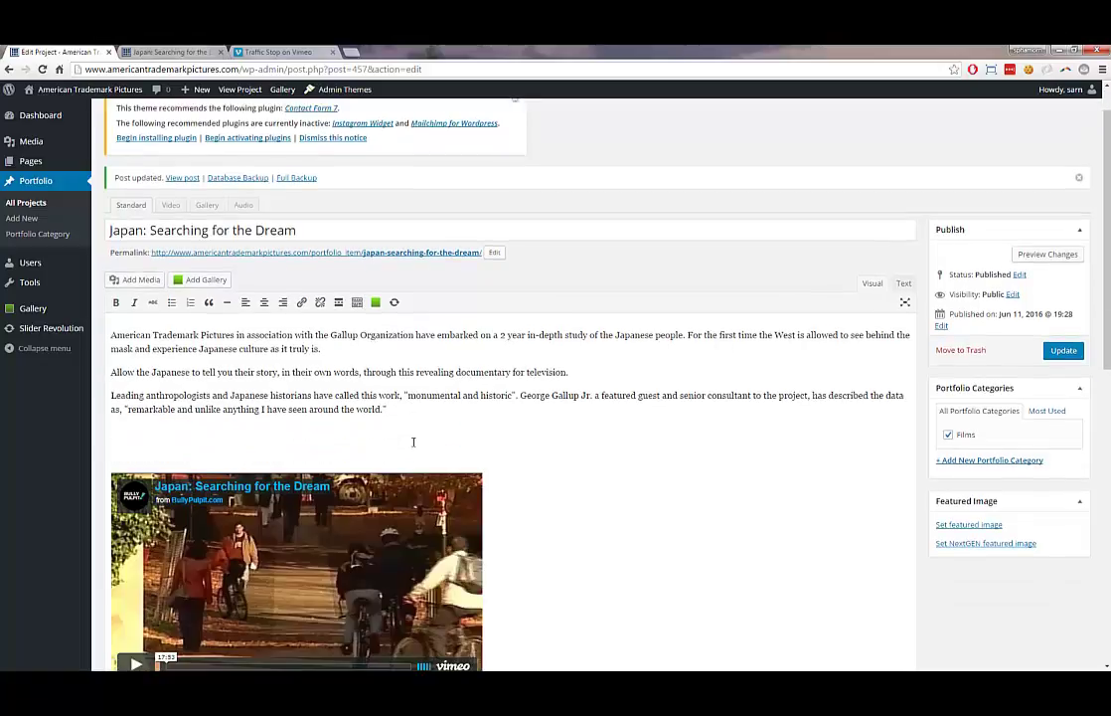
type("adaadada ad ada da dadadadad")
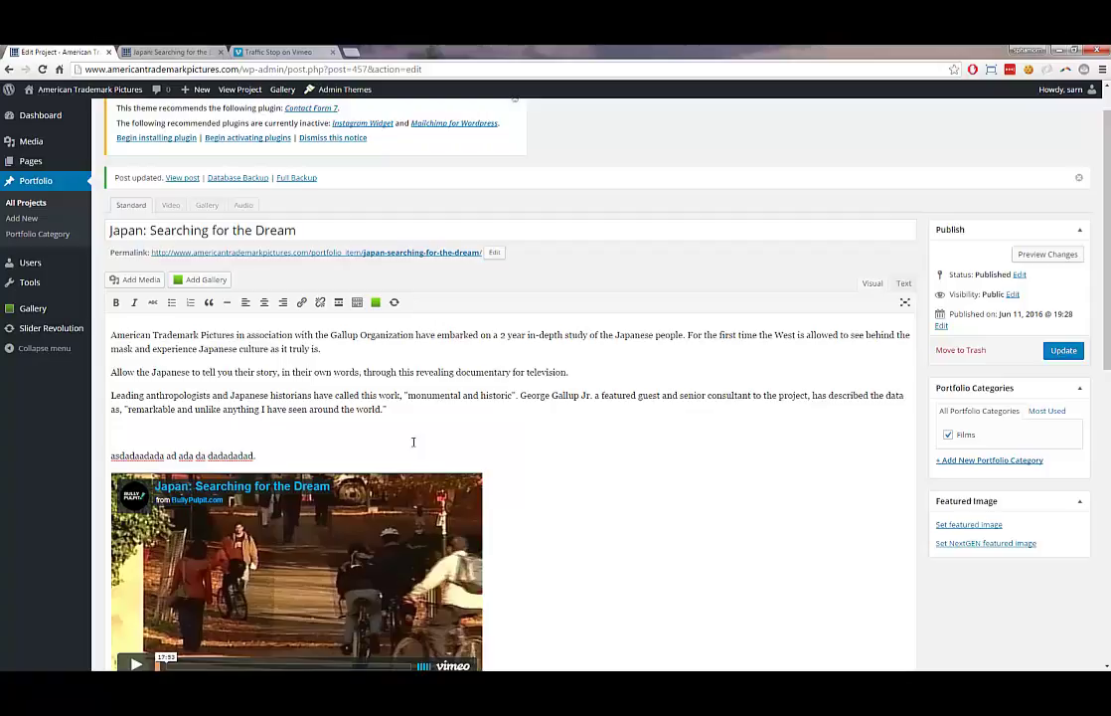
key("Return")
type("dadad")
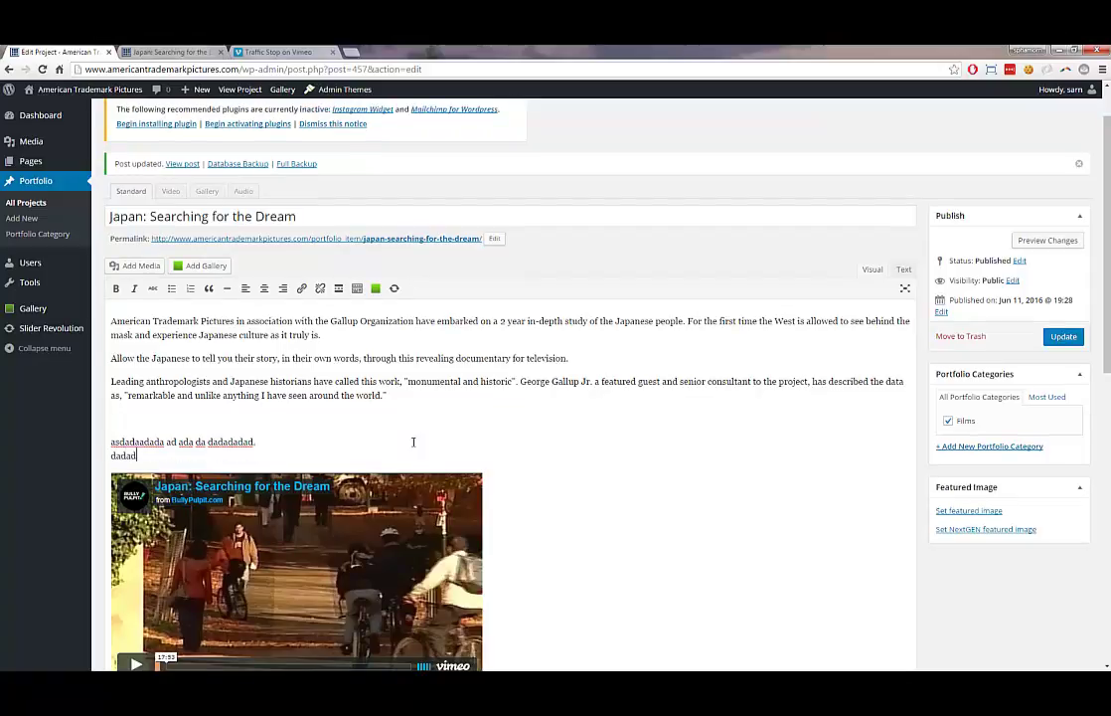
type("adadadasdad")
key("Return")
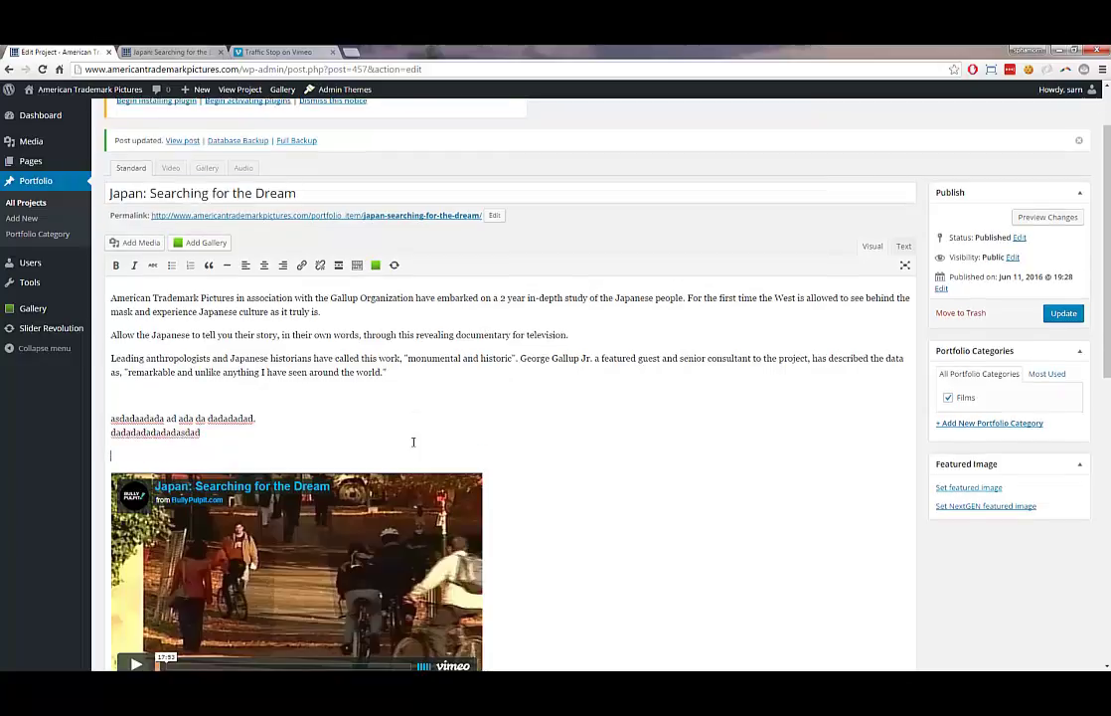
type("adsddadada")
type("adadda")
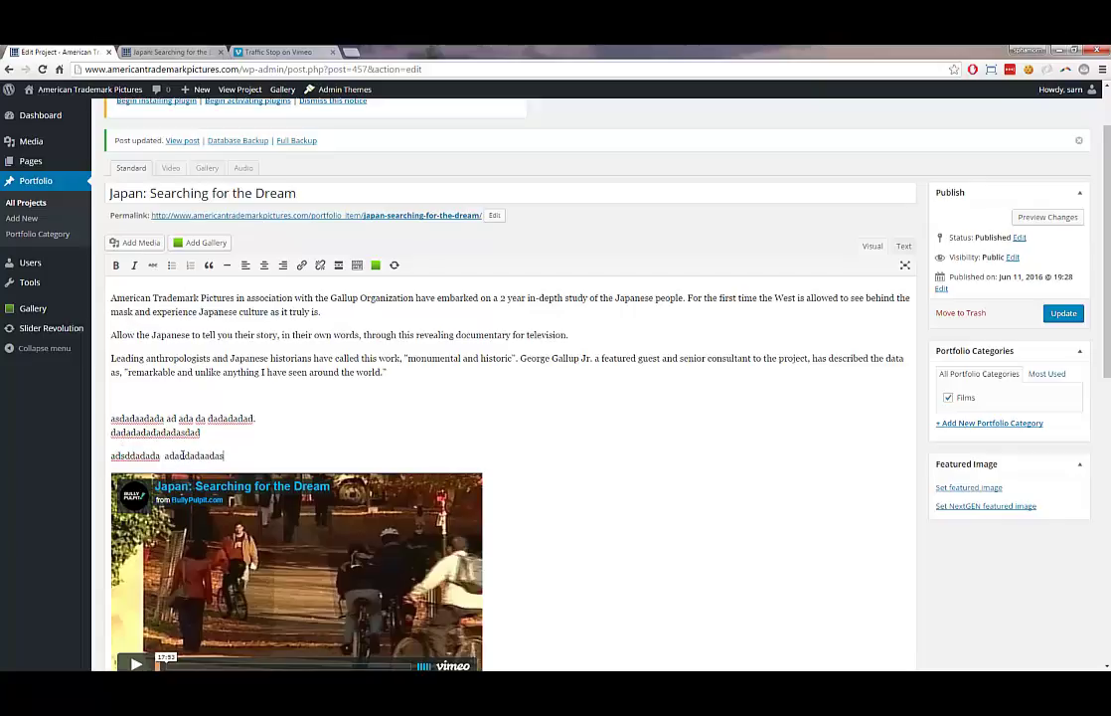
type("daadas")
key("Return")
type("adadsdadasdasdaadadasd")
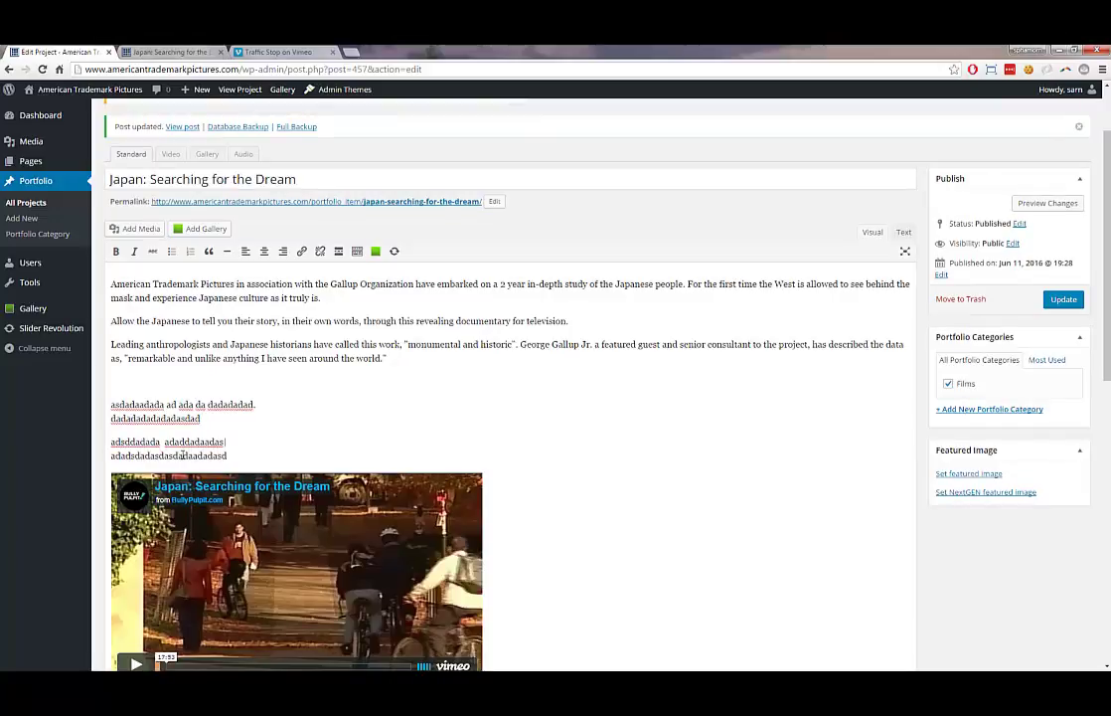
type("a aad")
key("Return")
type("adadas")
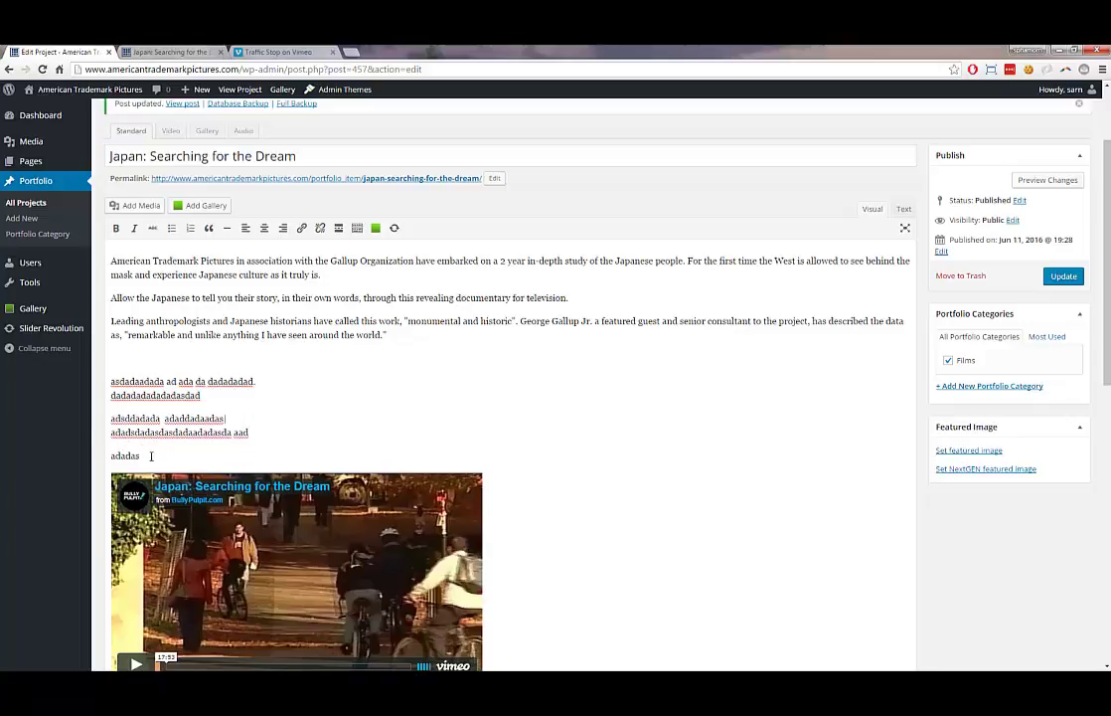
- Delete the filler lines and update the Japan project
left_click_drag(142, 455, 96, 364)
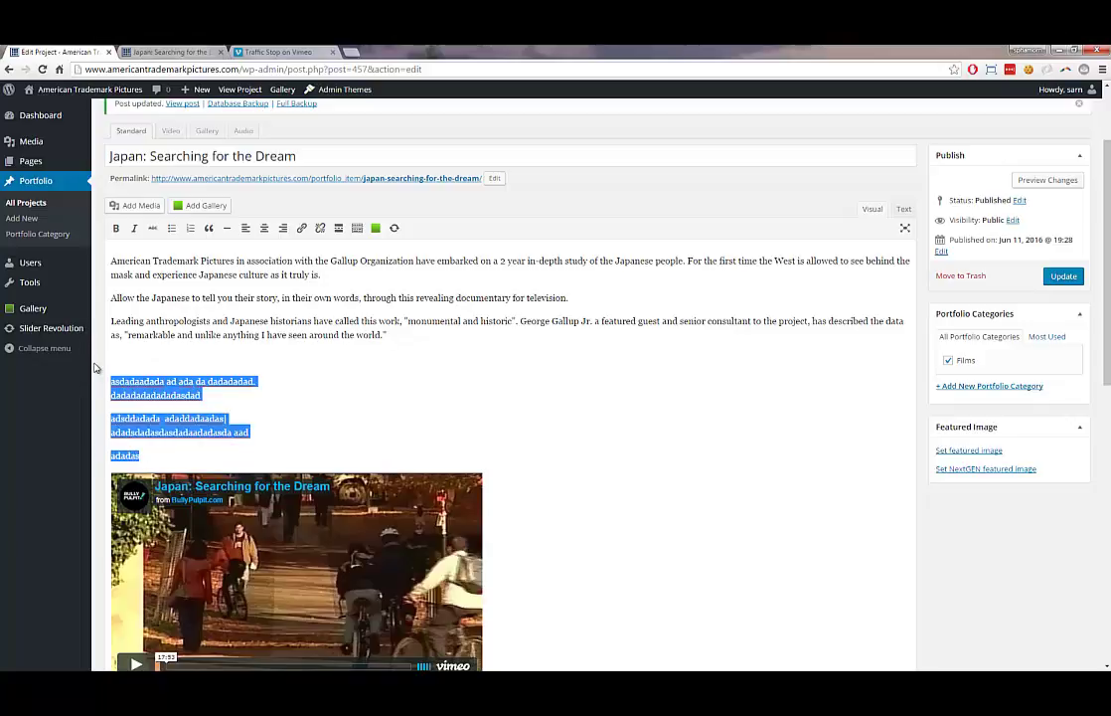
key("BackSpace")
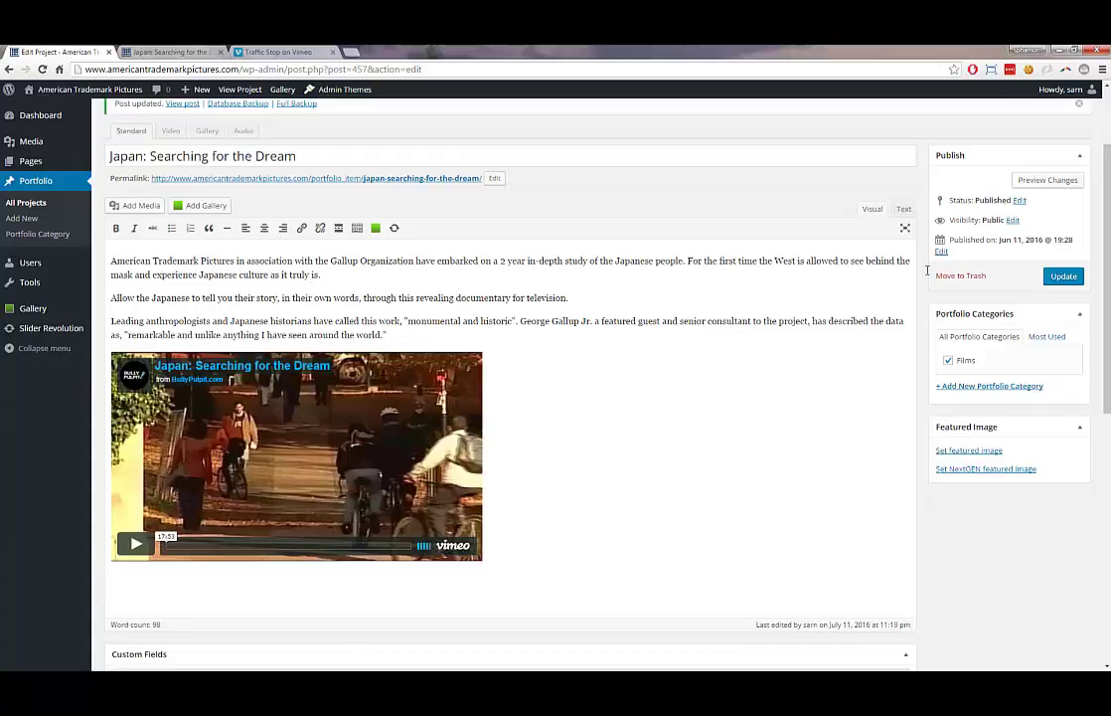
left_click(1064, 275)
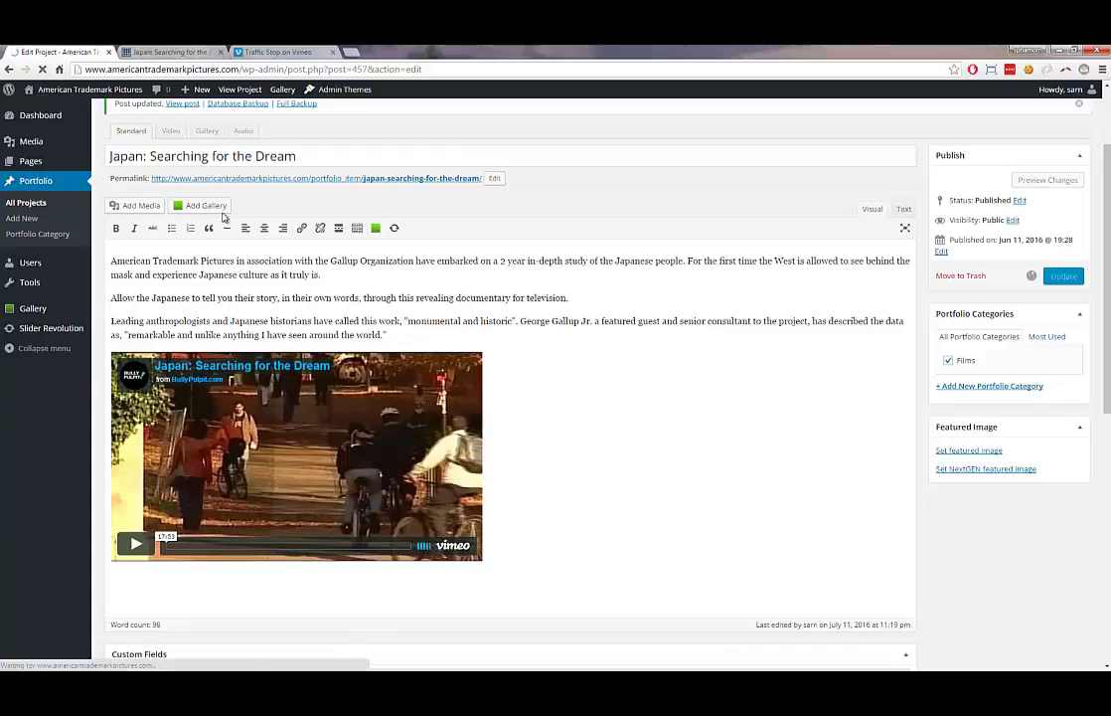
- Reload the live Japan project page to check the saved changes
key("ctrl+Tab")
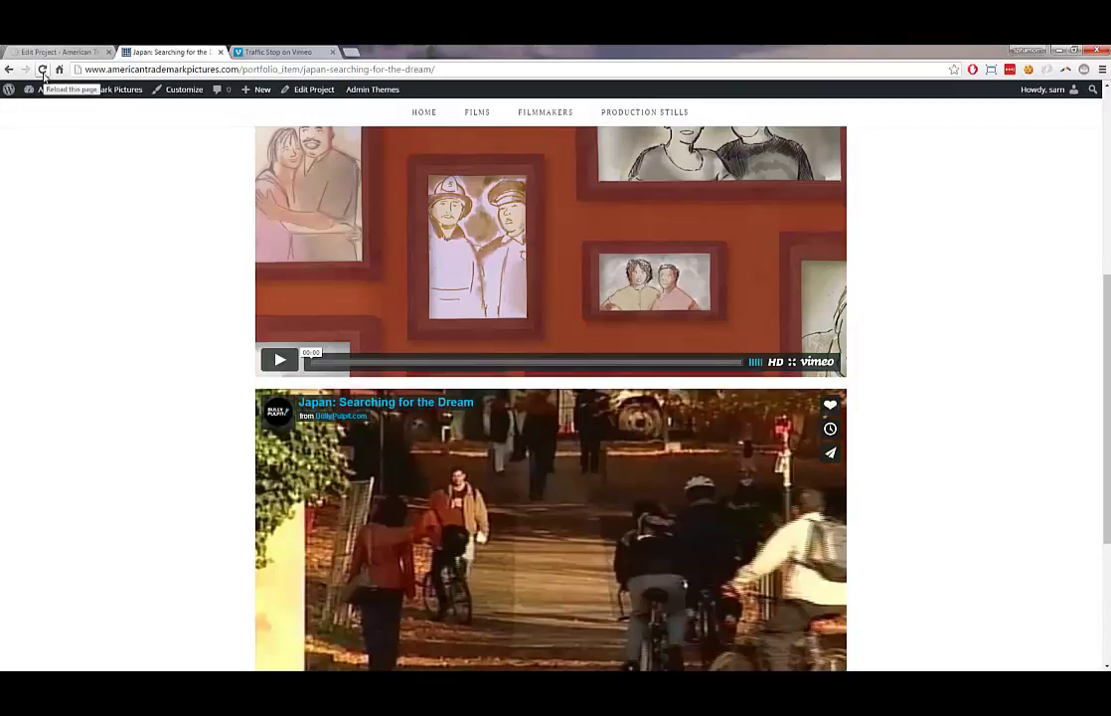
left_click(42, 69)
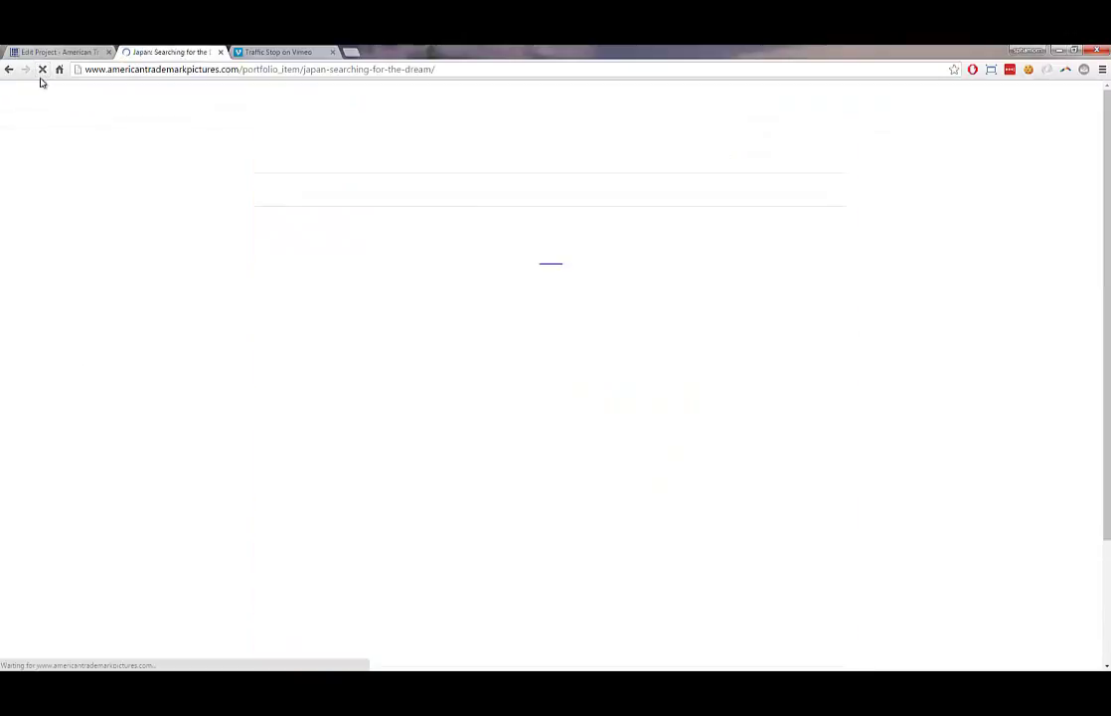
scroll(283, 289, "up", 3)
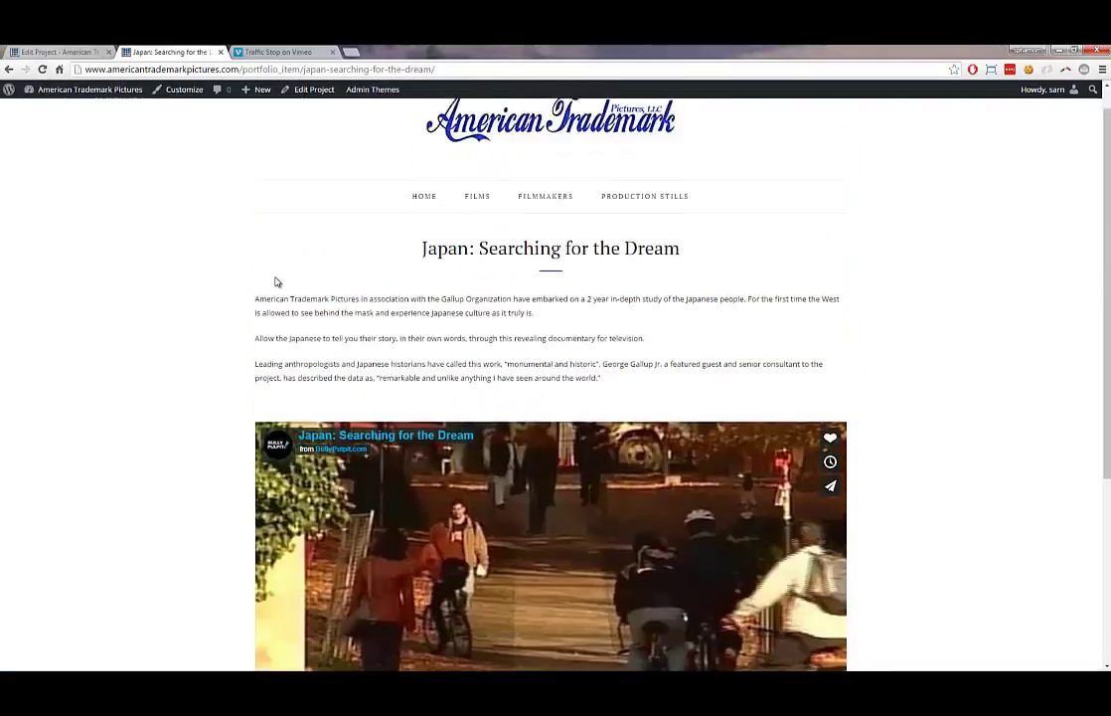
key("ctrl+shift+Tab")
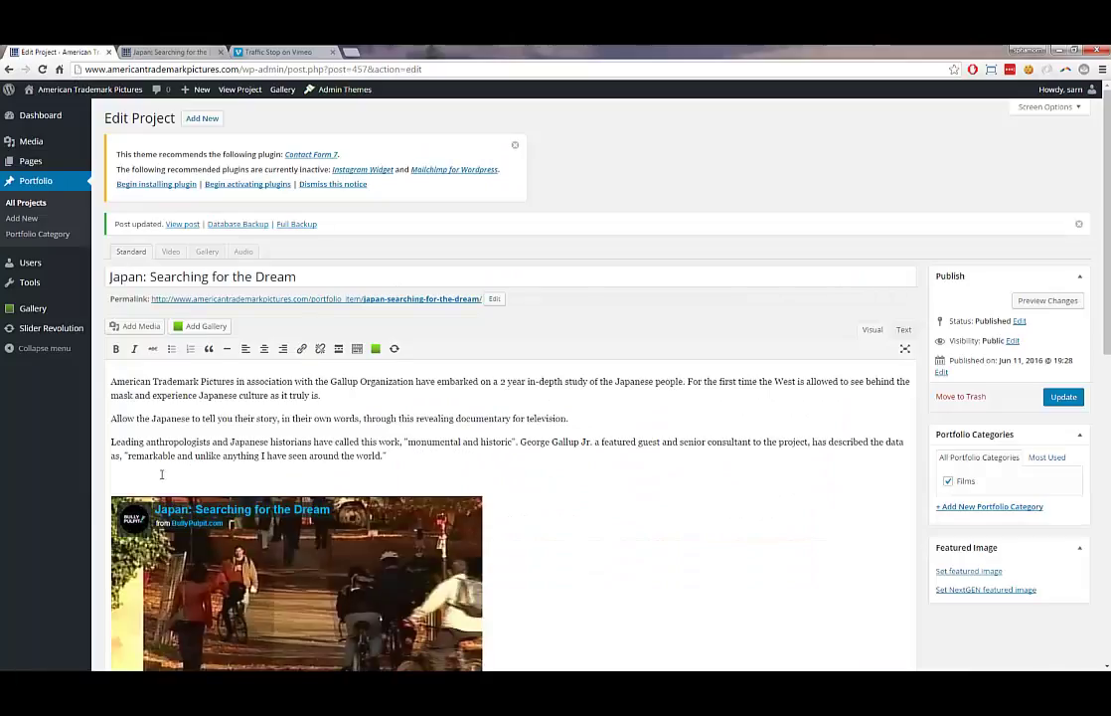
- Remove the empty line above the Vimeo video and update the project again
left_click(186, 463)
key("BackSpace")
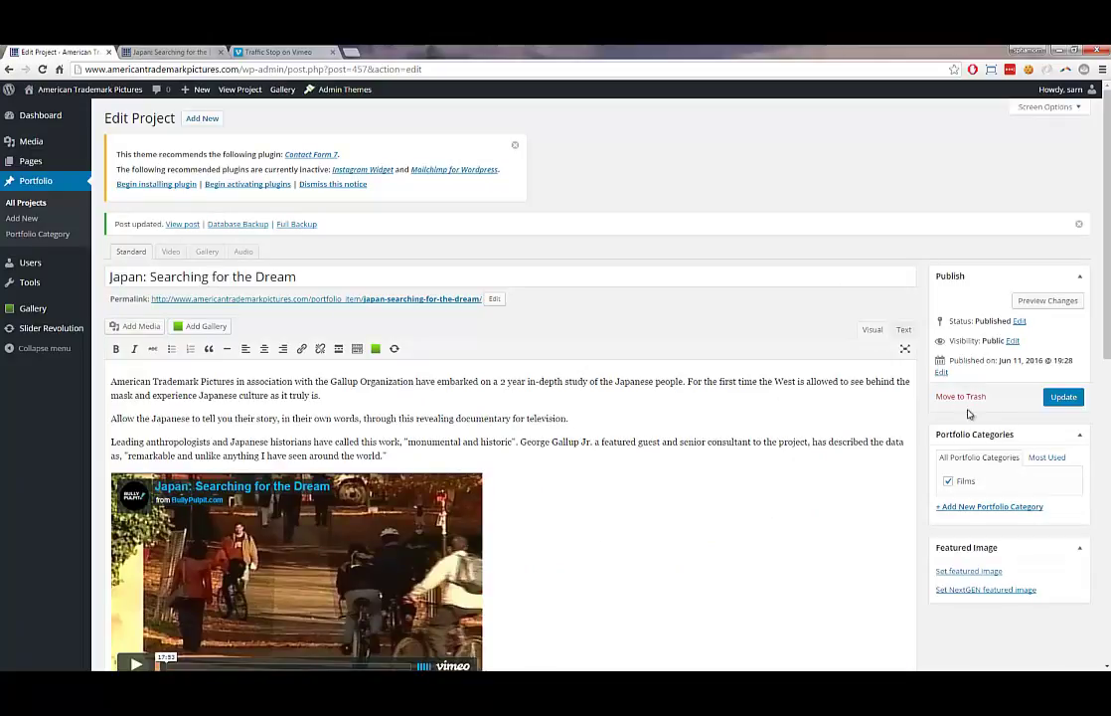
left_click(1062, 397)
- Confirm the update on the reloaded live page and open the site's Films page
left_click(190, 52)
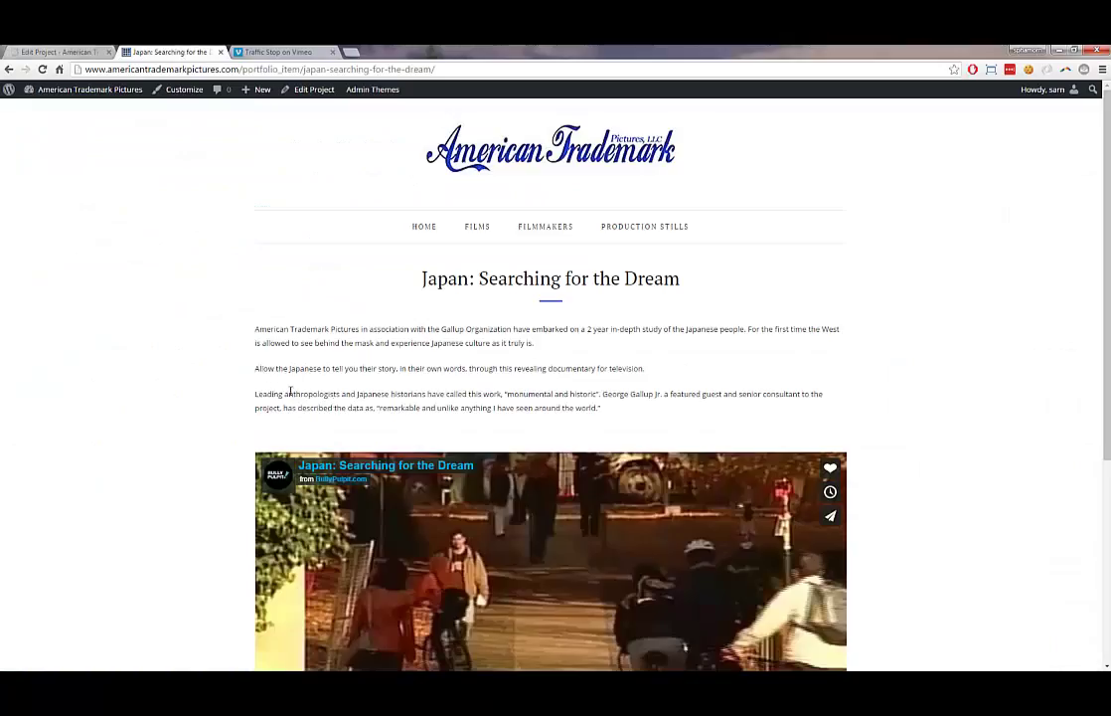
left_click(79, 52)
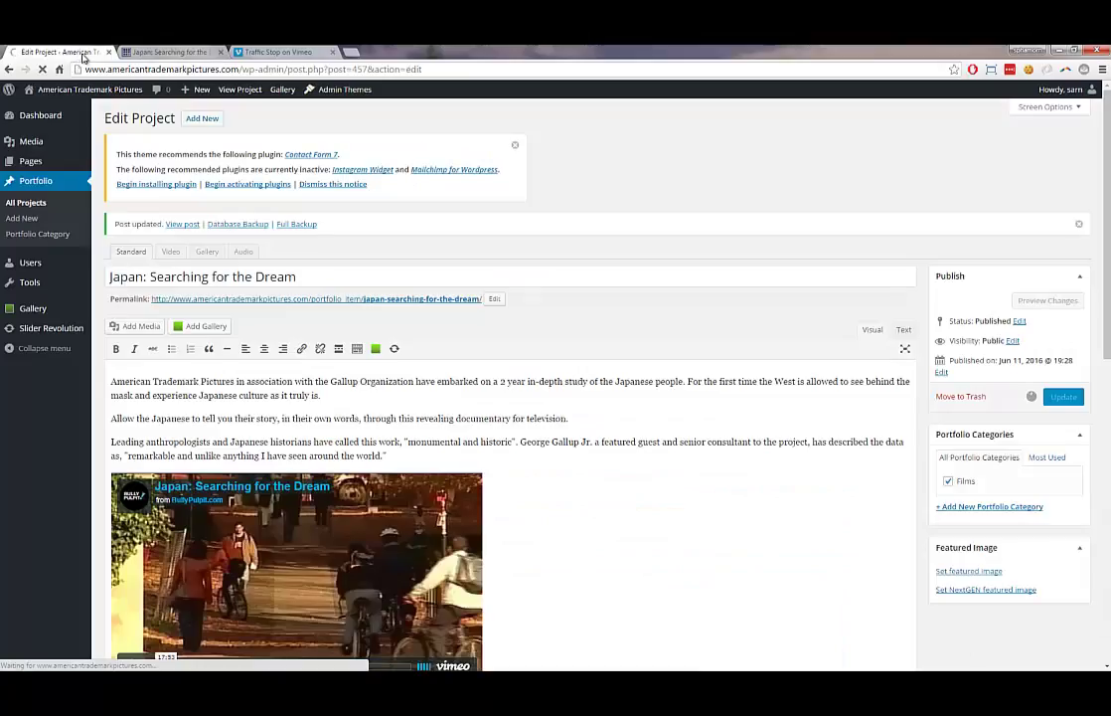
left_click(138, 47)
left_click(101, 47)
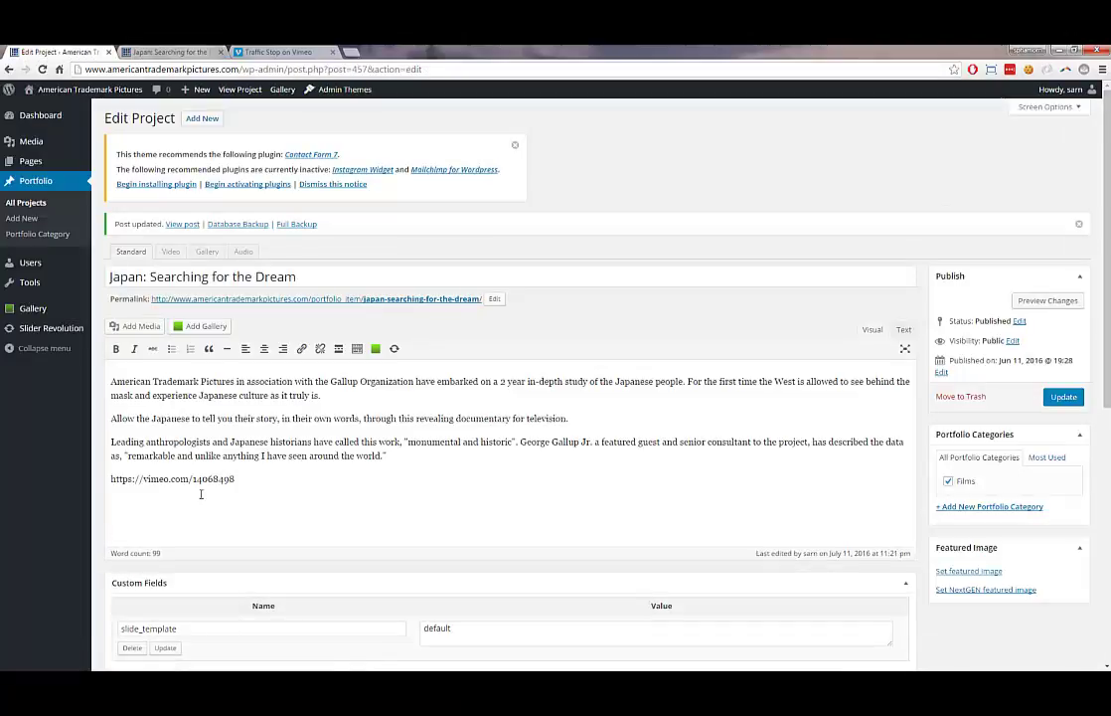
left_click(167, 52)
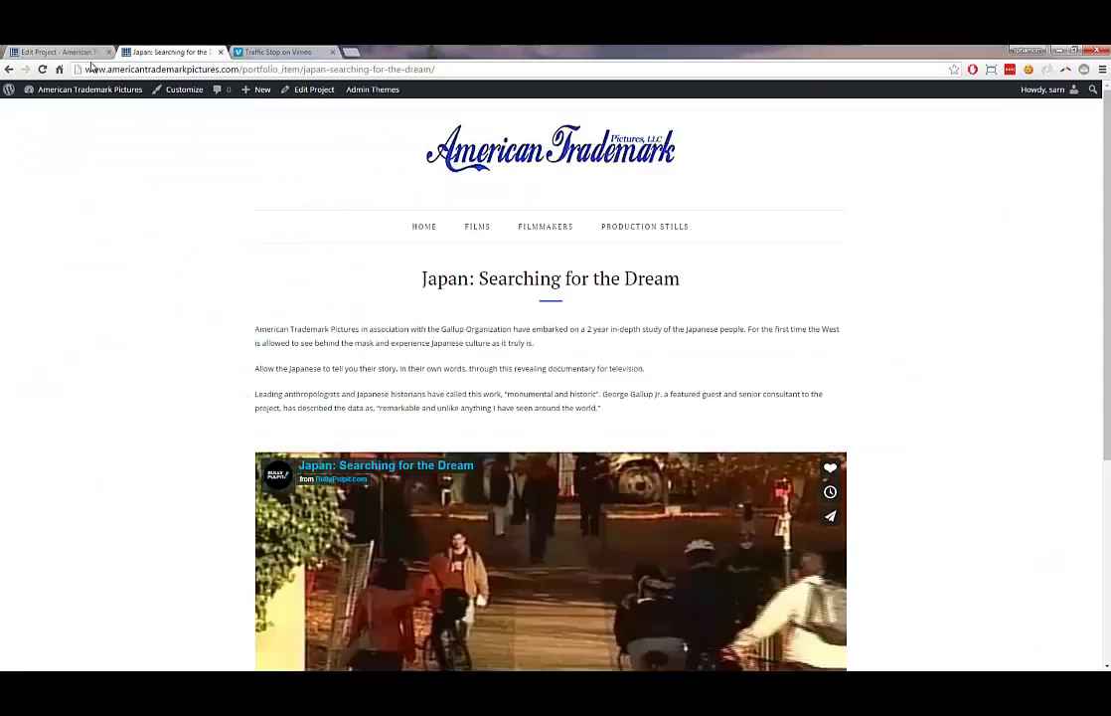
left_click(42, 69)
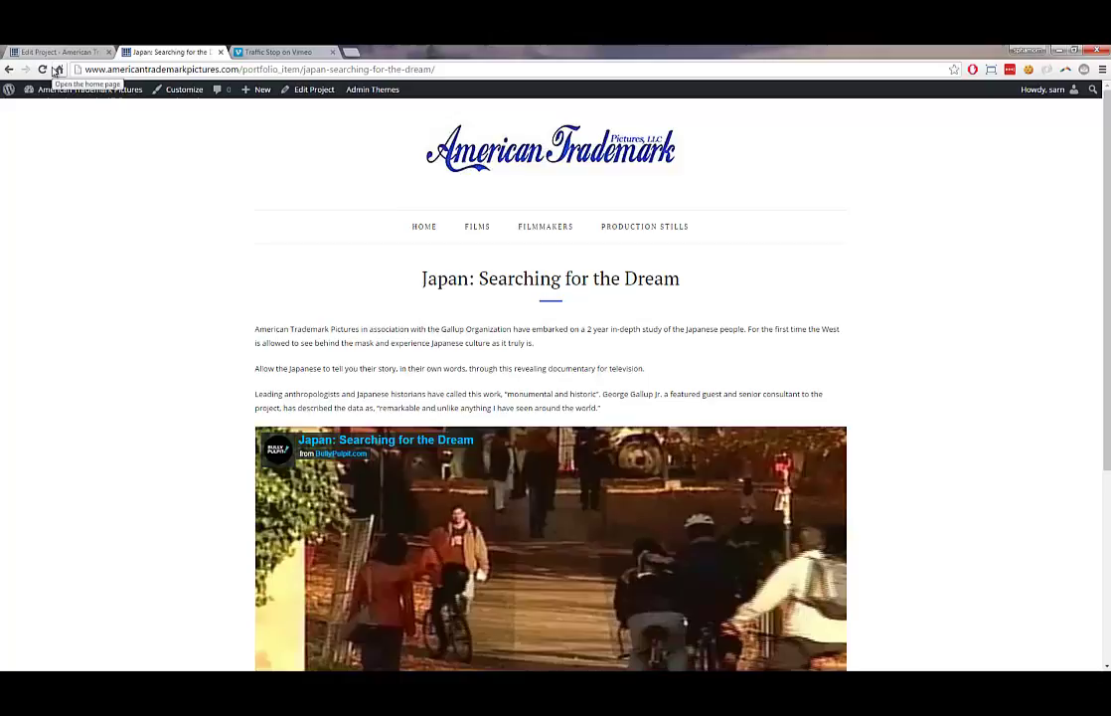
left_click(474, 228)
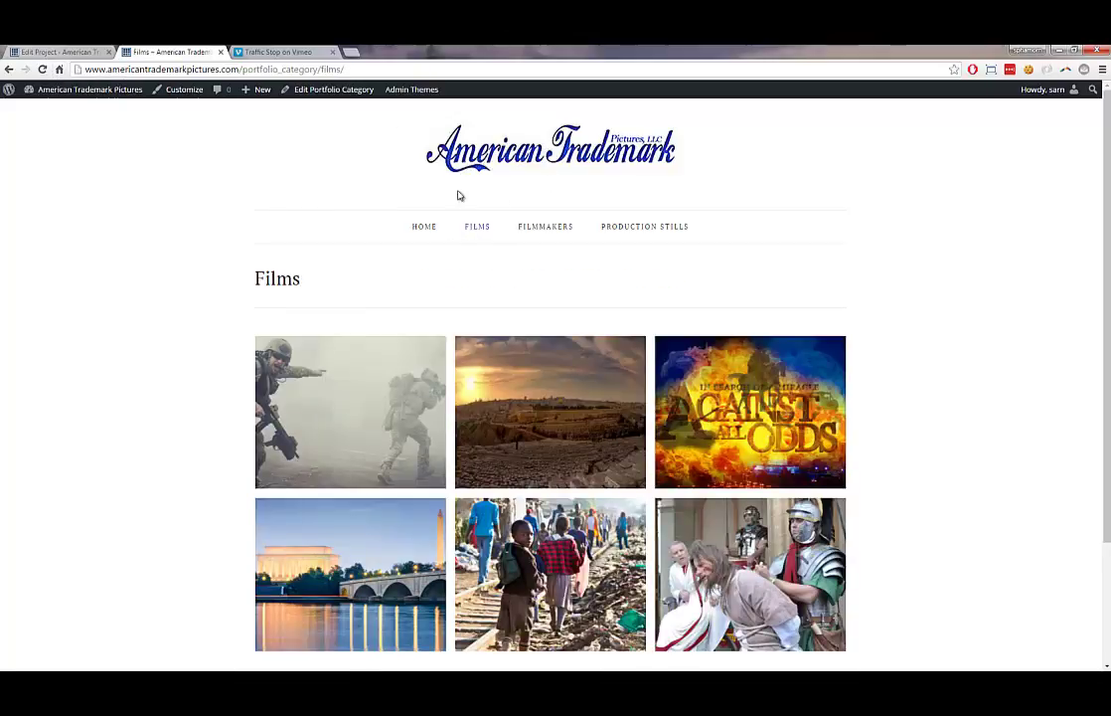
left_click(59, 51)
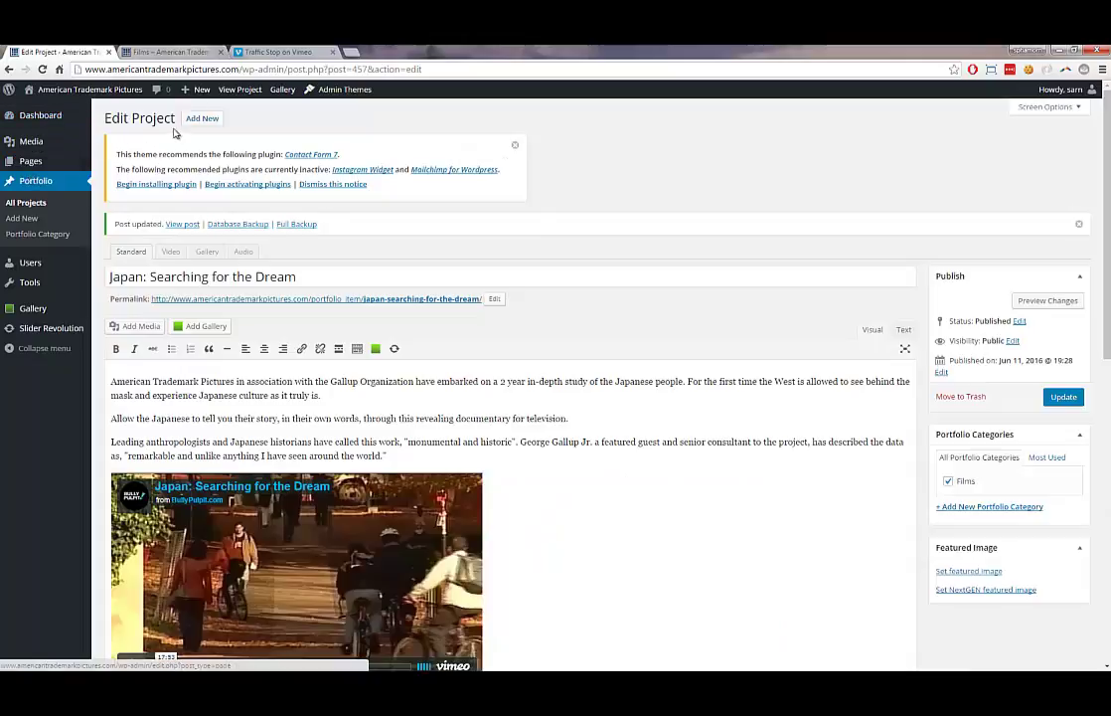
- Start a new portfolio project, then bring up the public Films page
left_click(202, 119)
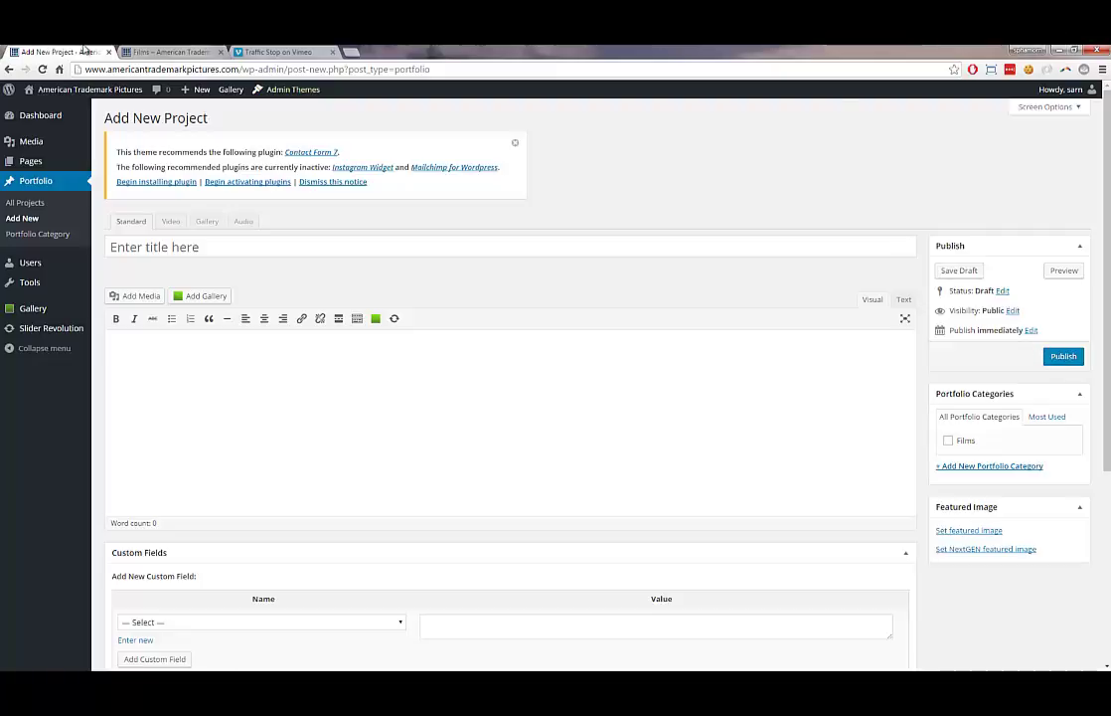
left_click(142, 51)
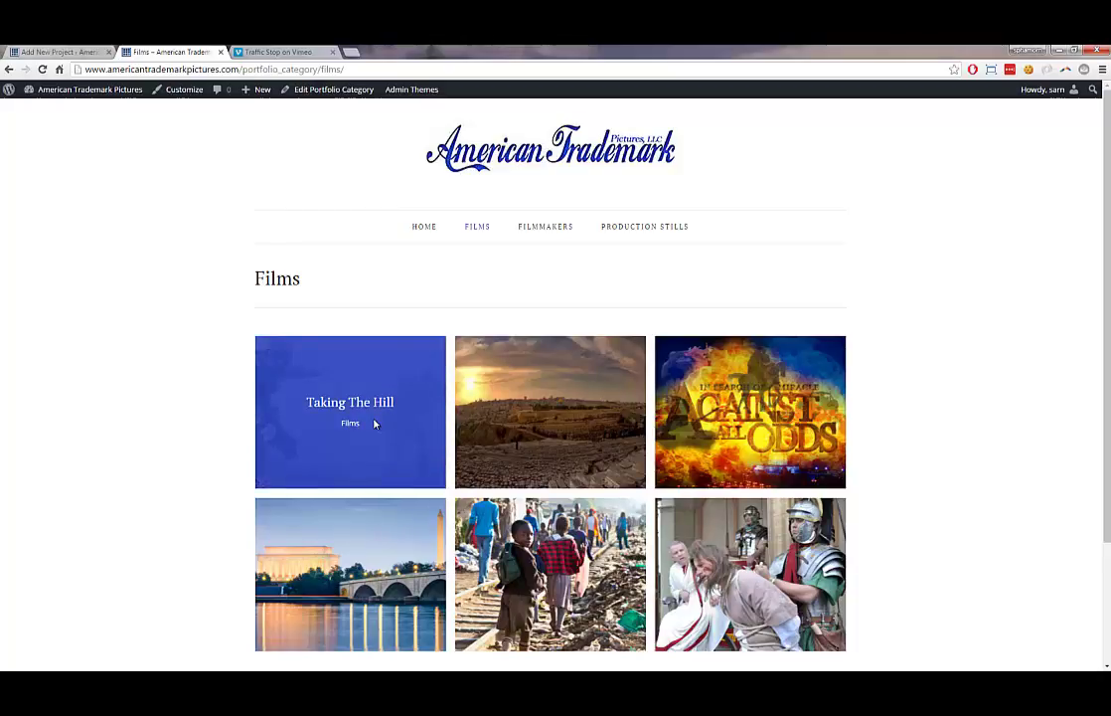
- Open Production Stills and step through several stills in the lightbox
left_click(617, 228)
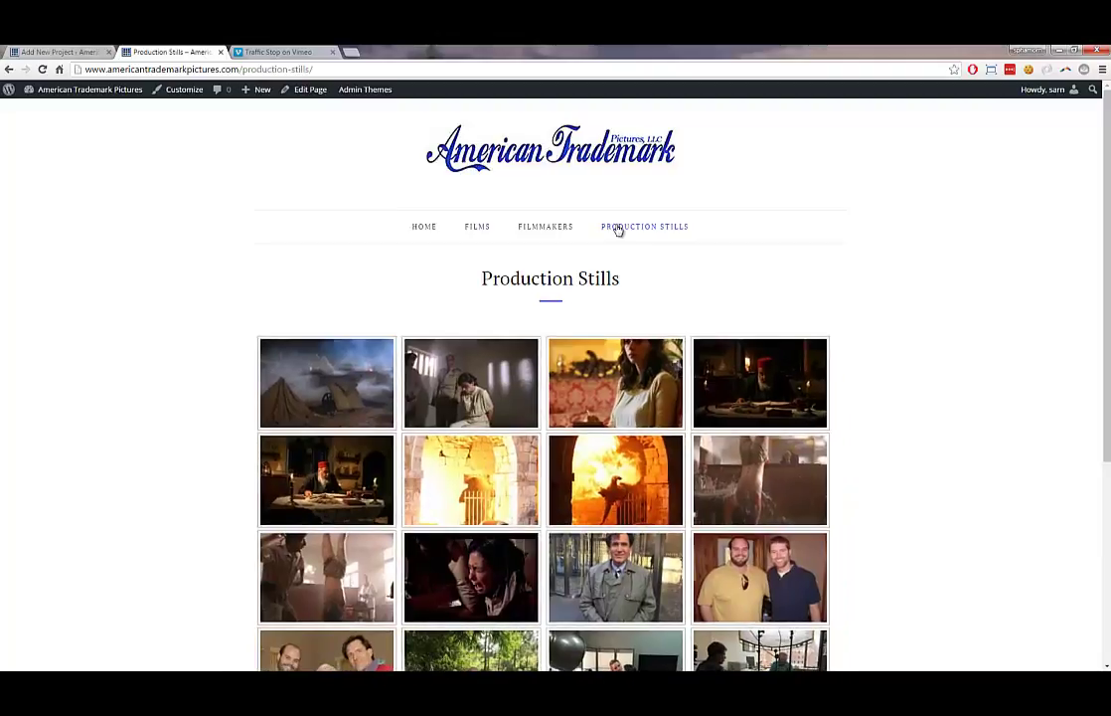
scroll(413, 343, "down", 2)
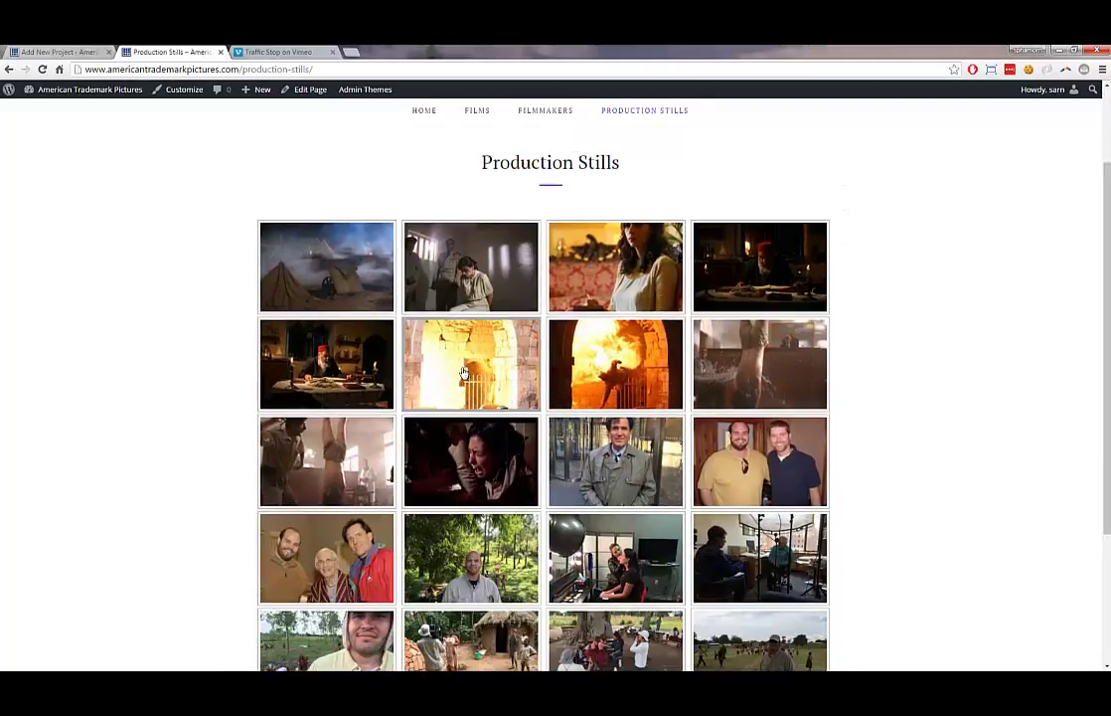
left_click(459, 364)
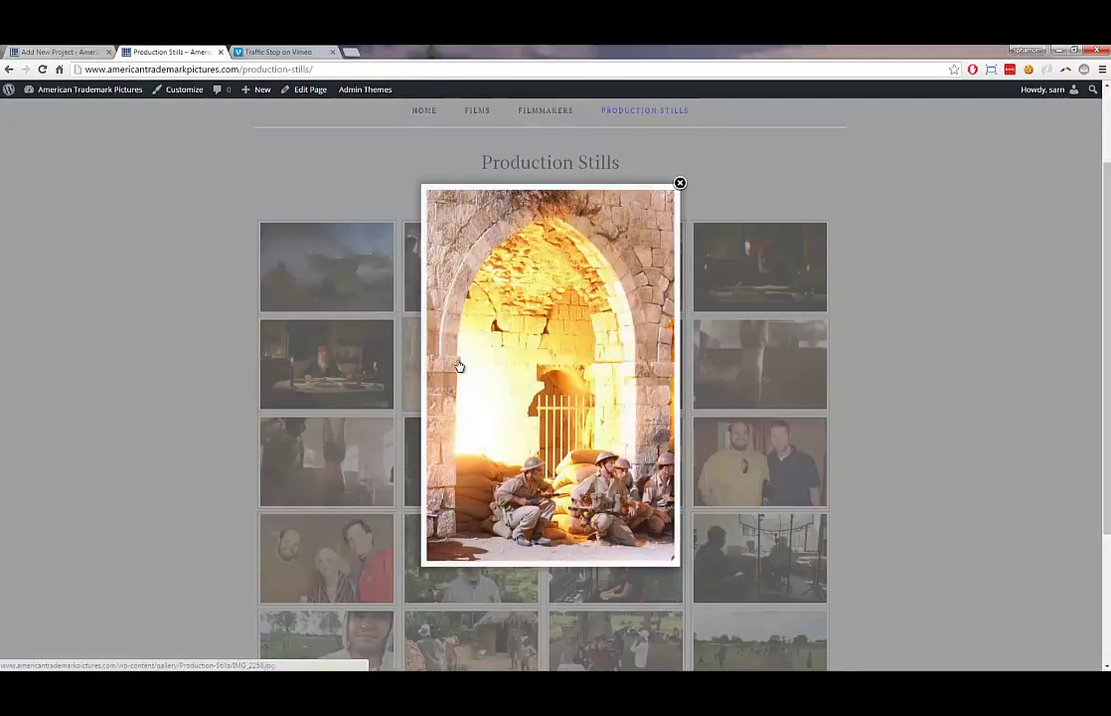
left_click(631, 327)
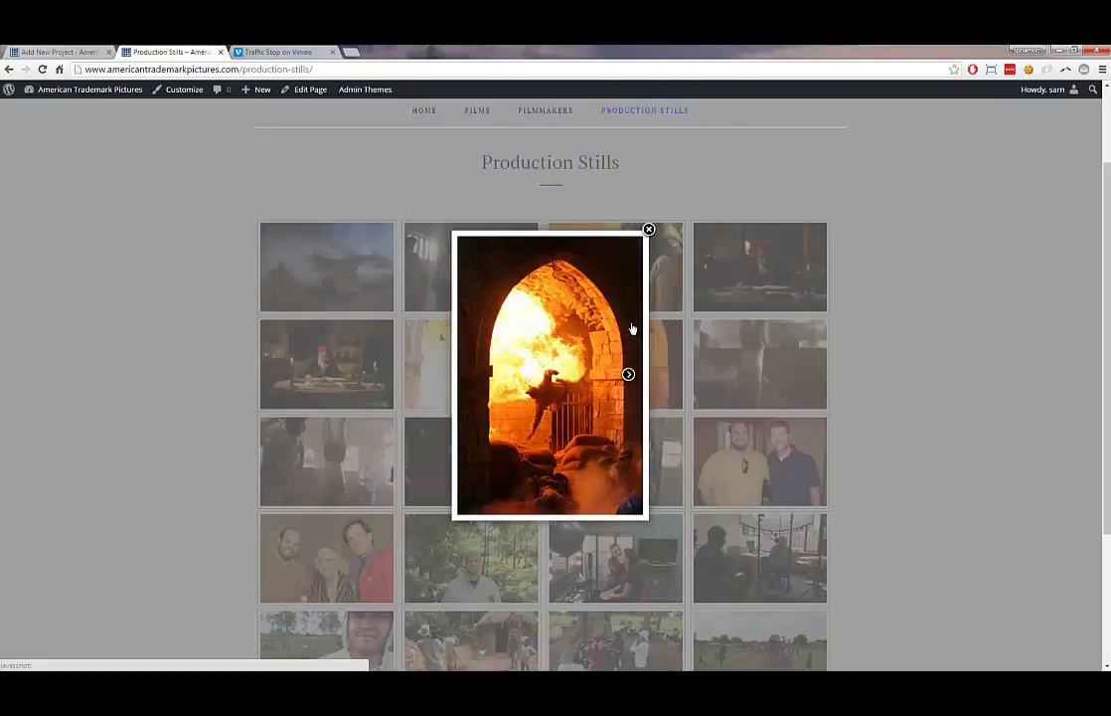
left_click(631, 327)
left_click(630, 327)
left_click(632, 328)
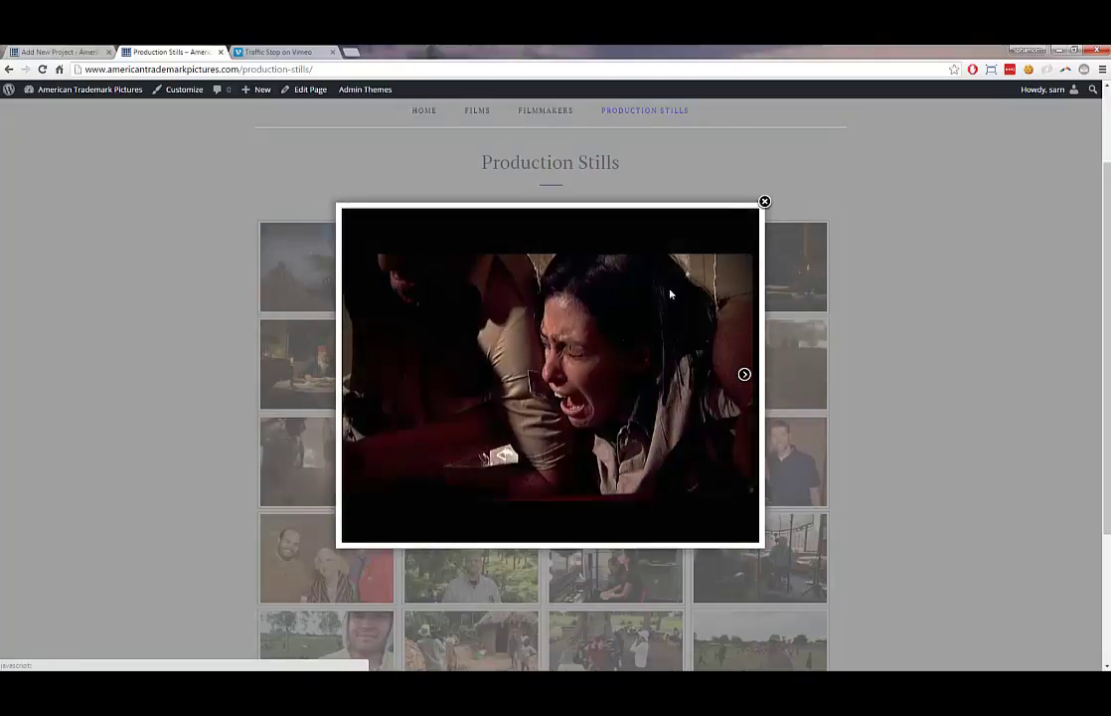
left_click(670, 294)
left_click(757, 102)
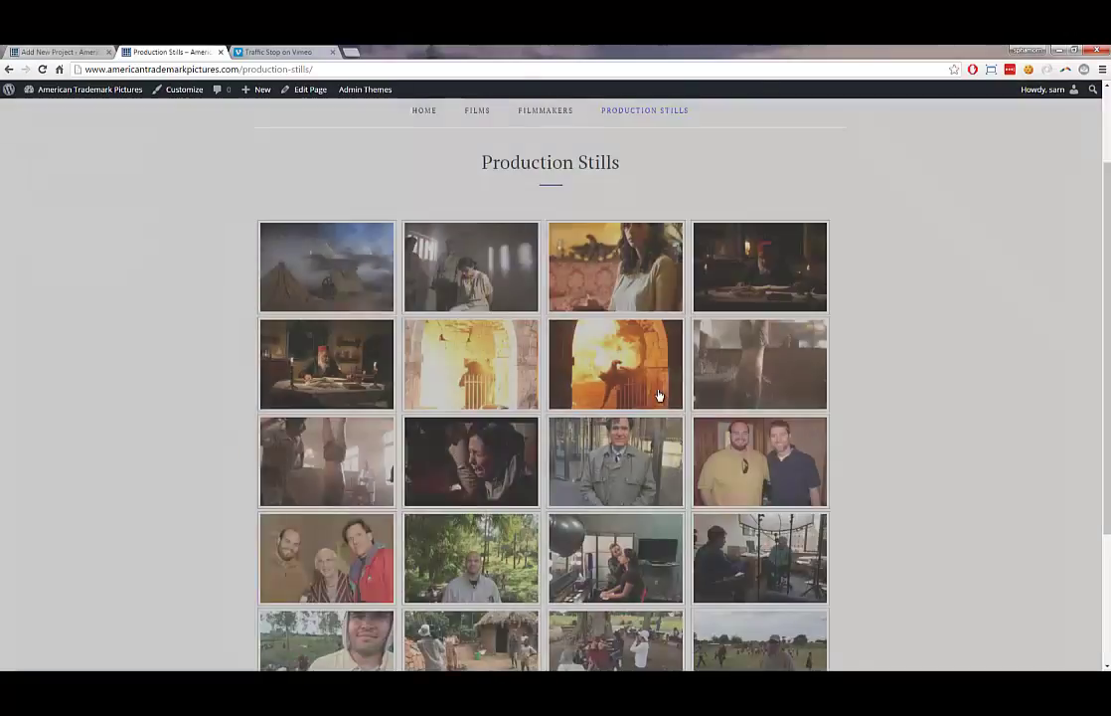
- Check the gallery's second page, then return to page 1 and the admin tab
scroll(658, 396, "down", 3)
left_click(563, 516)
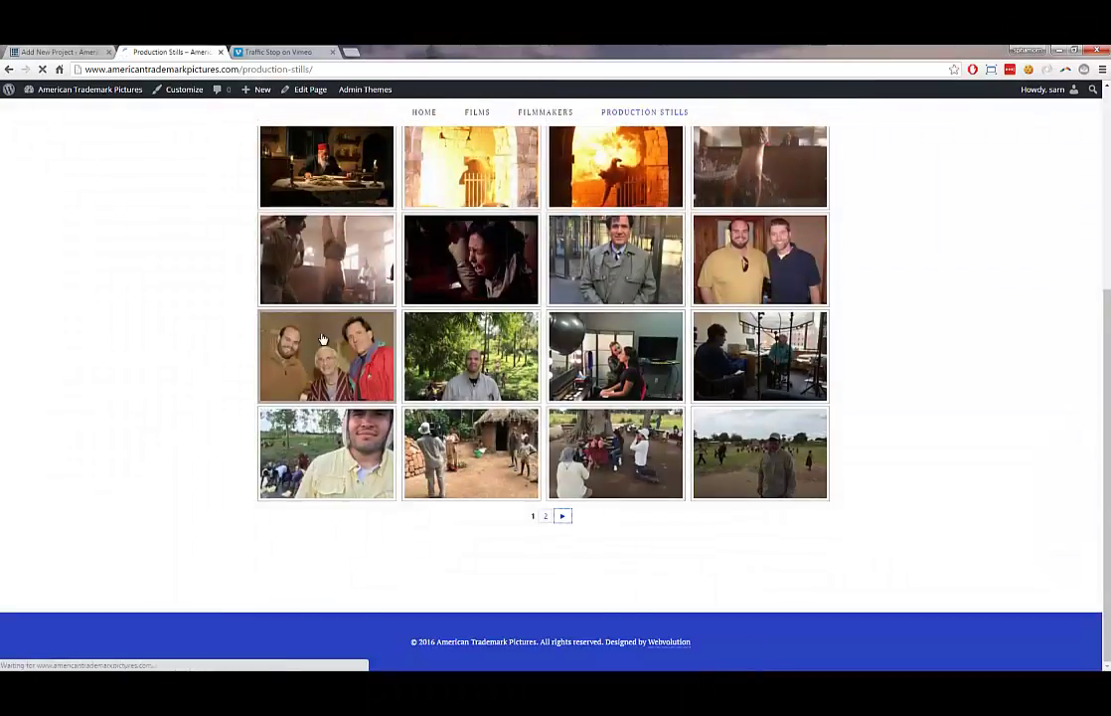
left_click(60, 52)
mouse_move(25, 139)
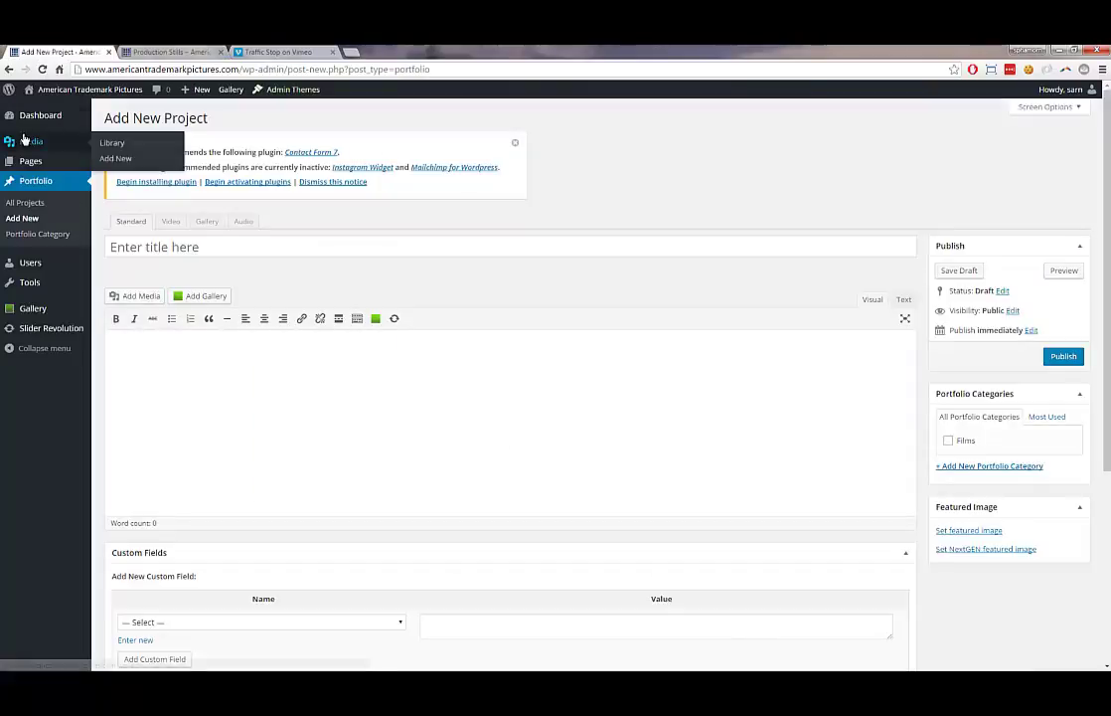
left_click(137, 53)
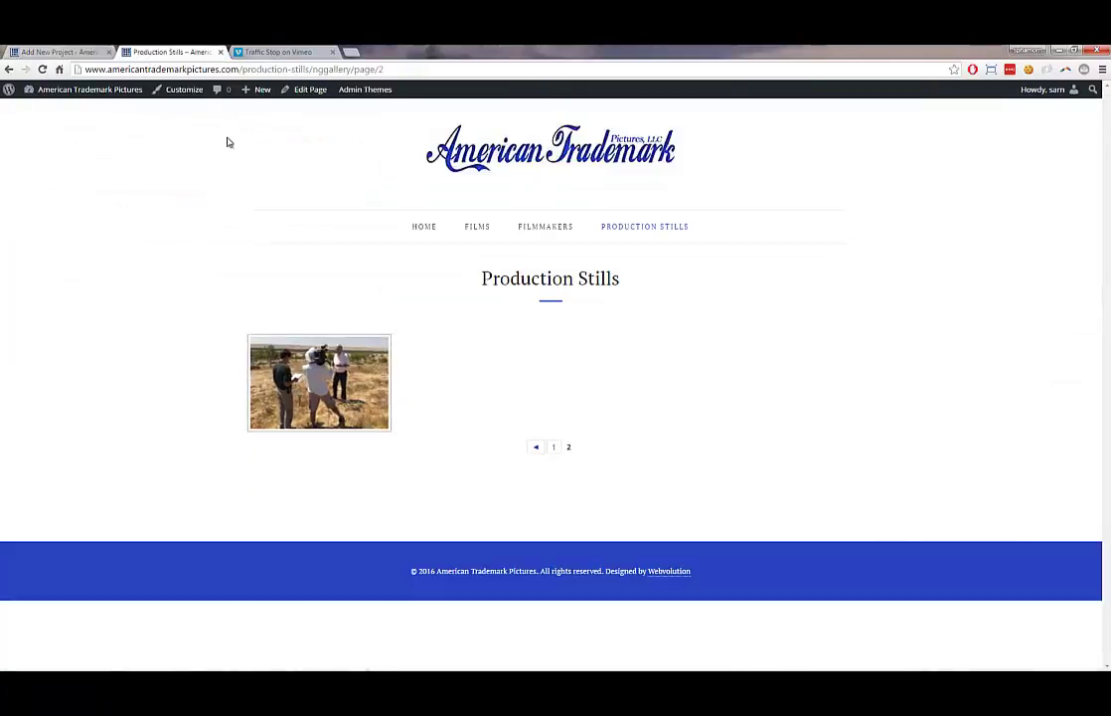
left_click(552, 445)
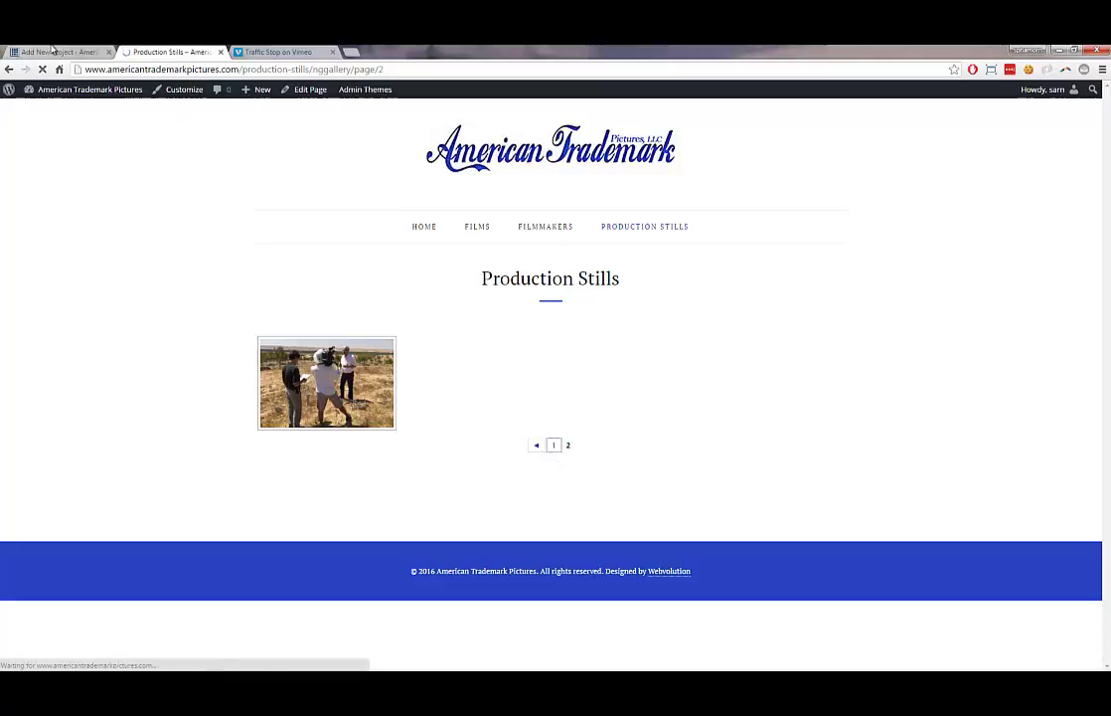
left_click(51, 51)
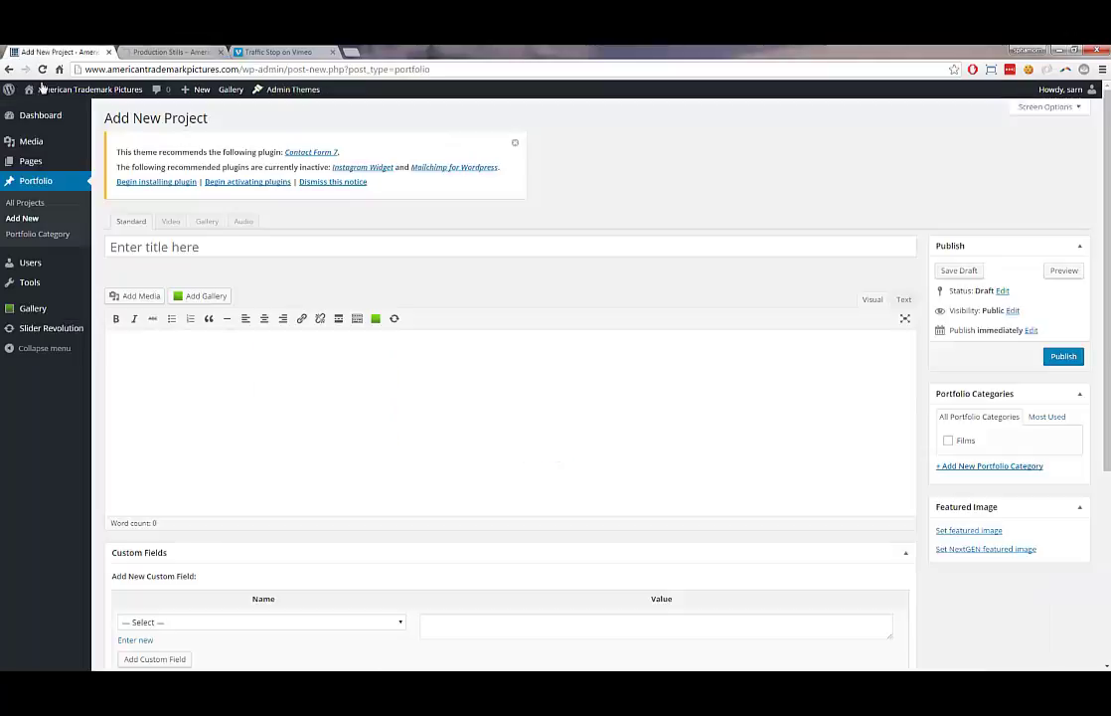
- Open Gallery > Add Gallery / Images and choose Production Stills as the target gallery
left_click(34, 309)
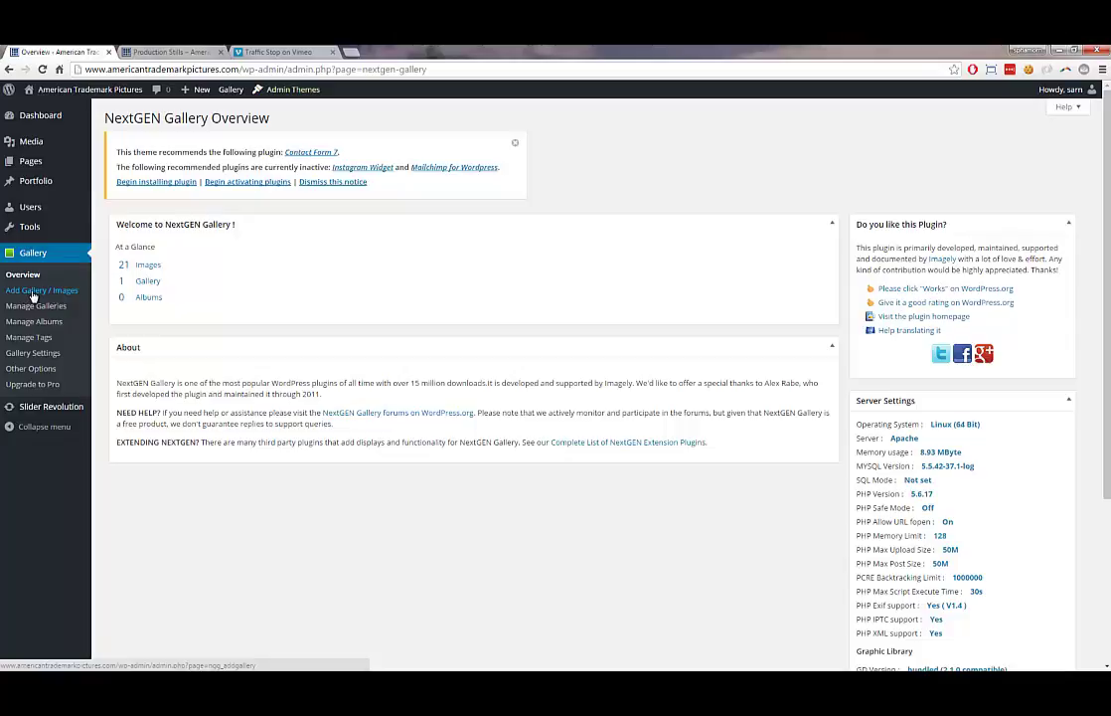
left_click(33, 293)
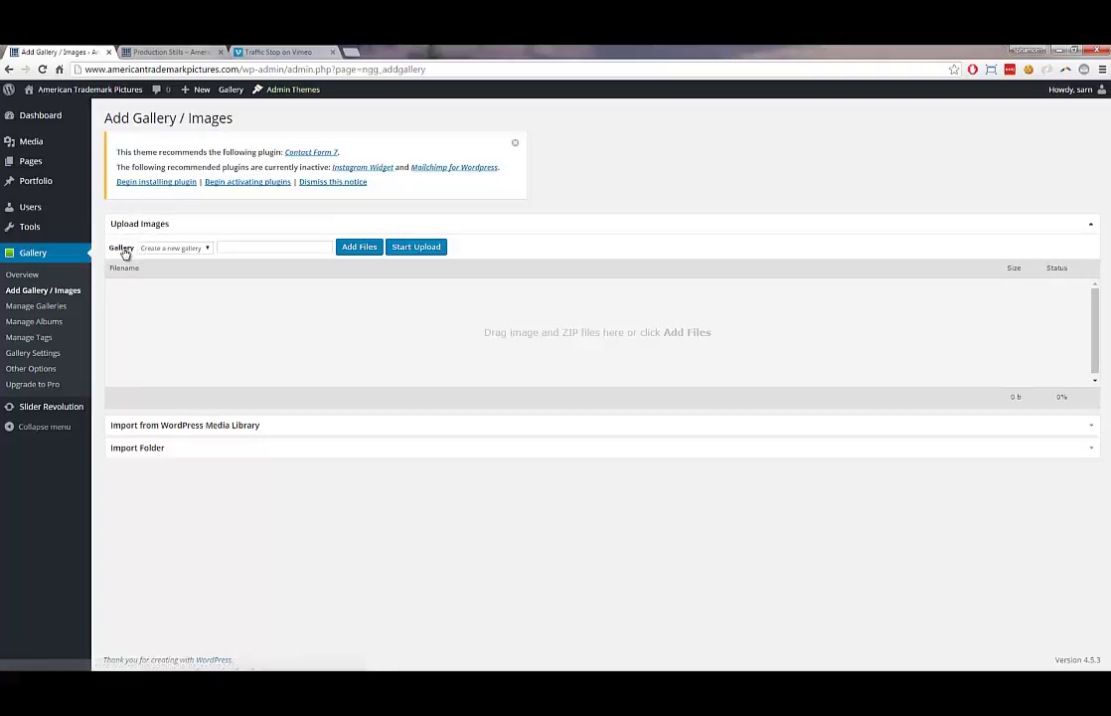
left_click(169, 251)
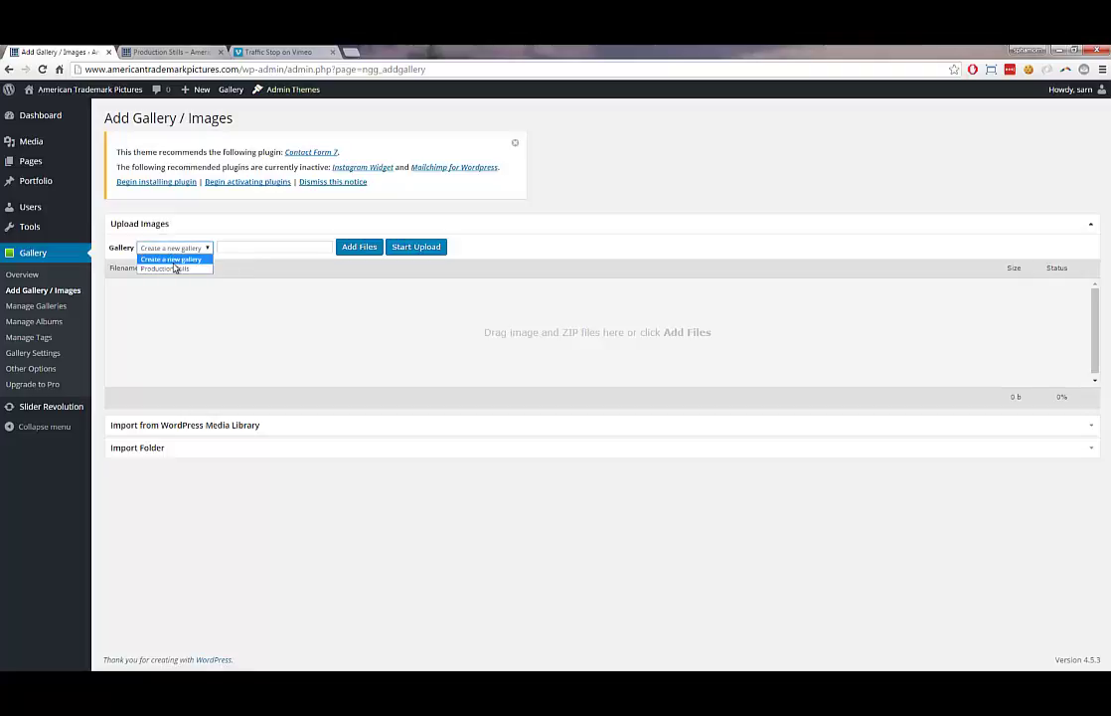
left_click(174, 269)
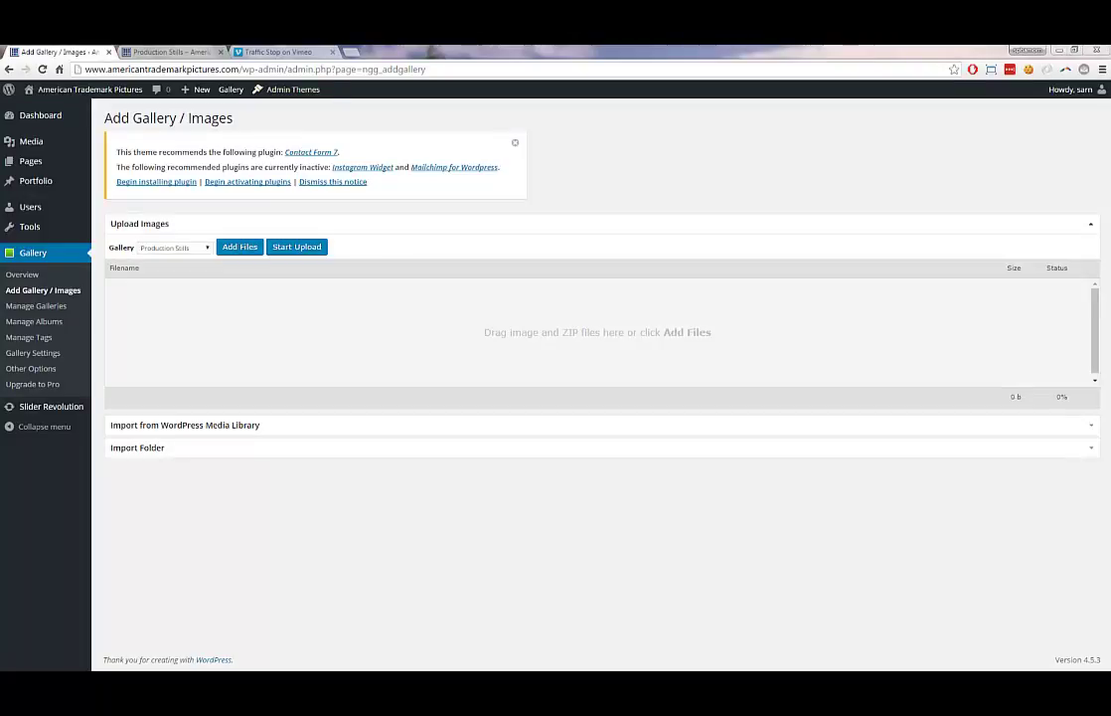
- Try dragging Capture.JPG from the desktop into the upload queue, then remove it
left_click(174, 247)
left_click_drag(399, 54, 5, 154)
left_click(637, 234)
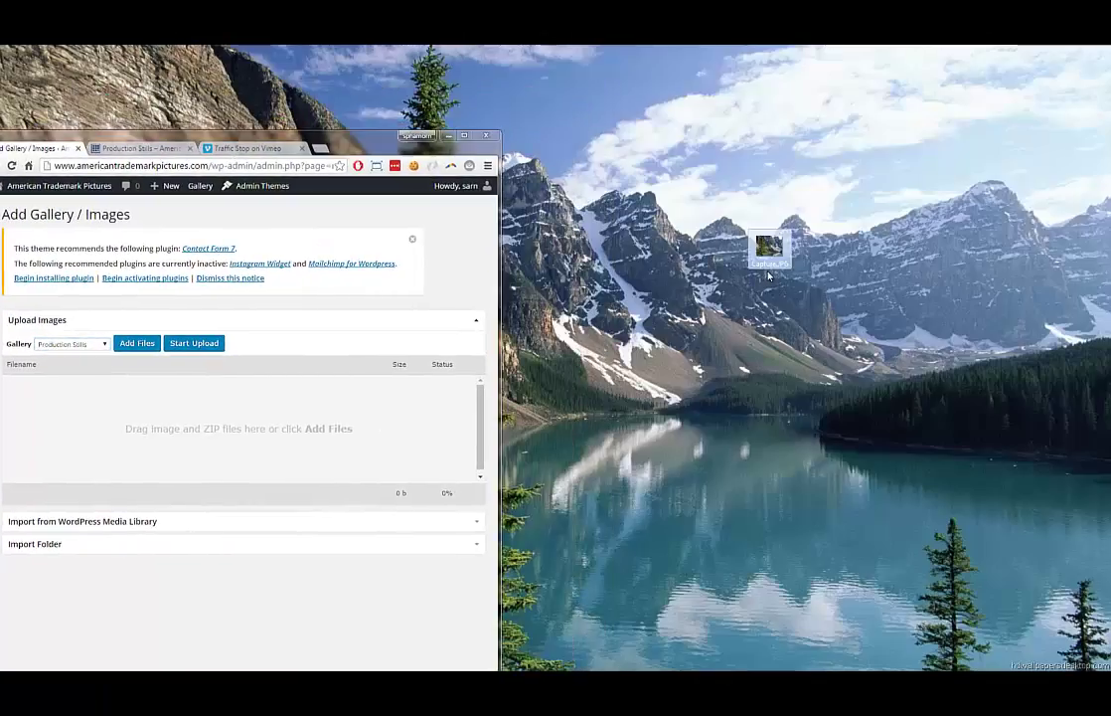
left_click(768, 248)
left_click(304, 303)
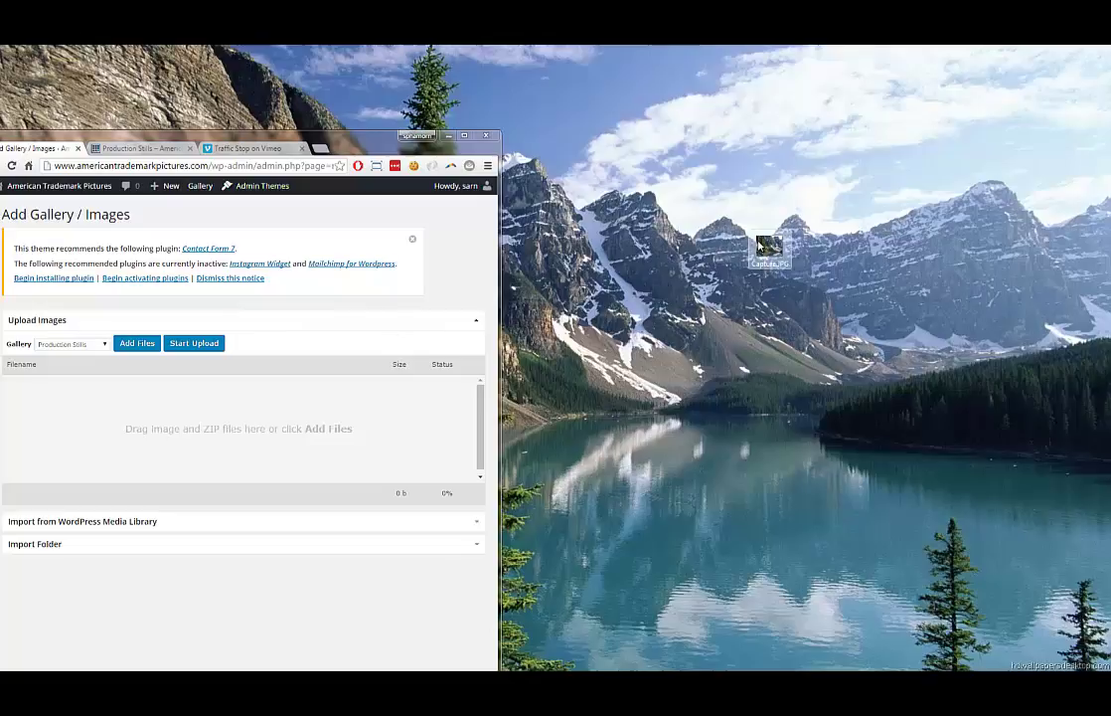
left_click_drag(772, 249, 258, 433)
left_click_drag(266, 137, 479, 85)
left_click(679, 334)
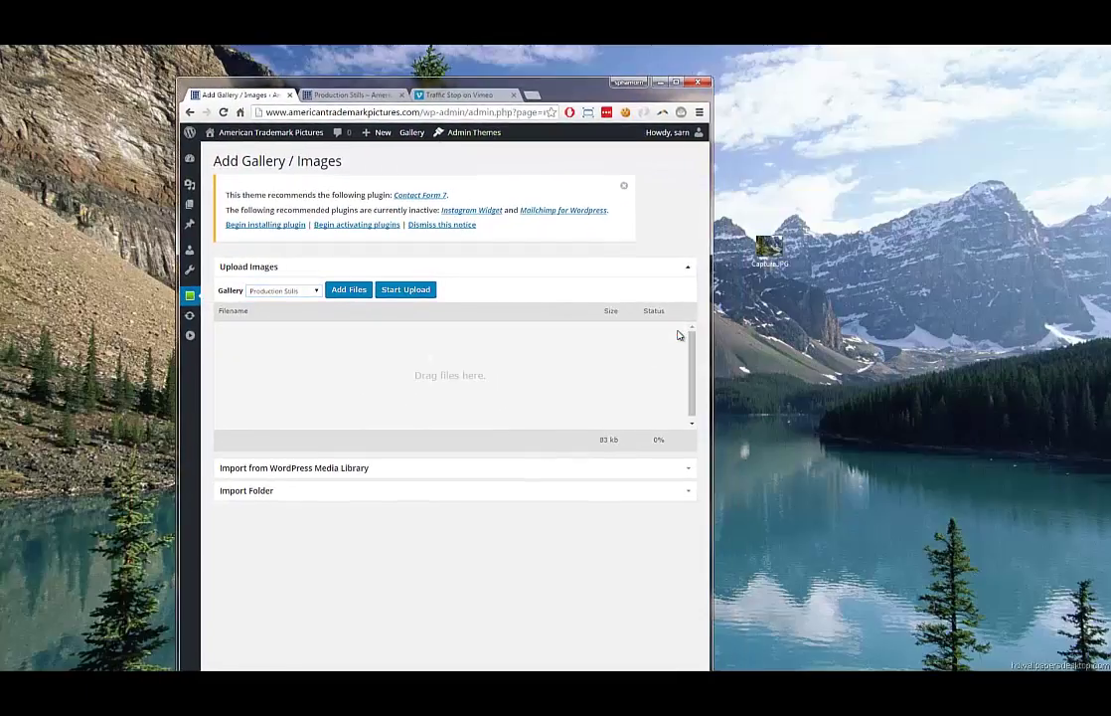
- Queue Capture.JPG (83 kb) from the Desktop via the file browser and maximize the browser
left_click(351, 291)
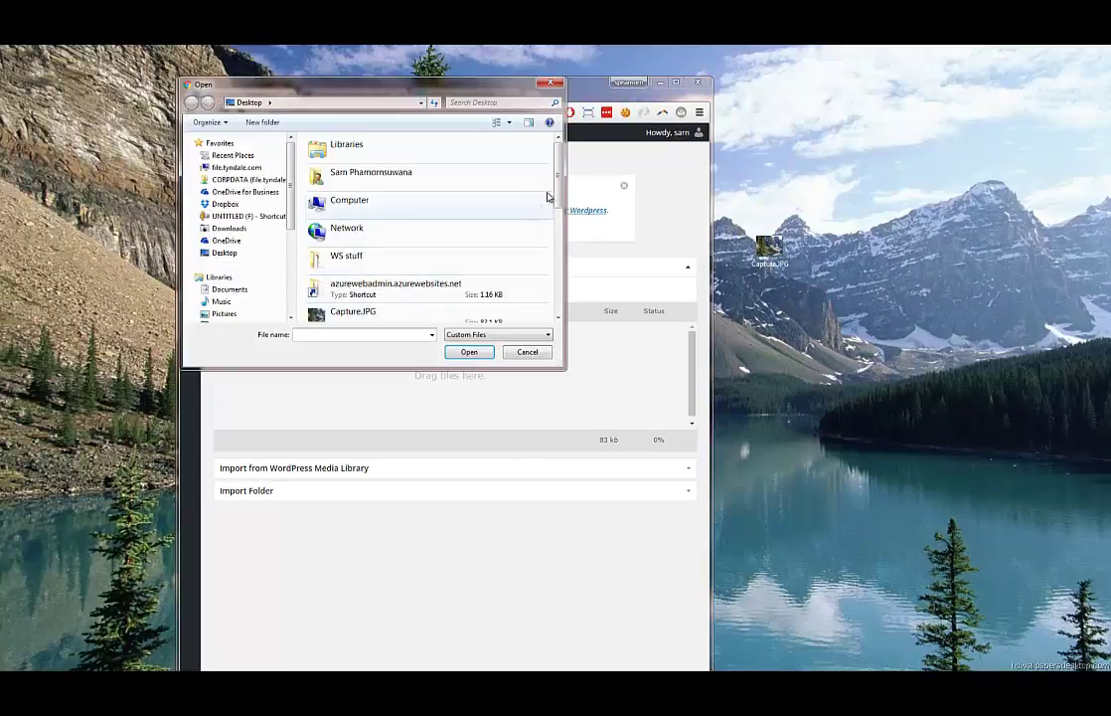
scroll(551, 194, "down", 2)
left_click(347, 239)
double_click(347, 239)
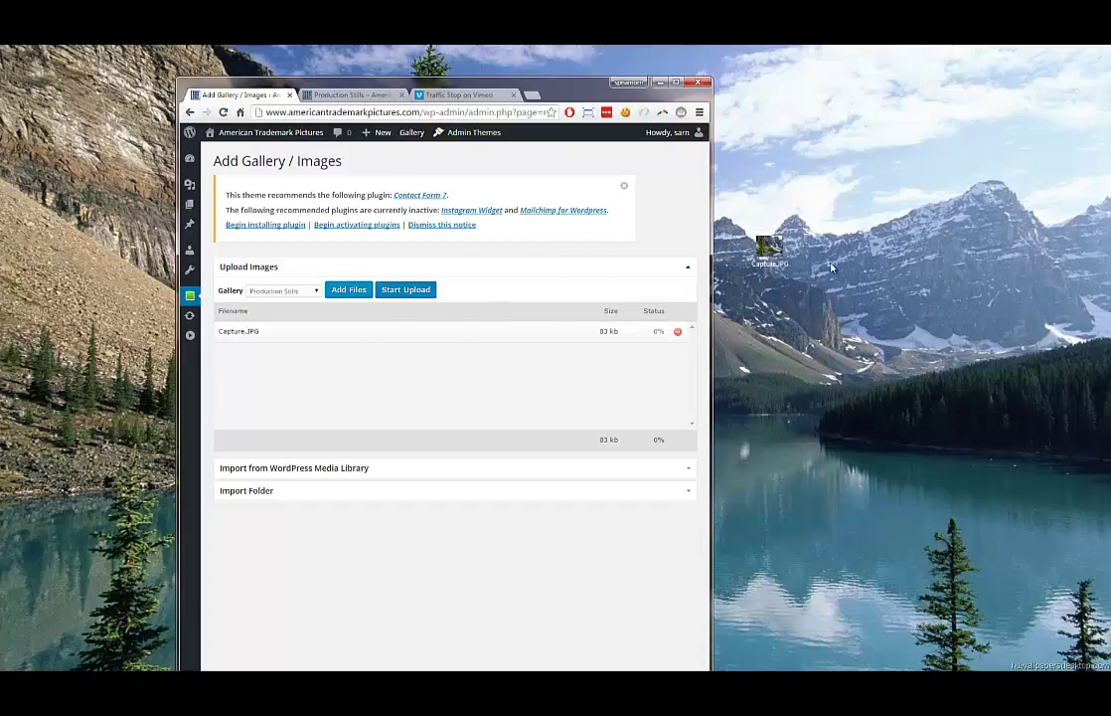
left_click_drag(765, 151, 811, 257)
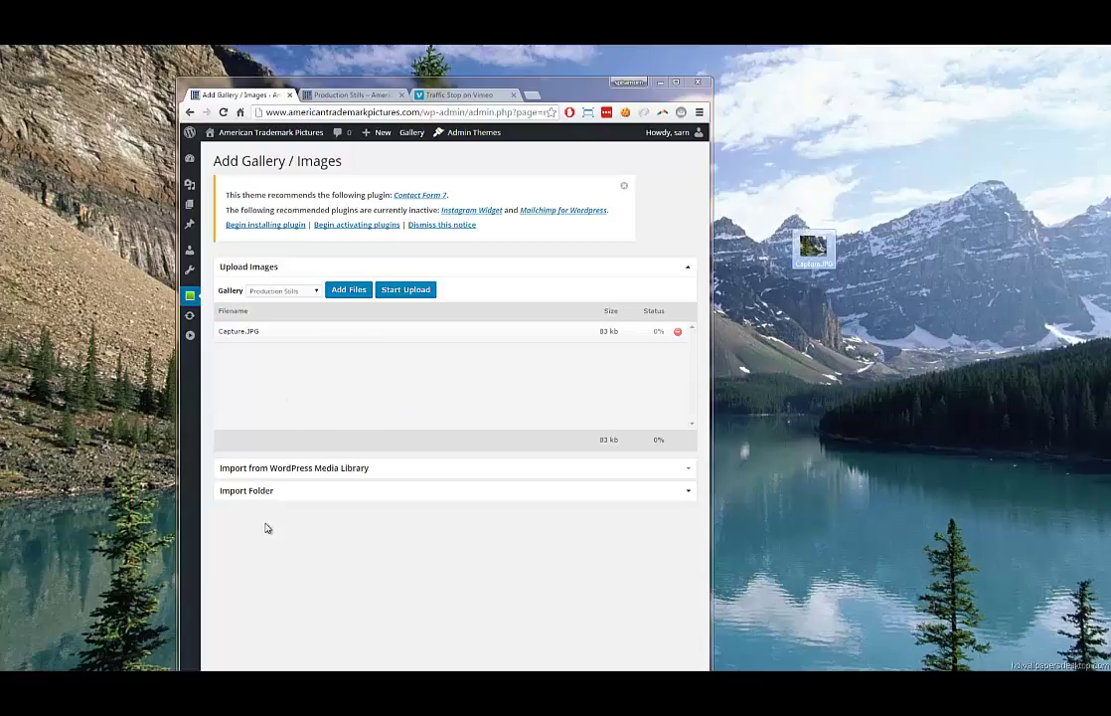
left_click(675, 83)
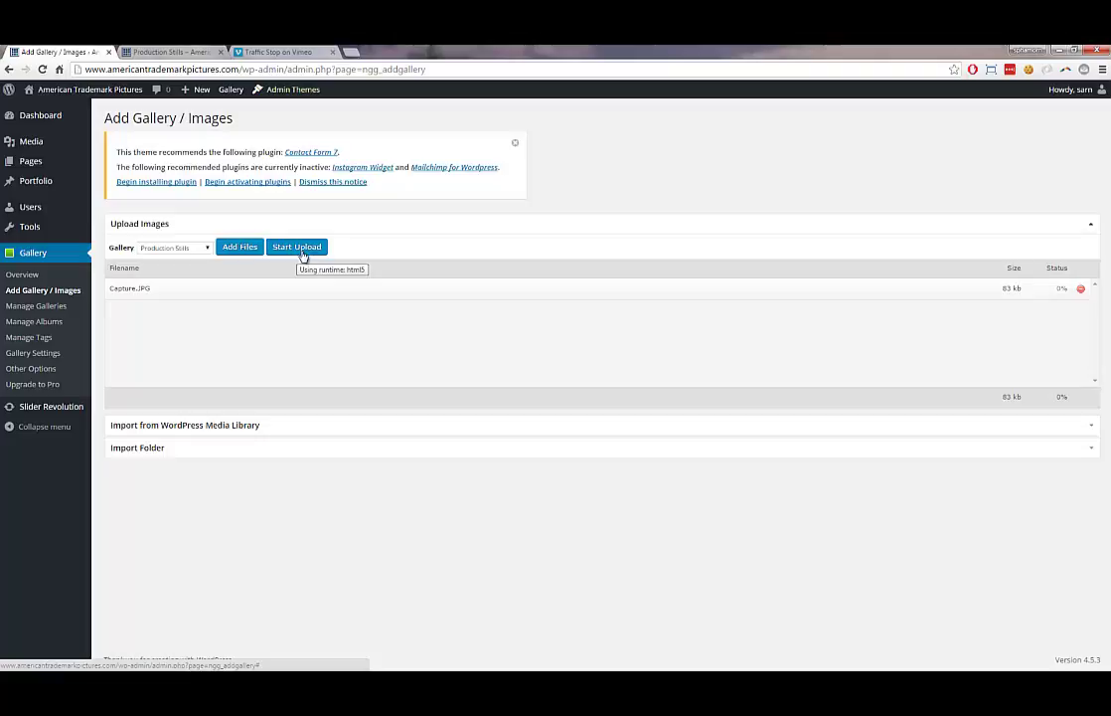
left_click(181, 50)
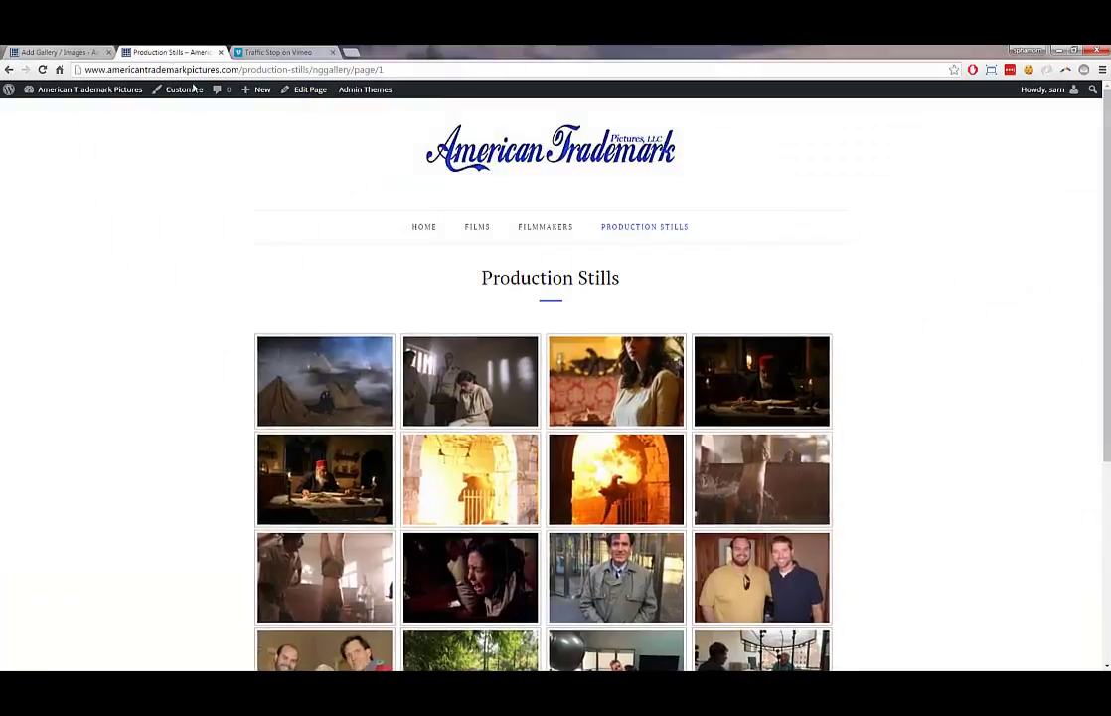
scroll(318, 346, "down", 1)
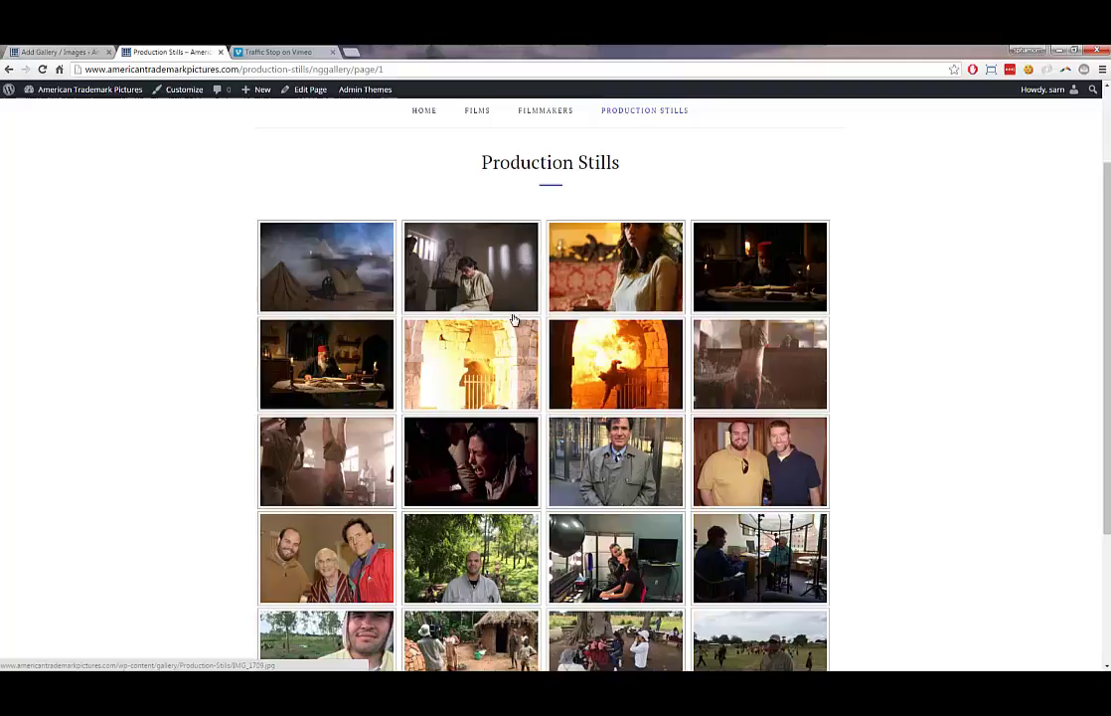
left_click(333, 261)
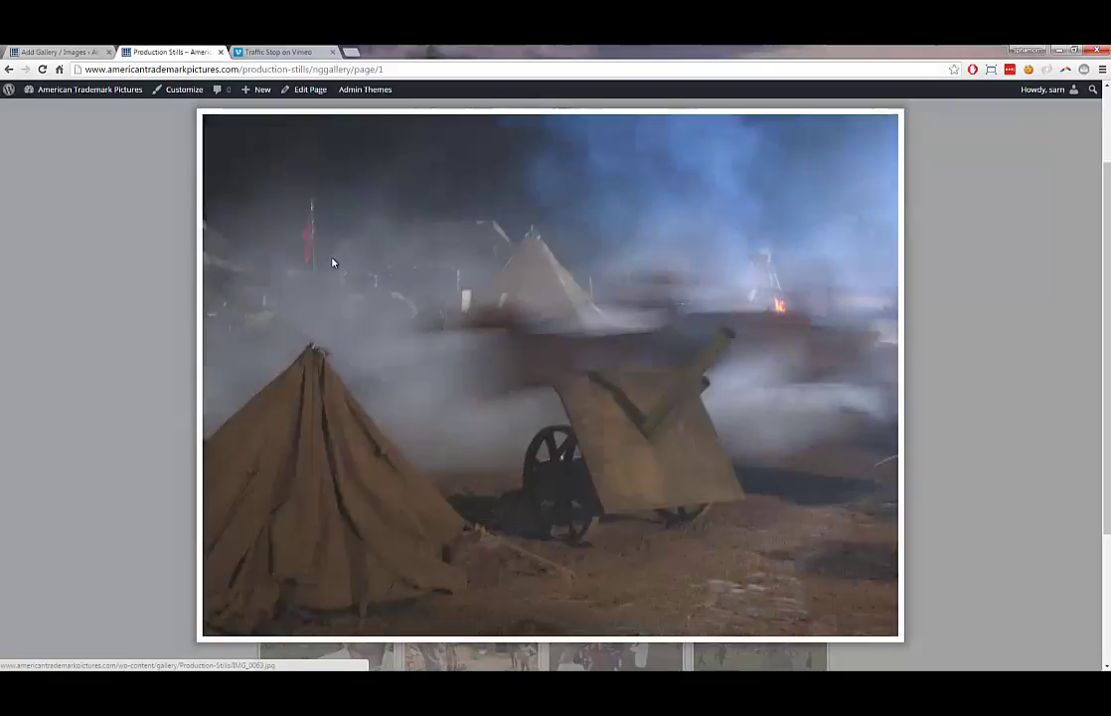
left_click(333, 263)
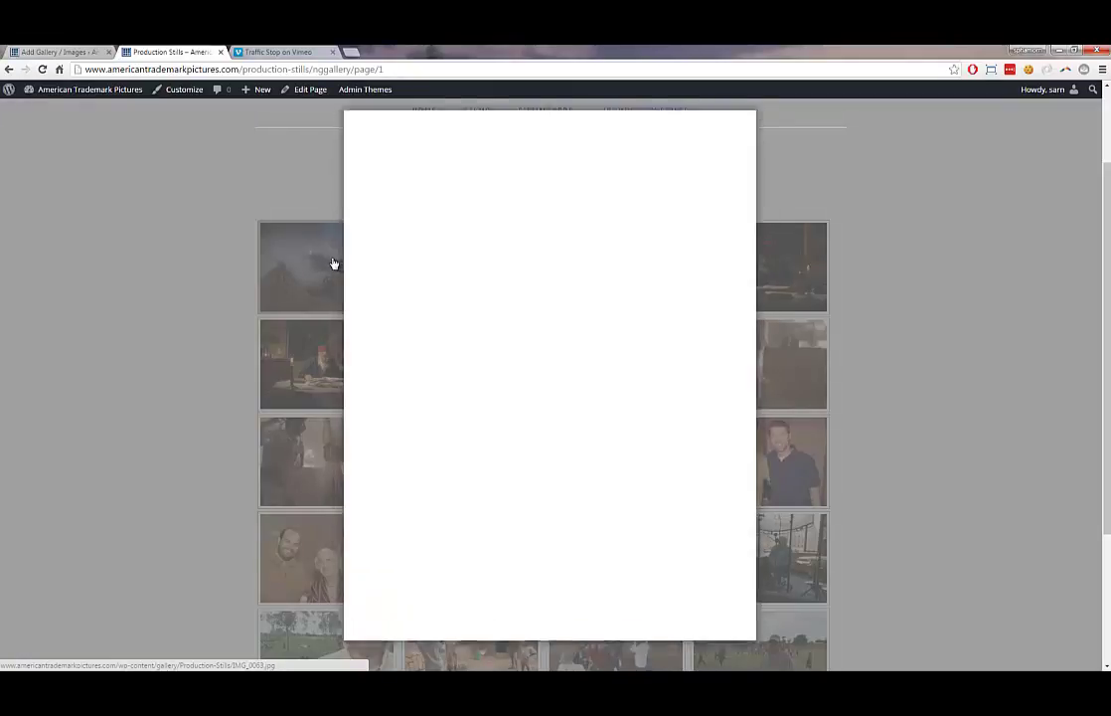
left_click(755, 103)
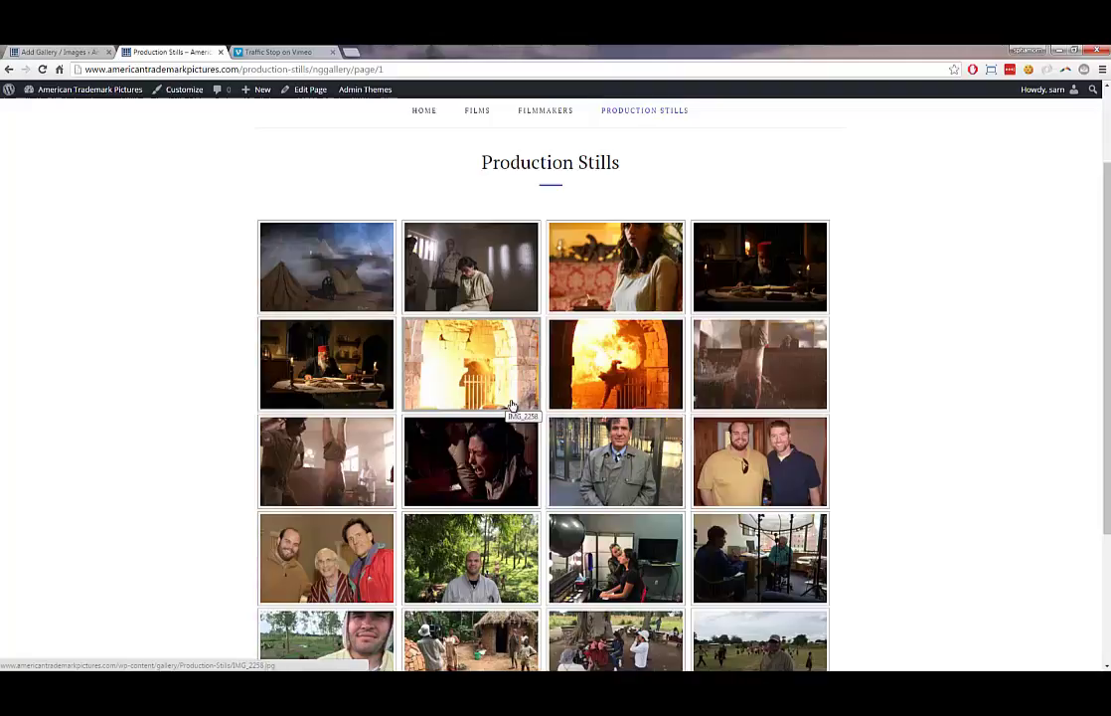
scroll(497, 477, "down", 2)
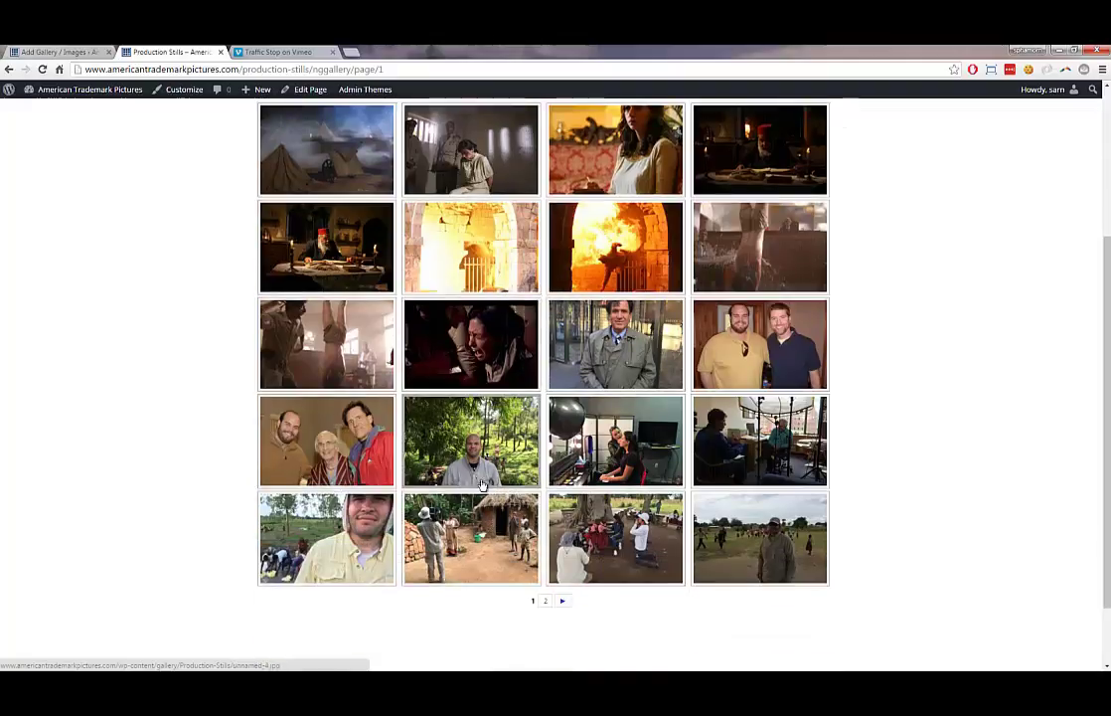
scroll(459, 458, "up", 3)
scroll(459, 458, "up", 1)
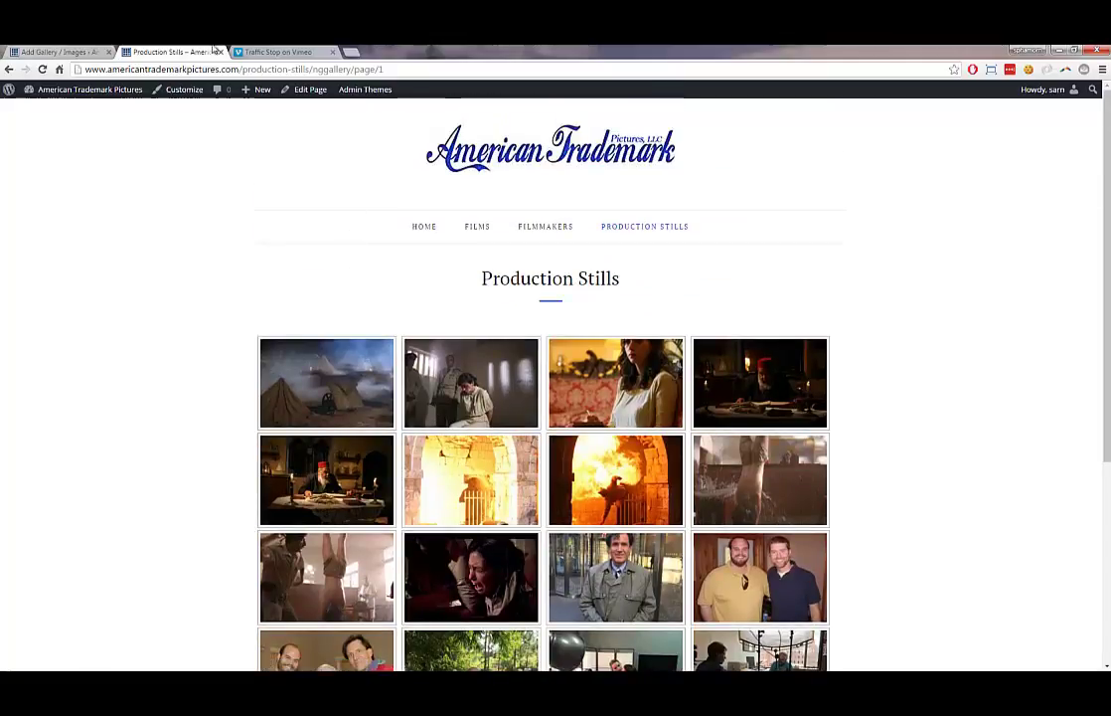
left_click(60, 52)
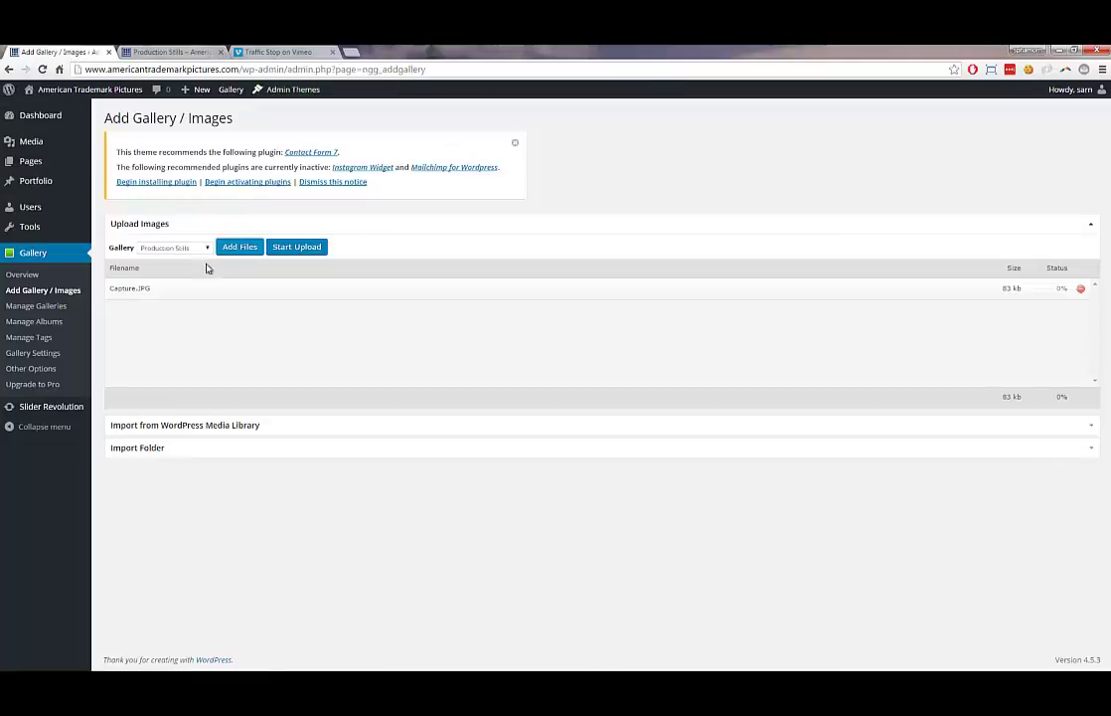
- Upload Capture.JPG, then reload the live Production Stills gallery and check its second page
left_click(320, 248)
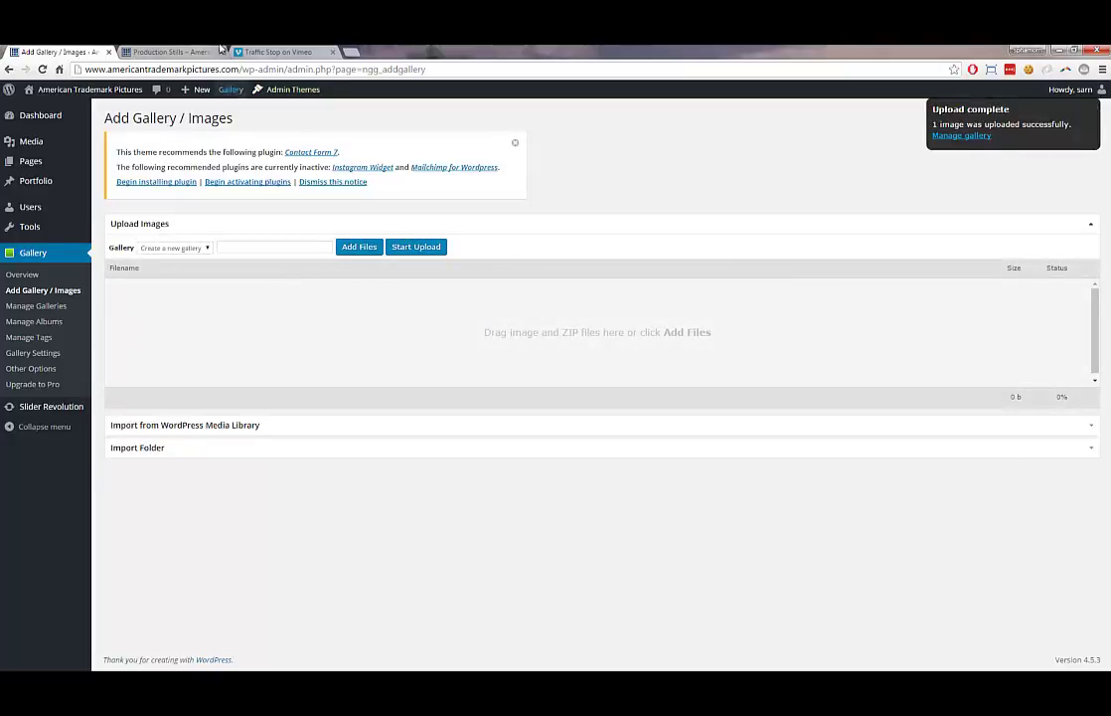
left_click(157, 50)
key("F5")
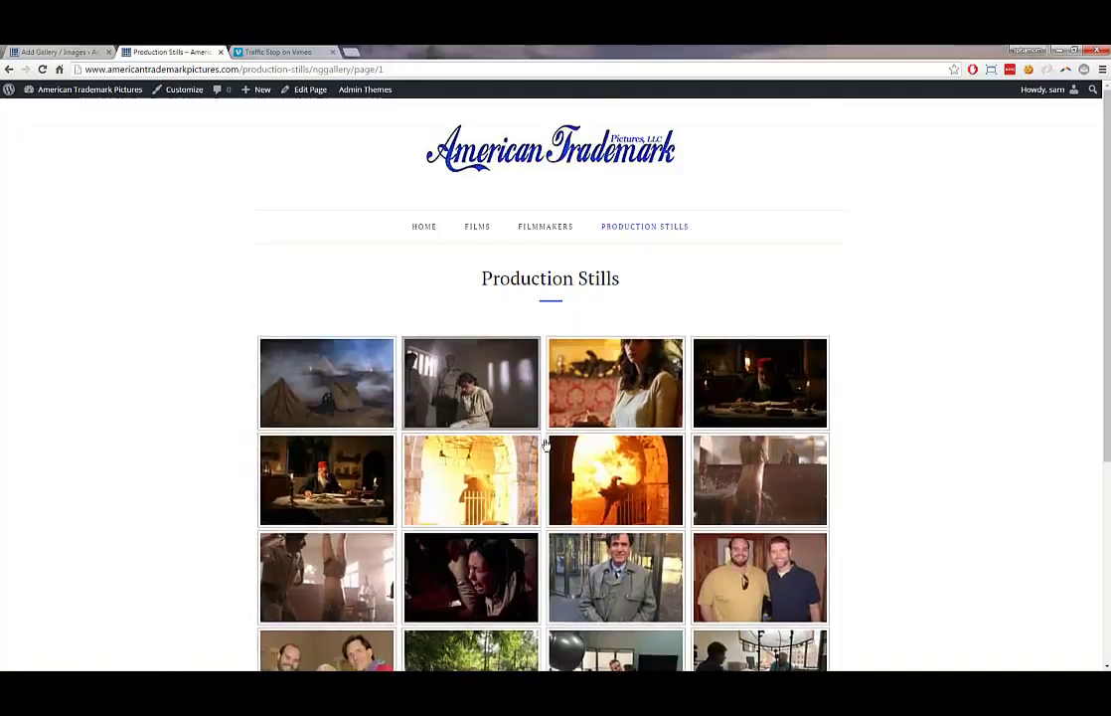
scroll(587, 531, "down", 3)
left_click(545, 516)
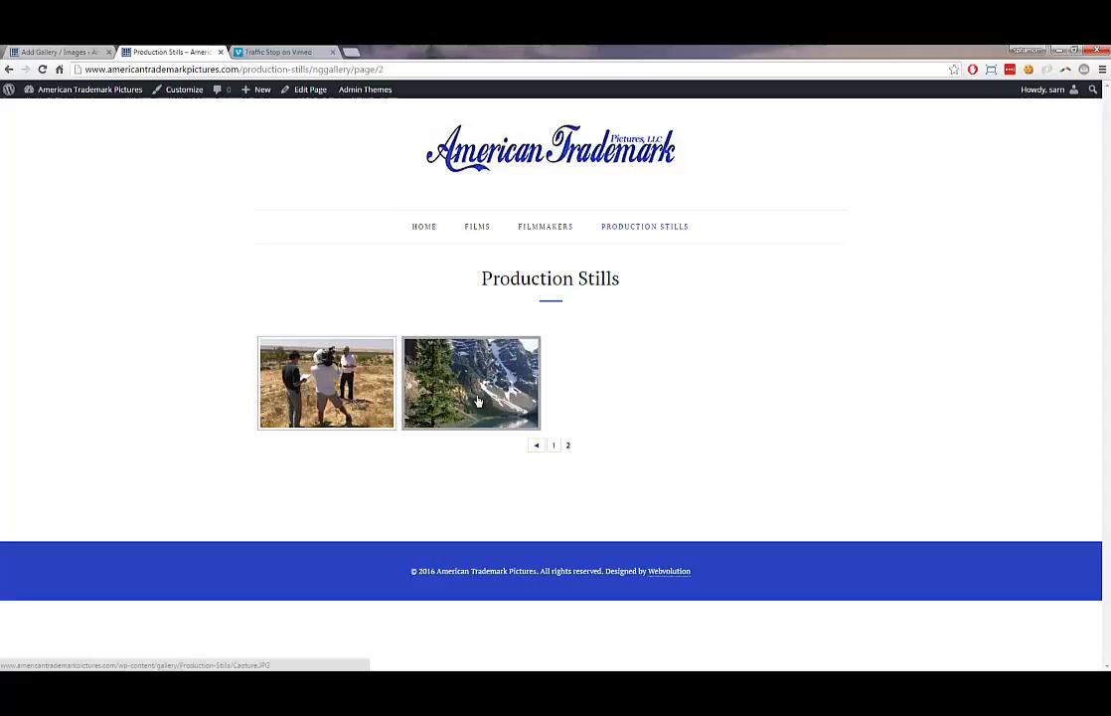
left_click(60, 52)
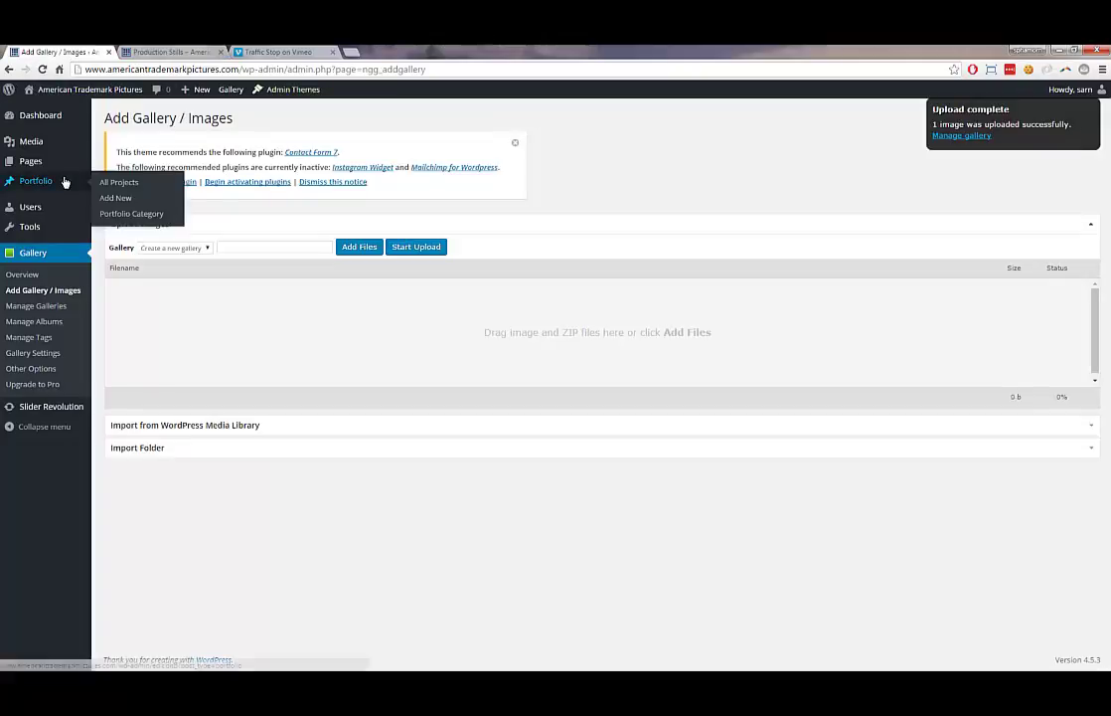
mouse_move(59, 242)
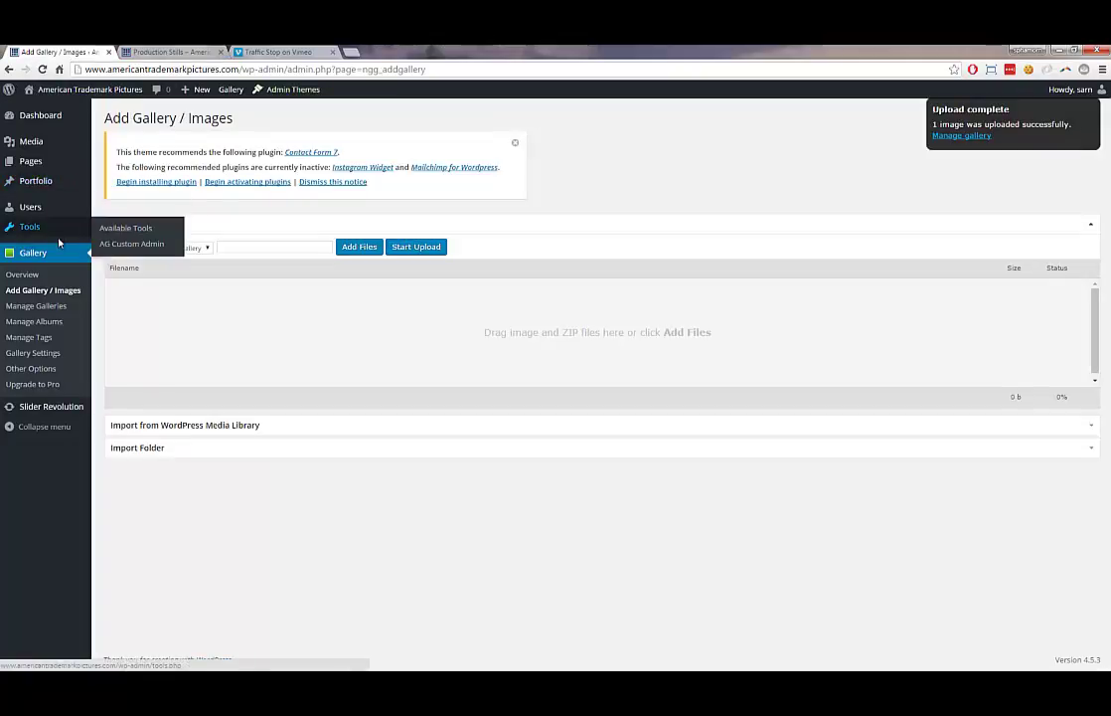
- Open Production Stills from Manage Galleries, scroll its 22 images, and open Sort gallery
left_click(38, 306)
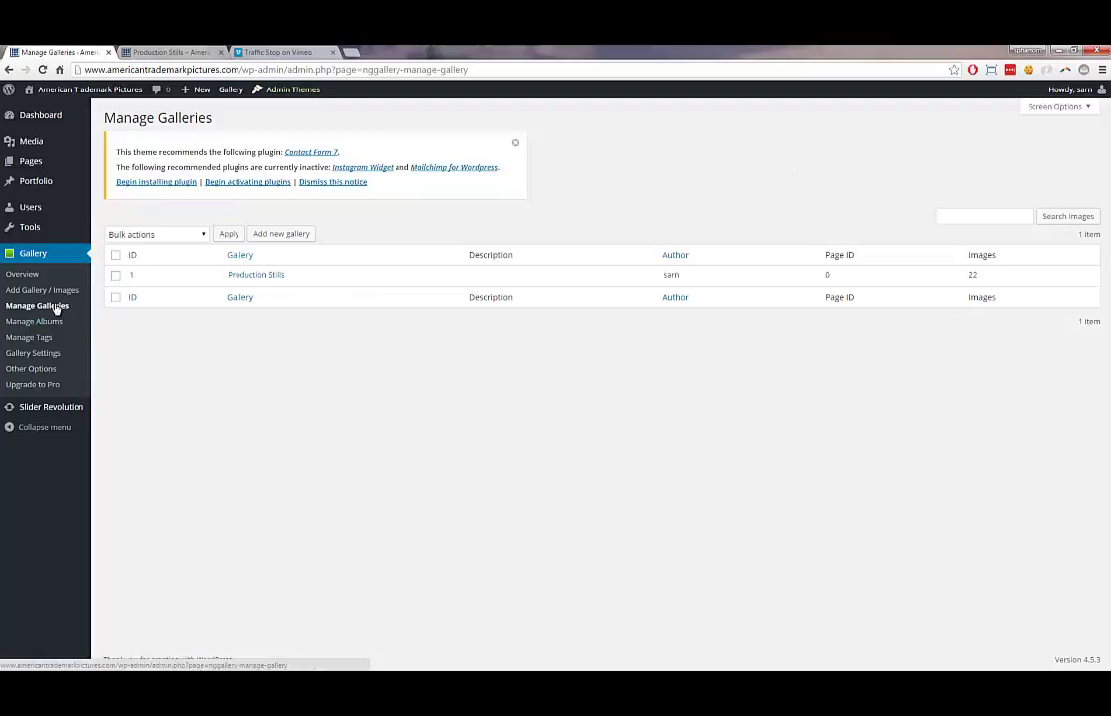
left_click(237, 280)
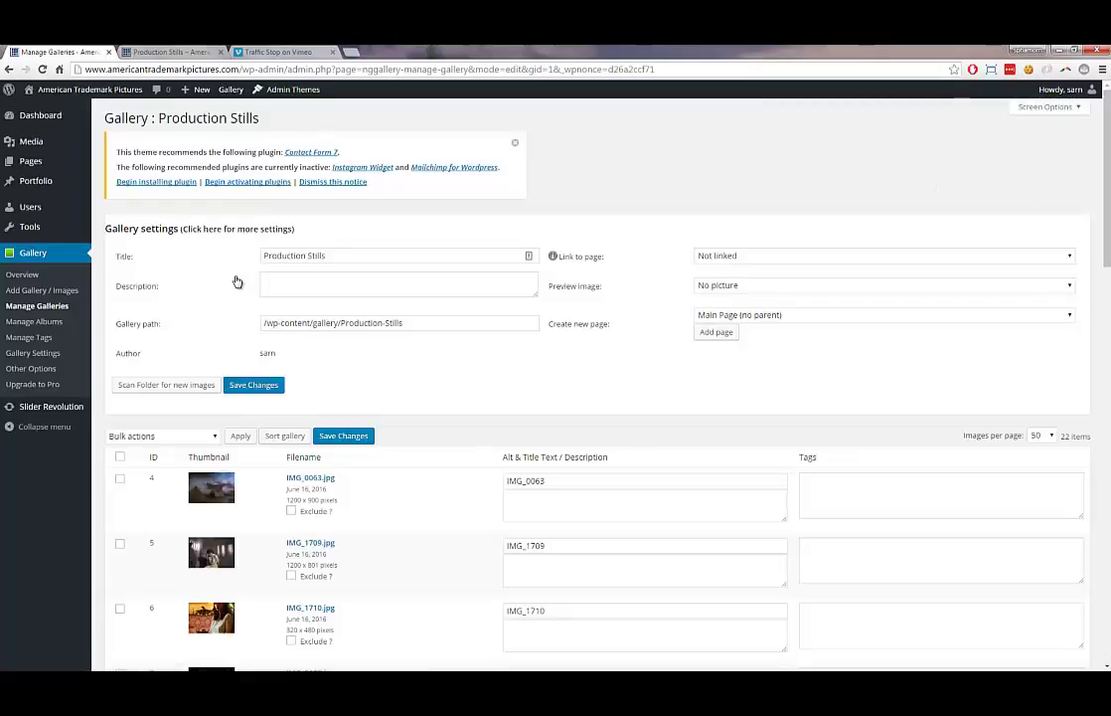
scroll(238, 417, "down", 7)
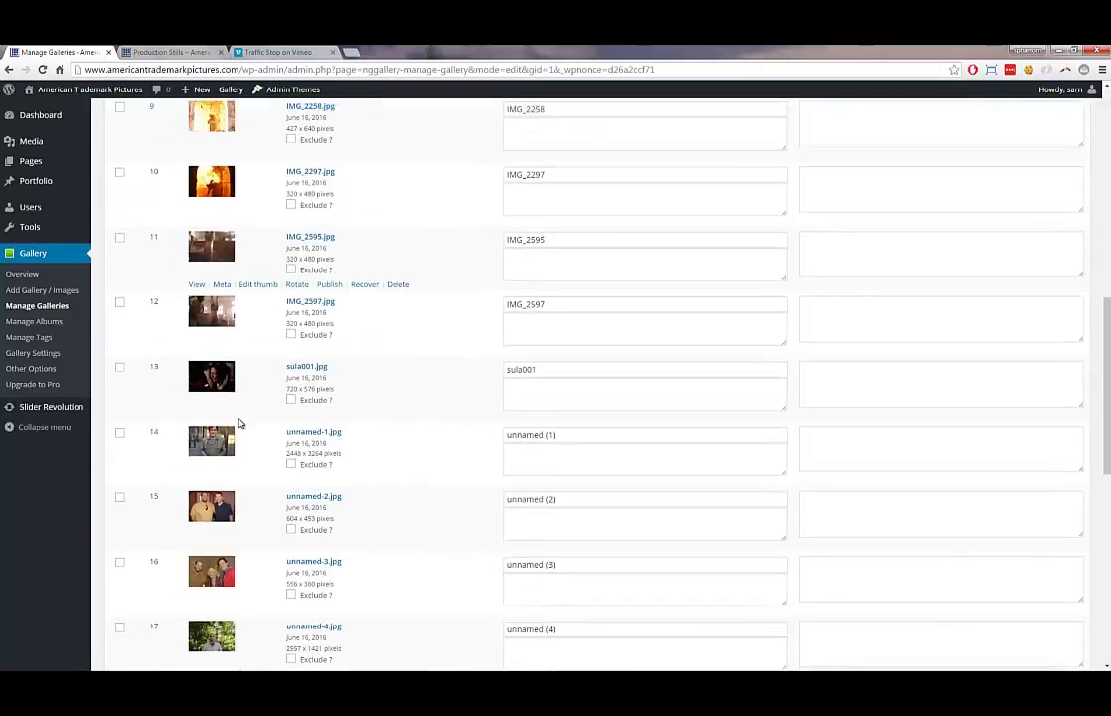
scroll(239, 422, "up", 10)
scroll(244, 409, "down", 3)
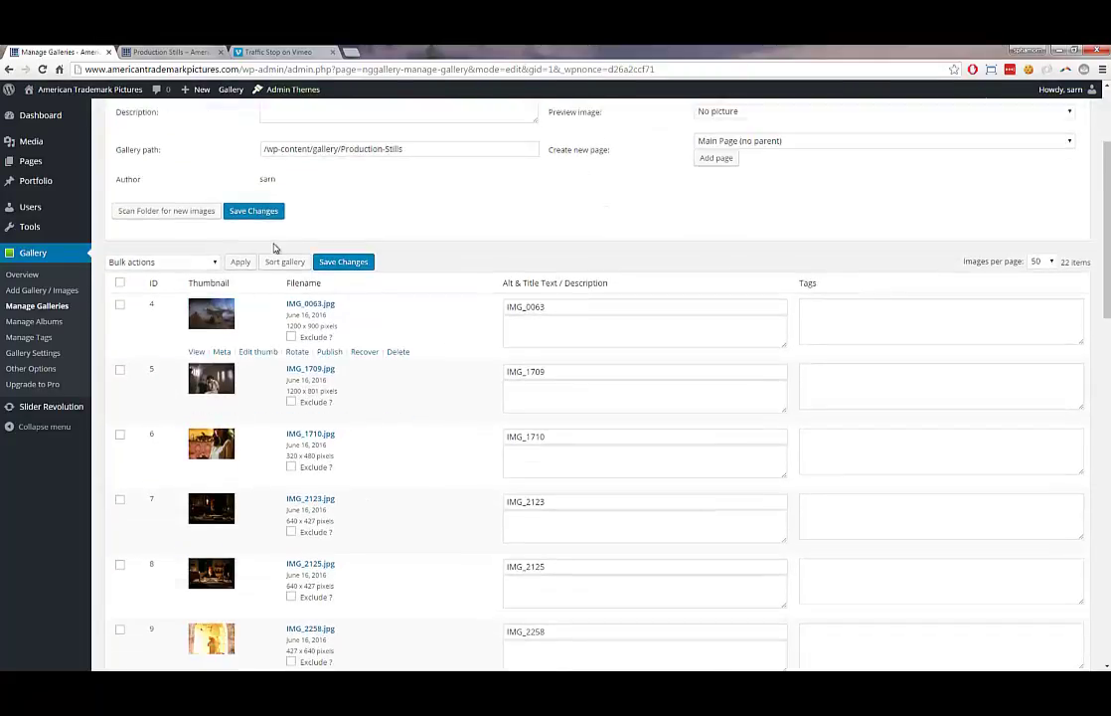
left_click(279, 263)
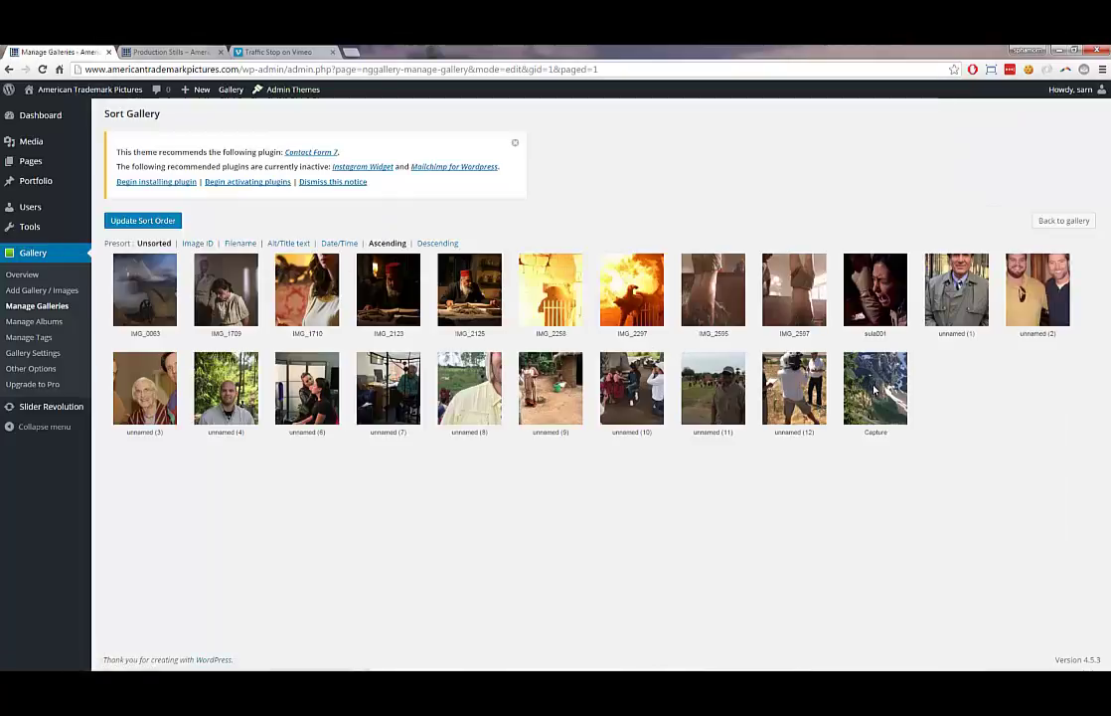
- Drag Capture to third place, save the sort order, and view the live gallery
left_click_drag(875, 390, 309, 292)
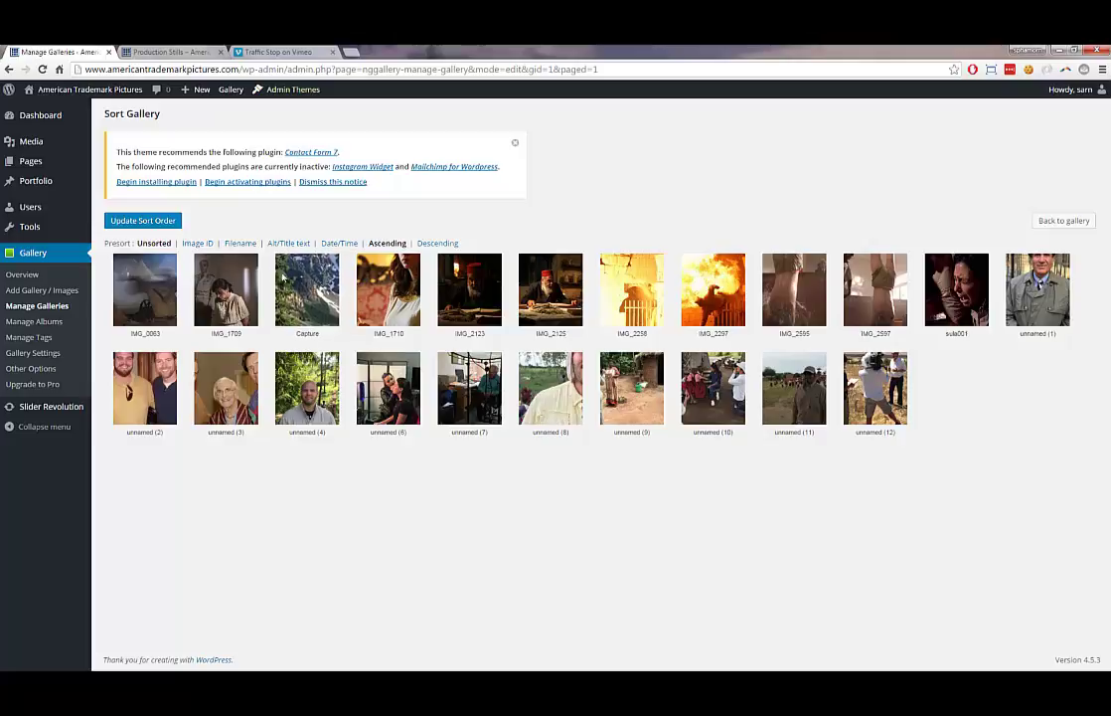
left_click(153, 222)
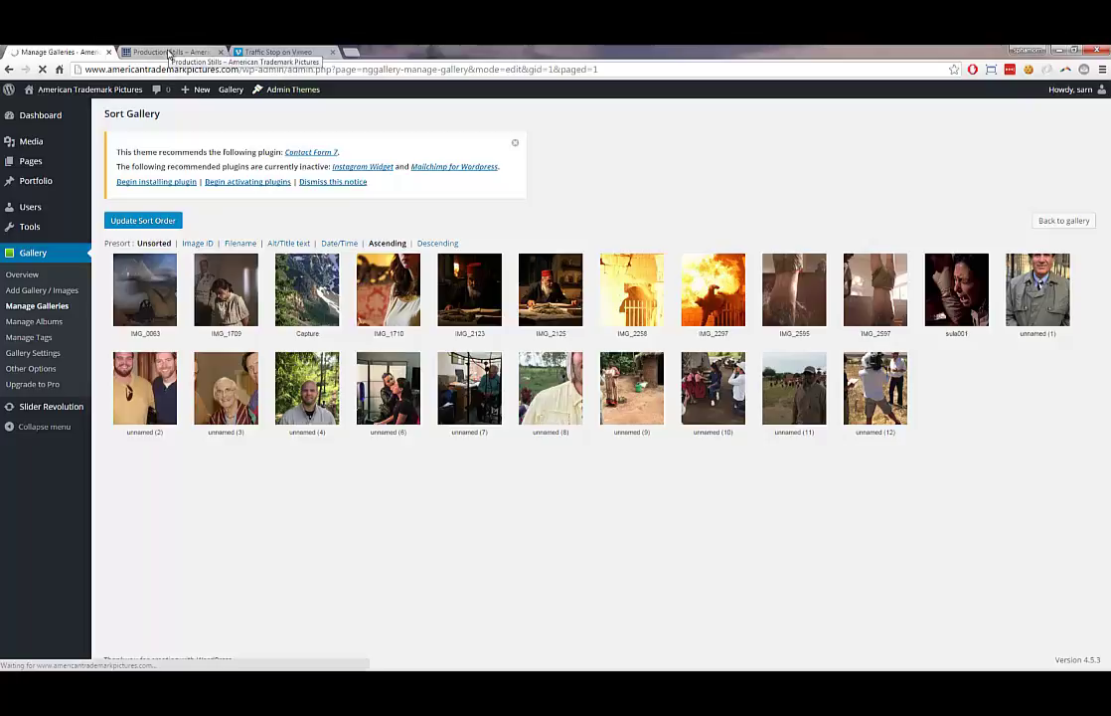
left_click(169, 52)
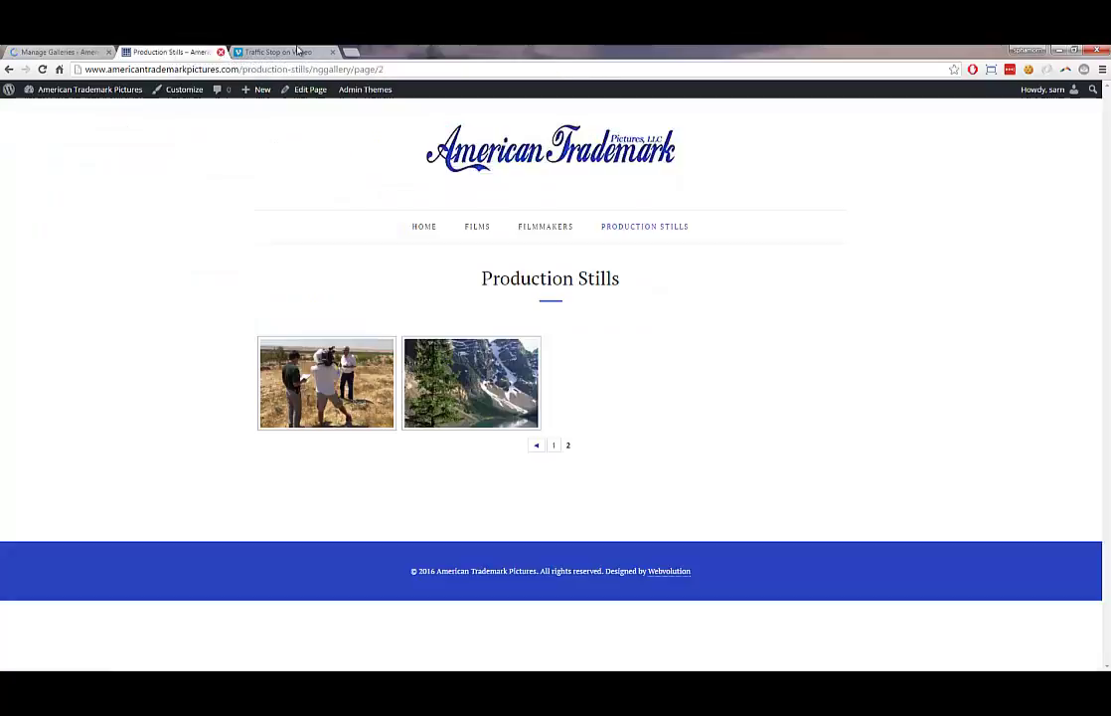
- Close the Vimeo tab and confirm the mountain photo appears third on the reloaded gallery's first page
left_click(333, 52)
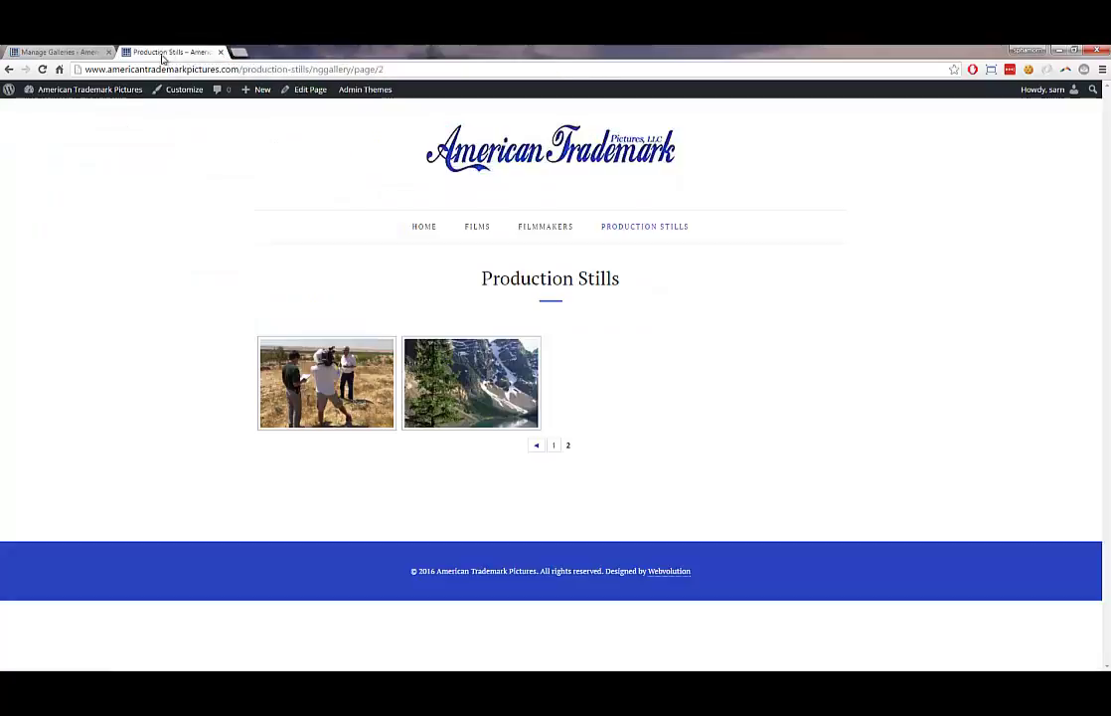
left_click(41, 69)
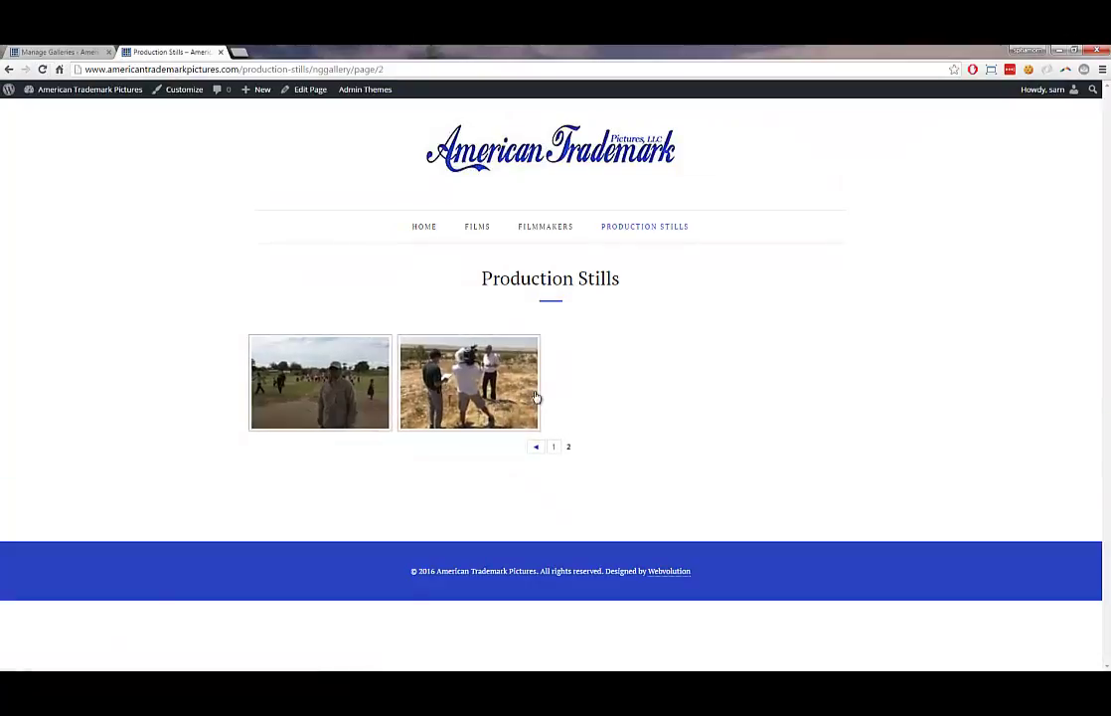
left_click(554, 446)
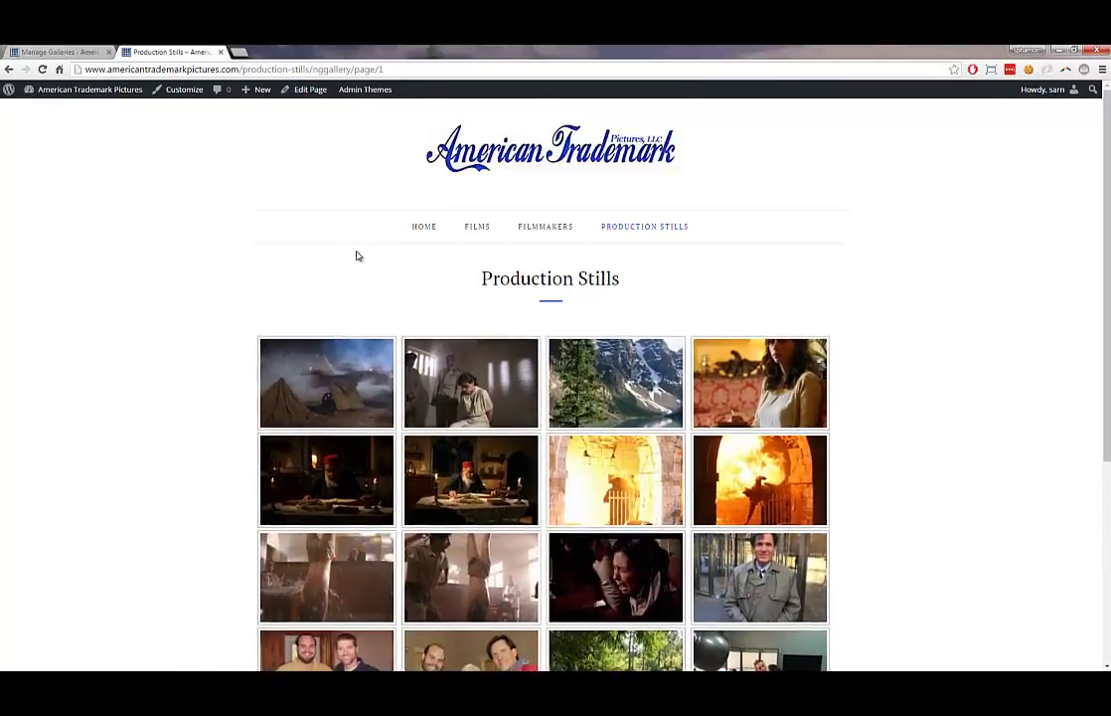
scroll(497, 259, "down", 1)
scroll(616, 260, "down", 1)
left_click(637, 261)
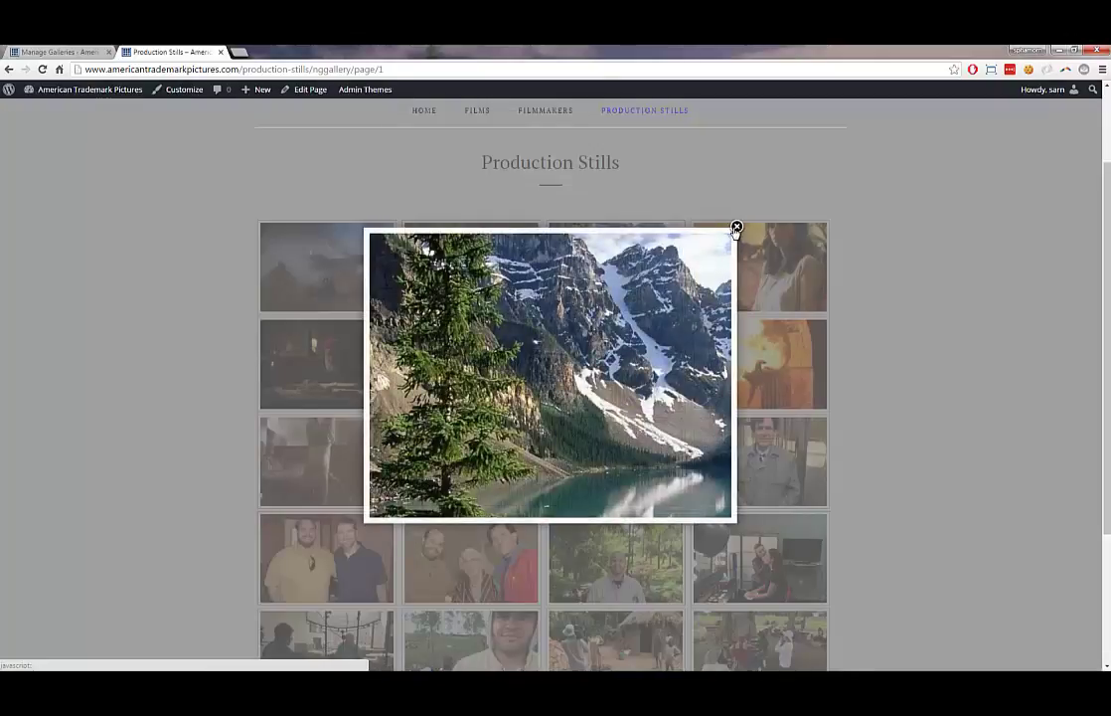
left_click(737, 228)
left_click(56, 51)
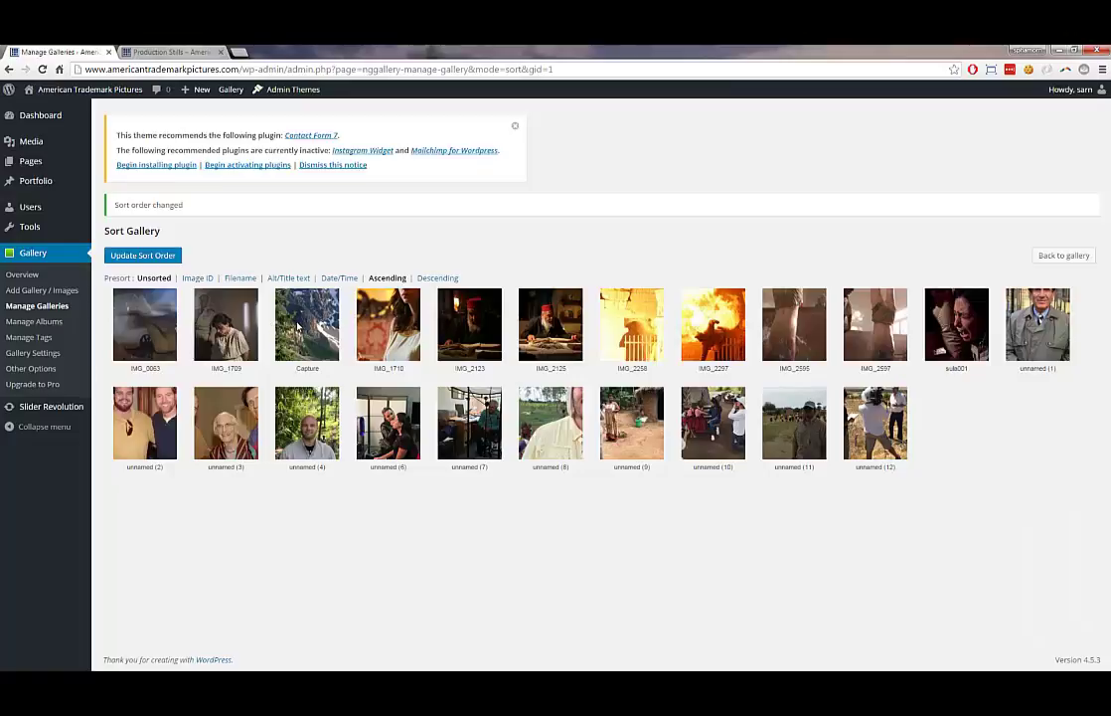
- Return to Manage Galleries and open the Production Stills gallery for editing
left_click(42, 307)
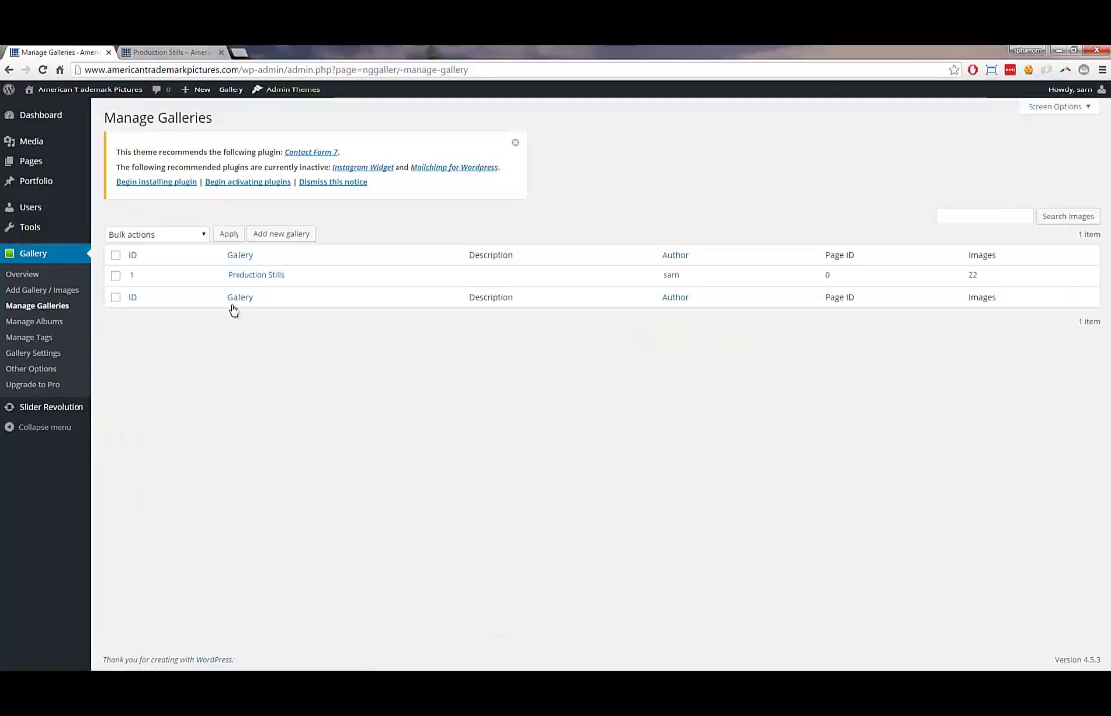
left_click(247, 280)
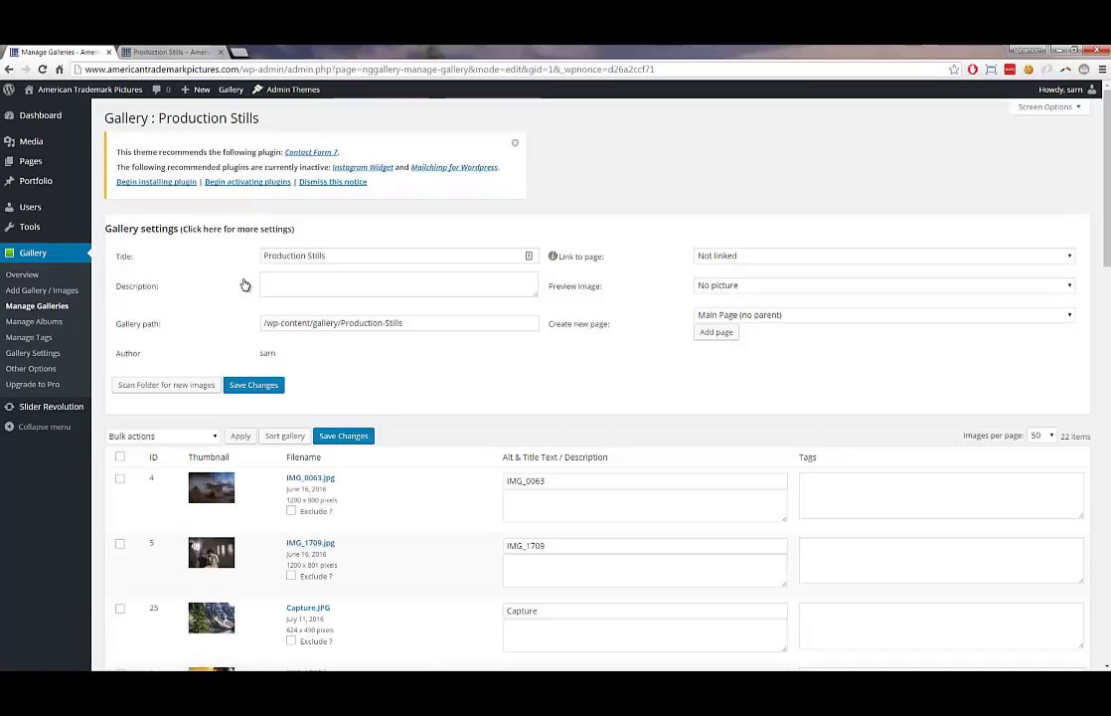
- Delete Capture.JPG from the Production Stills gallery, leaving 21 images
scroll(246, 338, "down", 3)
scroll(241, 328, "down", 4)
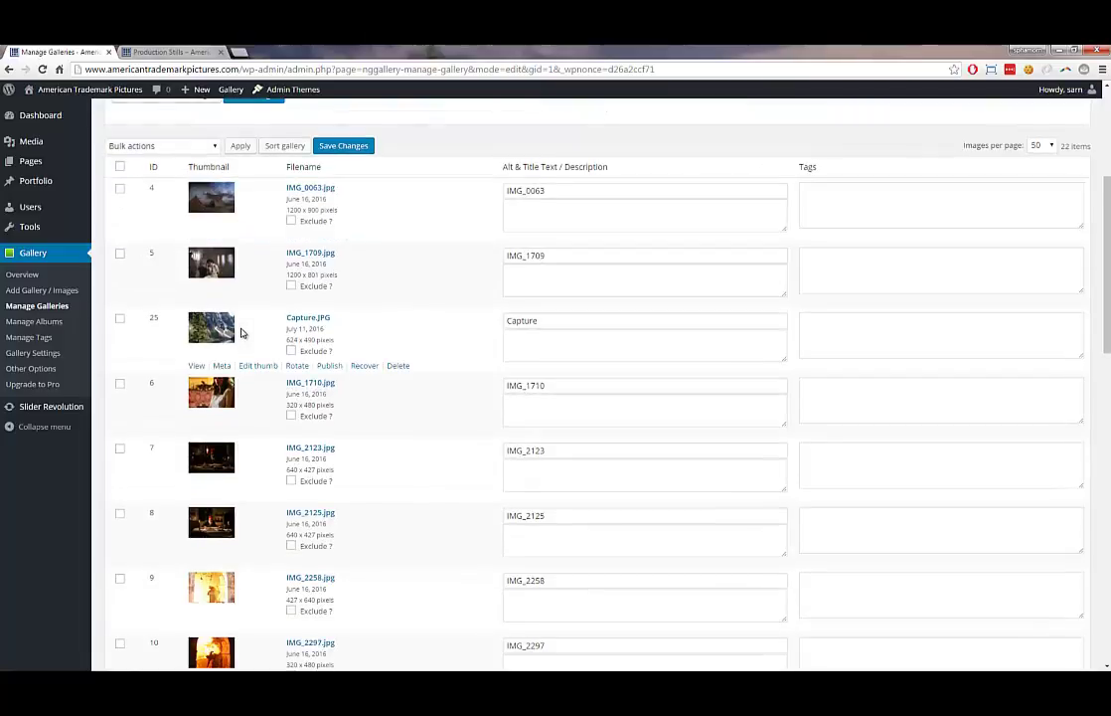
scroll(241, 333, "down", 4)
scroll(237, 329, "up", 6)
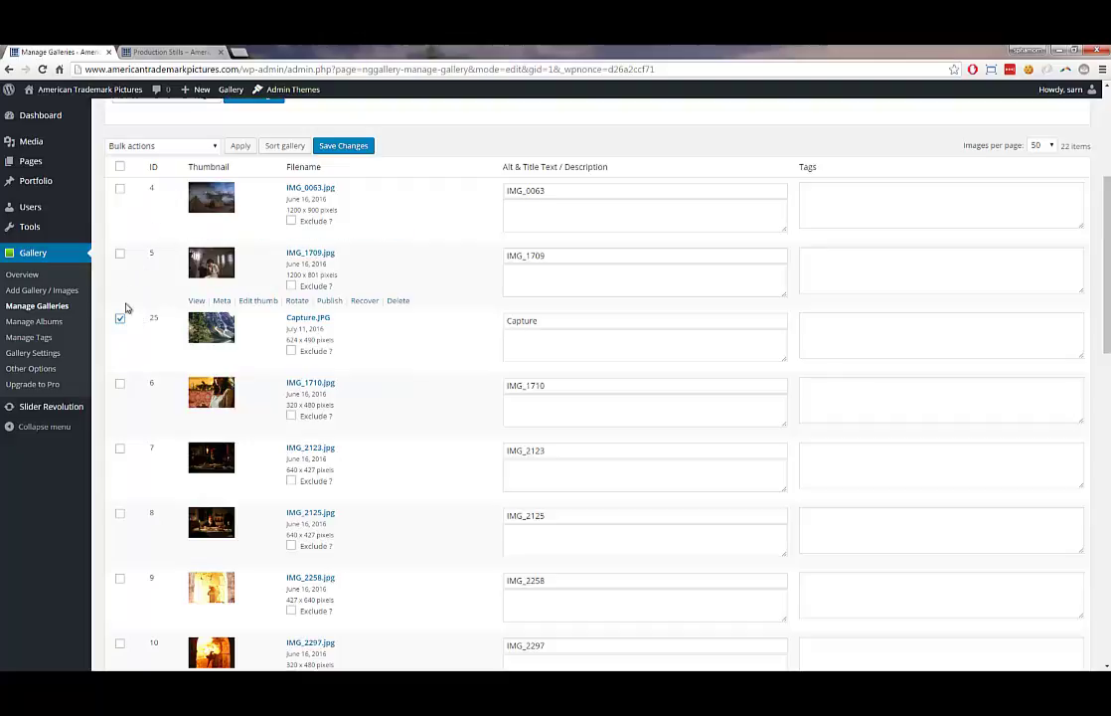
left_click(156, 148)
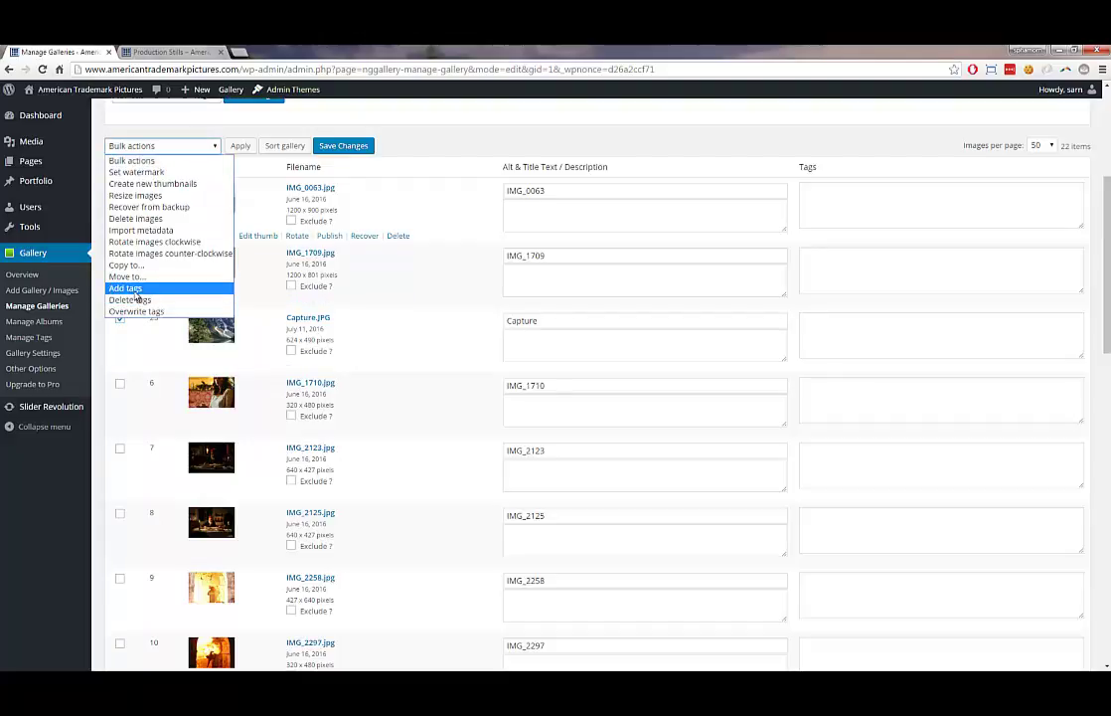
left_click(469, 116)
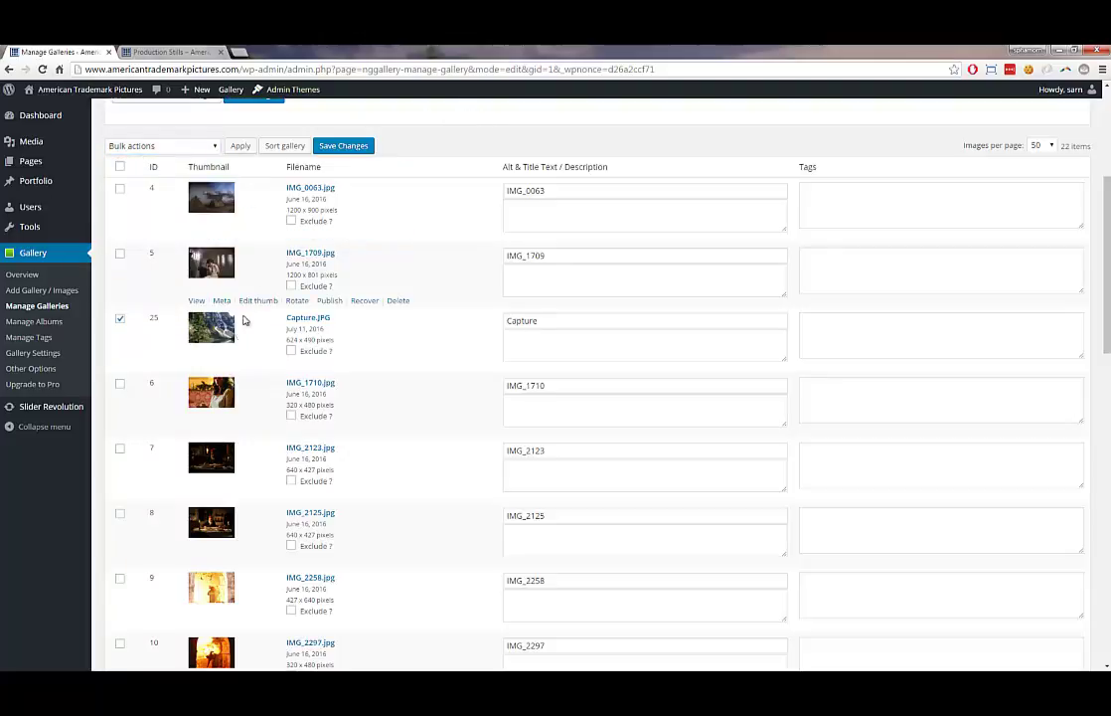
mouse_move(243, 320)
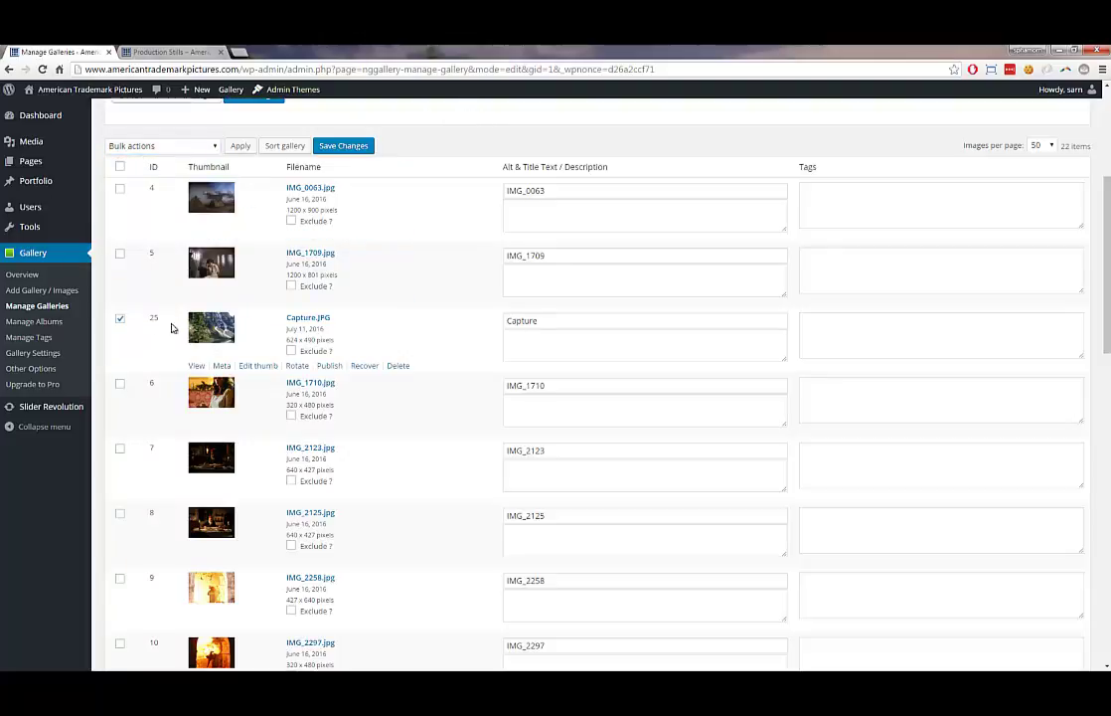
left_click(396, 366)
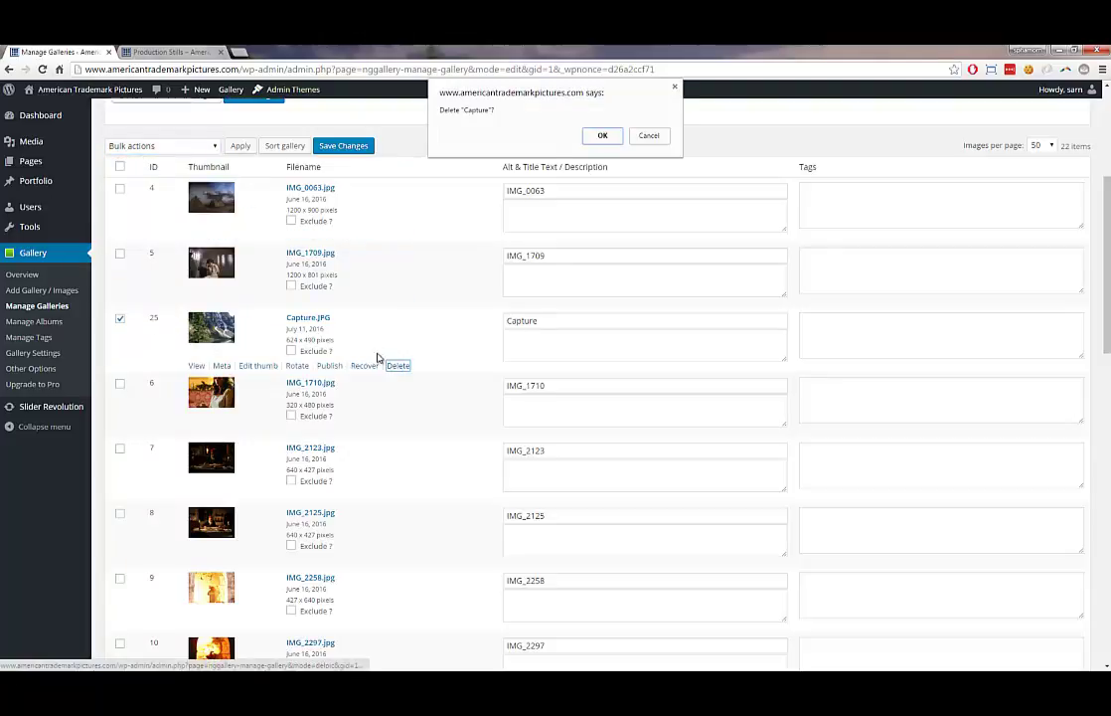
left_click(603, 136)
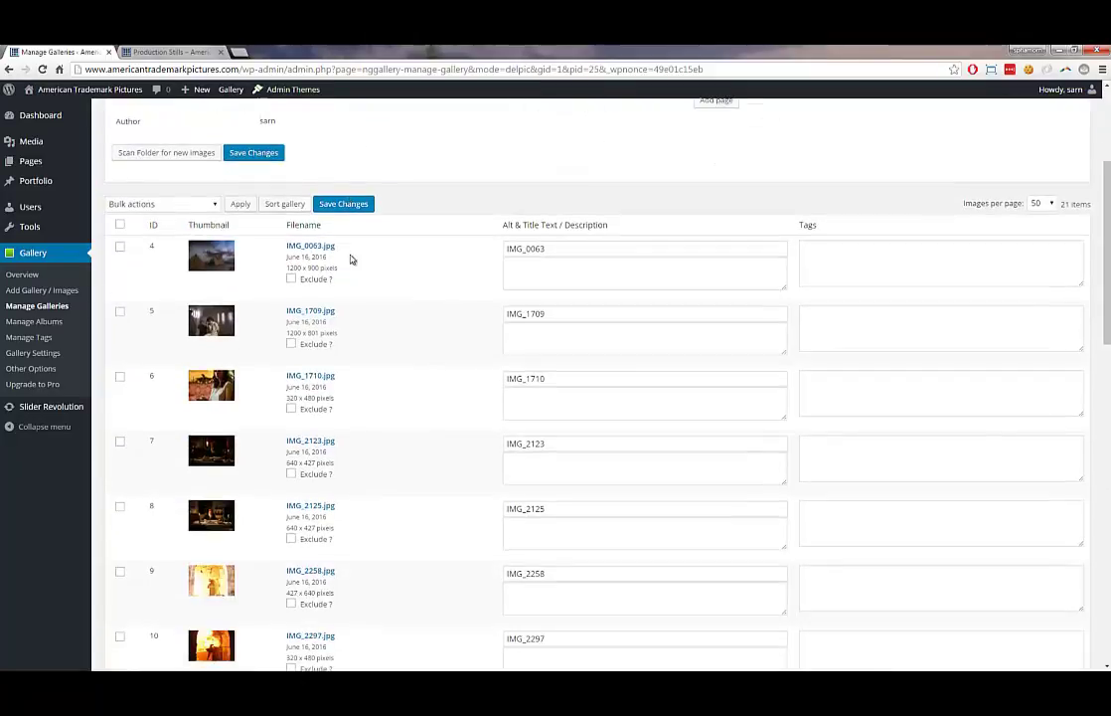
- Save the gallery and reload the live Production Stills page to confirm the mountain photo is gone
left_click(345, 207)
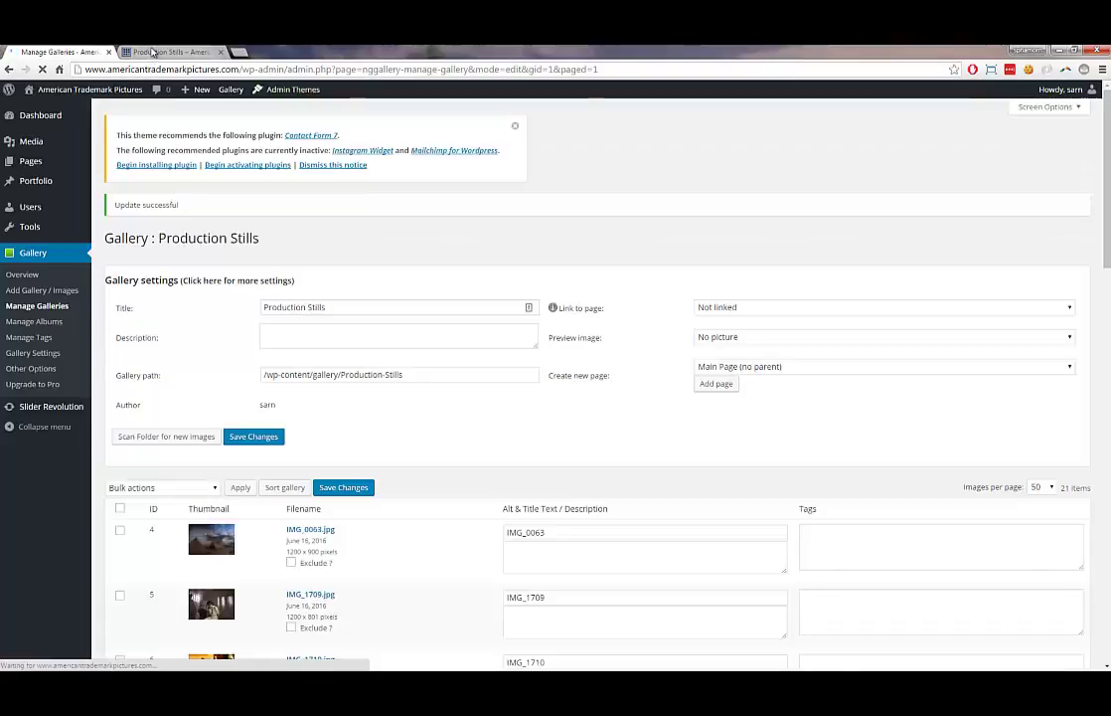
left_click(149, 52)
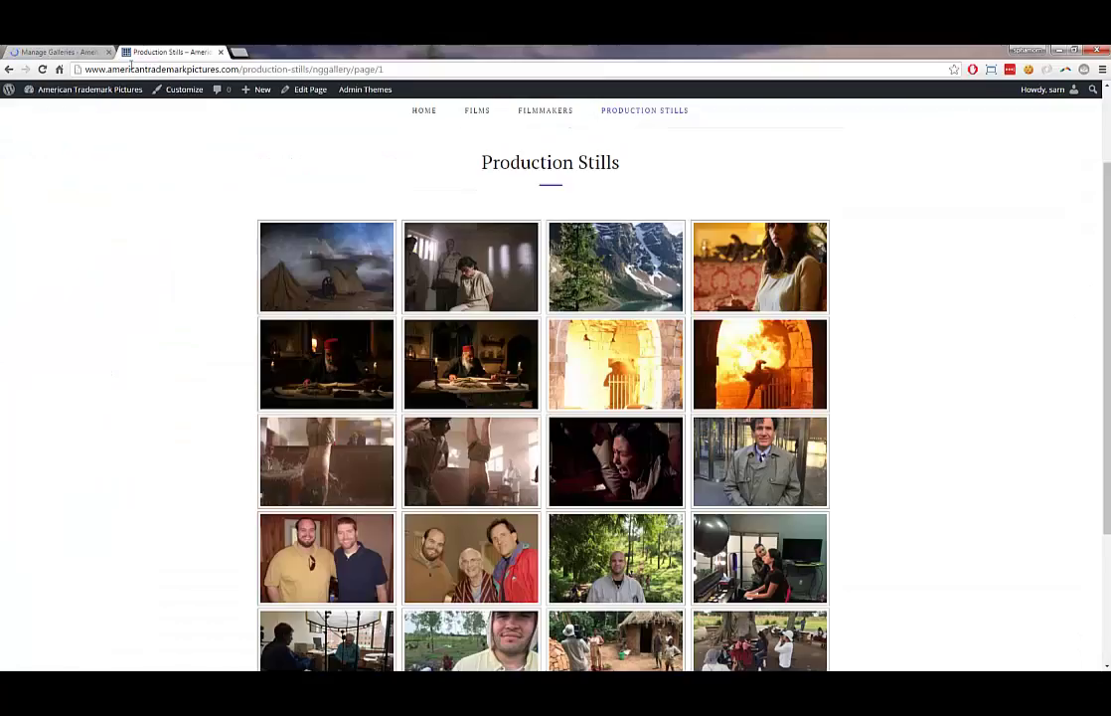
left_click(43, 69)
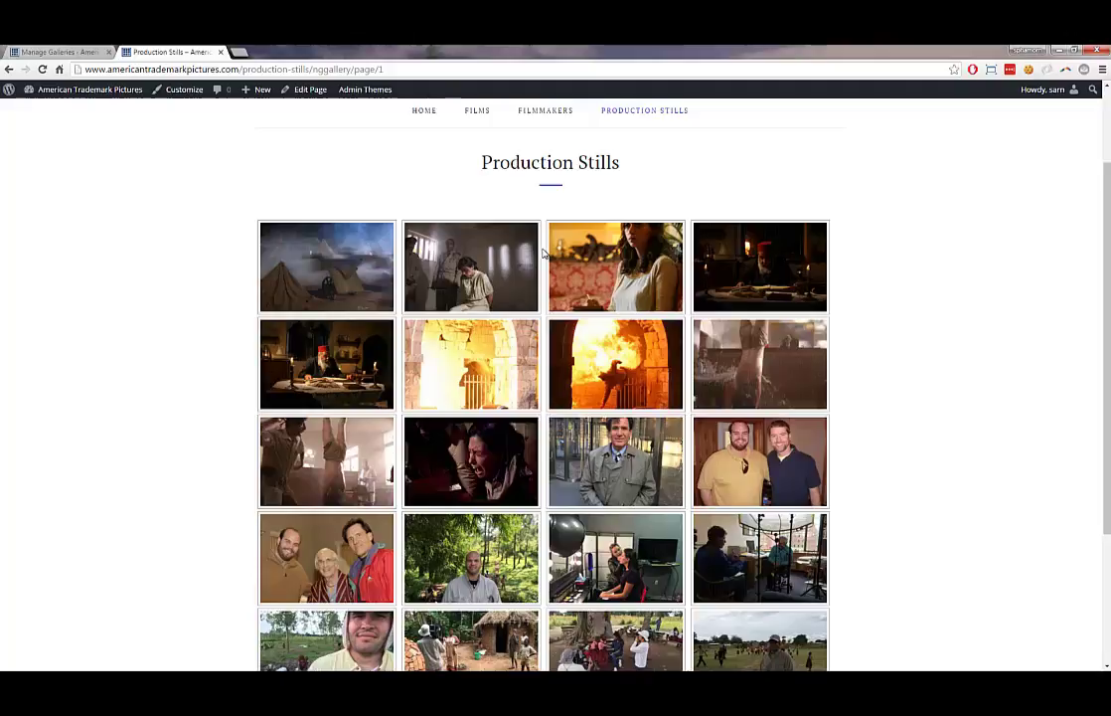
left_click(33, 51)
- Open the Media Library and view the slide-4.jpg image details
mouse_move(30, 142)
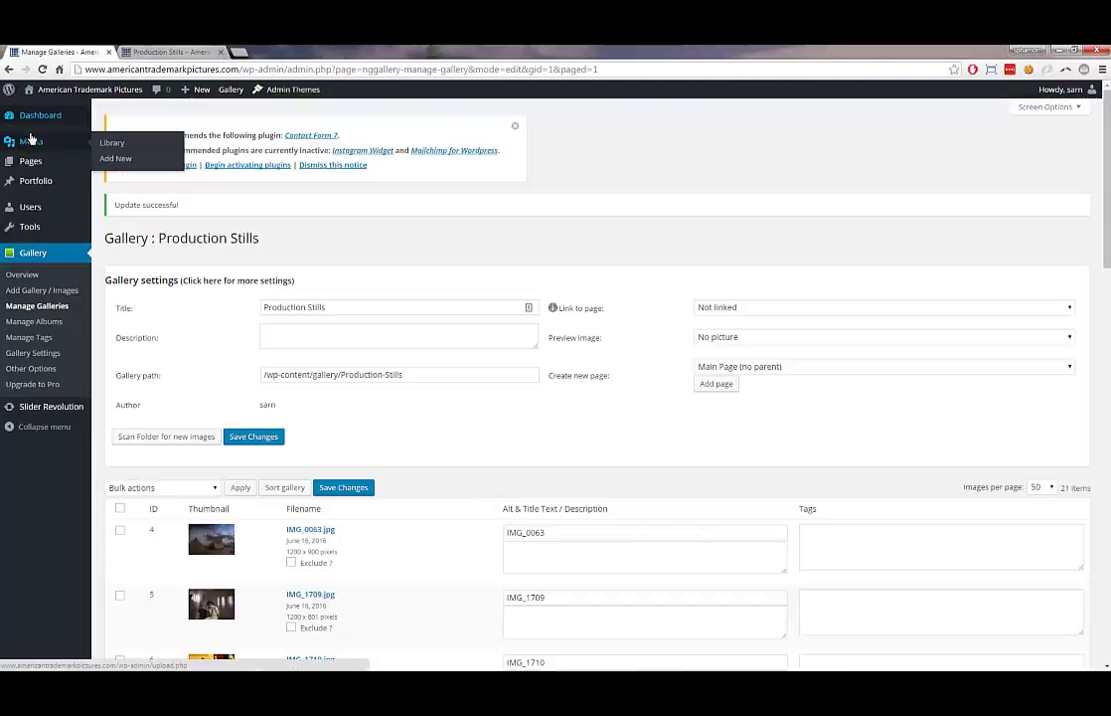
left_click(30, 142)
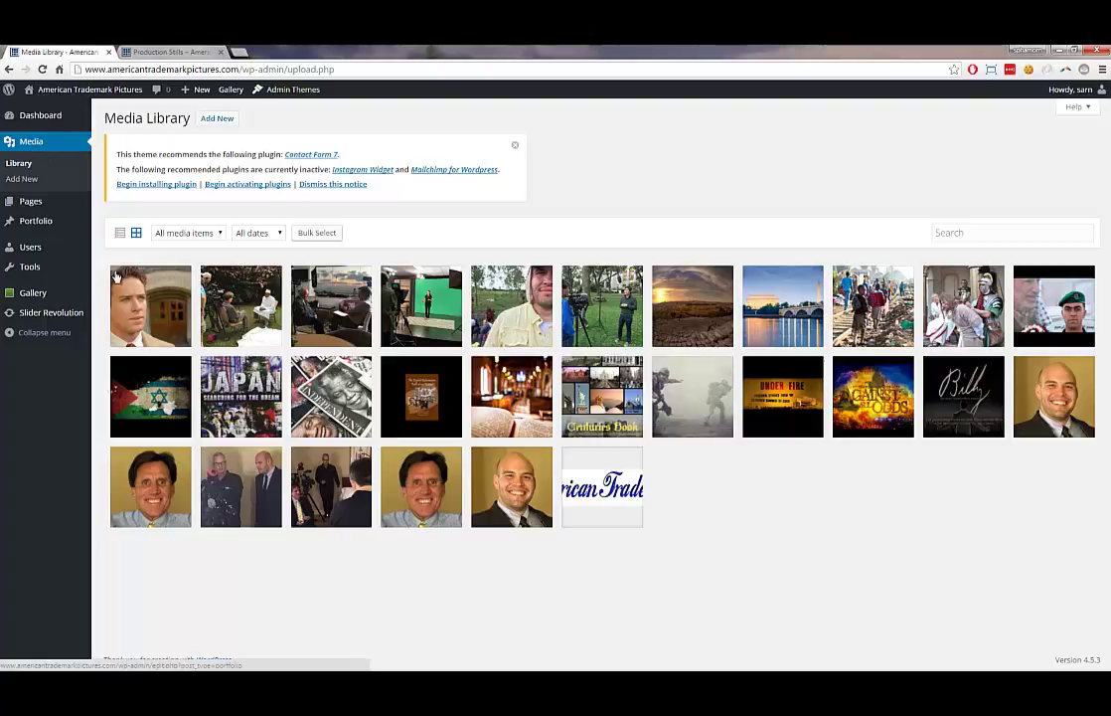
left_click(160, 302)
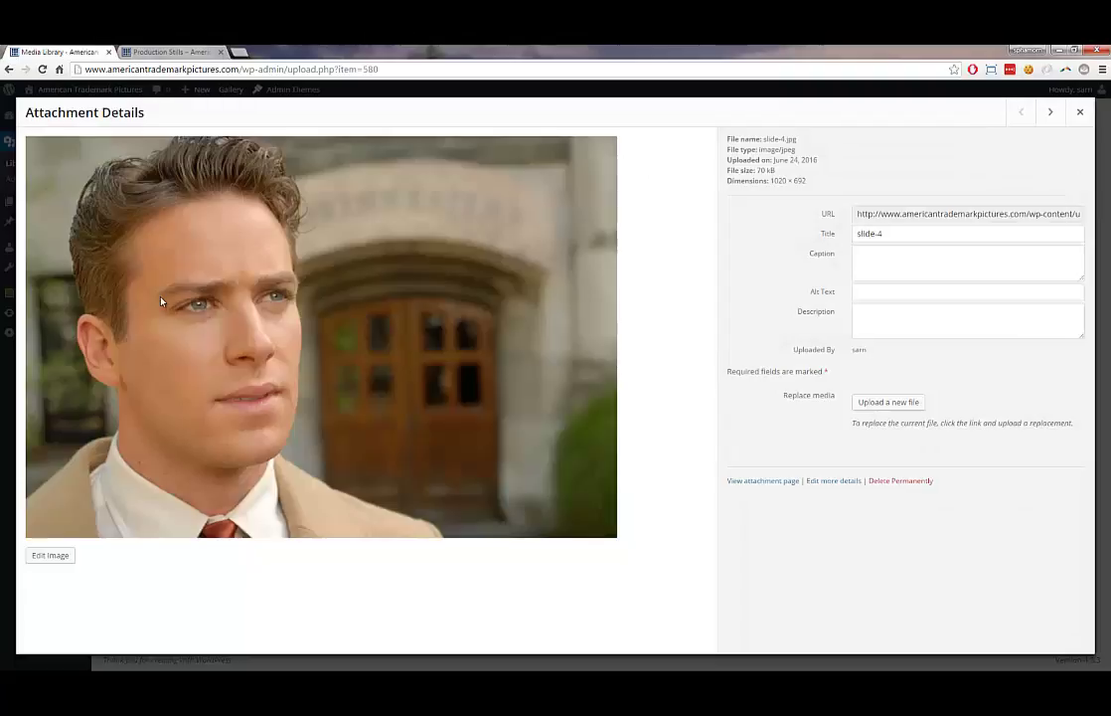
- Go to the live homepage and advance its slider to the actor close-up slide
left_click(204, 51)
scroll(521, 172, "up", 2)
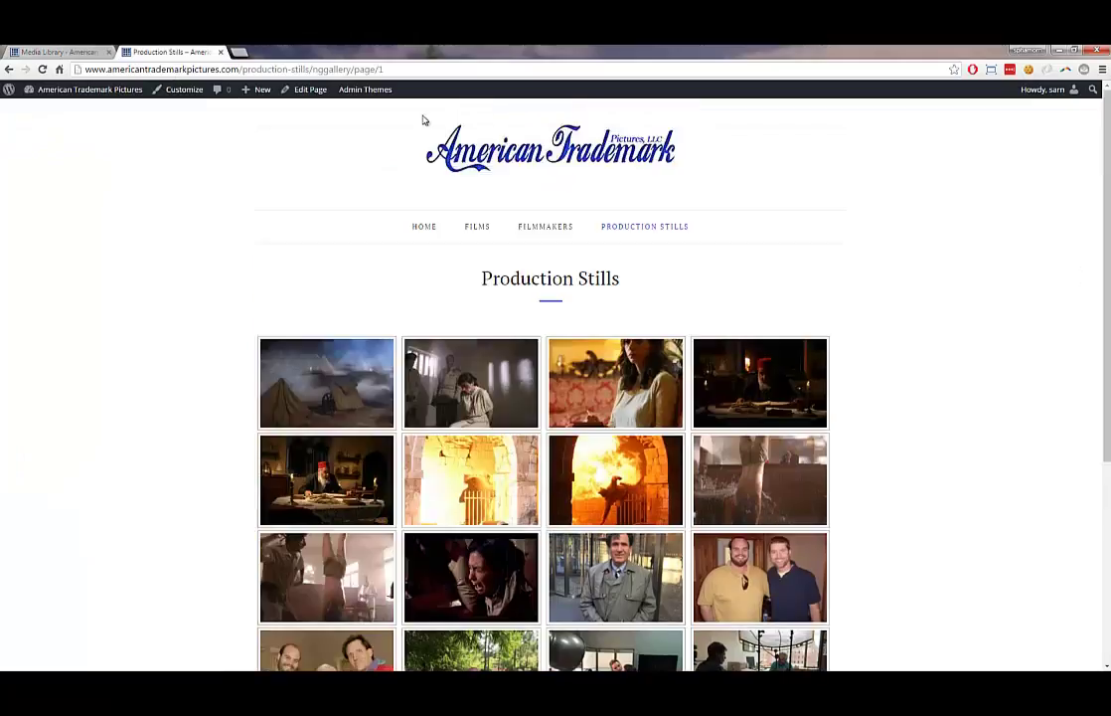
left_click(426, 228)
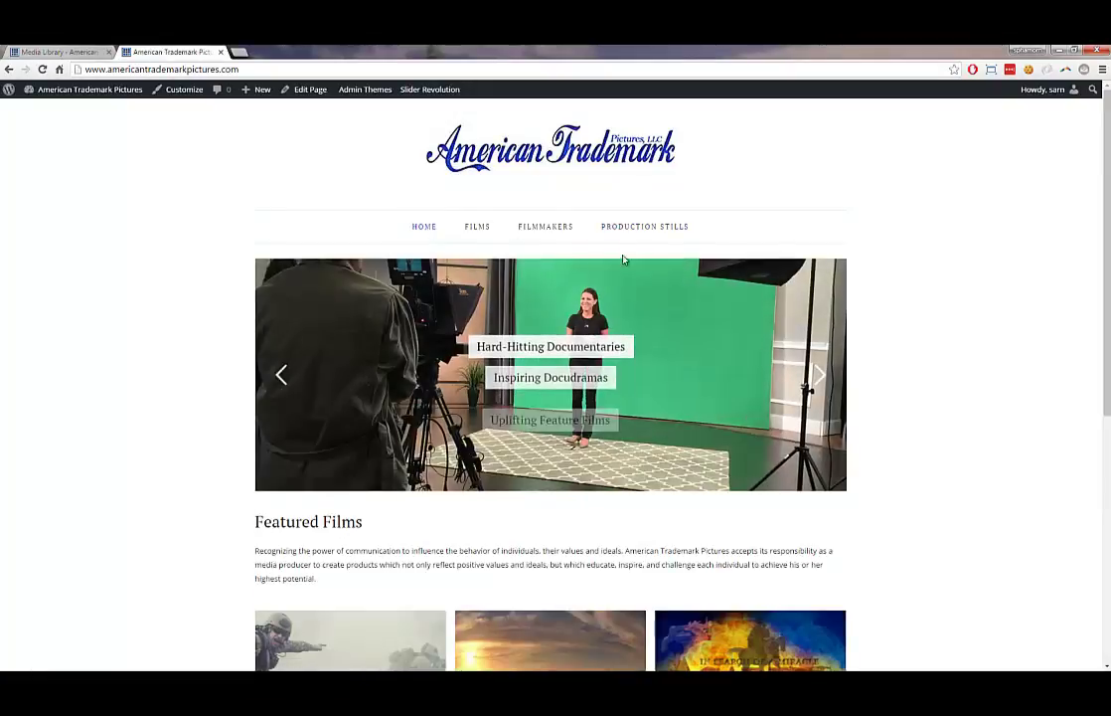
left_click(819, 377)
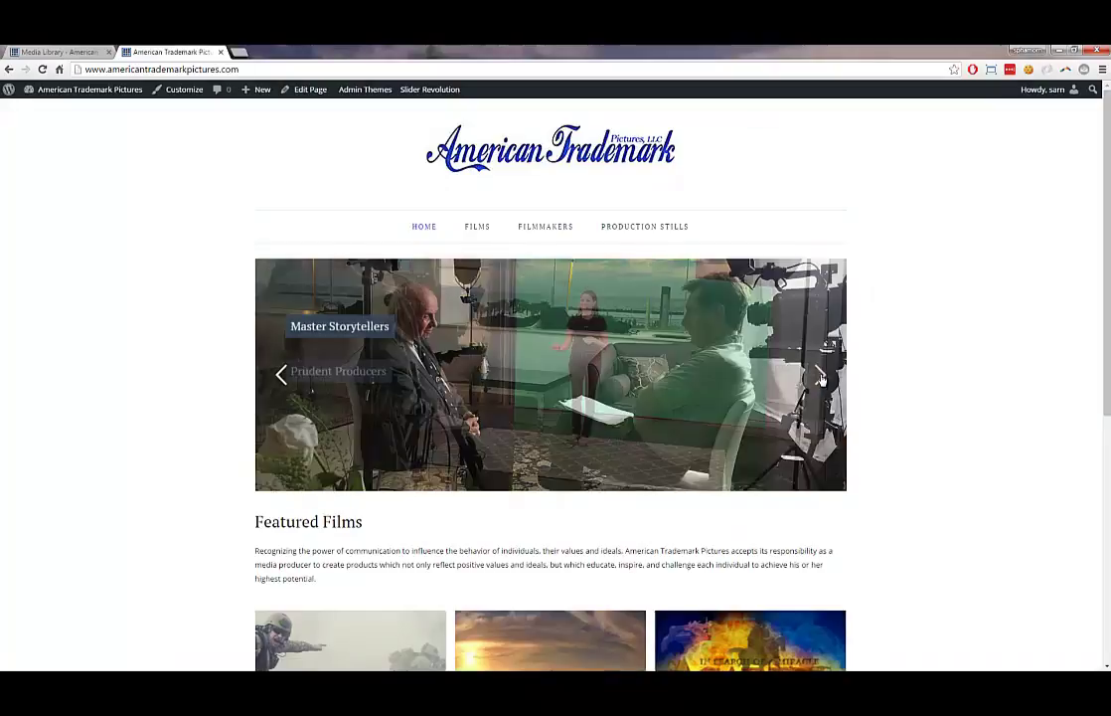
left_click(819, 377)
left_click(817, 378)
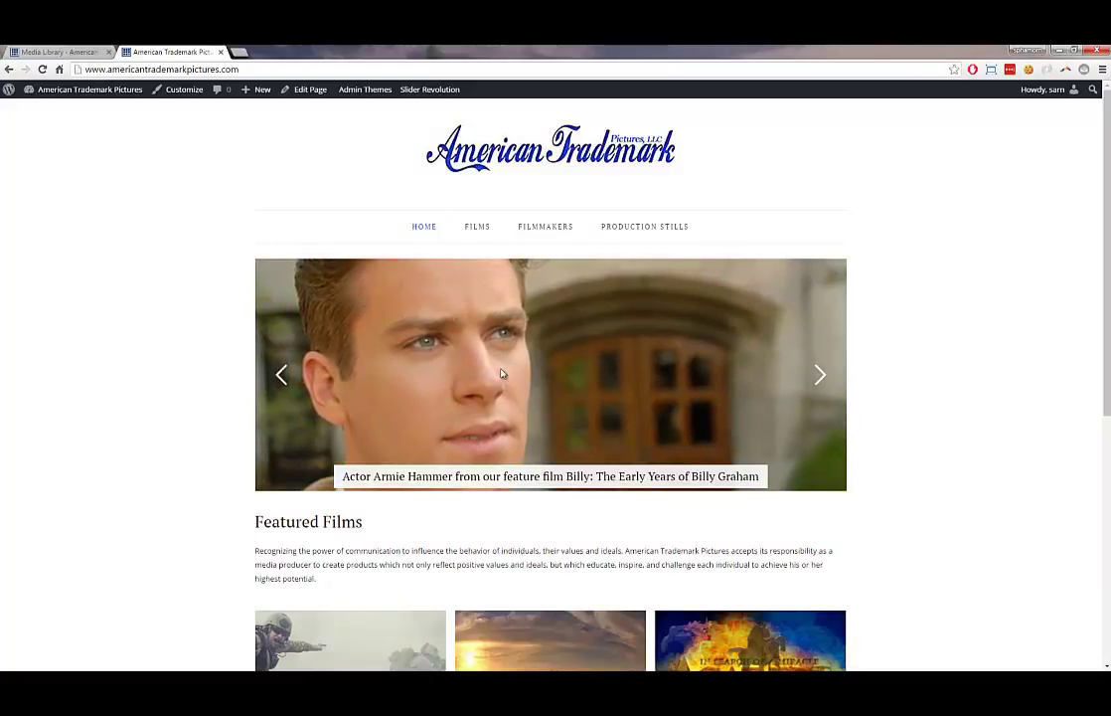
- Return to the Media Library and reopen the slide-4.jpg details for comparison
left_click(34, 51)
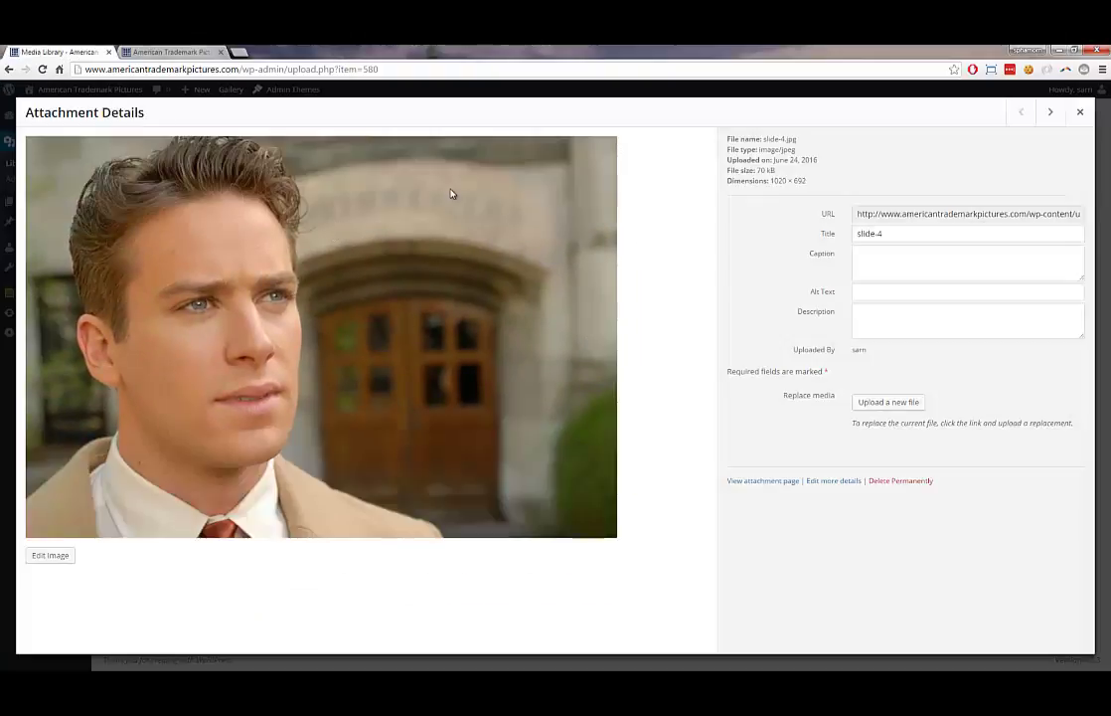
left_click(1080, 111)
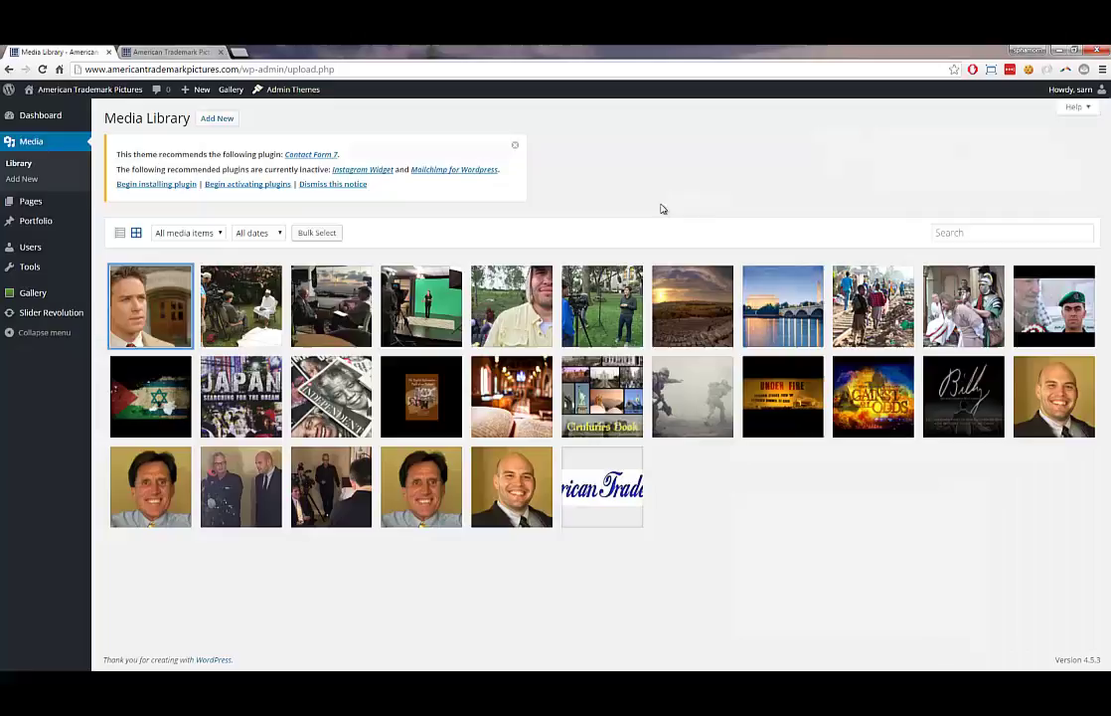
left_click(142, 315)
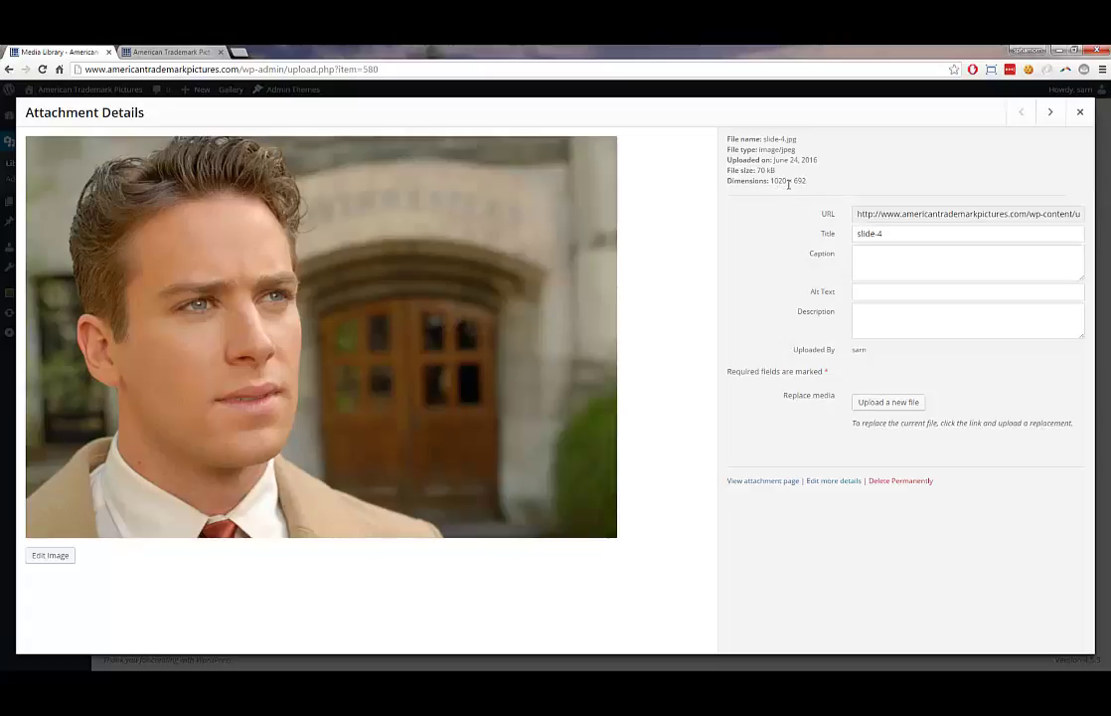
- Cycle the homepage slider through the interview, outdoor, portrait and green-screen slides
key("ctrl+Tab")
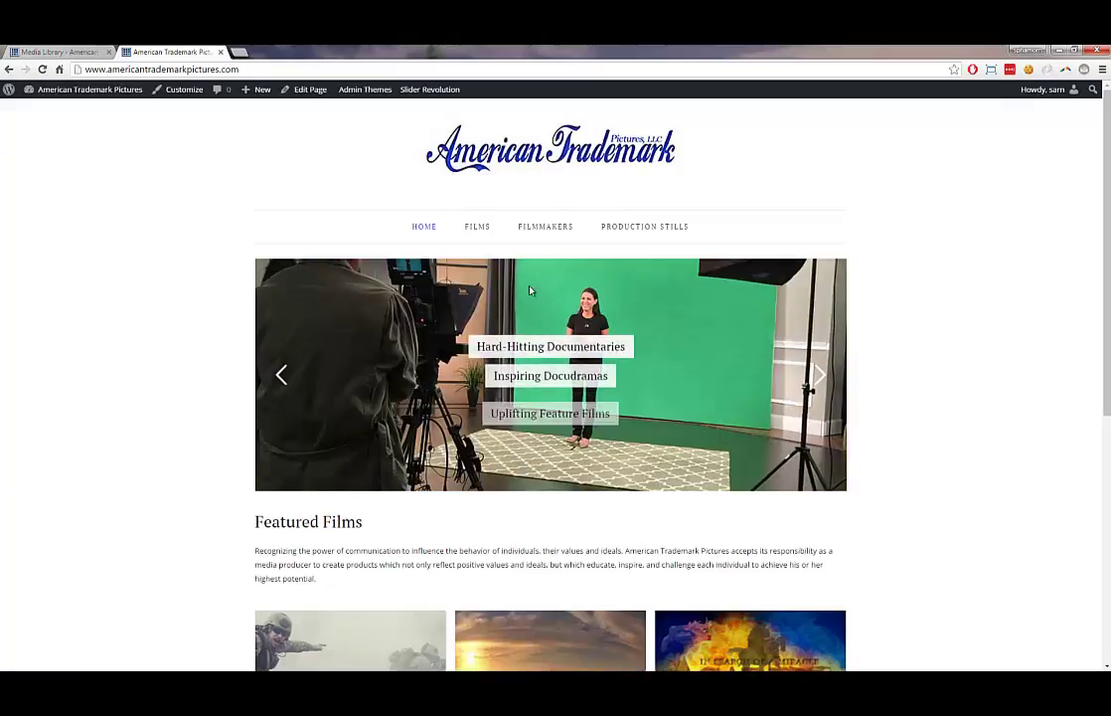
left_click(821, 377)
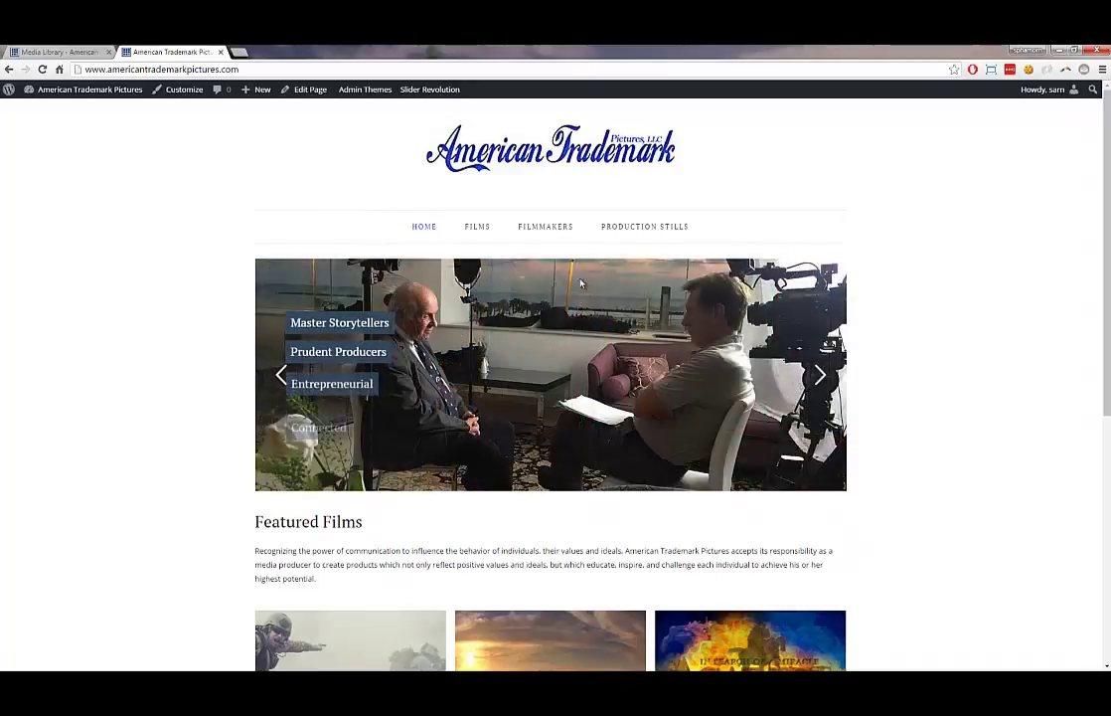
left_click(820, 377)
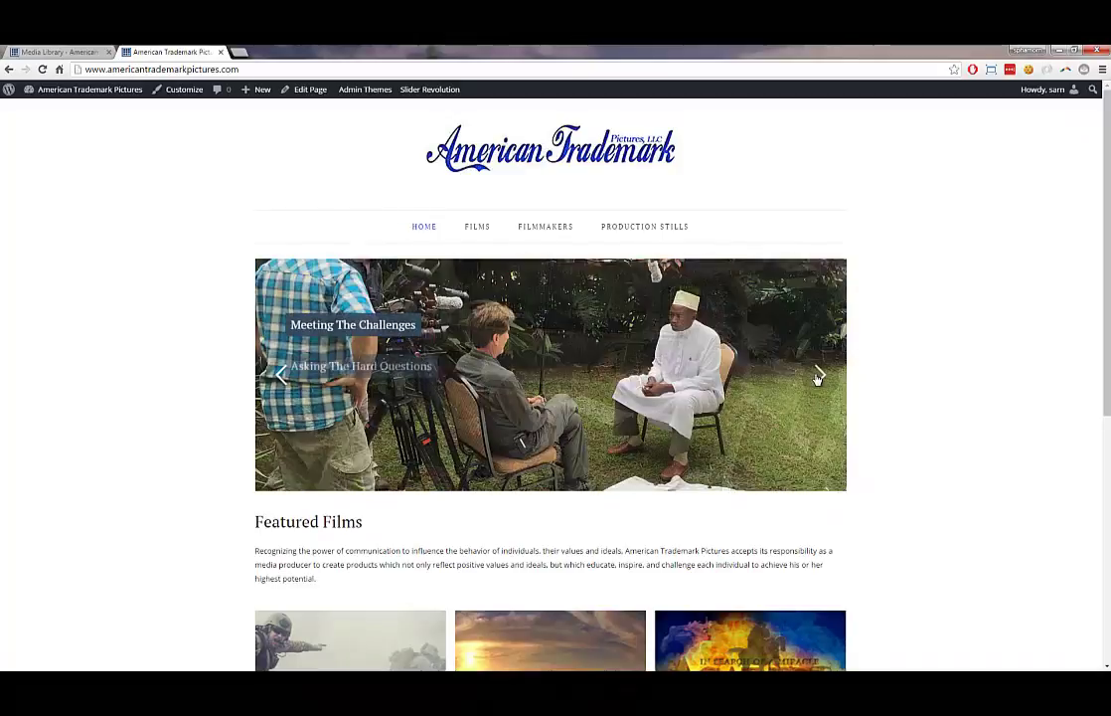
left_click(819, 378)
left_click(819, 377)
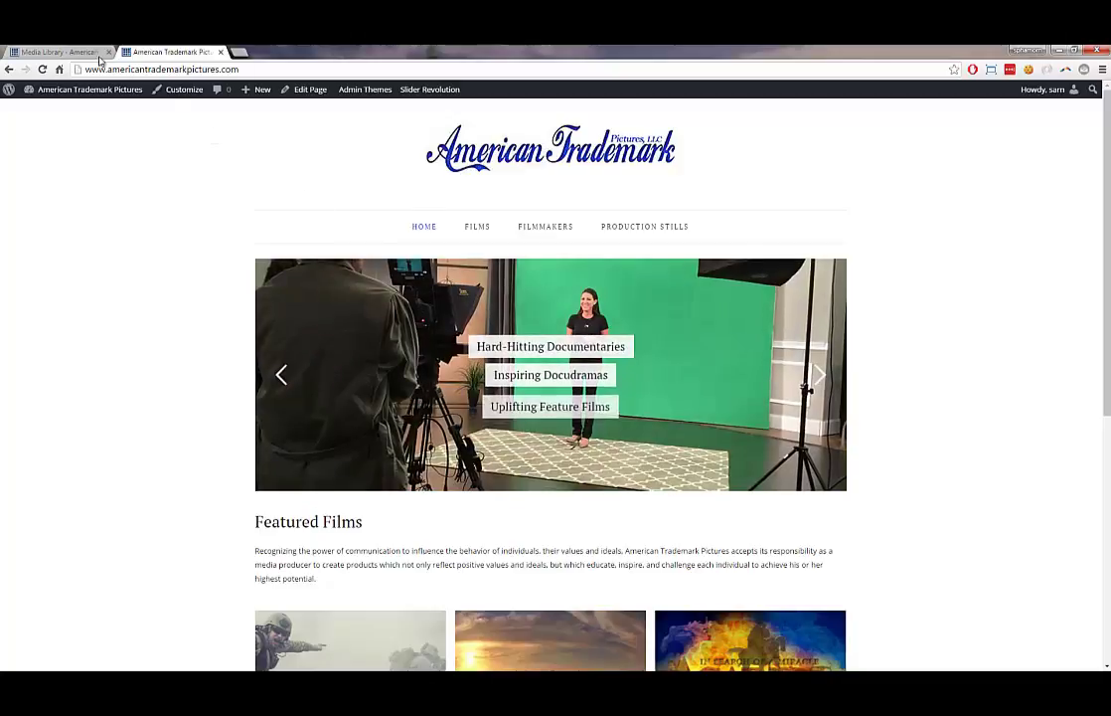
- Close the slide-4.jpg details and come back to the Media Library grid
left_click(52, 51)
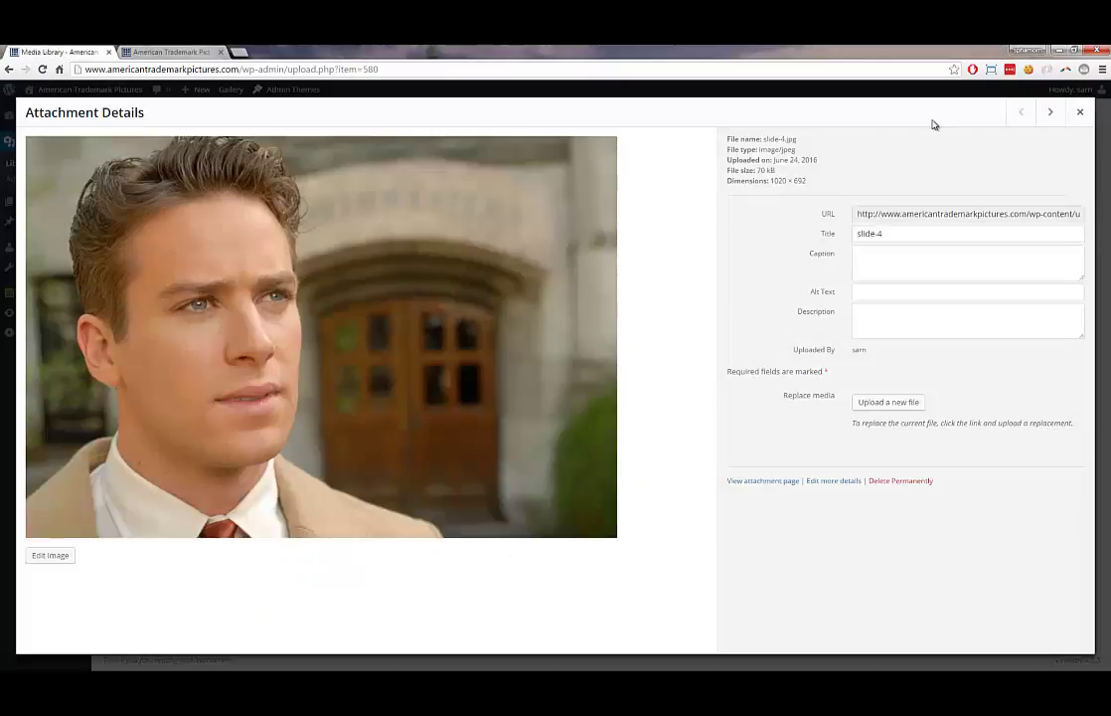
left_click(1081, 111)
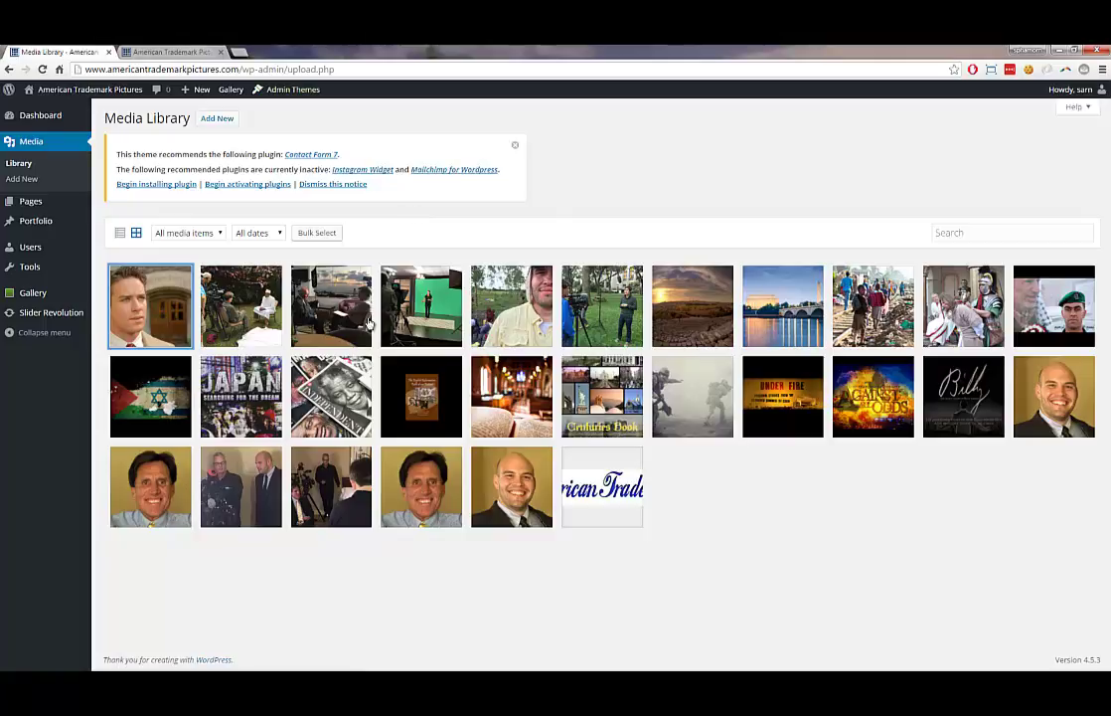
left_click(169, 52)
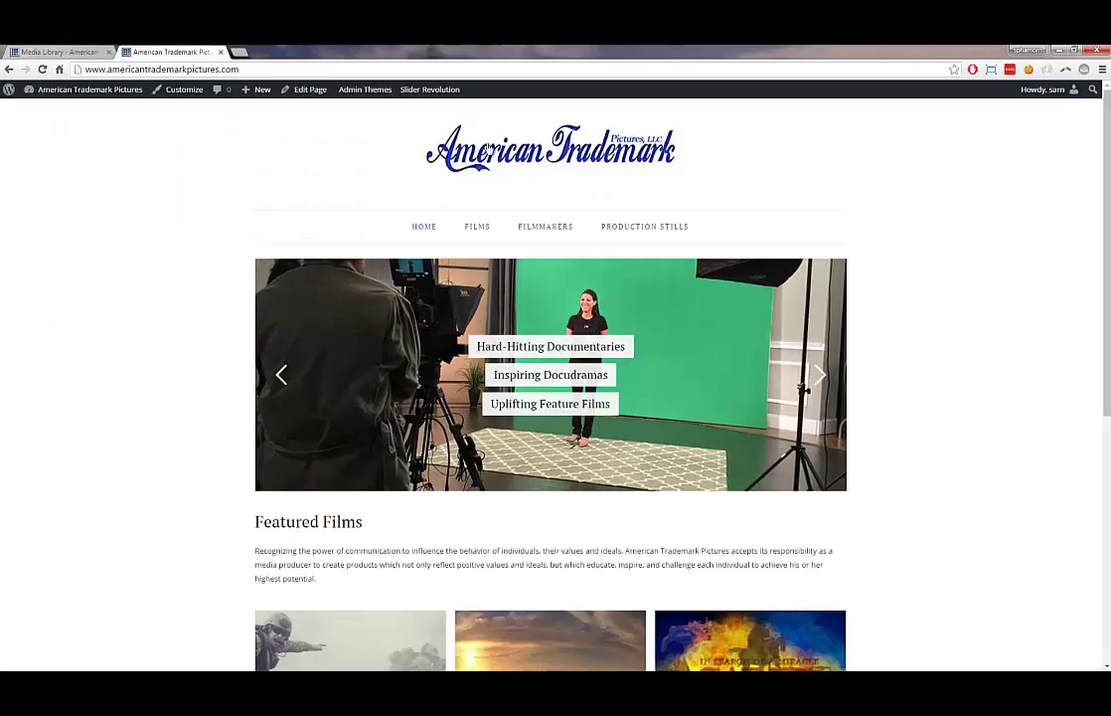
left_click_drag(487, 149, 288, 145)
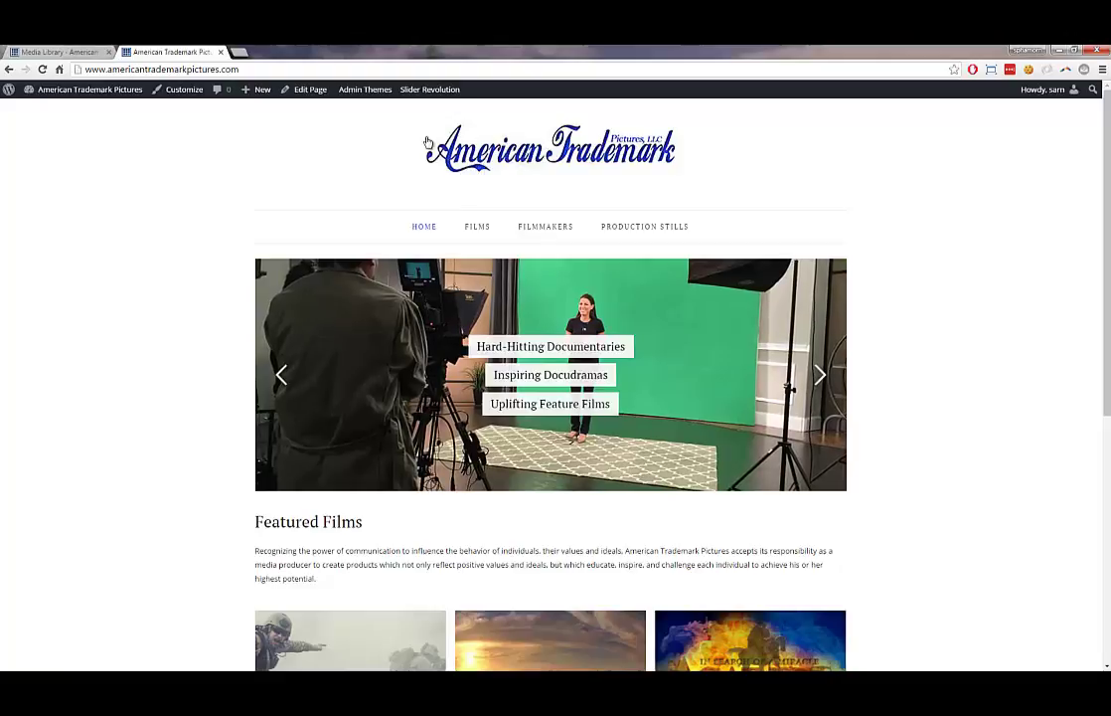
key("ctrl+shift+Tab")
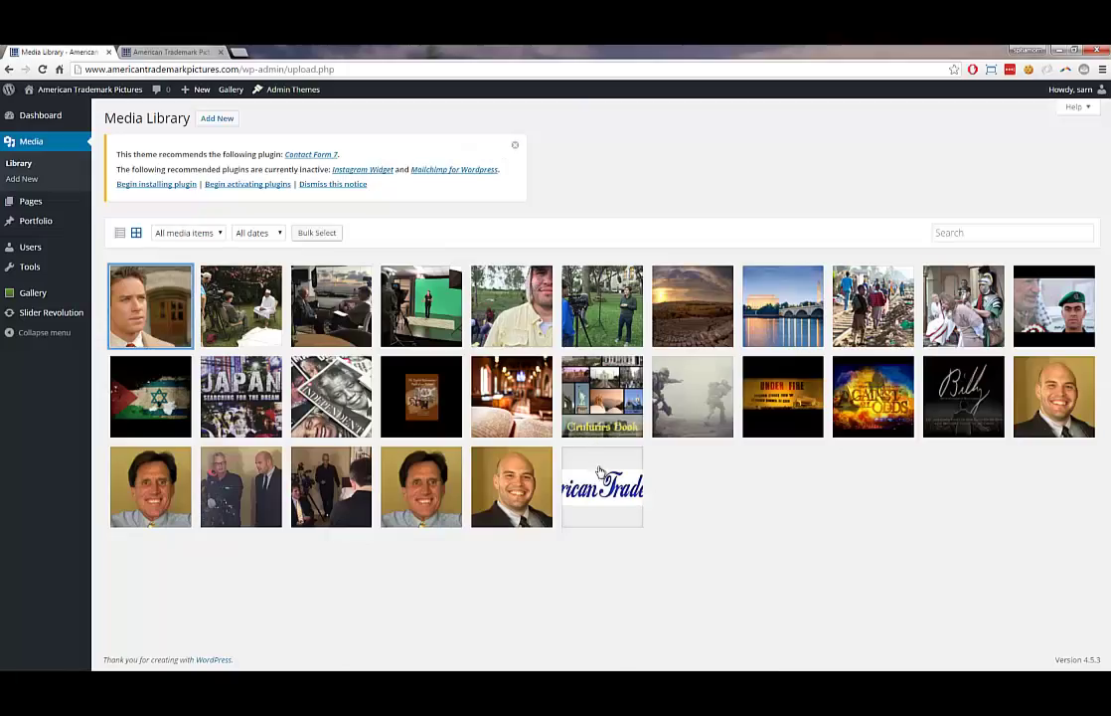
left_click(590, 478)
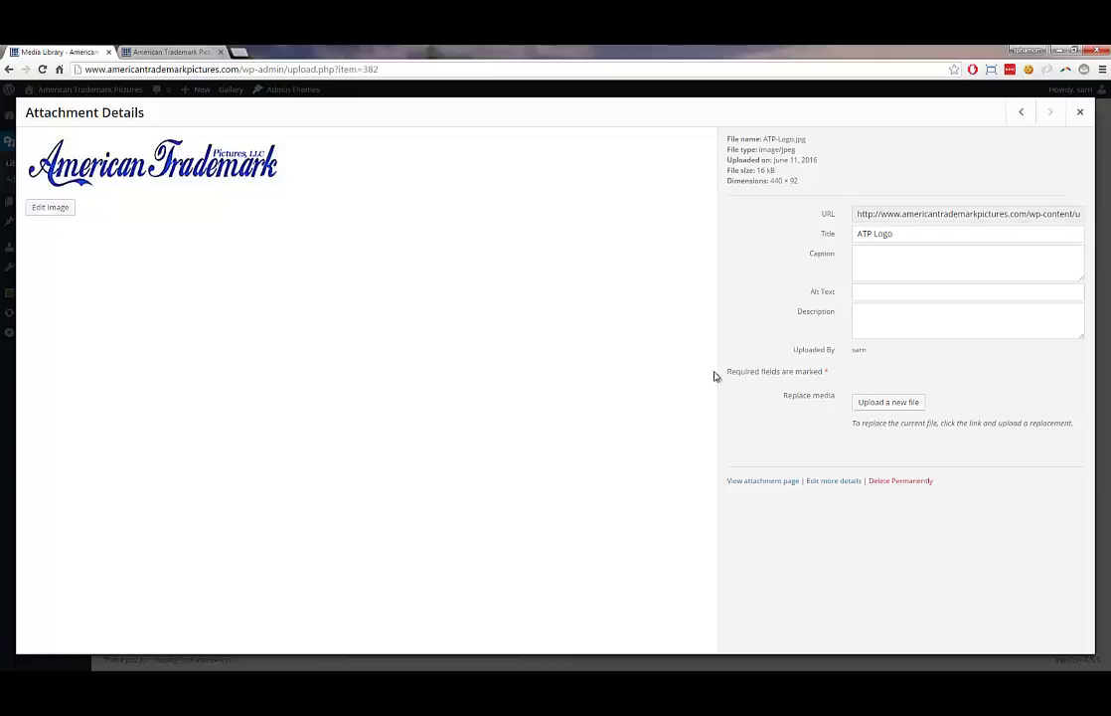
left_click(898, 403)
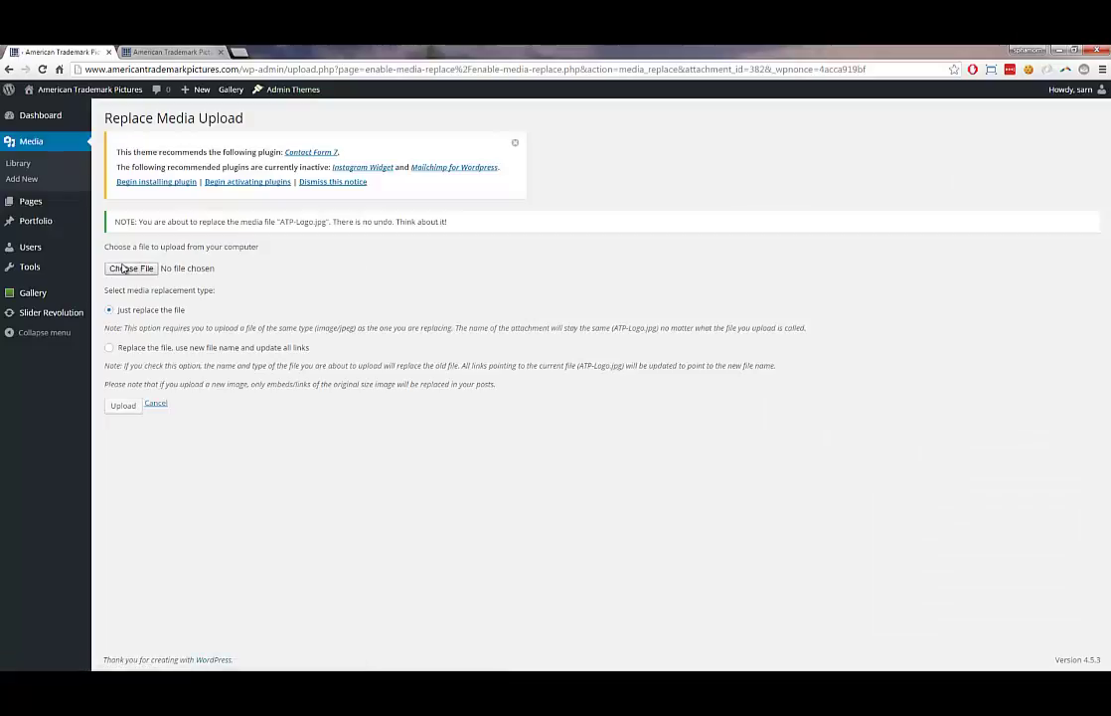
left_click(128, 268)
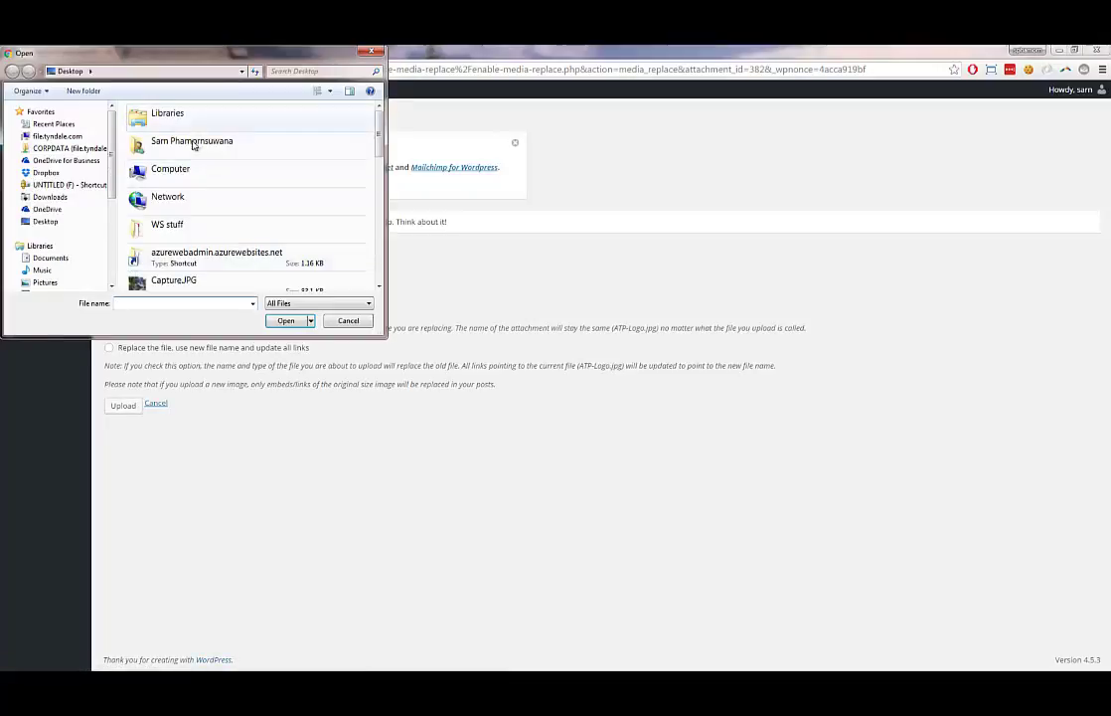
left_click(347, 321)
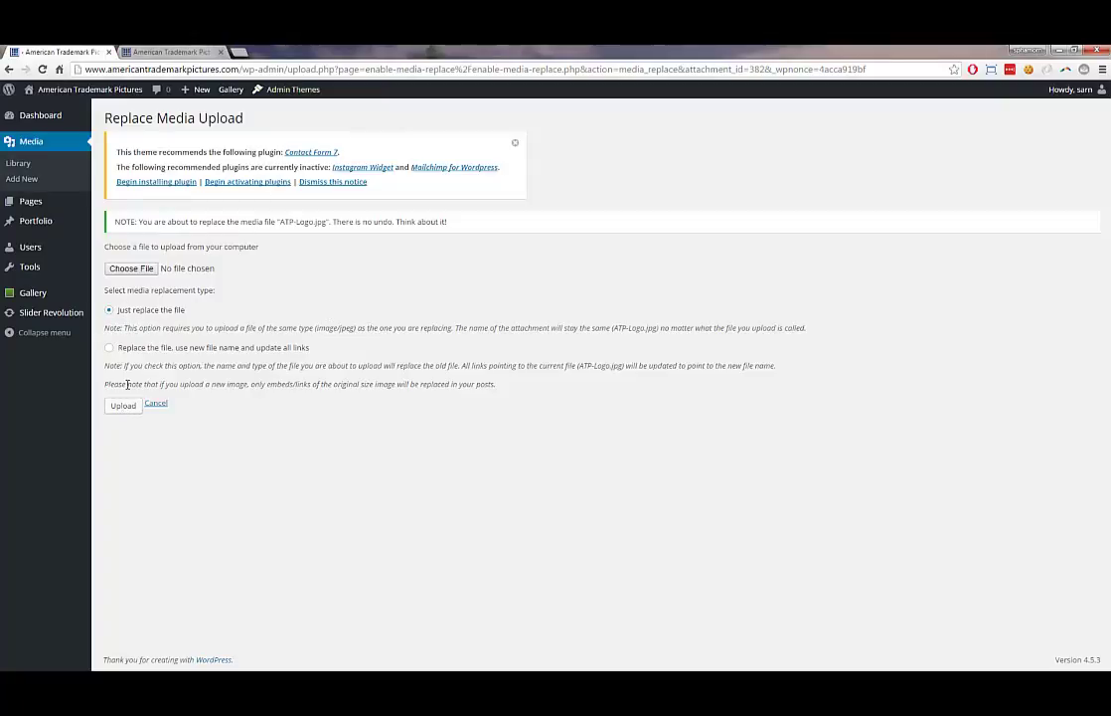
left_click(129, 50)
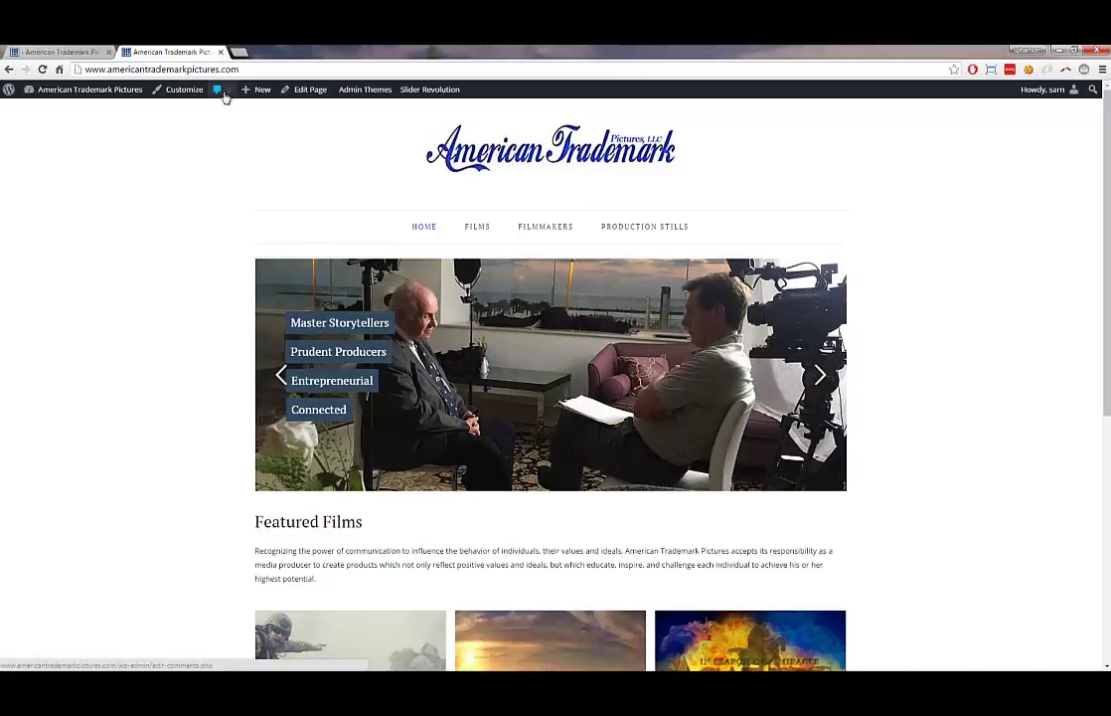
key("ctrl+shift+Tab")
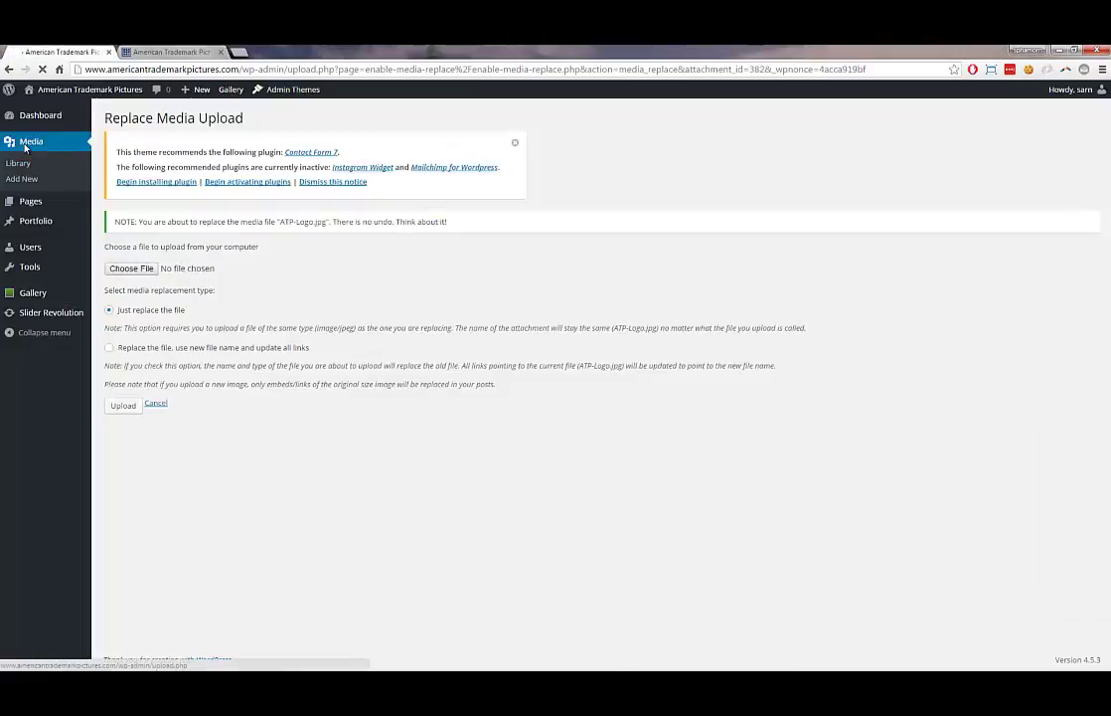
left_click(51, 142)
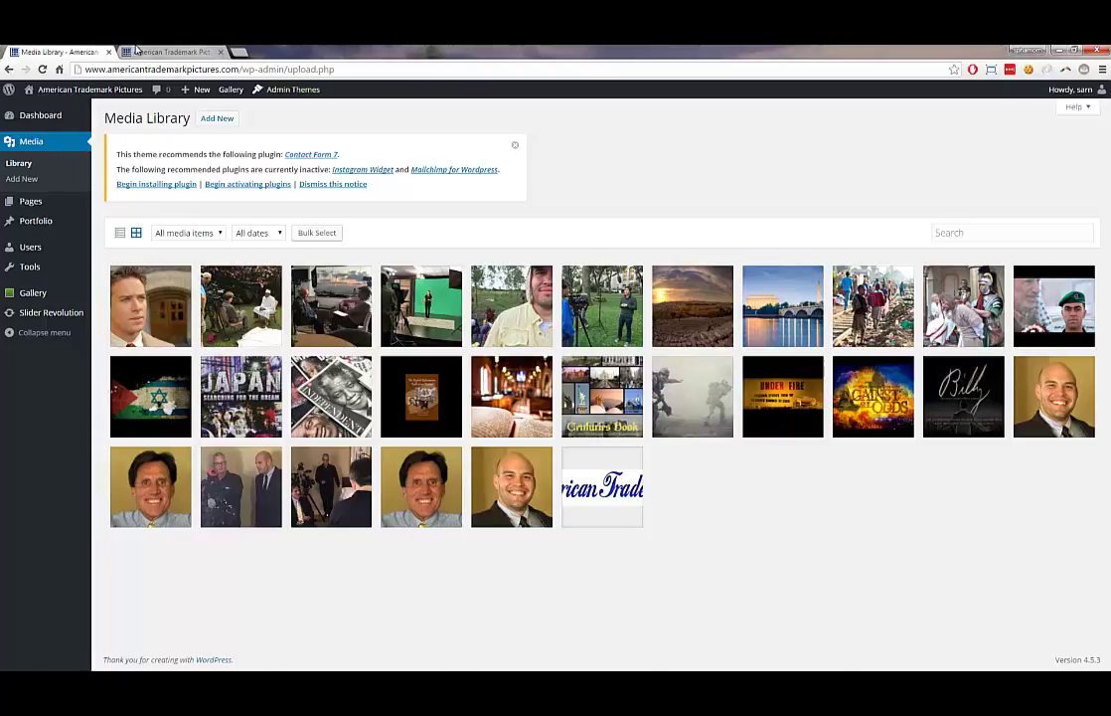
left_click(136, 52)
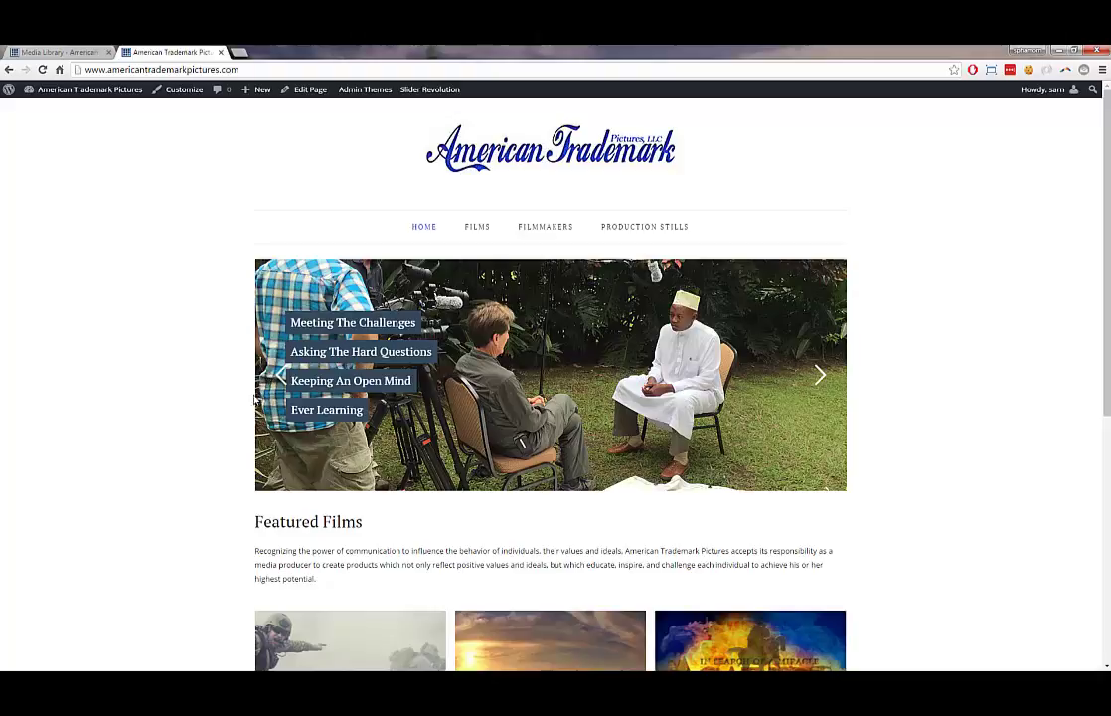
left_click(278, 378)
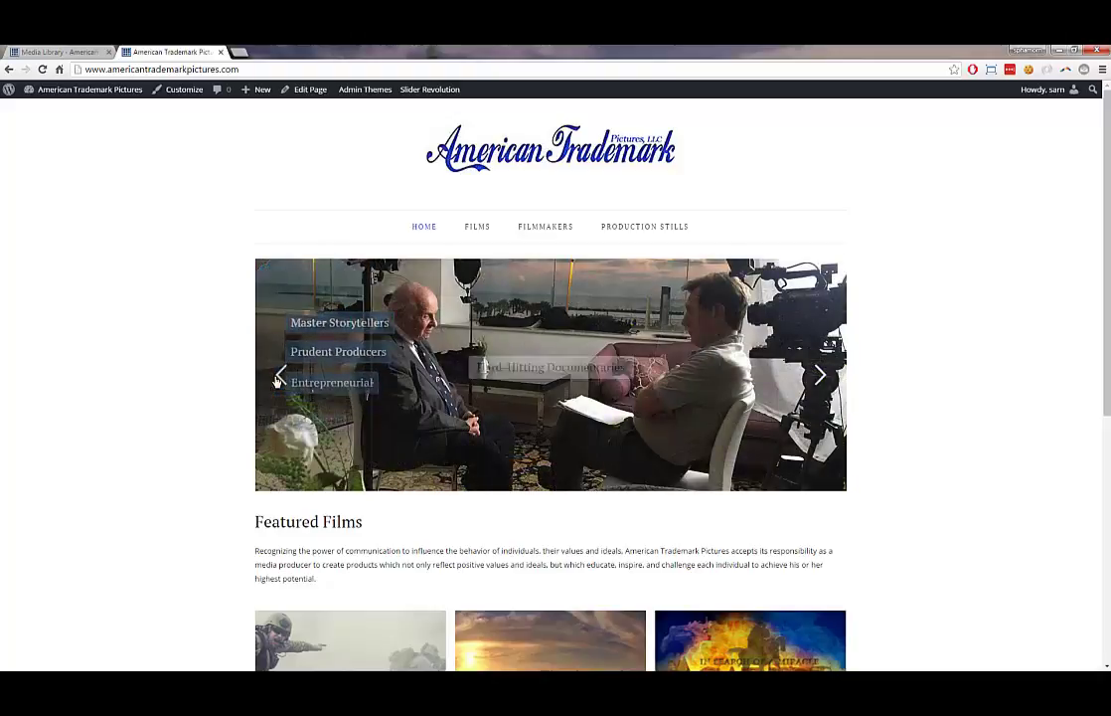
left_click(278, 378)
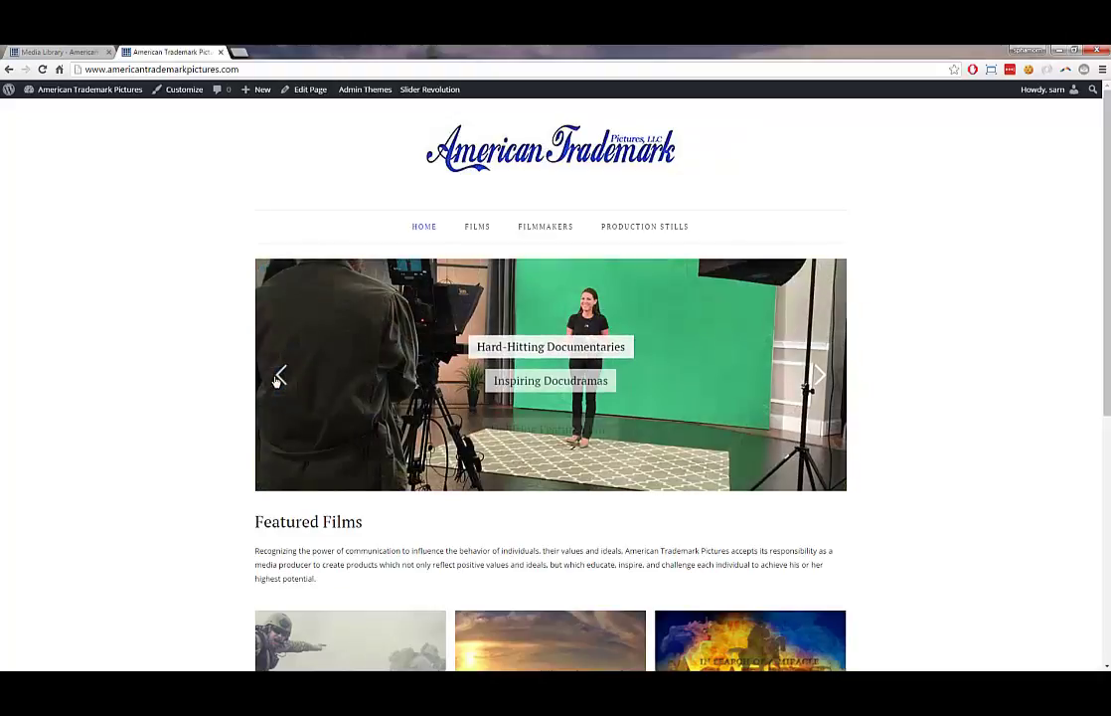
left_click(825, 387)
left_click(825, 387)
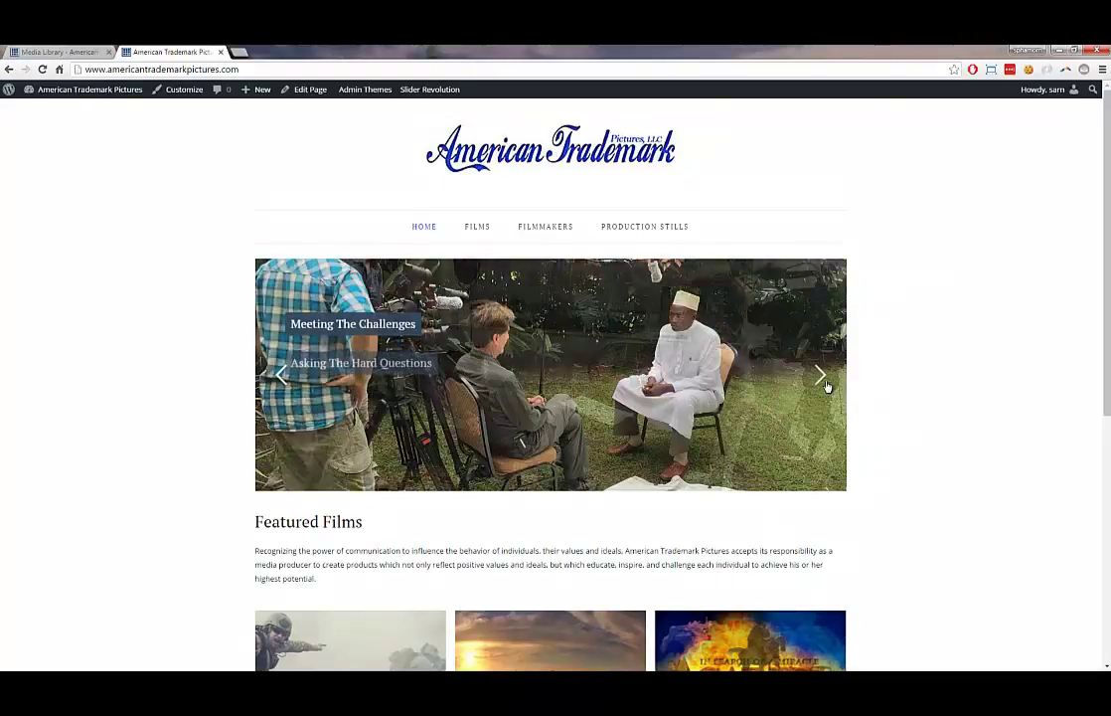
left_click(823, 385)
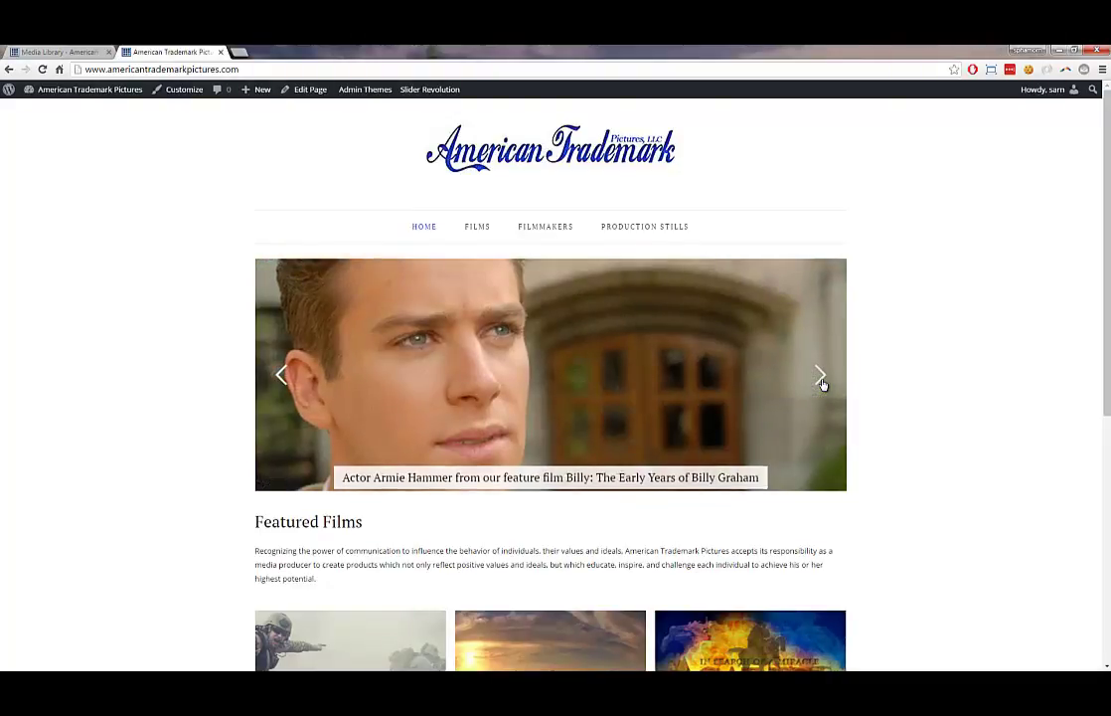
left_click(75, 51)
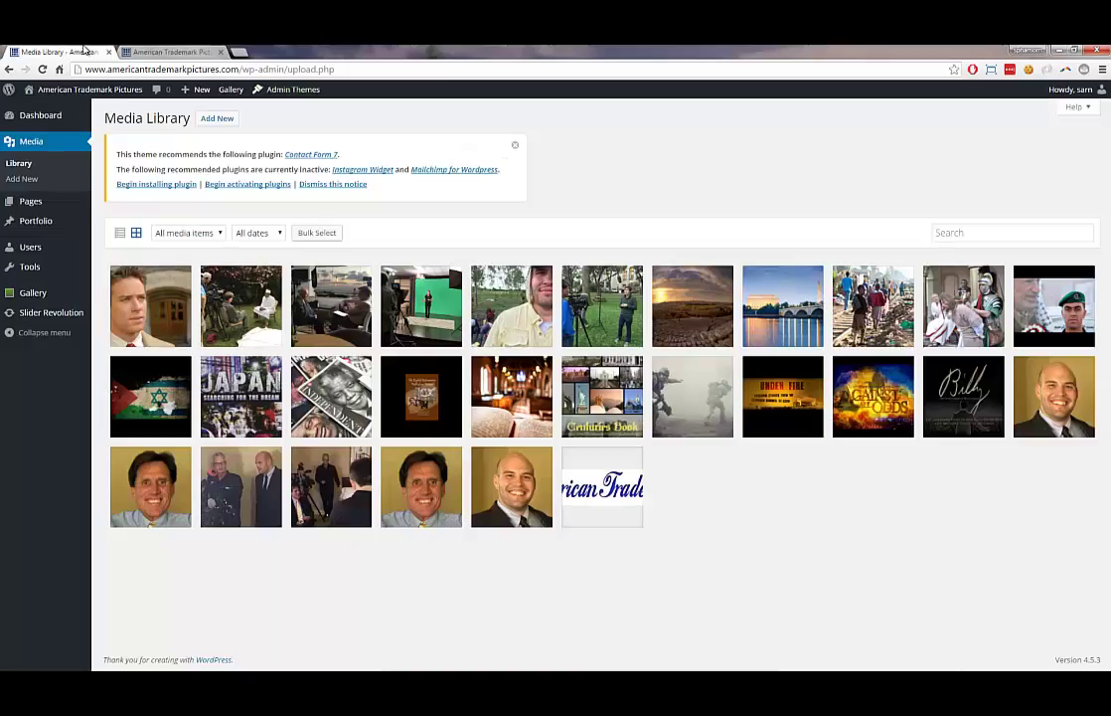
mouse_move(32, 316)
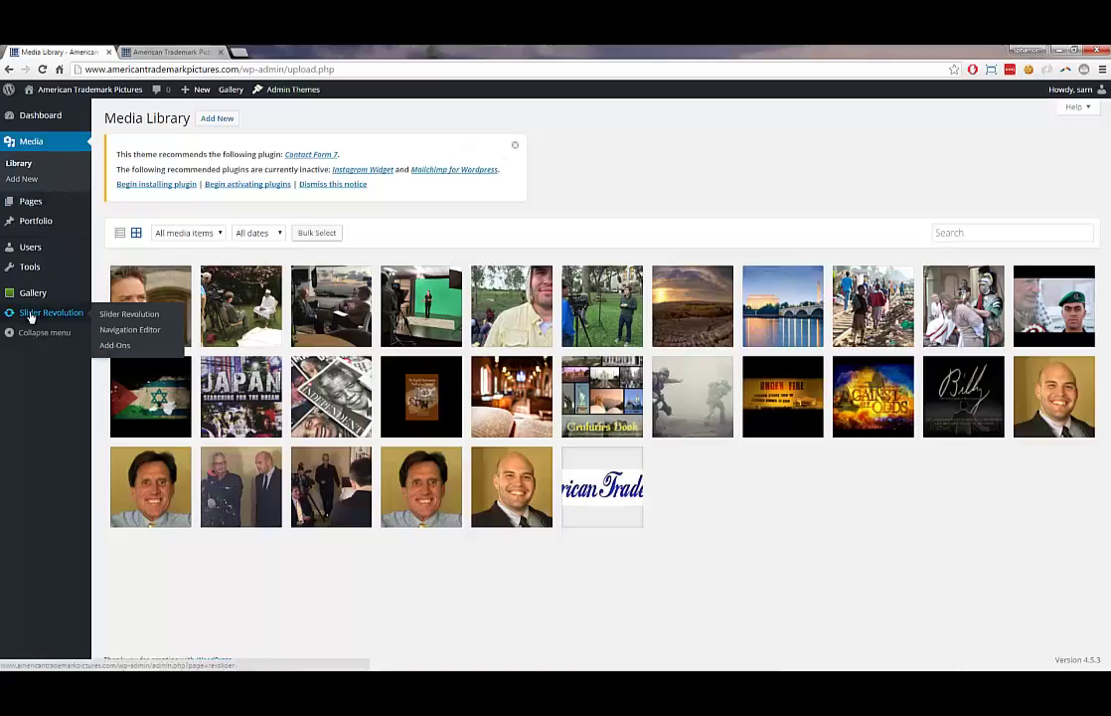
- Open Slider Revolution from the admin sidebar to list the Simple & Elegant slider
left_click(31, 315)
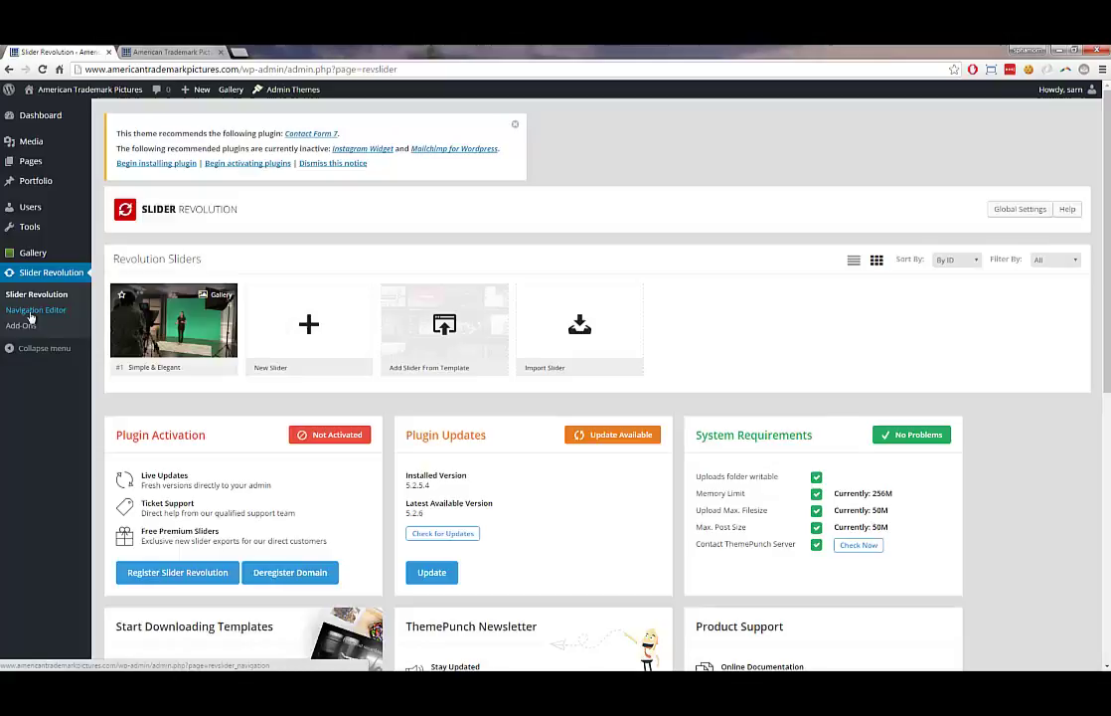
mouse_move(123, 313)
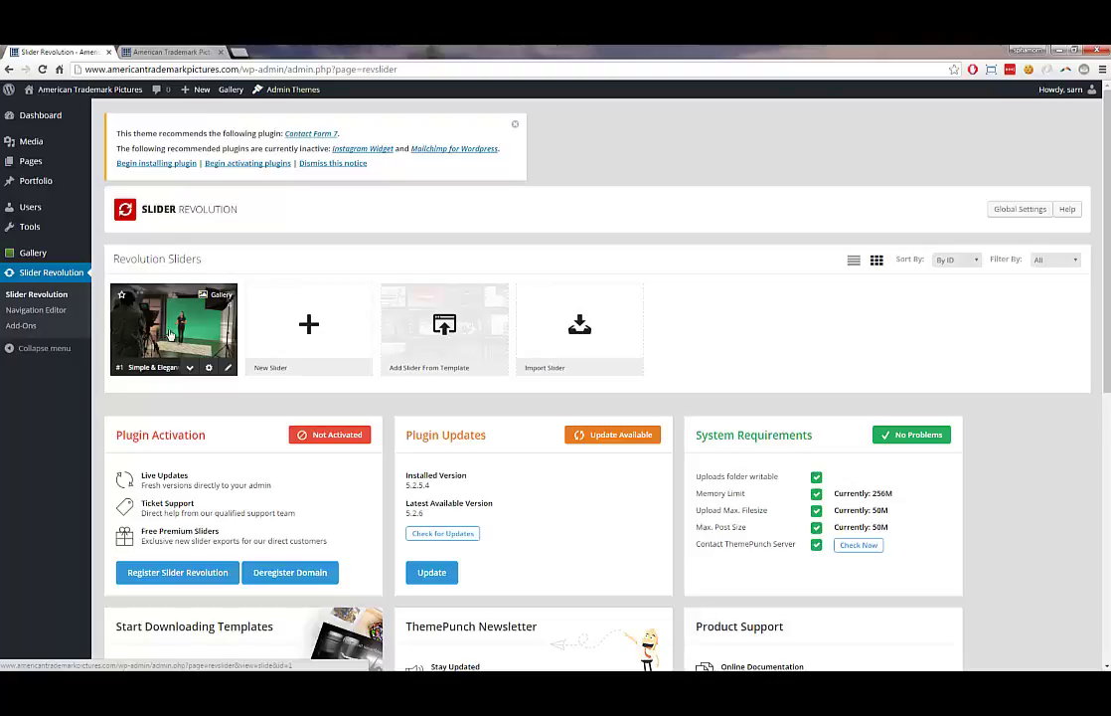
- Open the Simple & Elegant slider's editor and review its slides #1 through #4
left_click(229, 369)
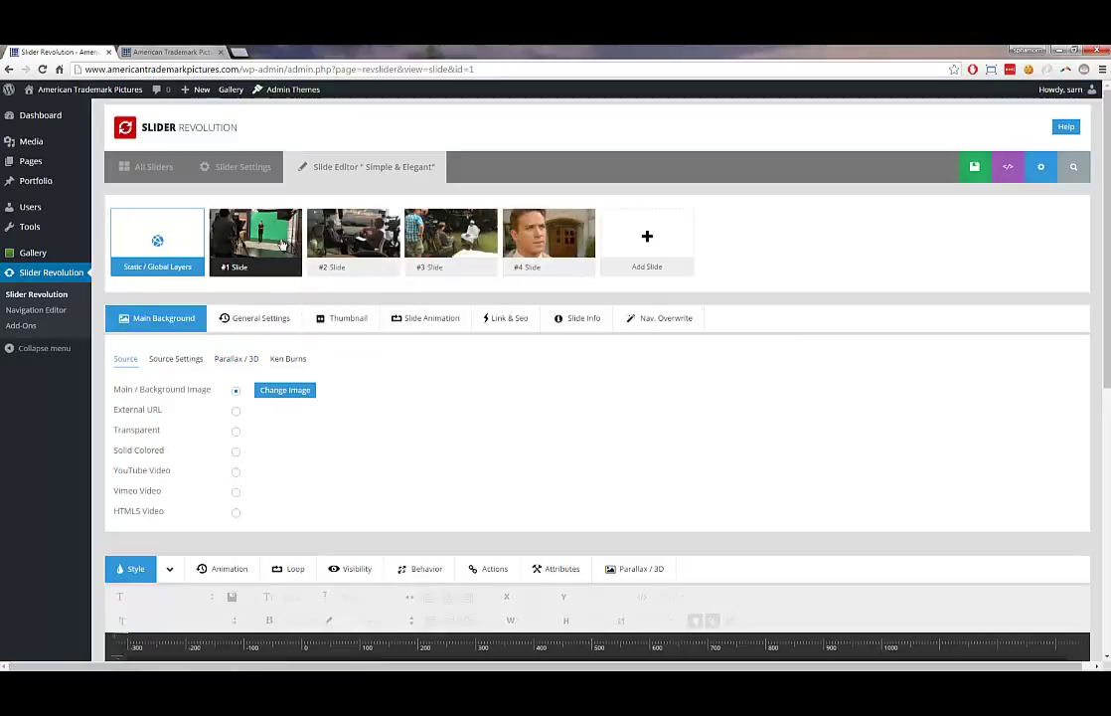
mouse_move(373, 243)
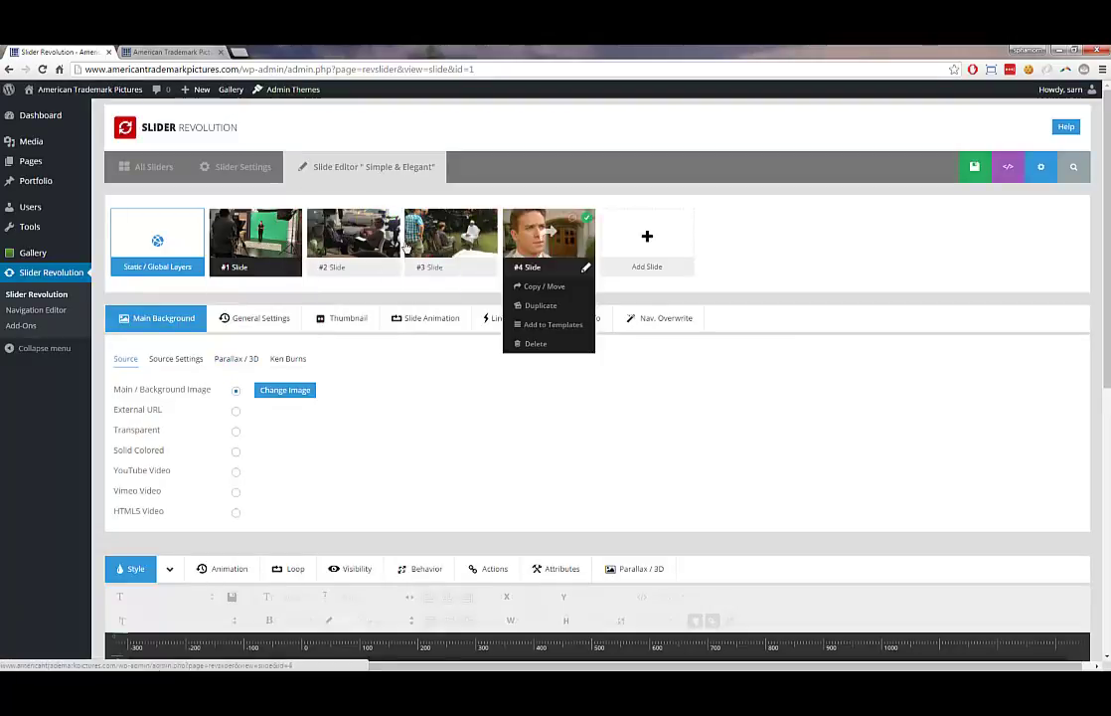
mouse_move(278, 243)
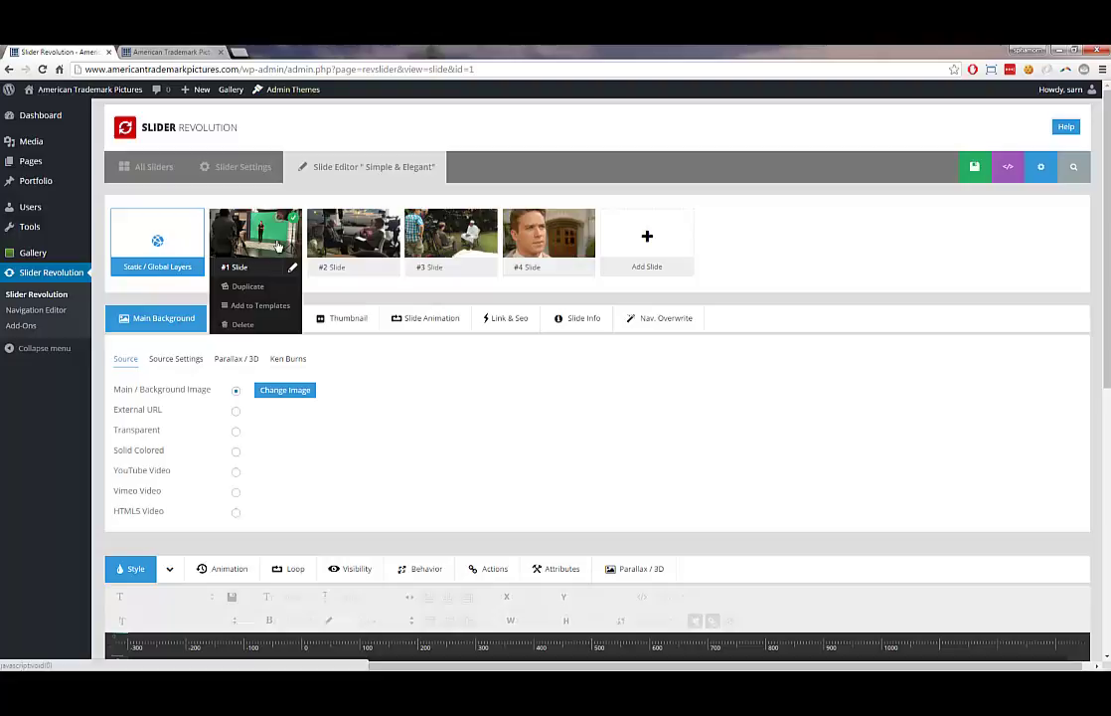
mouse_move(634, 249)
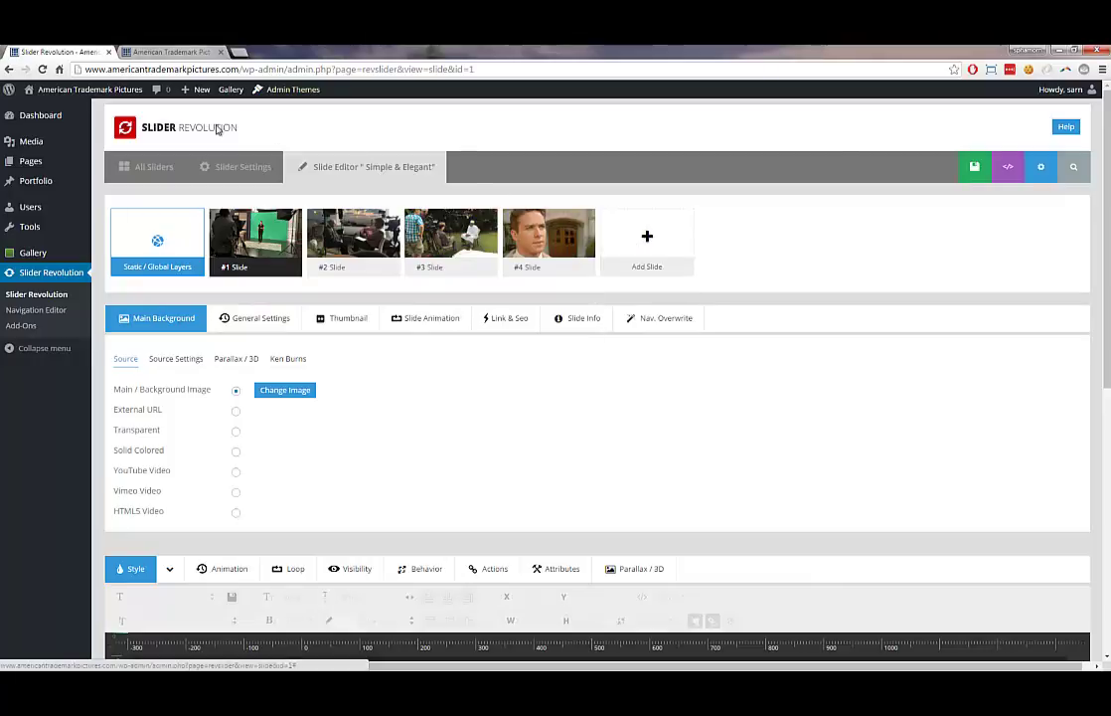
left_click(164, 51)
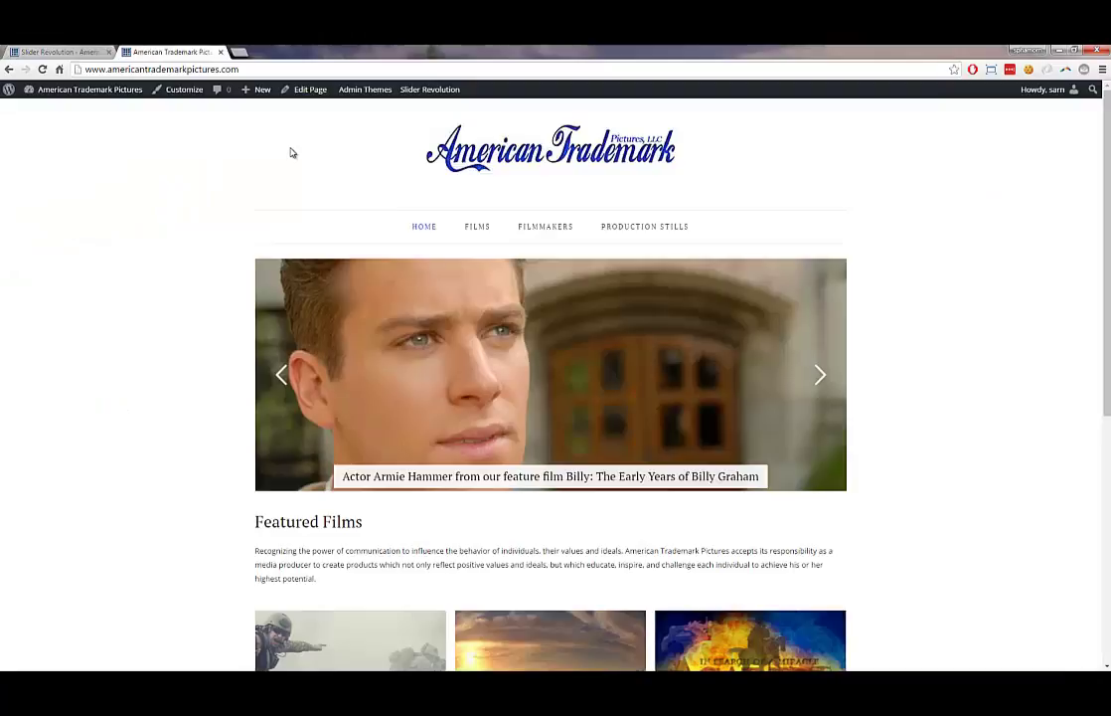
- Step the homepage slider through its slides back to the actor slide, then return to the editor
left_click(281, 374)
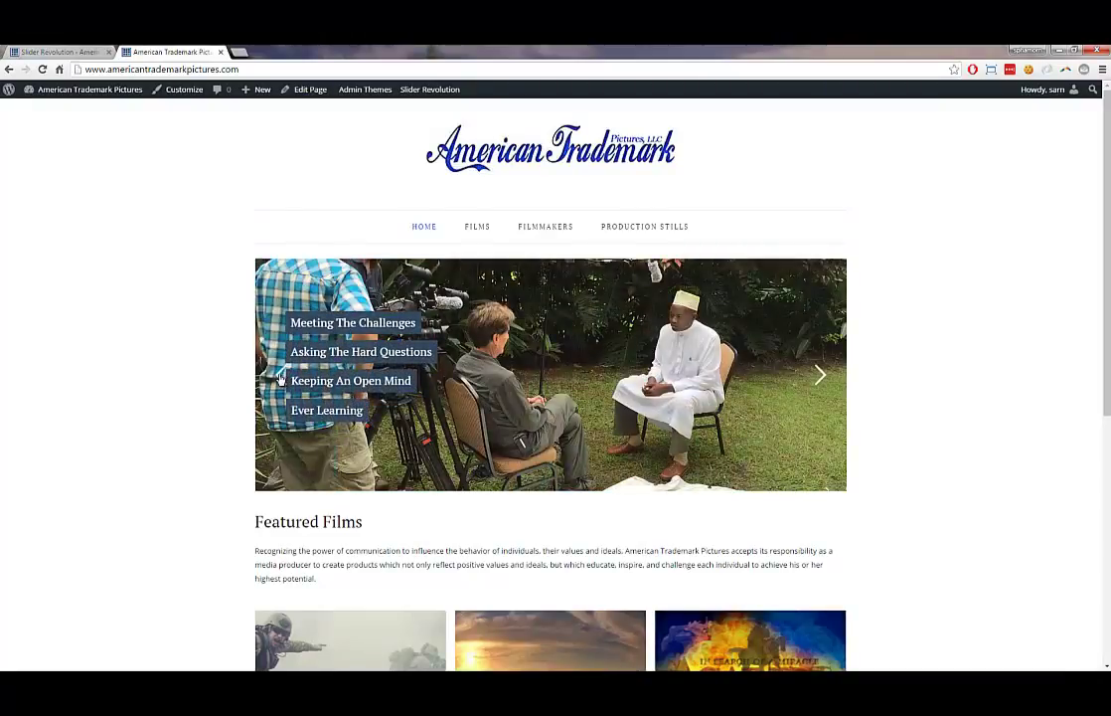
left_click(281, 377)
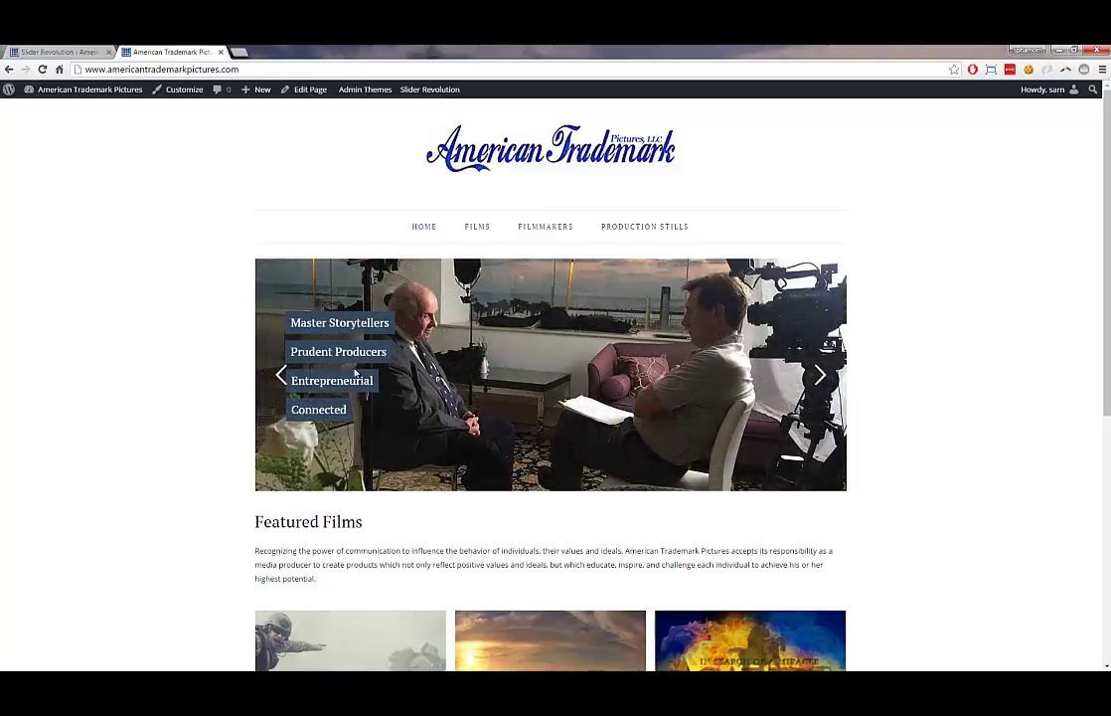
left_click(820, 375)
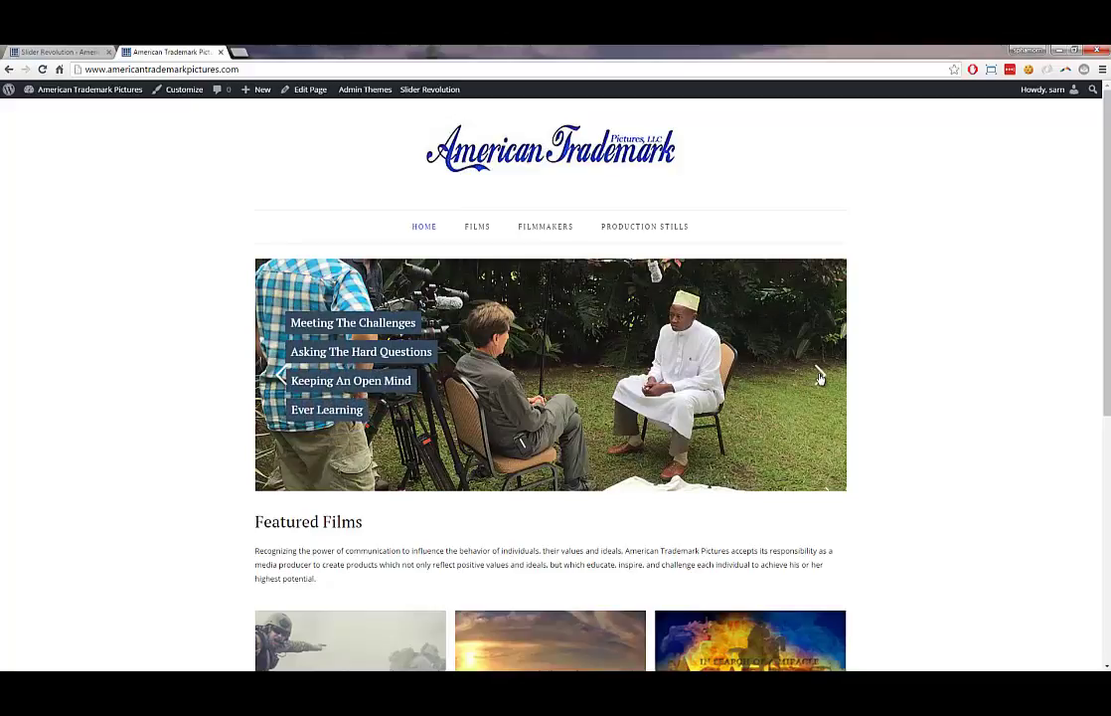
left_click(820, 375)
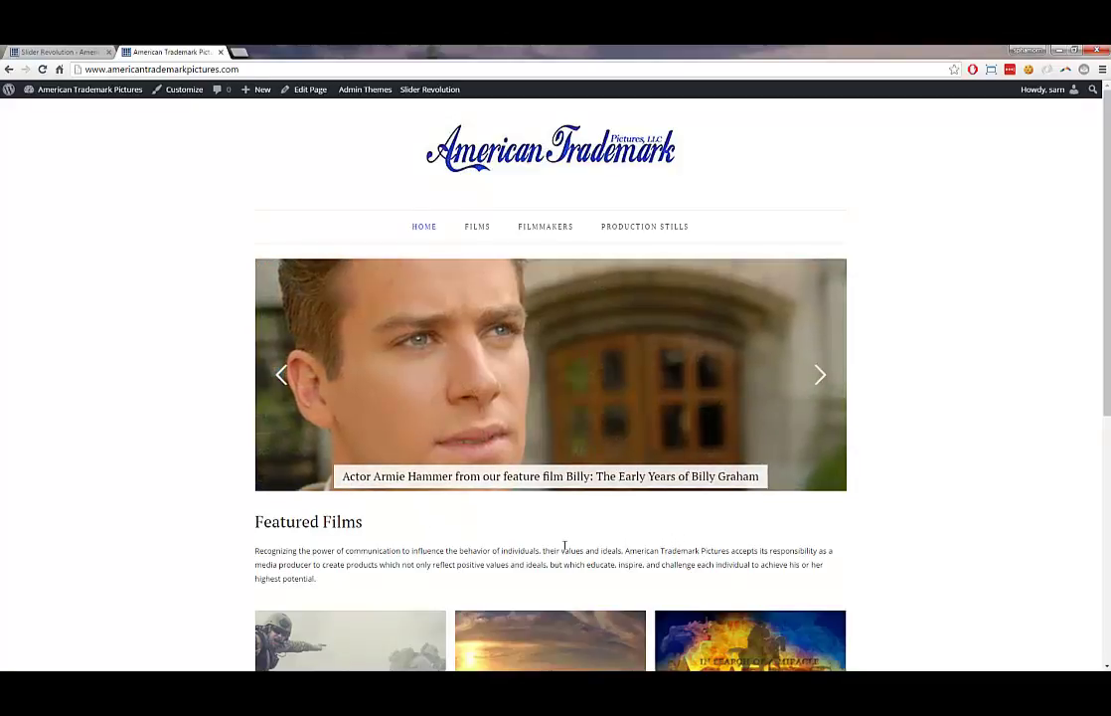
left_click(82, 51)
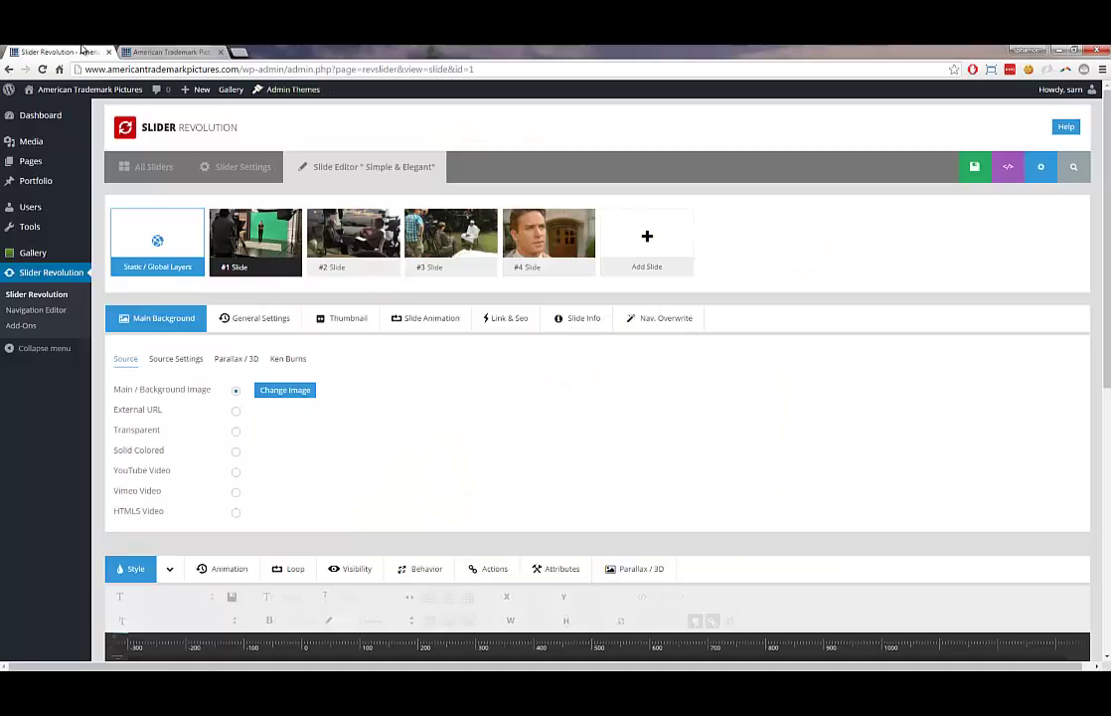
- Duplicate slide #4 and load the new slide #5 into the editor
mouse_move(538, 239)
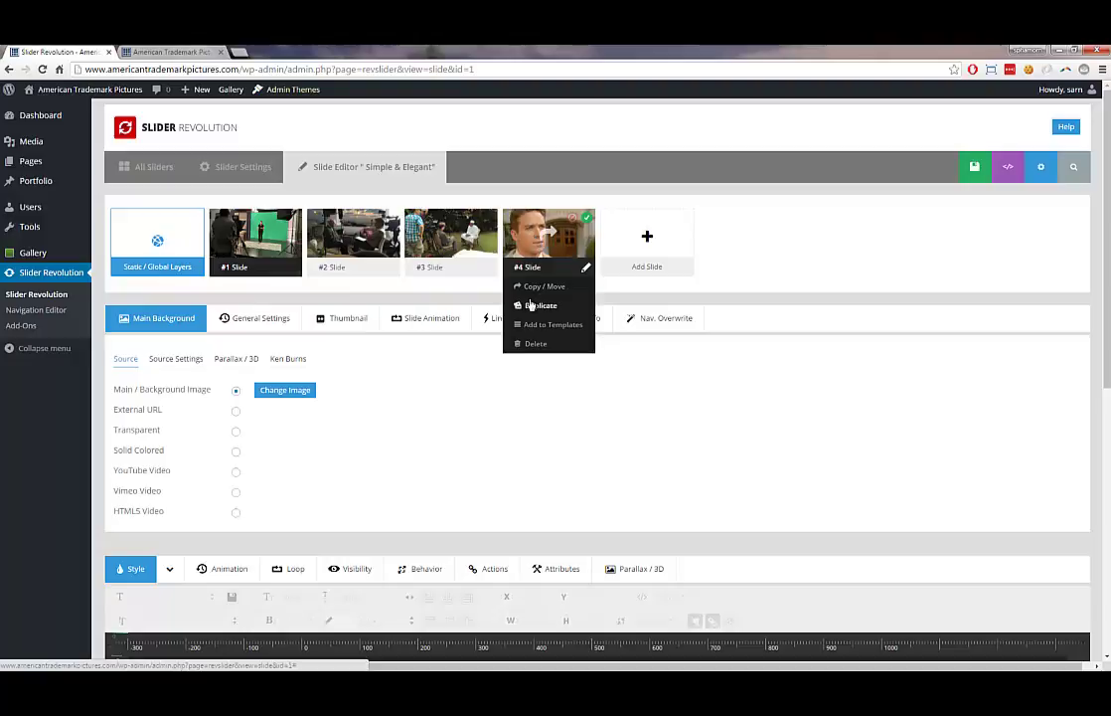
left_click(529, 306)
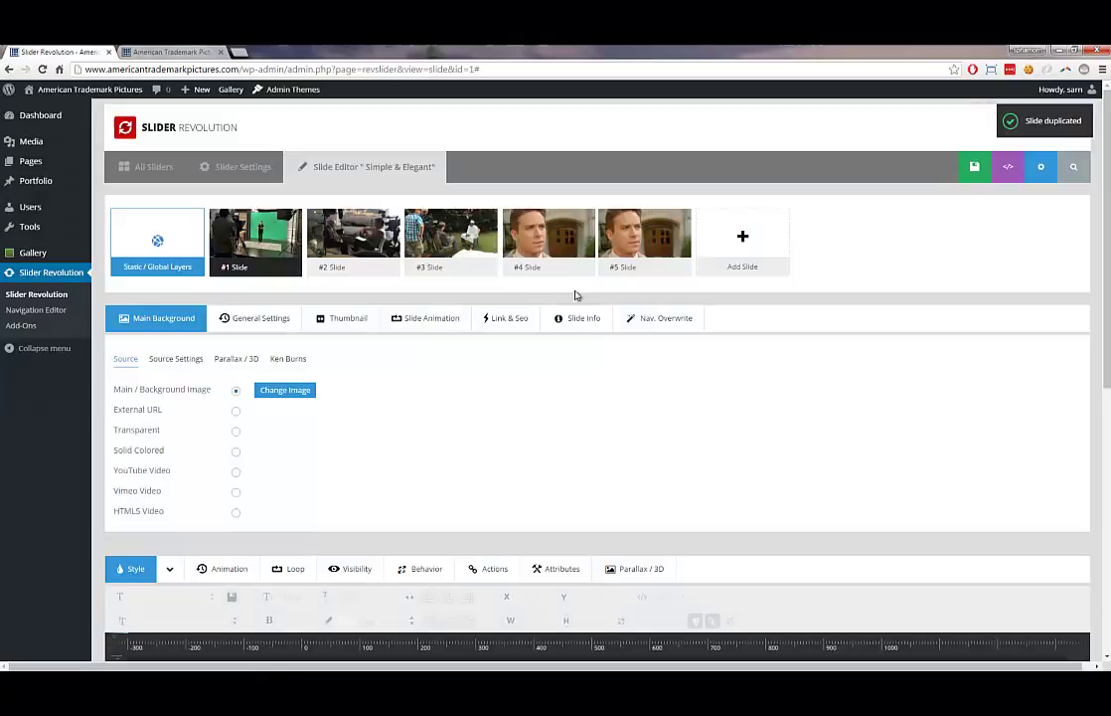
mouse_move(636, 243)
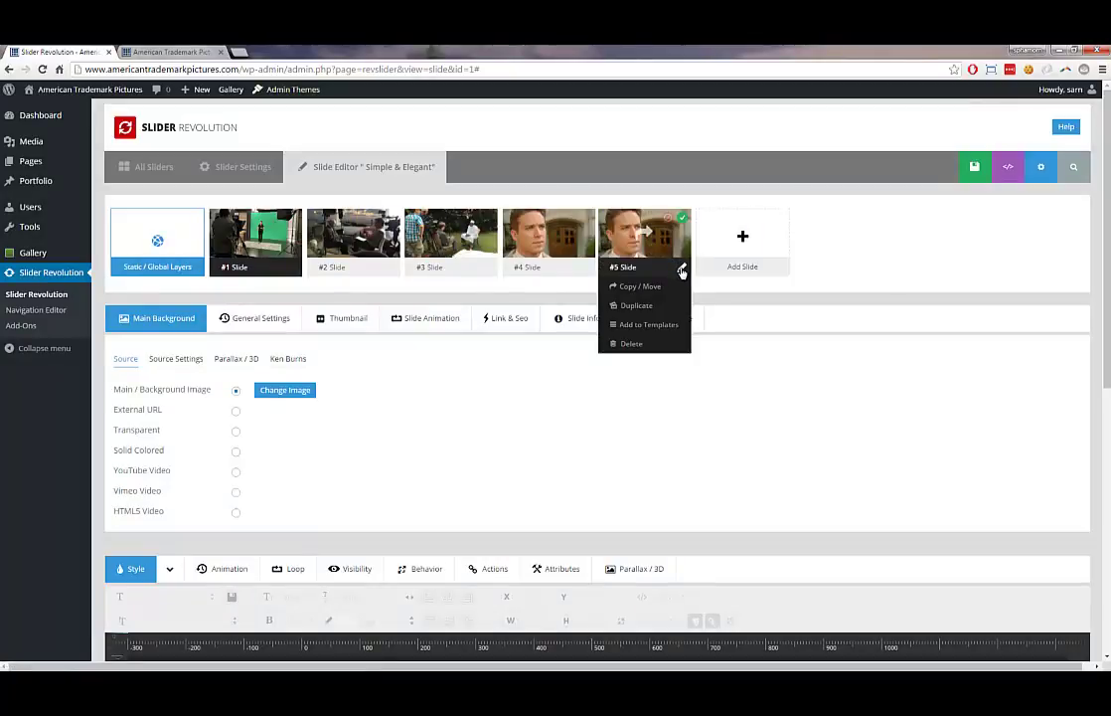
left_click(677, 272)
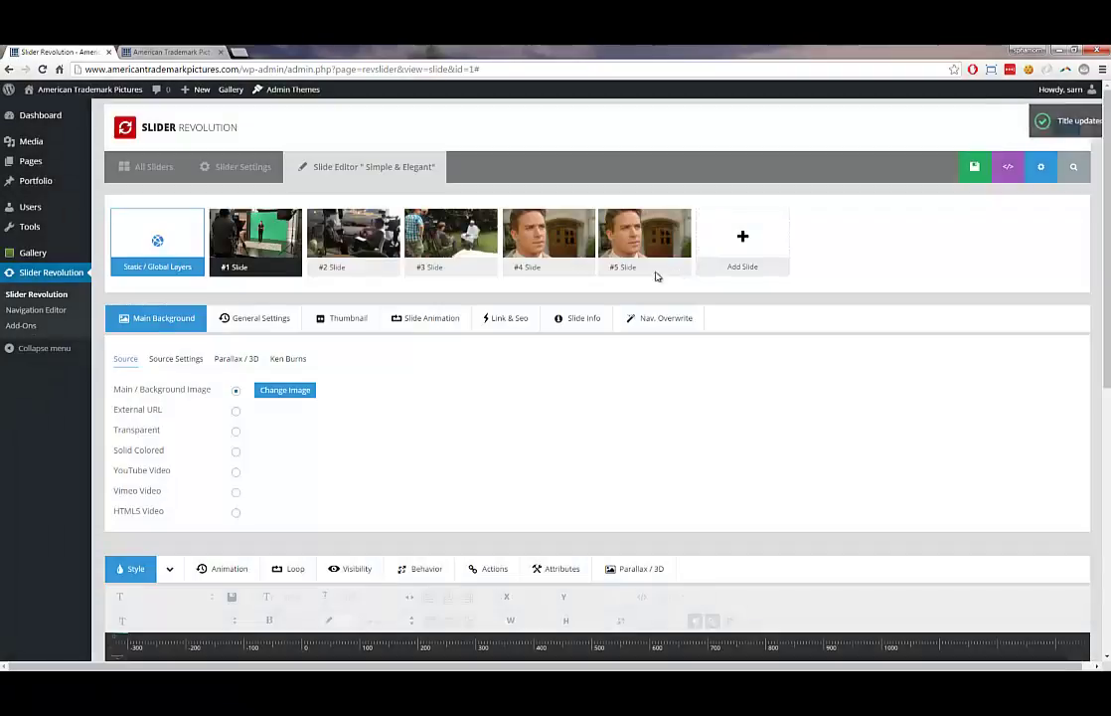
mouse_move(364, 257)
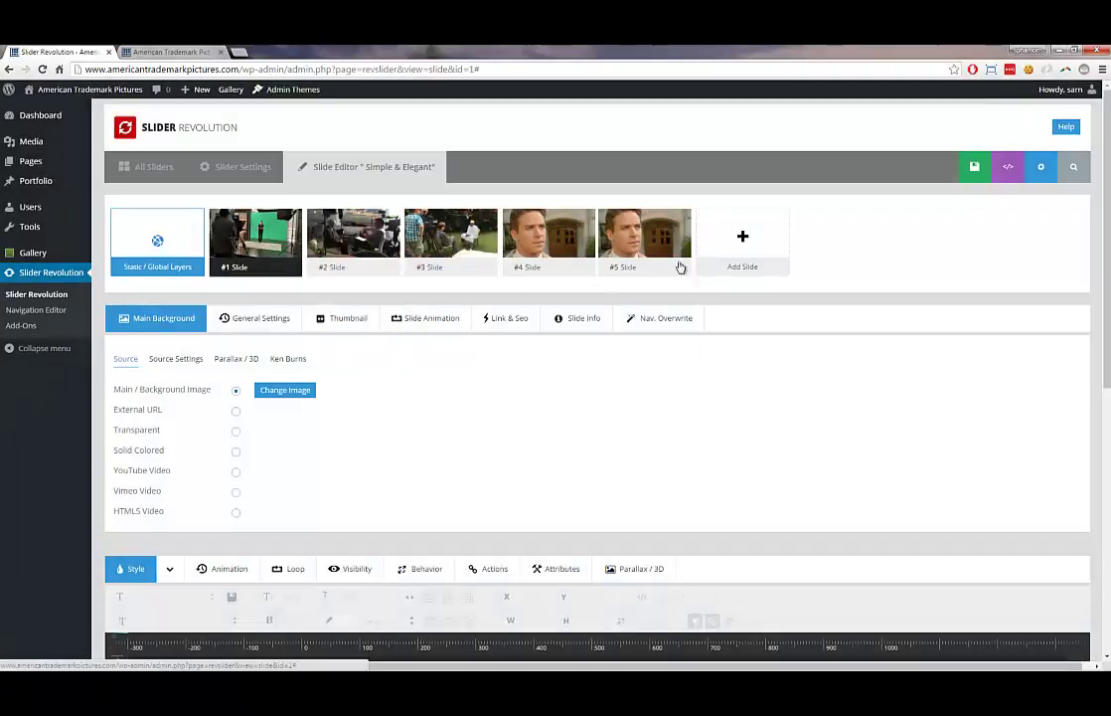
mouse_move(671, 269)
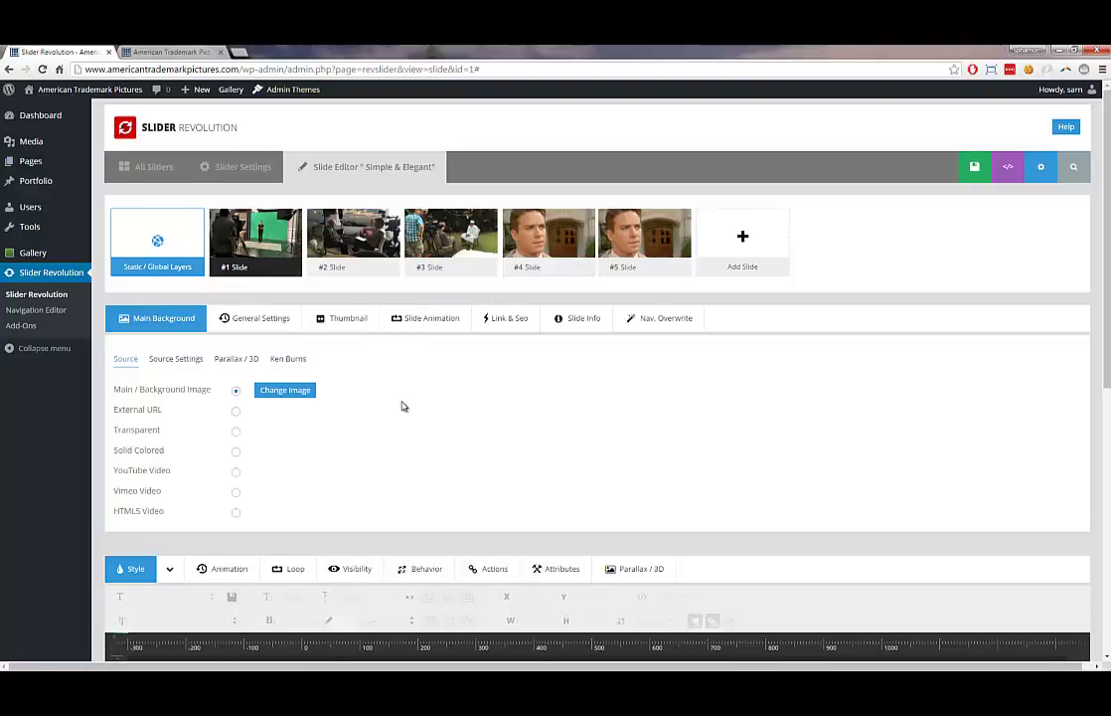
scroll(403, 406, "down", 1)
scroll(400, 403, "down", 3)
scroll(397, 401, "up", 4)
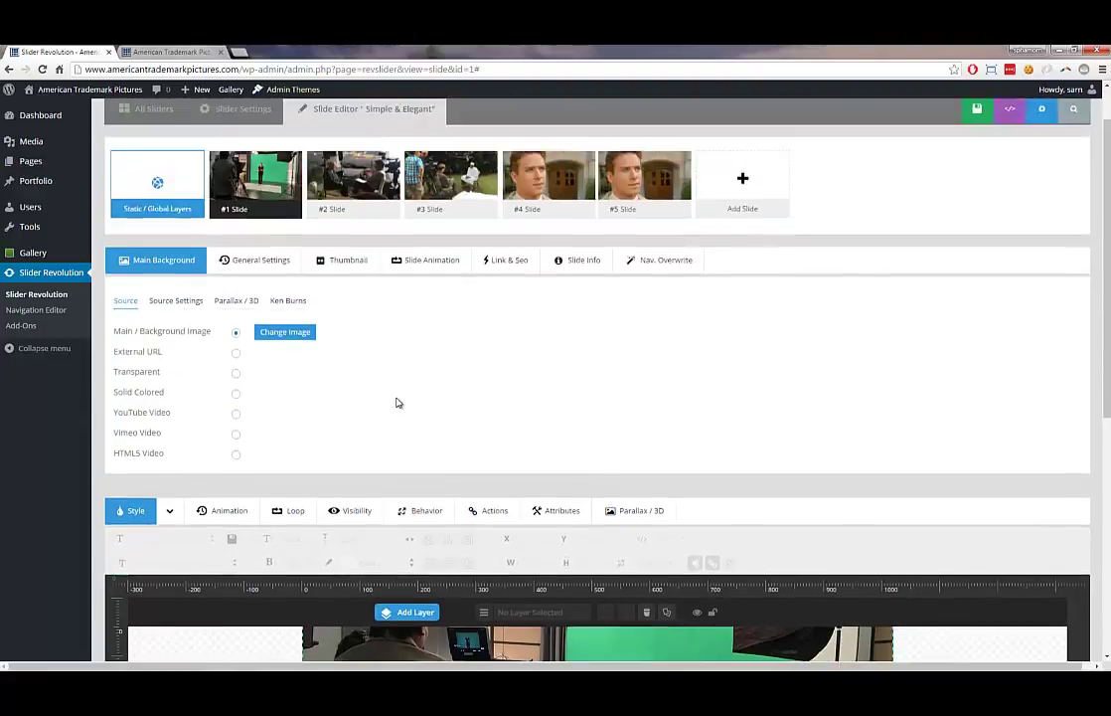
mouse_move(268, 262)
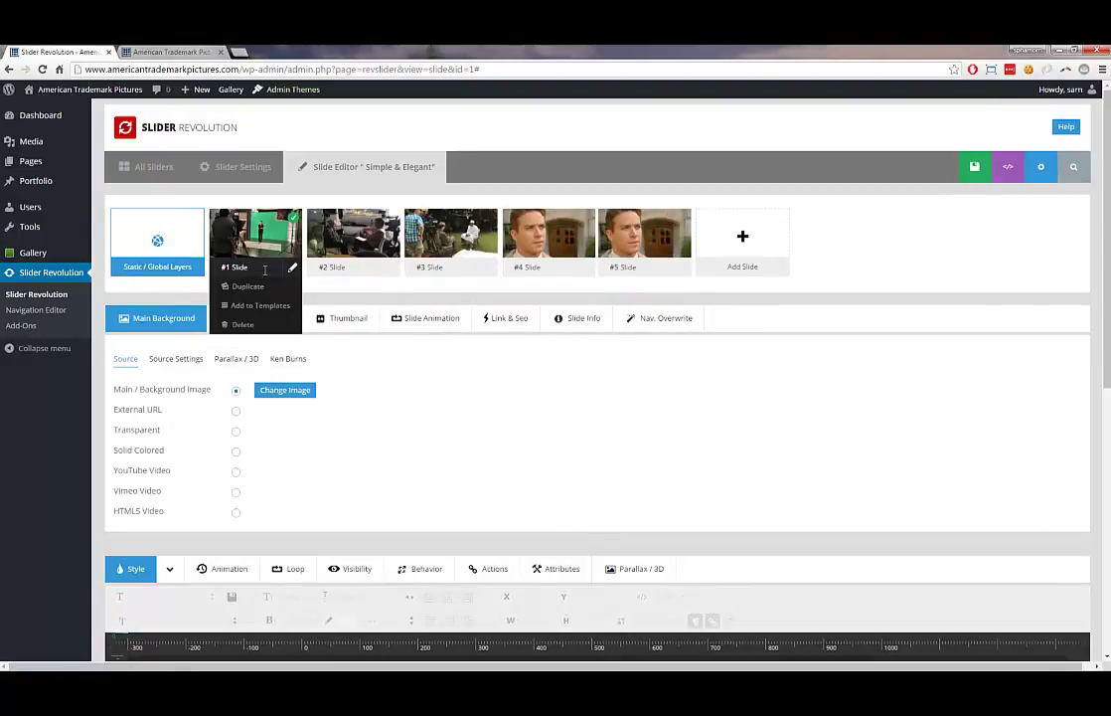
left_click(644, 255)
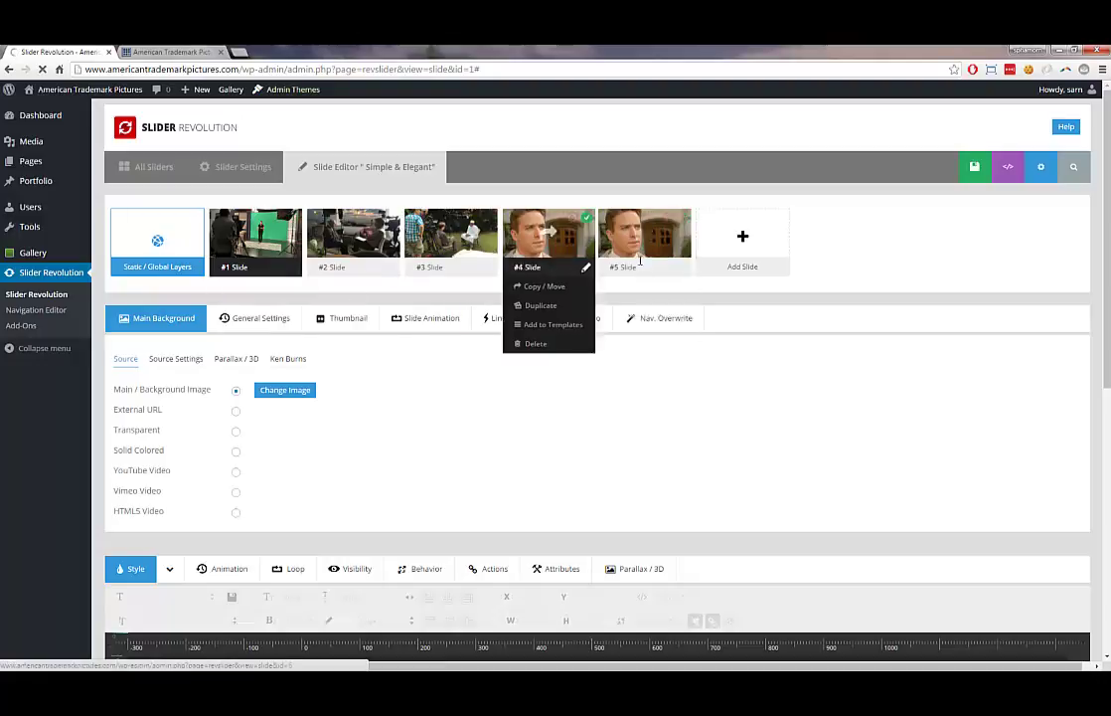
left_click(284, 266)
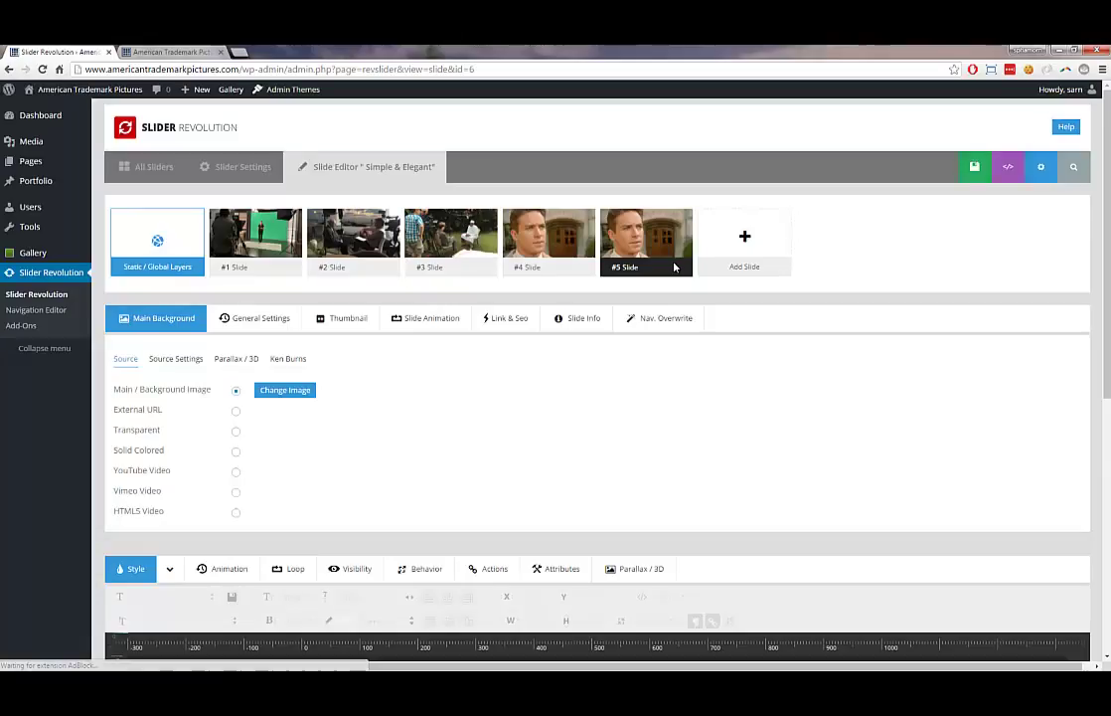
- Start changing slide #5's main background image
scroll(314, 347, "down", 5)
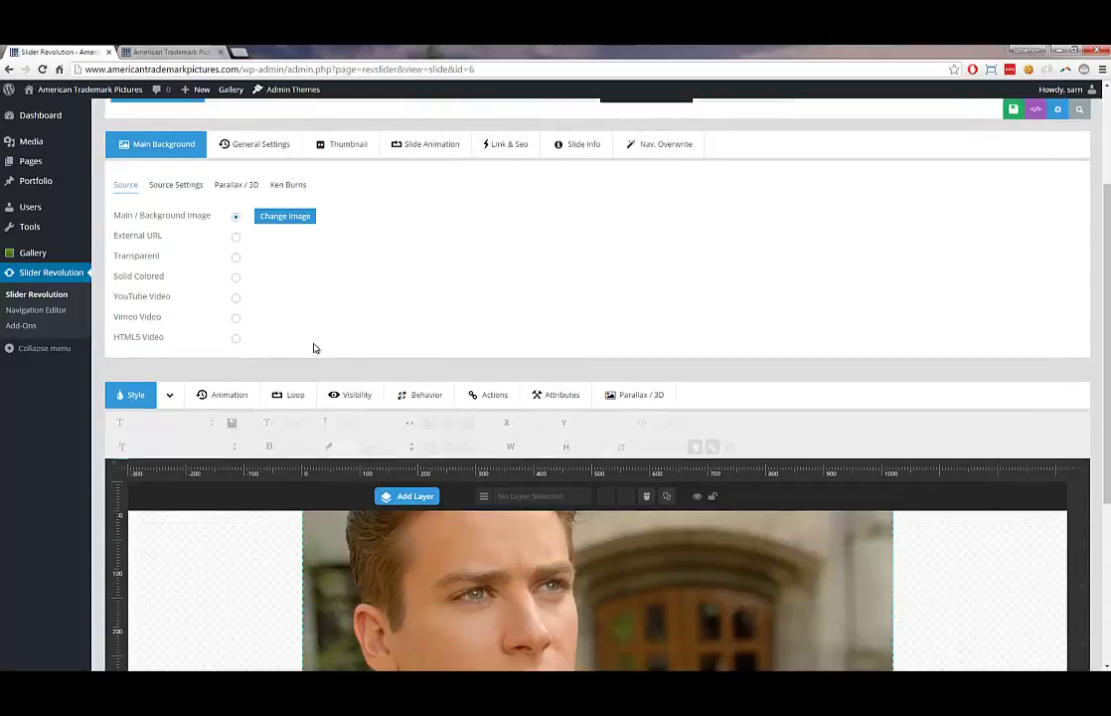
scroll(314, 345, "up", 2)
scroll(314, 345, "up", 3)
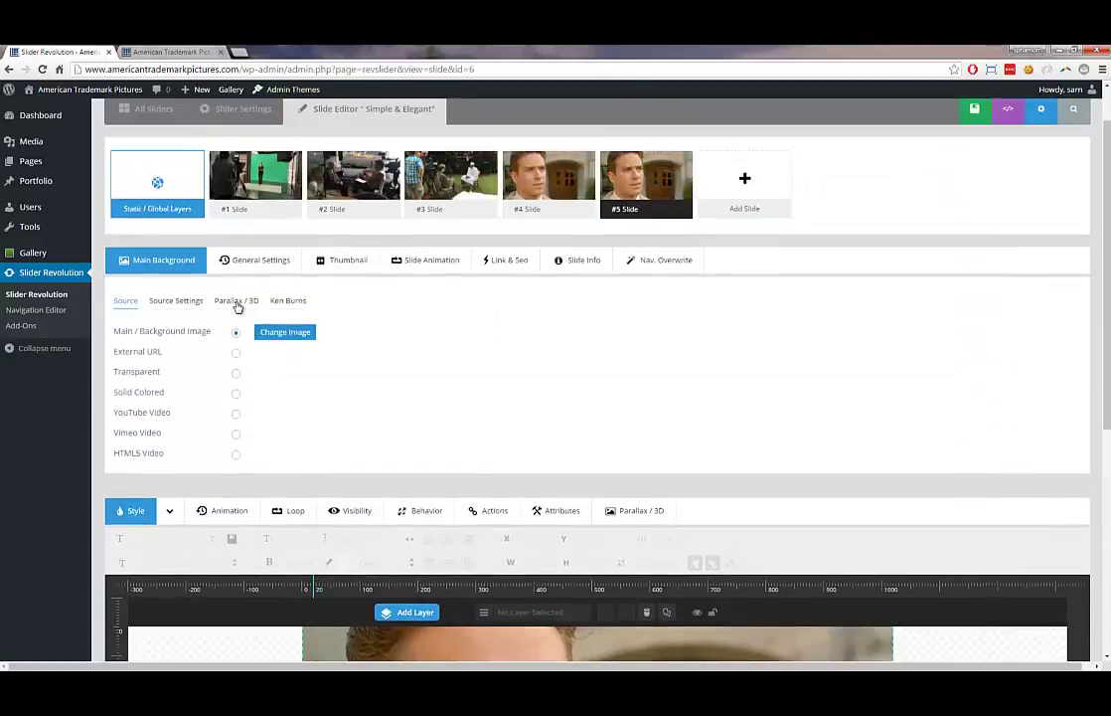
left_click(281, 332)
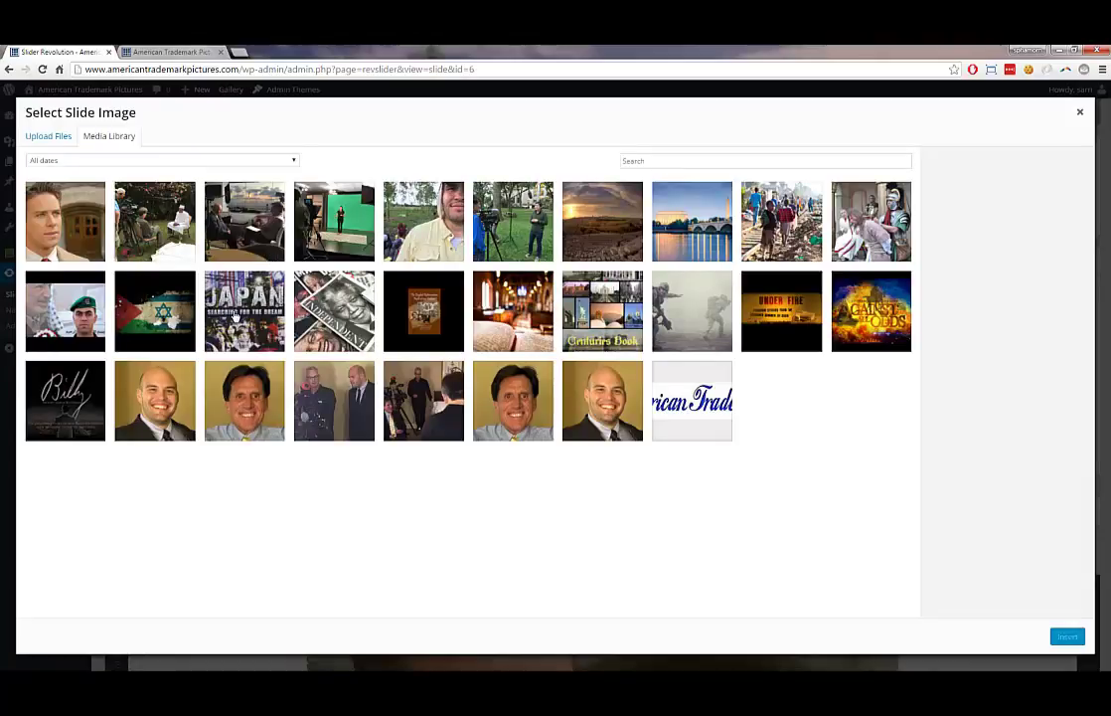
- Set the JAPAN: Searching for the Dream poster as slide #5's background
left_click(245, 311)
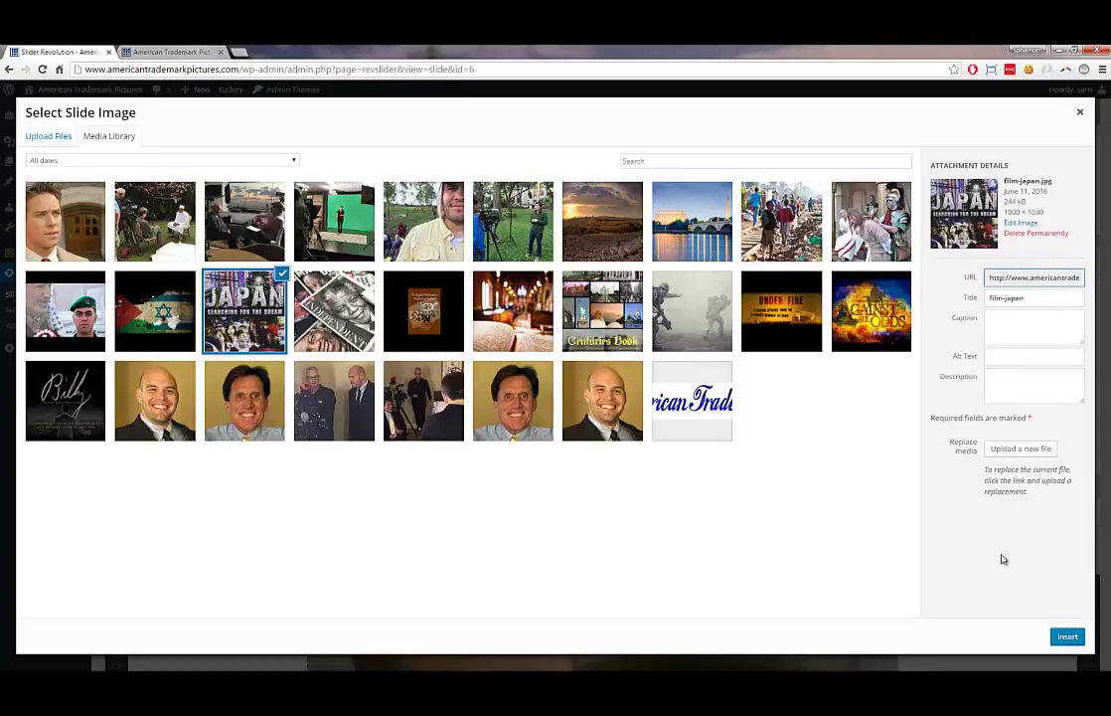
left_click(1063, 636)
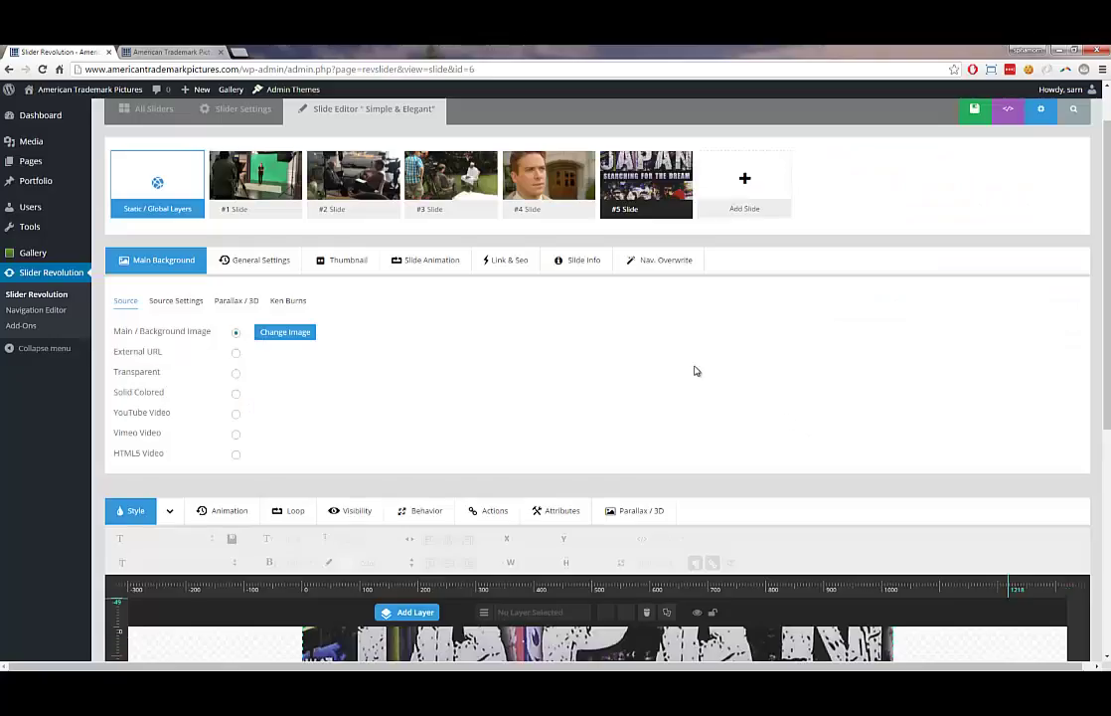
scroll(696, 371, "down", 5)
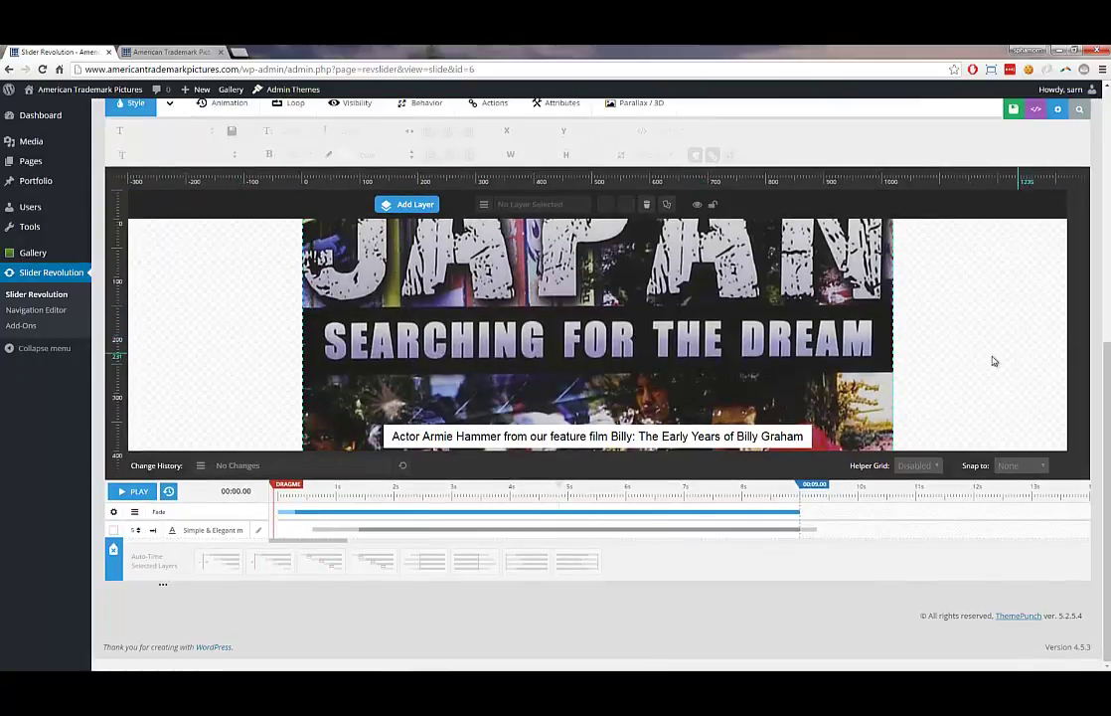
scroll(471, 367, "up", 4)
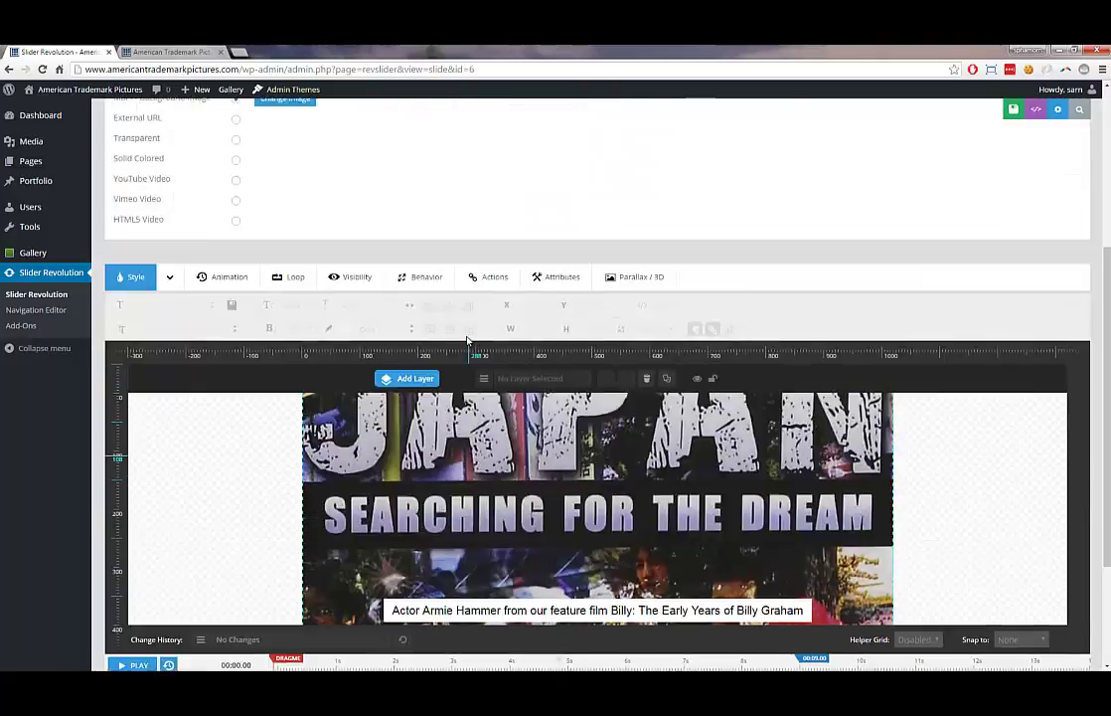
scroll(466, 335, "down", 3)
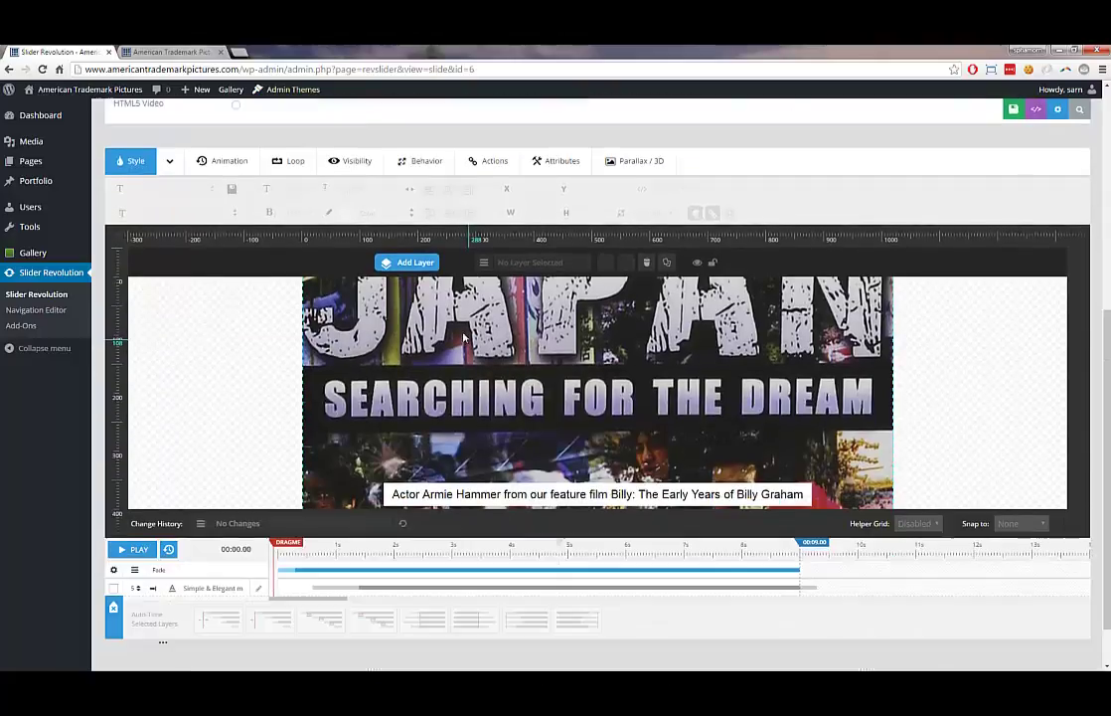
- Replace slide #5's caption text with 'Test Text'
left_click(485, 494)
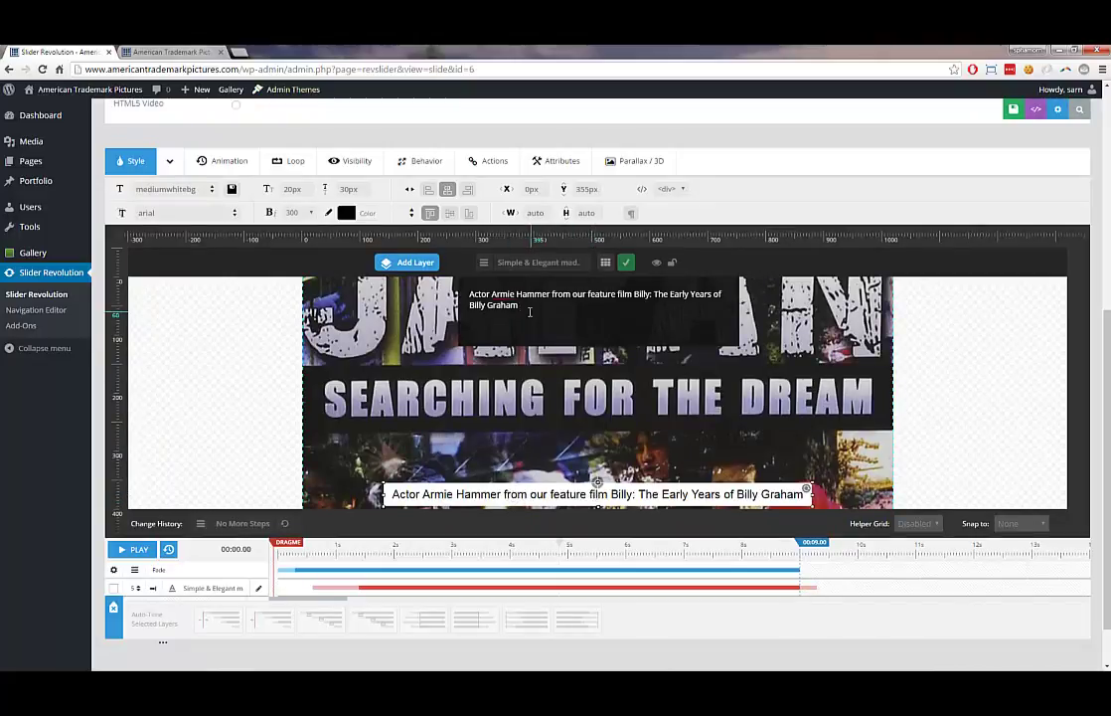
left_click_drag(530, 312, 454, 286)
type("Test")
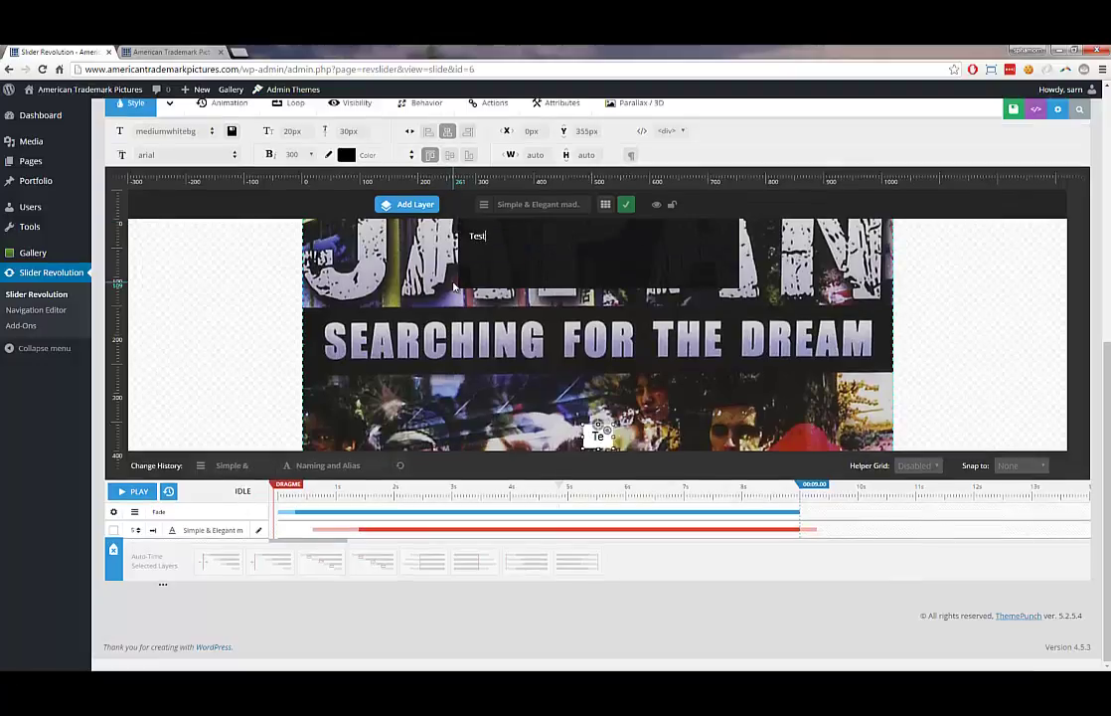
scroll(454, 286, "down", 1)
type("Text")
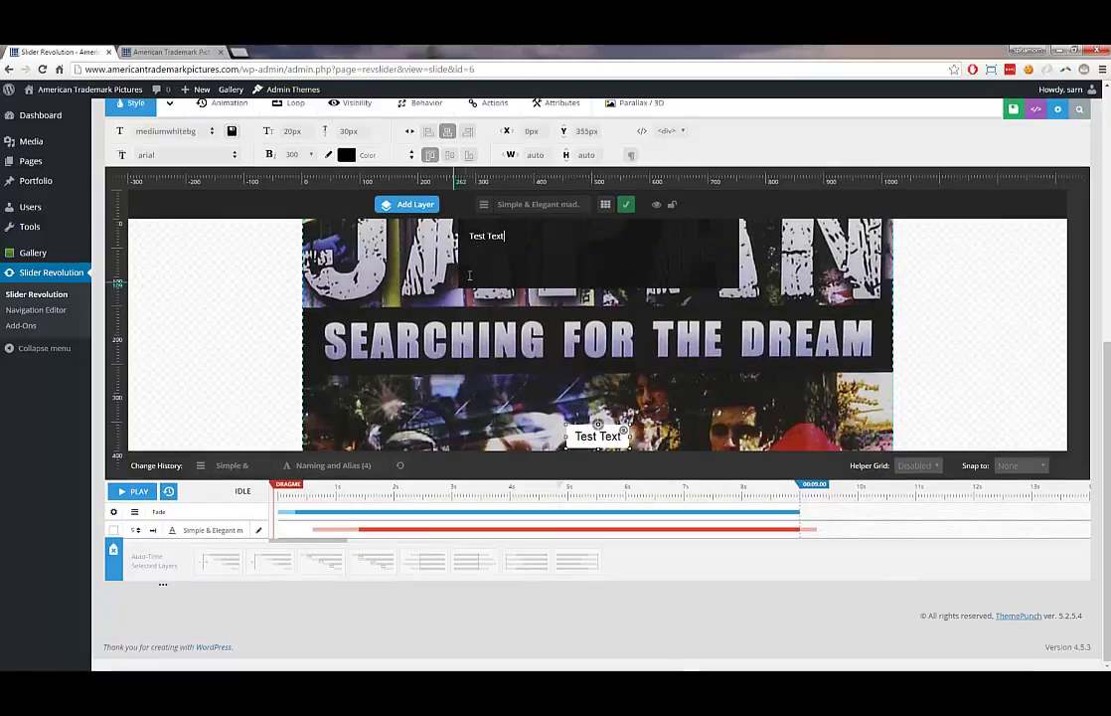
scroll(471, 275, "up", 8)
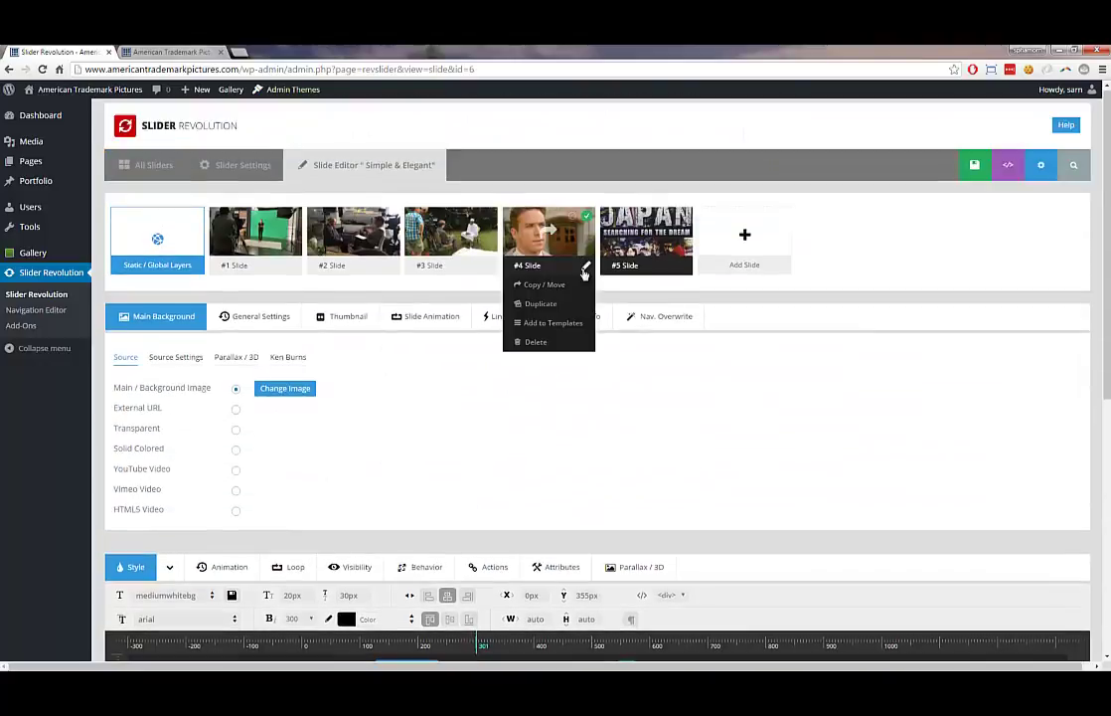
mouse_move(610, 260)
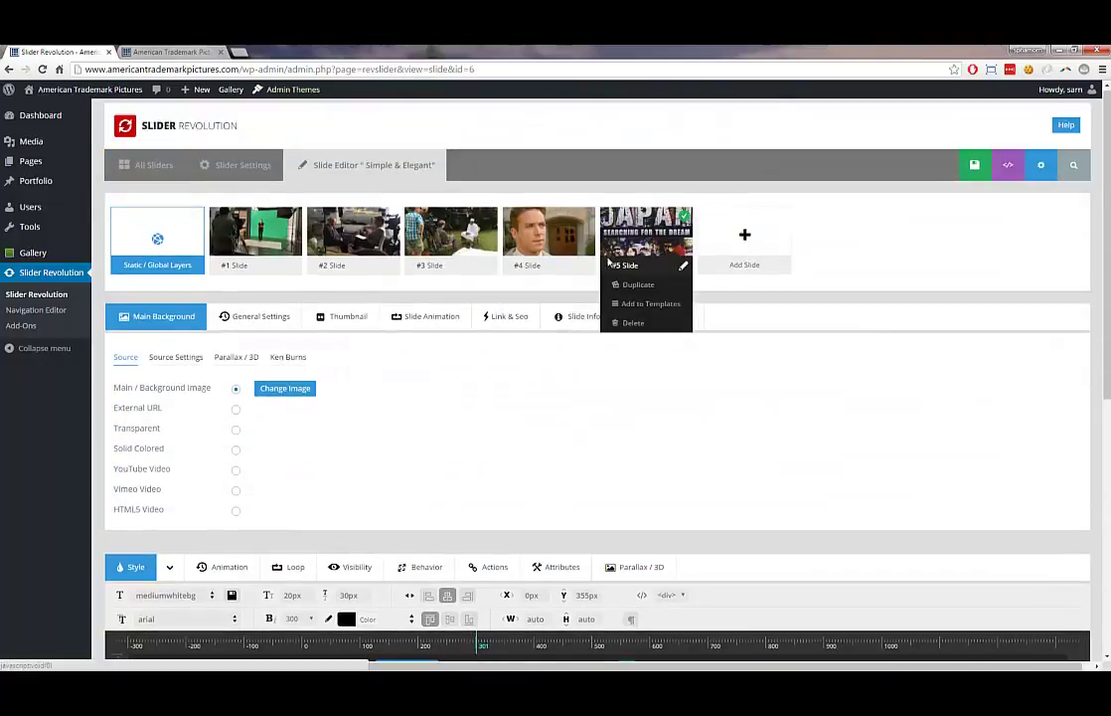
scroll(897, 261, "down", 8)
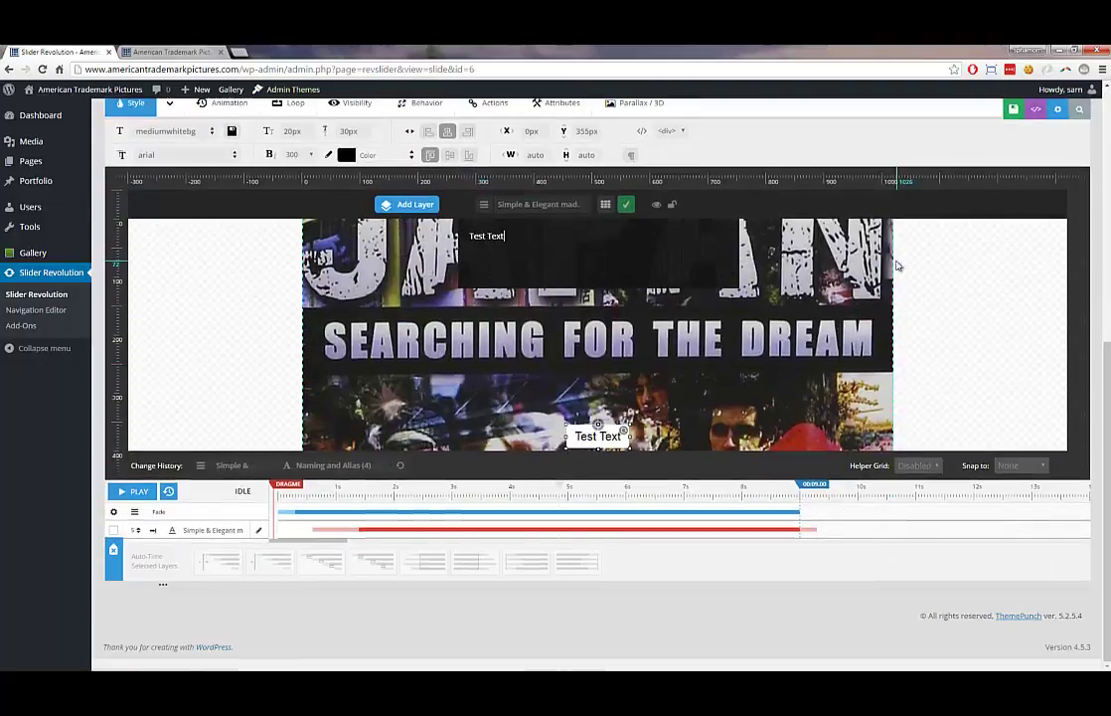
scroll(898, 266, "up", 8)
- Move the Japan slide to second place after #1, save, and view the live site
mouse_move(665, 229)
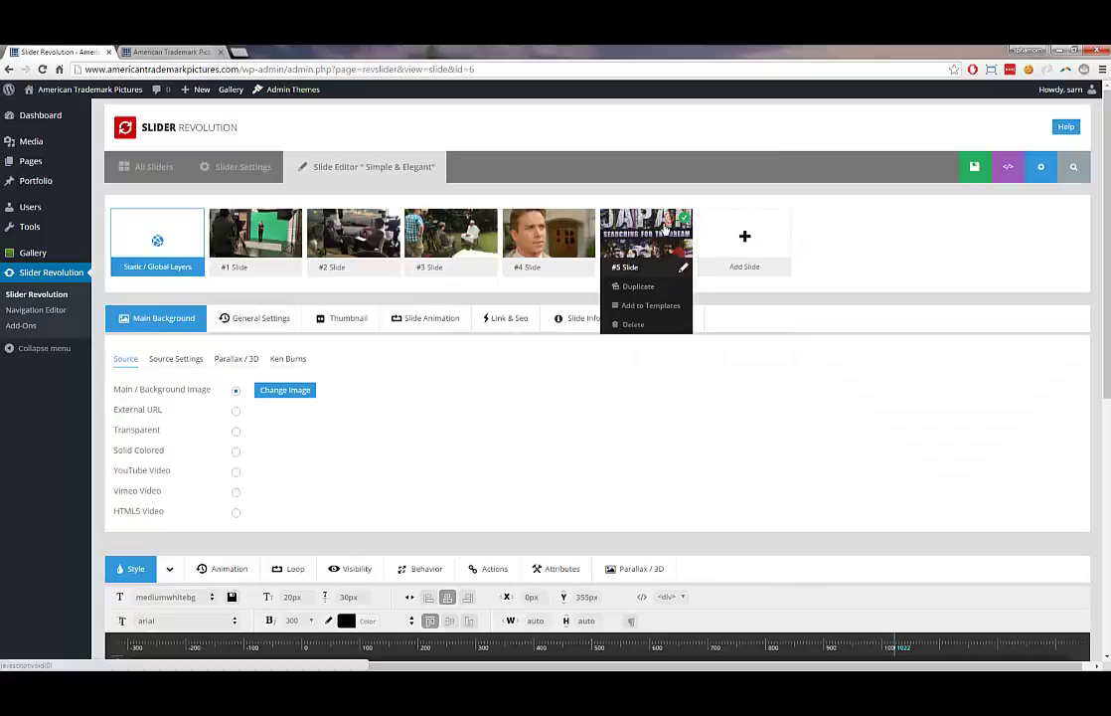
left_click_drag(657, 236, 354, 240)
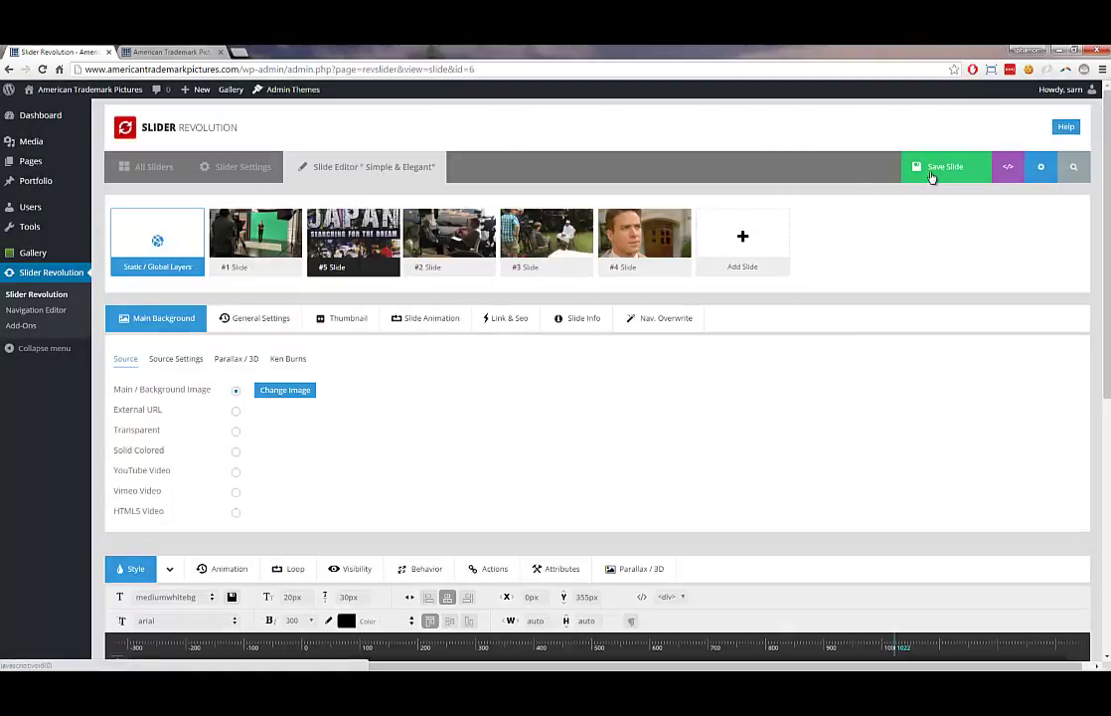
left_click(932, 176)
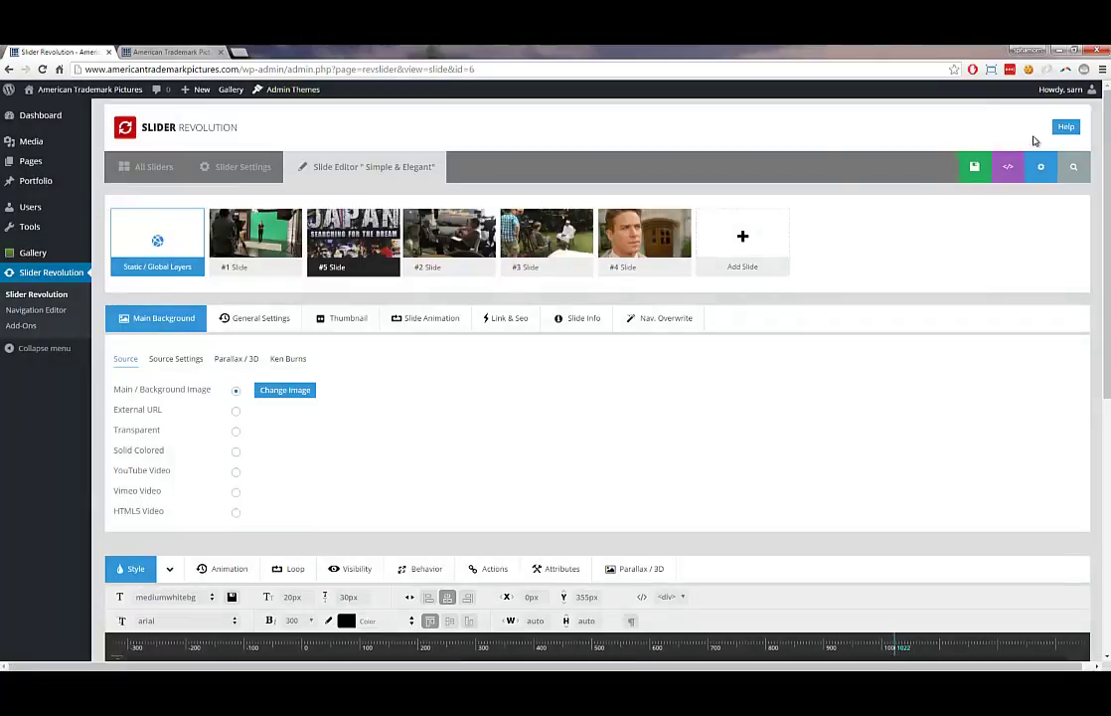
left_click(159, 51)
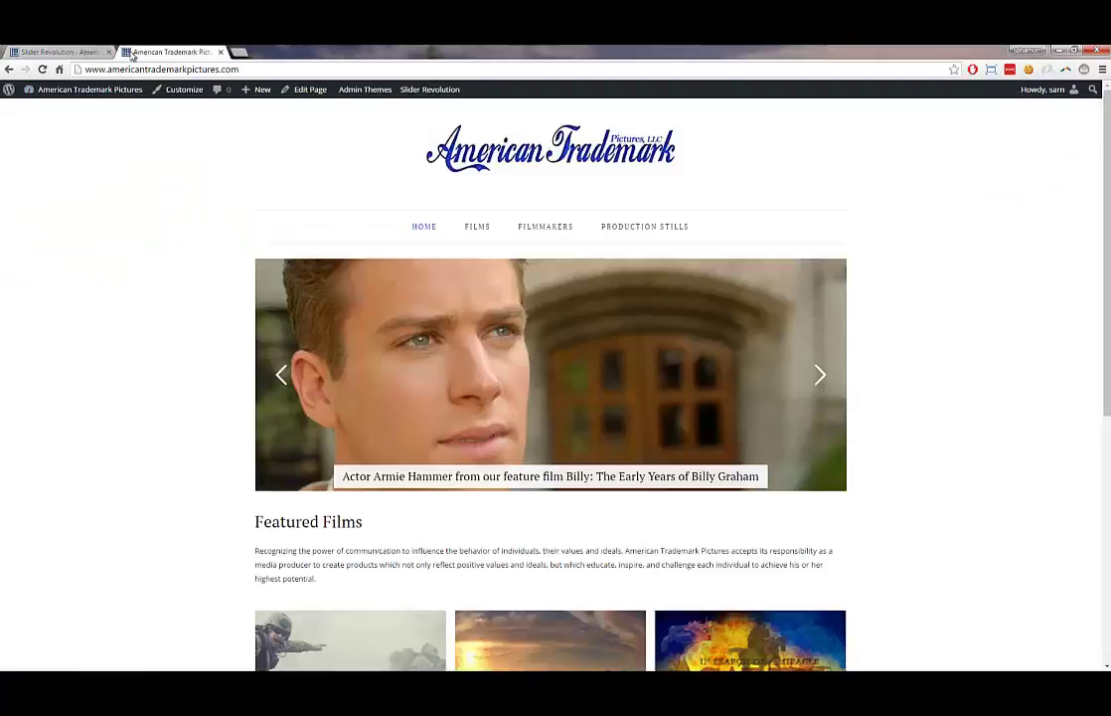
- Reload the live homepage and check the Searching for the Dream slide with Test Text, then return to the editor
left_click(42, 69)
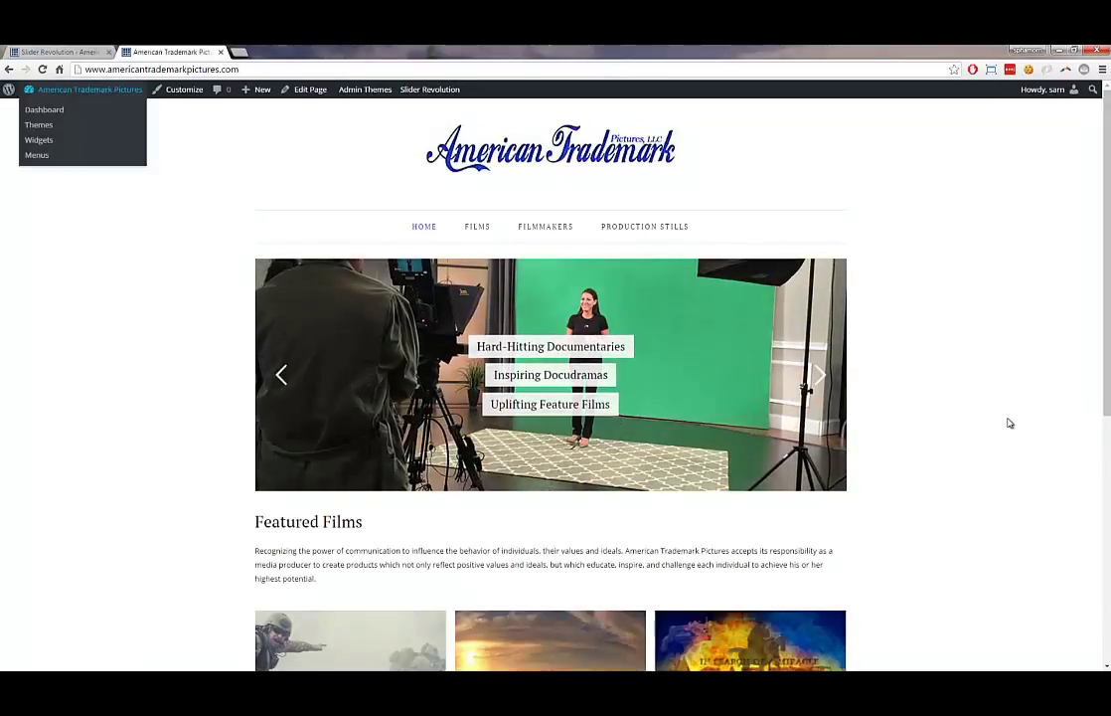
left_click(820, 376)
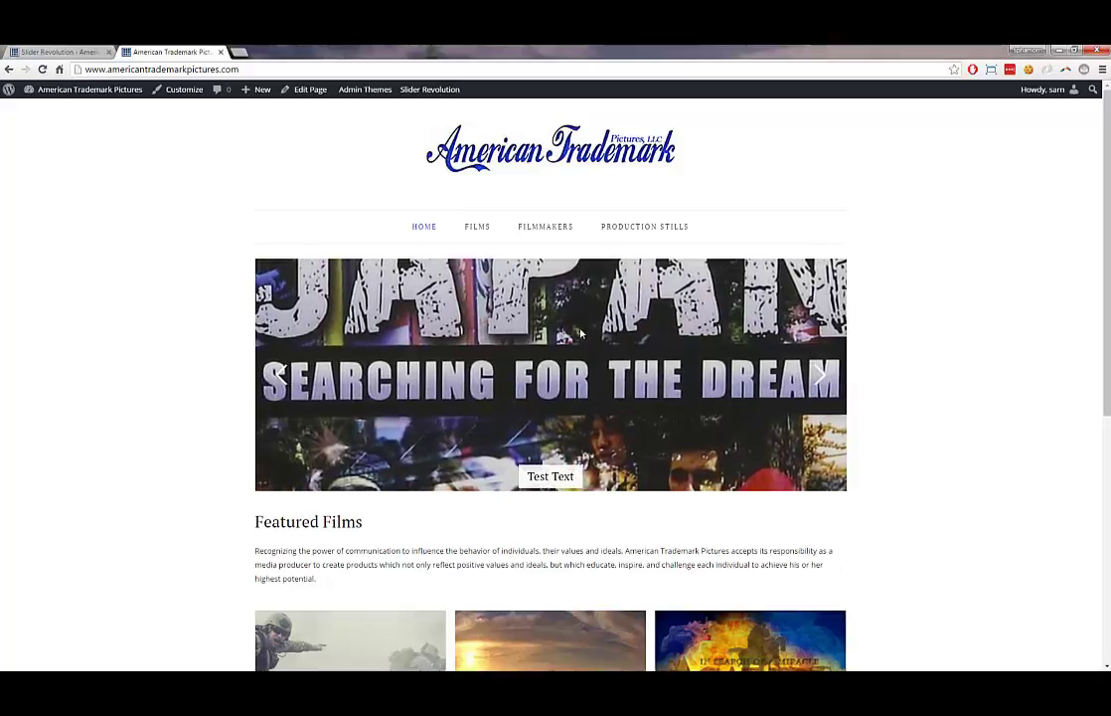
left_click(279, 375)
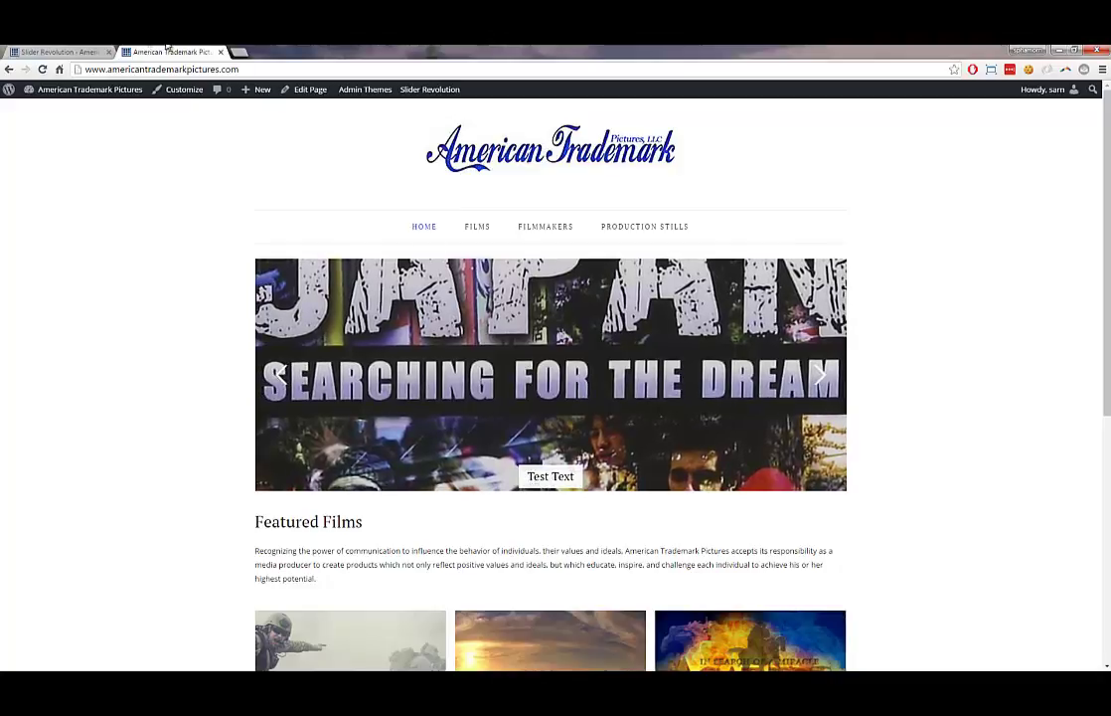
left_click(59, 50)
mouse_move(360, 253)
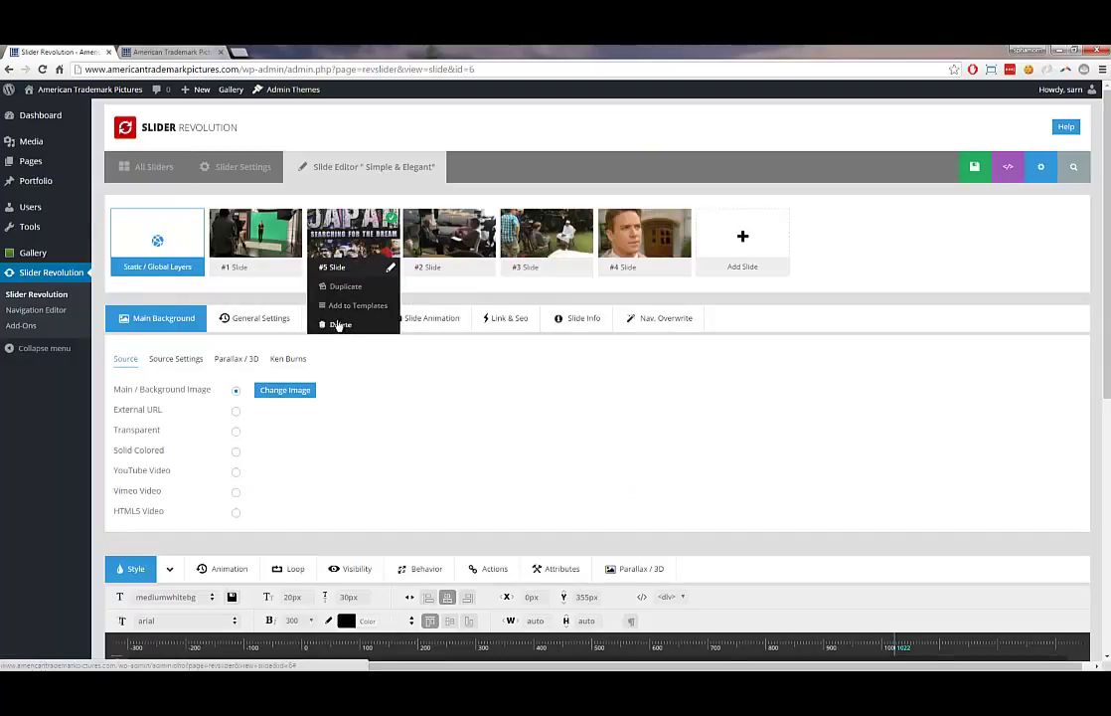
- Delete slide #5, Searching for the Dream, confirming with OK
left_click(338, 325)
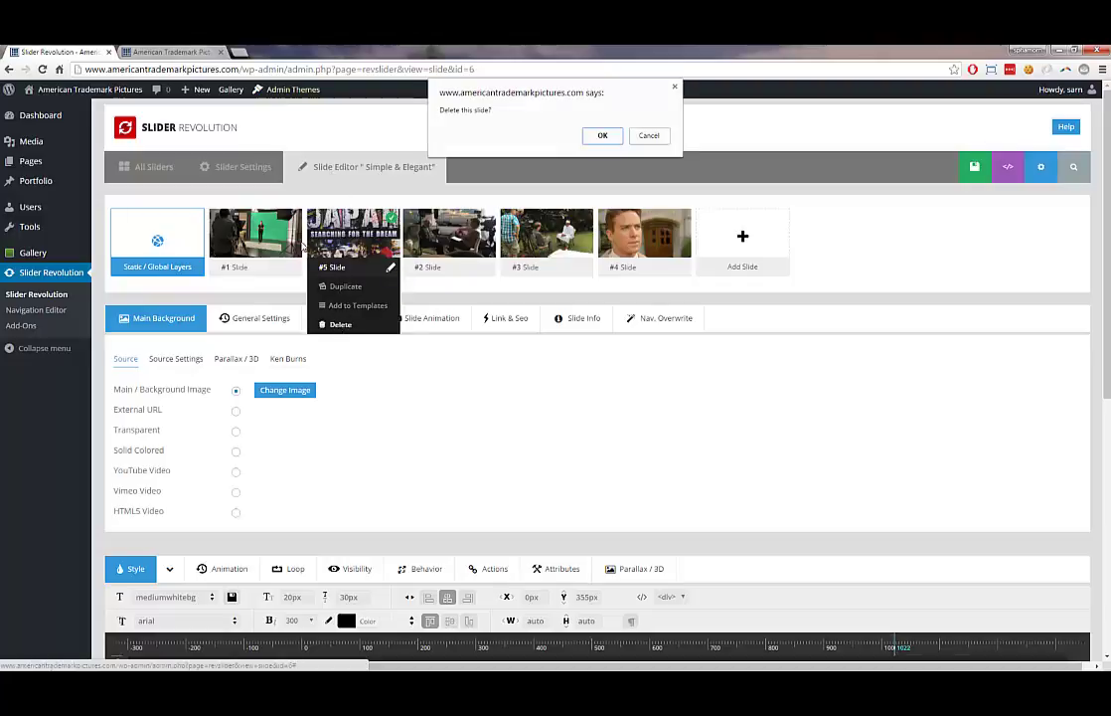
left_click(601, 137)
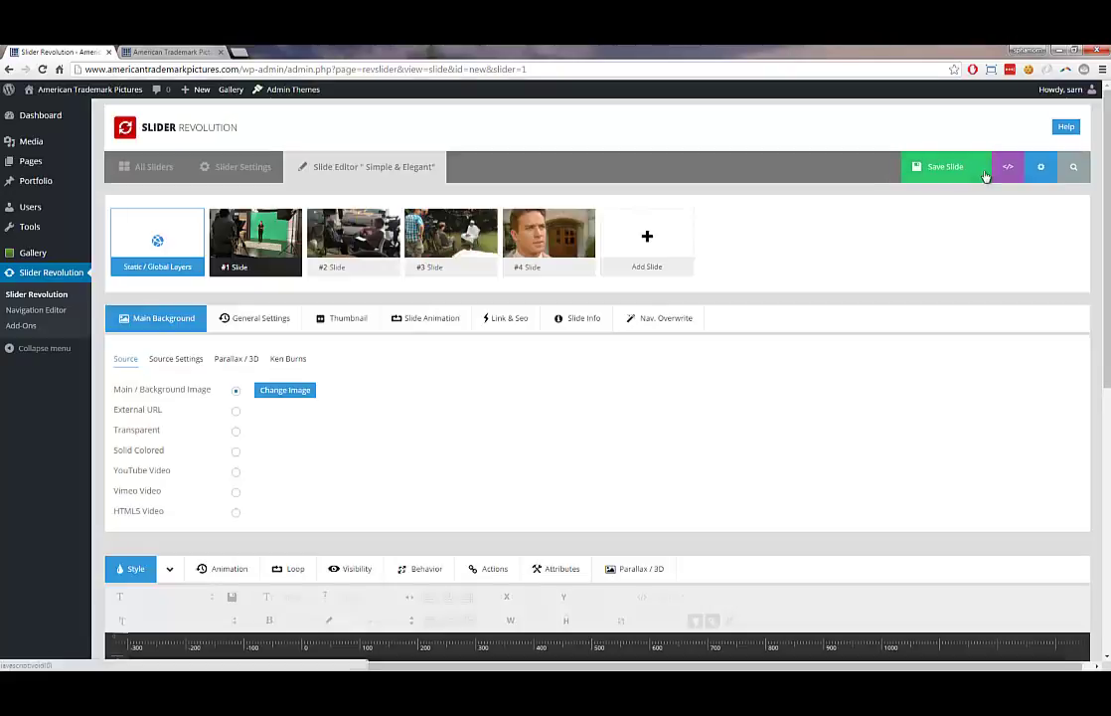
- Save the four-slide slider and confirm the reloaded live slider no longer shows the Japan slide
left_click(949, 168)
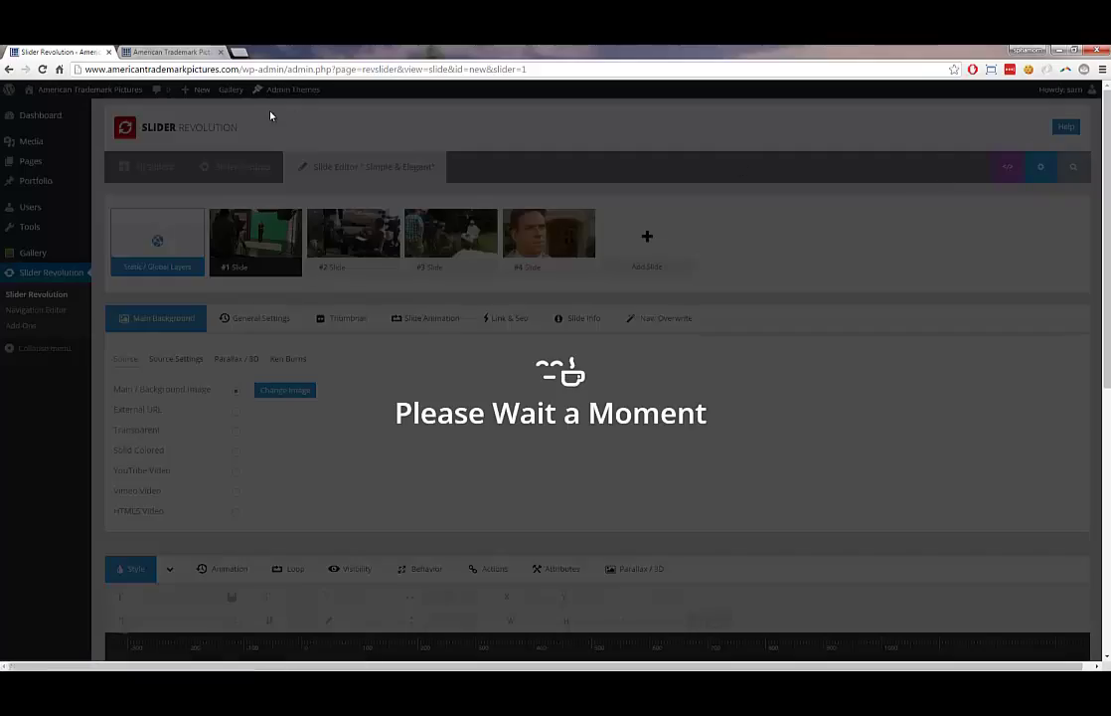
left_click(171, 51)
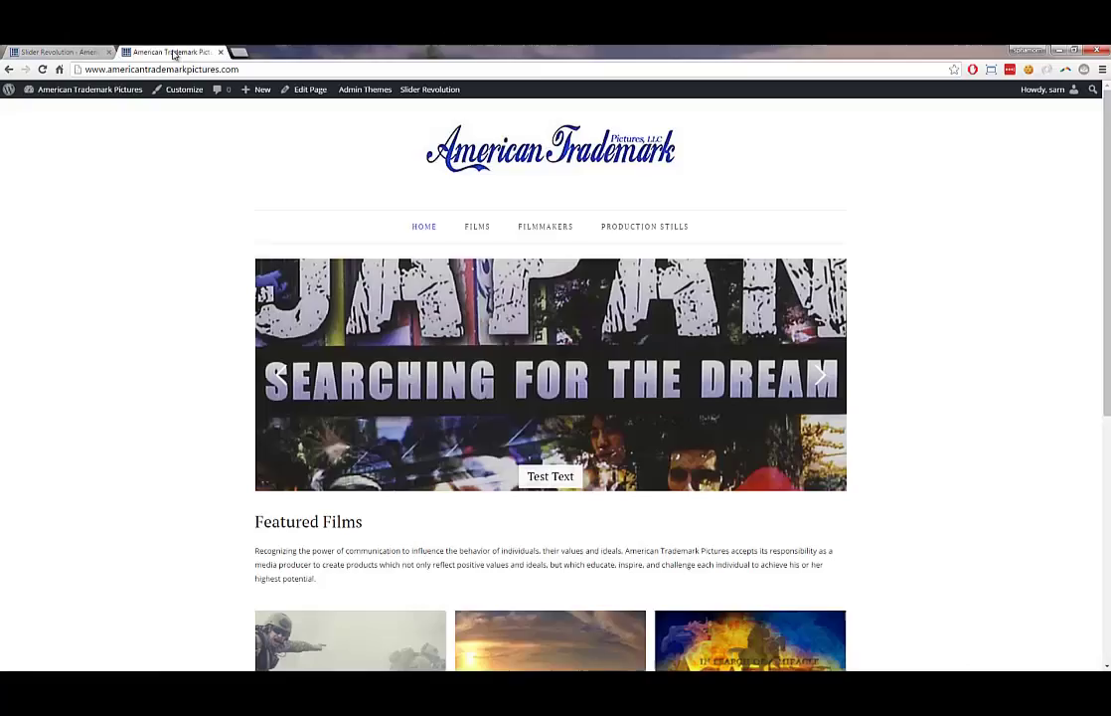
left_click(43, 69)
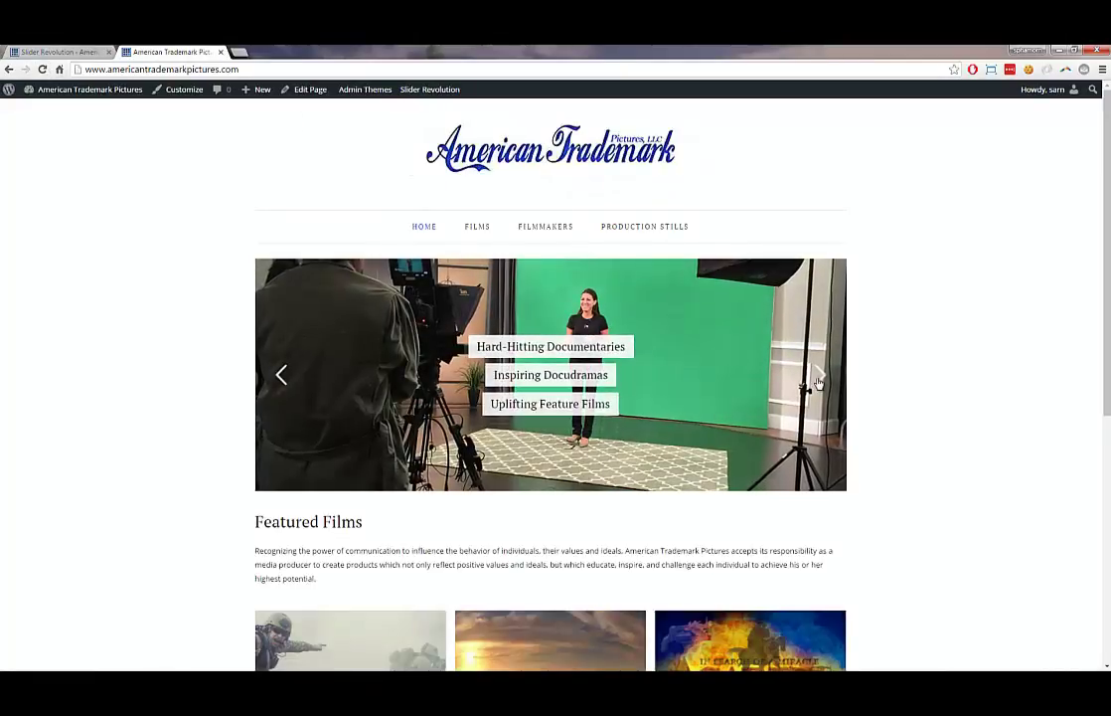
left_click(820, 375)
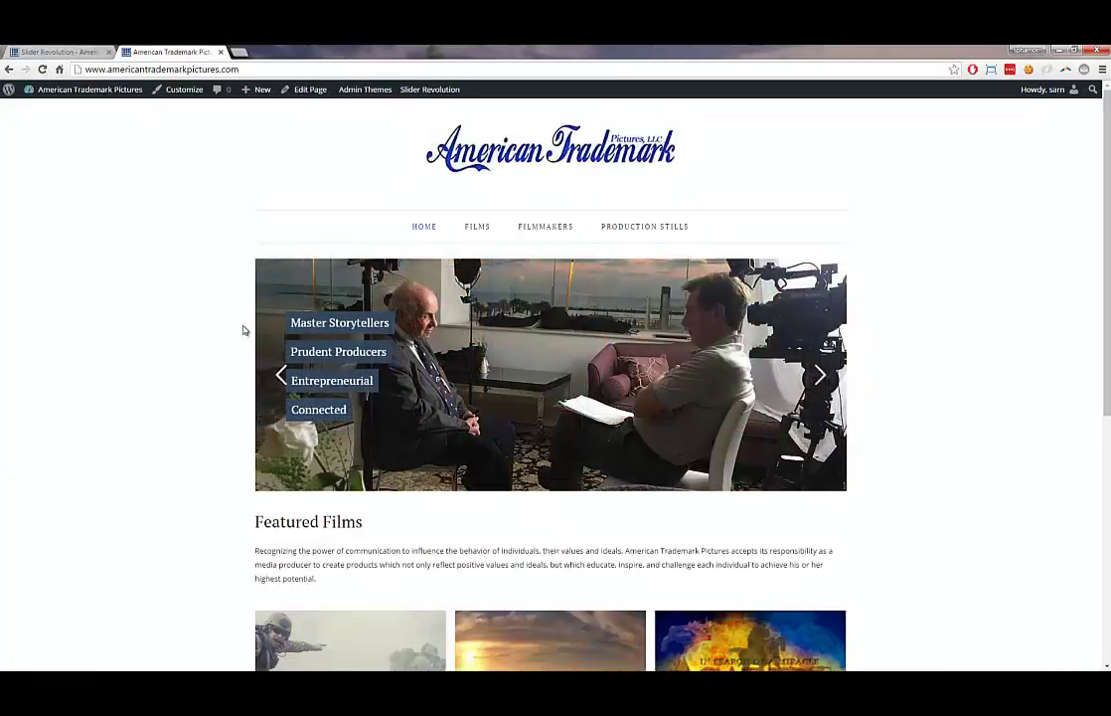
left_click(277, 376)
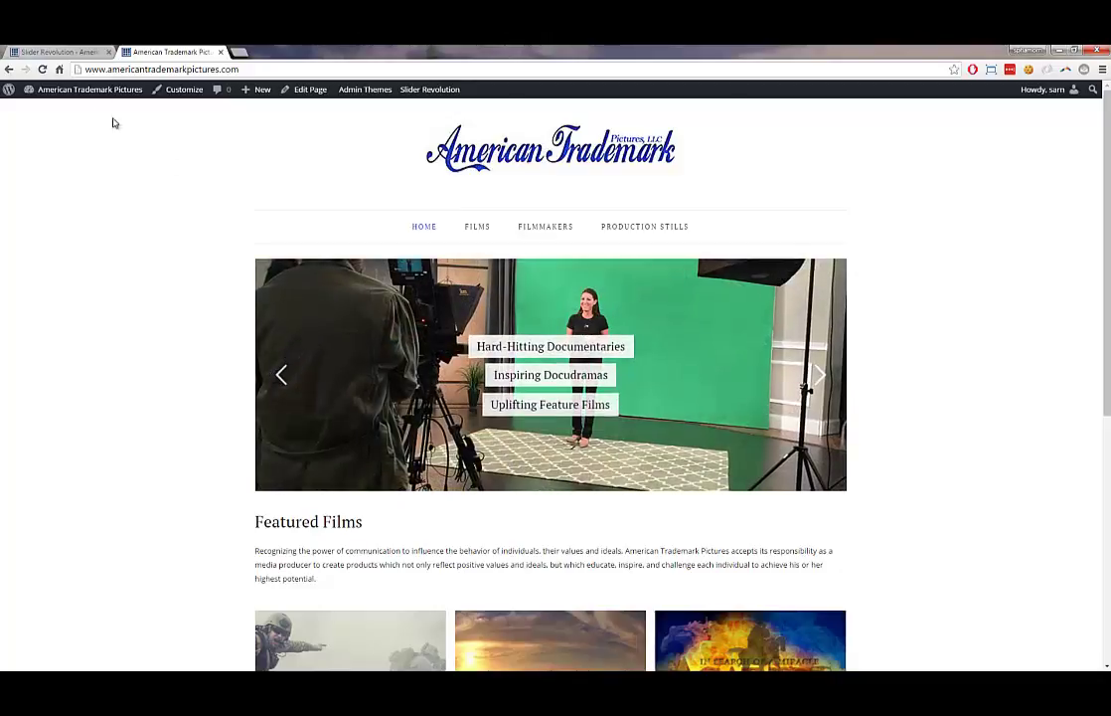
left_click(56, 50)
mouse_move(257, 257)
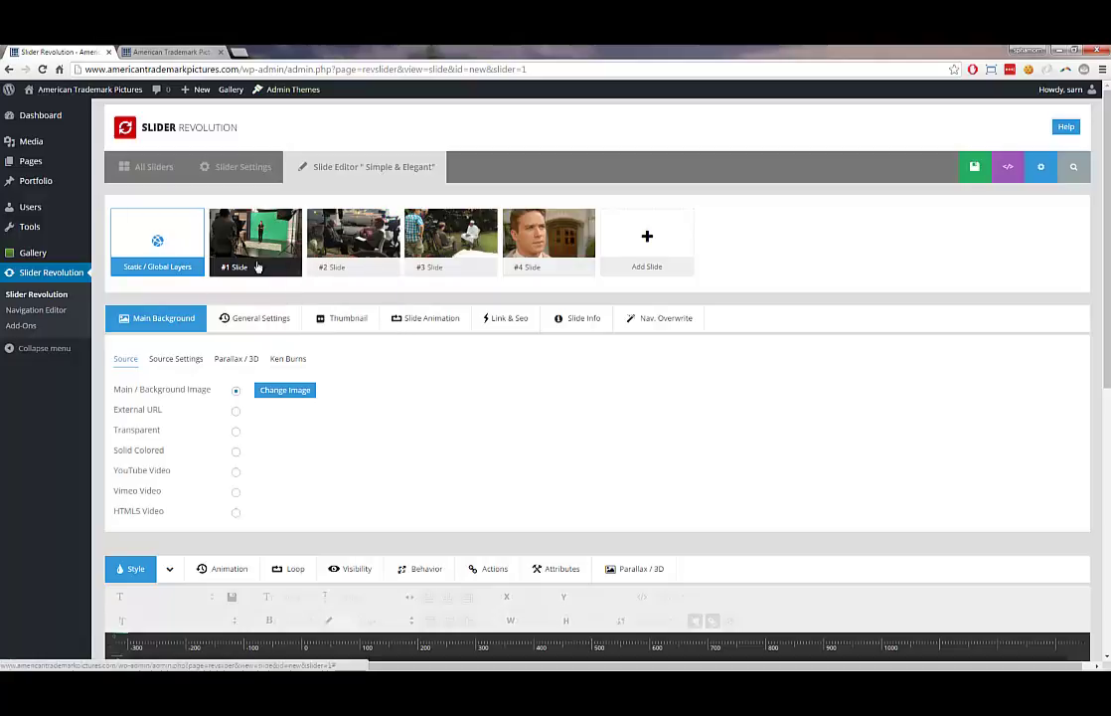
scroll(257, 266, "down", 5)
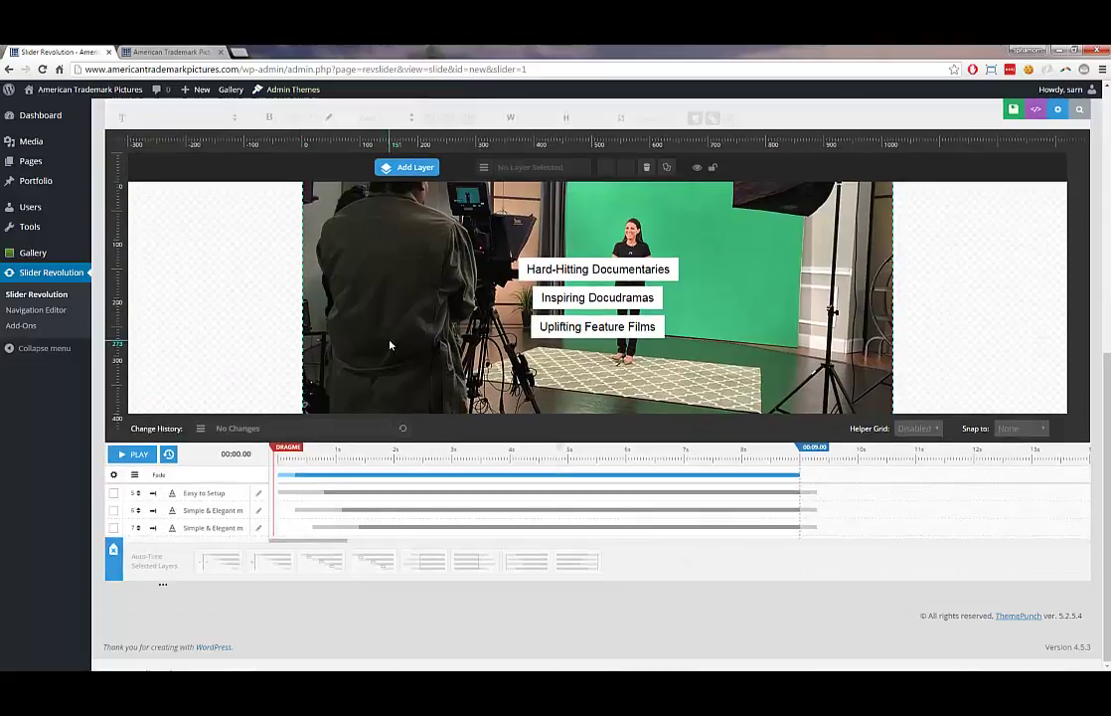
scroll(303, 248, "up", 4)
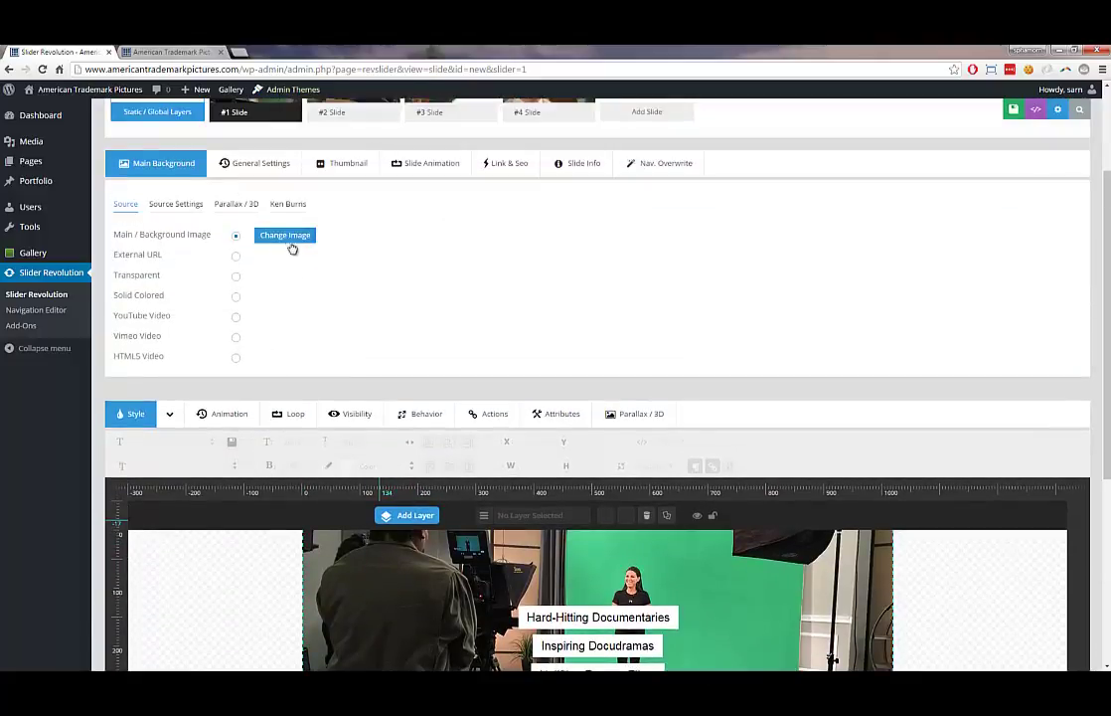
scroll(416, 366, "down", 3)
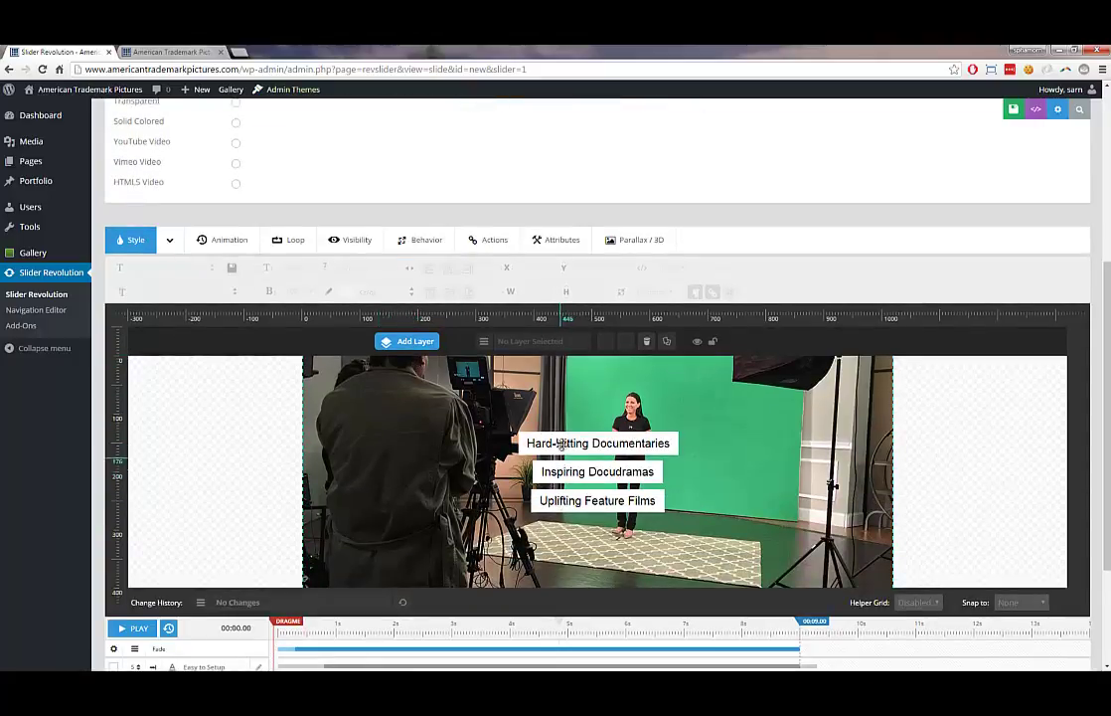
double_click(557, 443)
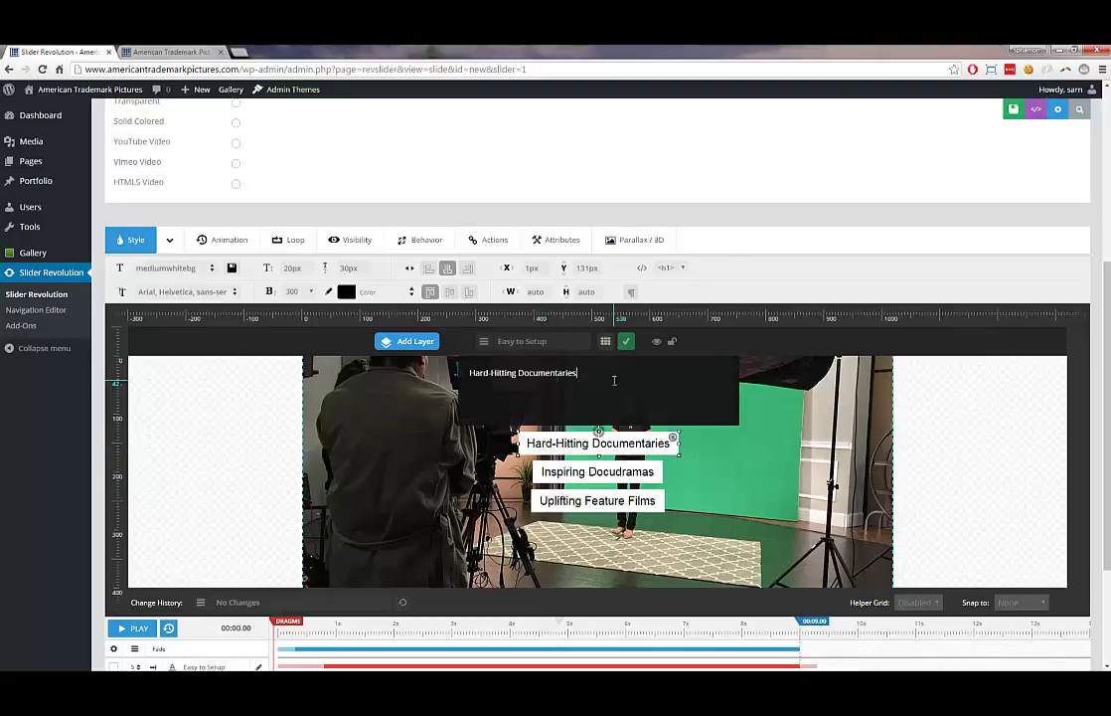
double_click(562, 471)
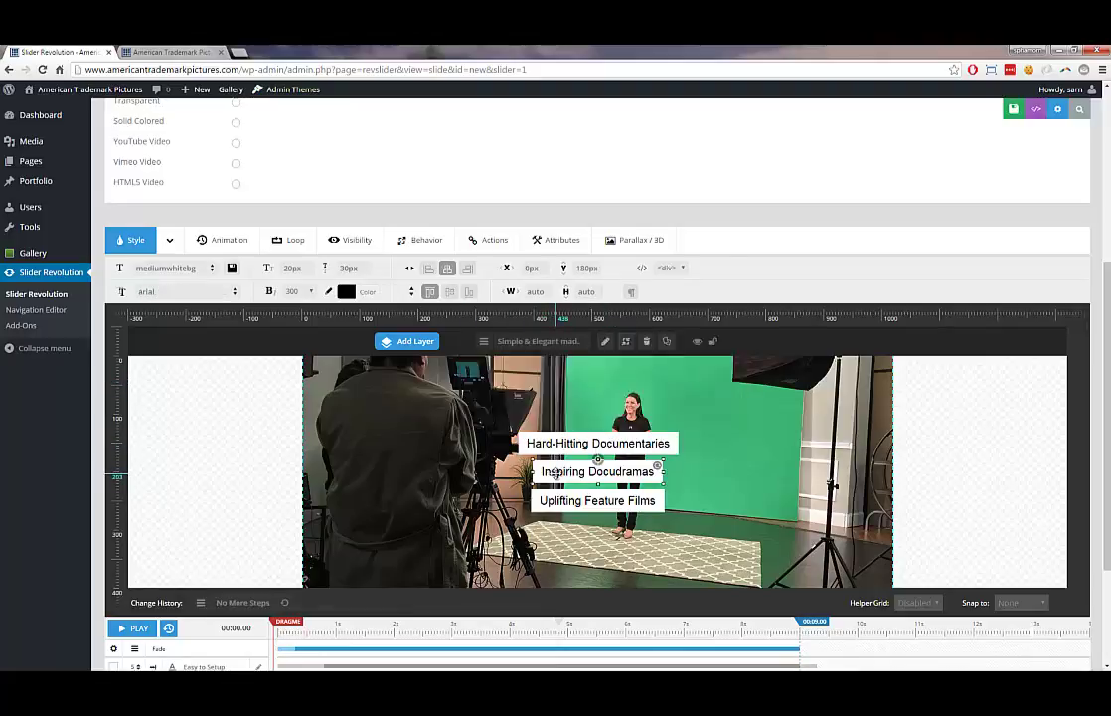
double_click(596, 500)
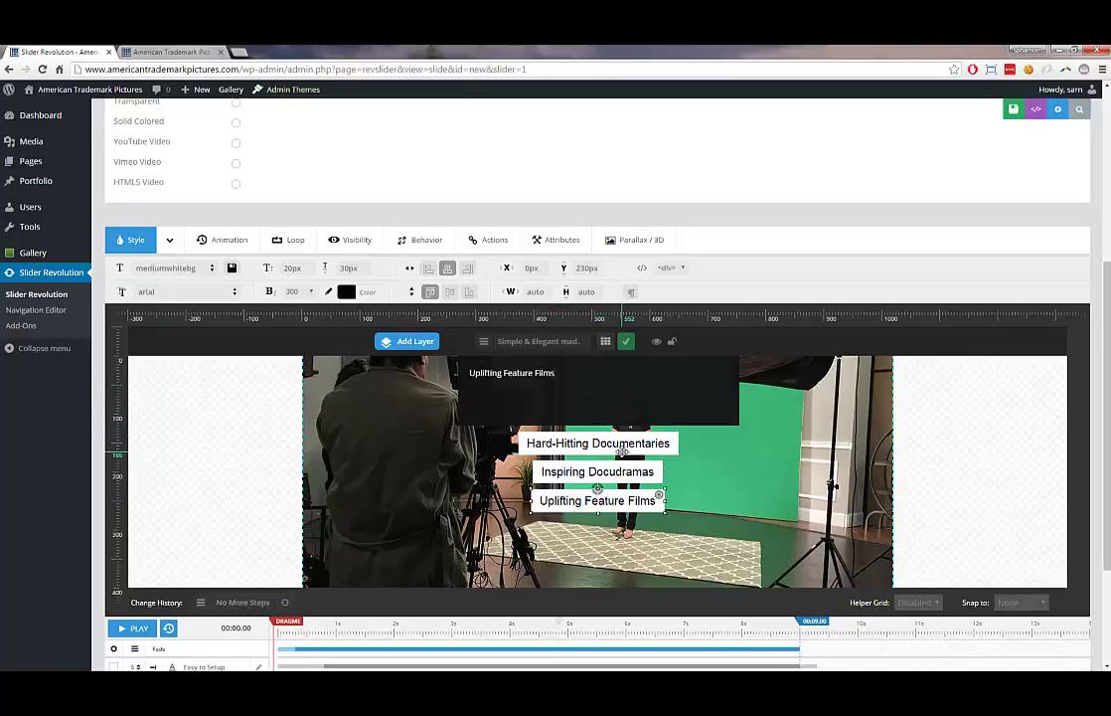
scroll(582, 528, "down", 2)
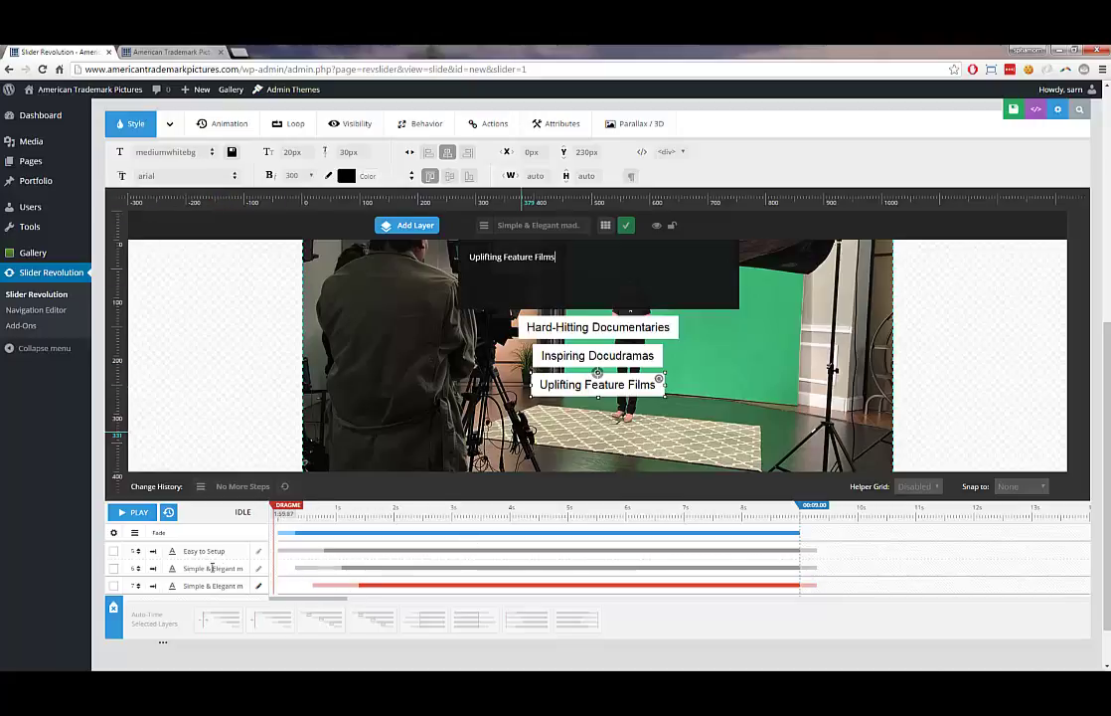
mouse_move(476, 578)
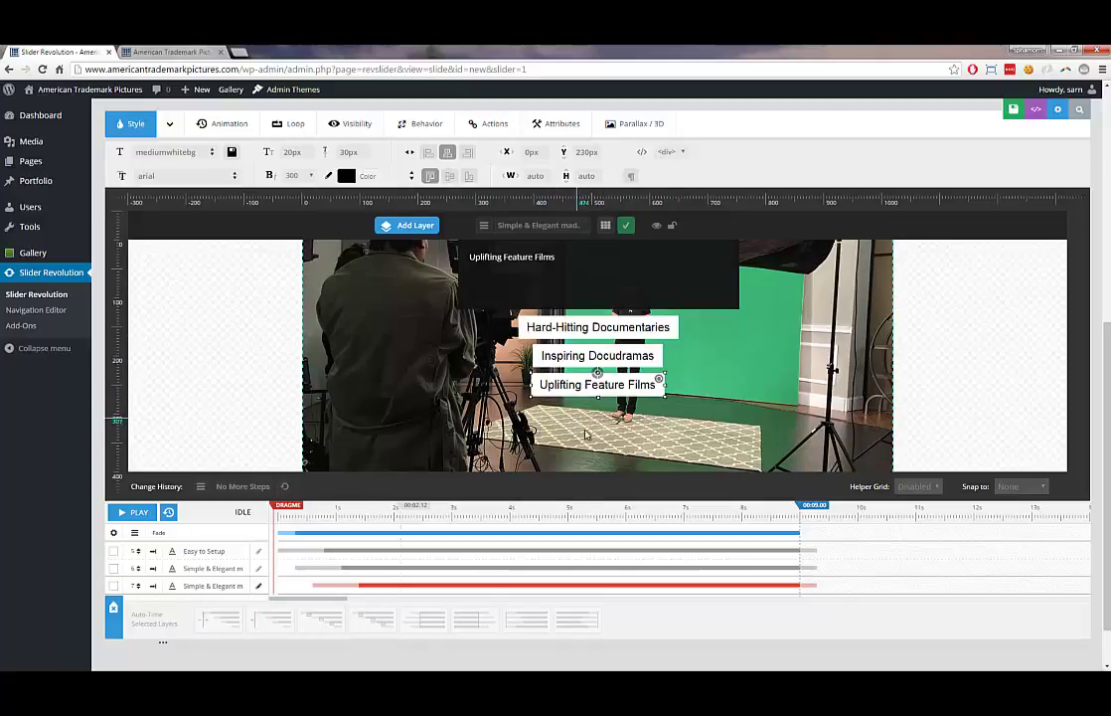
- Reload the live homepage, then select the Inspiring Docudramas caption layer in the slide editor
left_click(129, 49)
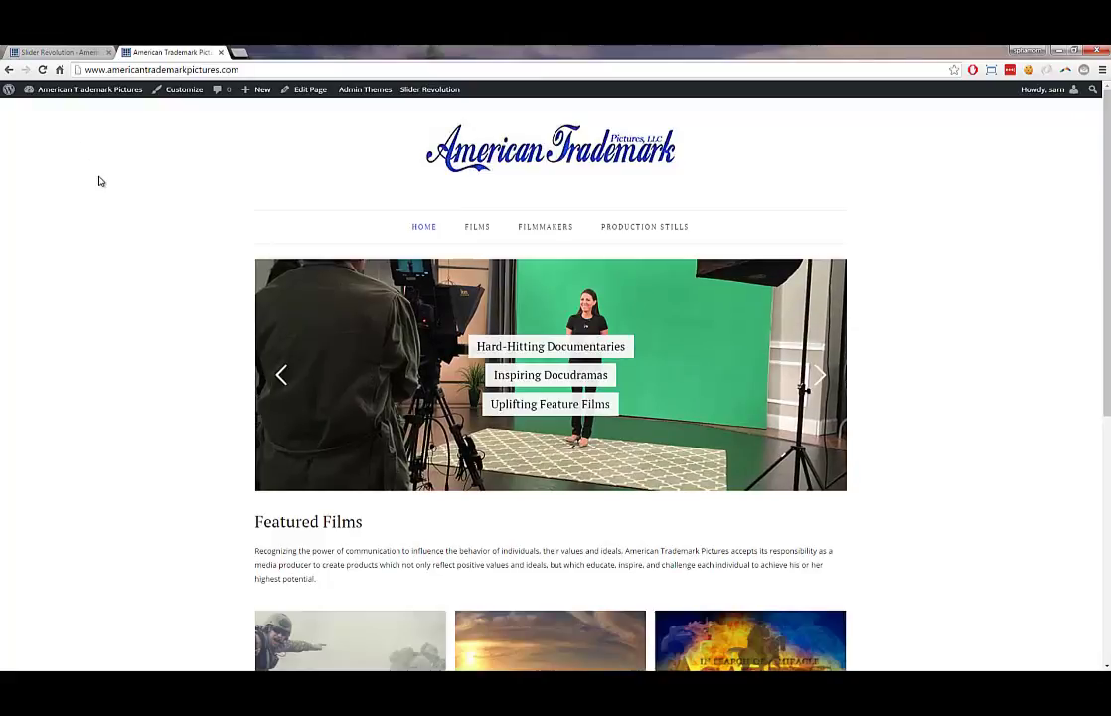
key("F5")
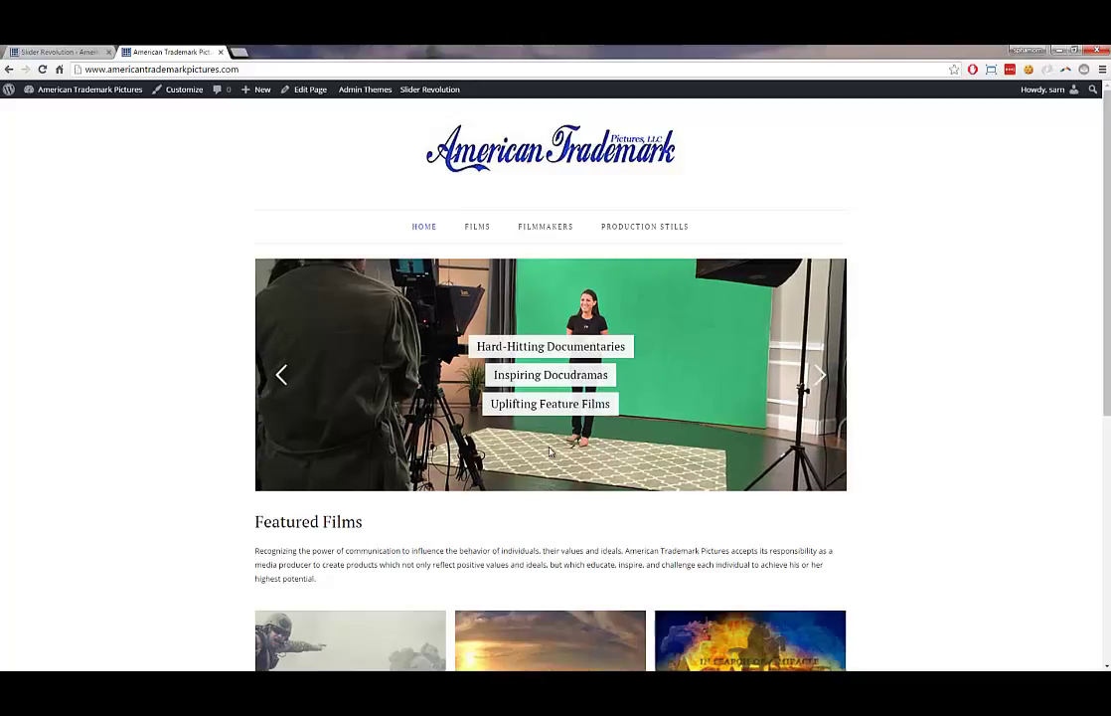
key("ctrl+Tab")
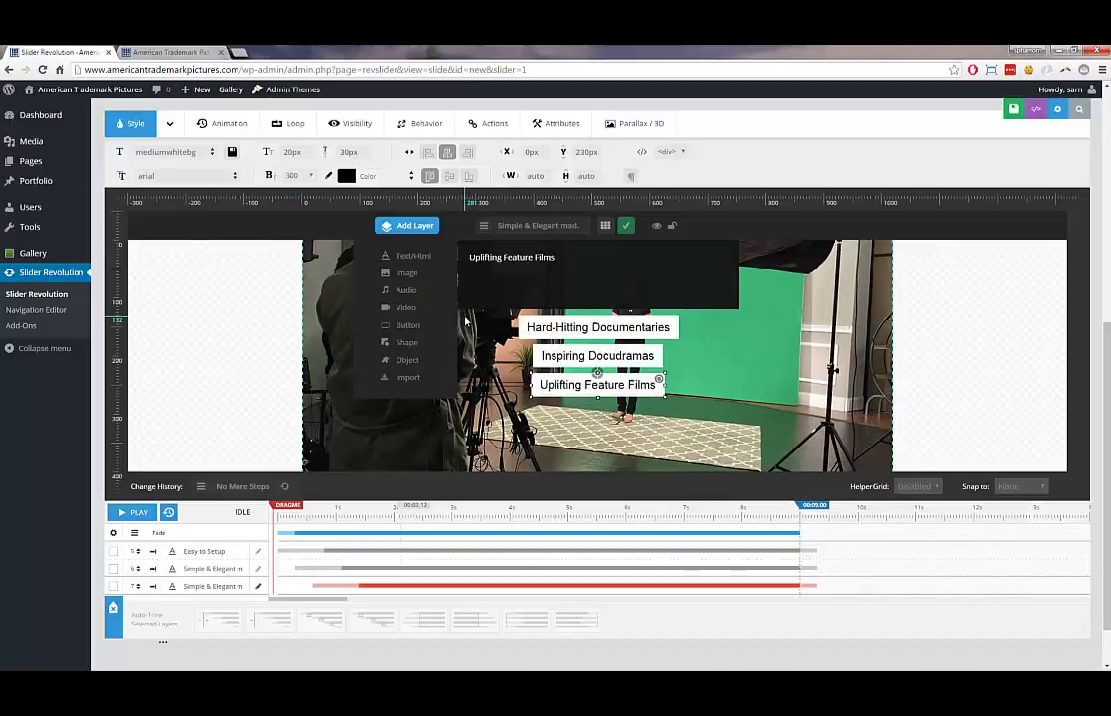
left_click(541, 354)
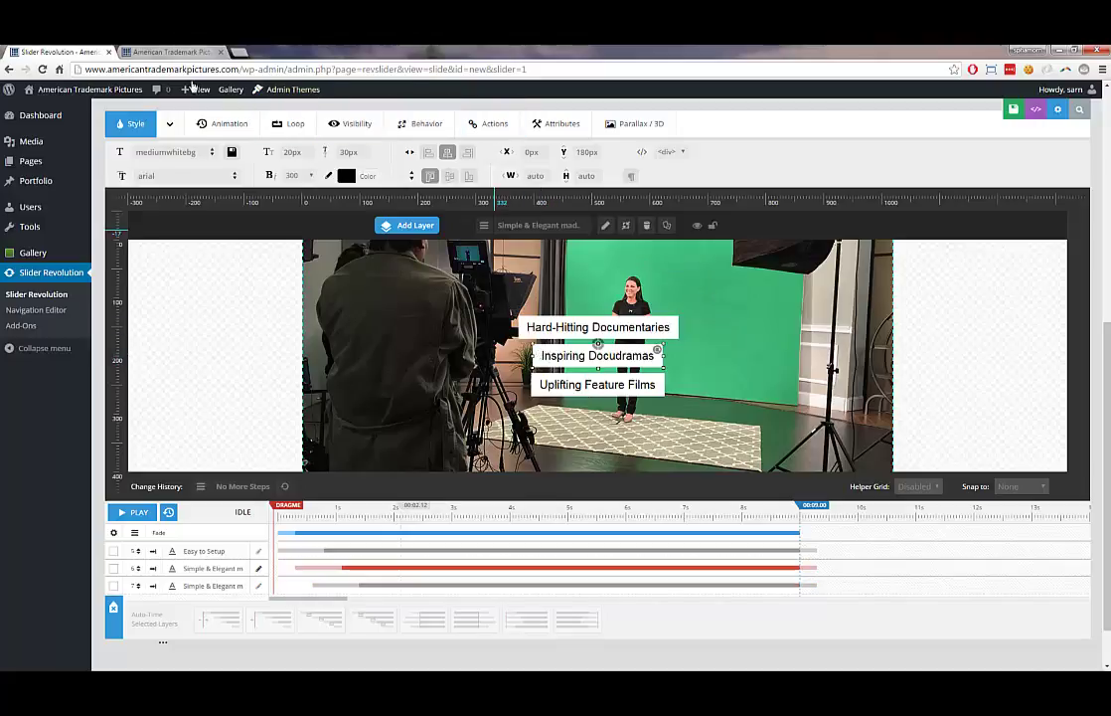
- Cycle the live slider through the green-screen, outdoor interview, actor close-up and indoor interview slides
left_click(171, 52)
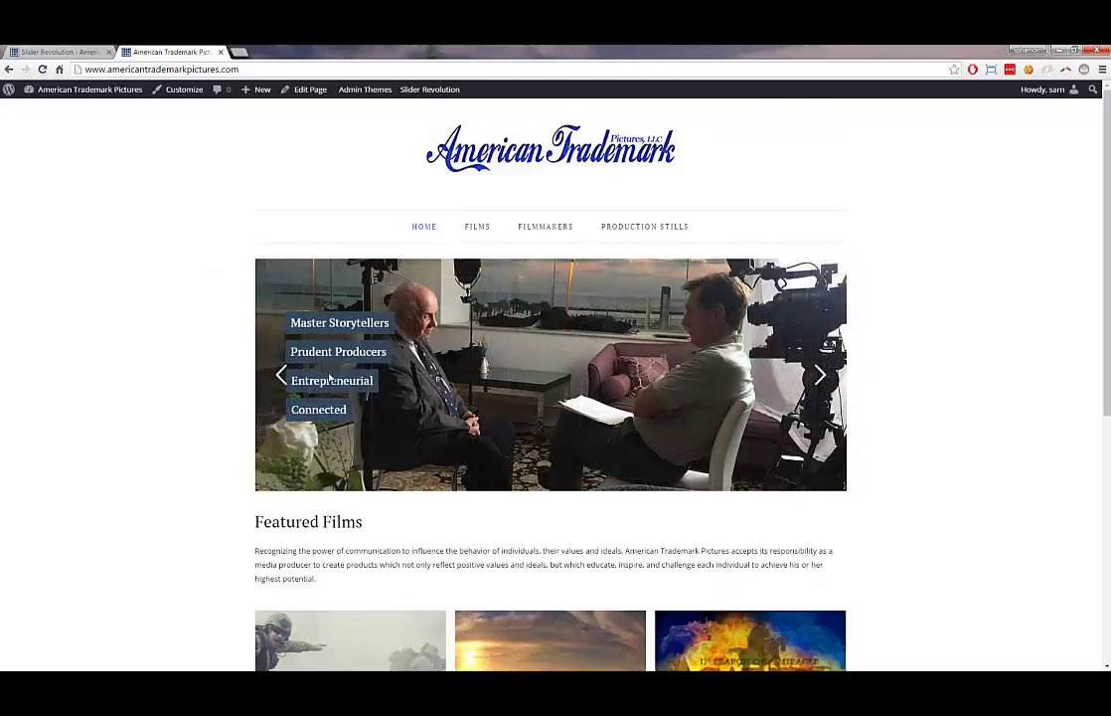
left_click(281, 377)
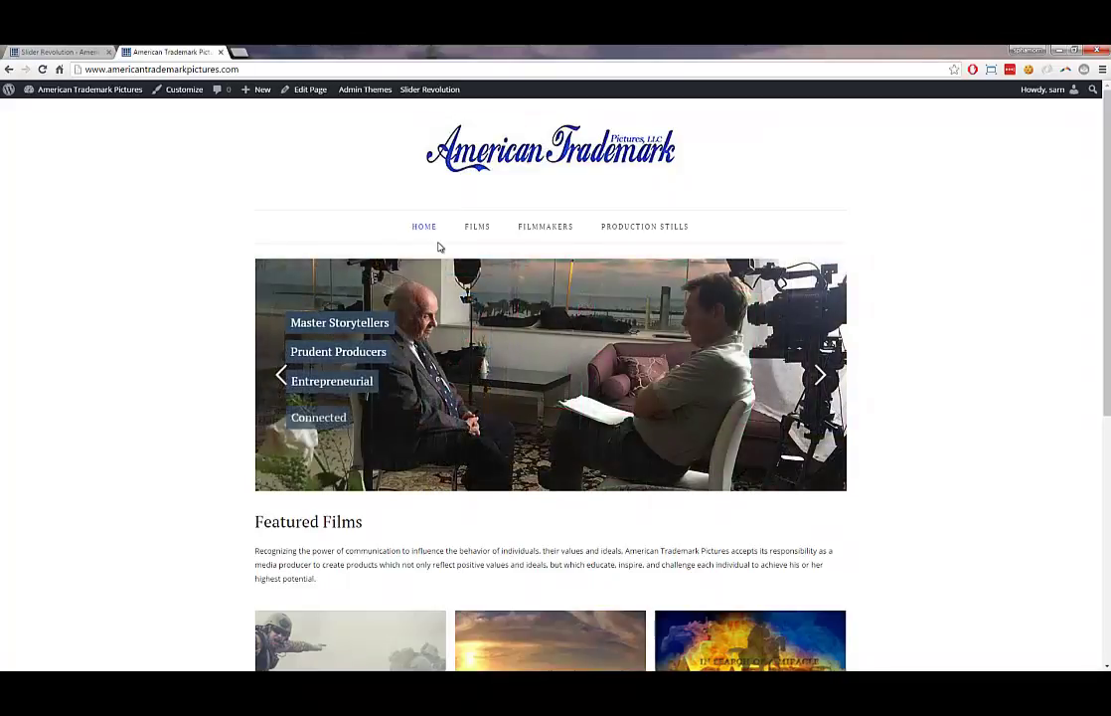
left_click(817, 374)
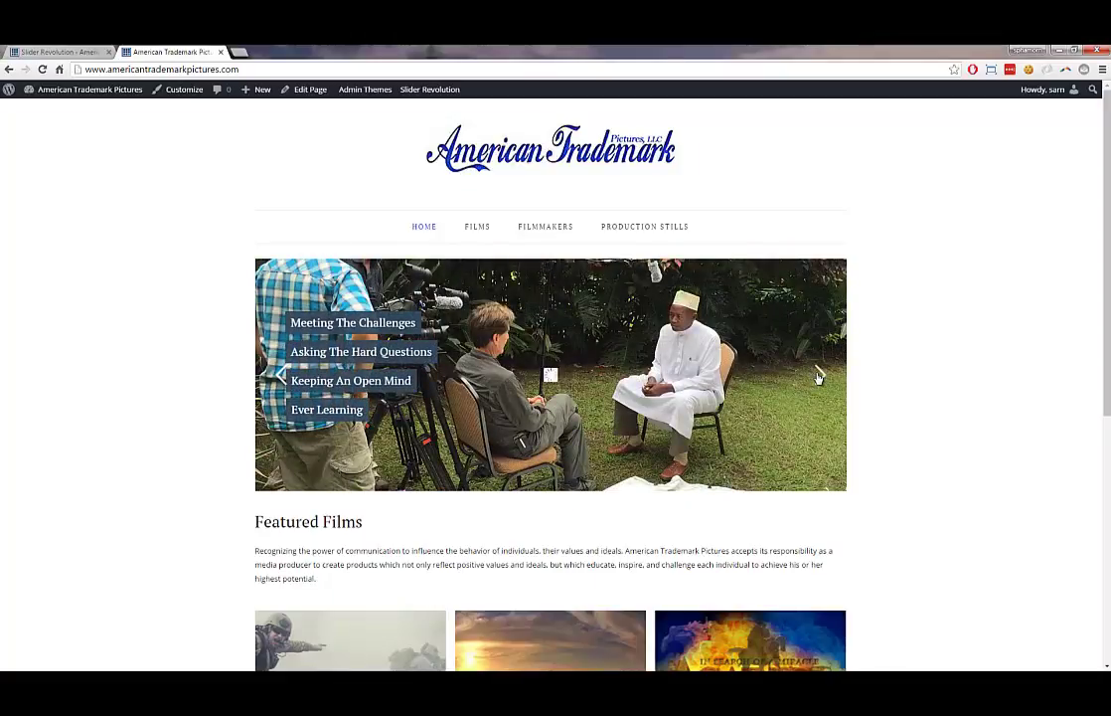
left_click(817, 375)
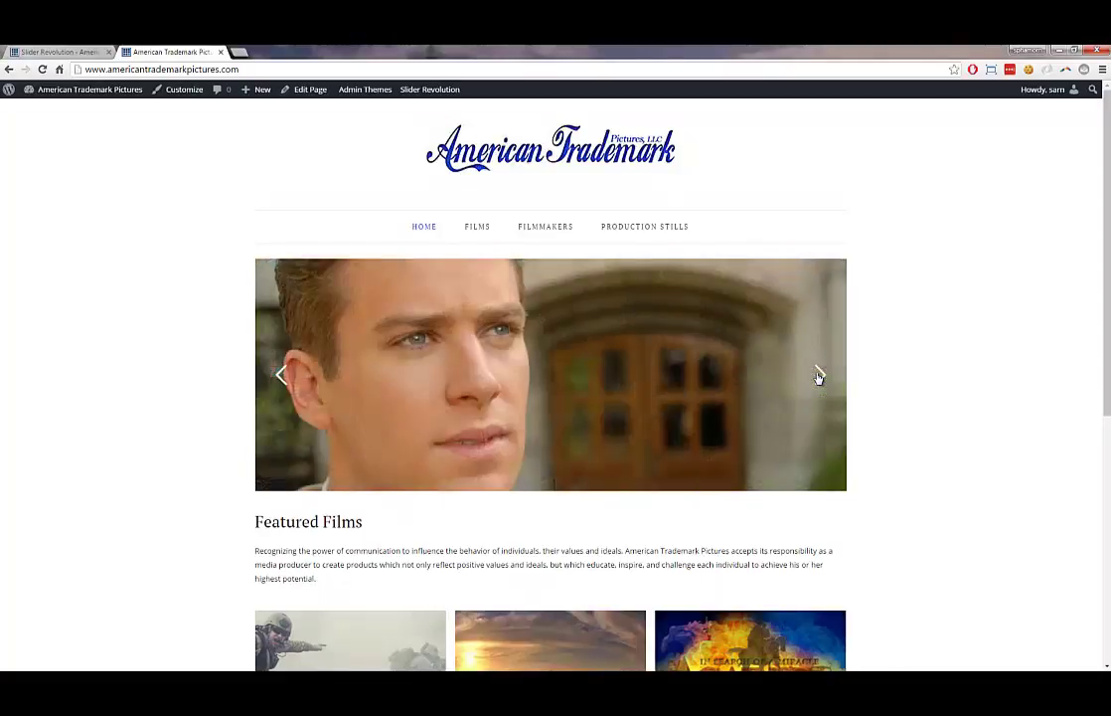
left_click(282, 375)
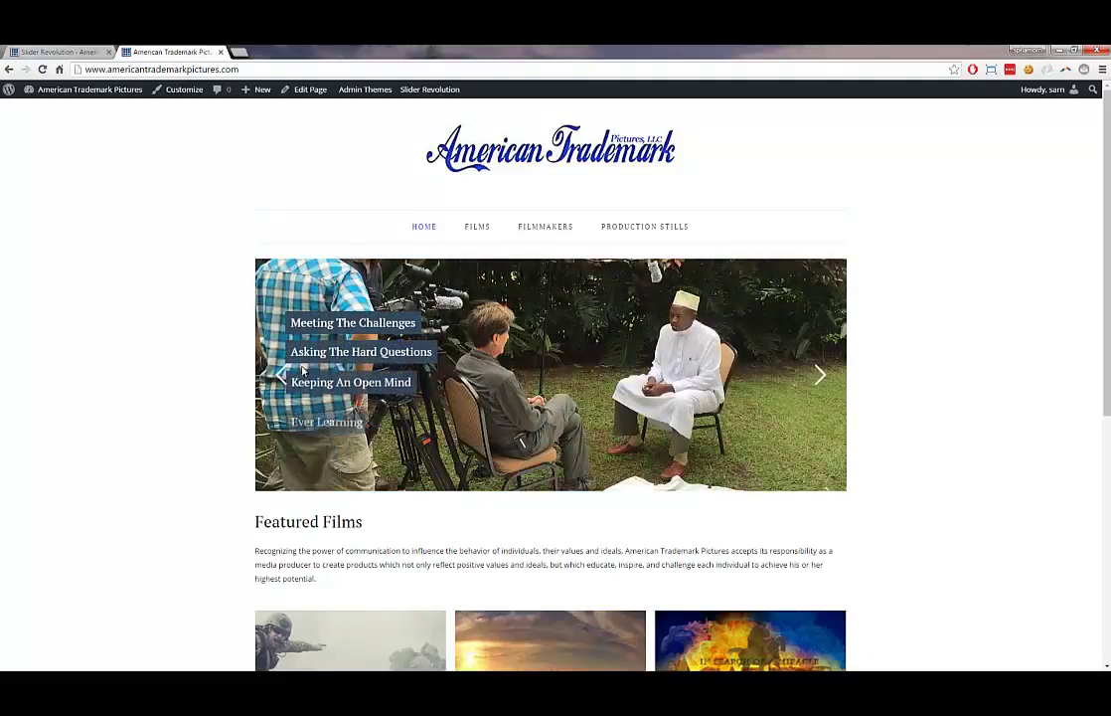
left_click(283, 376)
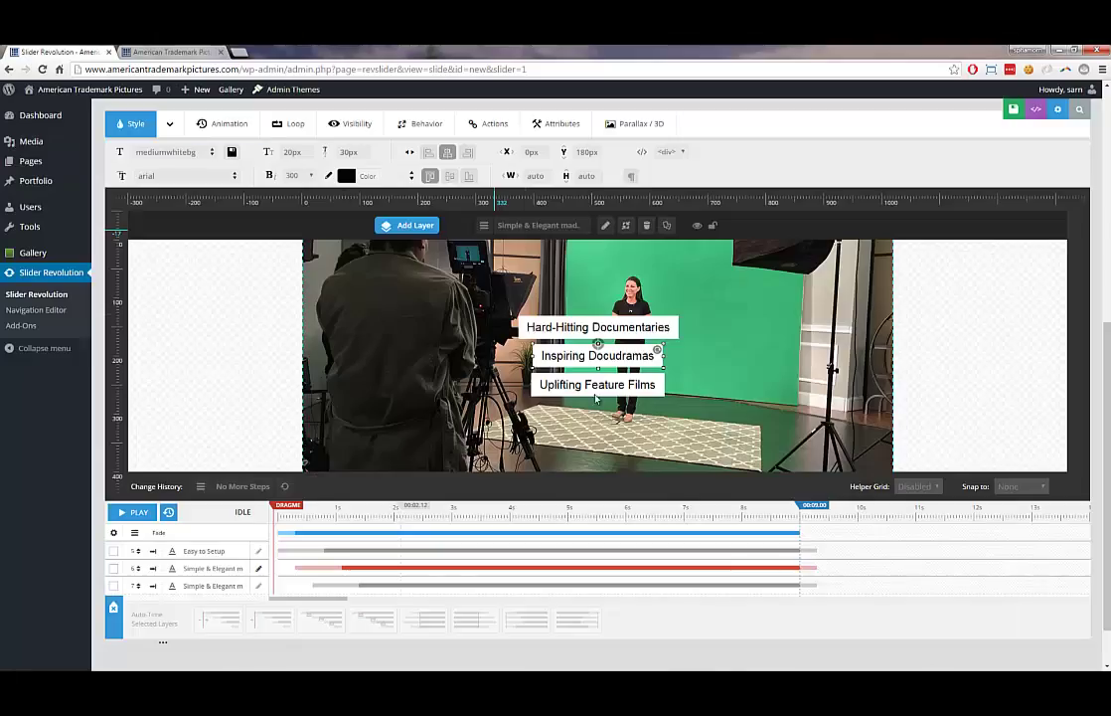
left_click(64, 50)
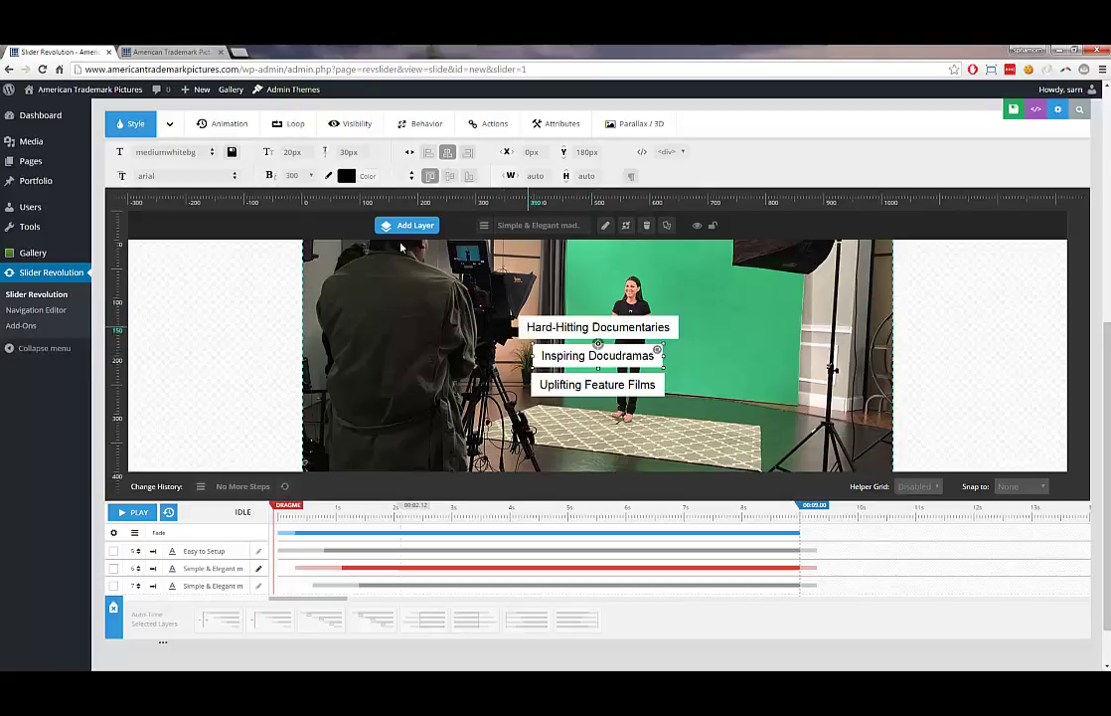
- Confirm the editor lists four slide thumbnails, then bring the live homepage back into view
scroll(278, 185, "up", 5)
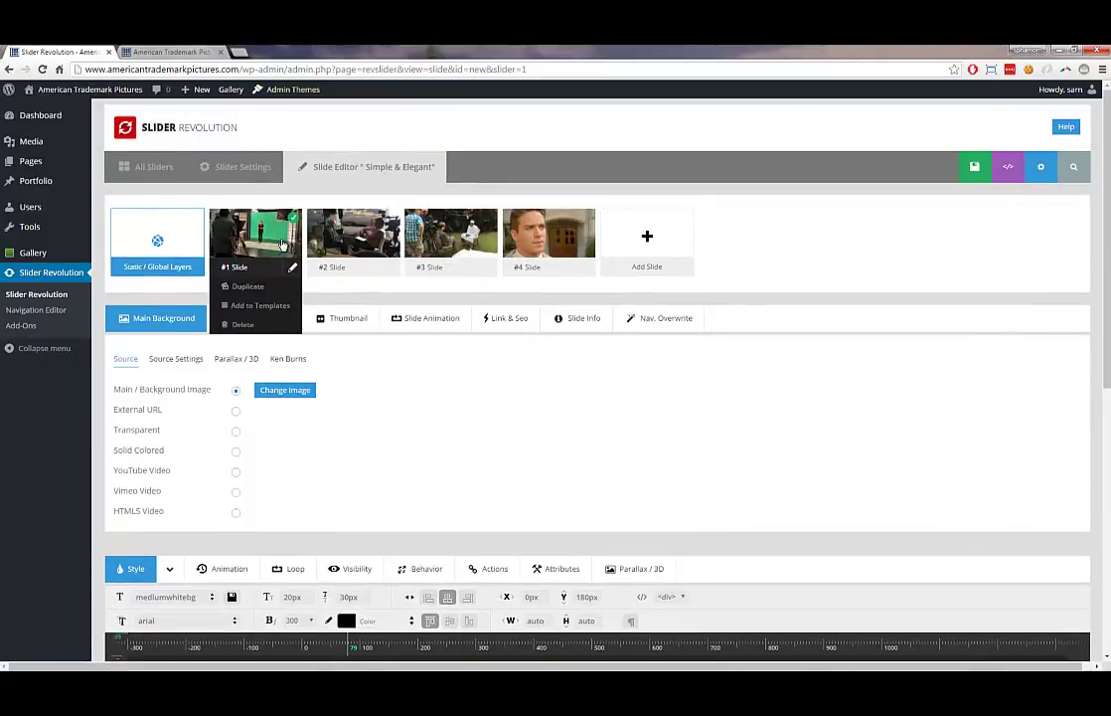
scroll(281, 241, "down", 3)
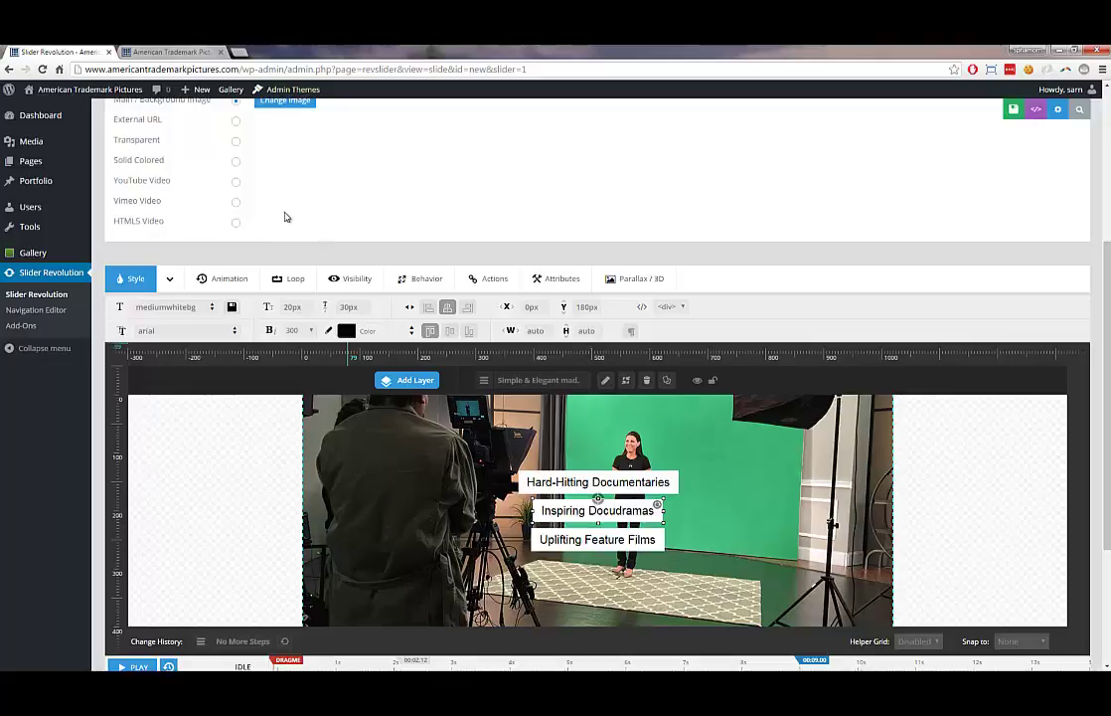
left_click(154, 51)
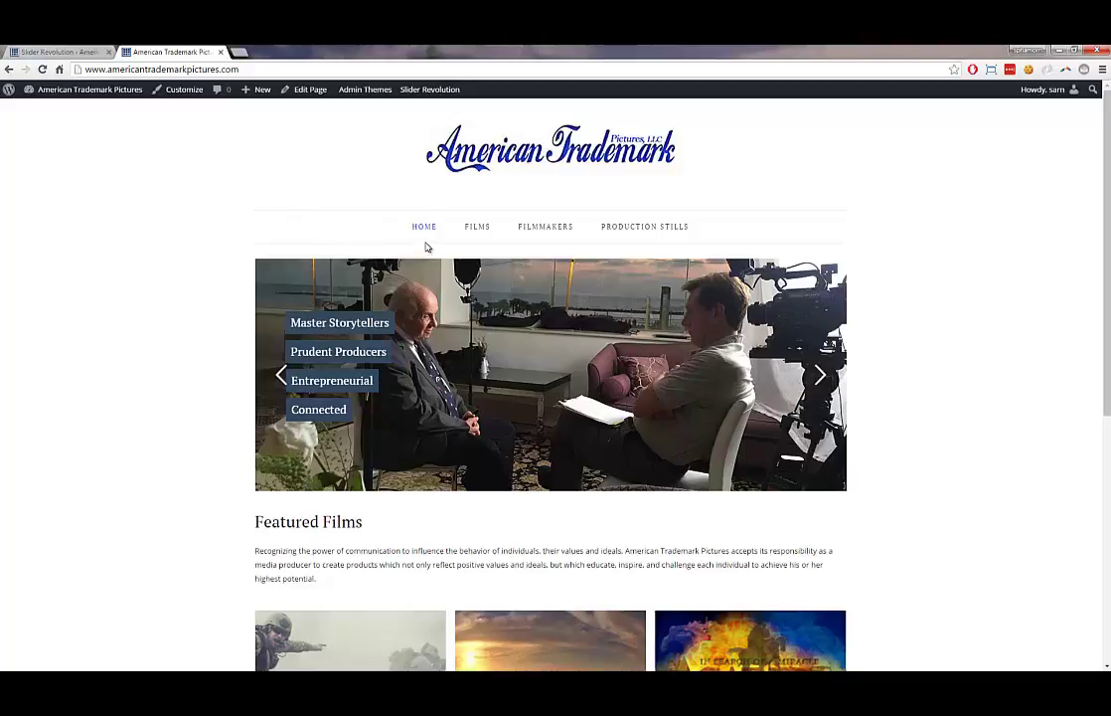
- Highlight the Featured Films introduction text and go to the Films page
left_click_drag(244, 541, 316, 578)
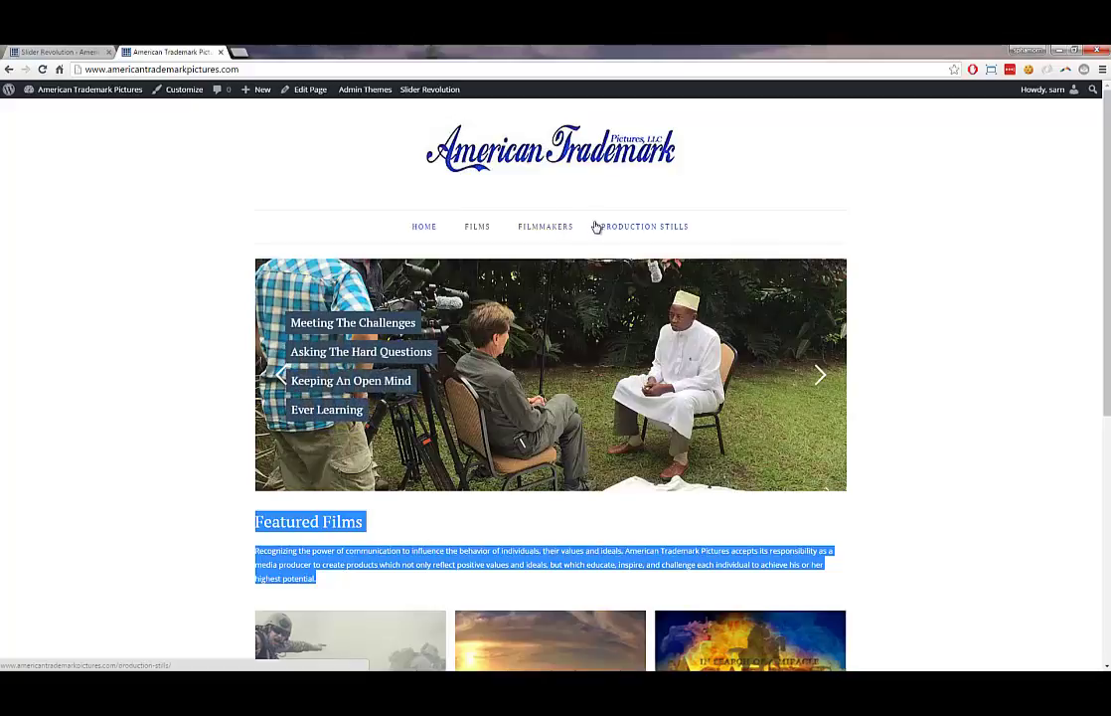
left_click(473, 231)
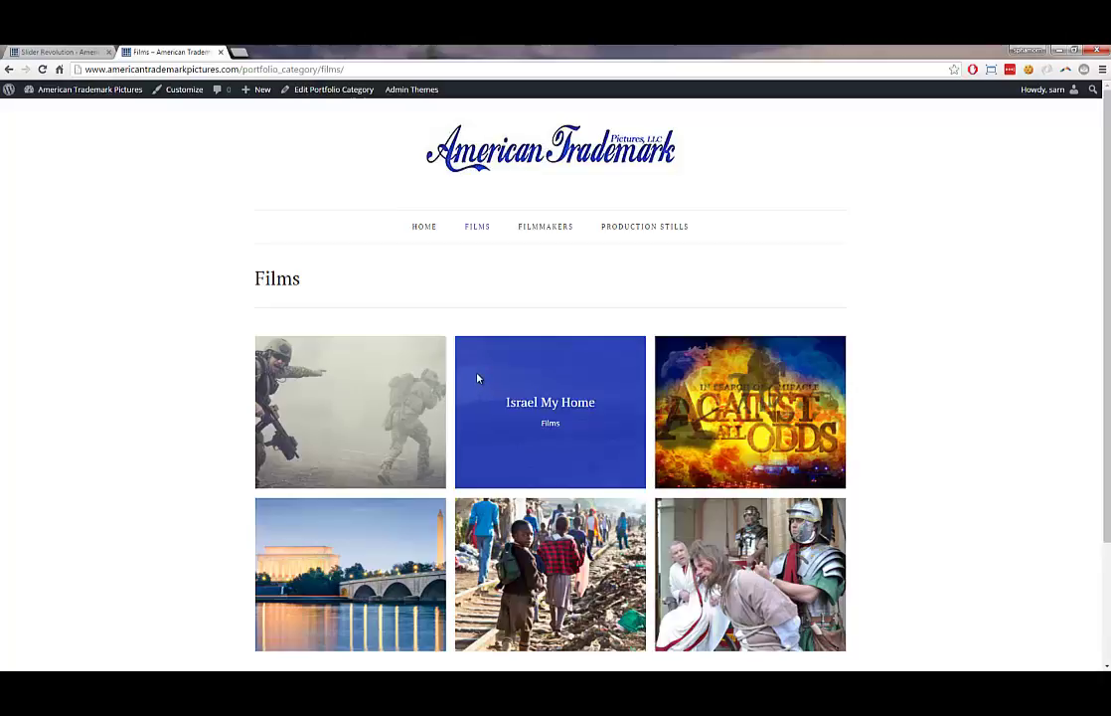
- Browse the Taking The Hill film page, then go to the Production Stills page
left_click(369, 400)
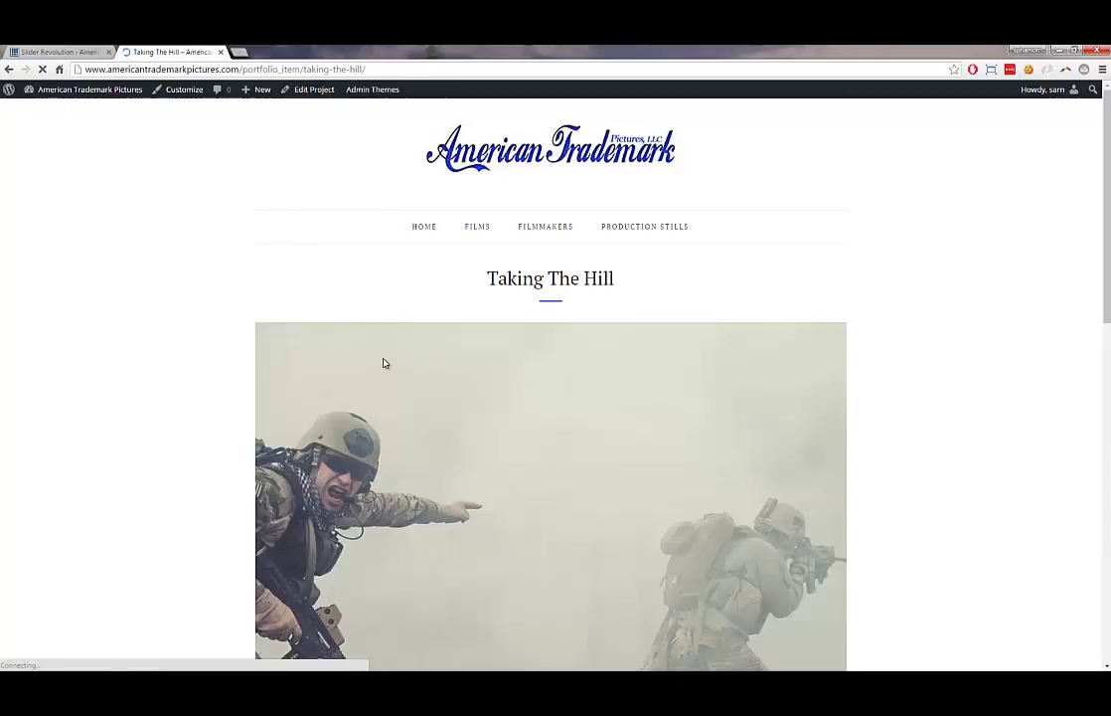
scroll(463, 393, "down", 6)
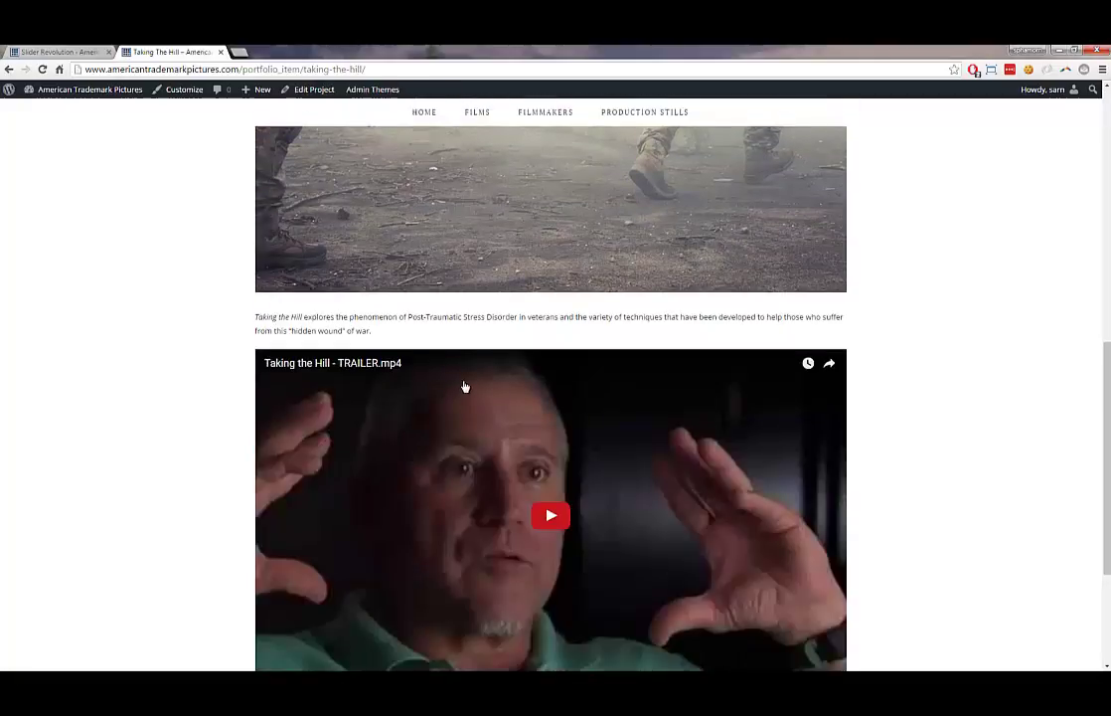
scroll(461, 384, "up", 2)
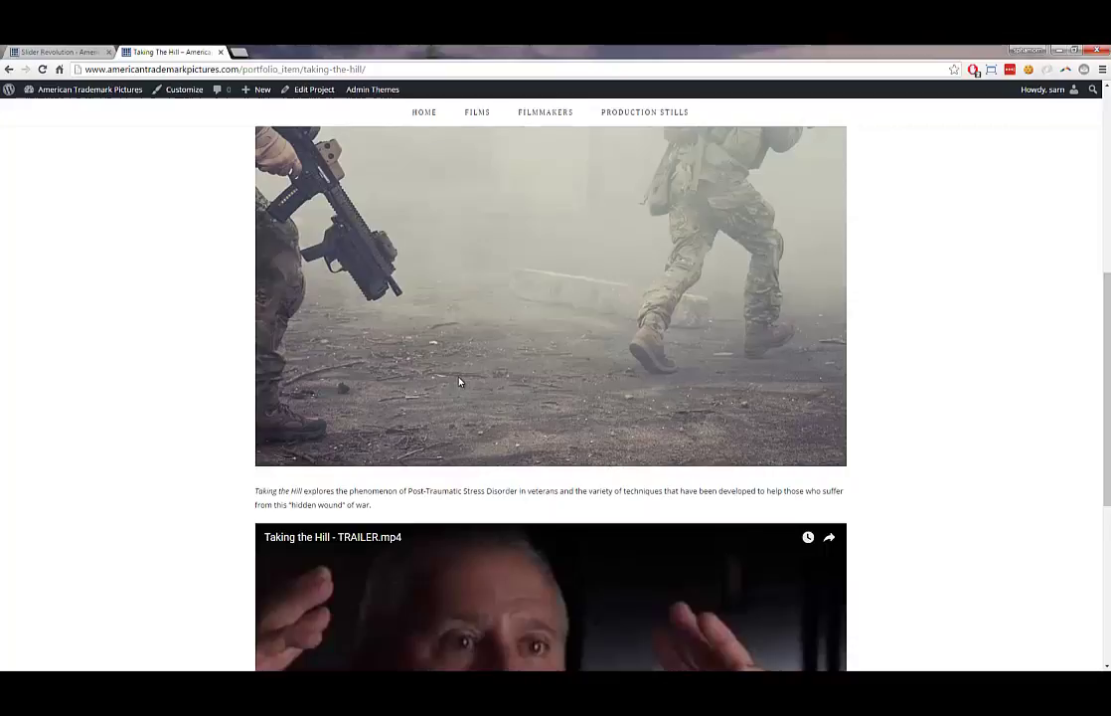
scroll(459, 382, "up", 4)
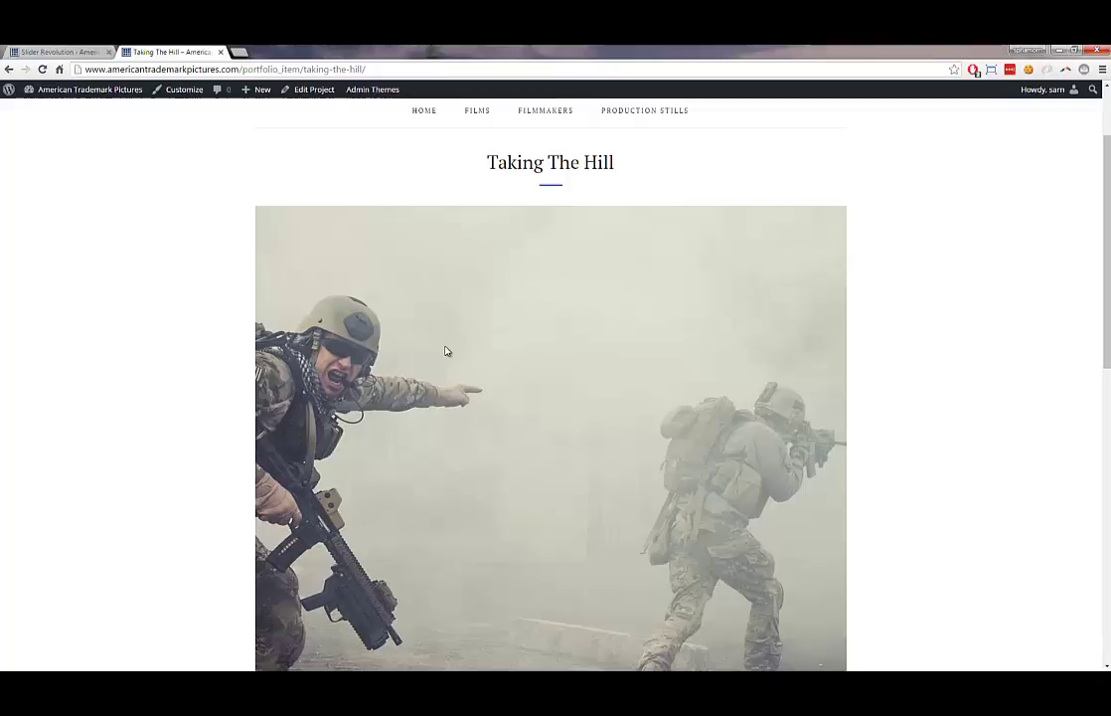
scroll(446, 350, "up", 2)
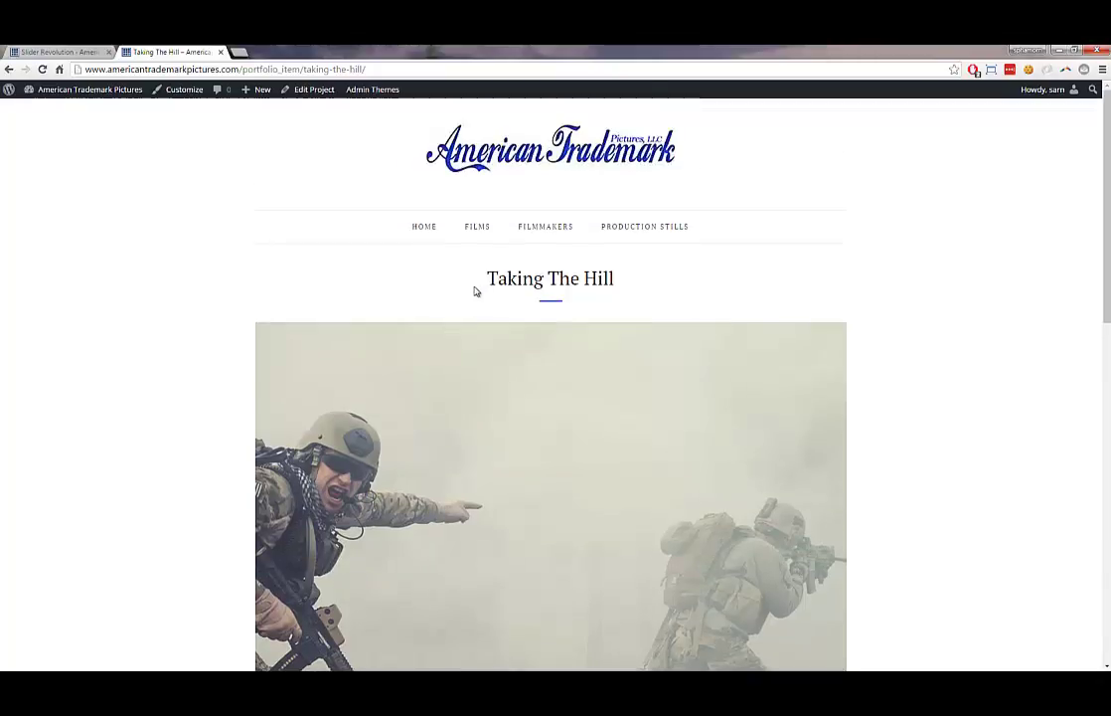
left_click(607, 228)
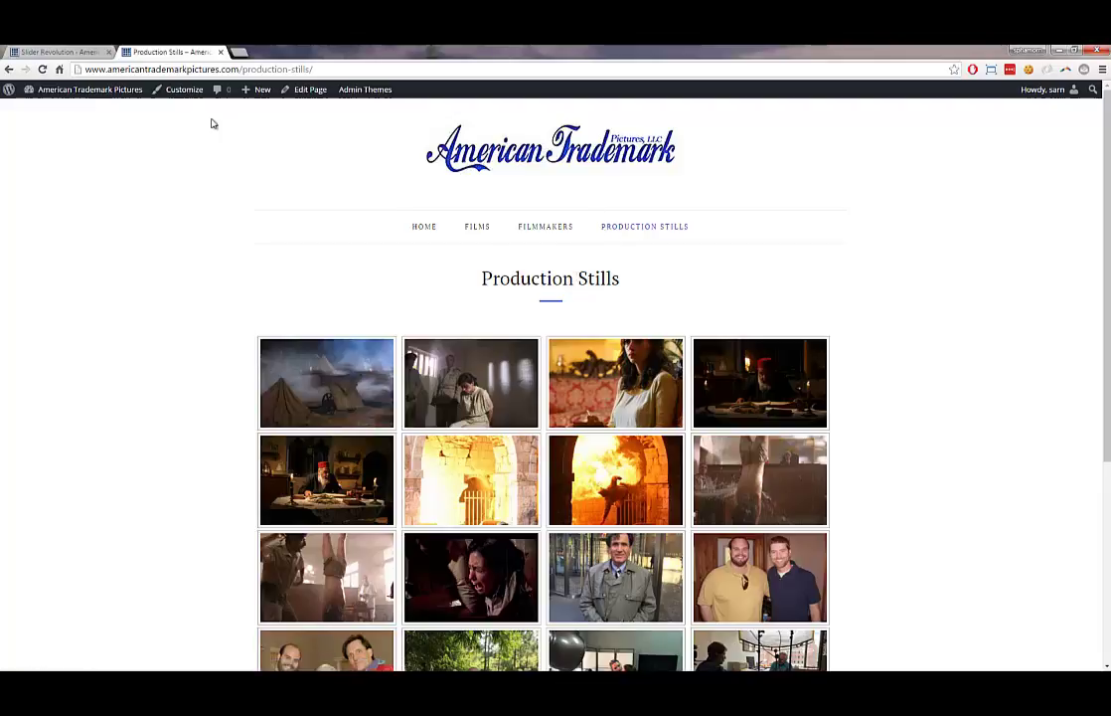
- Go back to the homepage and scroll down to the six-tile Featured Films grid
left_click(426, 229)
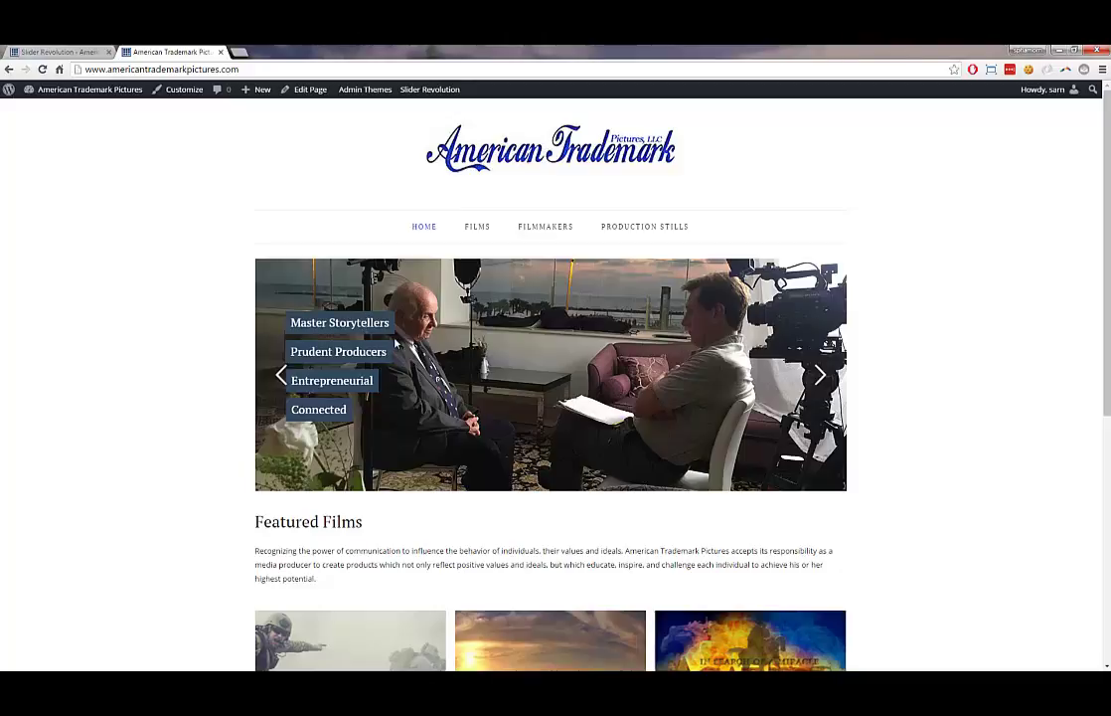
scroll(402, 397, "down", 4)
scroll(403, 398, "down", 1)
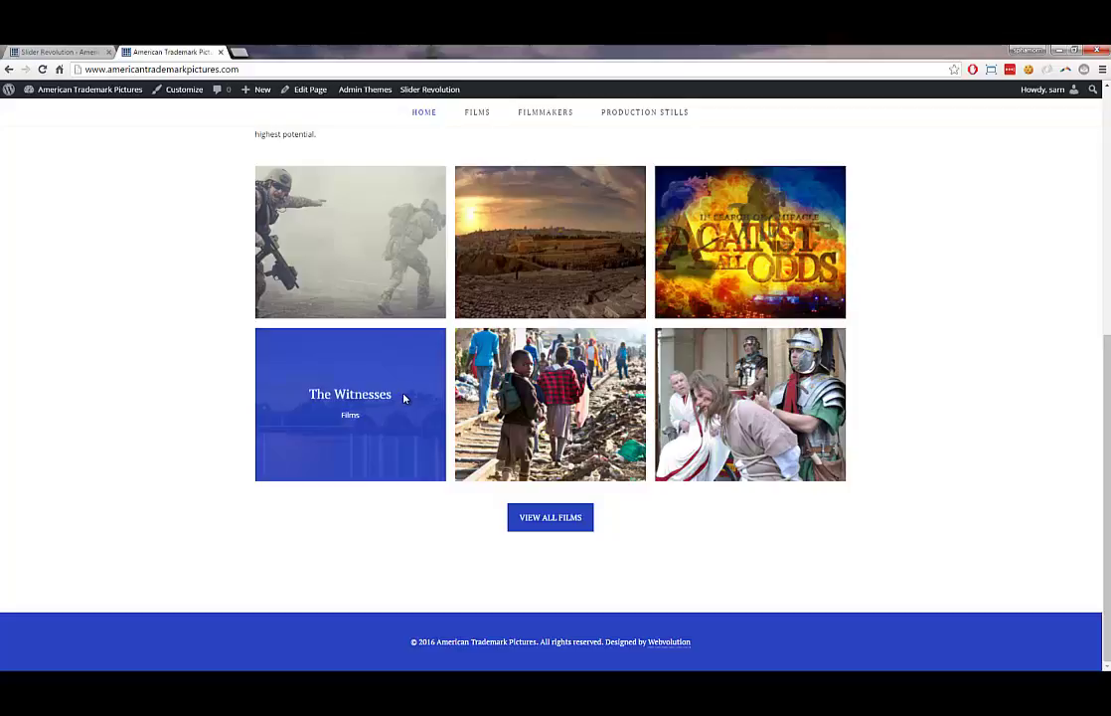
scroll(405, 398, "up", 5)
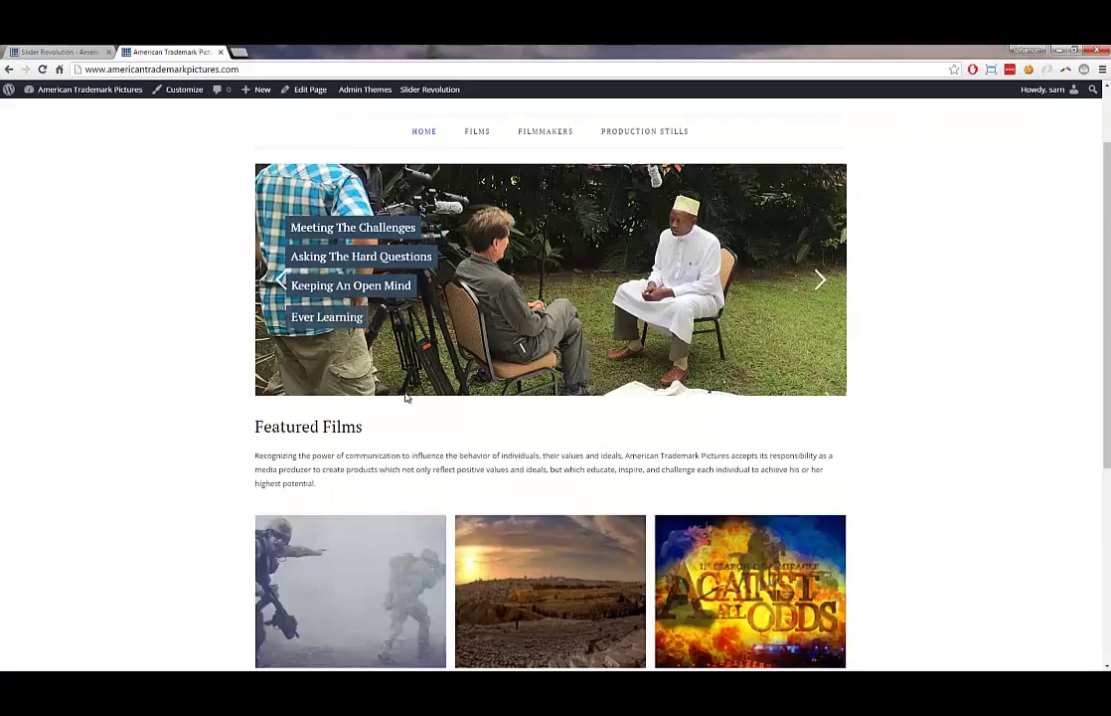
scroll(406, 395, "down", 5)
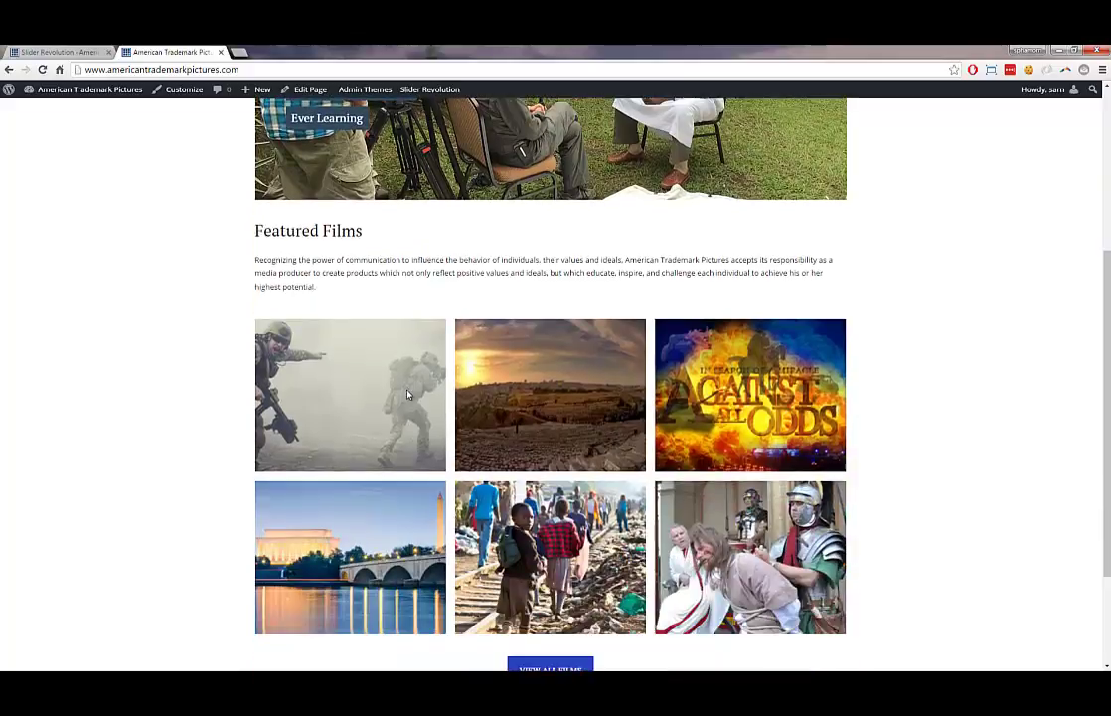